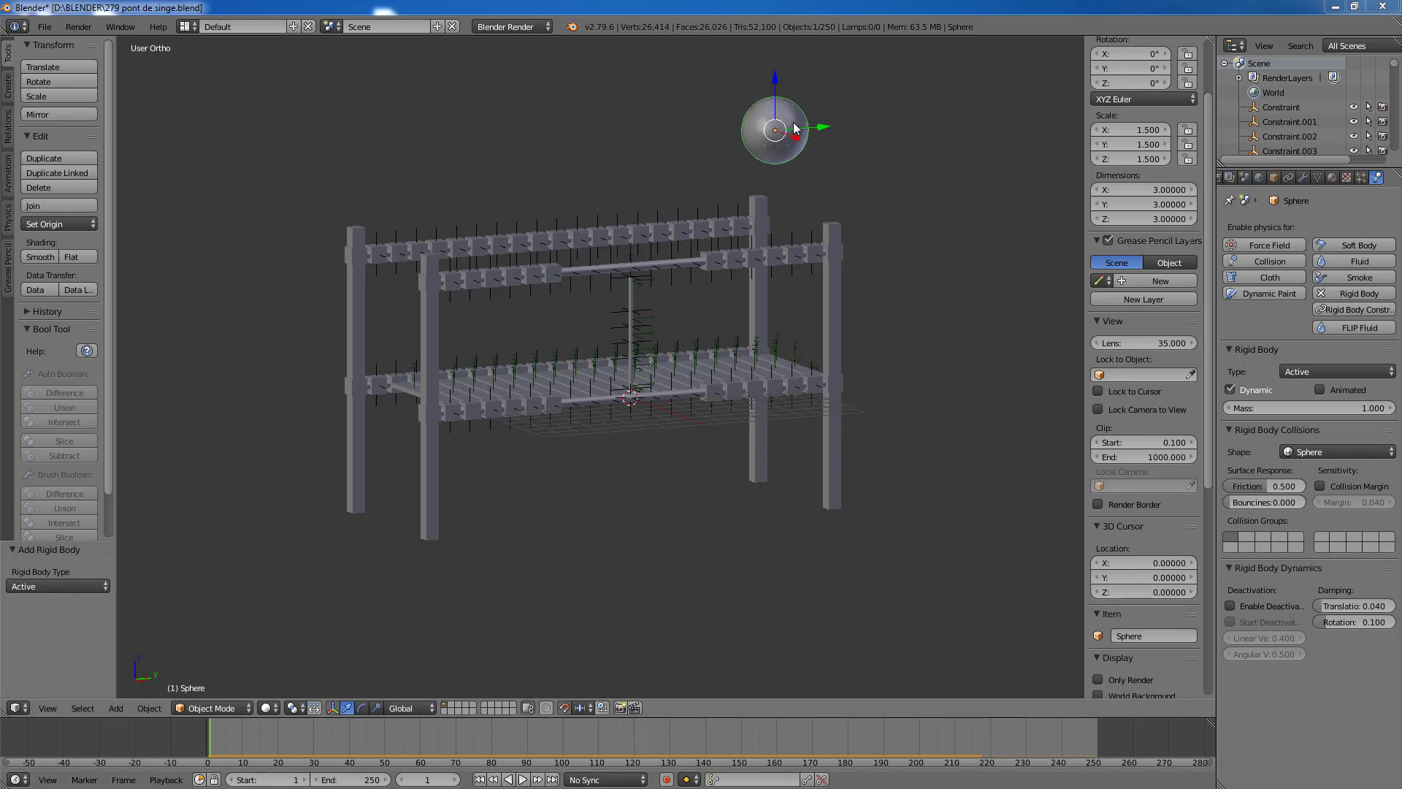
# Step: Play the bridge simulation with the sphere twice, stopping and rewinding to the first frame each time
pyautogui.click(523, 779)
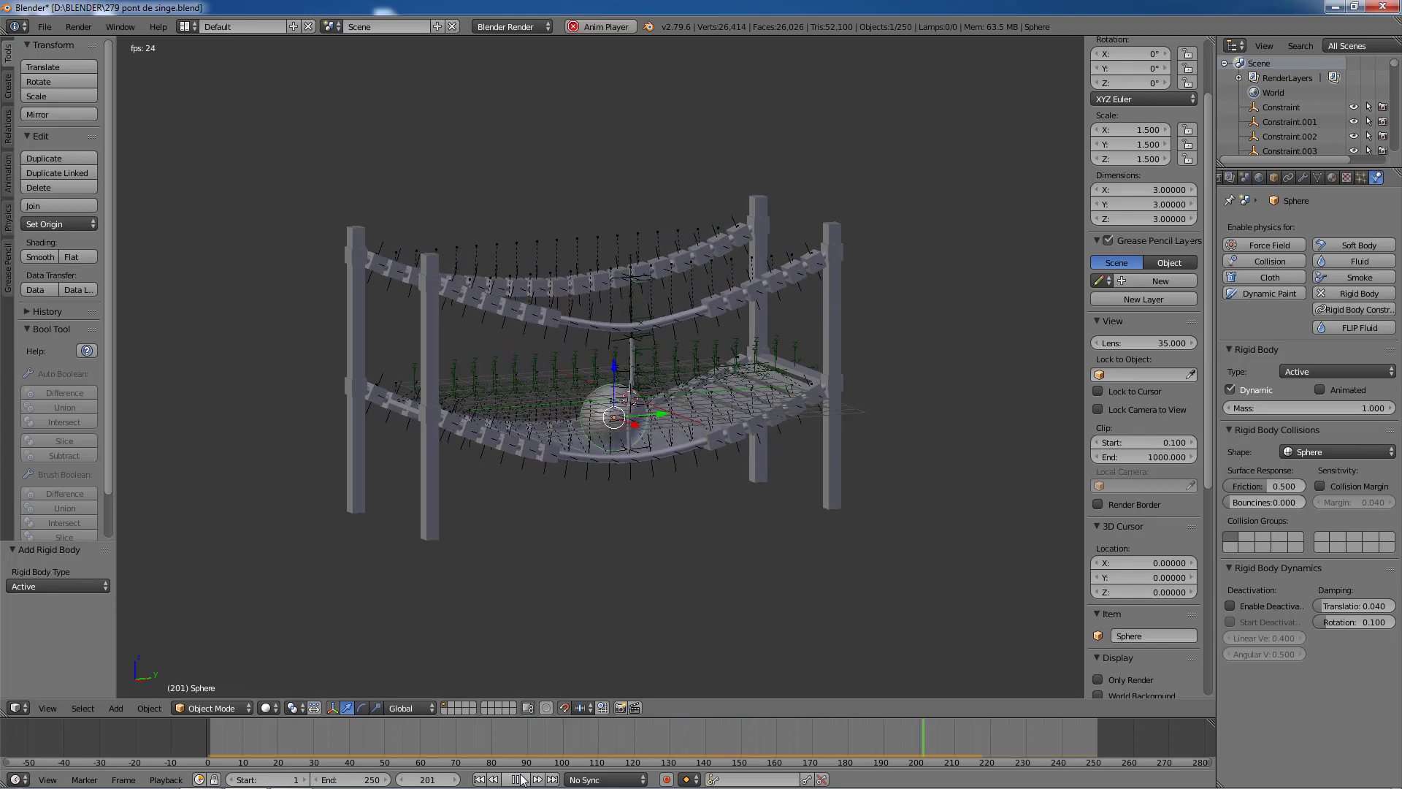
pyautogui.click(517, 779)
pyautogui.click(479, 779)
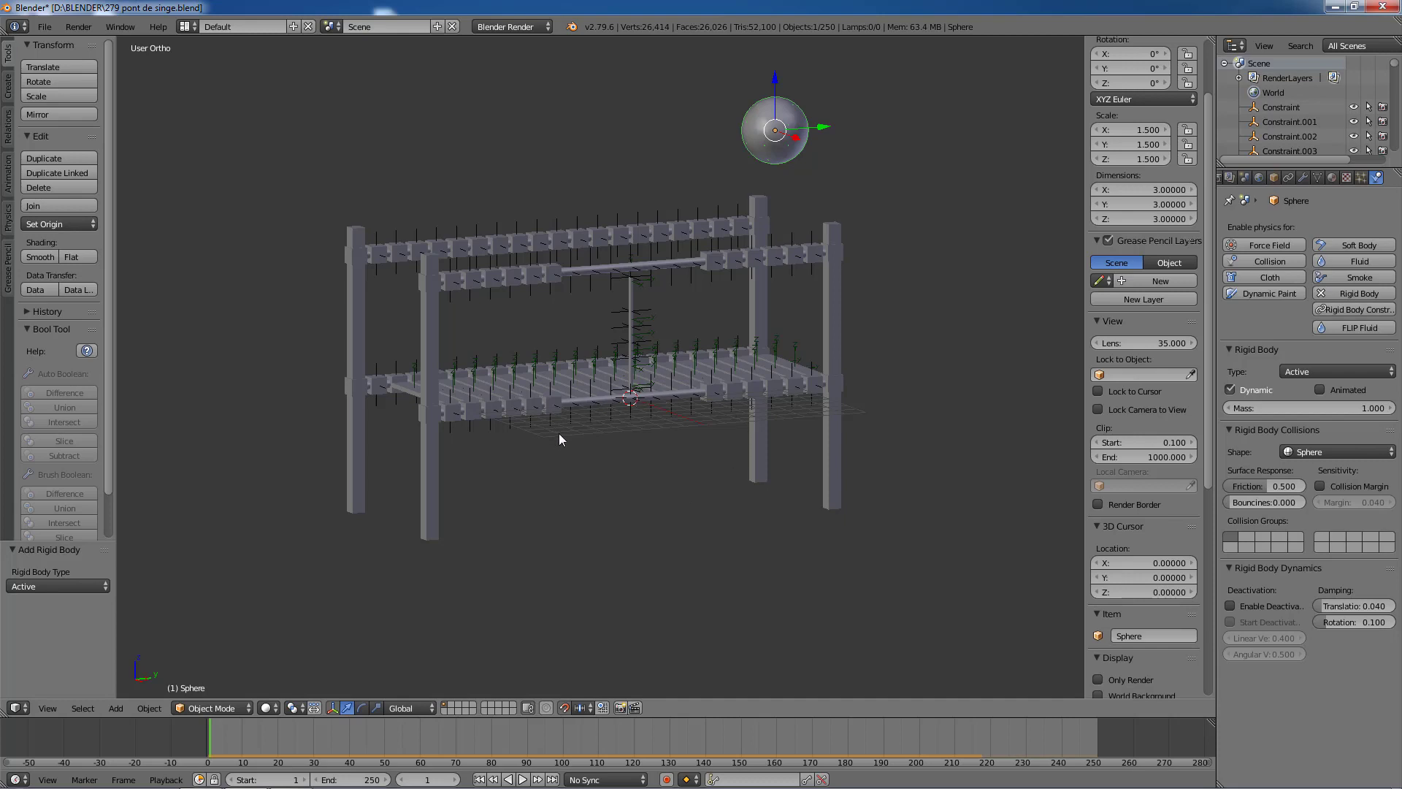
pyautogui.click(523, 779)
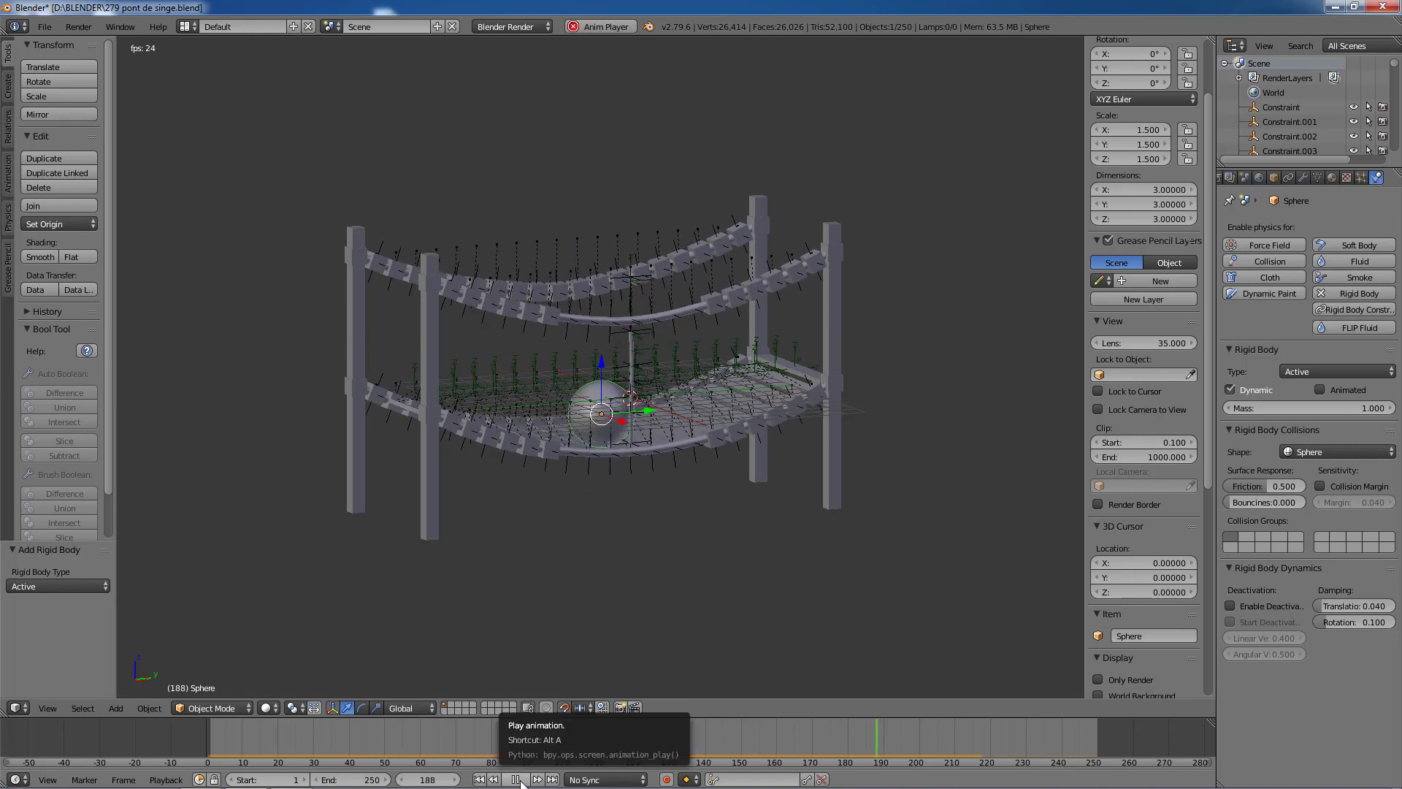
pyautogui.click(516, 779)
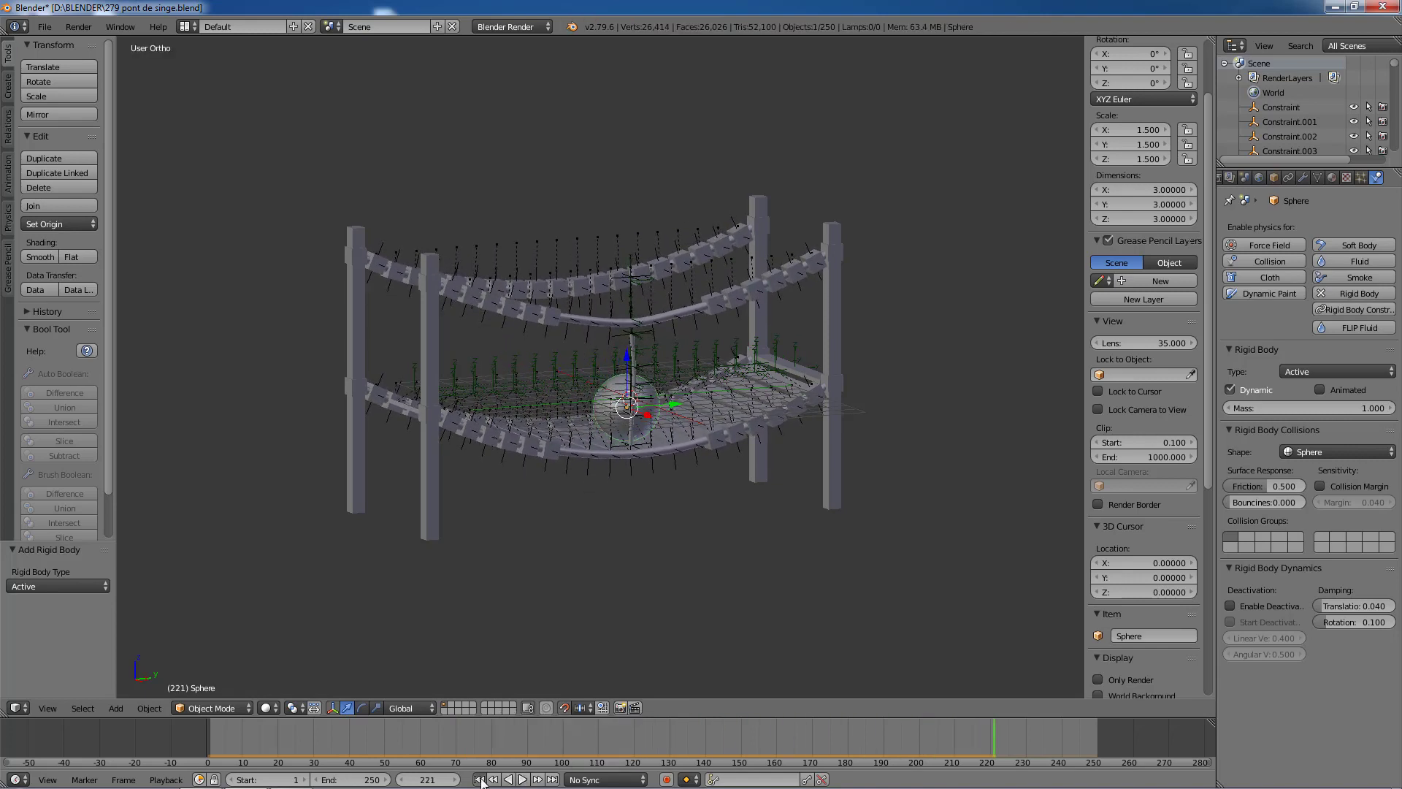
pyautogui.click(479, 779)
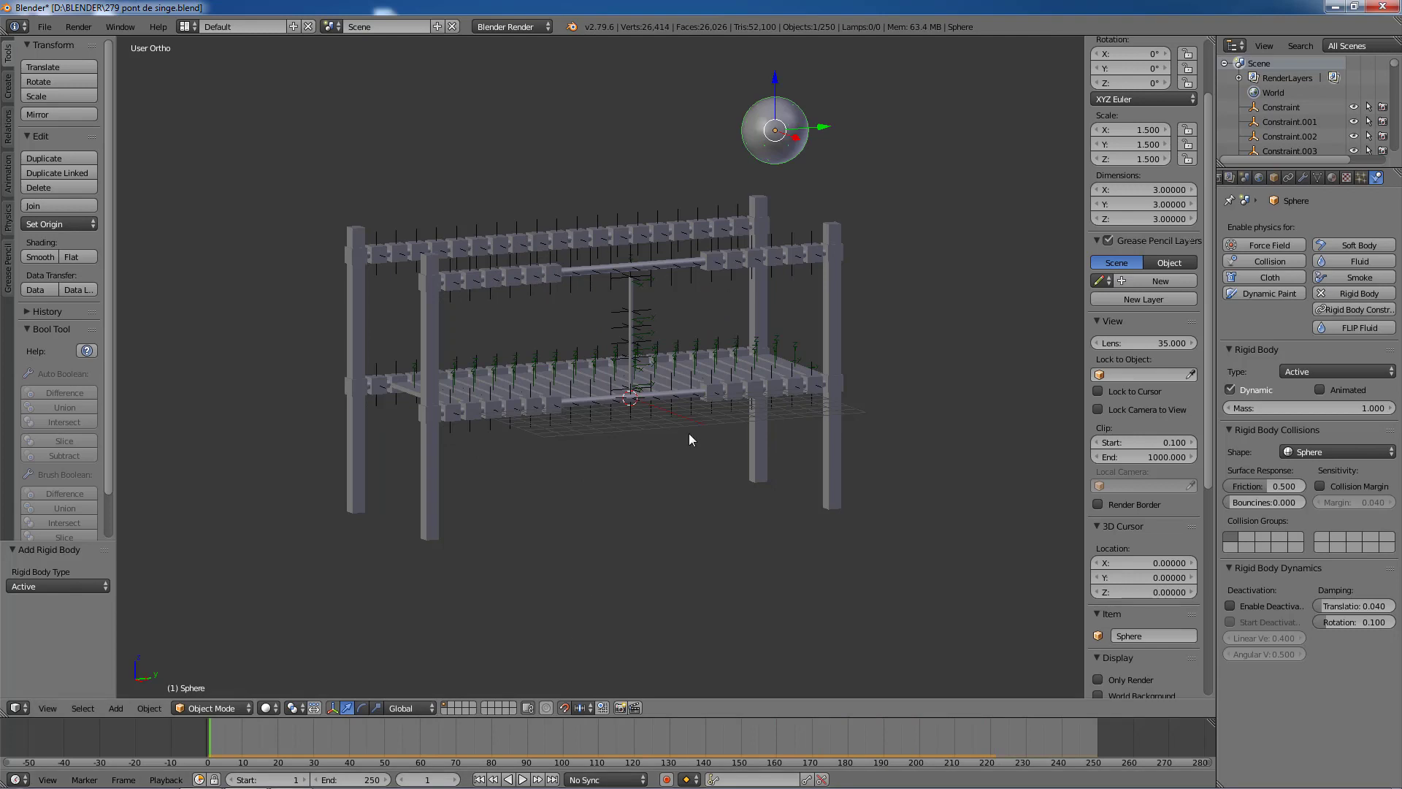
# Step: Reveal all hidden objects of the bridge and hide only the sphere
pyautogui.press('h')
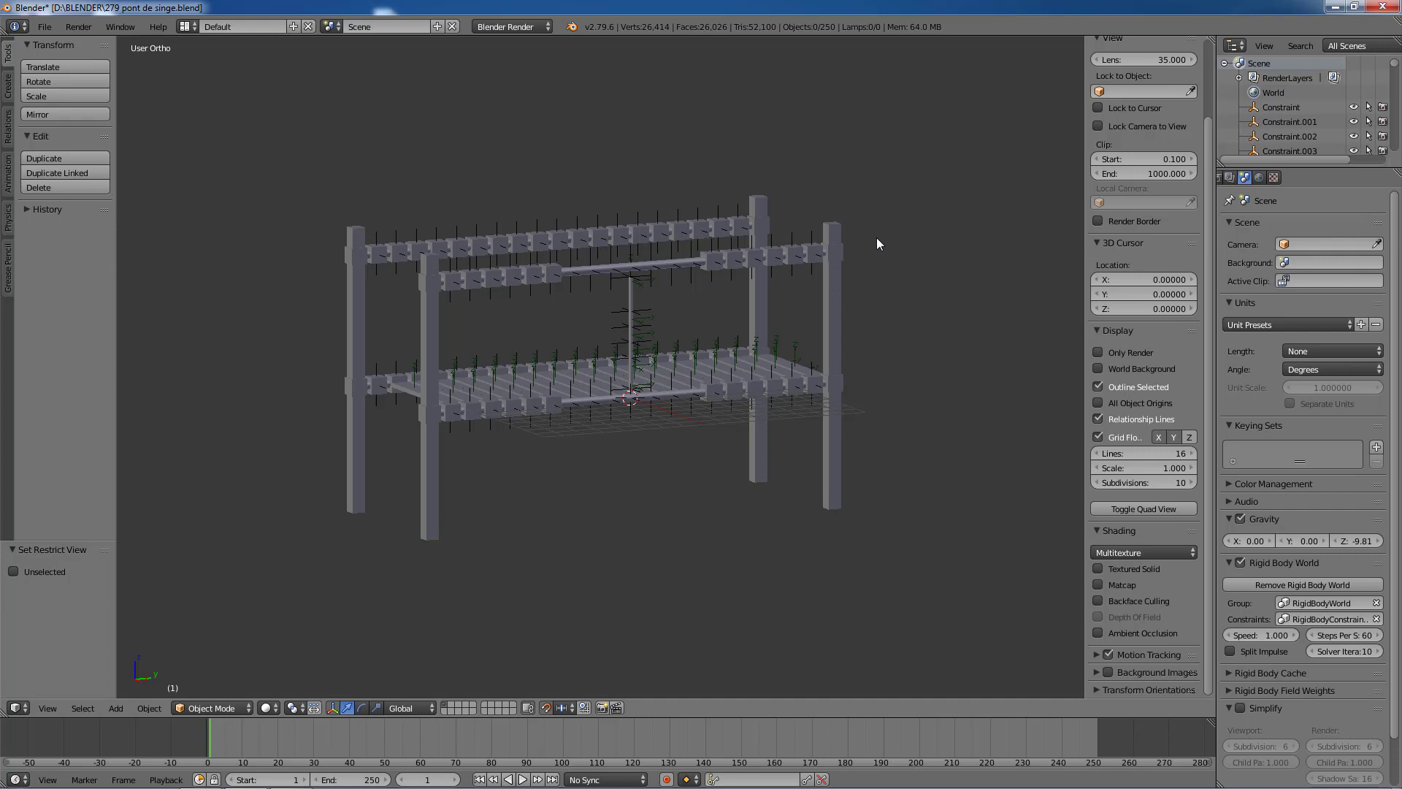
pyautogui.hotkey('alt', 'h')
pyautogui.click(776, 139)
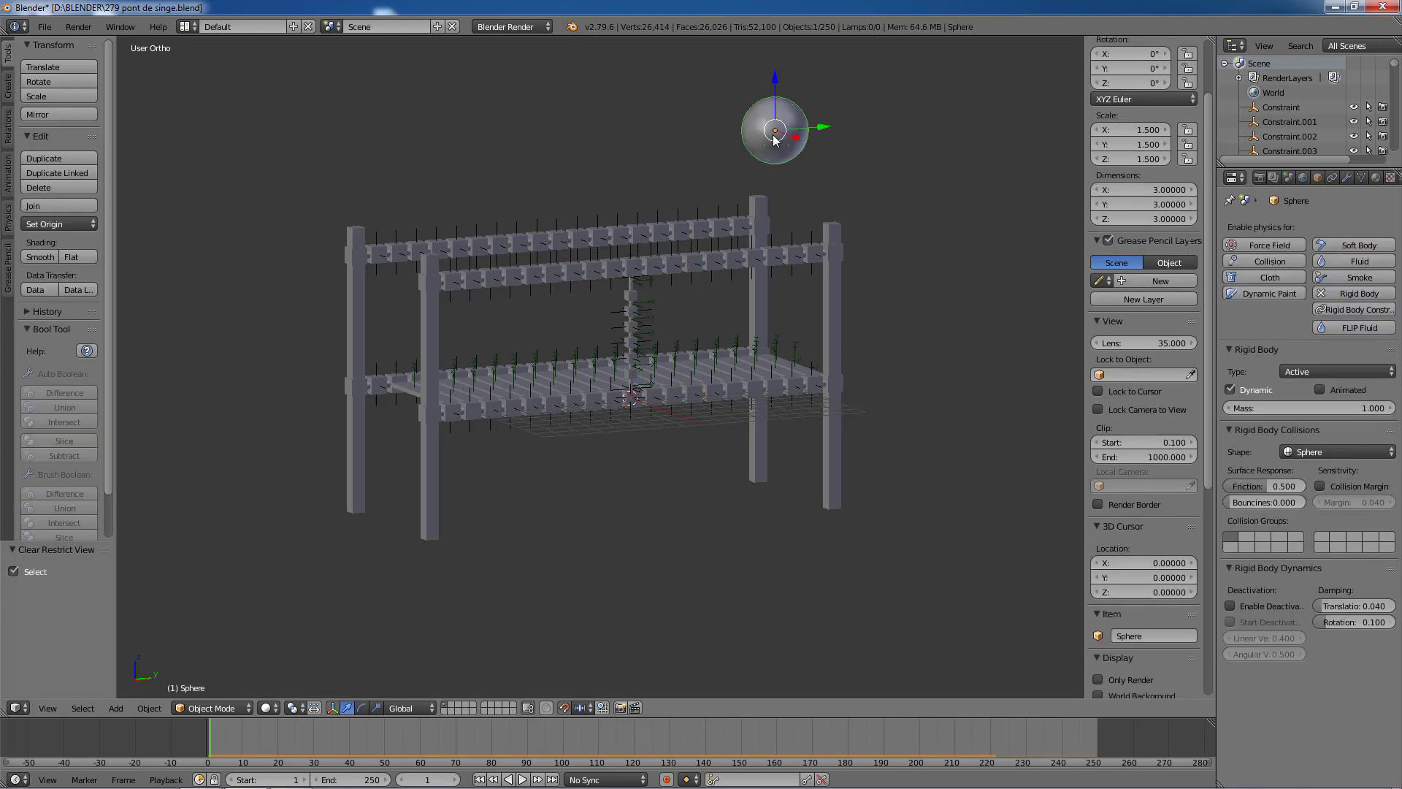
pyautogui.press('h')
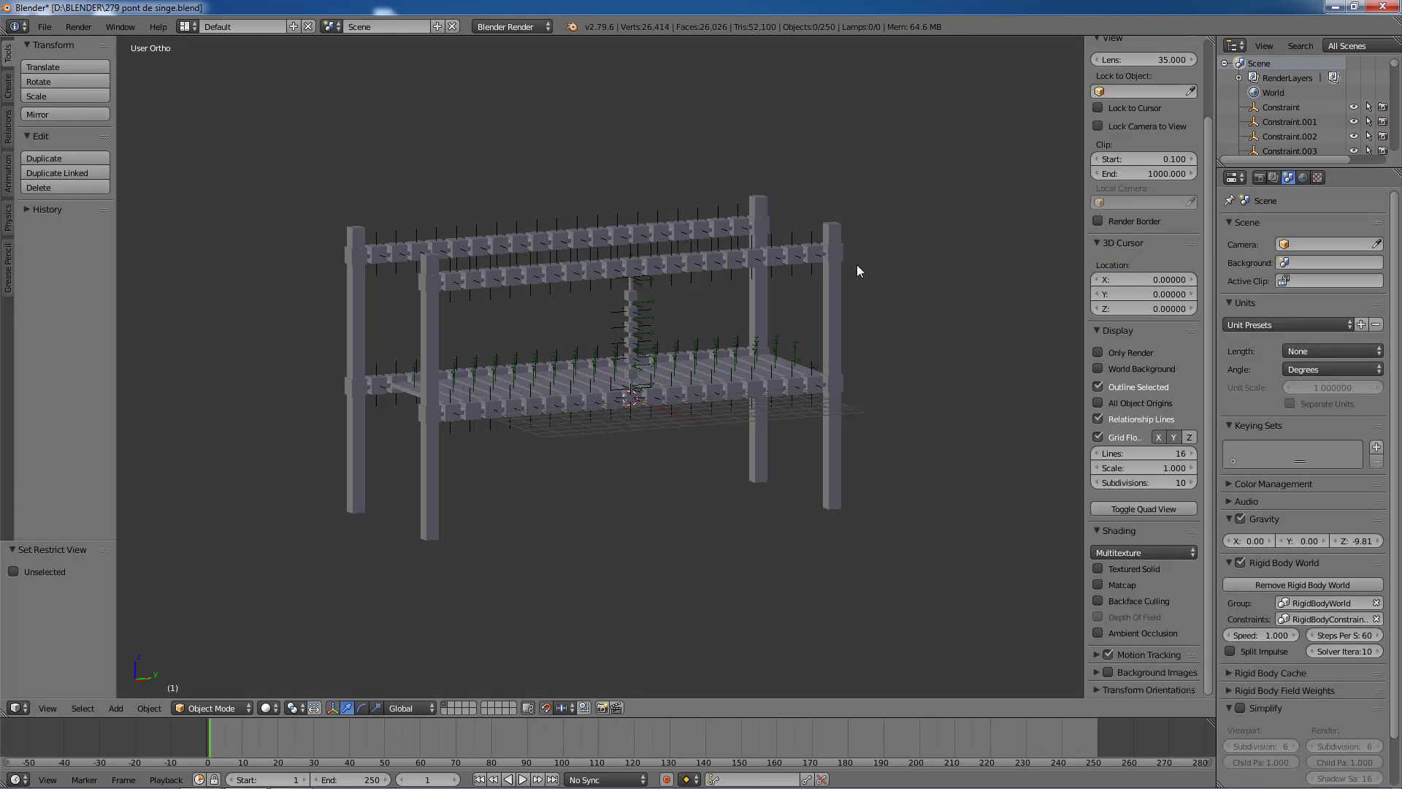
# Step: Play the bridge simulation without the sphere, then stop it and rewind to the first frame
pyautogui.scroll(3, 859, 266)
pyautogui.scroll(3, 862, 272)
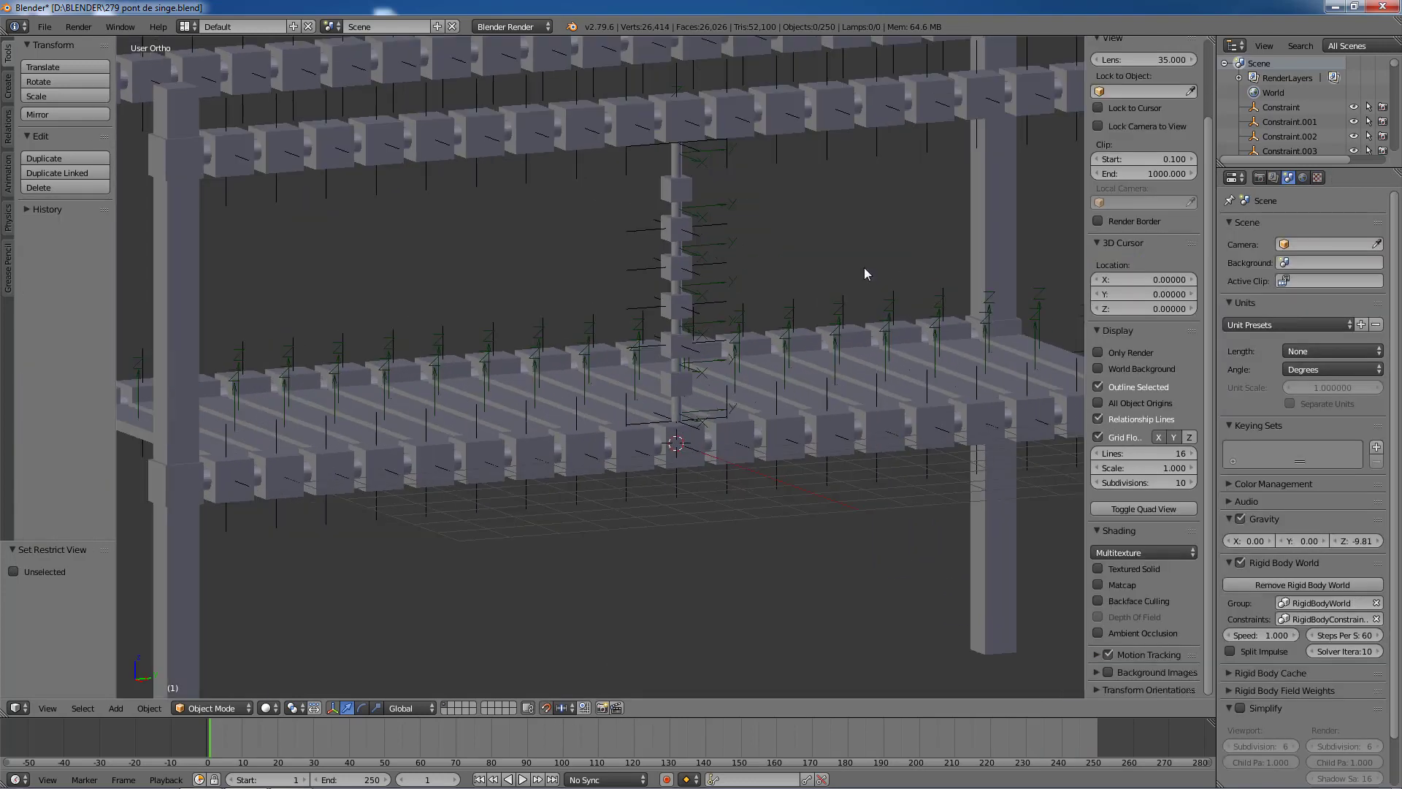
pyautogui.scroll(-6, 864, 267)
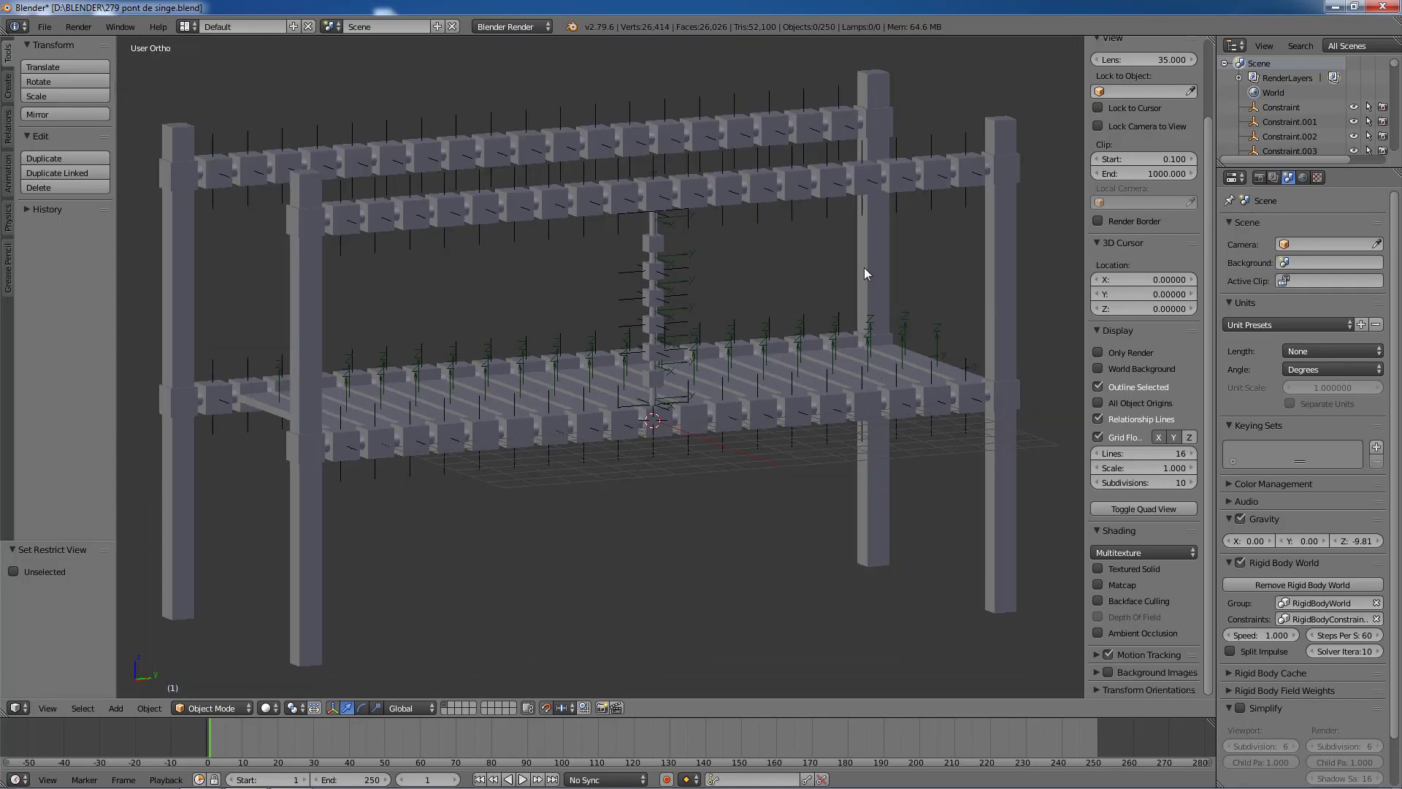
pyautogui.moveTo(784, 303); pyautogui.dragTo(738, 293, button='middle')
pyautogui.scroll(-2, 813, 297)
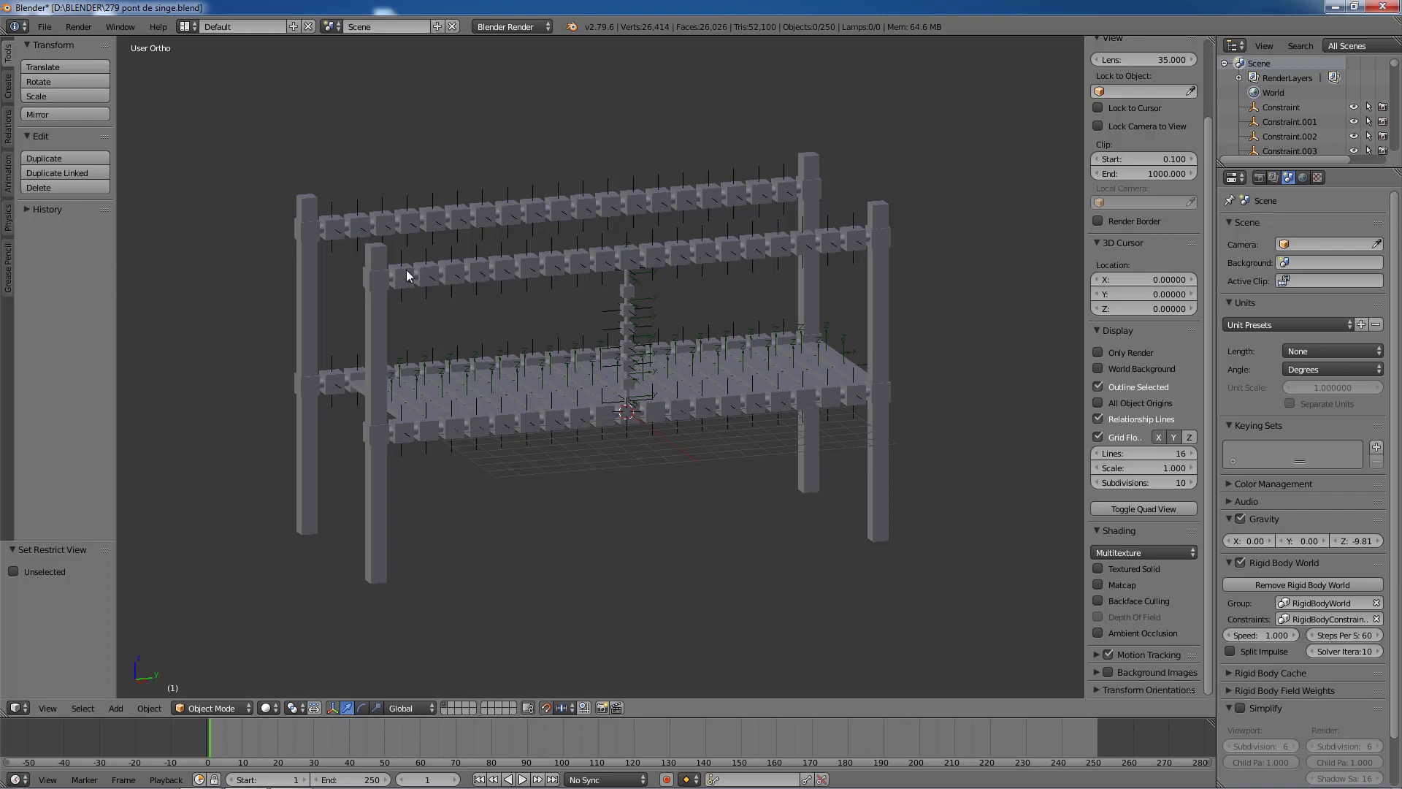
pyautogui.click(524, 780)
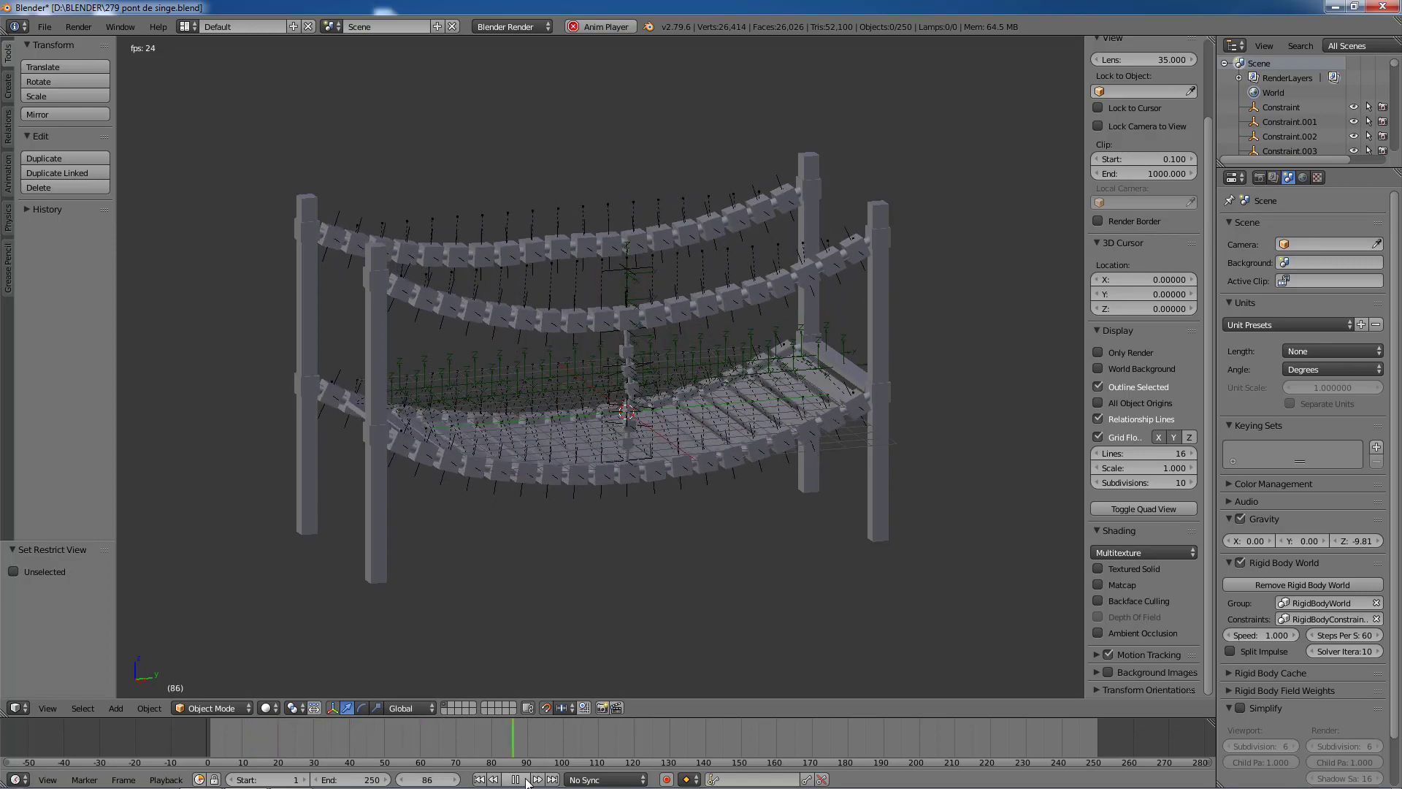
pyautogui.click(524, 781)
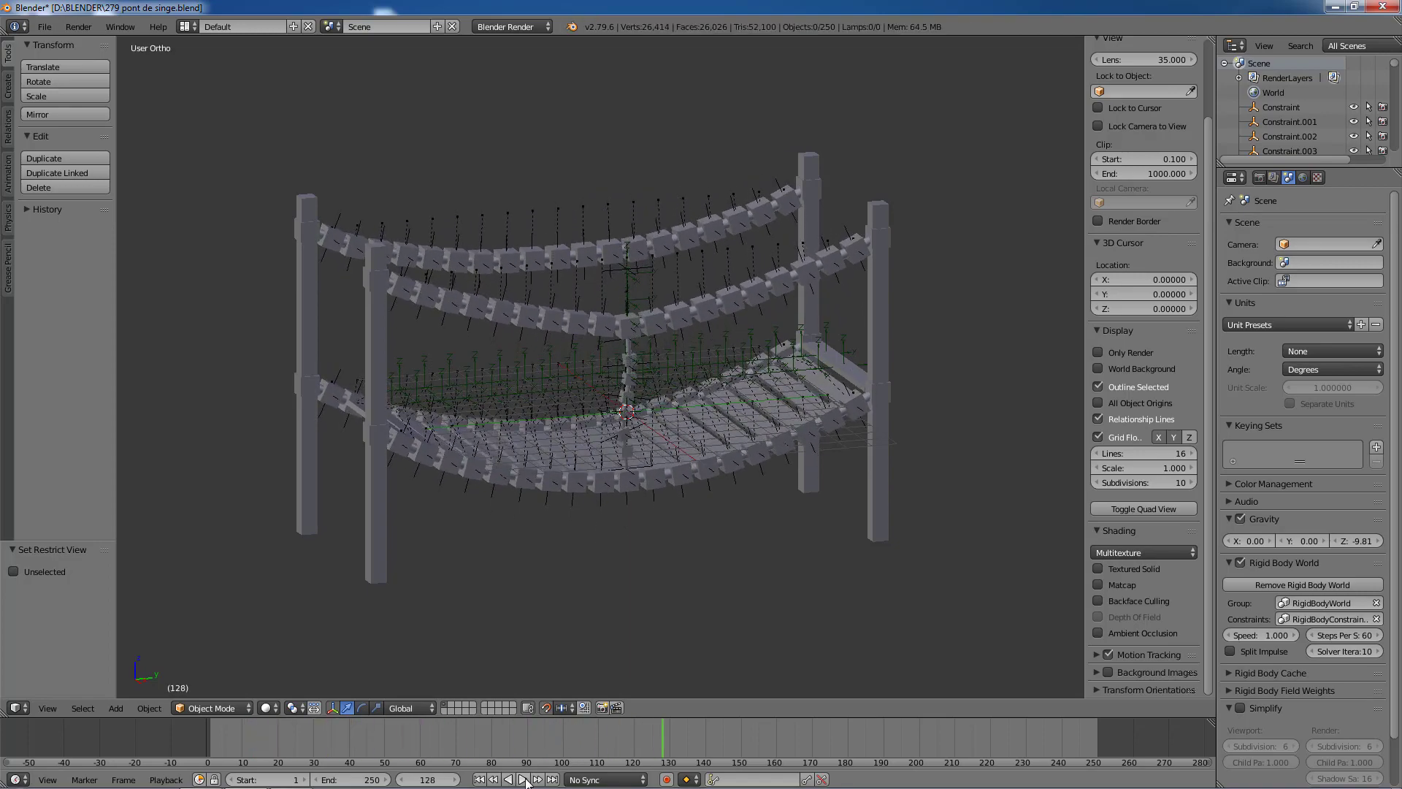
pyautogui.click(479, 779)
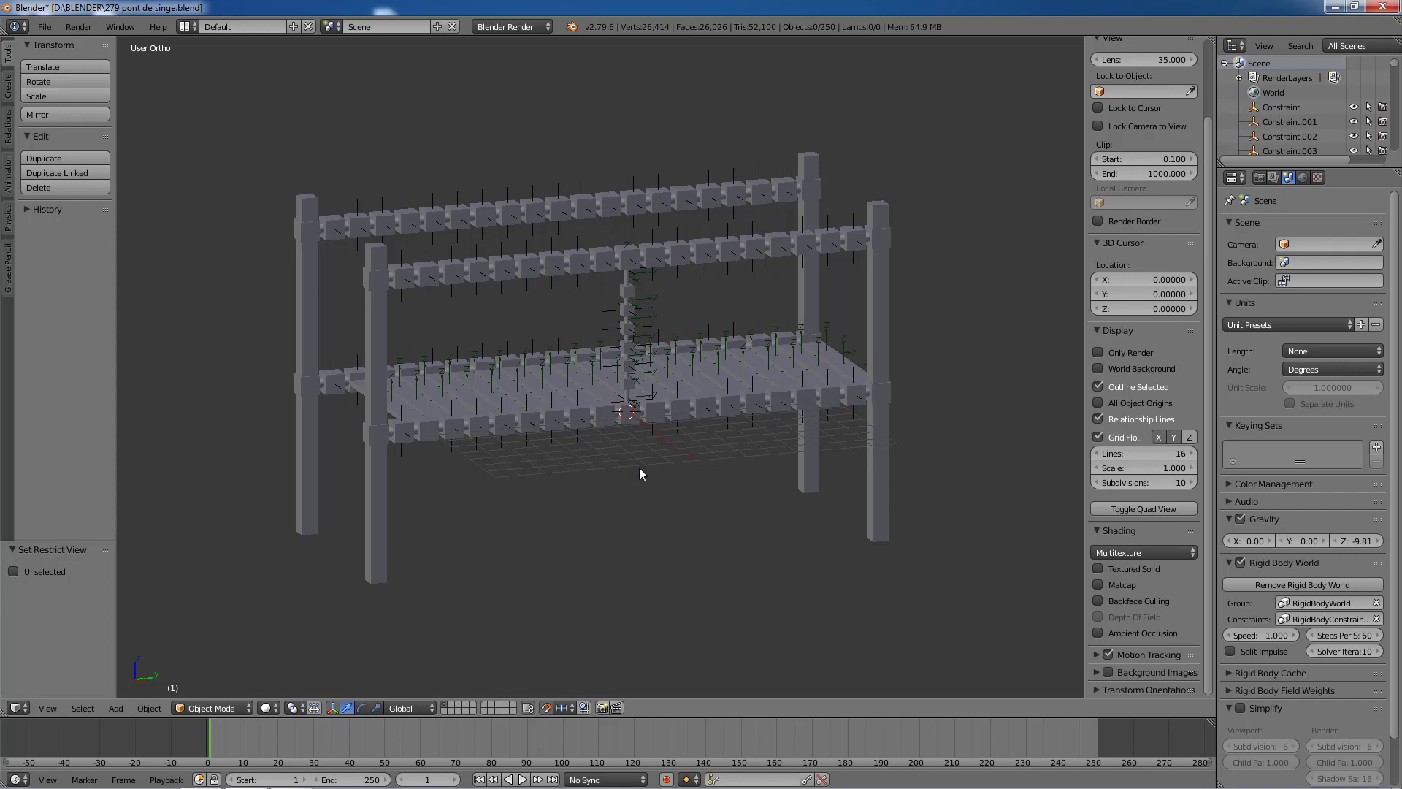
# Step: Box-select the rear side of the bridge with its posts, rope links and deck planks, and hide it
pyautogui.scroll(-2, 638, 468)
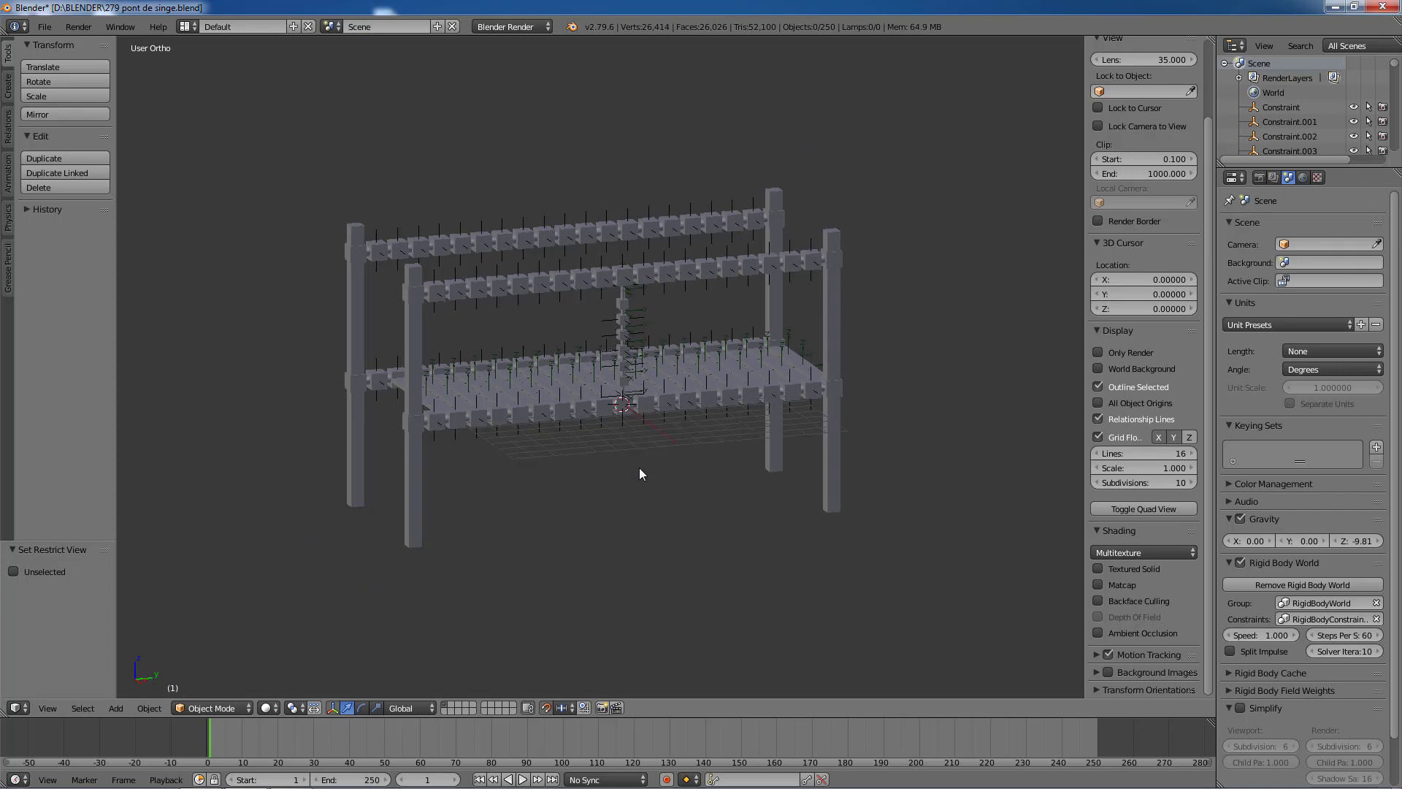
pyautogui.moveTo(617, 451); pyautogui.dragTo(744, 468, button='middle')
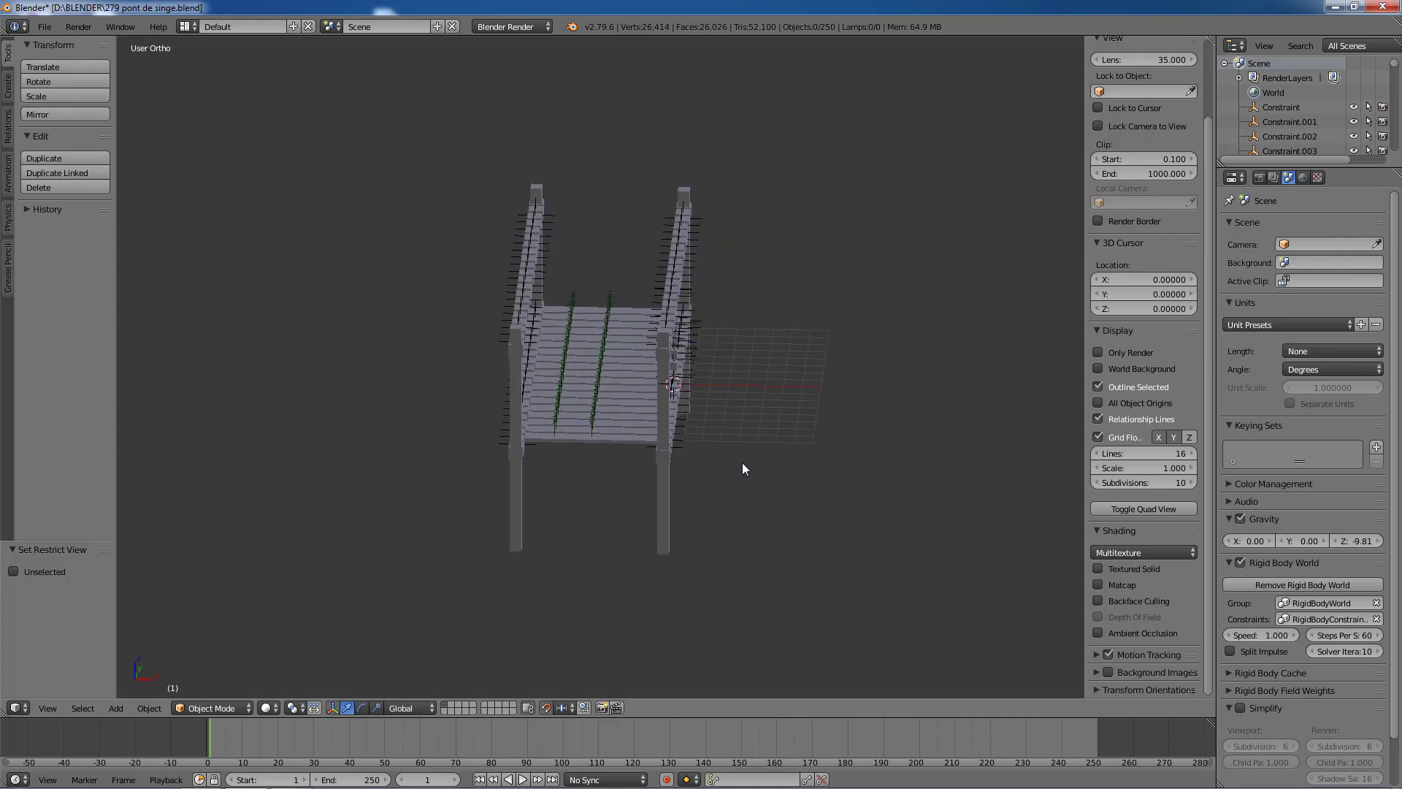
pyautogui.press('b')
pyautogui.moveTo(452, 142); pyautogui.dragTo(579, 588)
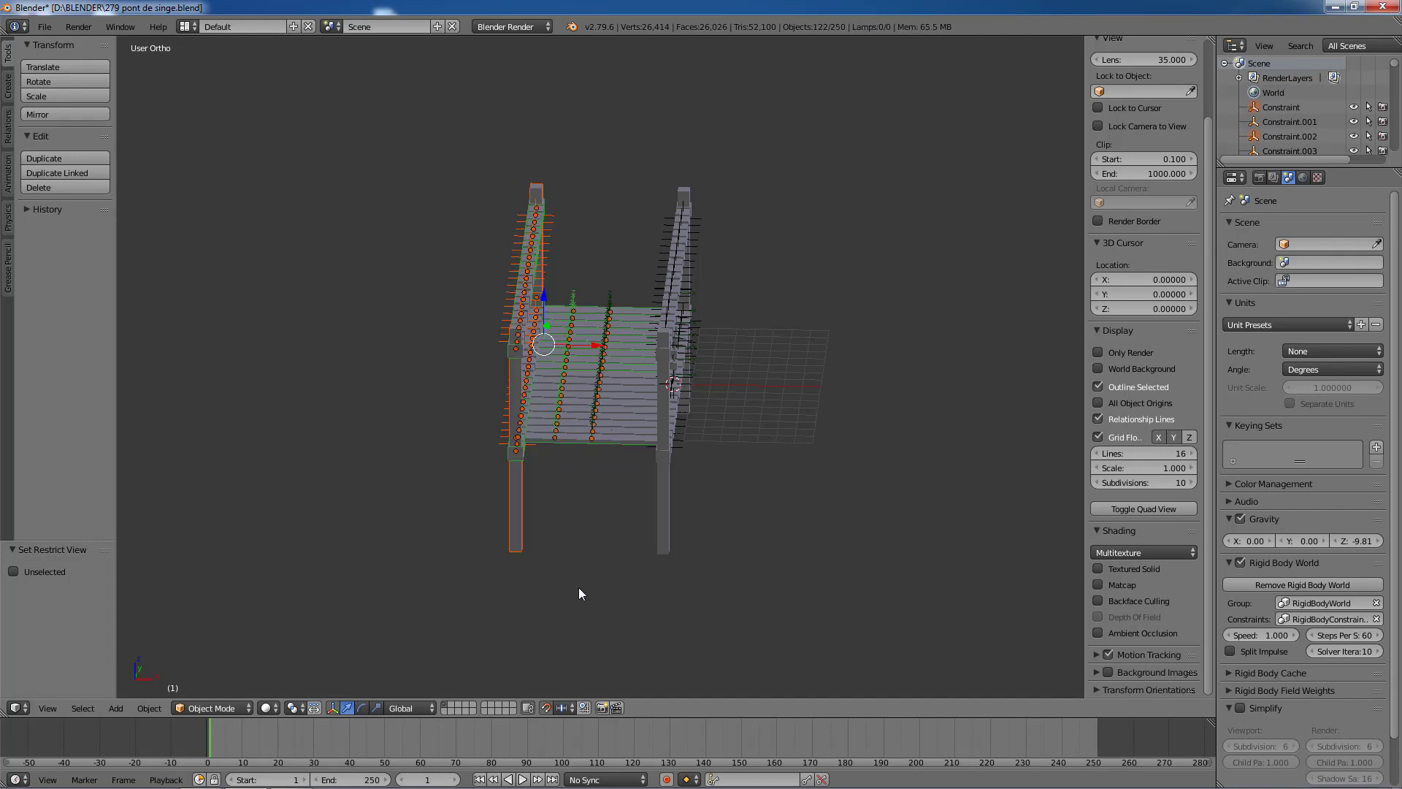
pyautogui.press('h')
# Step: Hide the two remaining support posts of the front side one after the other
pyautogui.moveTo(724, 536); pyautogui.dragTo(731, 477, button='middle')
pyautogui.click(786, 433)
pyautogui.press('h')
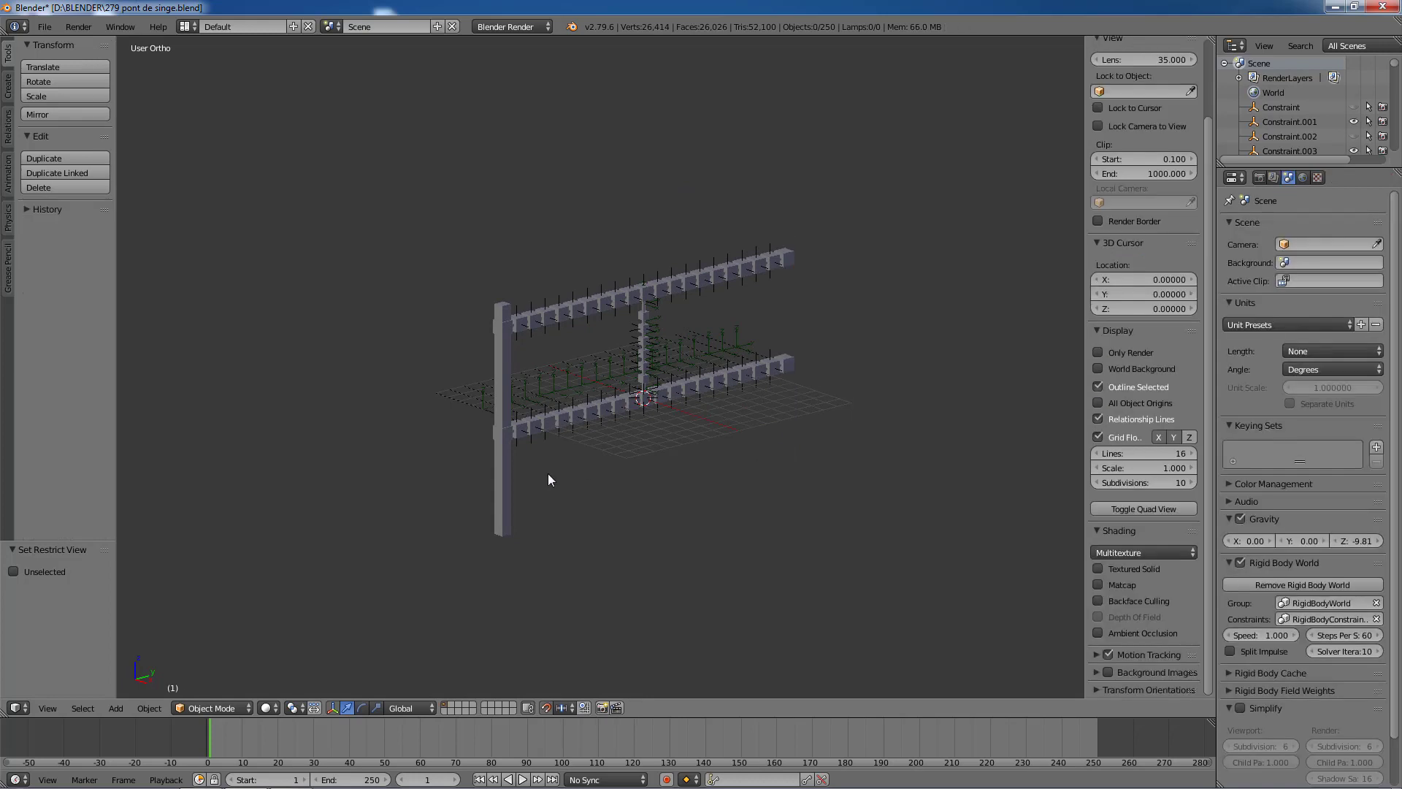
pyautogui.click(508, 499)
pyautogui.press('h')
# Step: Box-select and hide the leftover plank constraint empties beside the front rope chains in two passes
pyautogui.moveTo(580, 489); pyautogui.dragTo(706, 501, button='middle')
pyautogui.press('b')
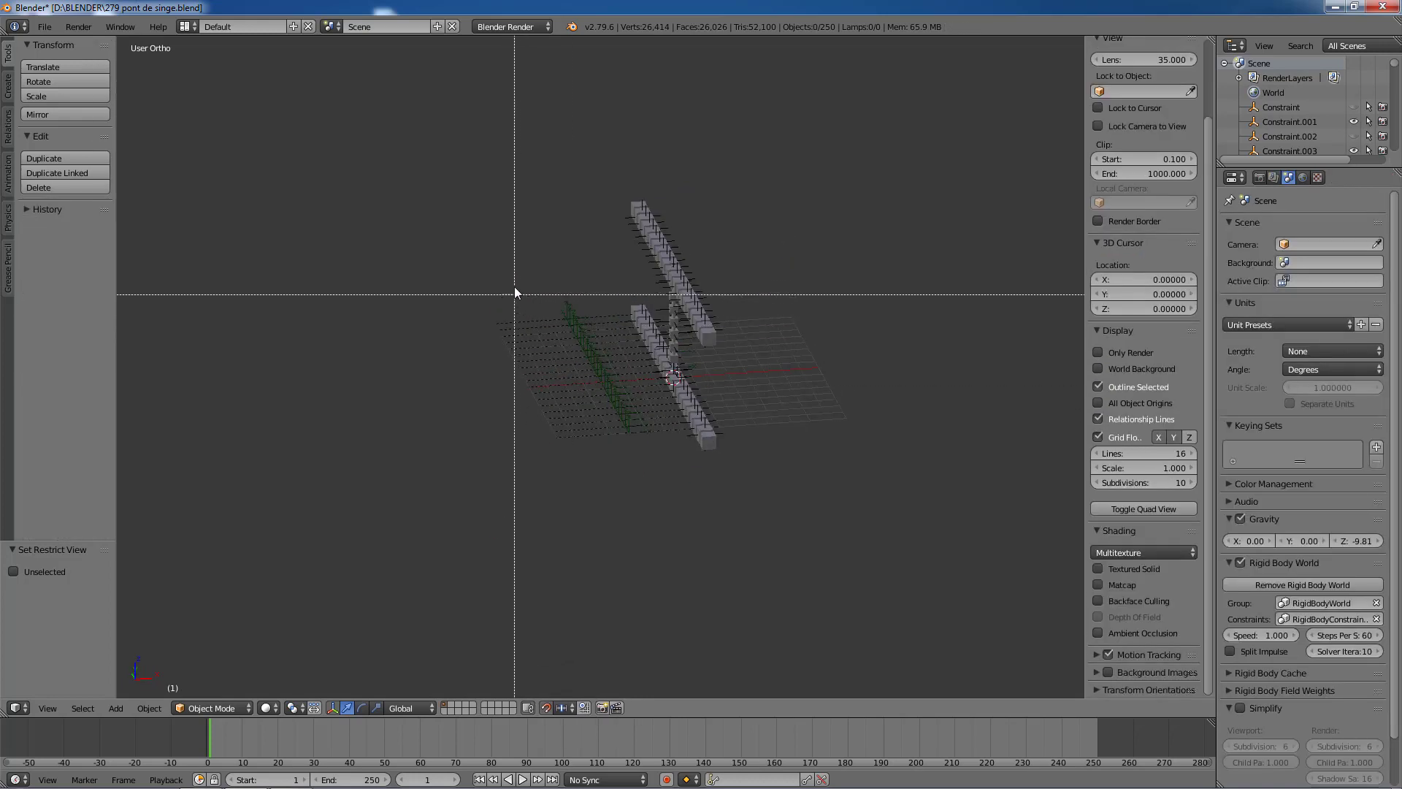
pyautogui.moveTo(514, 289); pyautogui.dragTo(602, 494)
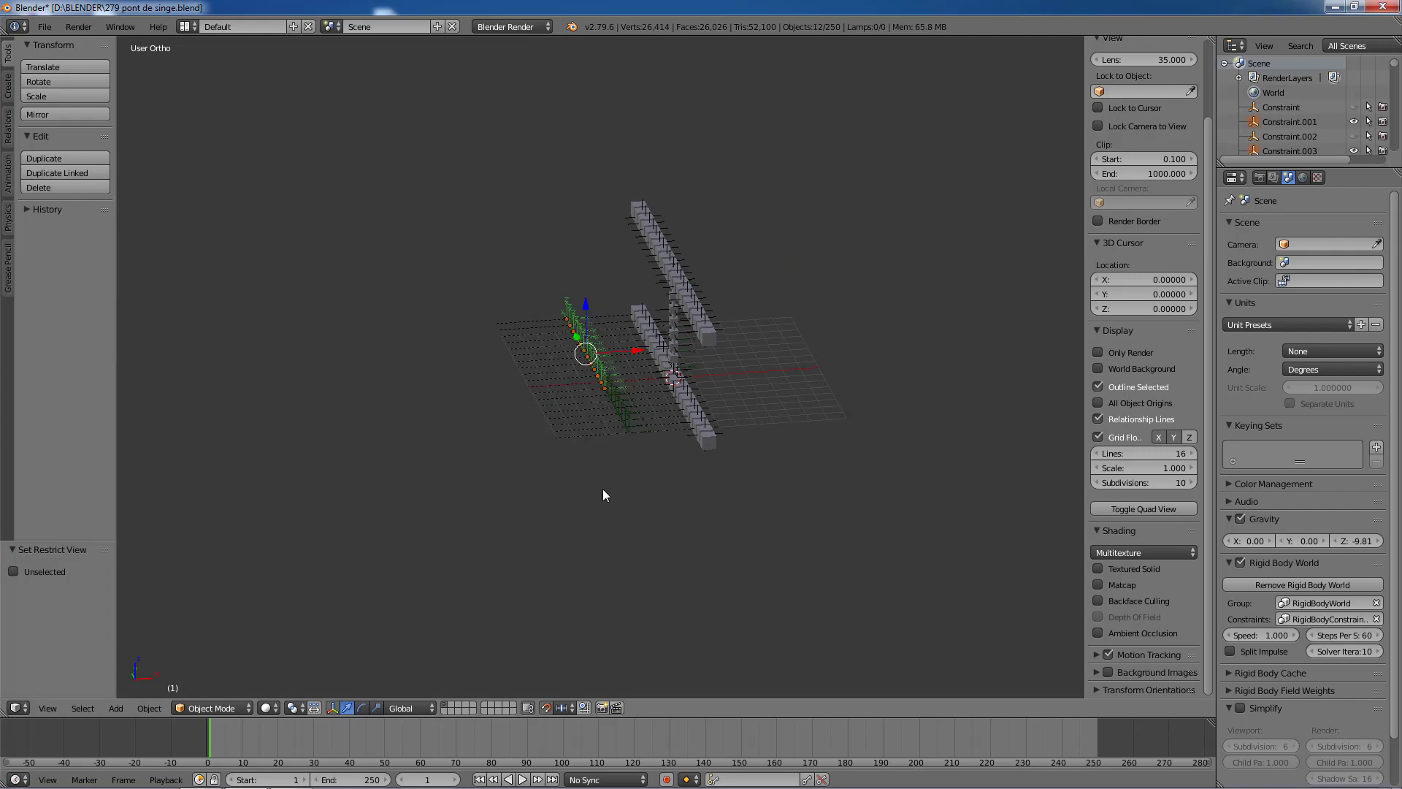
pyautogui.press('h')
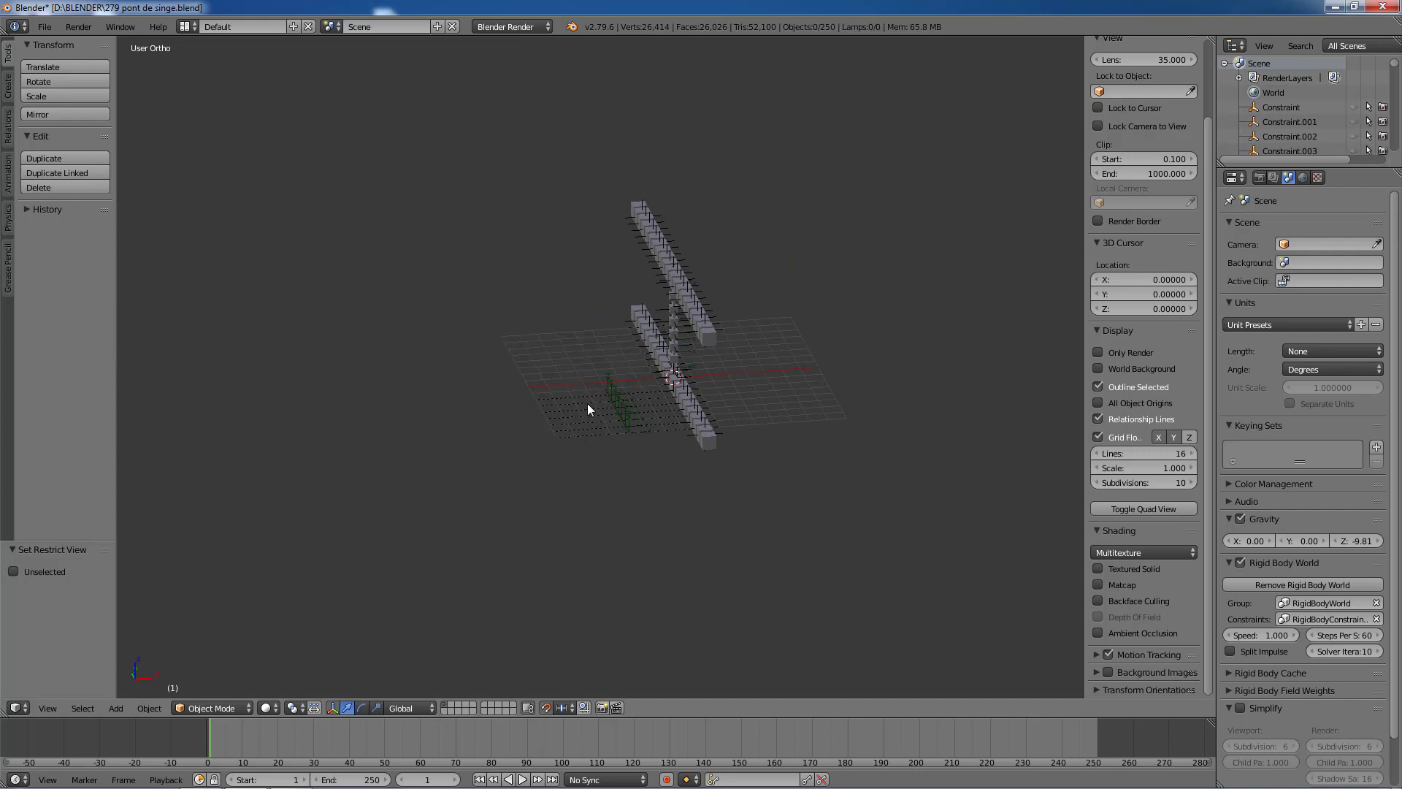
pyautogui.press('b')
pyautogui.moveTo(579, 369); pyautogui.dragTo(641, 512)
pyautogui.press('h')
# Step: In the right orthographic view, select the upper horizontal rope cylinder and switch the viewport to wireframe shading
pyautogui.moveTo(708, 497); pyautogui.dragTo(550, 497, button='middle')
pyautogui.scroll(2, 559, 468)
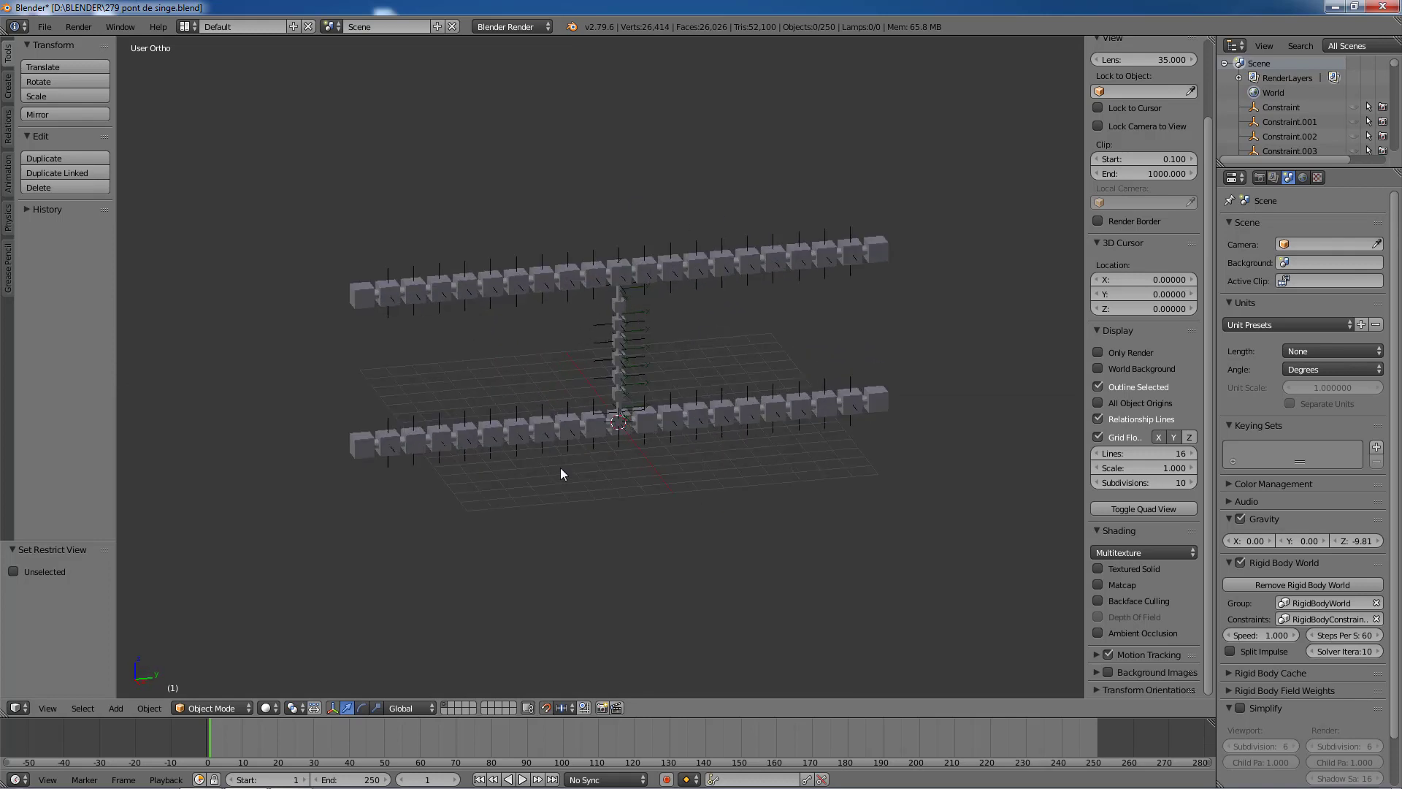
pyautogui.scroll(-1, 563, 471)
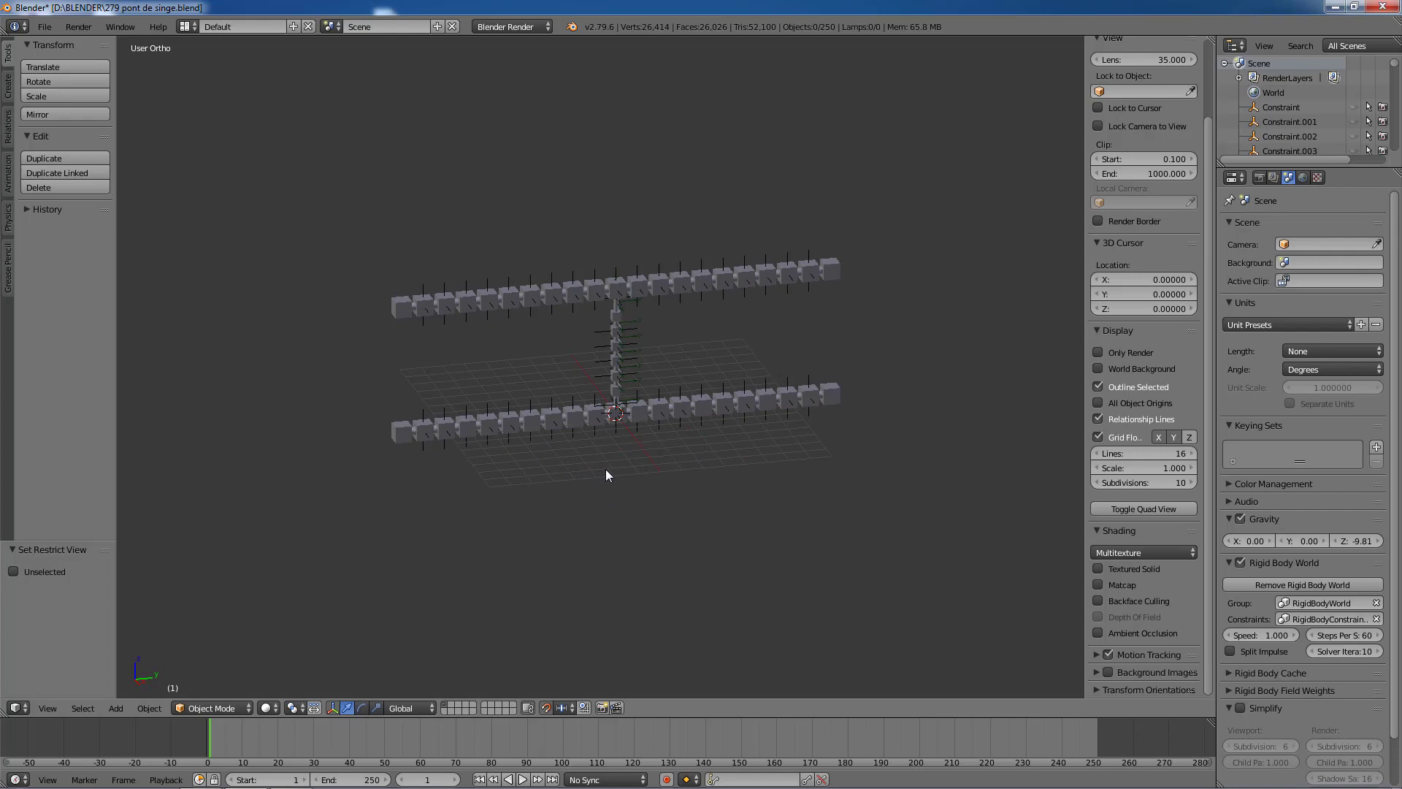
pyautogui.scroll(1, 609, 469)
pyautogui.moveTo(613, 464); pyautogui.dragTo(690, 466, button='middle')
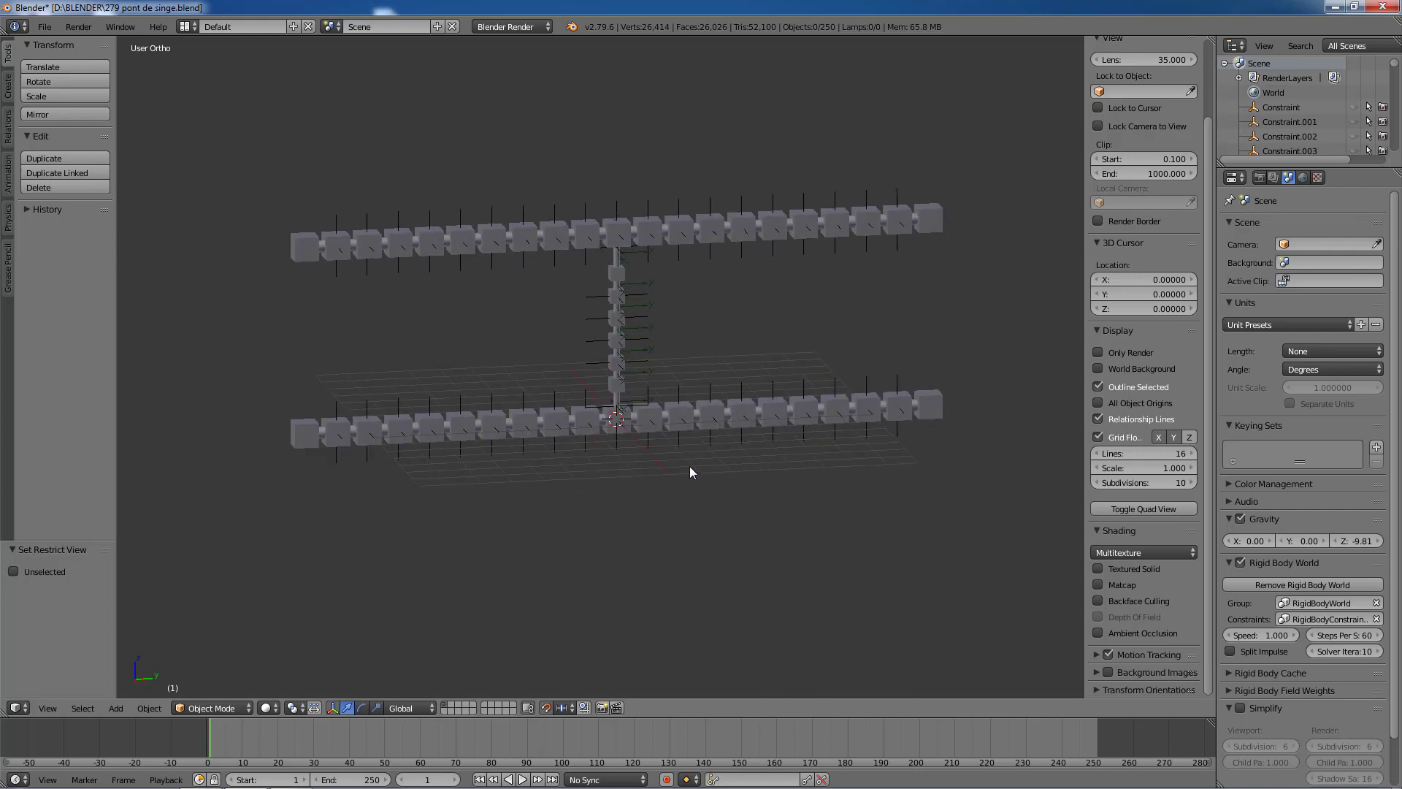
pyautogui.press('KP_3')
pyautogui.keyDown('shift'); pyautogui.moveTo(694, 464); pyautogui.dragTo(757, 553, button='middle'); pyautogui.keyUp('shift')
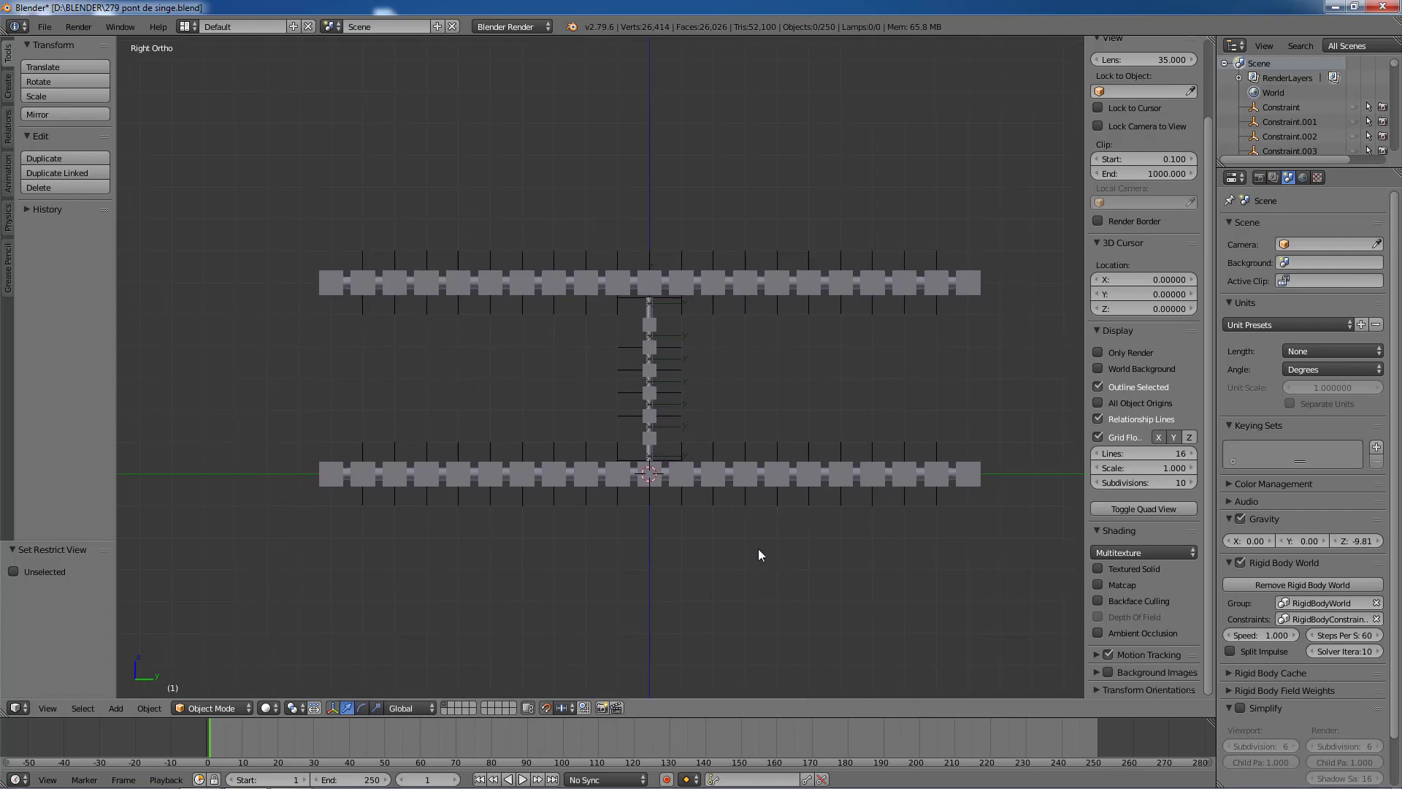
pyautogui.rightClick(733, 291)
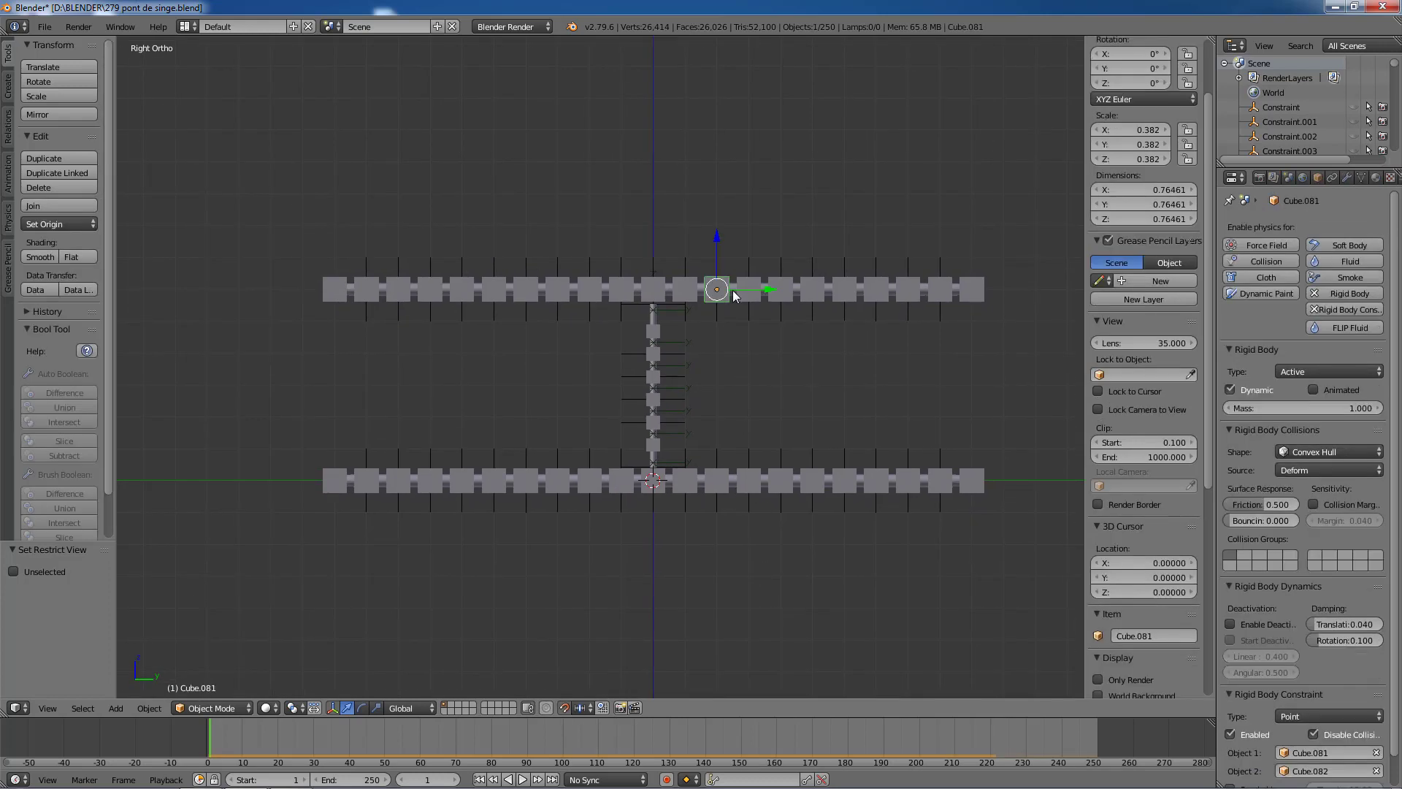
pyautogui.rightClick(733, 290)
pyautogui.rightClick(733, 290)
pyautogui.rightClick(733, 290)
pyautogui.rightClick(732, 289)
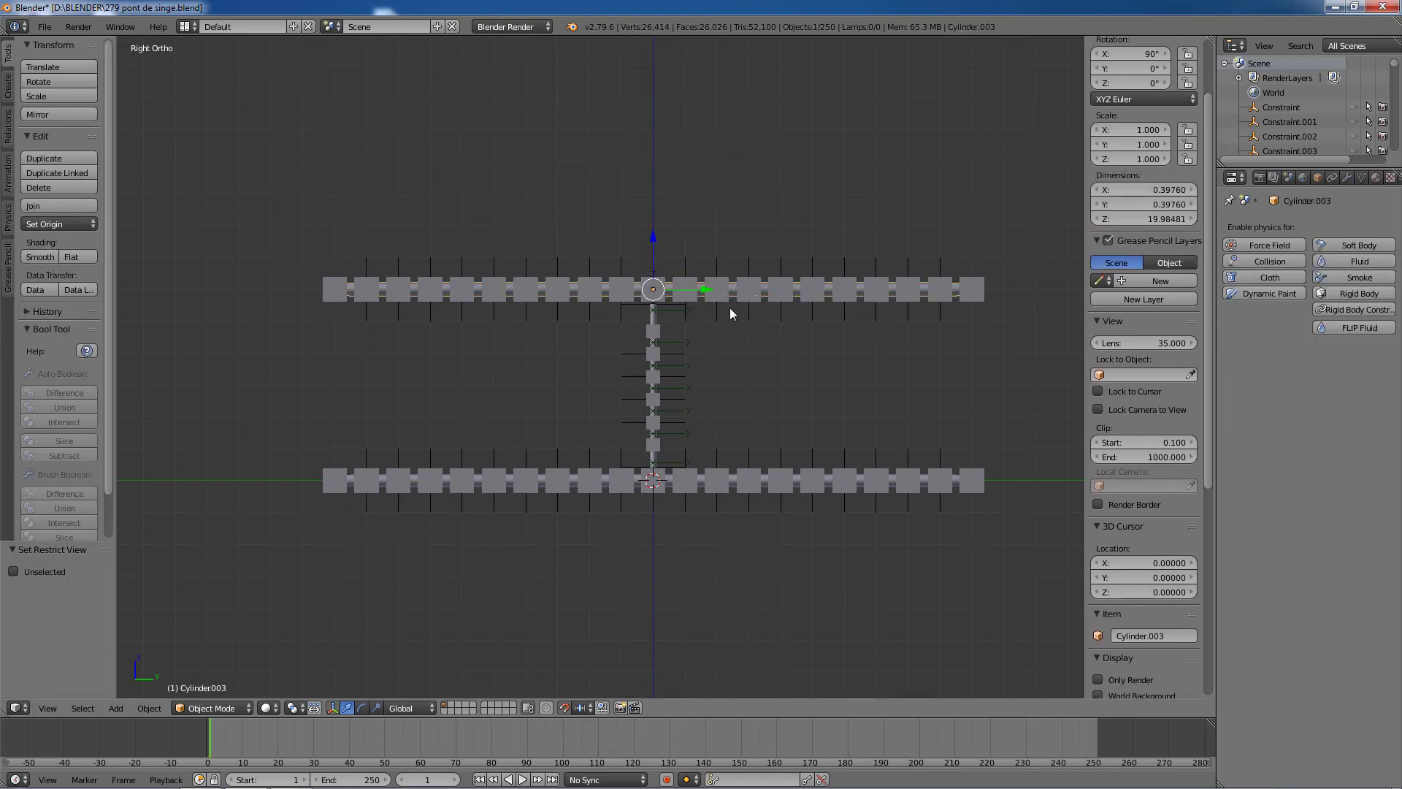
pyautogui.press('z')
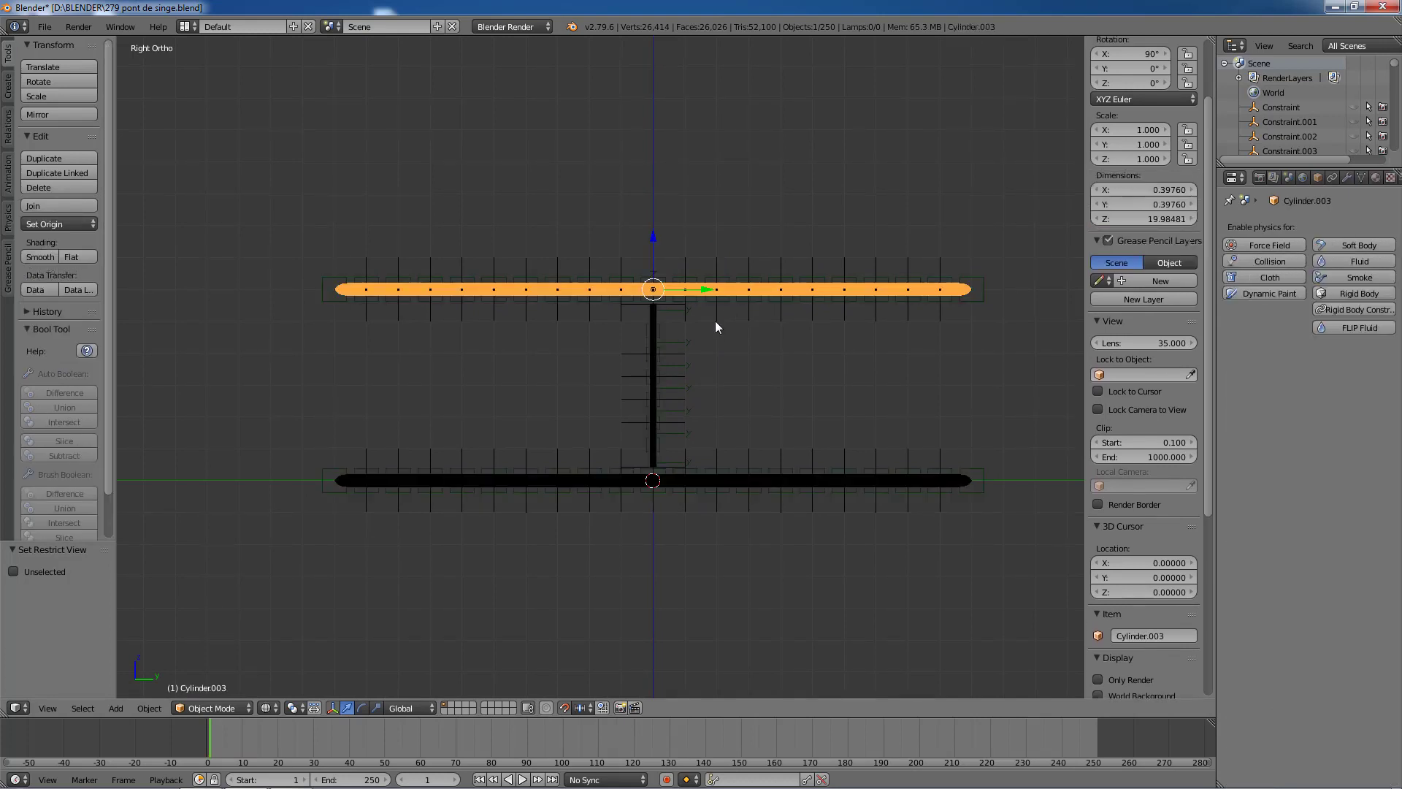
# Step: Turn off the viewport display of the Subdivision Surface modifier at the end of the upper rope cylinder's modifier stack
pyautogui.scroll(3, 715, 321)
pyautogui.scroll(1, 716, 321)
pyautogui.keyDown('shift'); pyautogui.moveTo(852, 360); pyautogui.dragTo(796, 410, button='middle'); pyautogui.keyUp('shift')
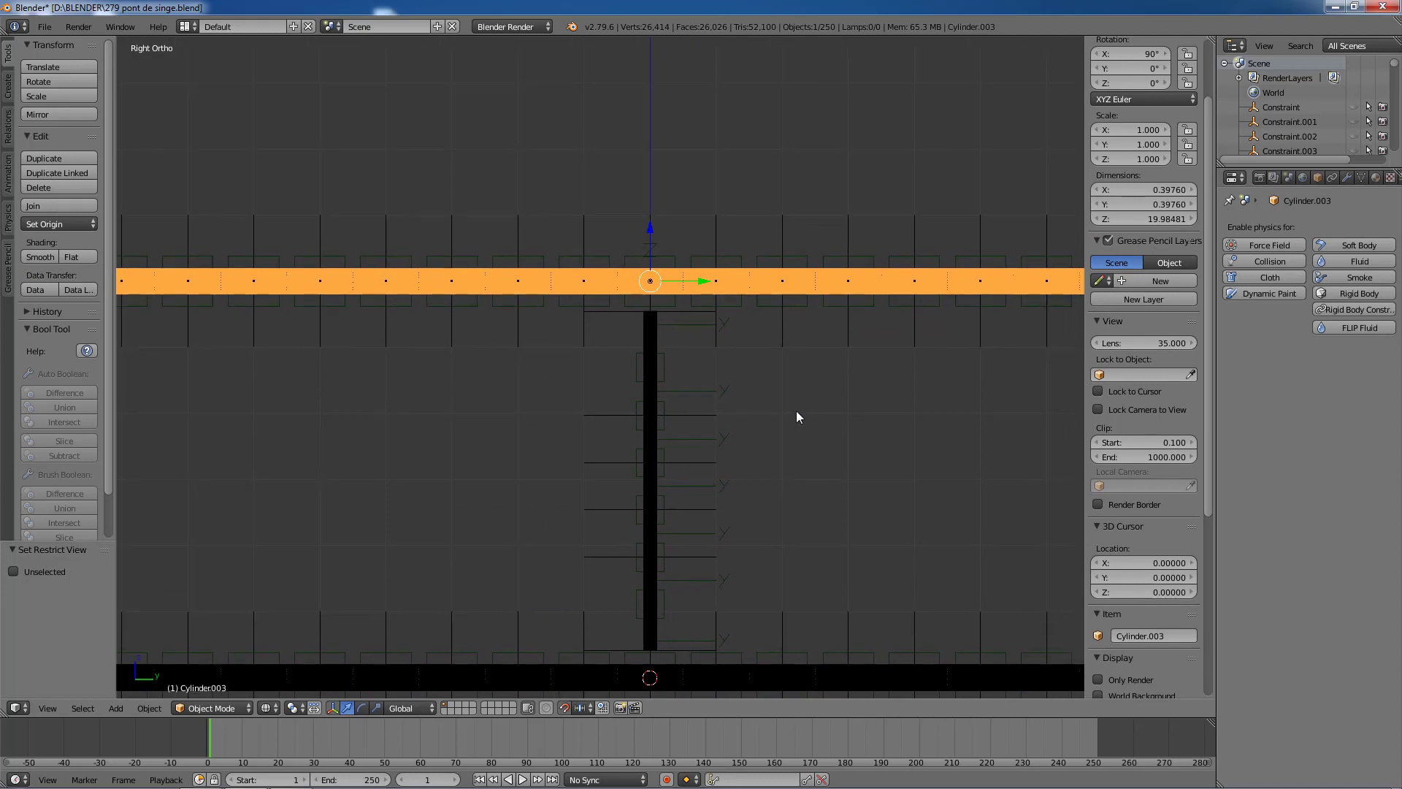
pyautogui.scroll(-1, 815, 414)
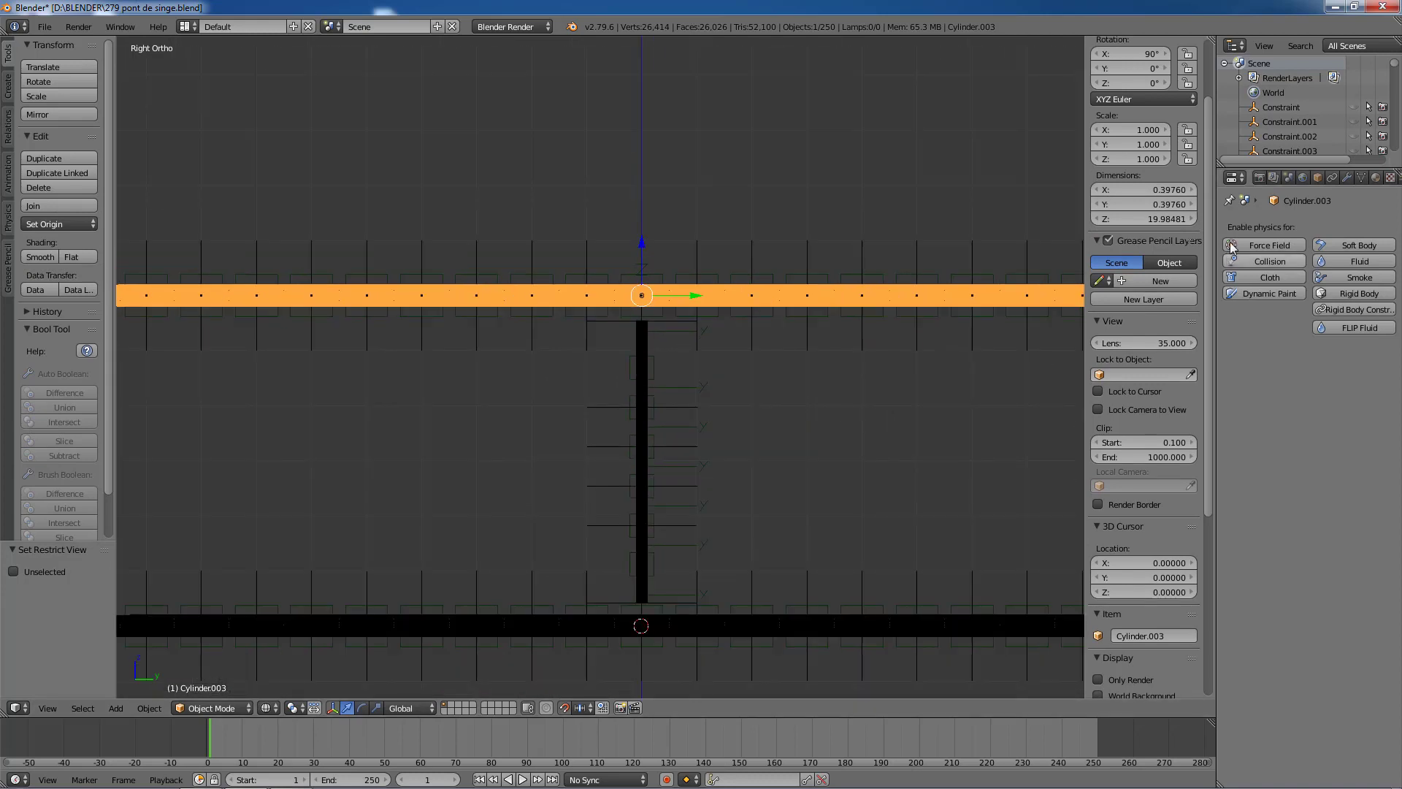
pyautogui.click(1346, 178)
pyautogui.scroll(-5, 1319, 400)
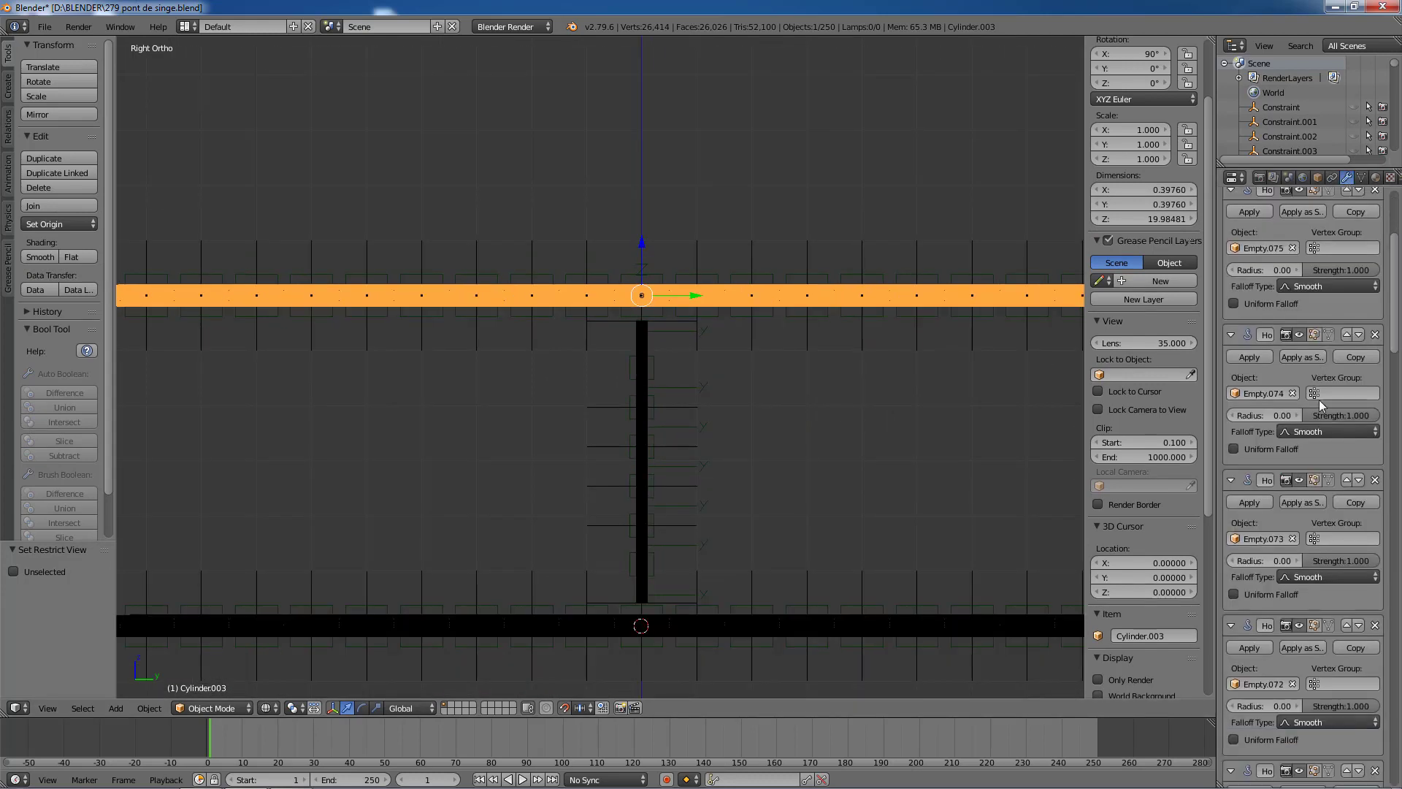
pyautogui.scroll(-10, 1319, 409)
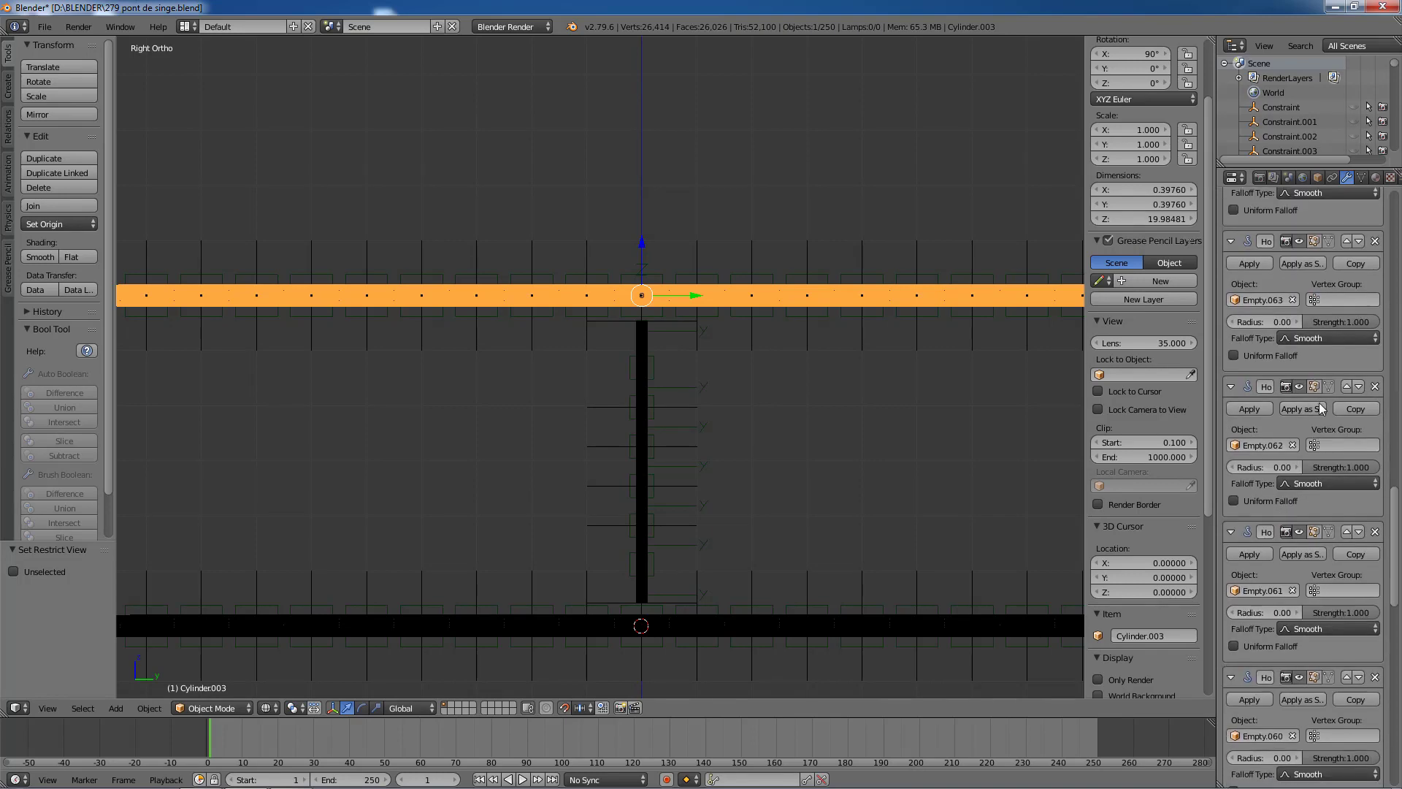
pyautogui.scroll(-8, 1318, 406)
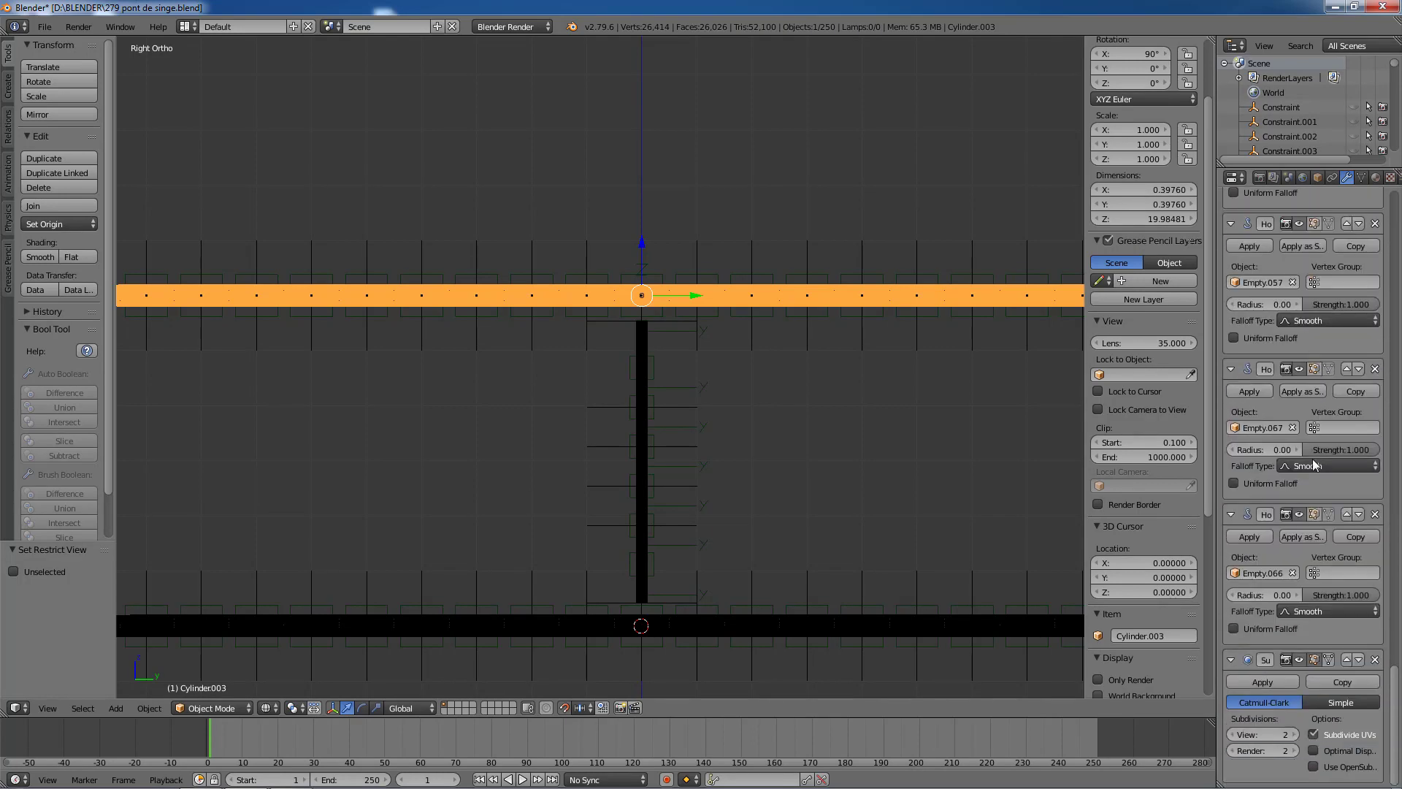
pyautogui.click(1298, 659)
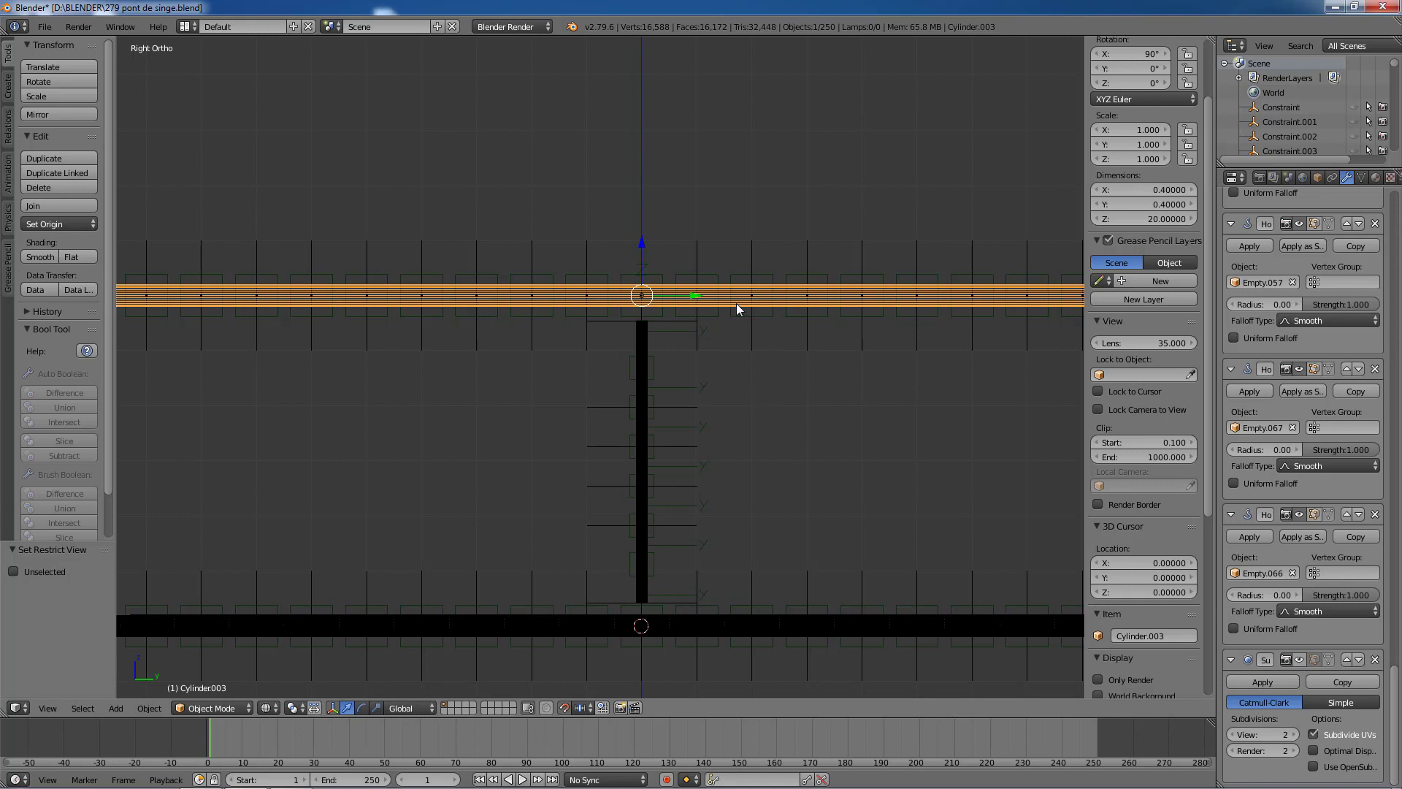
pyautogui.scroll(-2, 752, 322)
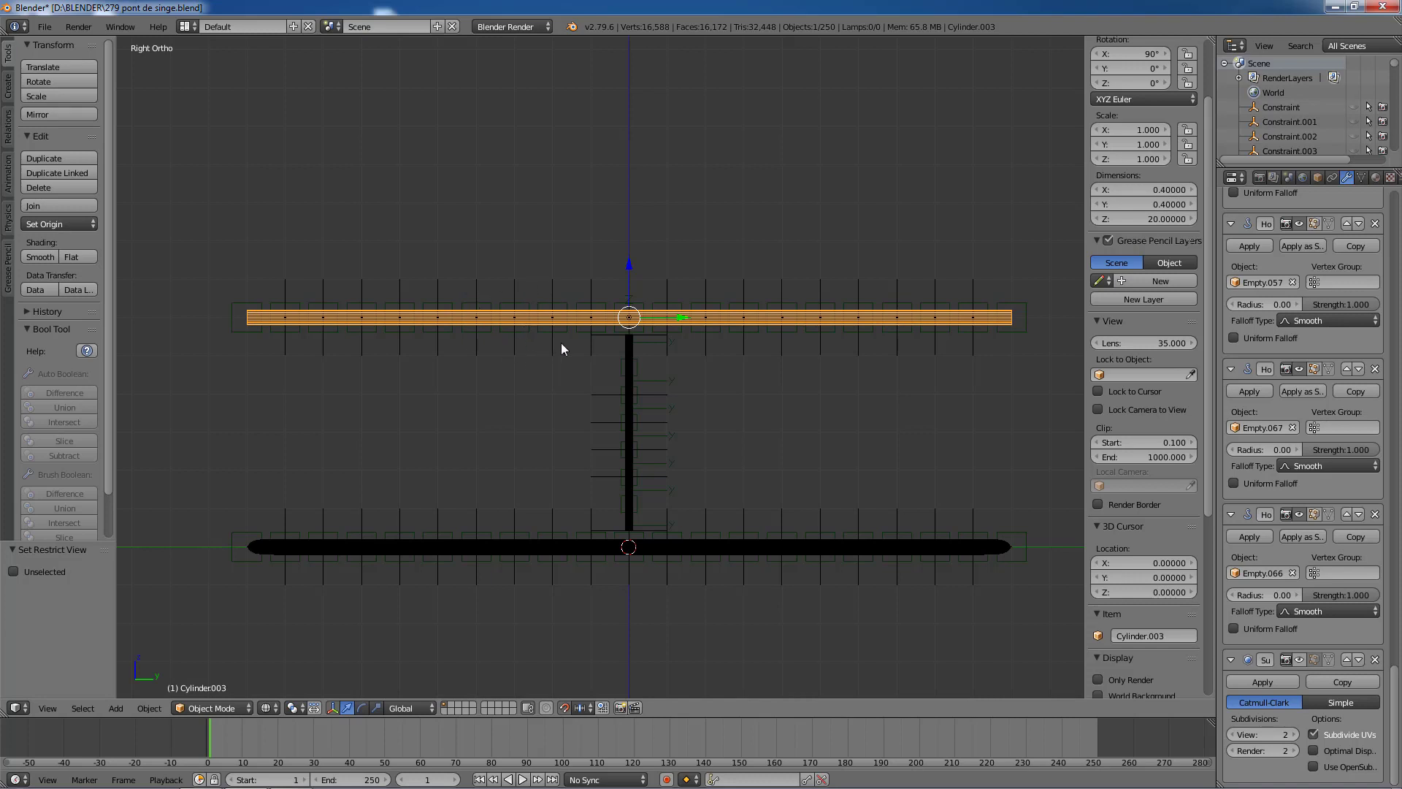
# Step: Return the viewport to solid shading and hide the upper horizontal rope cylinder
pyautogui.scroll(2, 844, 327)
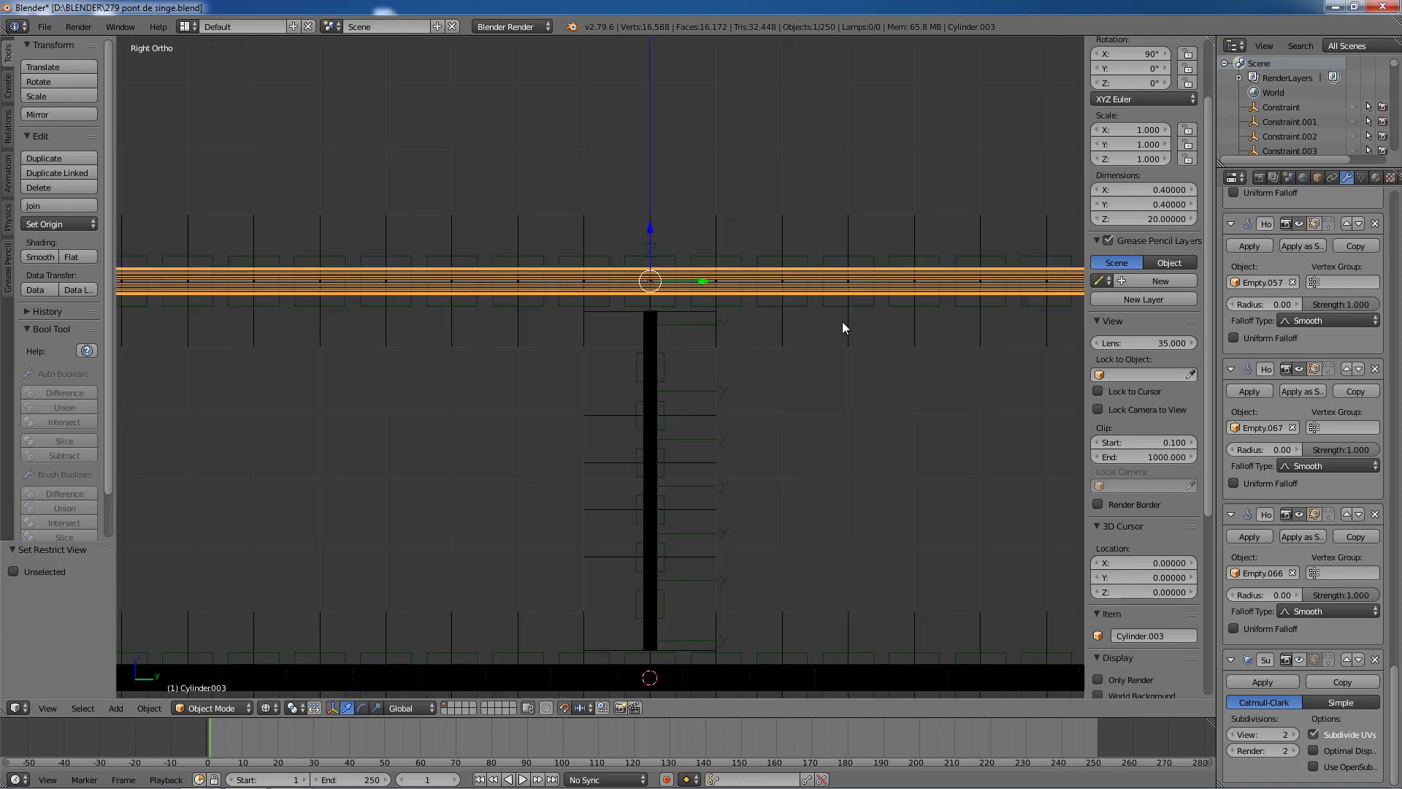
pyautogui.scroll(-3, 843, 327)
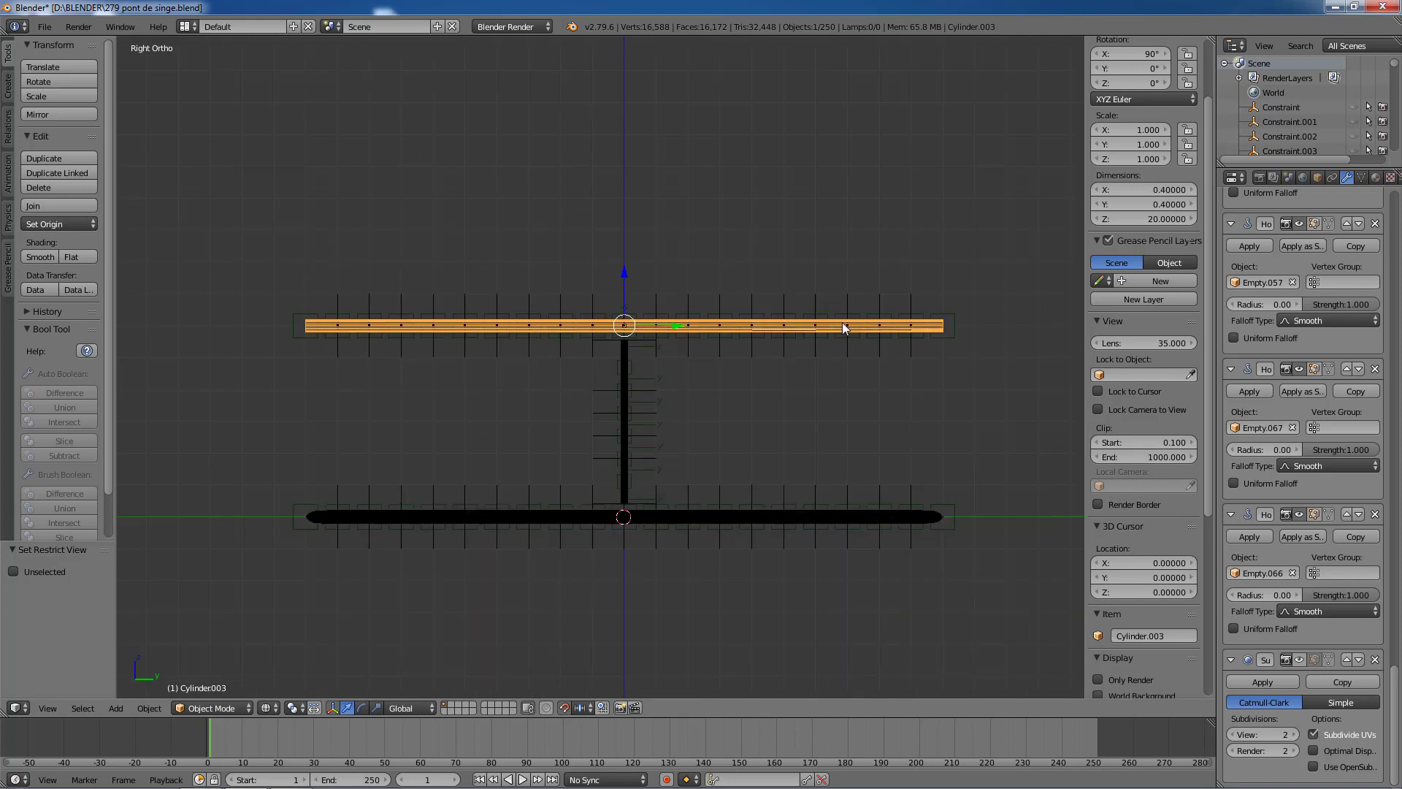
pyautogui.press('z')
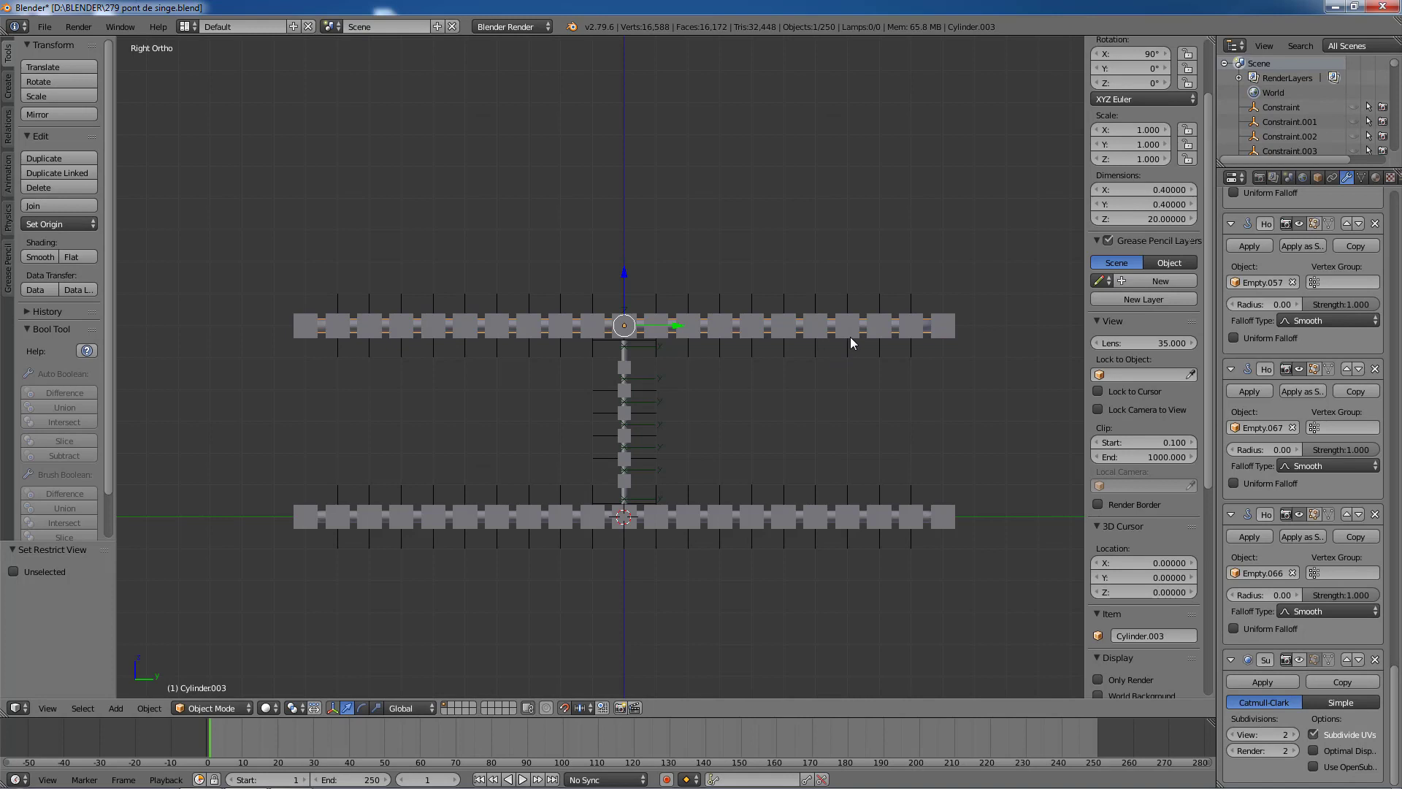
pyautogui.press('a')
# Step: Box-select and hide the lower and vertical rope chains, plus the leftover empty below the middle of the upper chain
pyautogui.press('b')
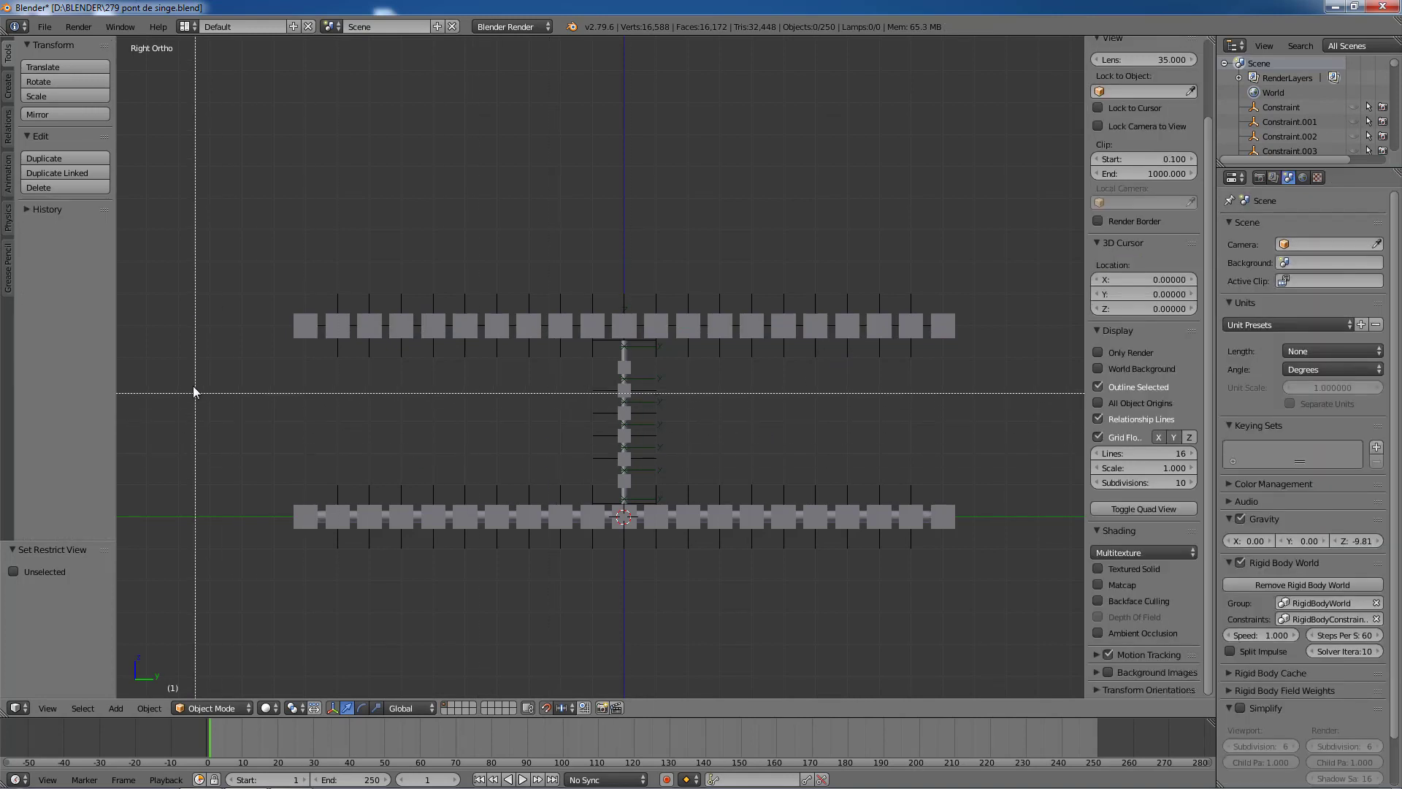
pyautogui.moveTo(194, 360); pyautogui.dragTo(1019, 625)
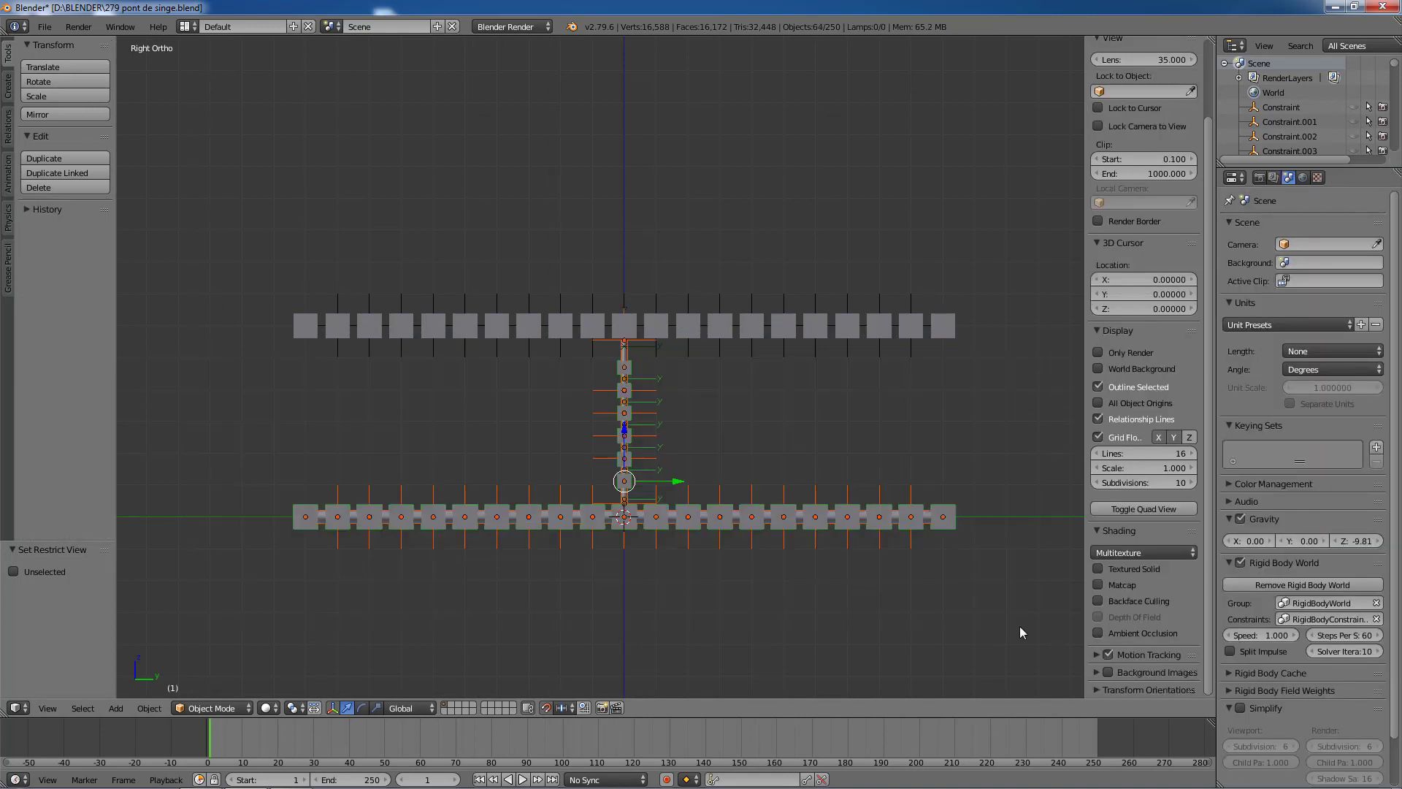
pyautogui.press('h')
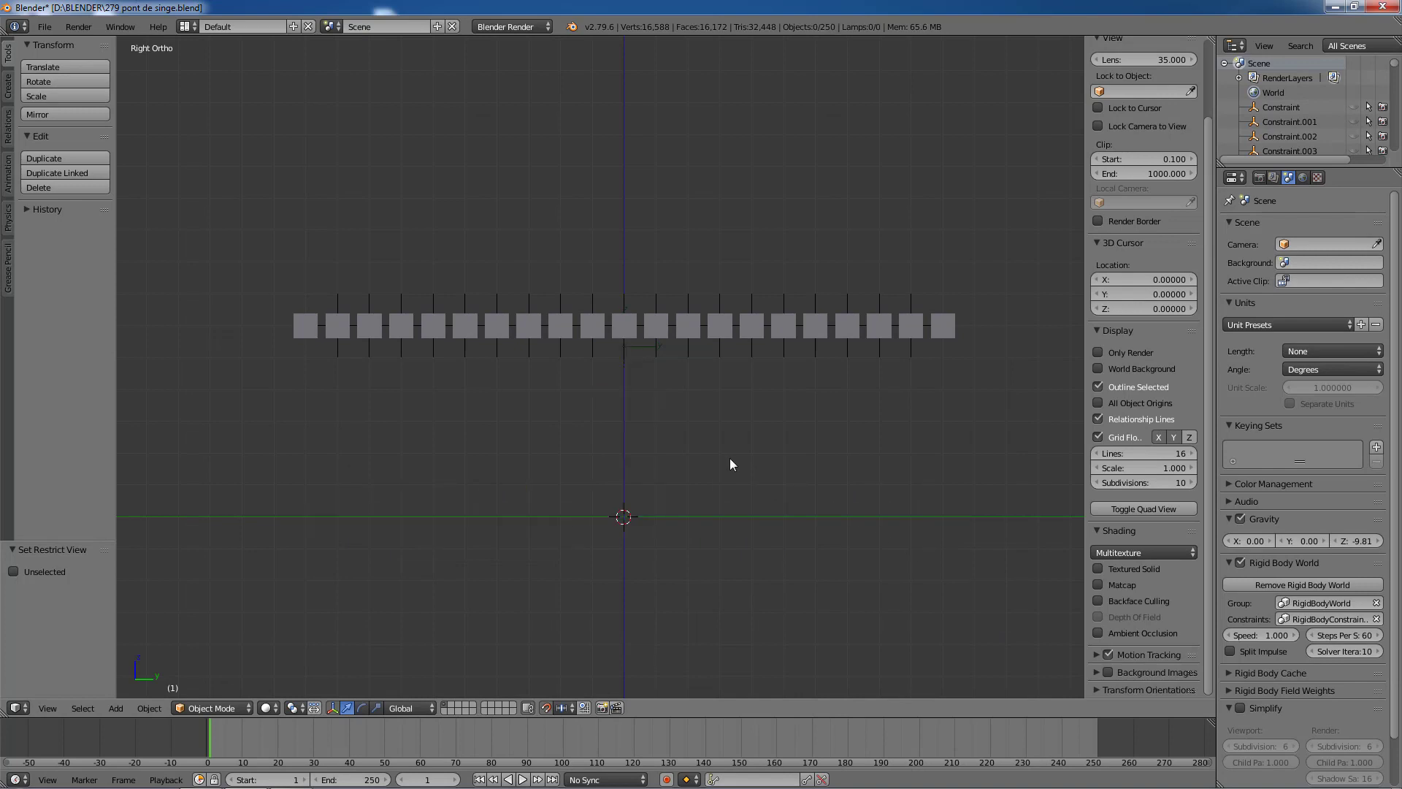
pyautogui.rightClick(642, 348)
pyautogui.press('h')
pyautogui.scroll(2, 642, 347)
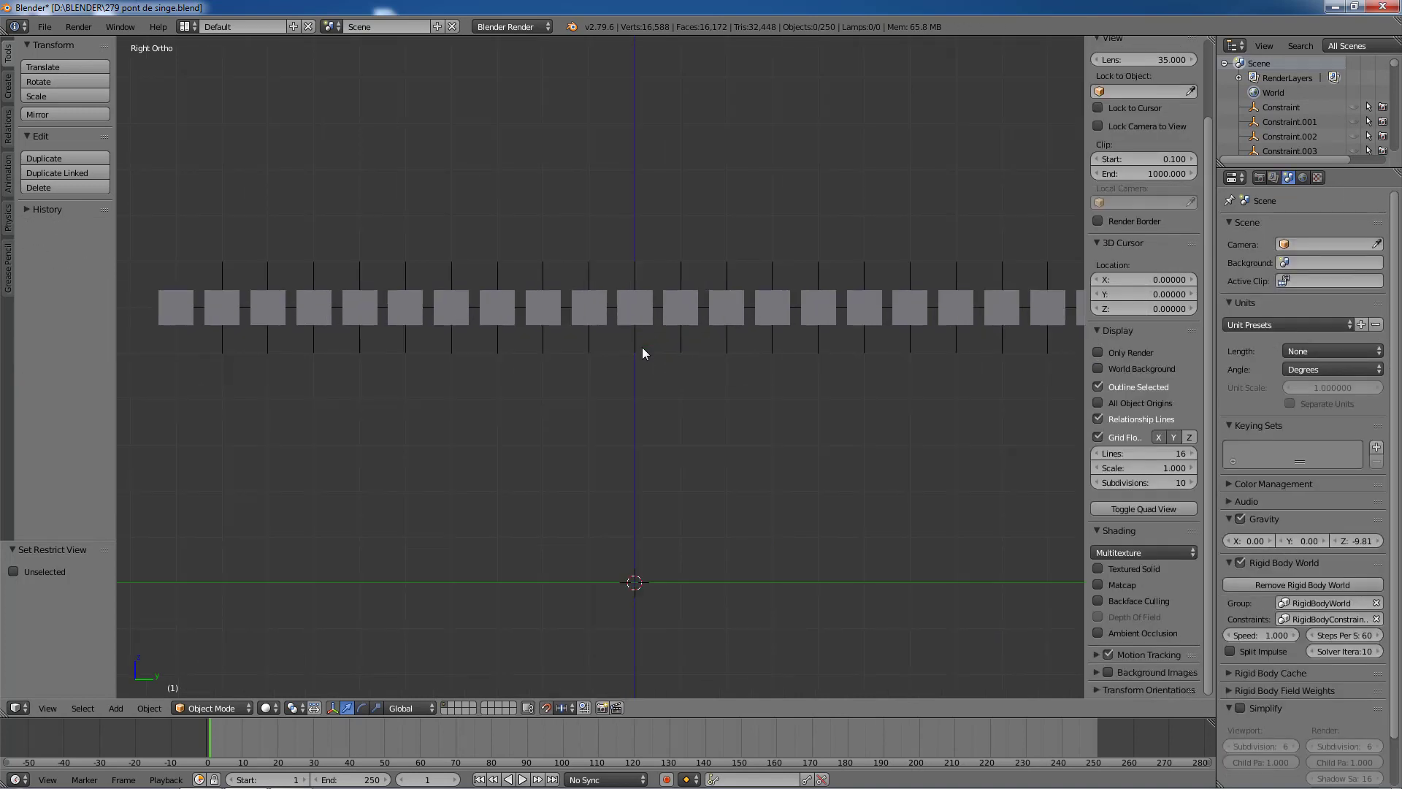
pyautogui.scroll(-3, 641, 353)
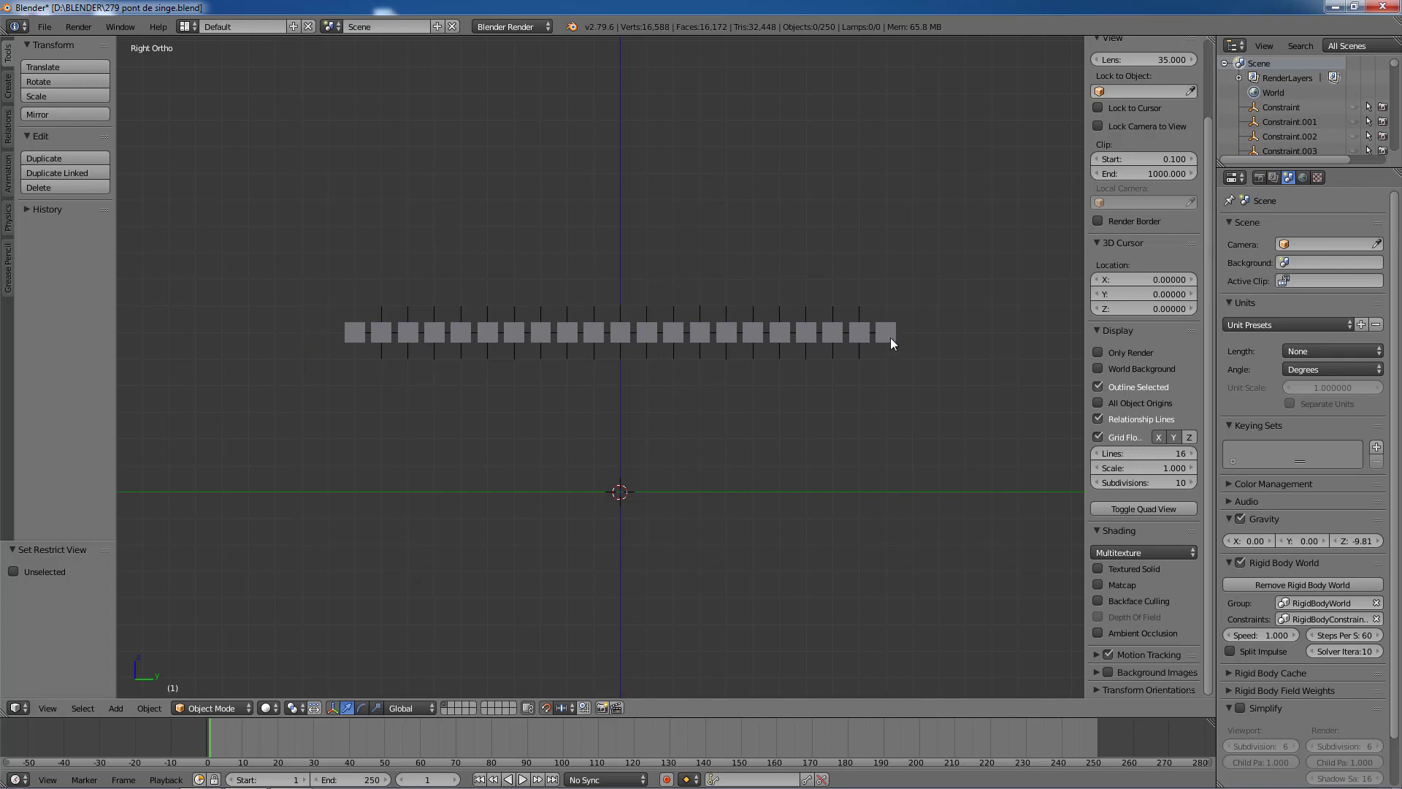
# Step: Play the simulation of the isolated upper cube chain, stop it, and rewind to frame 1
pyautogui.click(522, 779)
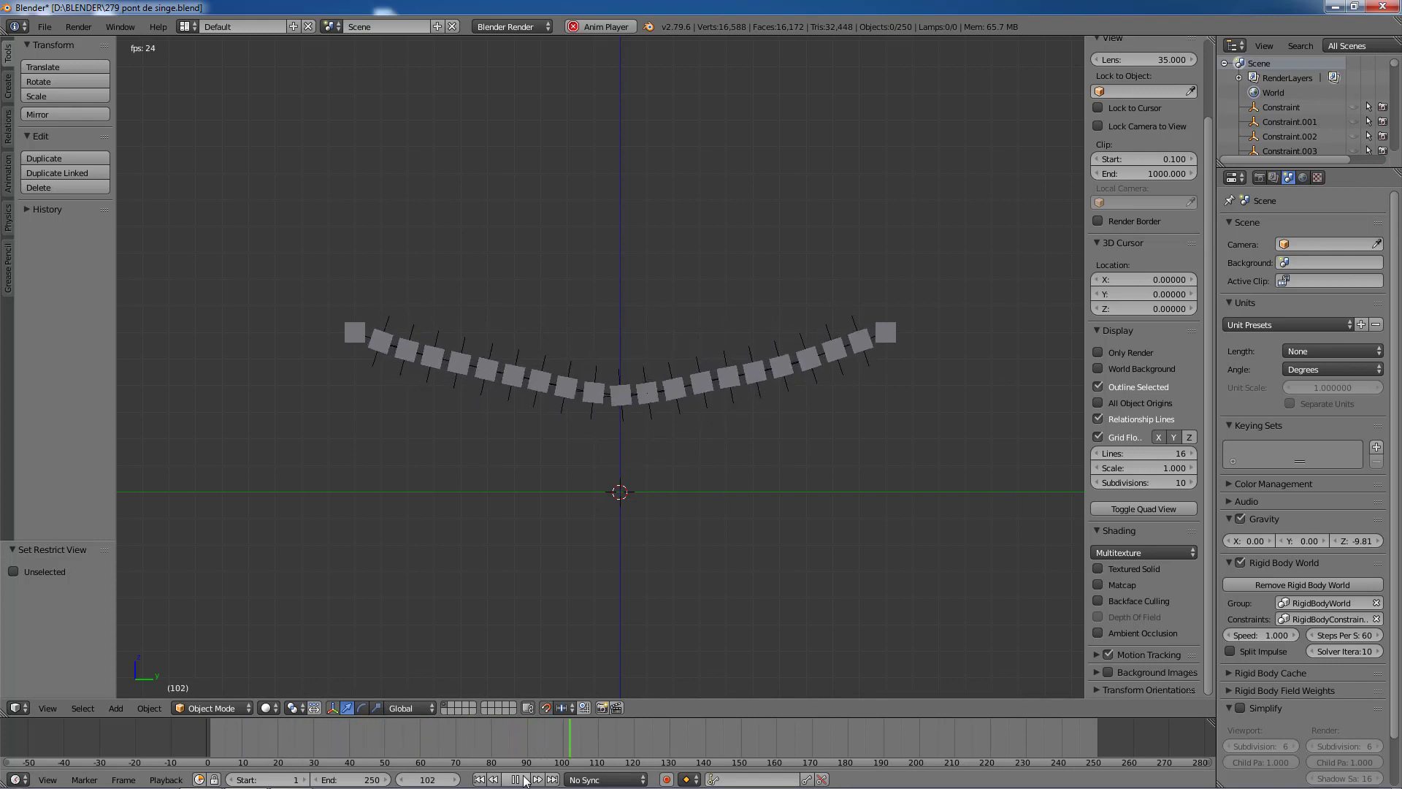
pyautogui.click(523, 779)
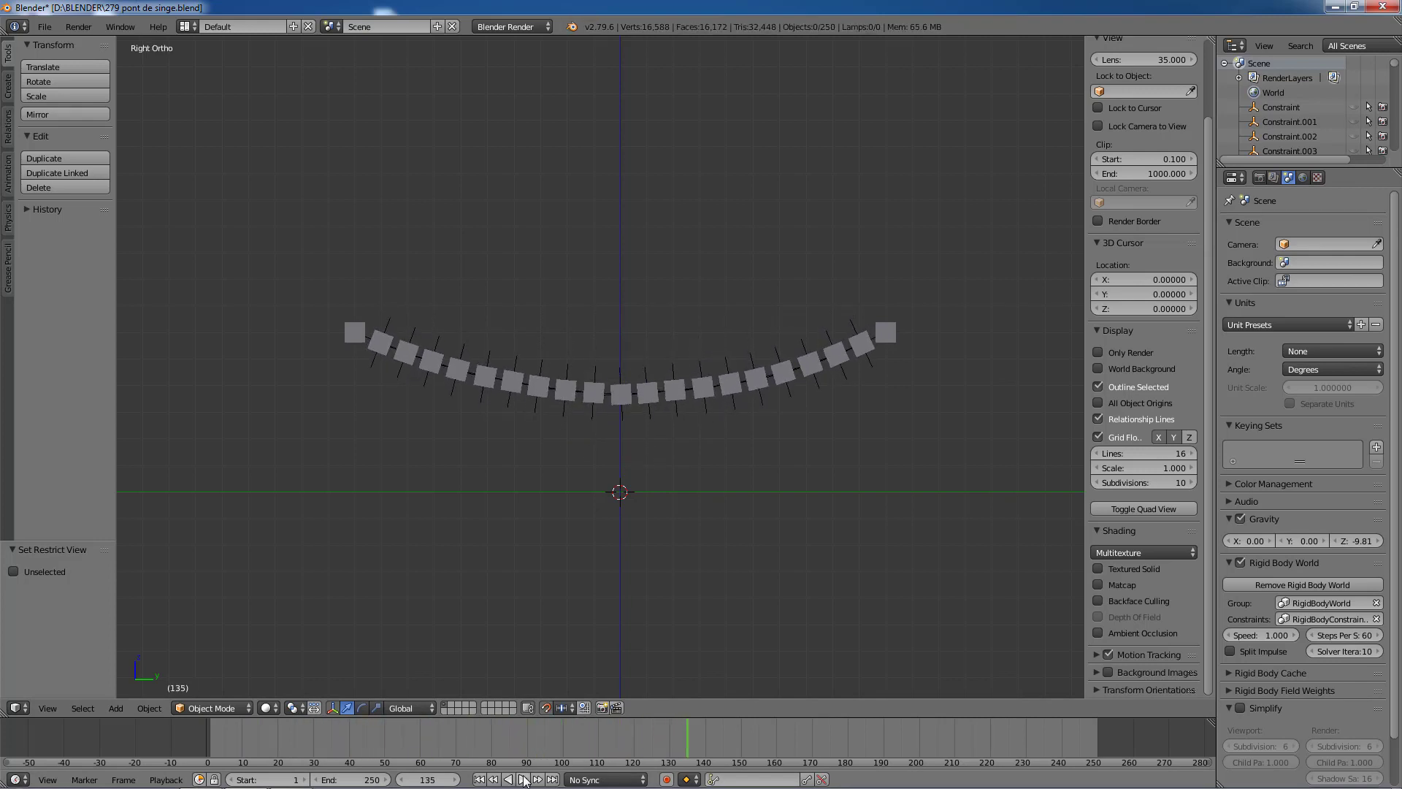
pyautogui.click(479, 779)
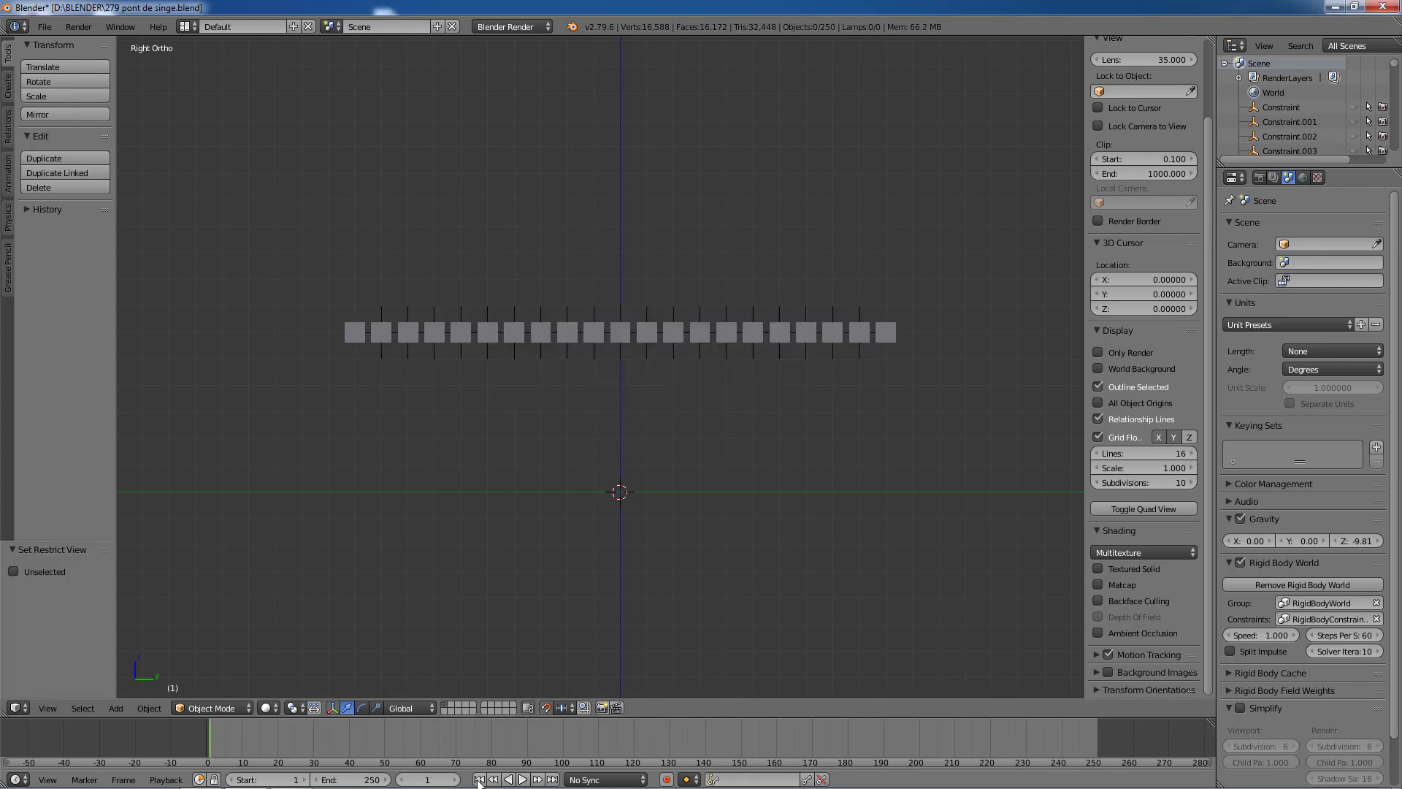
# Step: Select the end cube on the chain's positive Y side and examine its rigid body and constraint settings
pyautogui.rightClick(890, 337)
pyautogui.scroll(1, 889, 336)
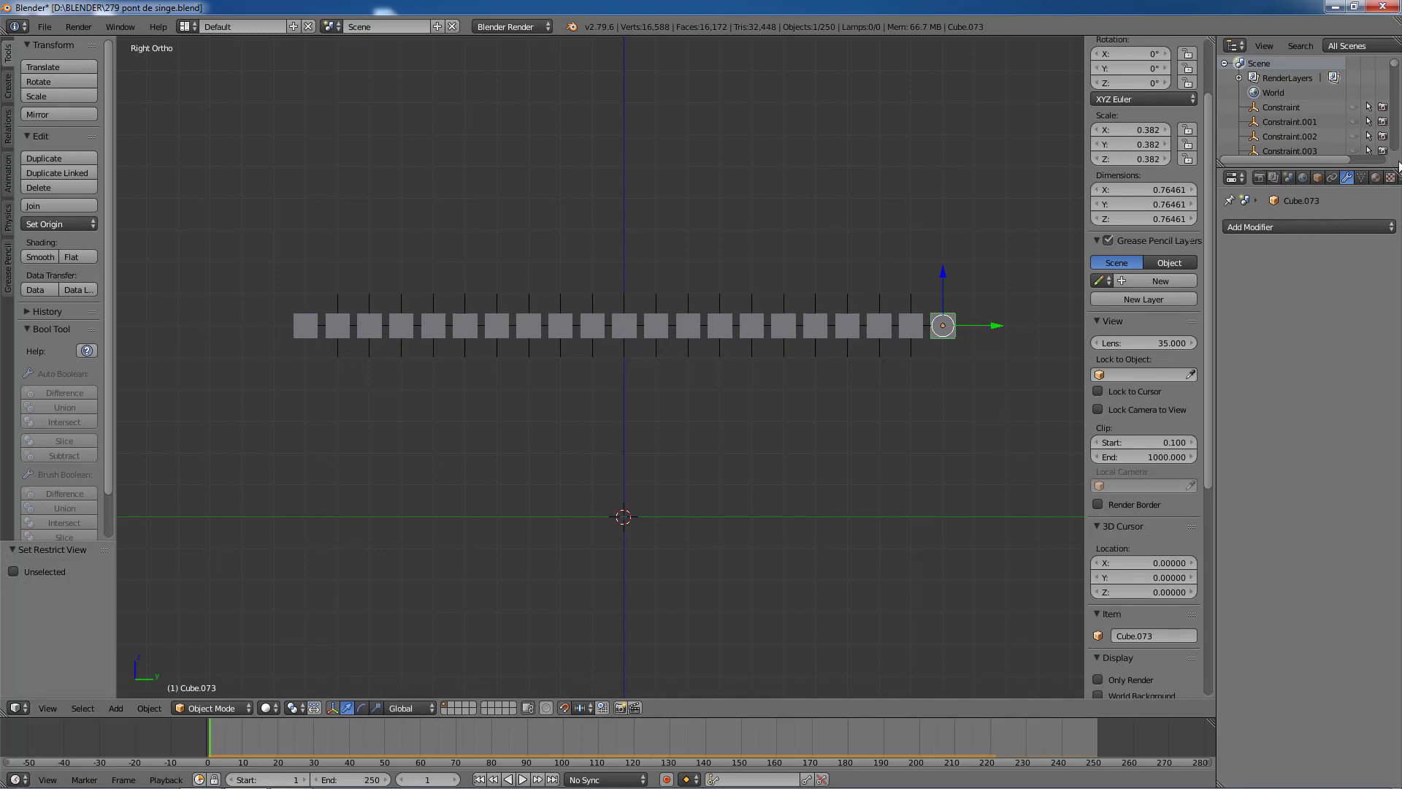
pyautogui.scroll(-2, 1376, 181)
pyautogui.click(1376, 179)
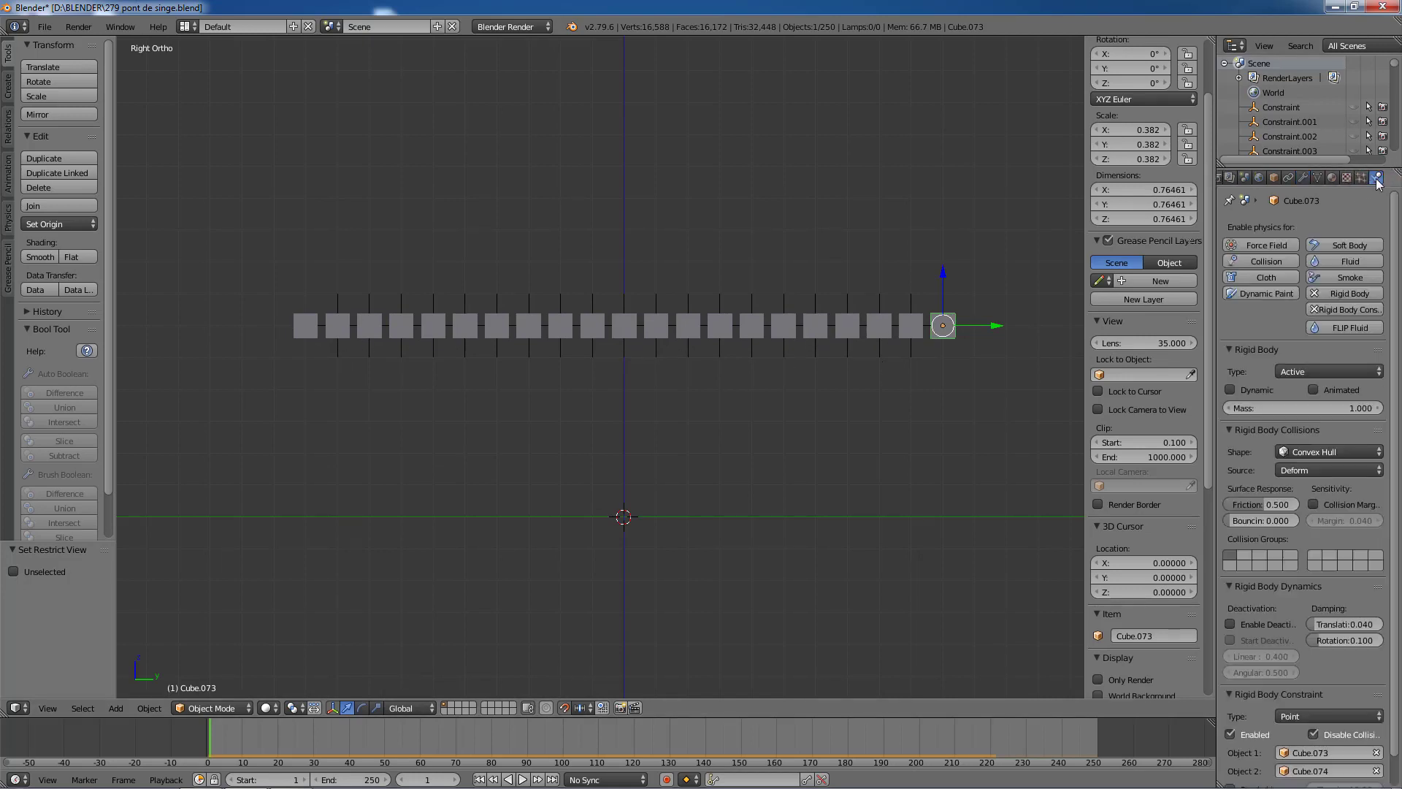
pyautogui.scroll(-1, 1272, 402)
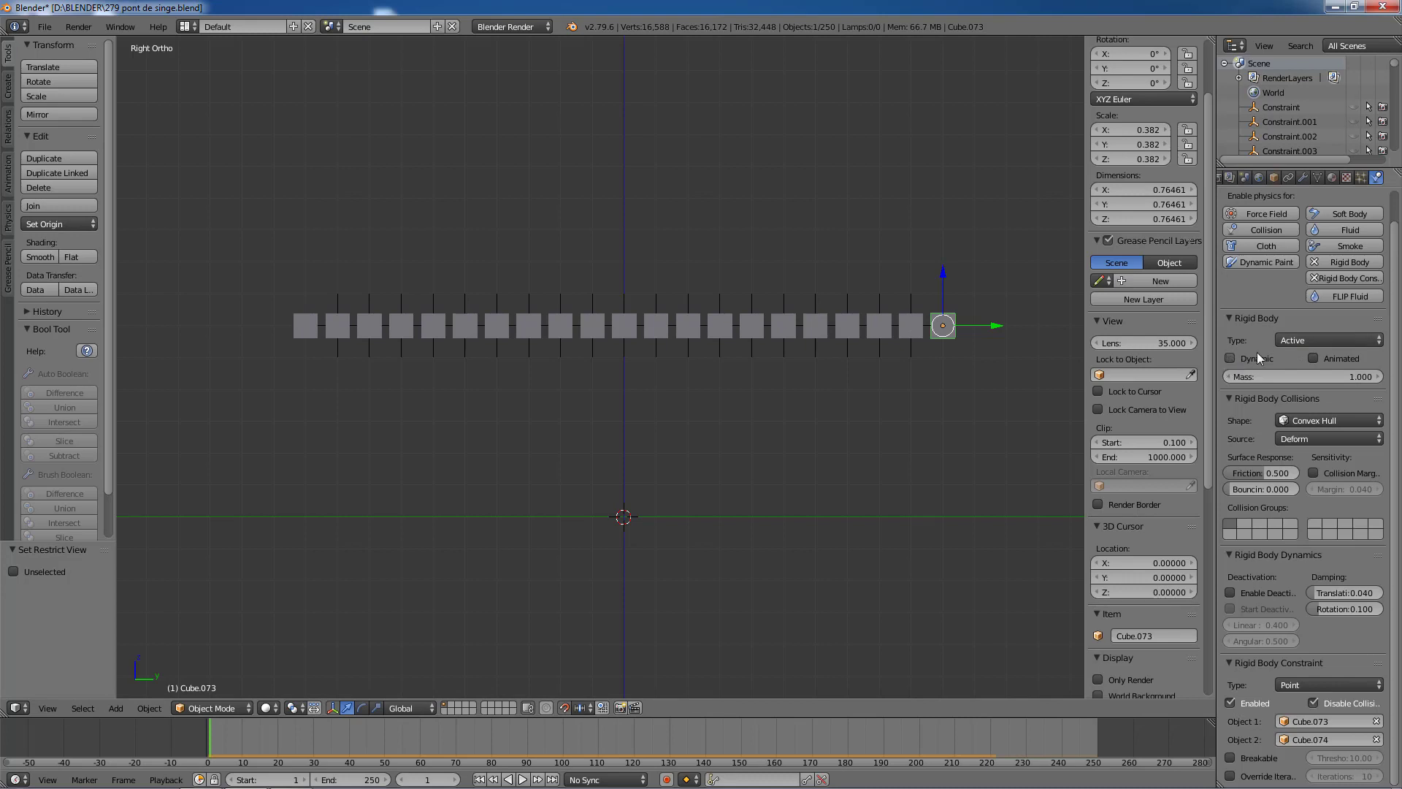
# Step: Compare the Dynamic setting of the chain's two end cubes with that of the adjacent inner cube
pyautogui.rightClick(919, 329)
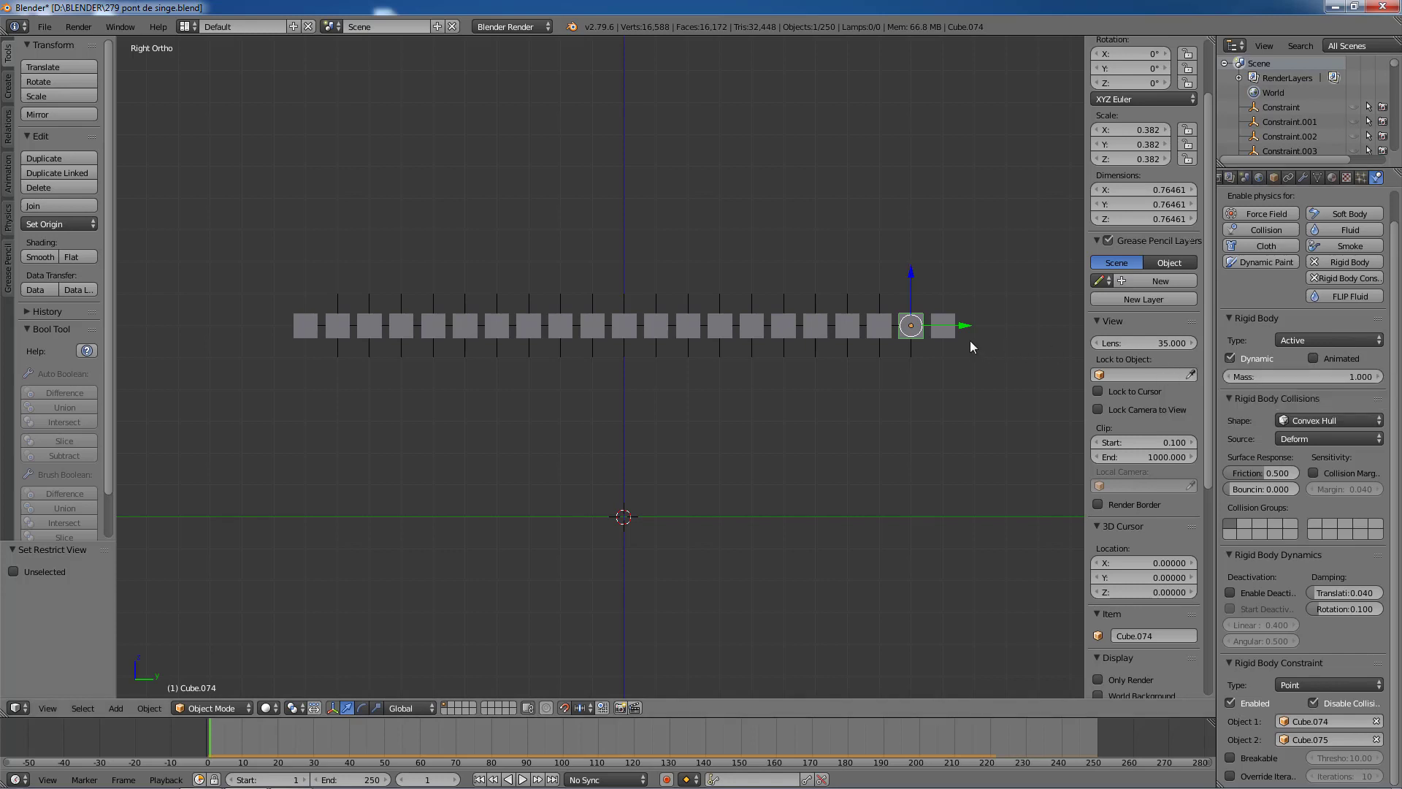
pyautogui.rightClick(941, 335)
pyautogui.rightClick(303, 335)
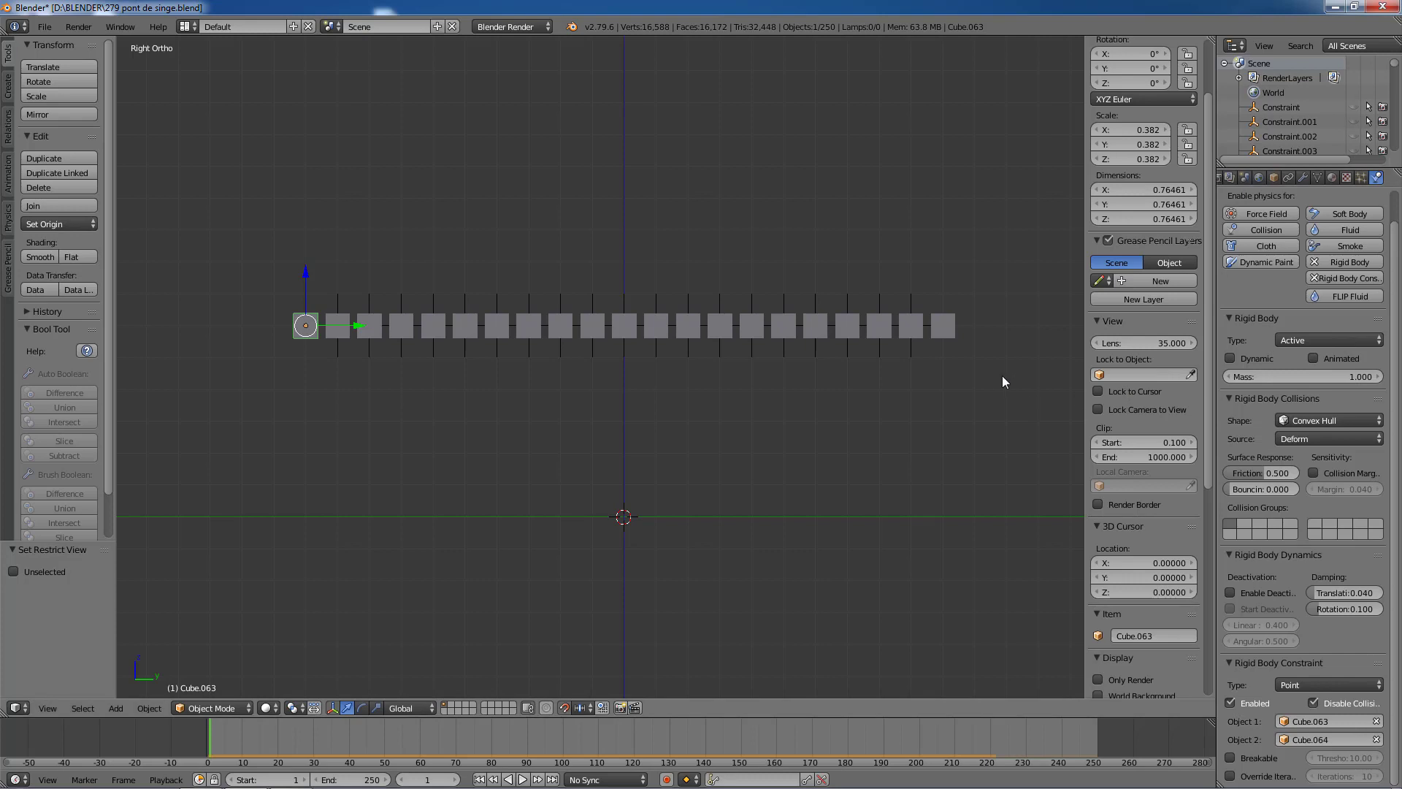
pyautogui.rightClick(944, 334)
pyautogui.rightClick(917, 332)
# Step: Select the positive Y end cube together with its neighbour, show the rigid body tools, and widen the properties area
pyautogui.rightClick(940, 335)
pyautogui.keyDown('shift'); pyautogui.click(918, 335); pyautogui.keyUp('shift')
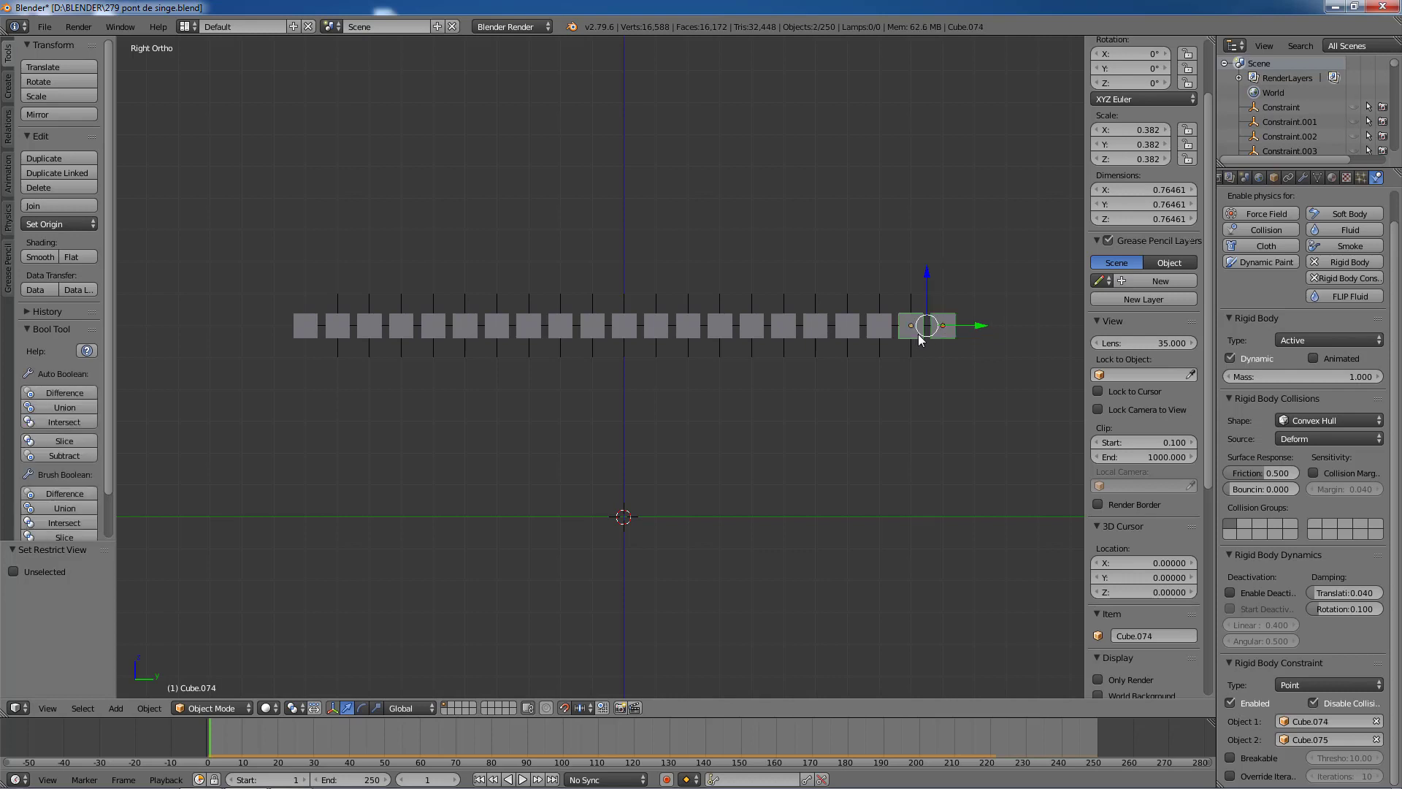
pyautogui.click(8, 217)
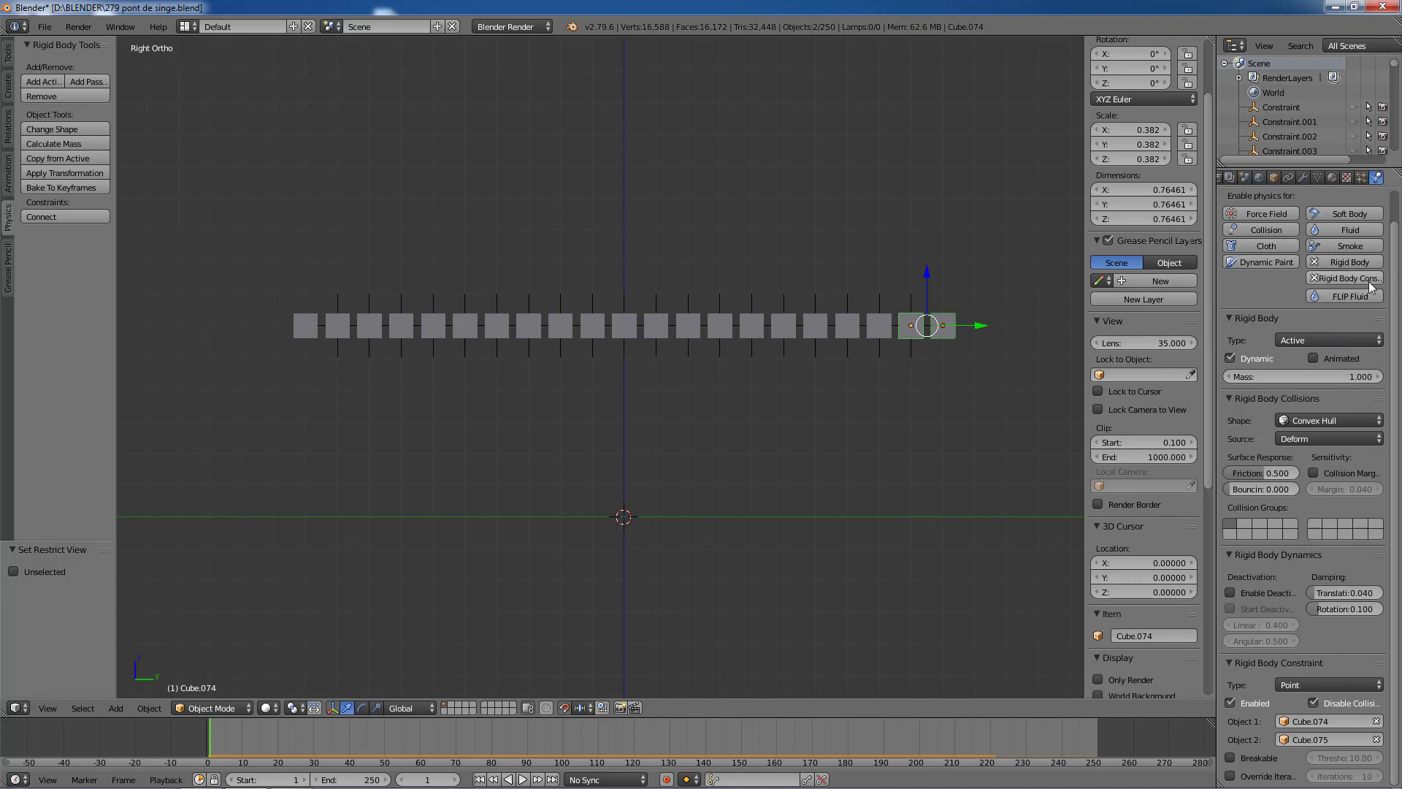
pyautogui.moveTo(1216, 349); pyautogui.dragTo(1169, 349)
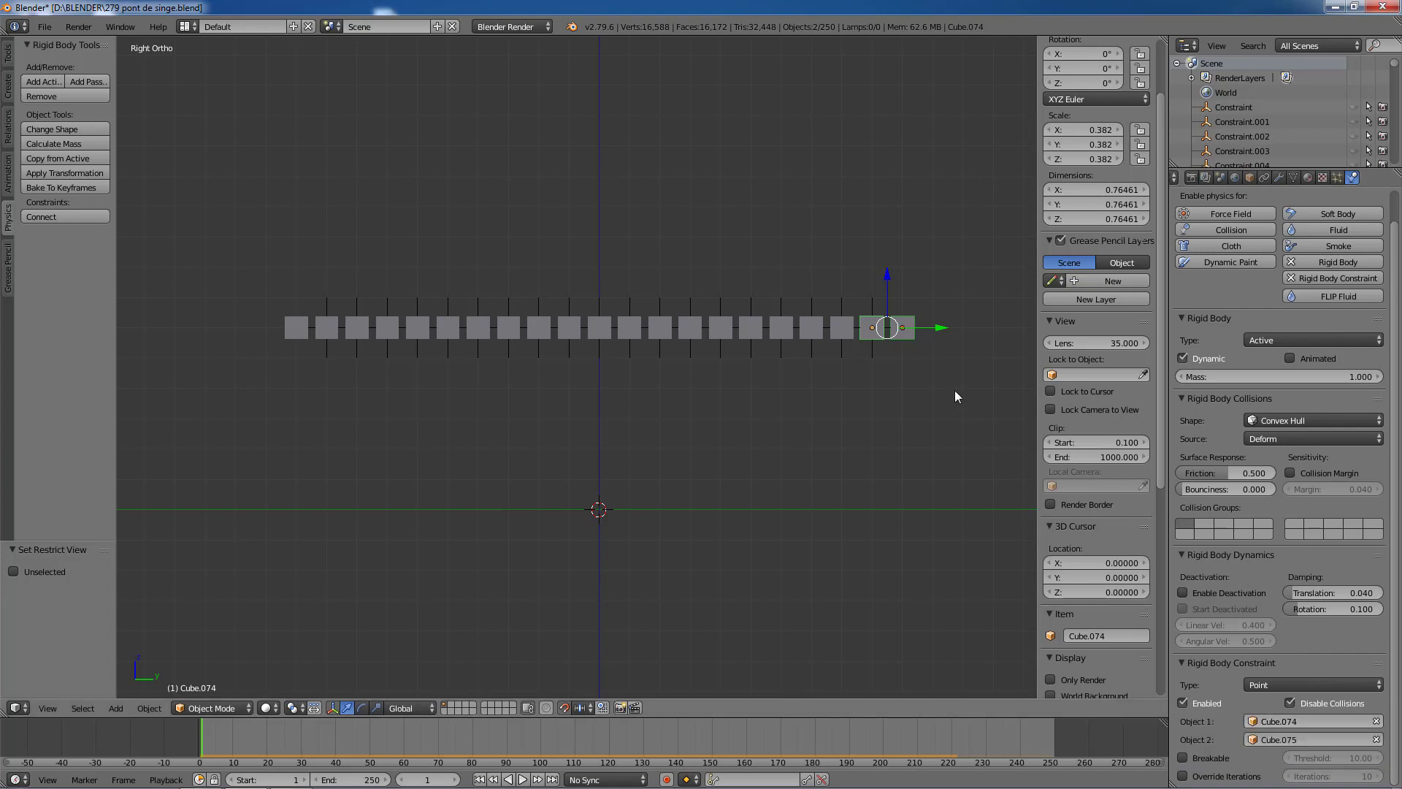
# Step: Tilt the view and examine the rigid body constraint objects of the end cube and its neighbouring cubes one by one
pyautogui.rightClick(916, 326)
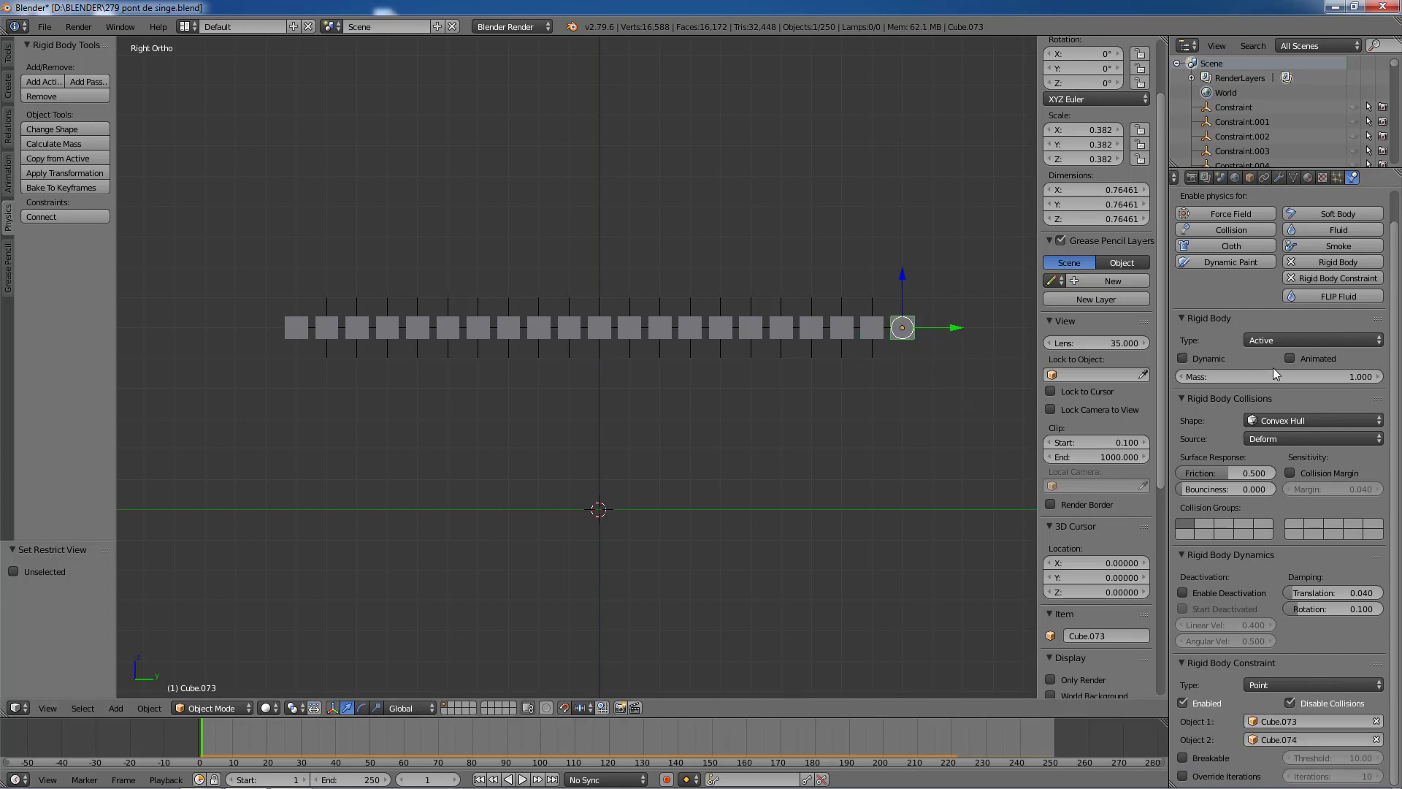
pyautogui.rightClick(871, 328)
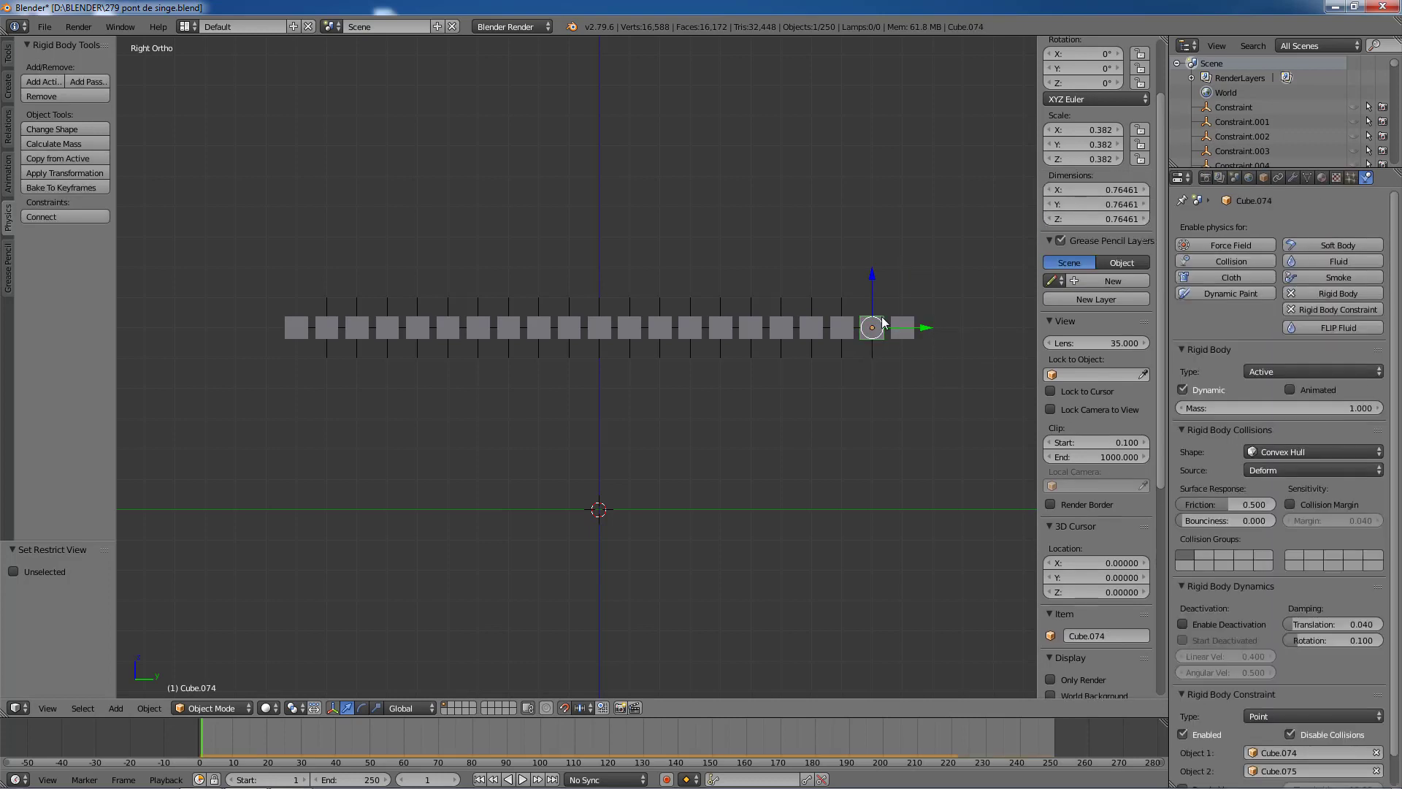
pyautogui.moveTo(883, 322); pyautogui.dragTo(893, 387, button='middle')
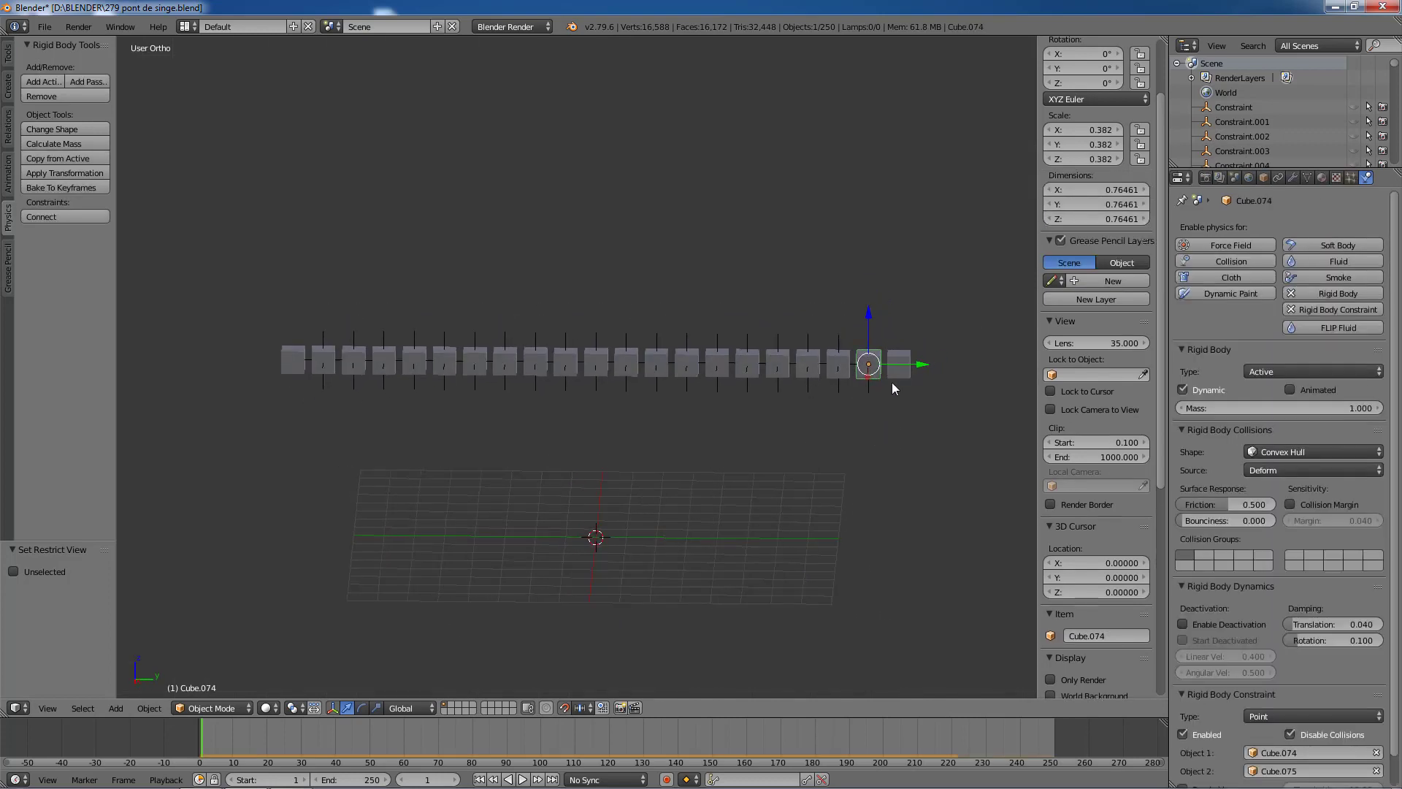
pyautogui.rightClick(907, 353)
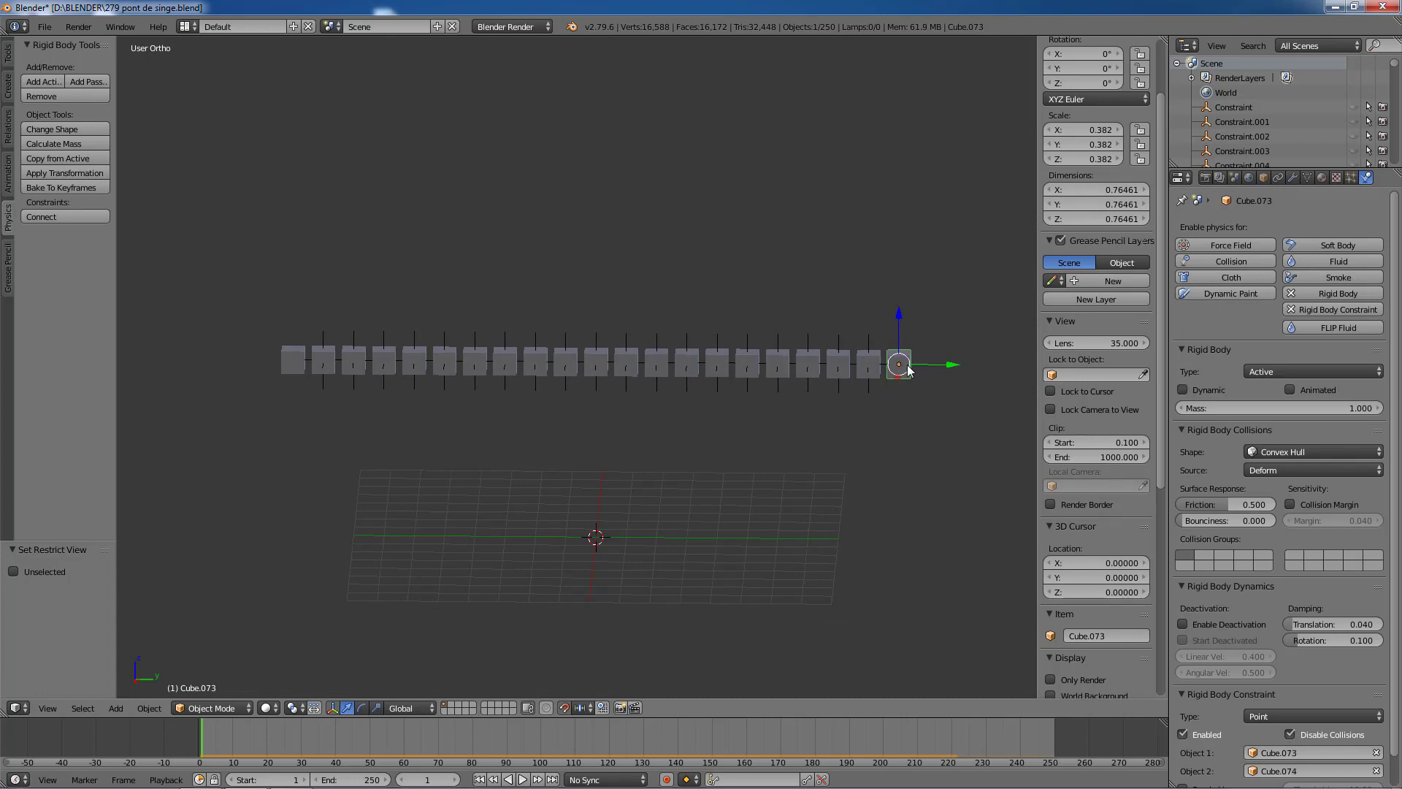
pyautogui.scroll(-1, 1264, 589)
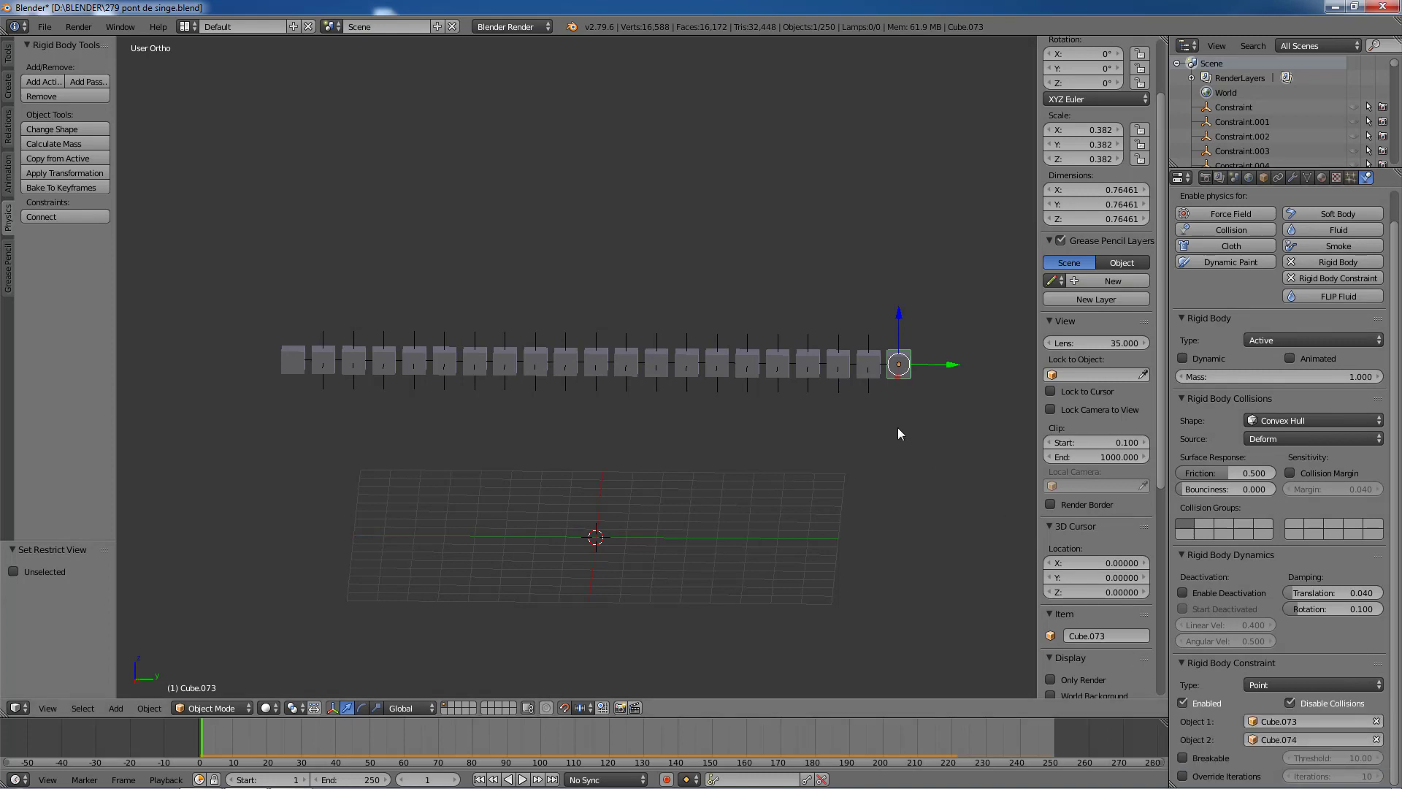
pyautogui.rightClick(877, 358)
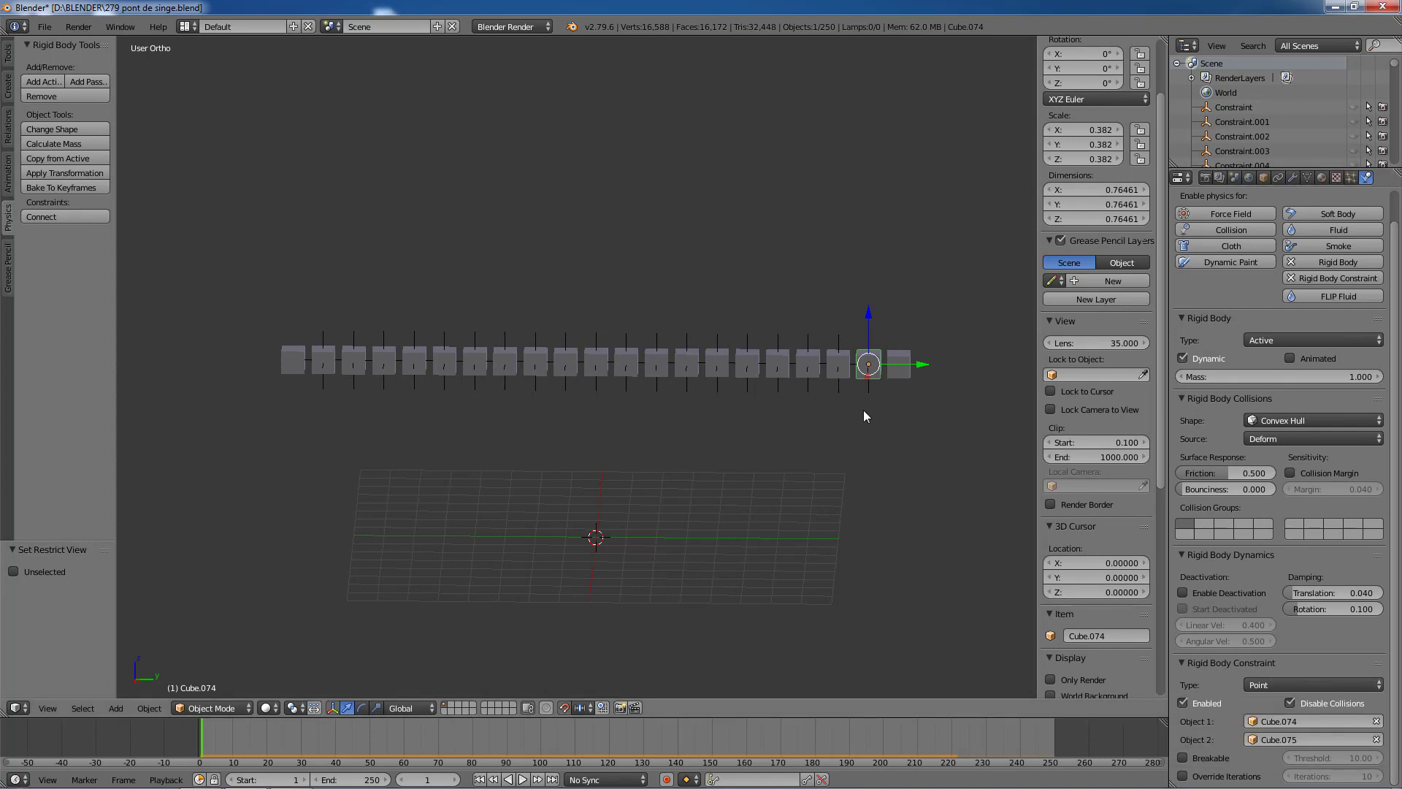
pyautogui.rightClick(840, 358)
pyautogui.rightClick(876, 359)
pyautogui.rightClick(905, 364)
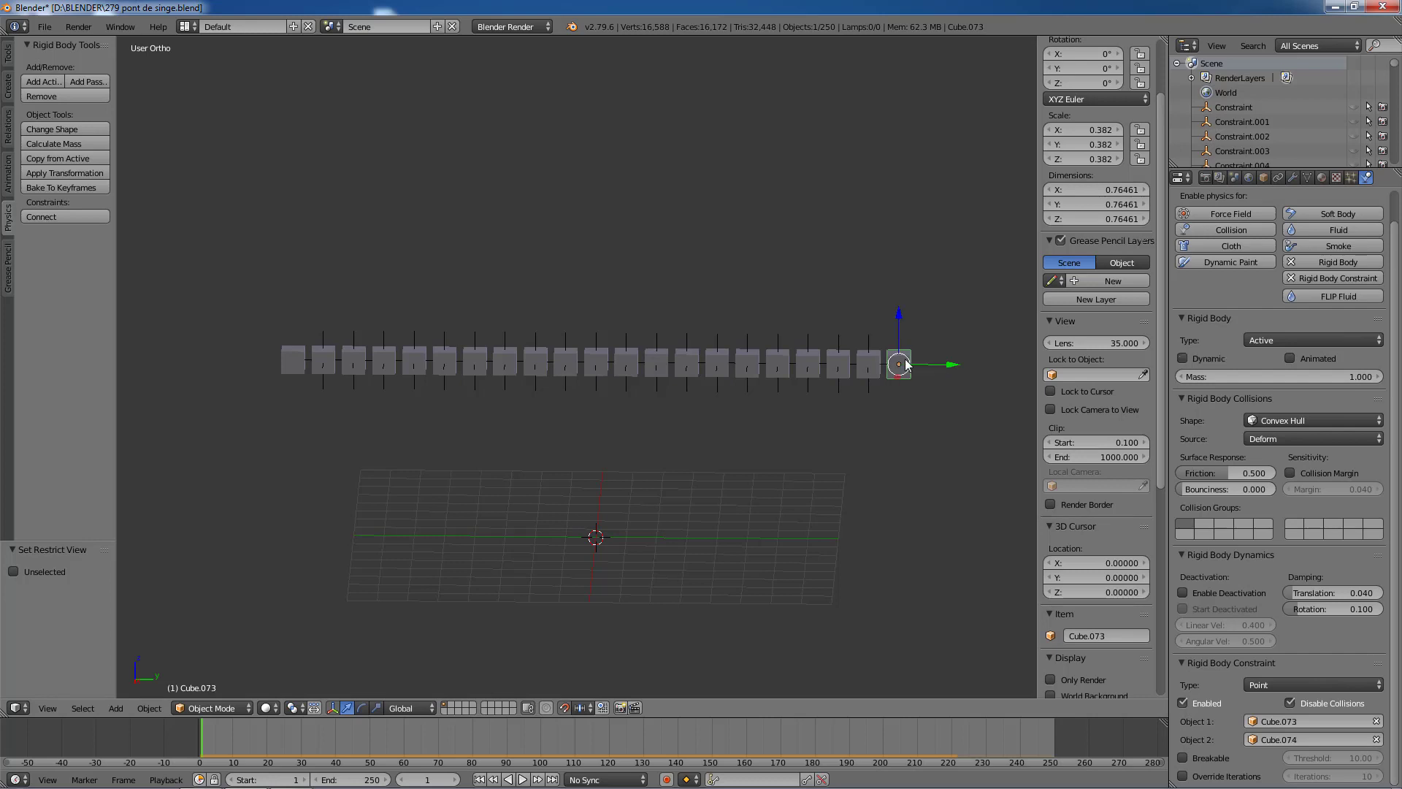
pyautogui.rightClick(866, 357)
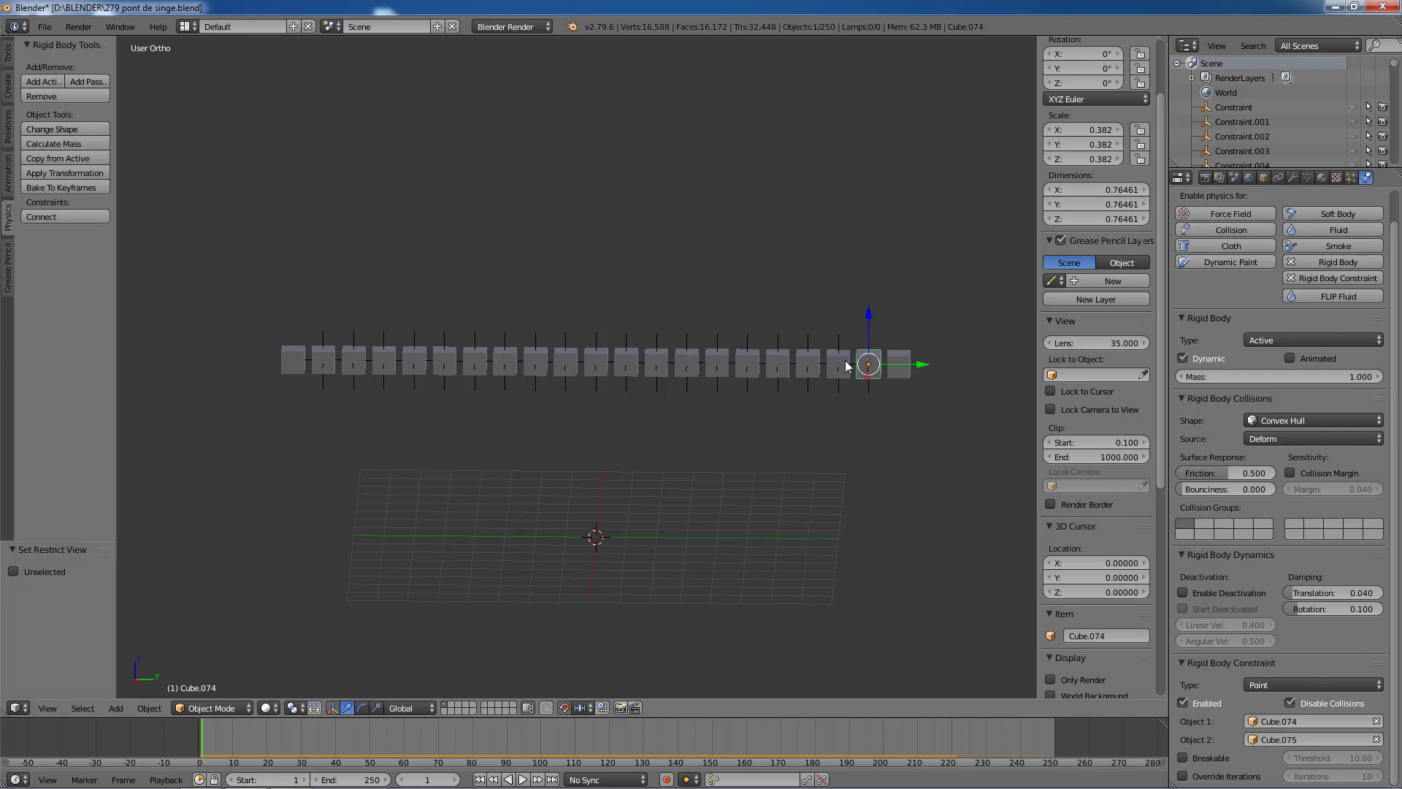
# Step: Remove the rigid body constraint from the positive Y end cube
pyautogui.rightClick(898, 363)
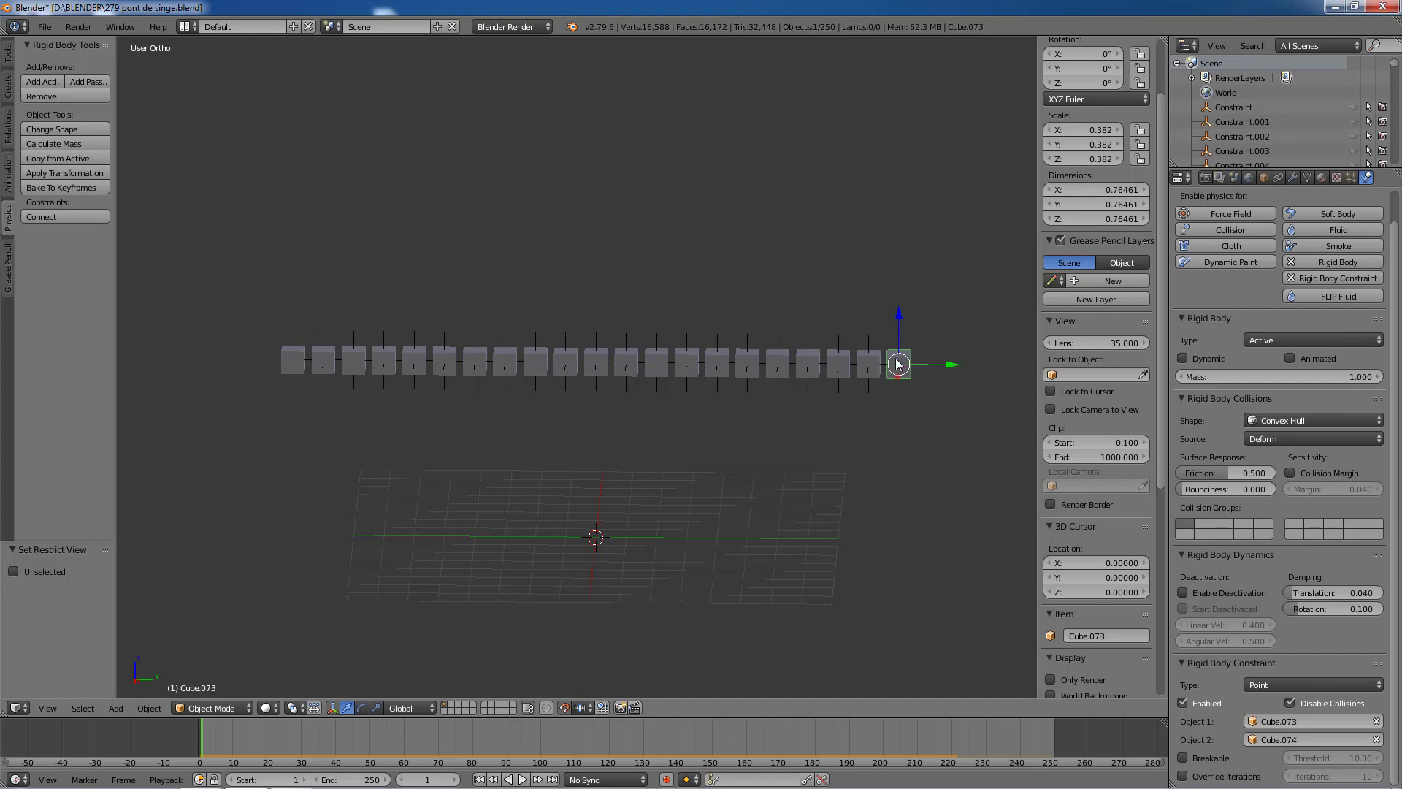
pyautogui.click(1320, 279)
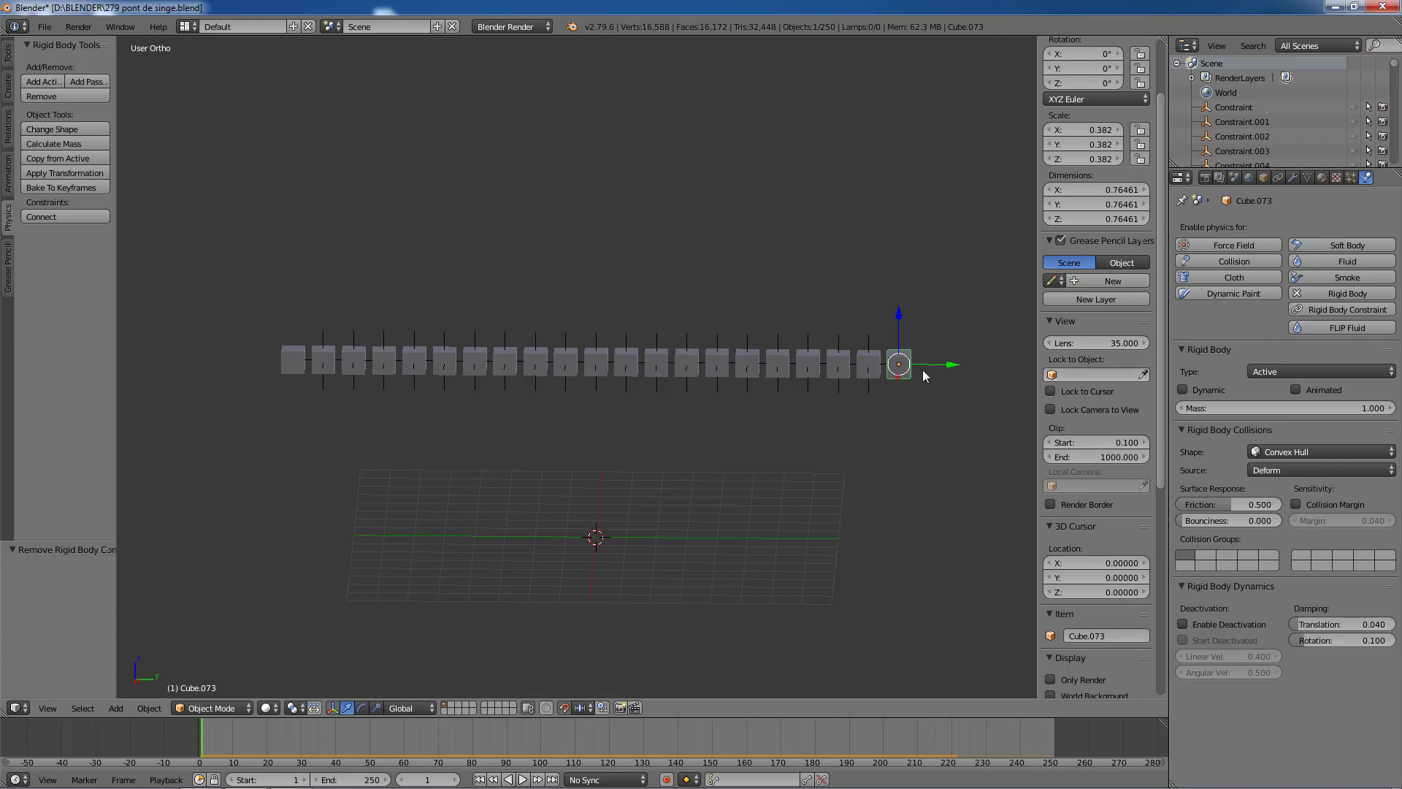
# Step: Connect the positive Y end cube and its neighbour with a rigid body constraint of type Point
pyautogui.rightClick(871, 363)
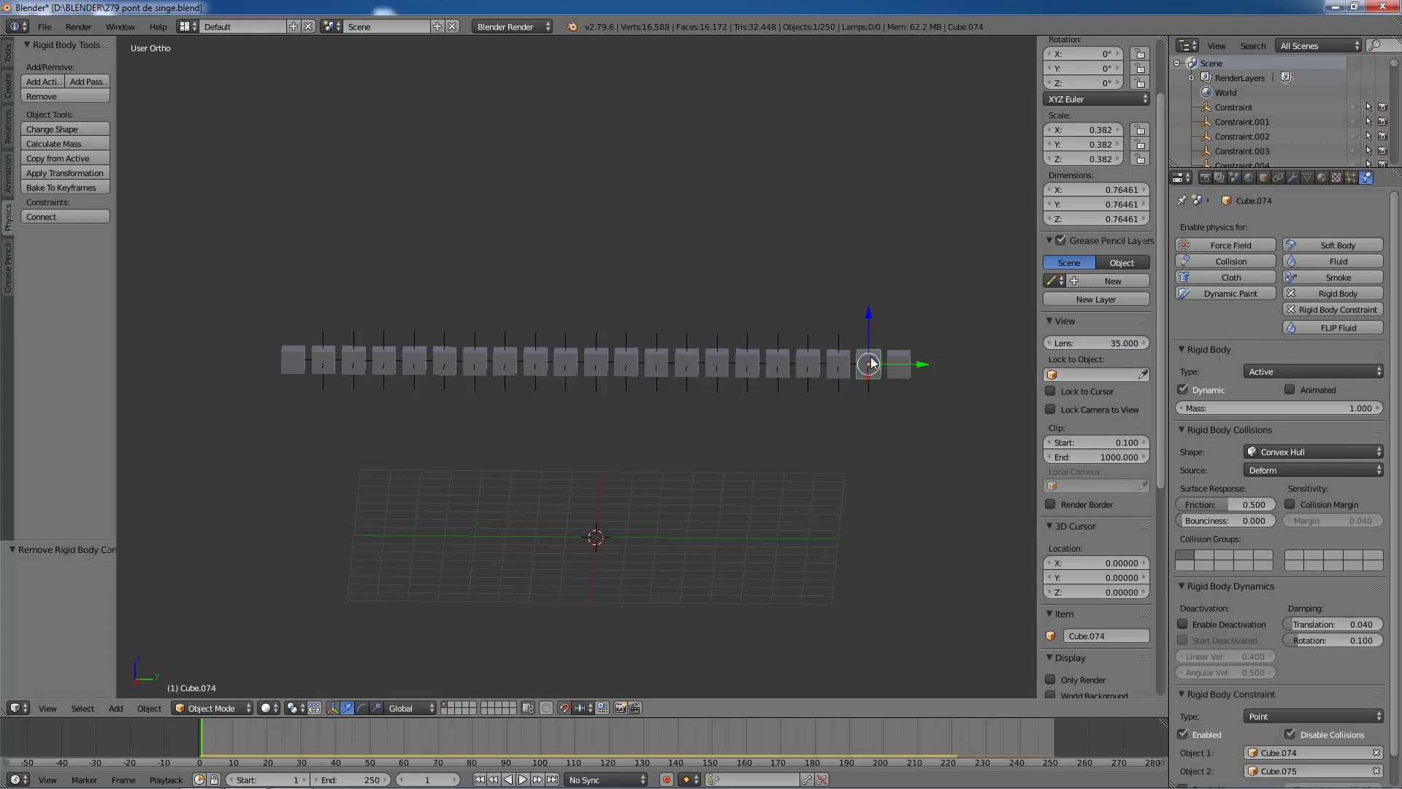
pyautogui.keyDown('shift'); pyautogui.rightClick(897, 363); pyautogui.keyUp('shift')
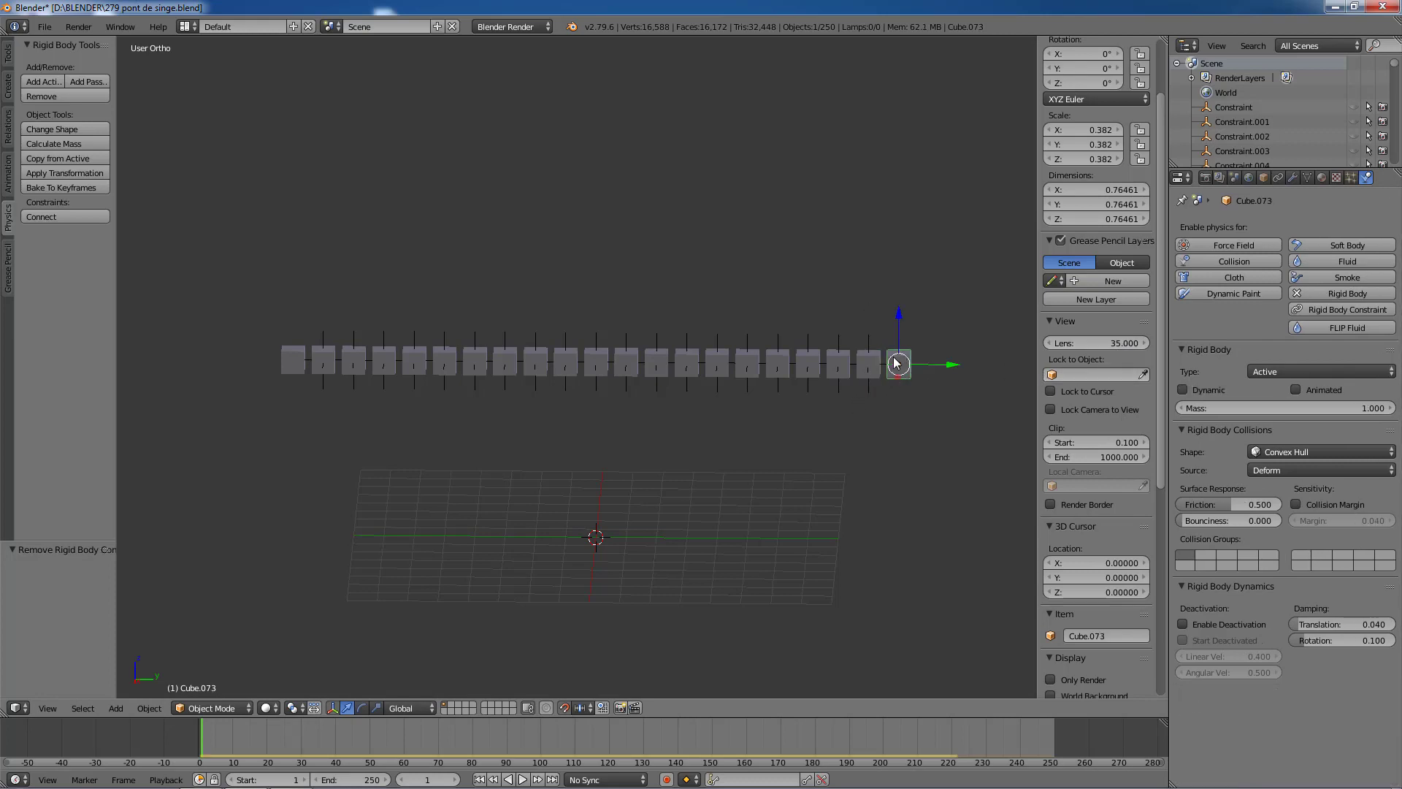
pyautogui.keyDown('shift'); pyautogui.rightClick(879, 362); pyautogui.keyUp('shift')
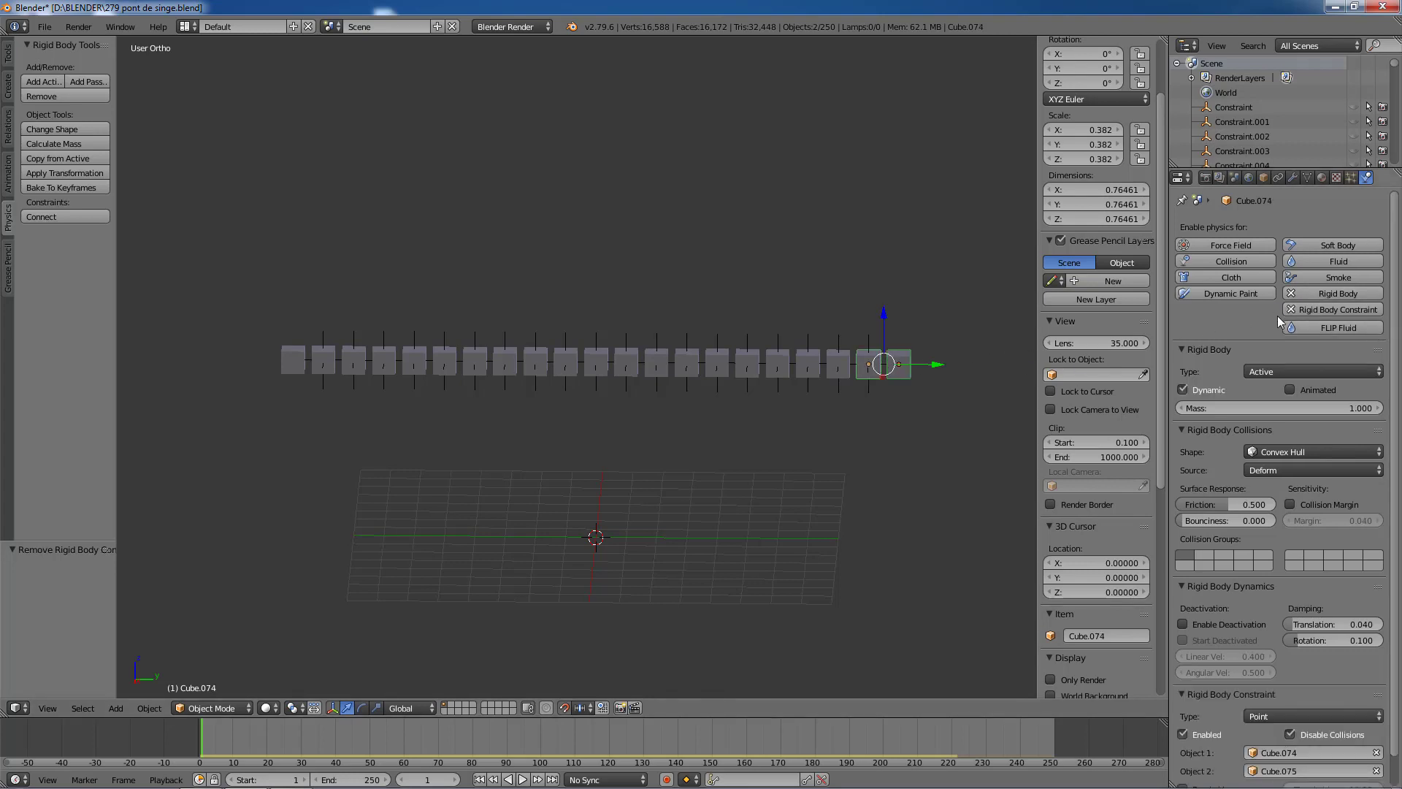
pyautogui.scroll(-1, 1277, 315)
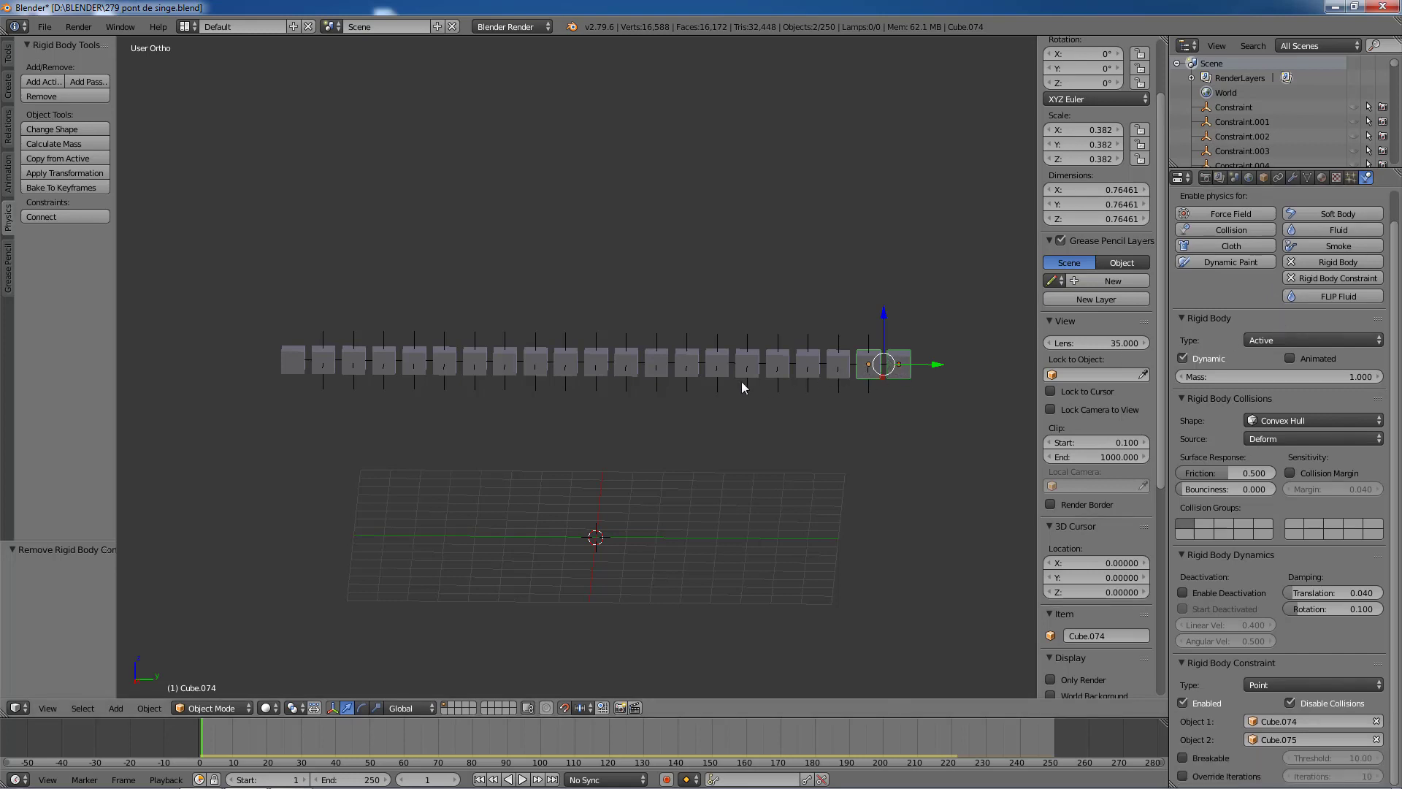
pyautogui.click(58, 218)
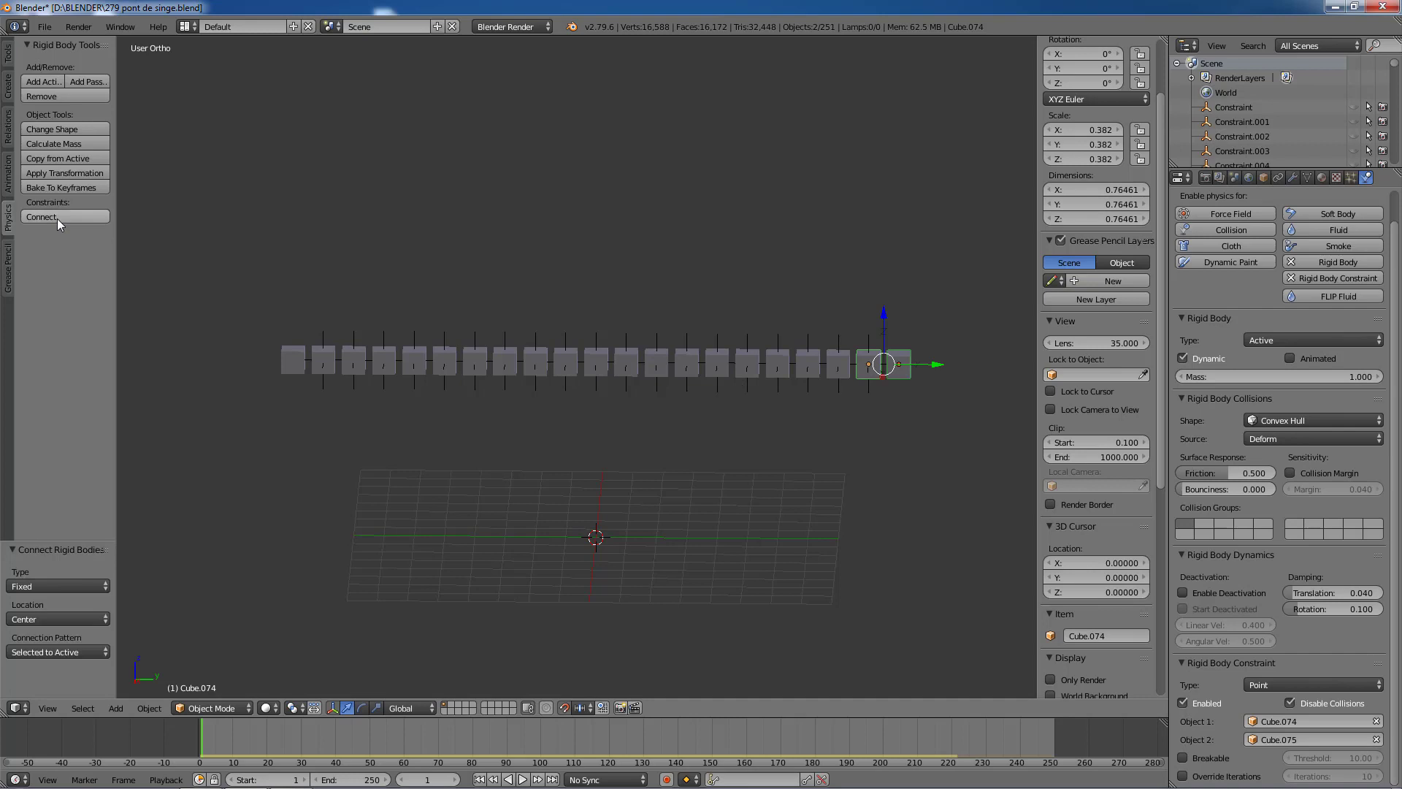
pyautogui.click(22, 586)
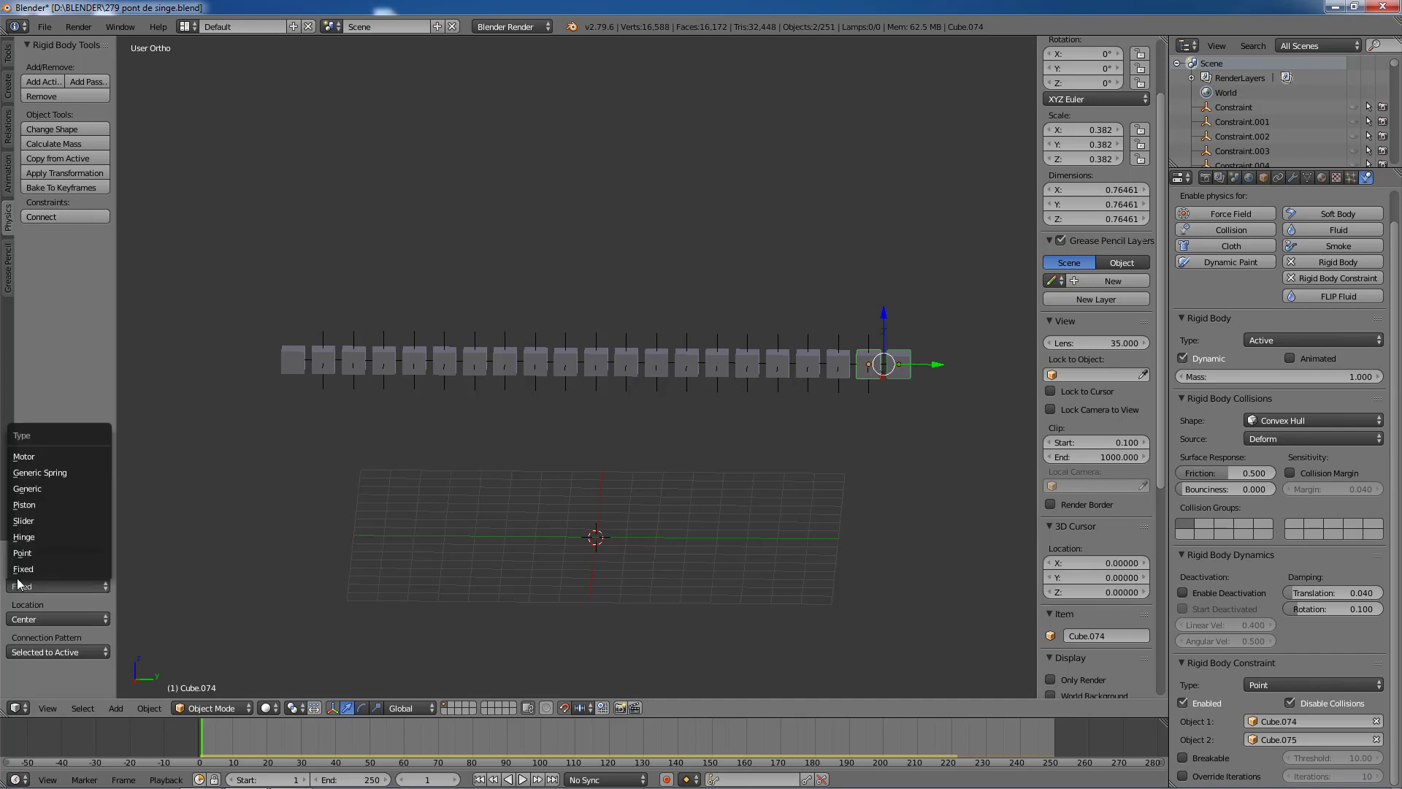
pyautogui.click(32, 554)
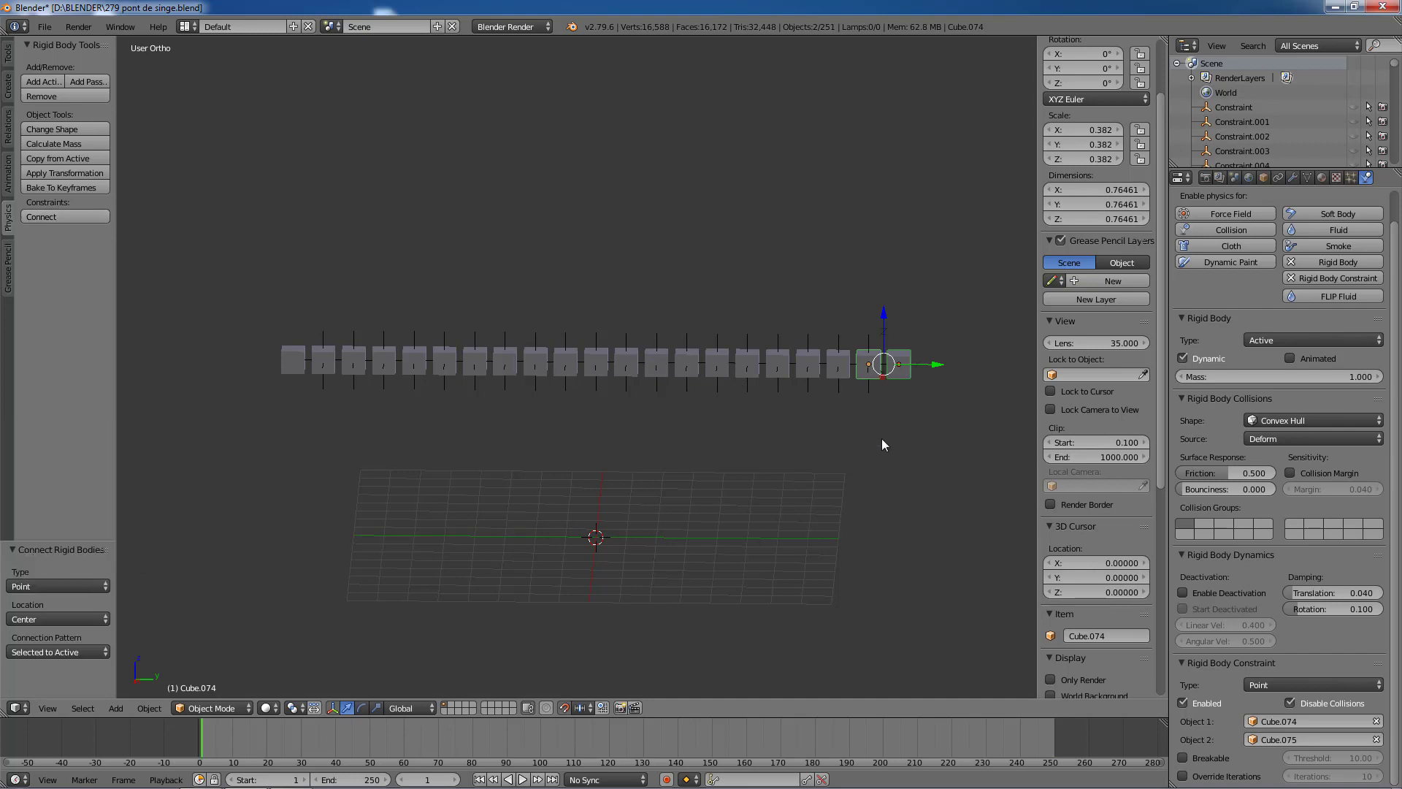
# Step: Delete the constraint object between the positive Y end cube and its neighbour
pyautogui.rightClick(903, 357)
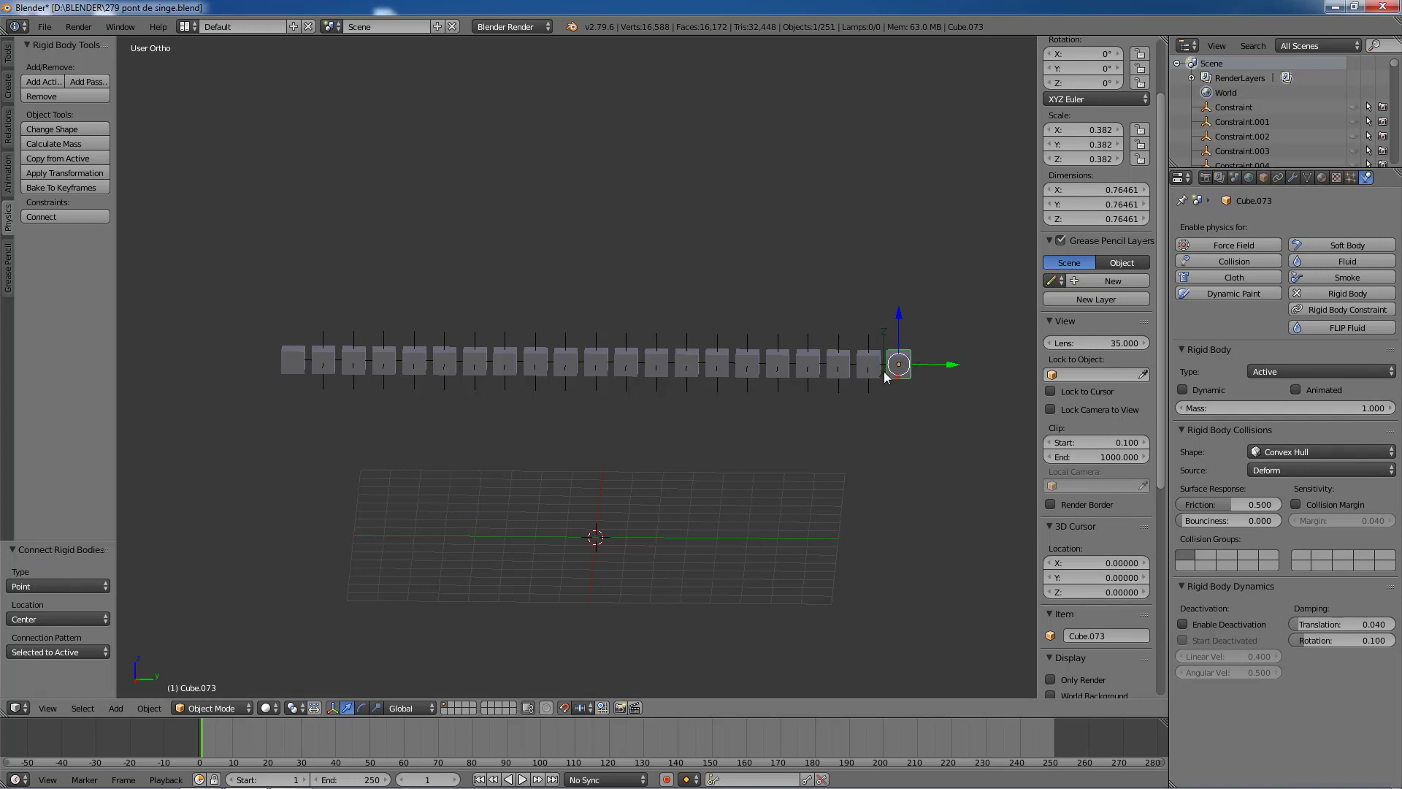
pyautogui.rightClick(883, 345)
pyautogui.press('x')
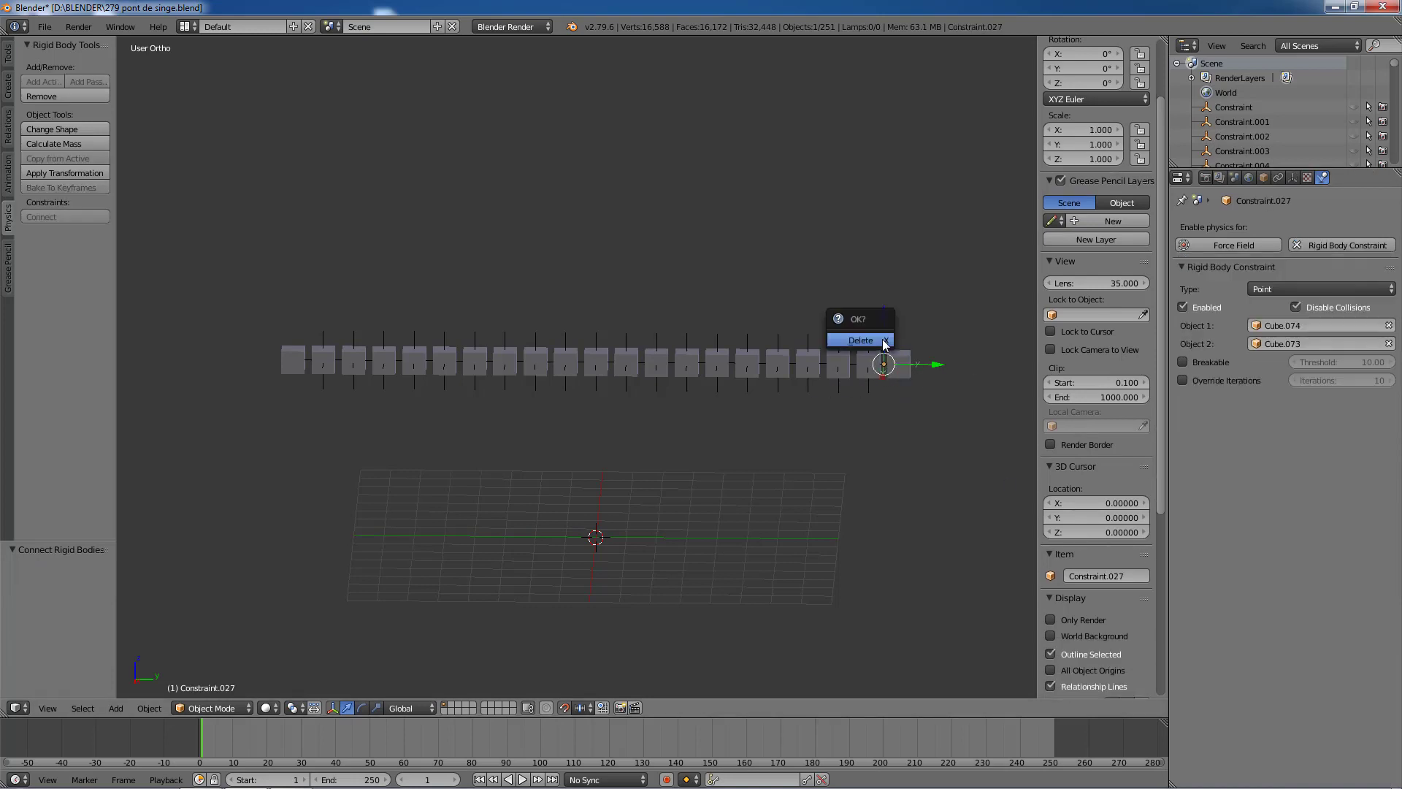
pyautogui.click(884, 342)
# Step: Add a Point rigid body constraint to the positive Y end cube, with Cube.073 as Object 1 and Cube.074 as Object 2
pyautogui.rightClick(899, 358)
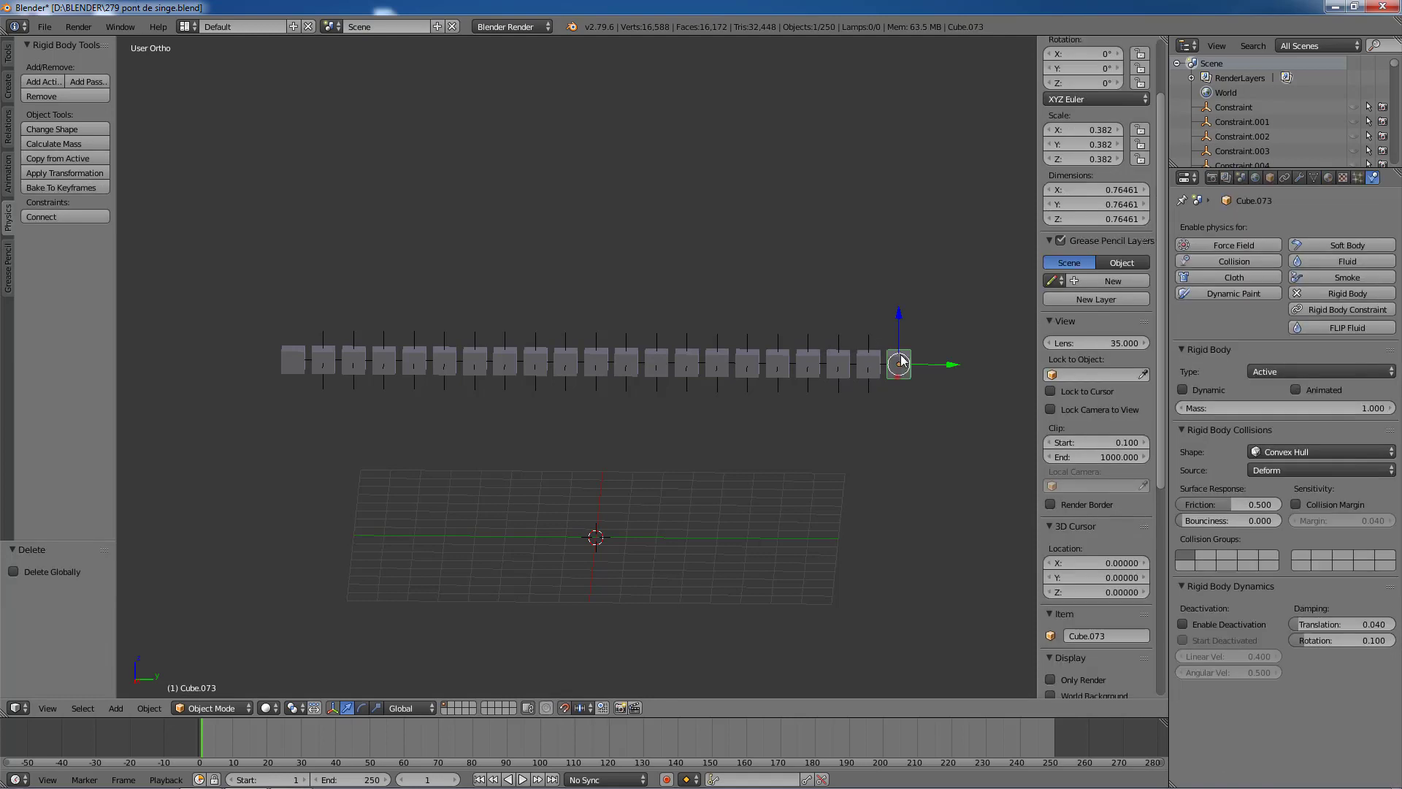
pyautogui.click(1309, 310)
pyautogui.scroll(-1, 1285, 466)
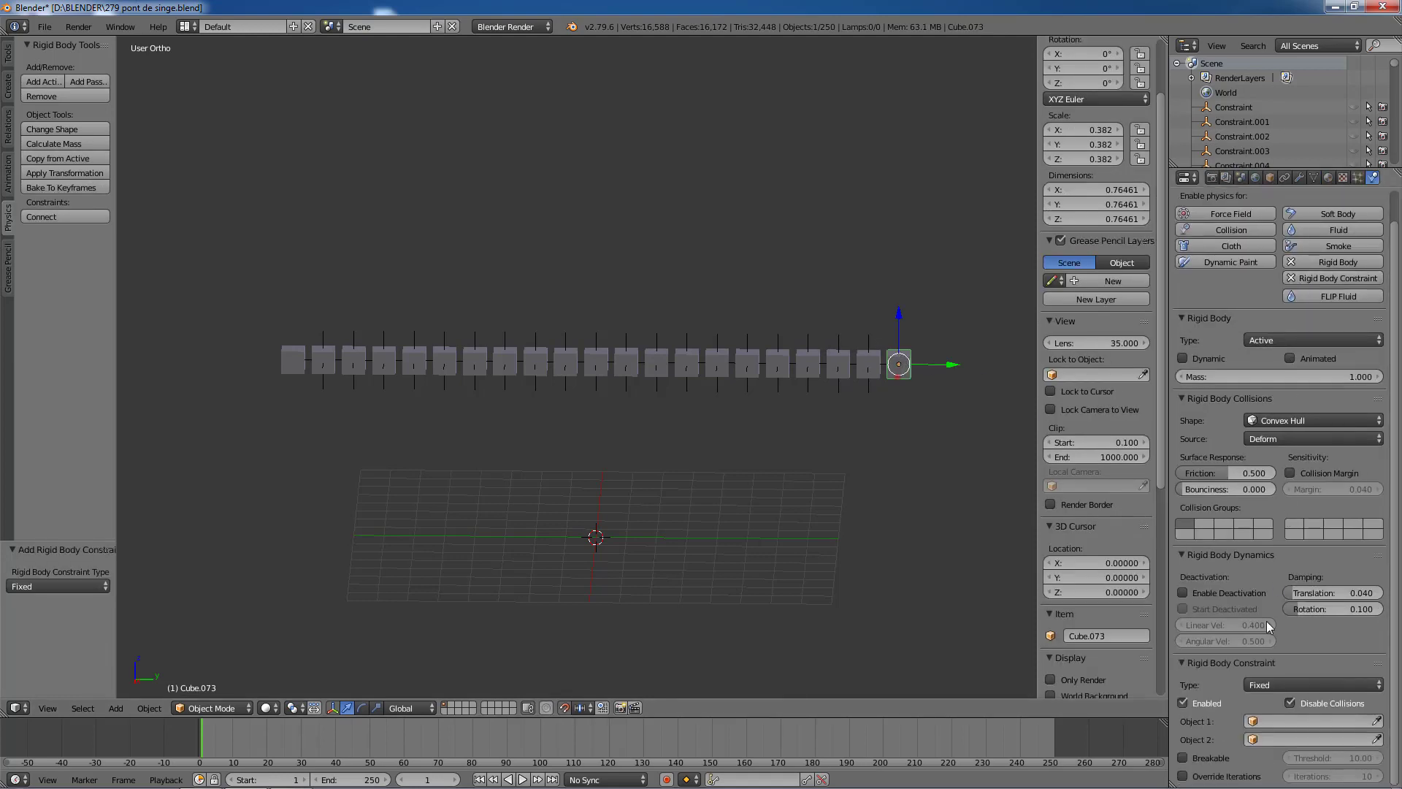
pyautogui.click(1267, 687)
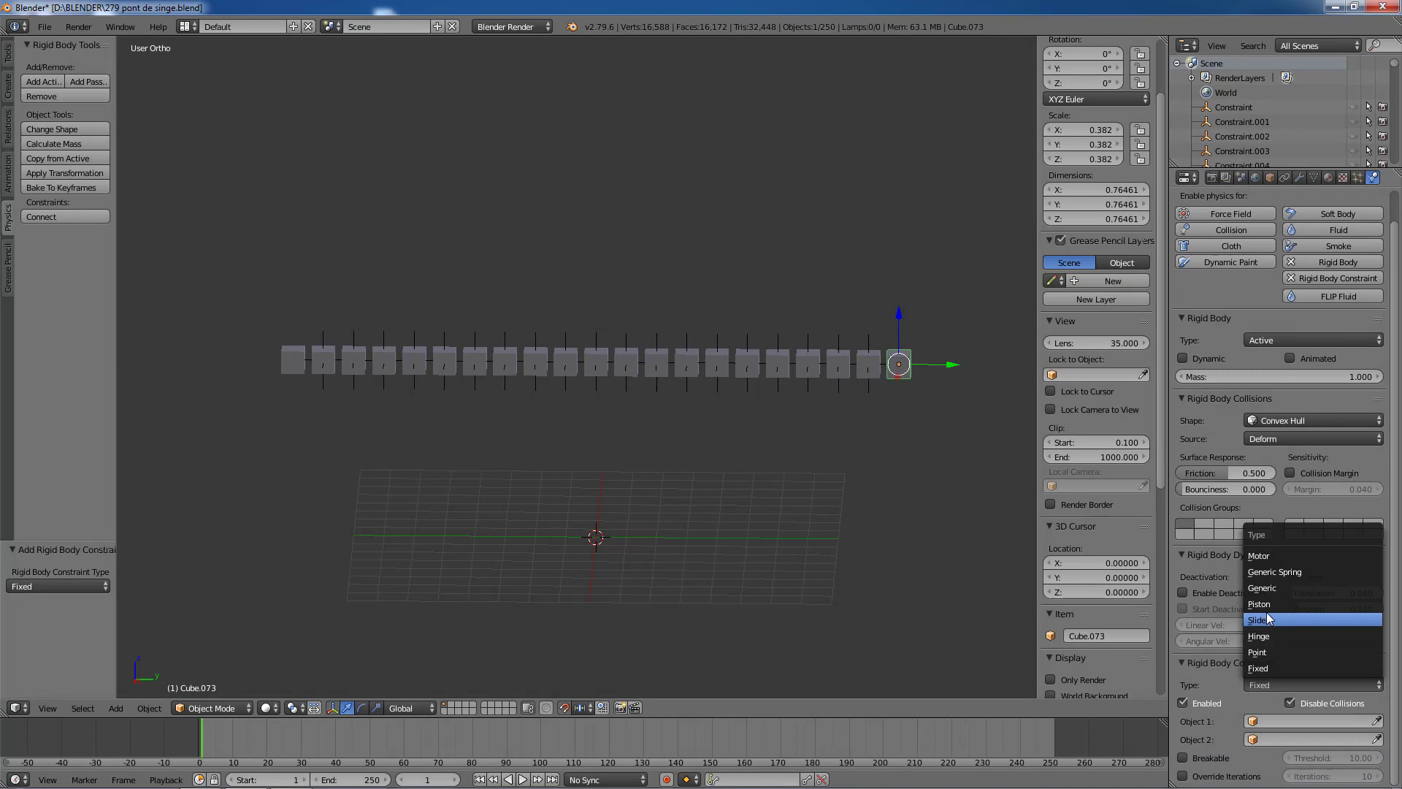
pyautogui.click(1262, 650)
pyautogui.click(1377, 721)
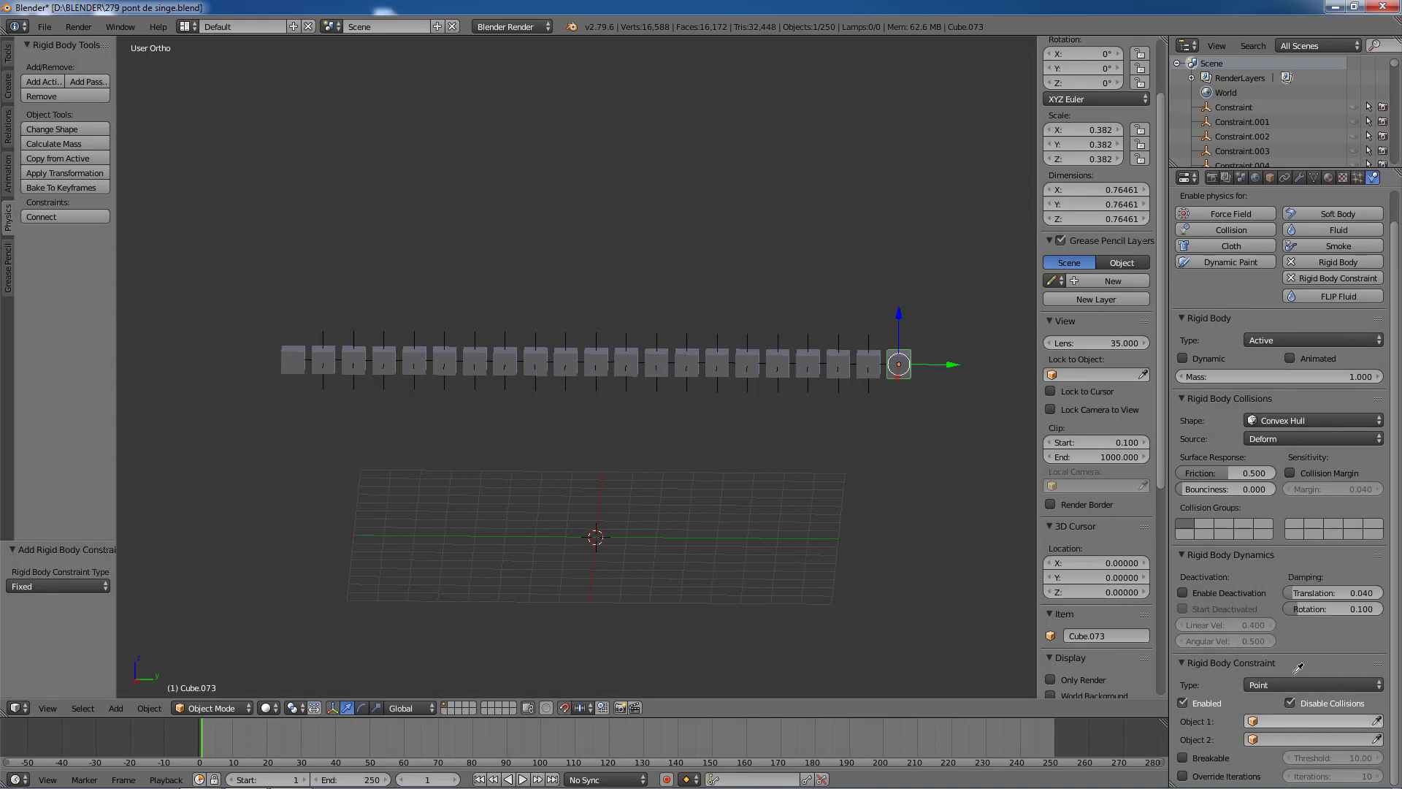
pyautogui.click(915, 346)
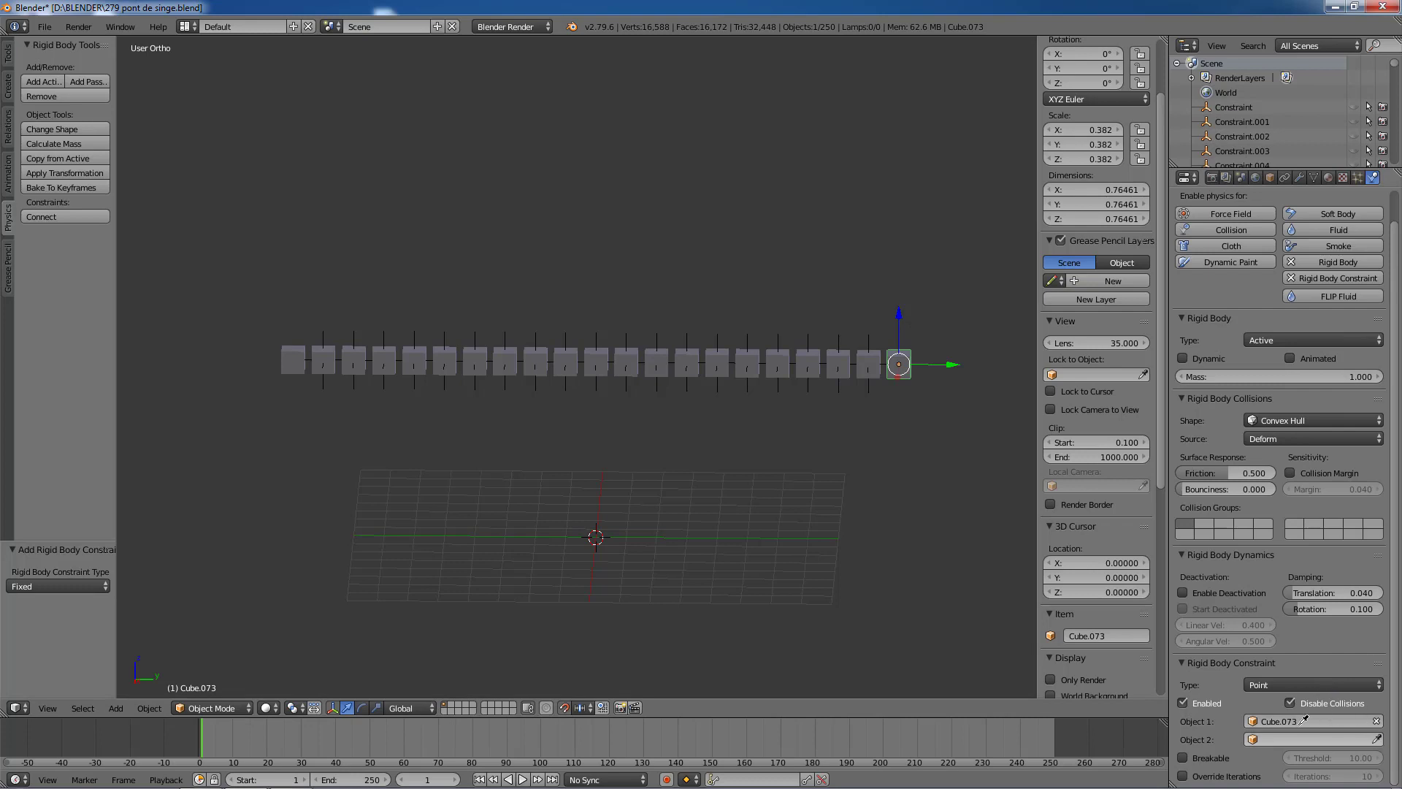
pyautogui.click(880, 348)
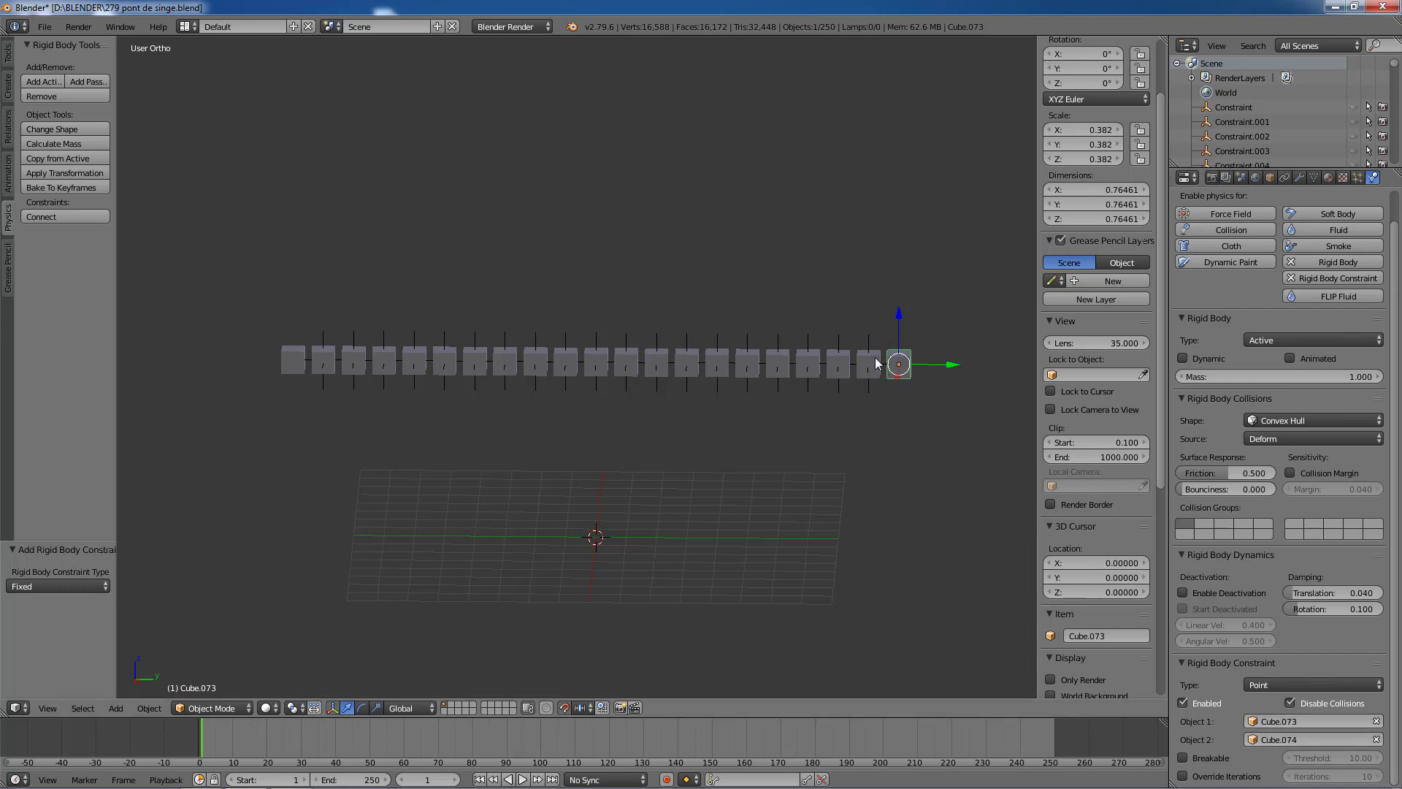
# Step: Remove the rigid body constraint from Cube.064, the cube beside the negative Y end cube
pyautogui.rightClick(876, 354)
pyautogui.rightClick(334, 355)
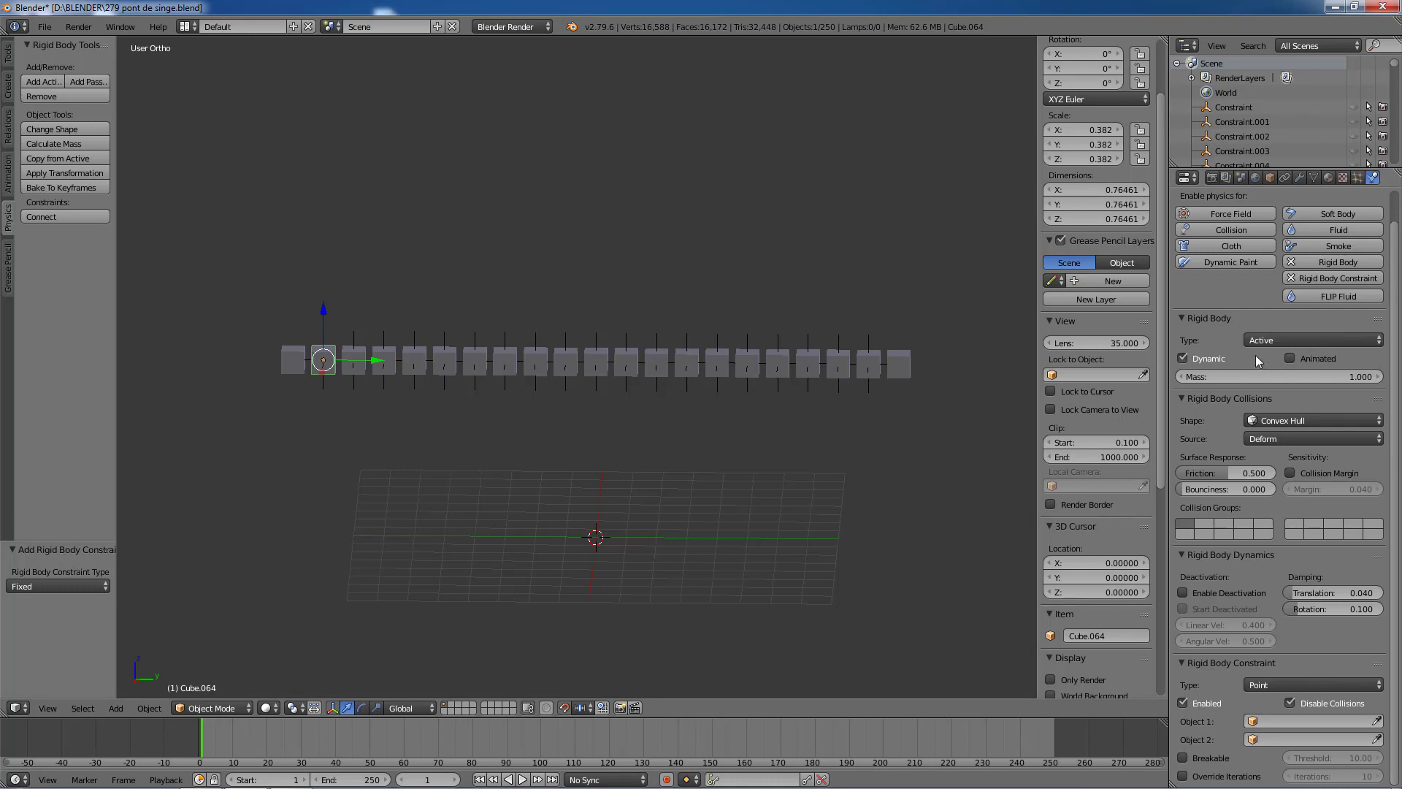
pyautogui.click(1307, 279)
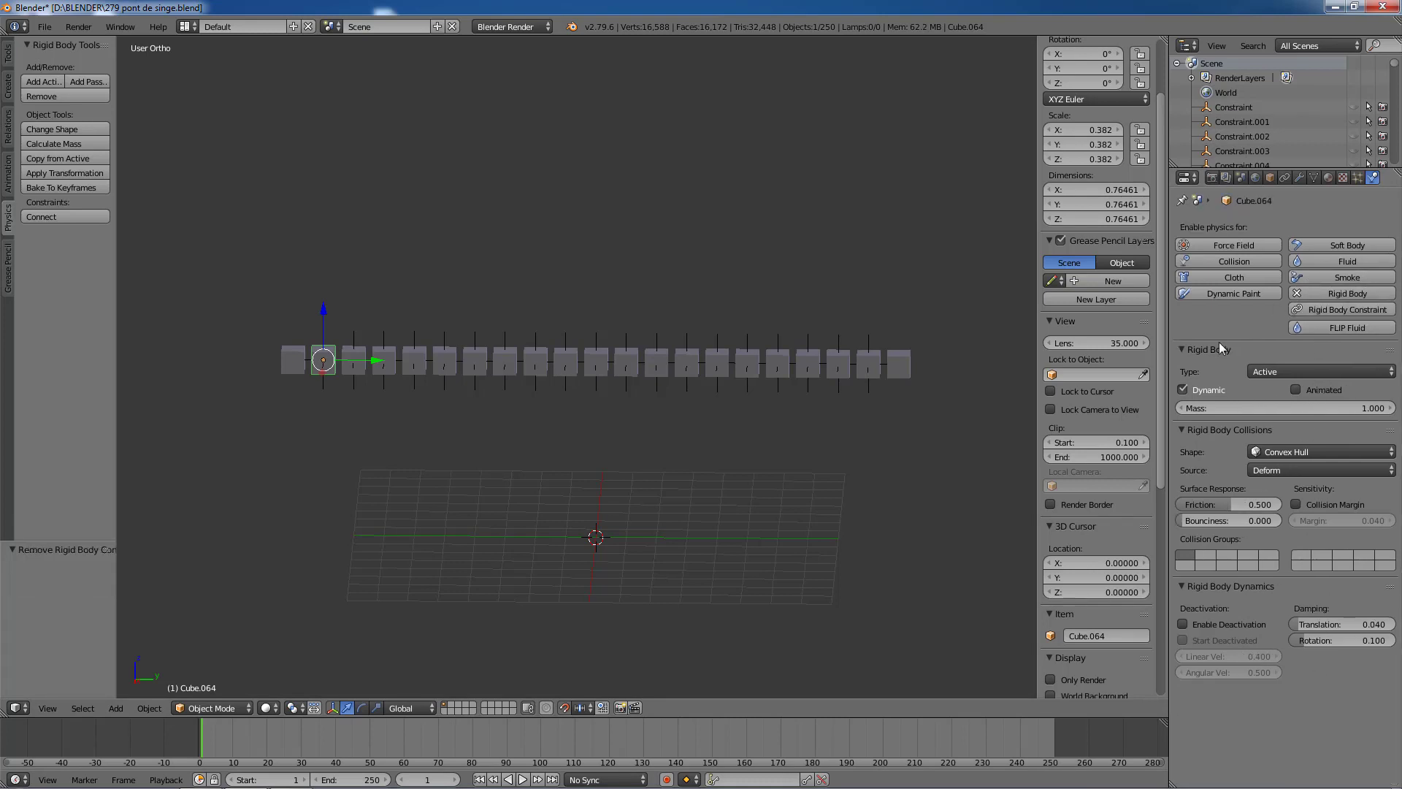
# Step: Play the chain simulation, stop it, and return to the first frame
pyautogui.click(522, 780)
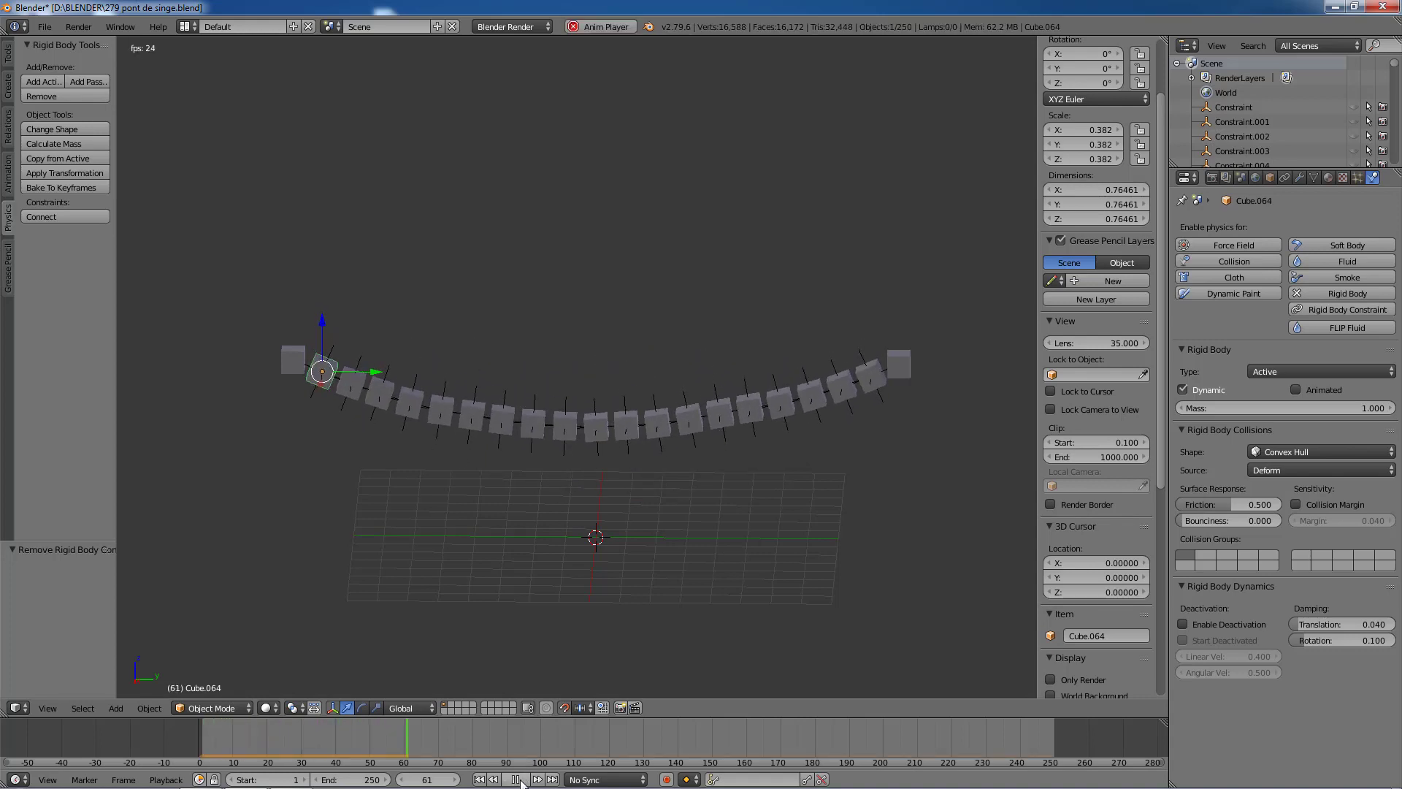
pyautogui.click(516, 779)
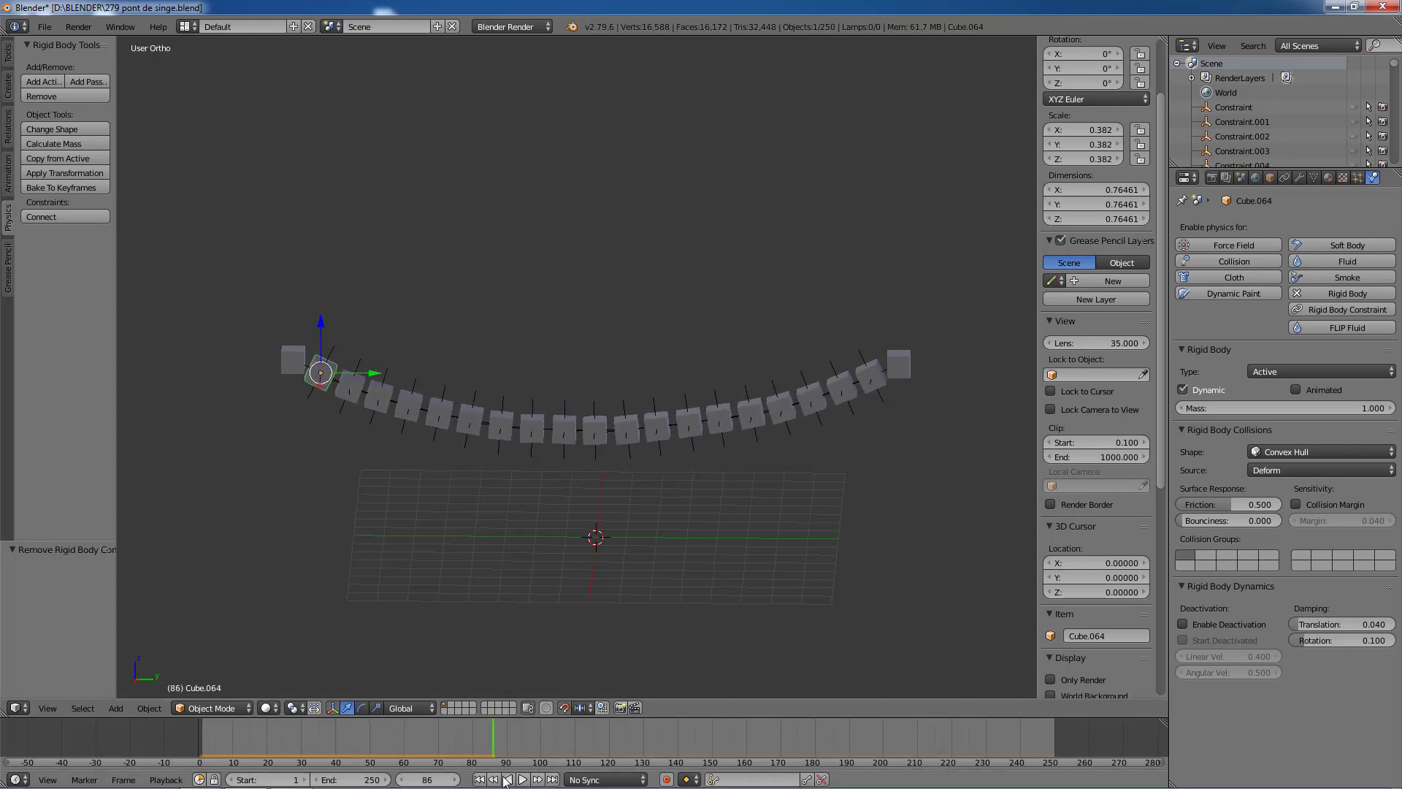
pyautogui.click(479, 779)
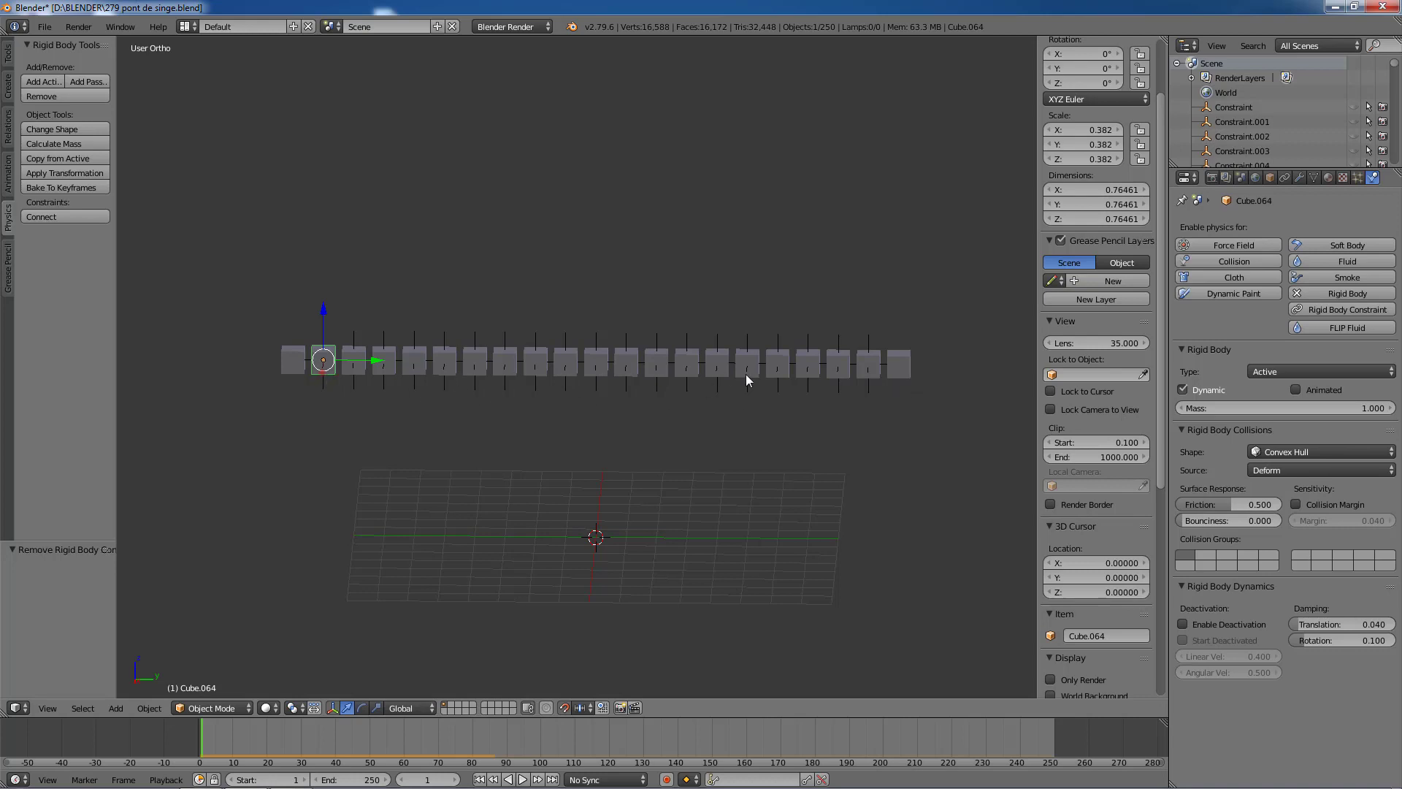
# Step: Compare the rigid body constraint settings of the two end cubes, and replay the simulation once before rewinding it
pyautogui.click(905, 365)
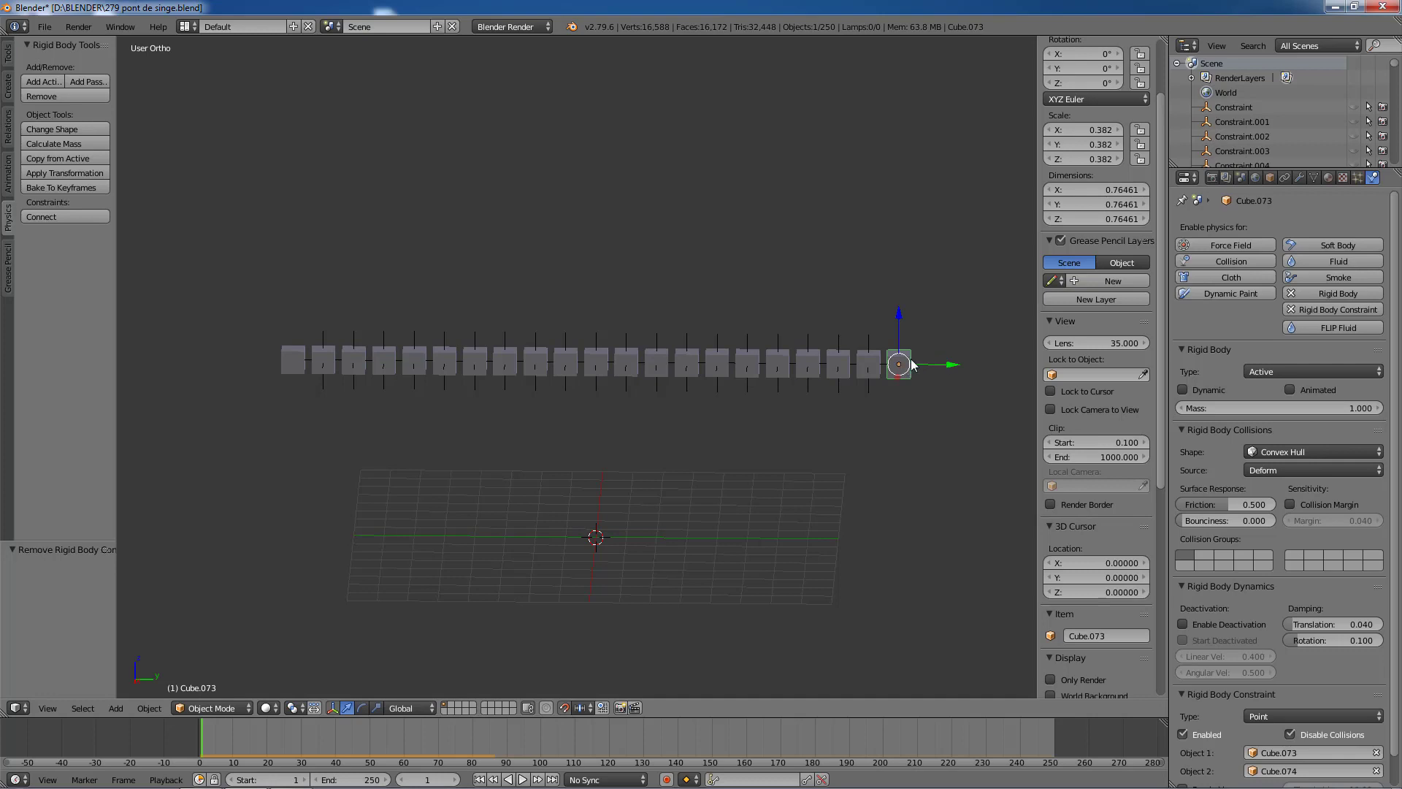
pyautogui.rightClick(300, 361)
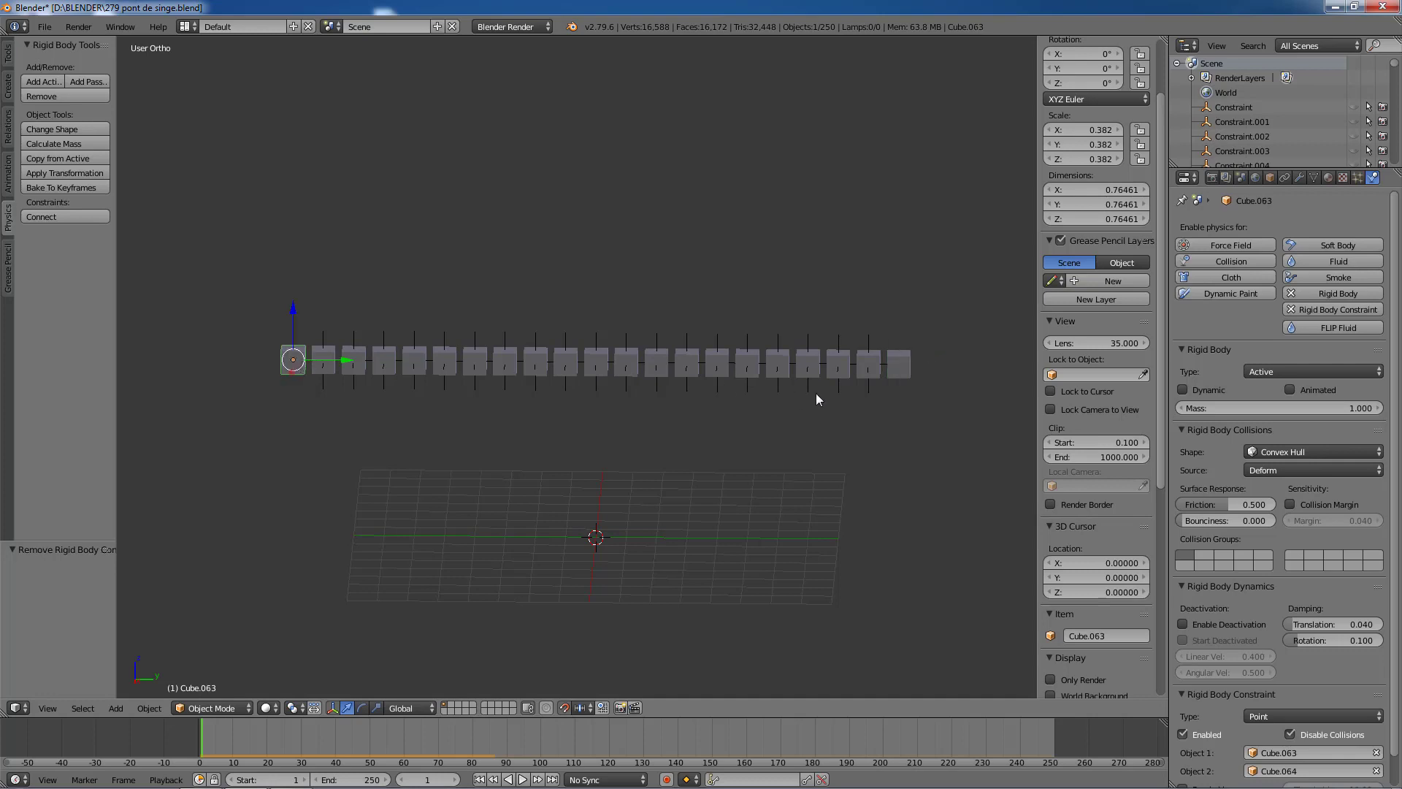
pyautogui.rightClick(897, 369)
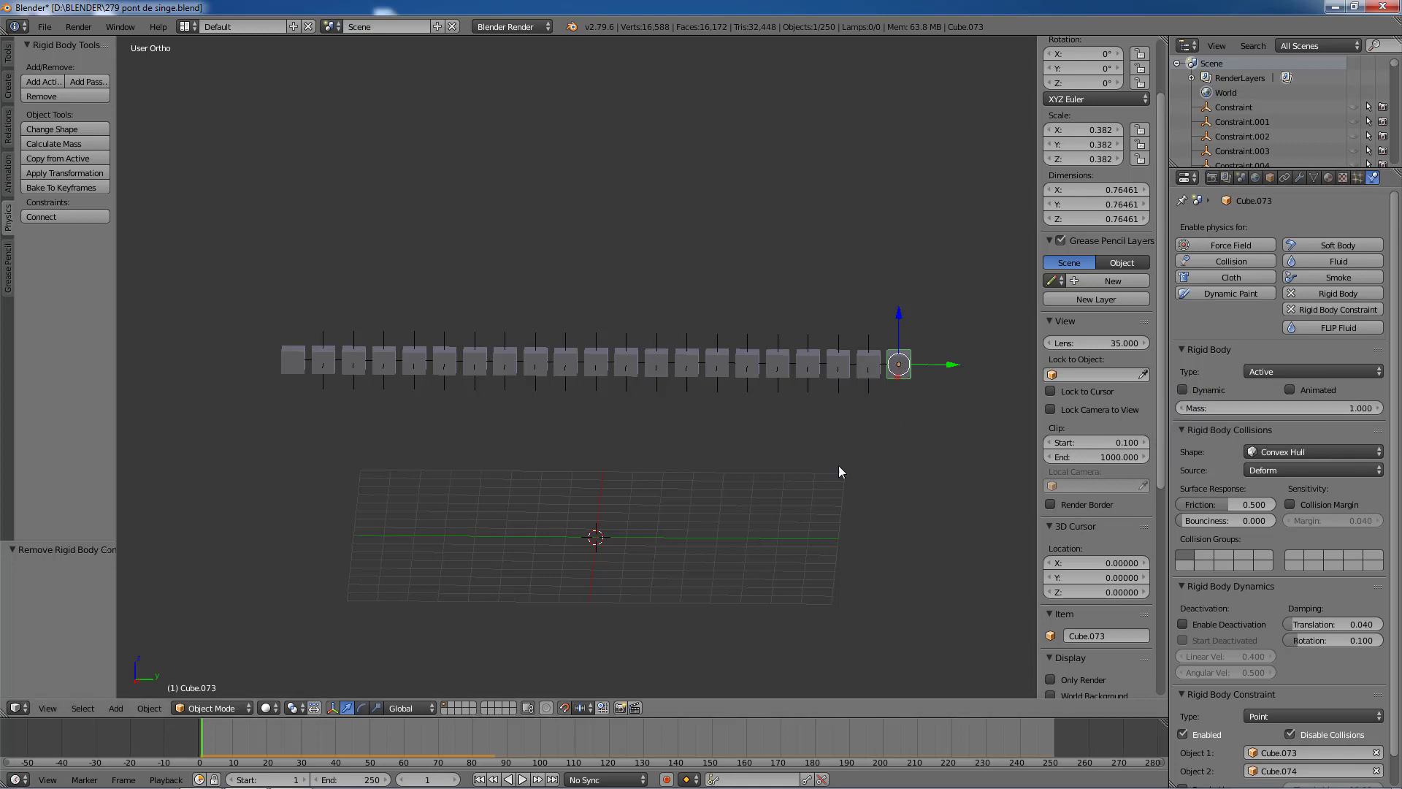
pyautogui.click(523, 779)
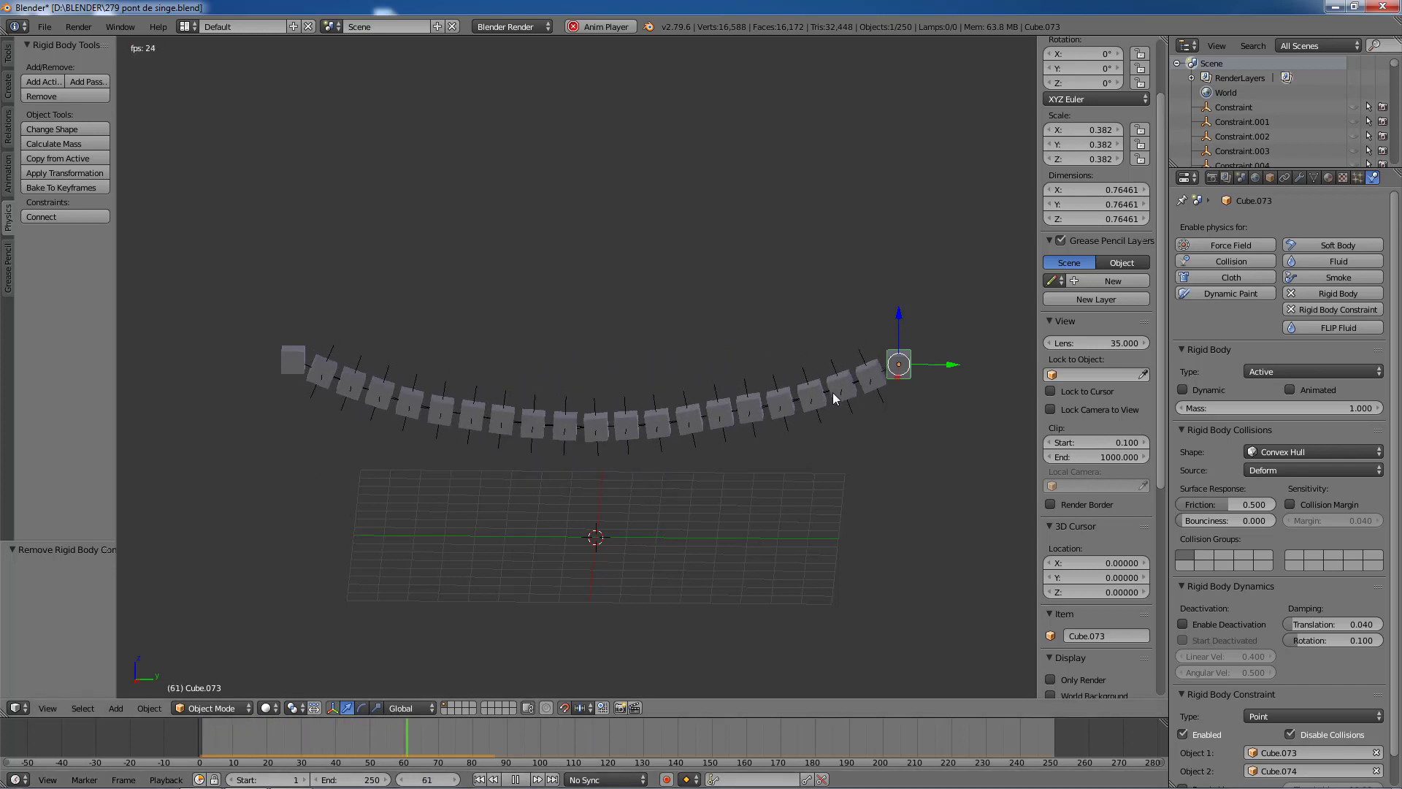
pyautogui.click(516, 779)
pyautogui.click(479, 779)
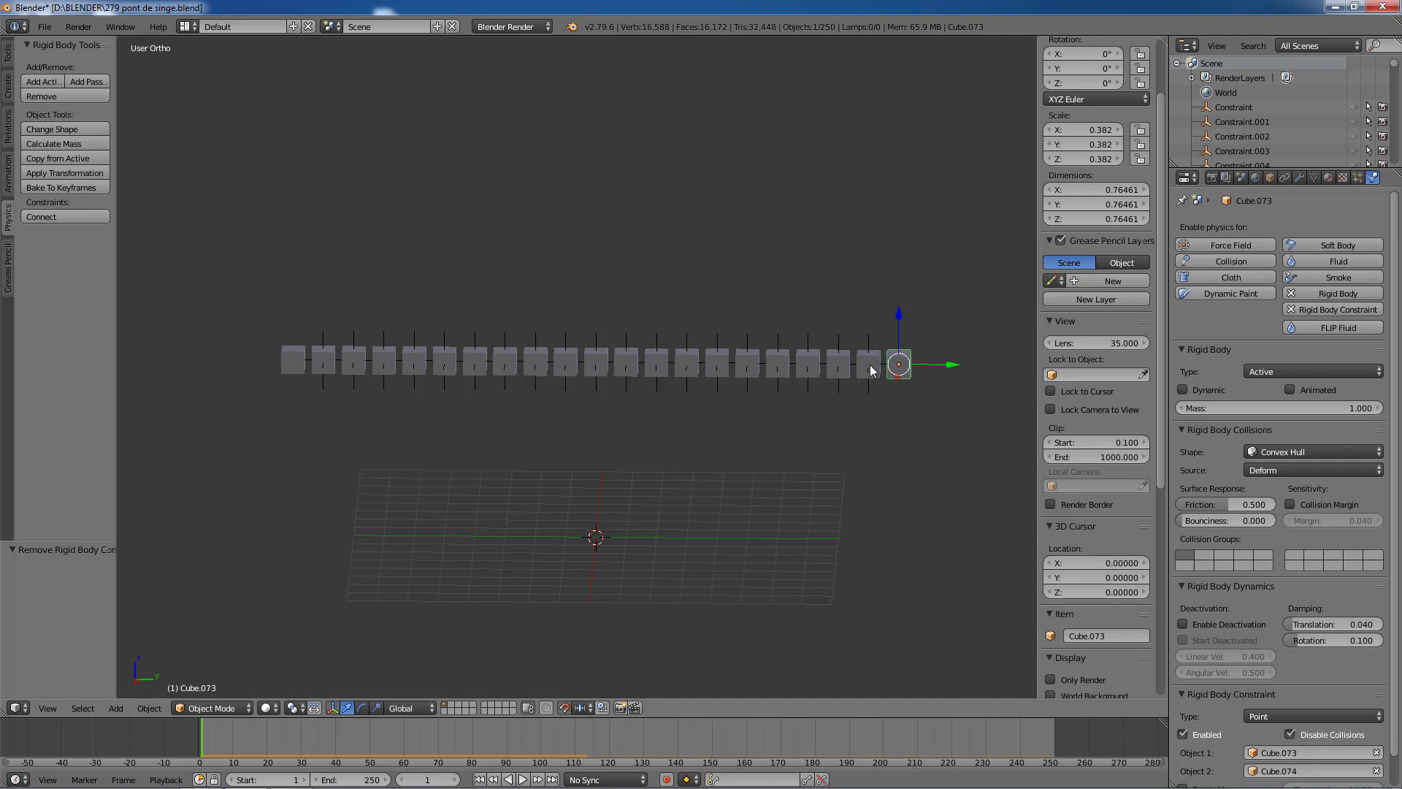
# Step: Examine the Dynamic and rigid body constraint settings of the negative Y end cube and its neighbour
pyautogui.rightClick(326, 357)
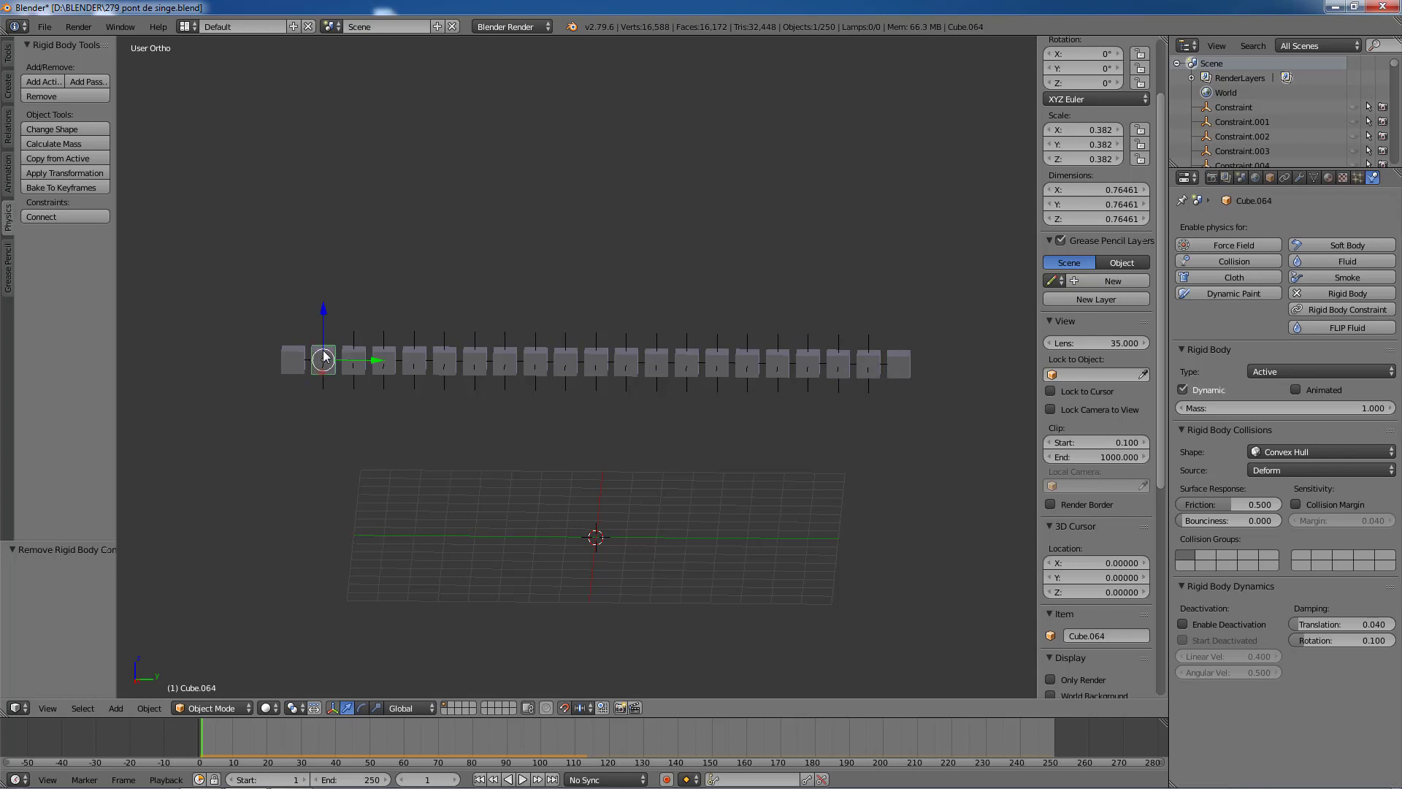
pyautogui.rightClick(286, 351)
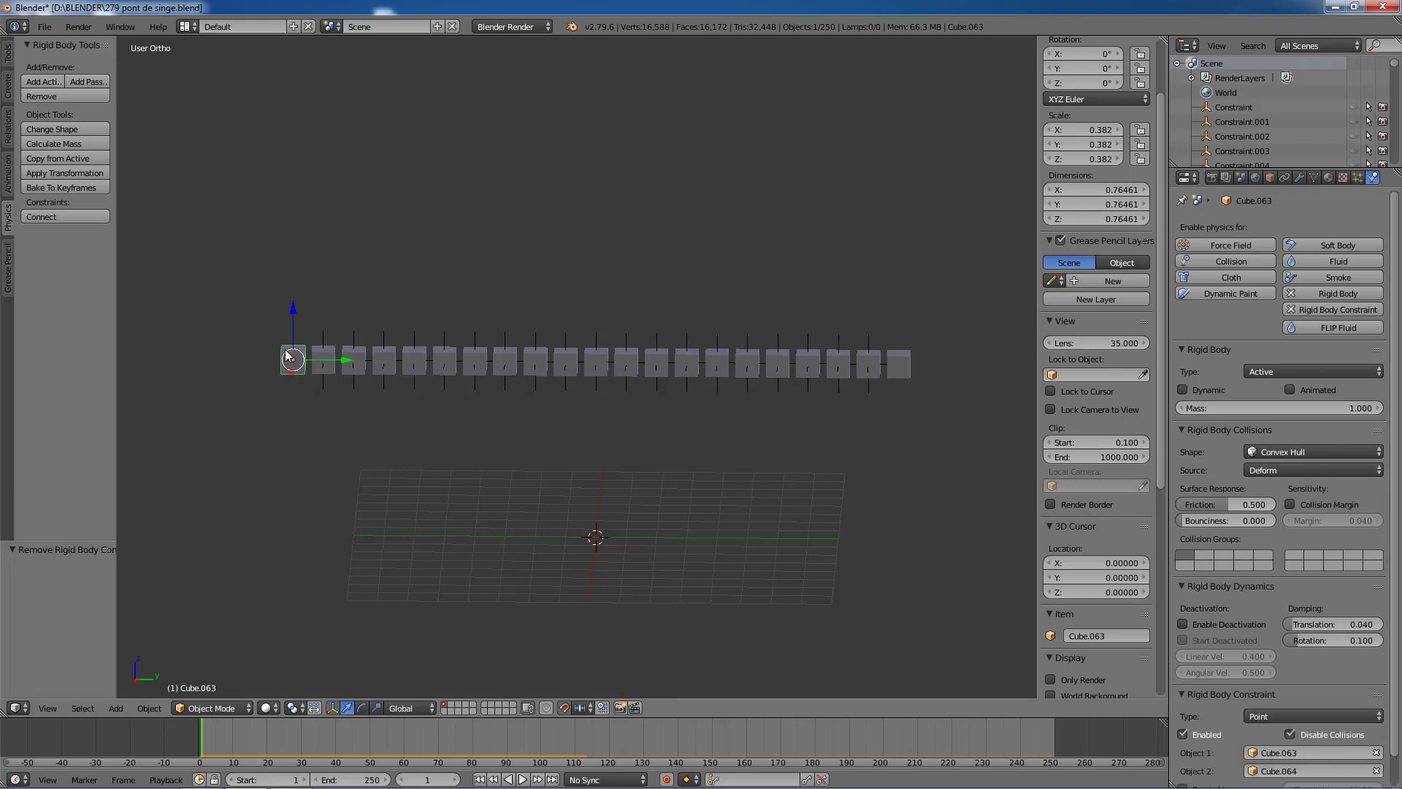
pyautogui.rightClick(327, 357)
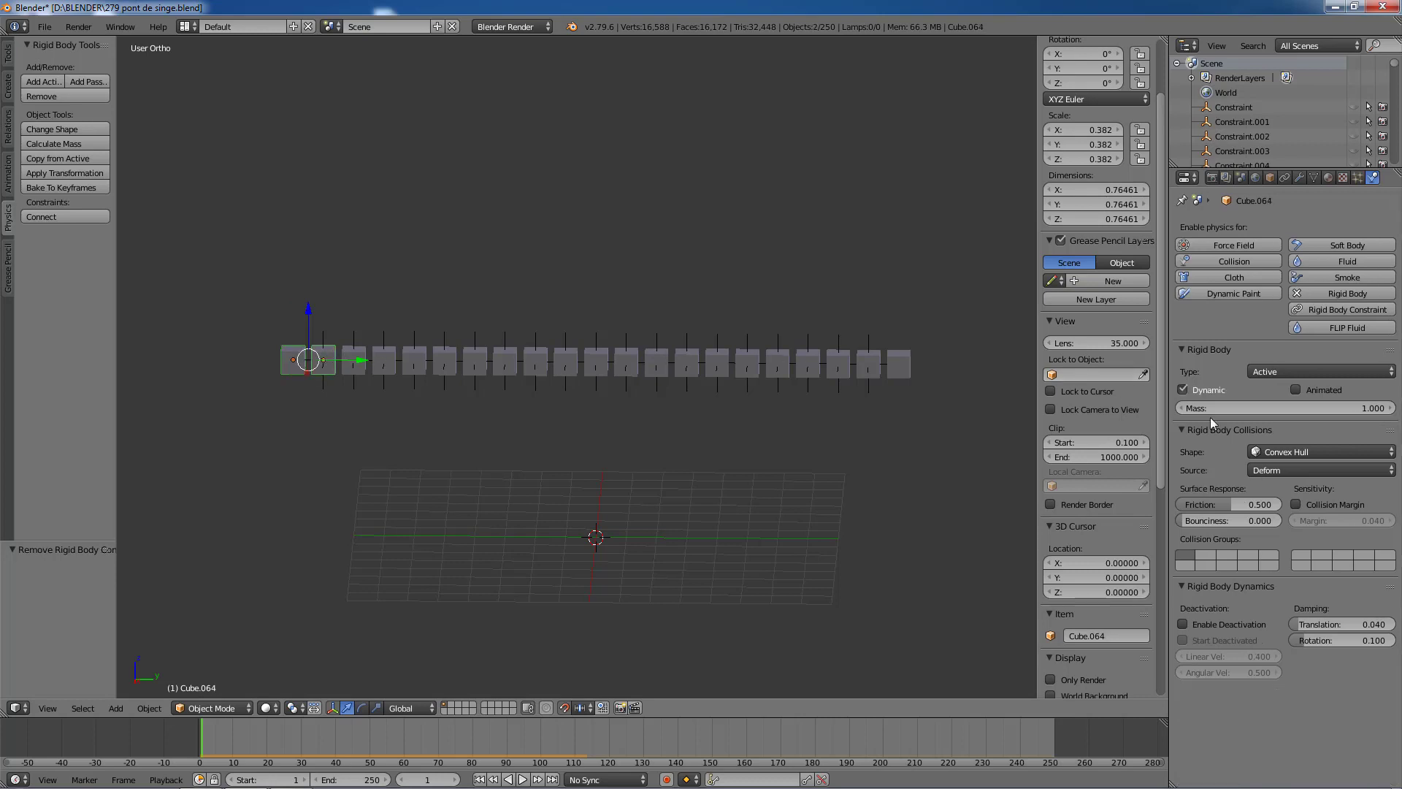
pyautogui.rightClick(295, 359)
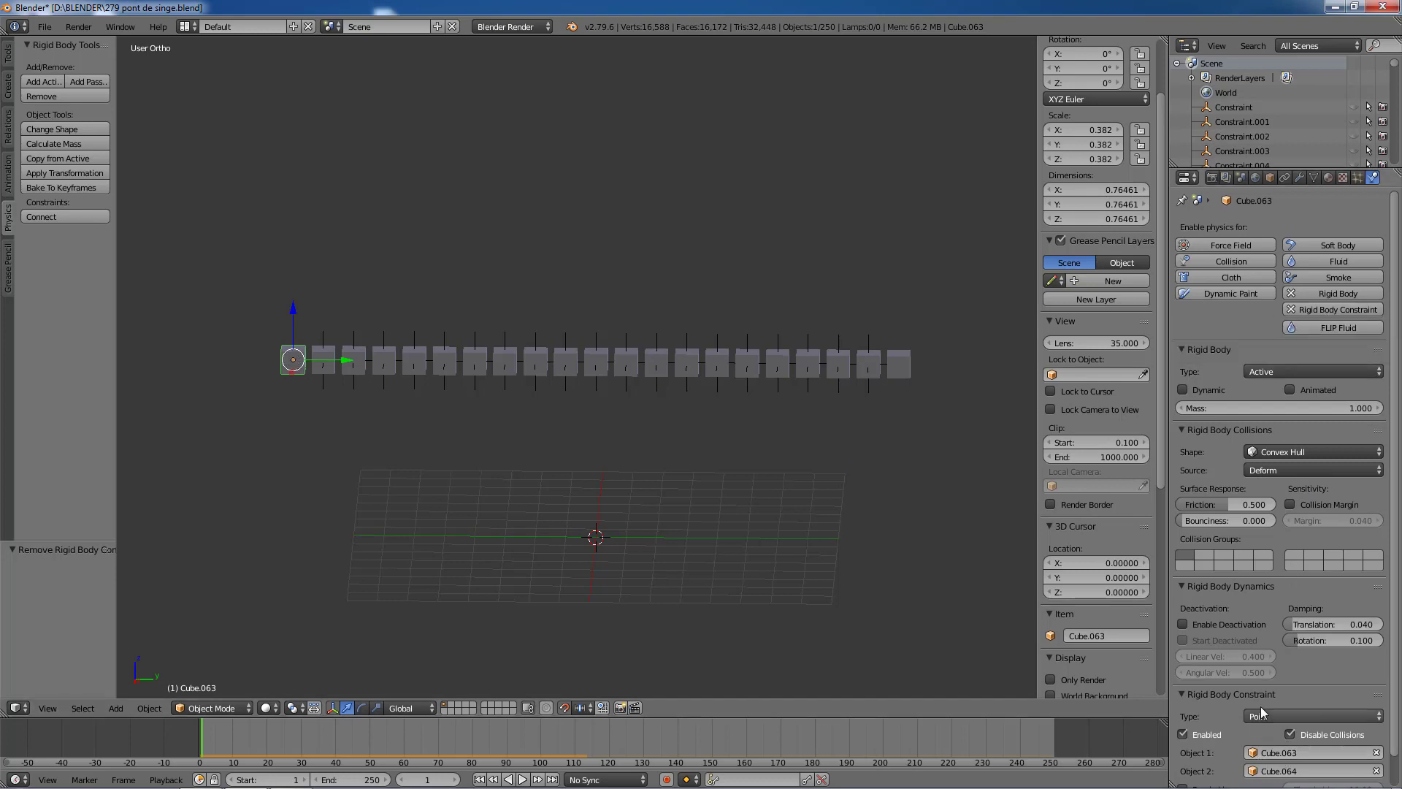
pyautogui.scroll(-1, 1283, 726)
pyautogui.scroll(1, 1217, 486)
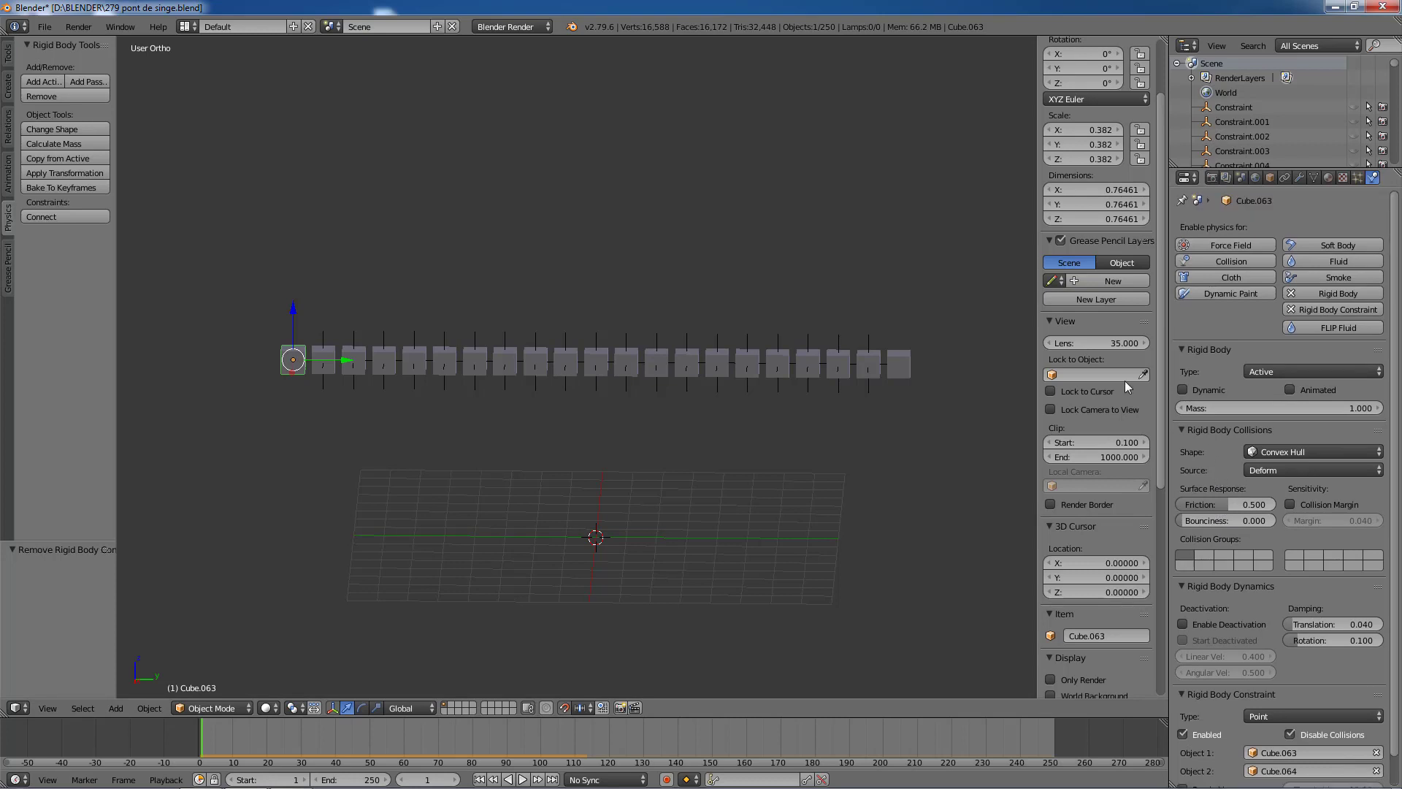
pyautogui.rightClick(327, 358)
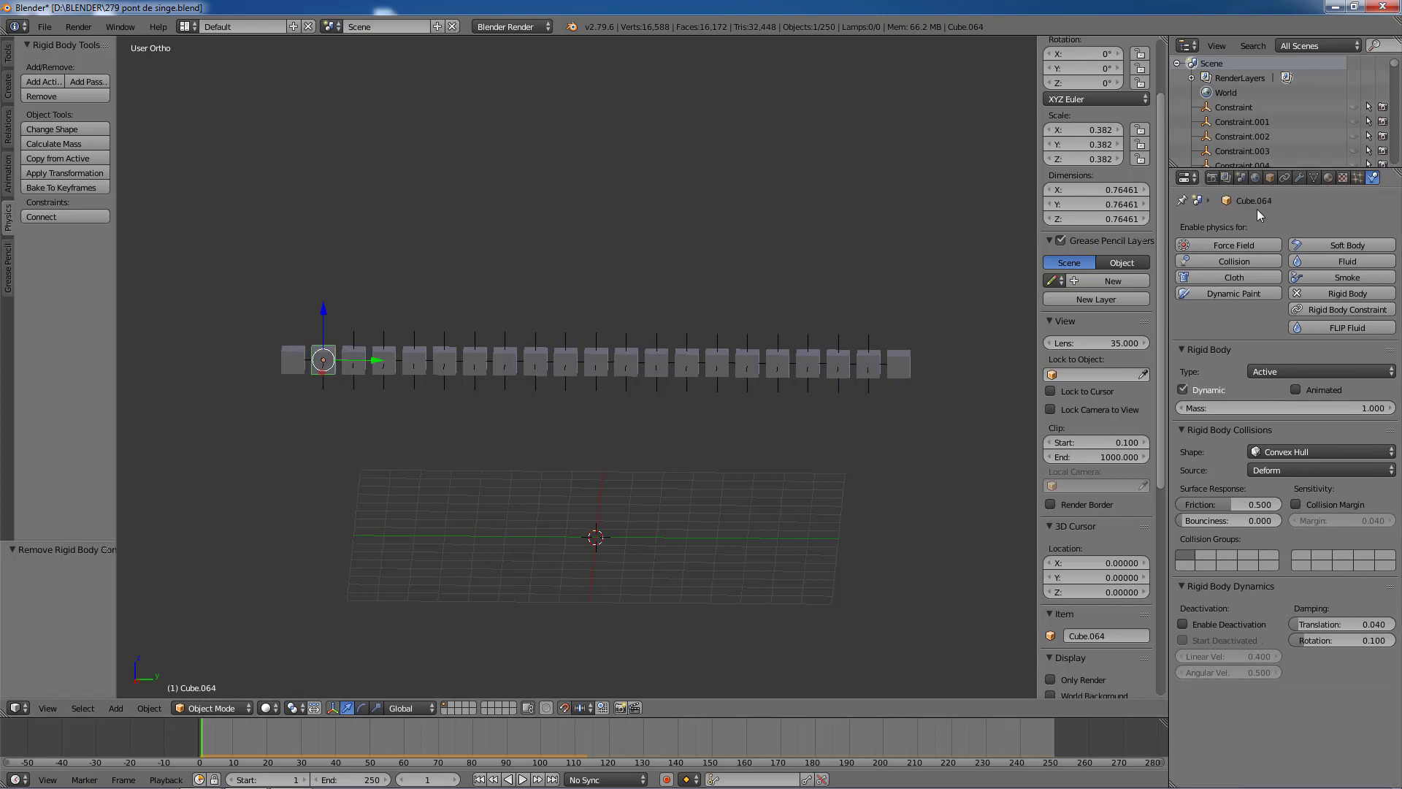
pyautogui.rightClick(295, 358)
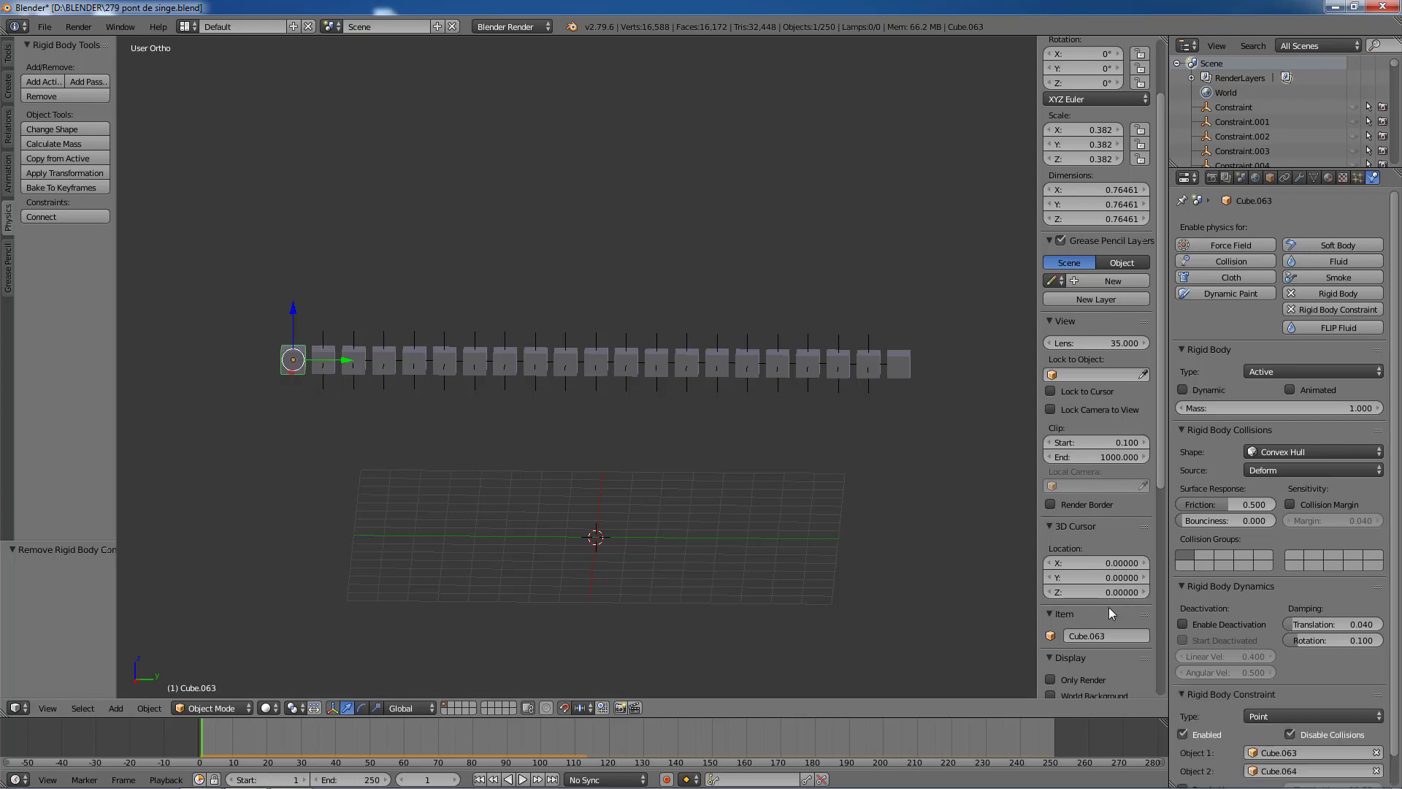
pyautogui.scroll(-1, 1272, 633)
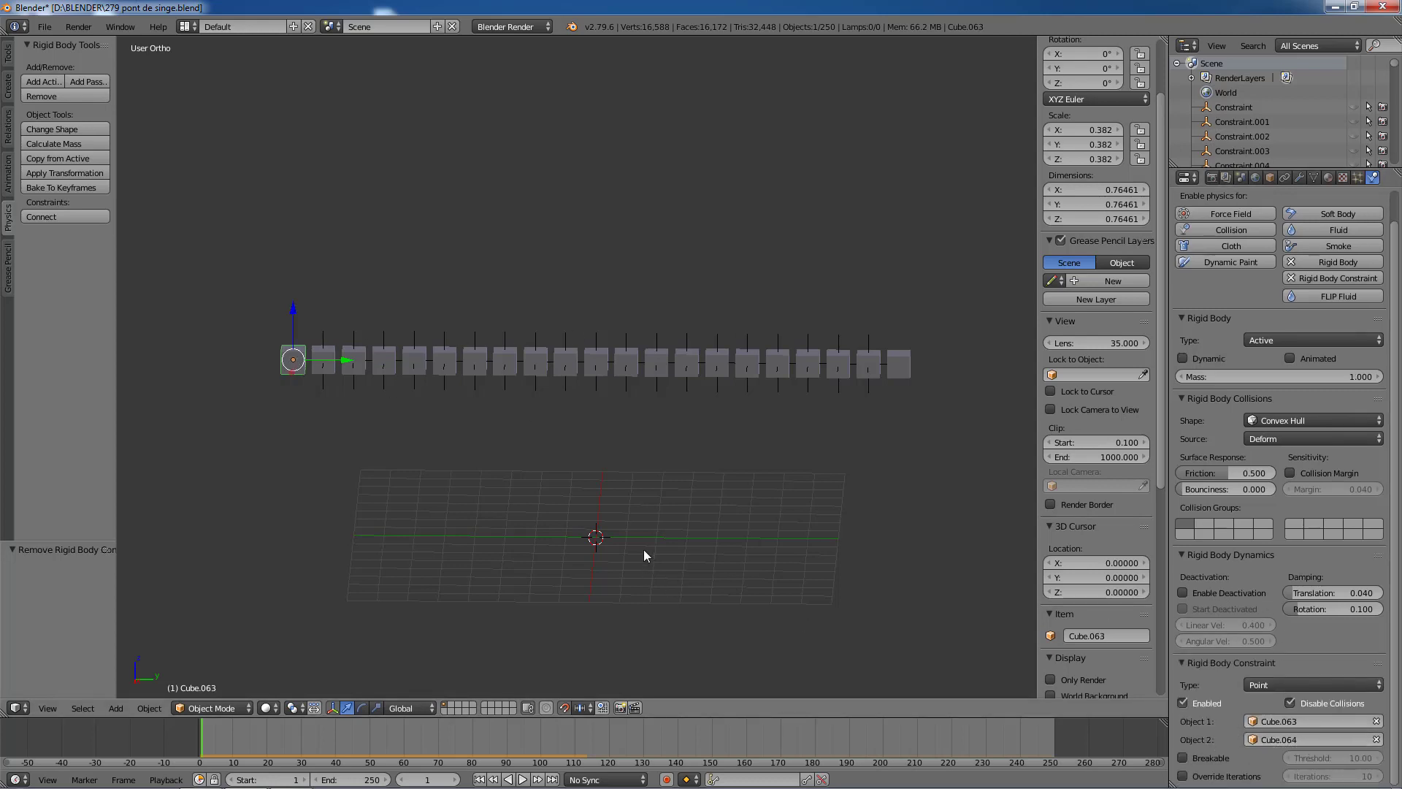
pyautogui.scroll(4, 725, 365)
pyautogui.scroll(-3, 724, 365)
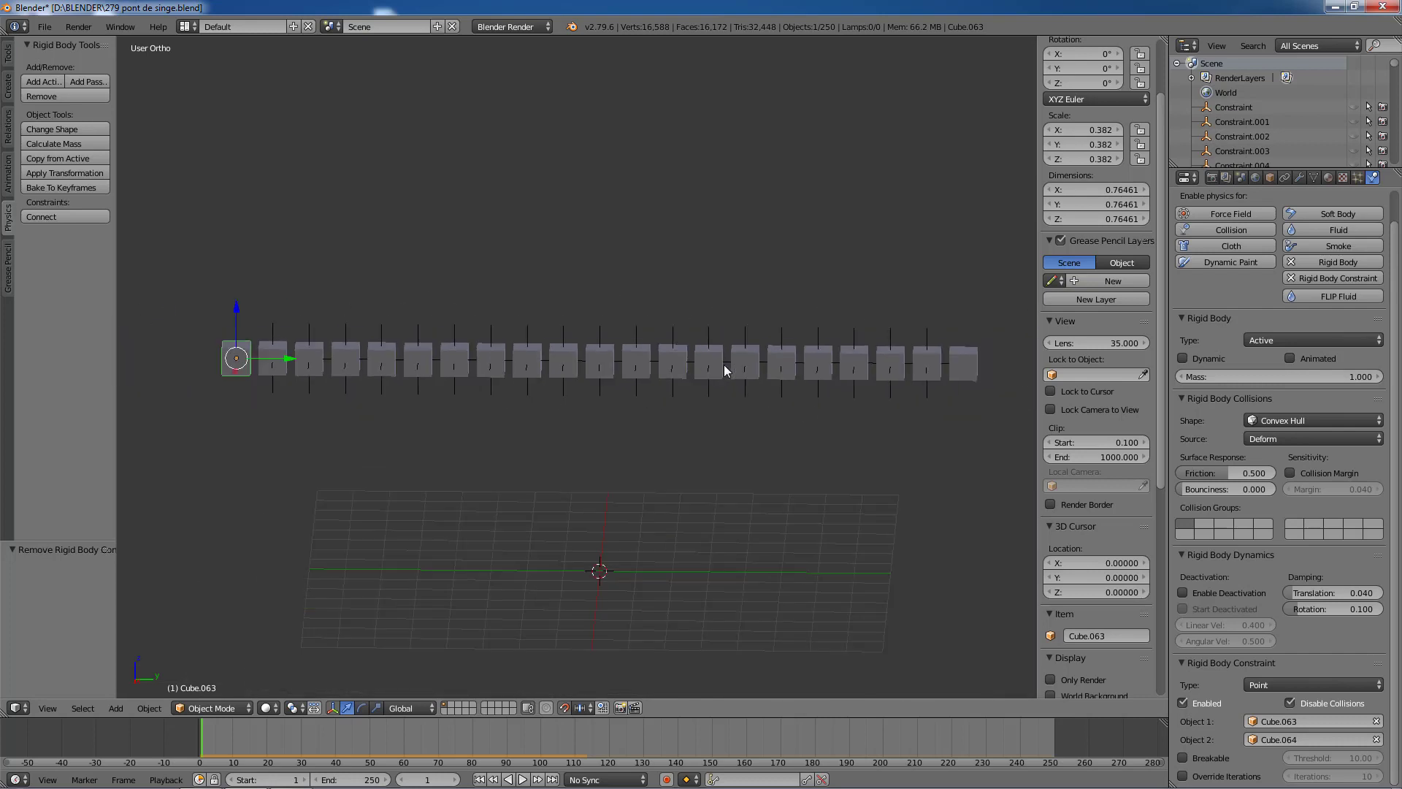
pyautogui.scroll(2, 724, 365)
pyautogui.scroll(-2, 724, 365)
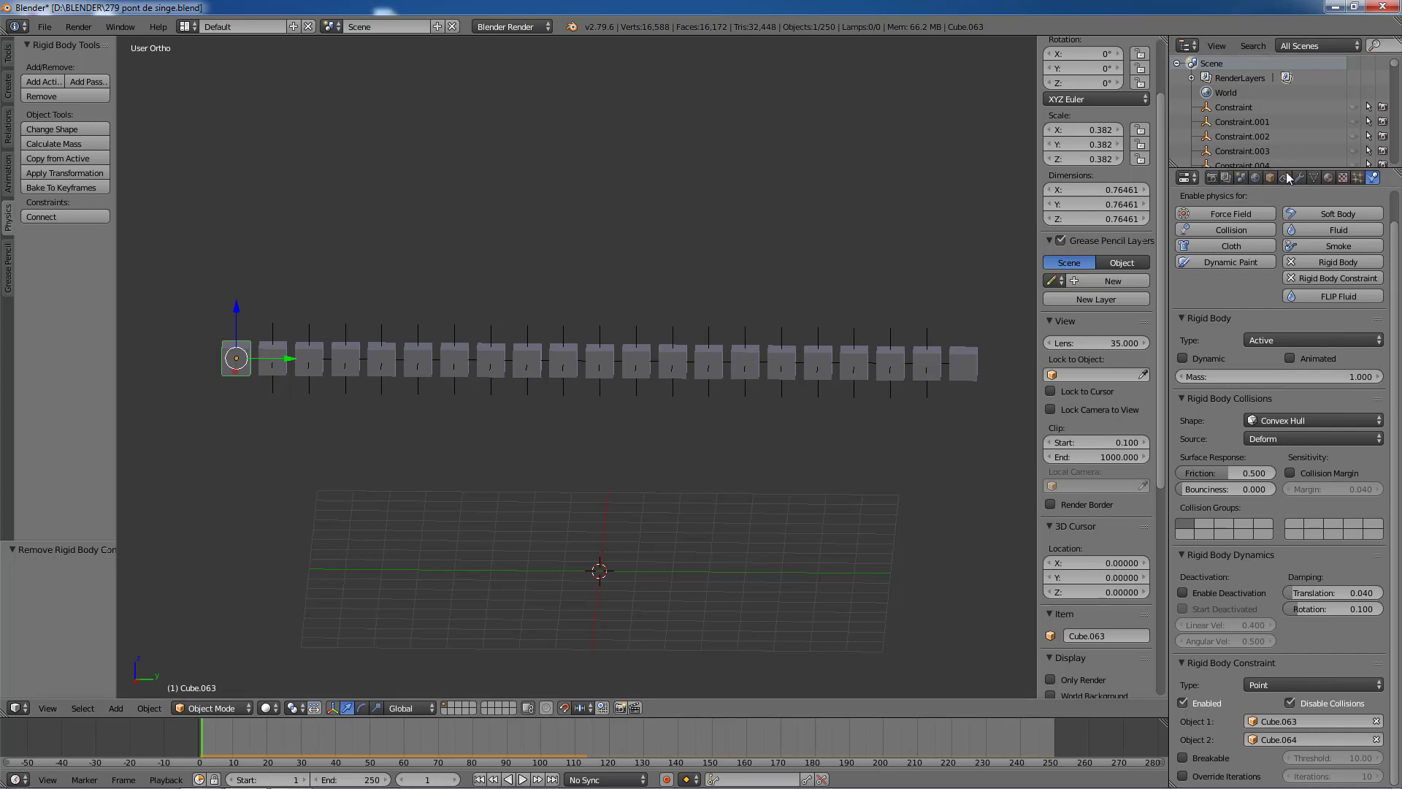
# Step: Enlarge the Outliner to see more of the object list, and reveal all hidden objects of the bridge scene
pyautogui.moveTo(1285, 170); pyautogui.dragTo(1286, 511)
pyautogui.scroll(-15, 1352, 194)
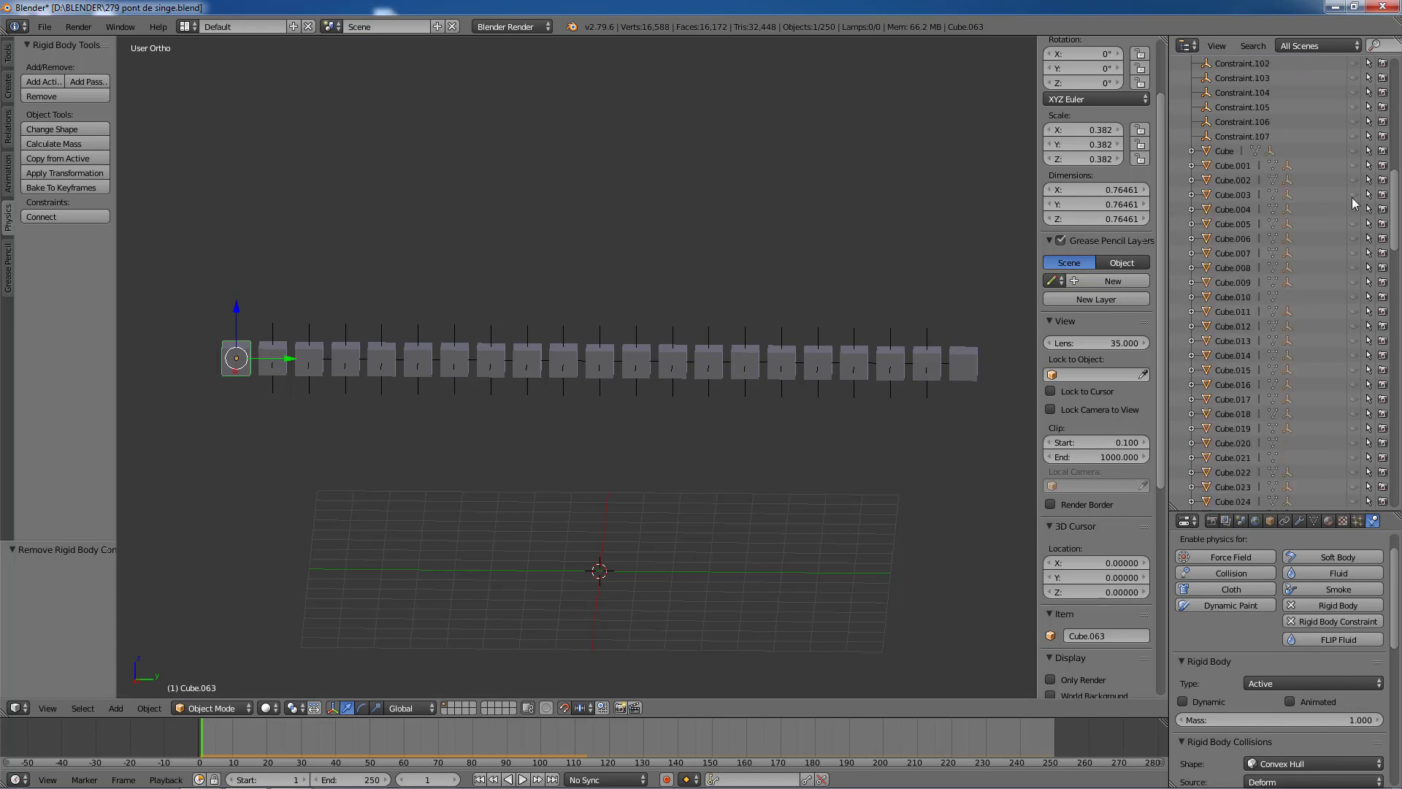
pyautogui.scroll(-15, 1351, 197)
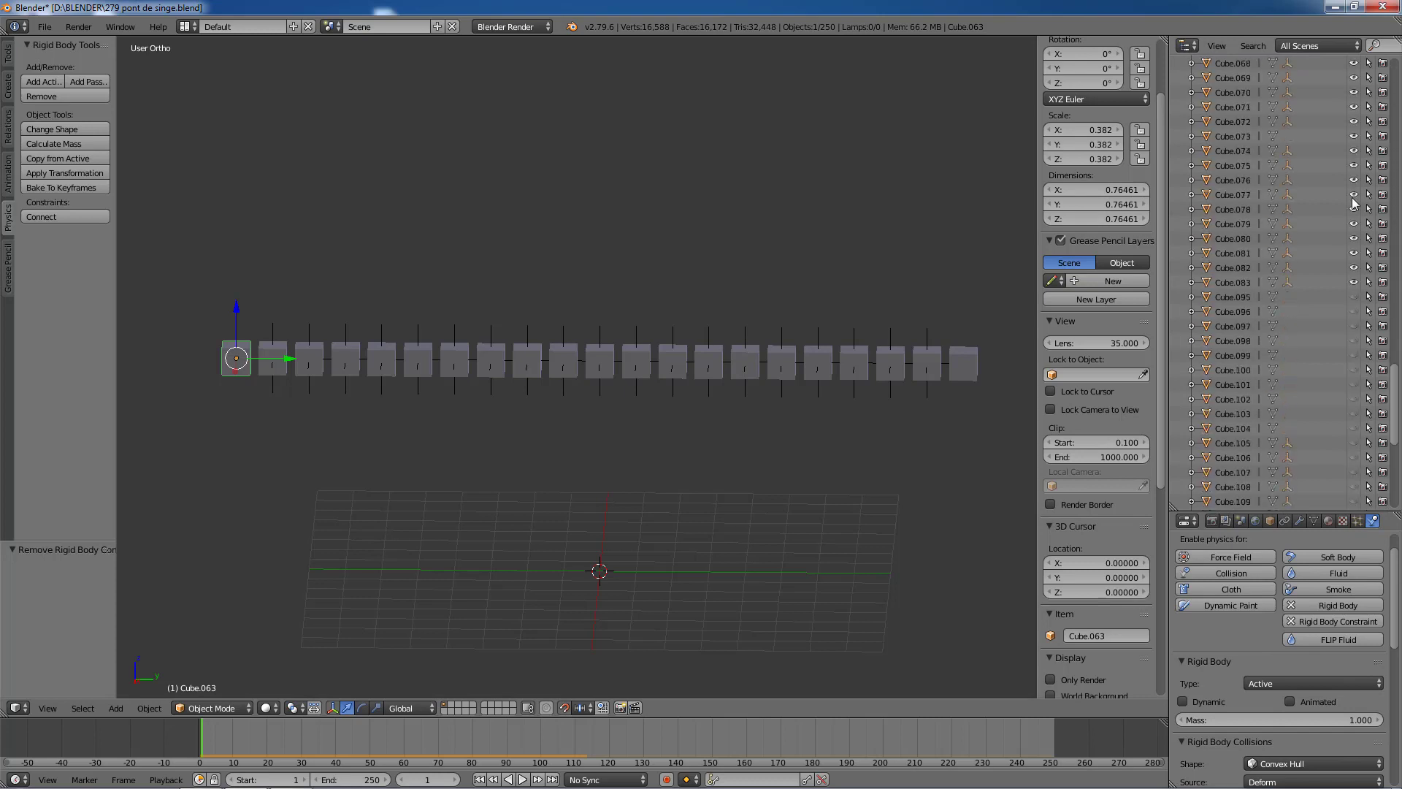
pyautogui.scroll(-4, 1351, 197)
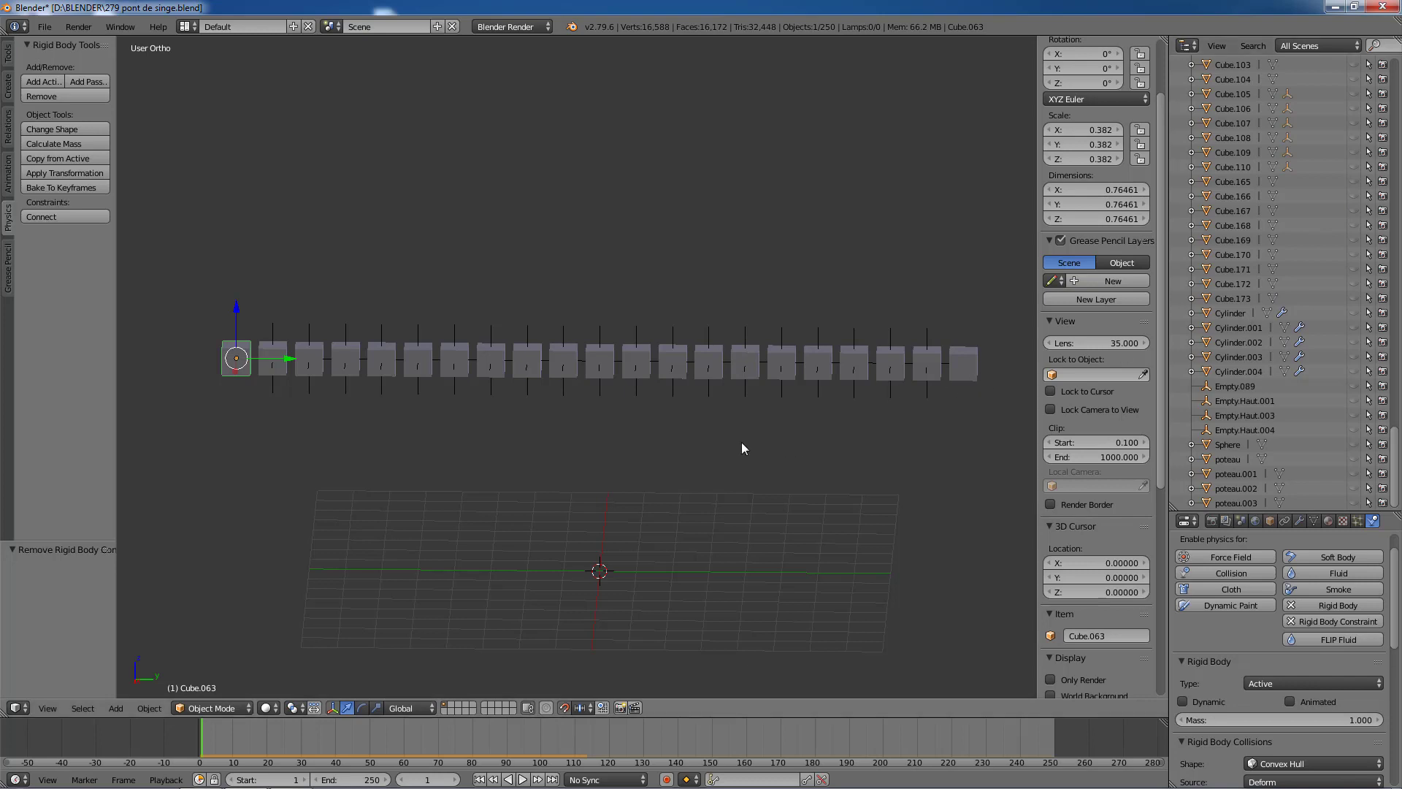
pyautogui.hotkey('alt', 'h')
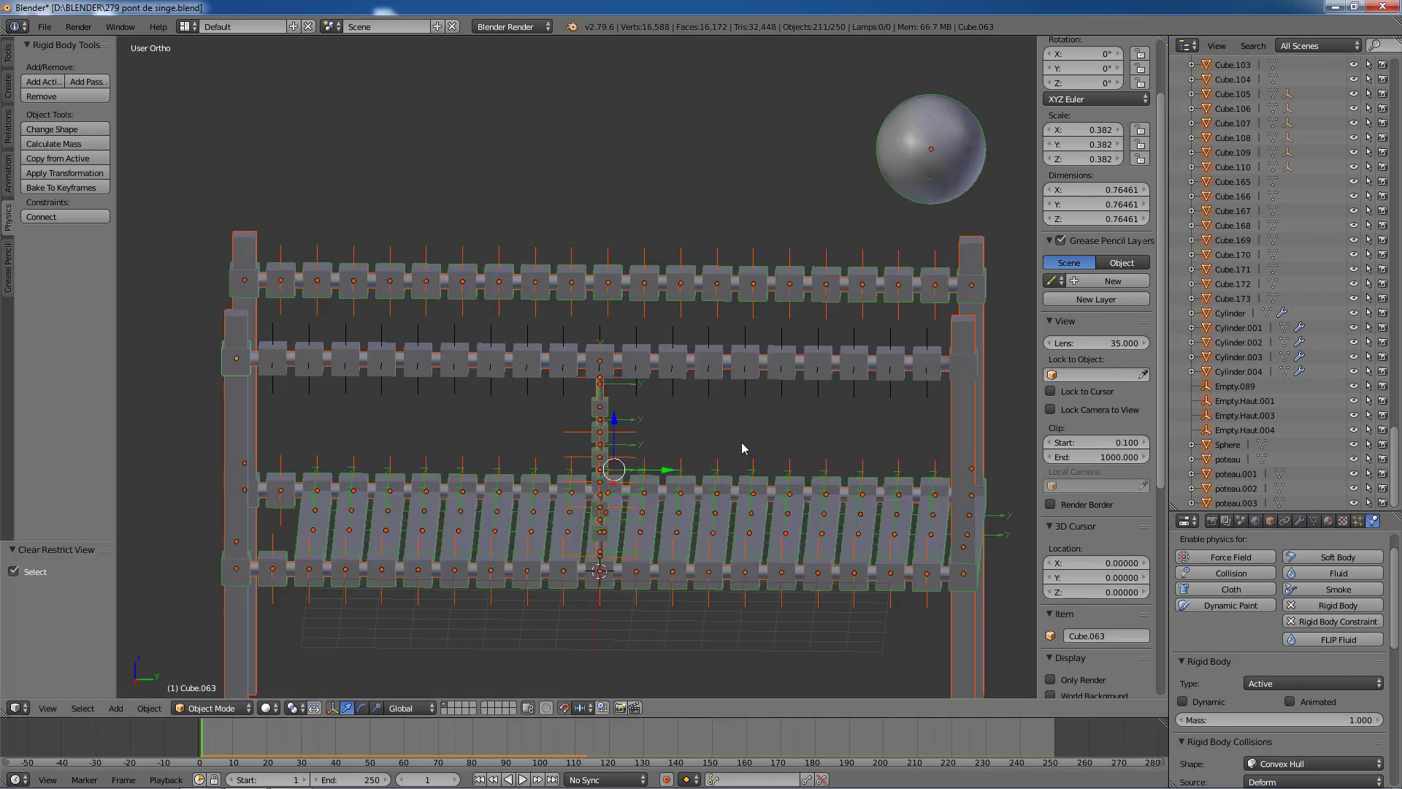
pyautogui.scroll(-2, 742, 441)
pyautogui.moveTo(677, 438)
pyautogui.mouseDown(button='middle')
pyautogui.moveTo(750, 459)
pyautogui.moveTo(704, 441)
pyautogui.moveTo(655, 449)
pyautogui.mouseUp(button='middle')
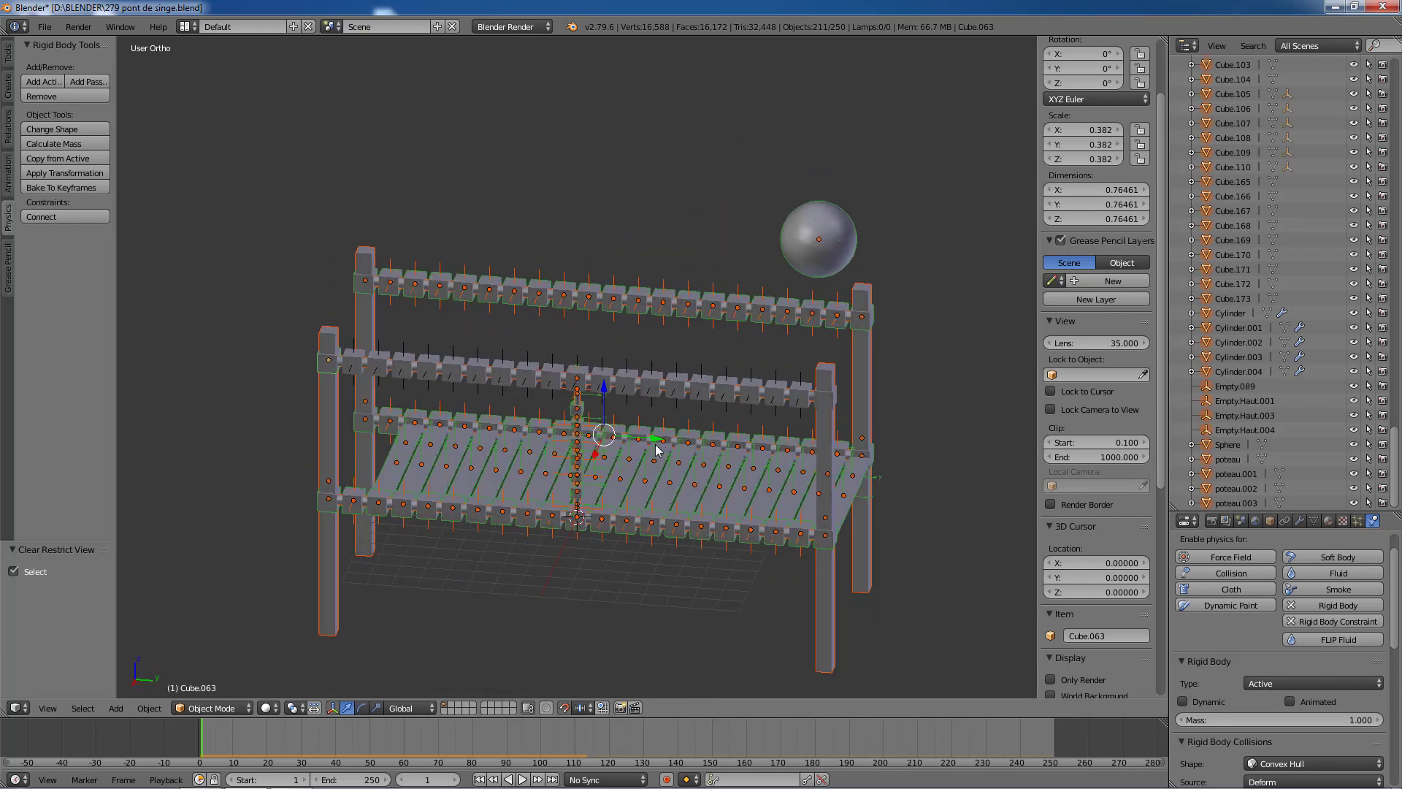
# Step: Look through the Outliner's object list, and hide the selected bridge objects except the upper cube chain
pyautogui.scroll(15, 1267, 344)
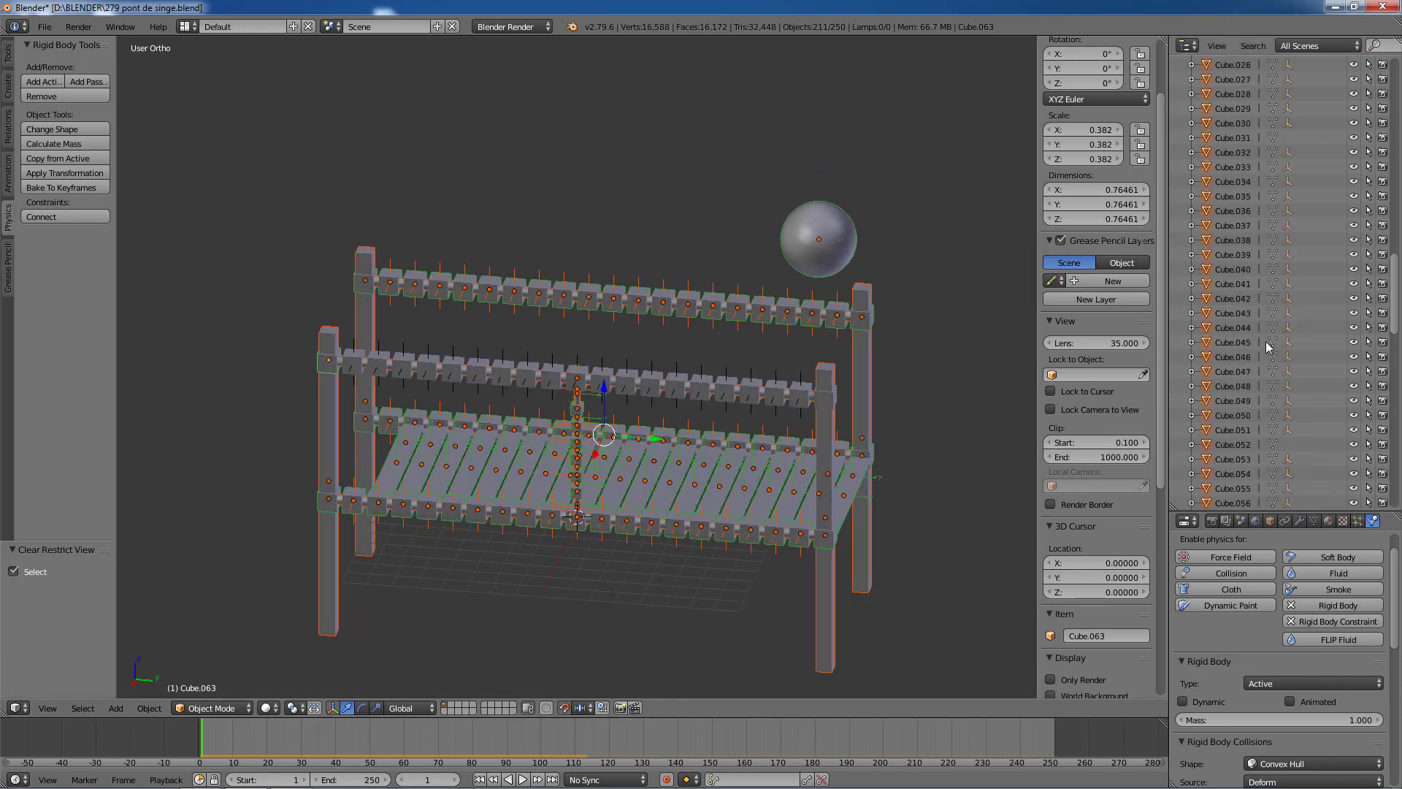
pyautogui.scroll(10, 1266, 345)
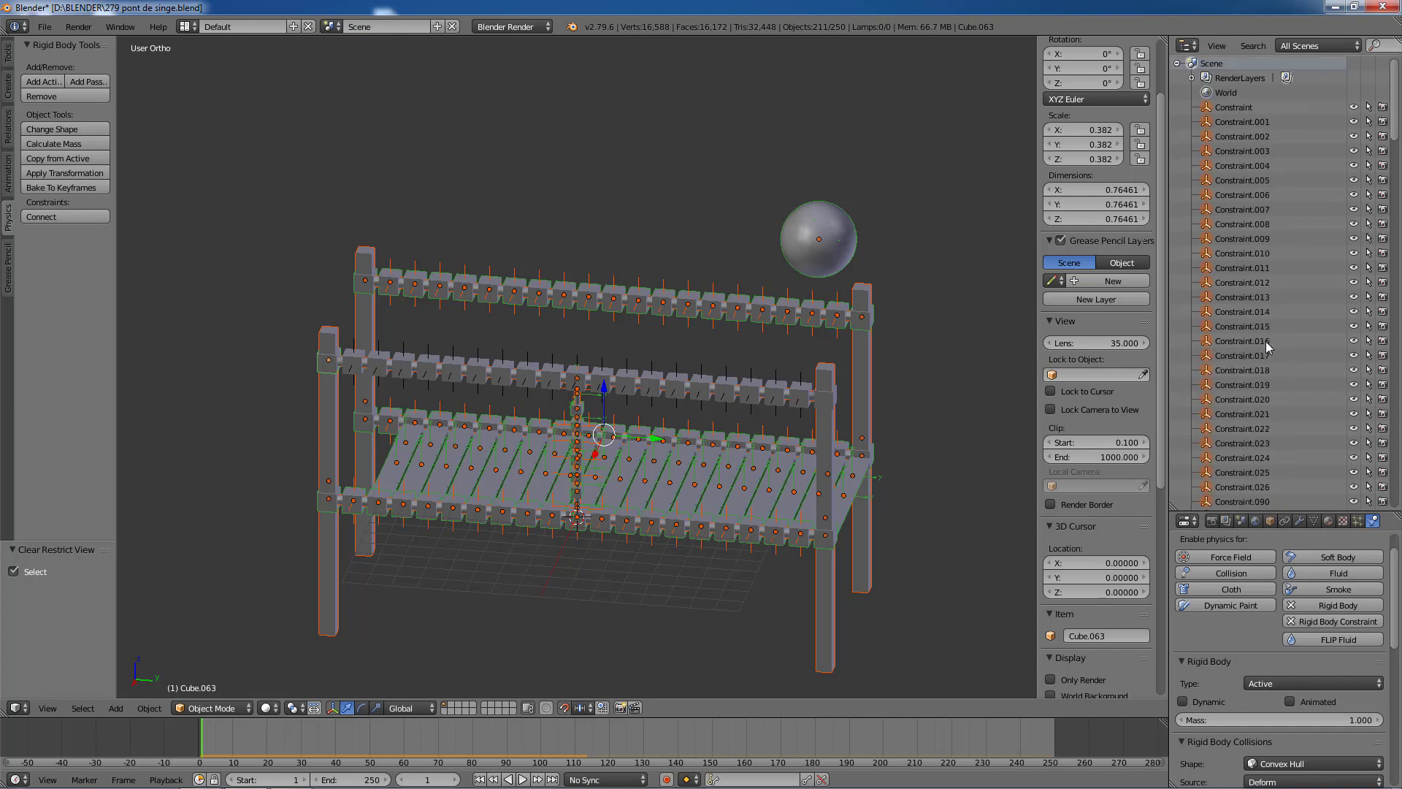
pyautogui.scroll(-8, 1264, 341)
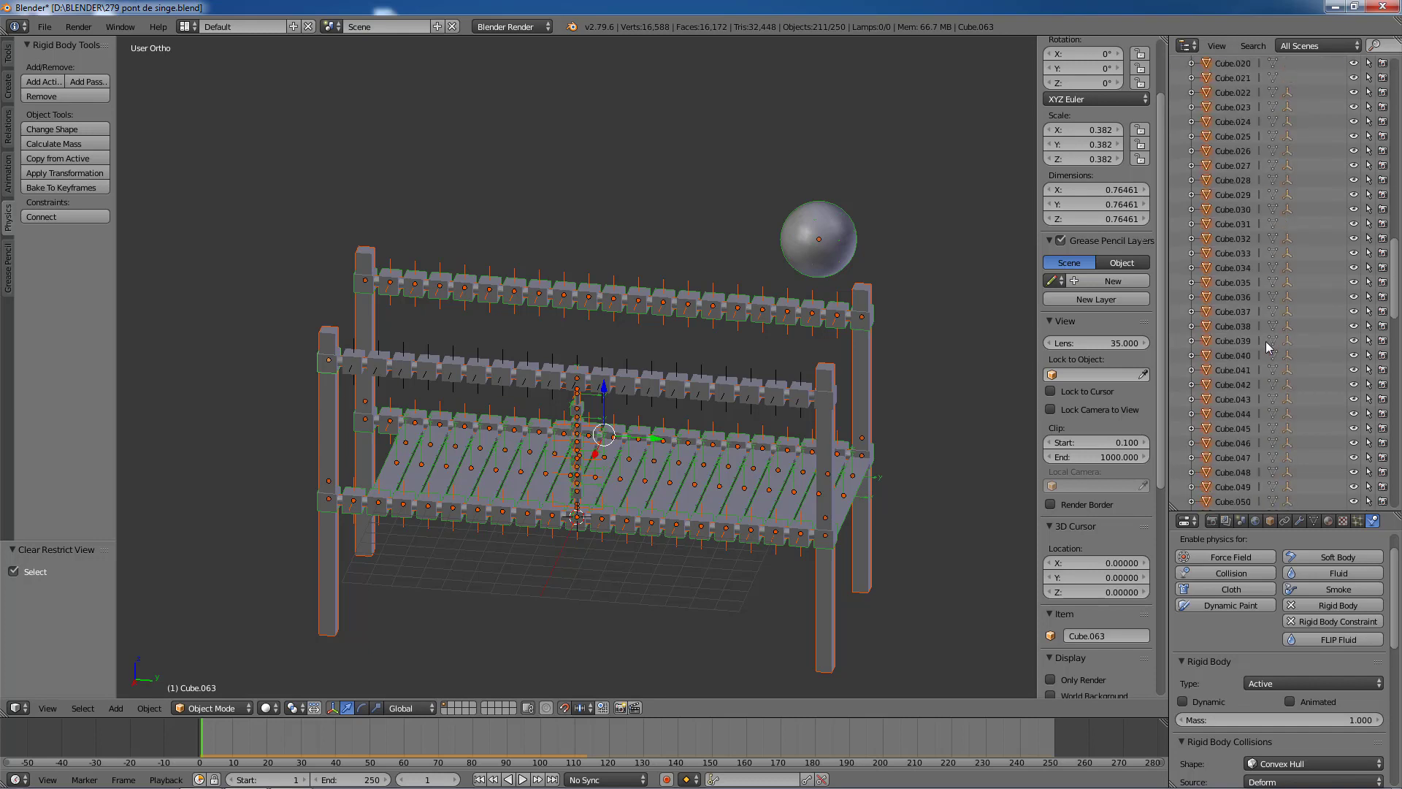
pyautogui.scroll(-15, 1265, 340)
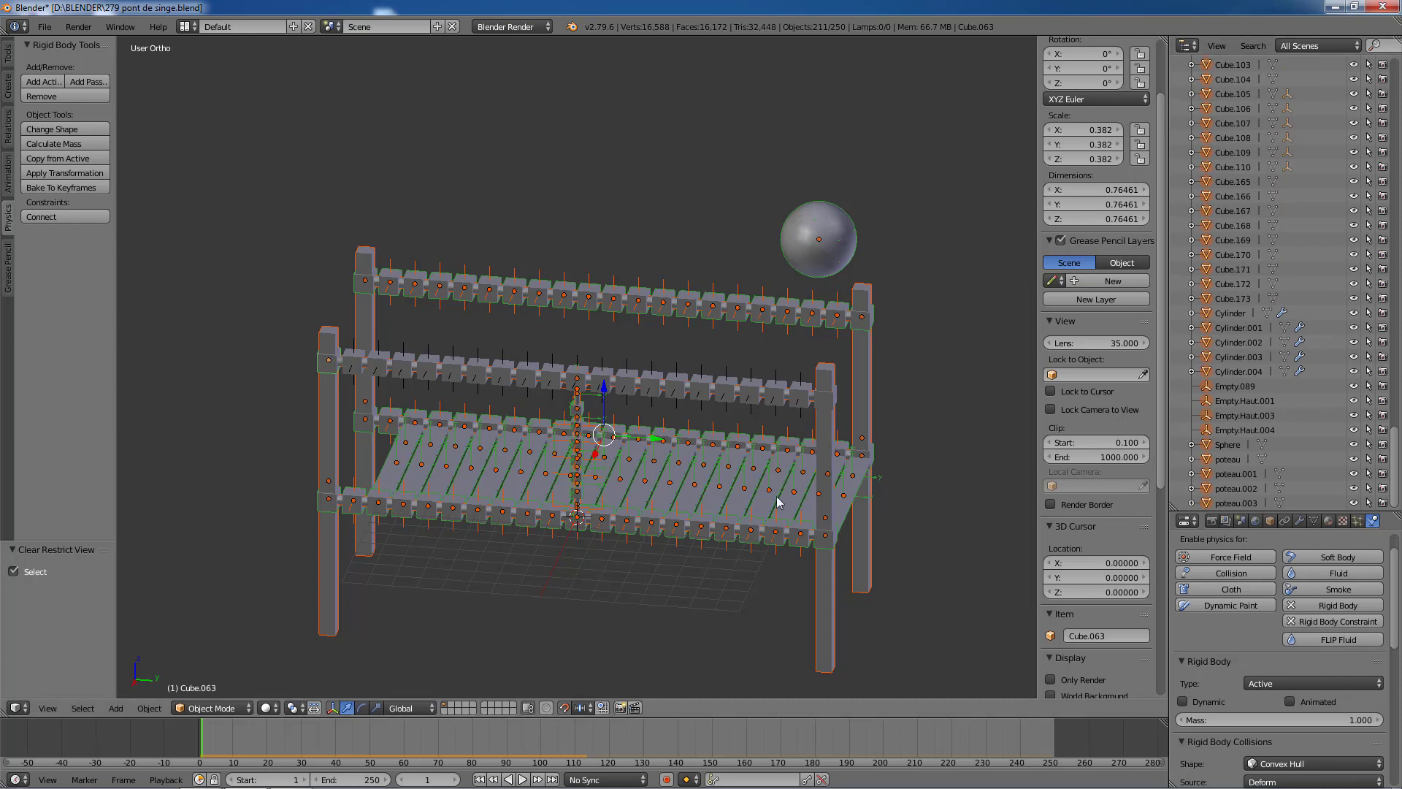
pyautogui.moveTo(724, 572); pyautogui.dragTo(827, 555, button='middle')
pyautogui.press('h')
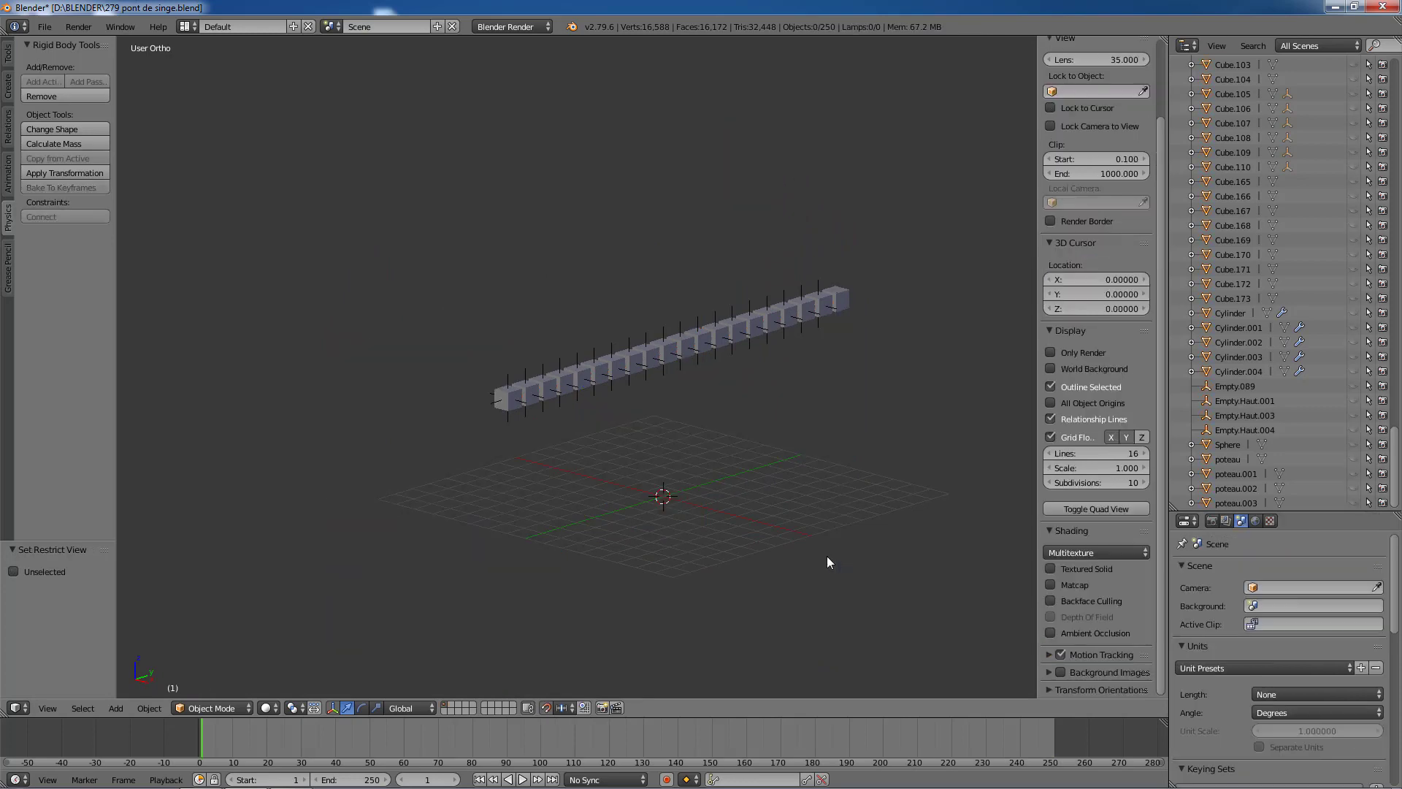
pyautogui.scroll(5, 813, 492)
pyautogui.scroll(-2, 826, 491)
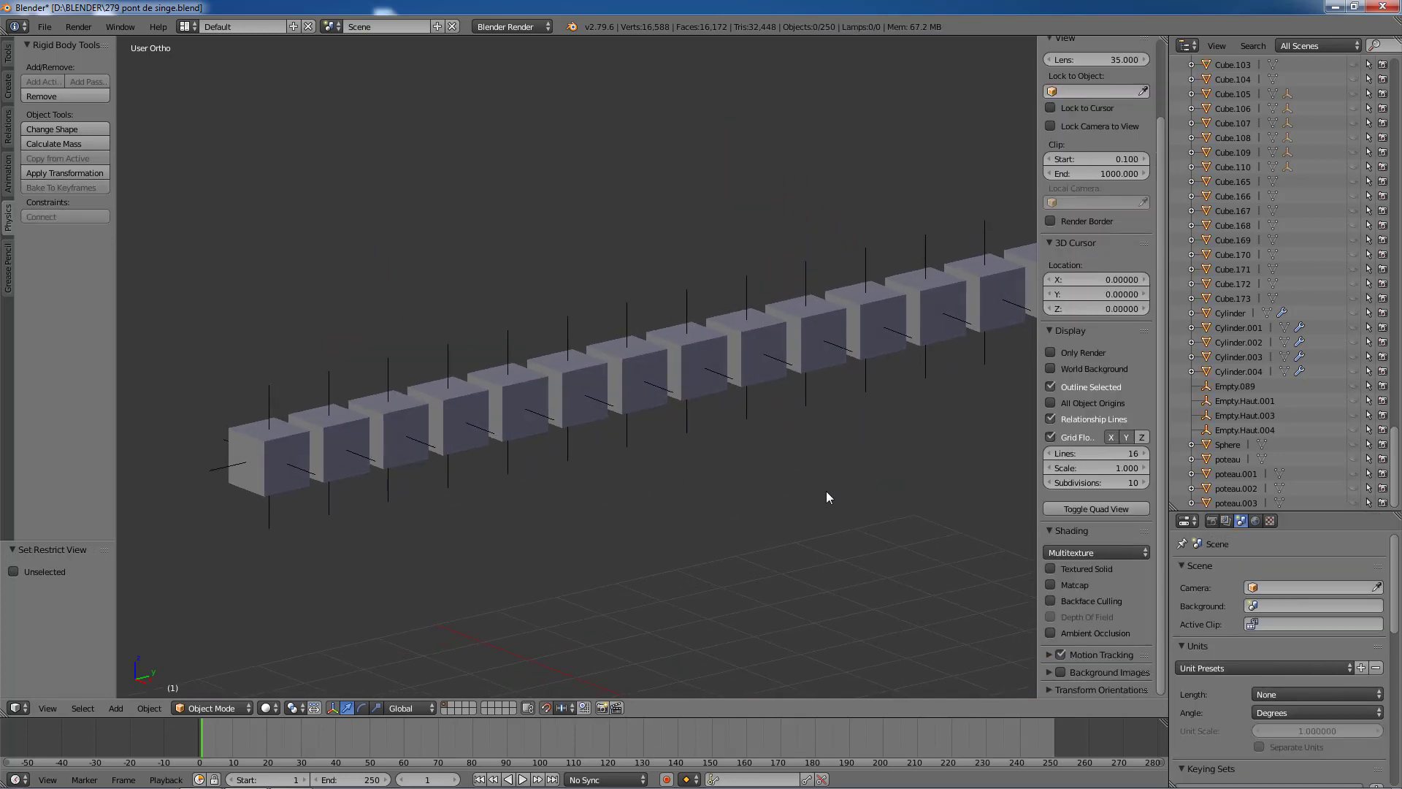
pyautogui.scroll(-3, 822, 489)
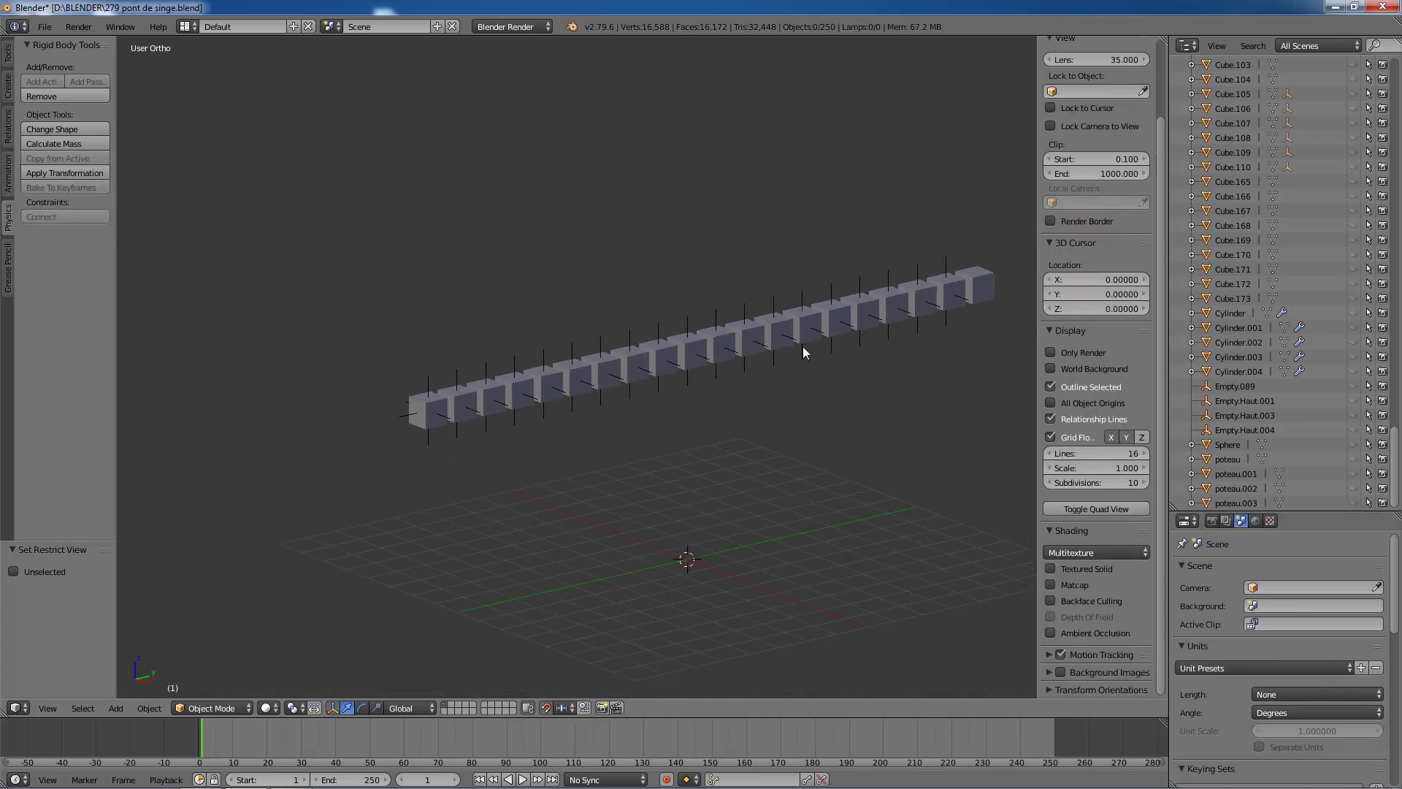
pyautogui.moveTo(462, 354); pyautogui.dragTo(362, 352, button='middle')
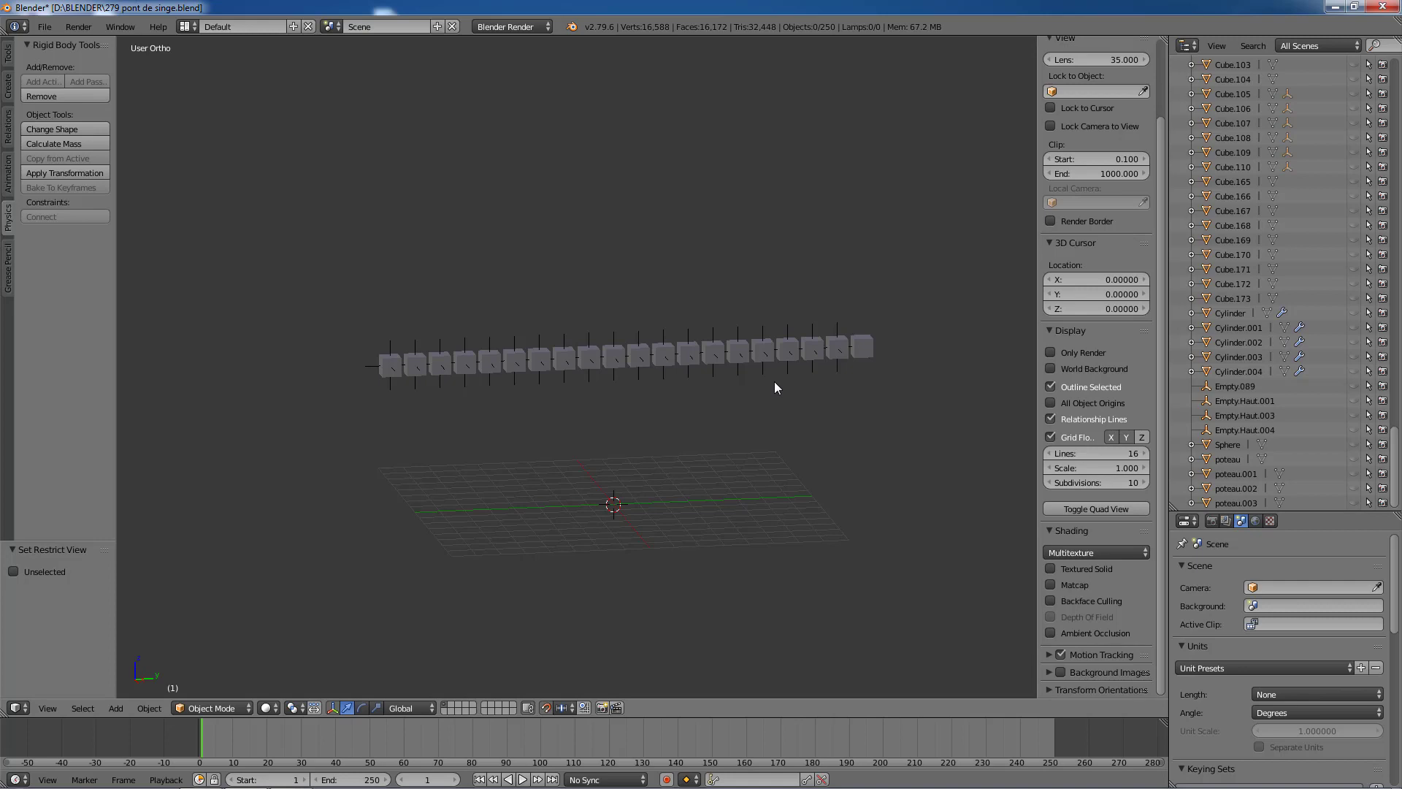
# Step: Reveal all hidden objects and select only the long cylinder running through the nearer upper cube chain
pyautogui.hotkey('alt', 'h')
pyautogui.scroll(4, 777, 372)
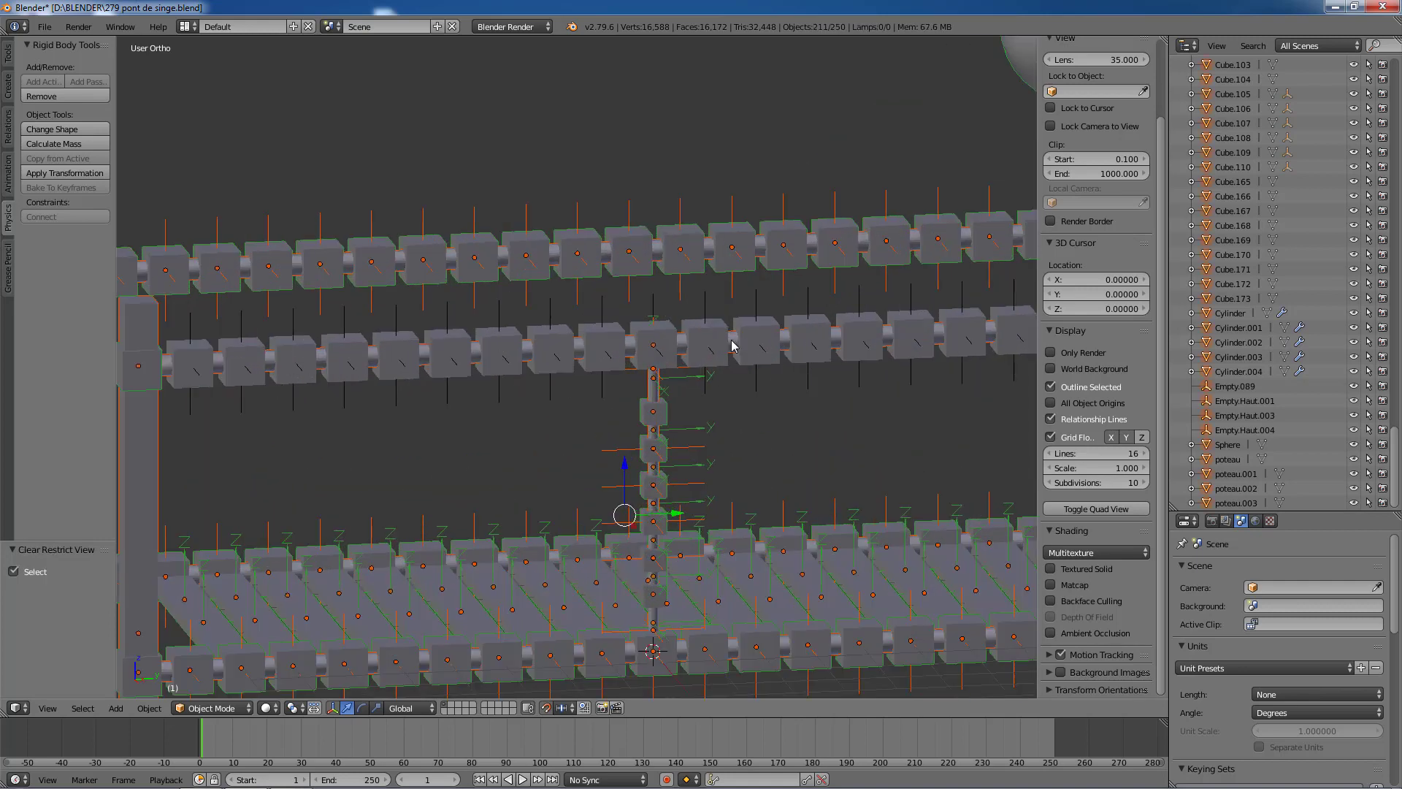
pyautogui.keyDown('shift'); pyautogui.rightClick(733, 345); pyautogui.keyUp('shift')
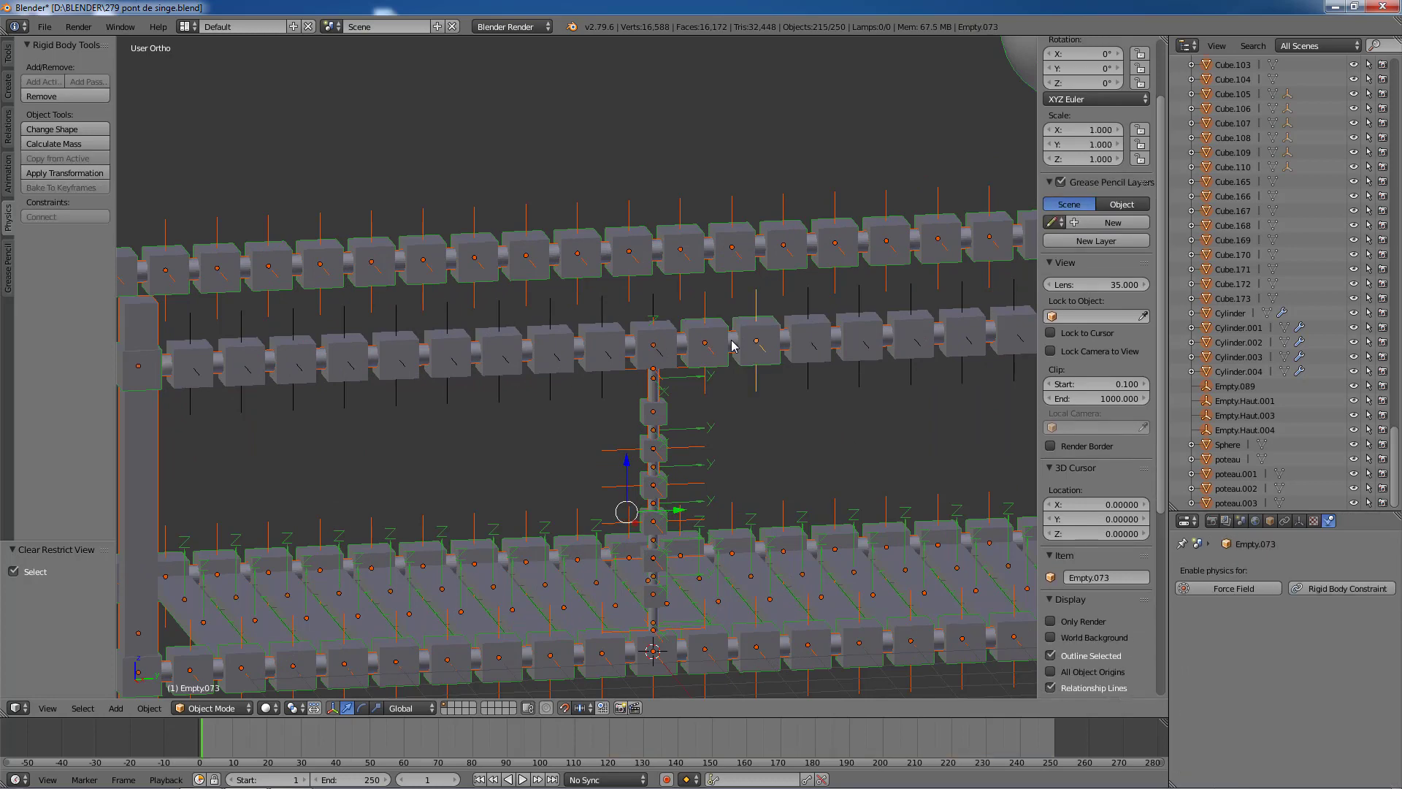
pyautogui.keyDown('shift'); pyautogui.rightClick(732, 346); pyautogui.keyUp('shift')
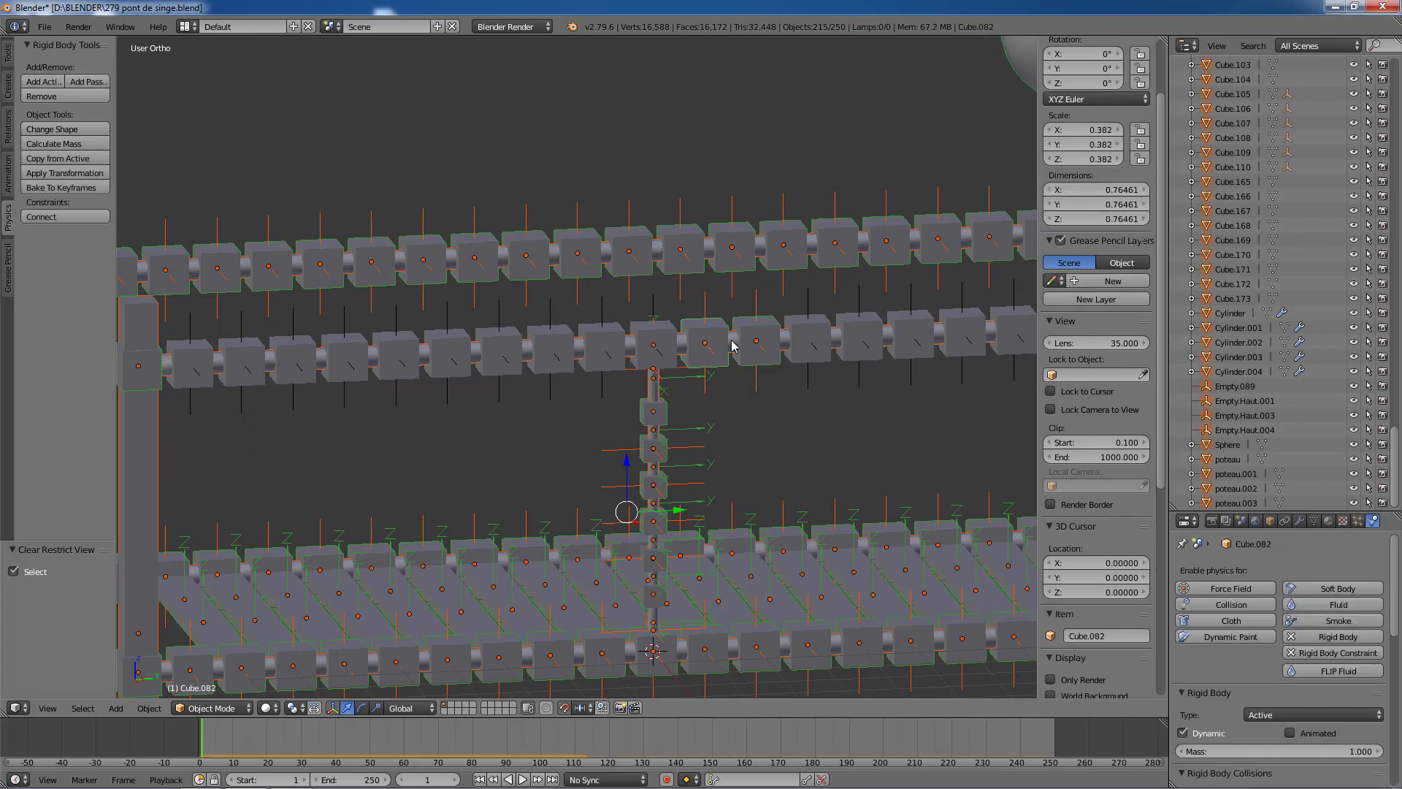
pyautogui.rightClick(732, 346)
pyautogui.rightClick(733, 346)
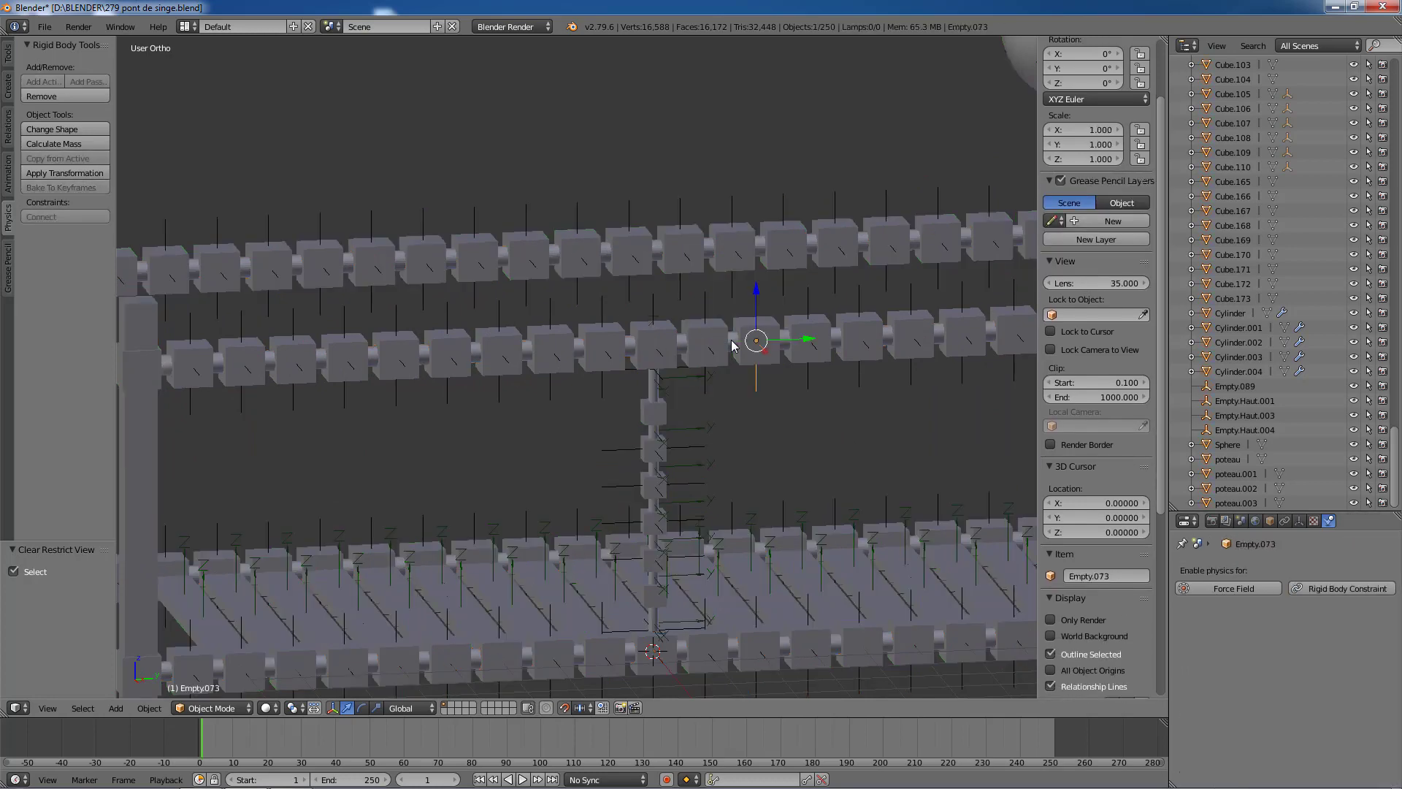
pyautogui.rightClick(733, 345)
pyautogui.press('Home')
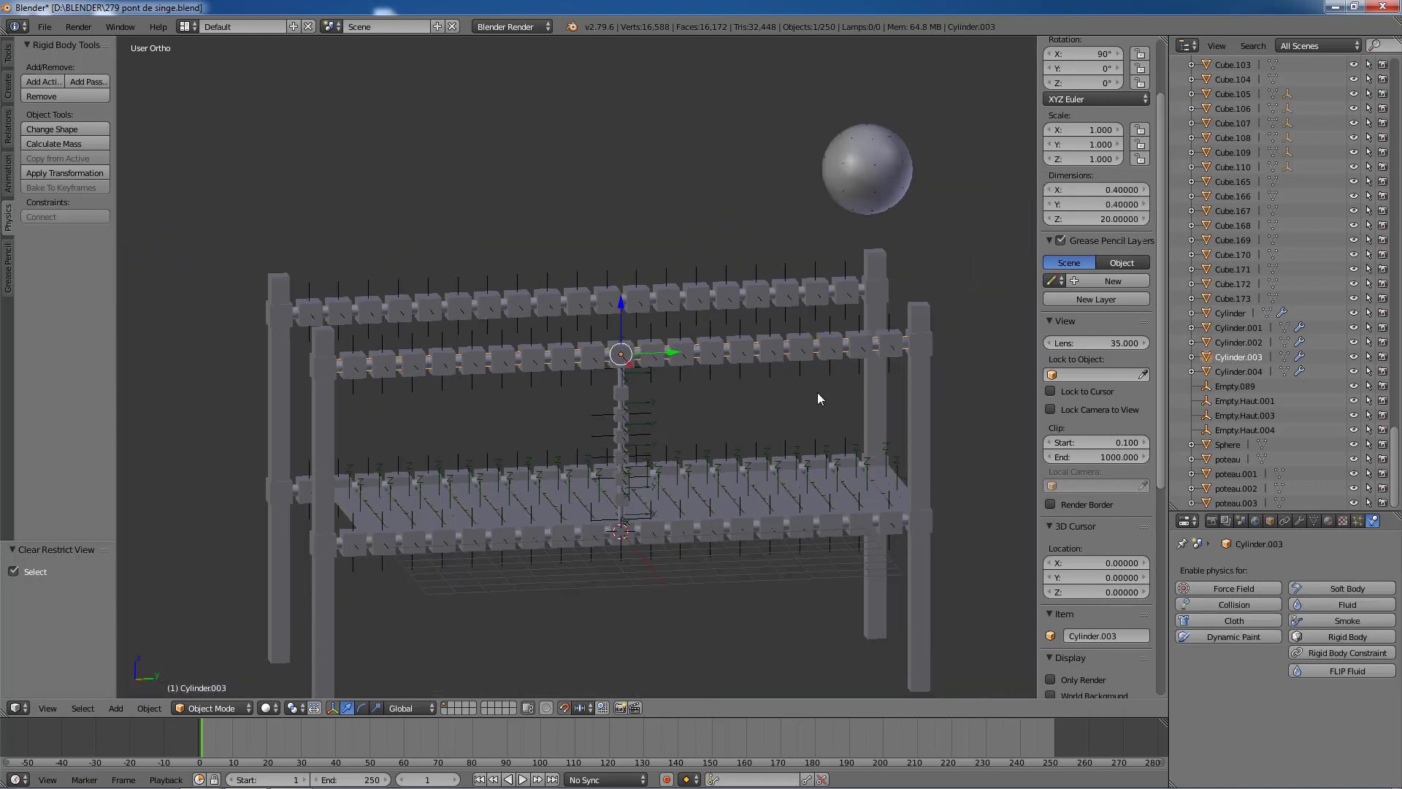
# Step: Rename the selected cylinder, Cylinder.003, as "cable" in the Outliner
pyautogui.doubleClick(1246, 357)
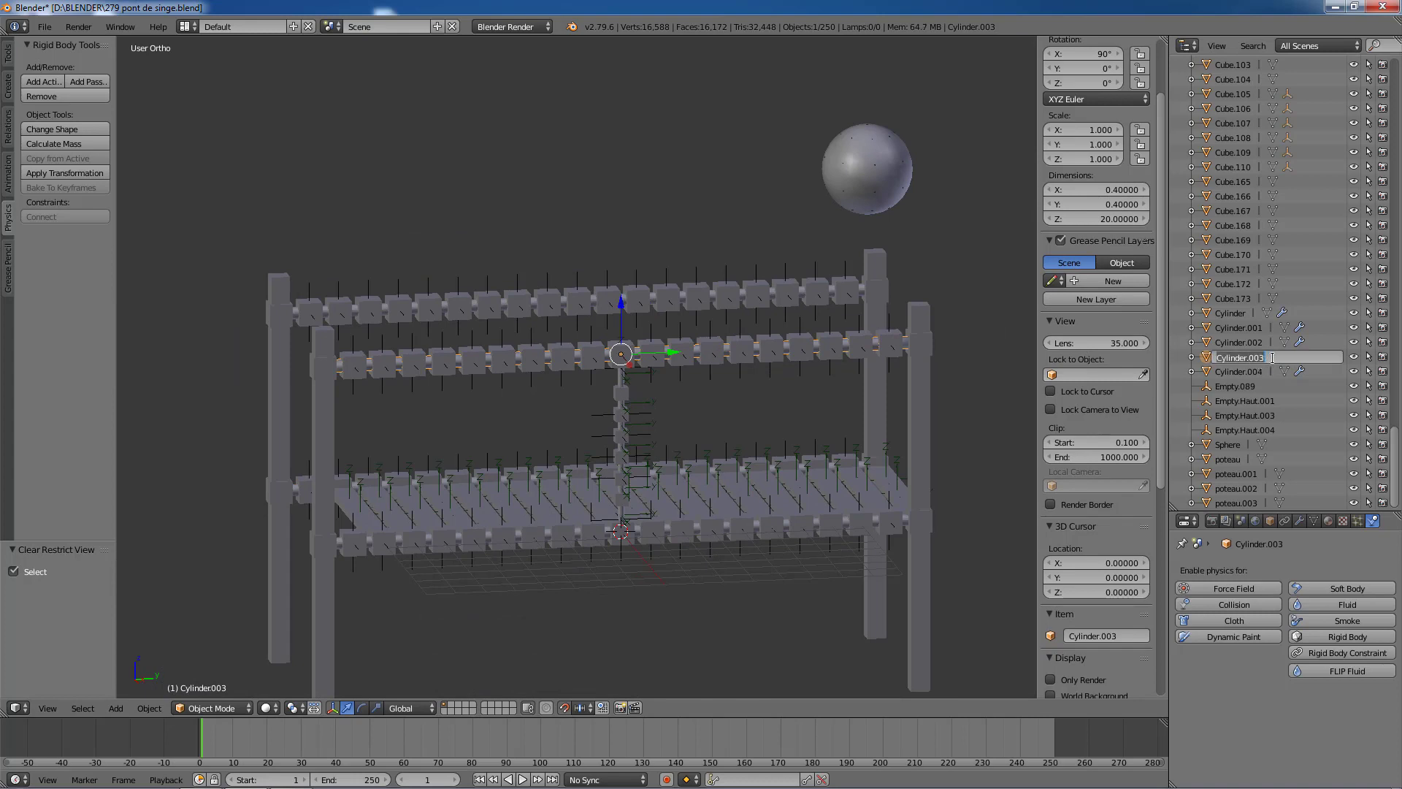
pyautogui.write('c')
pyautogui.press('Return')
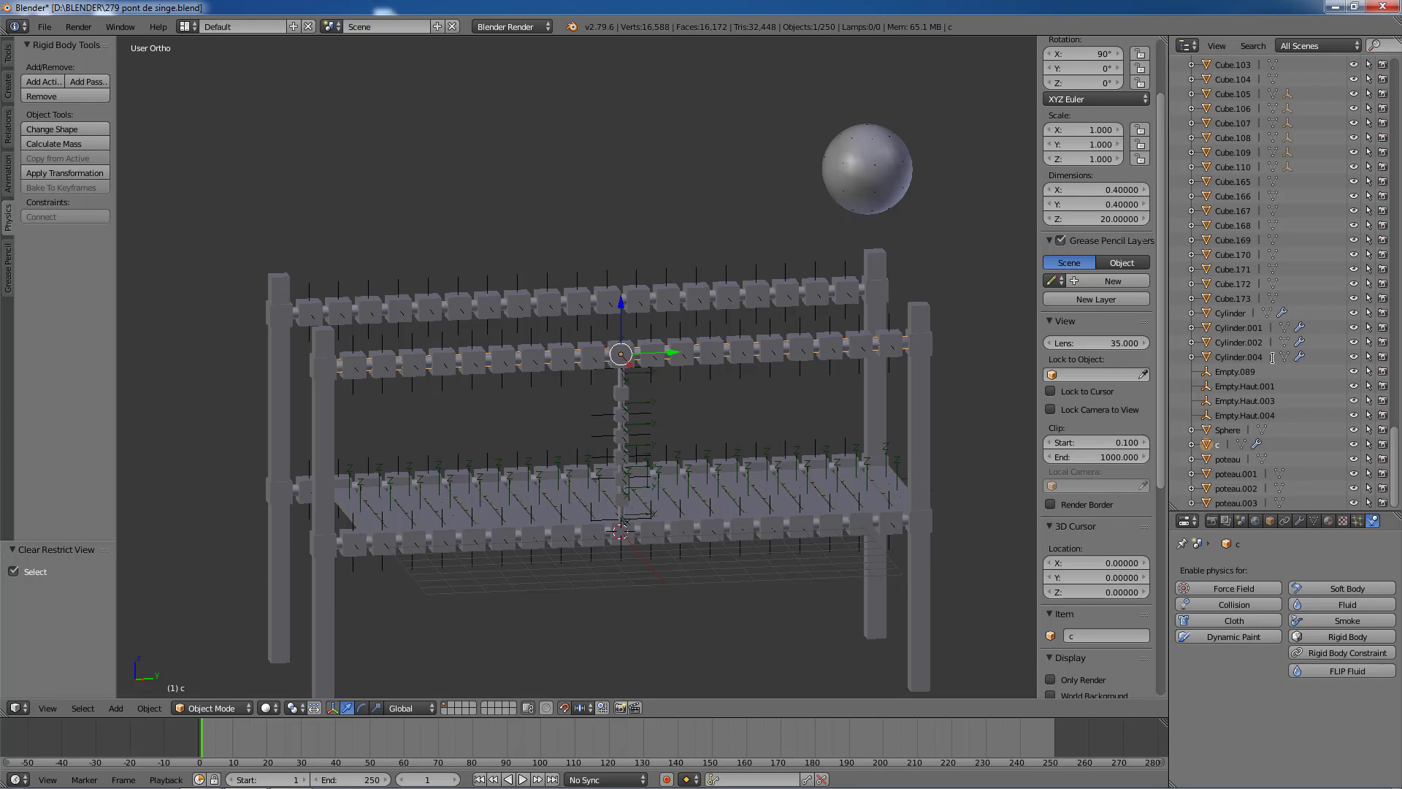
pyautogui.doubleClick(1219, 444)
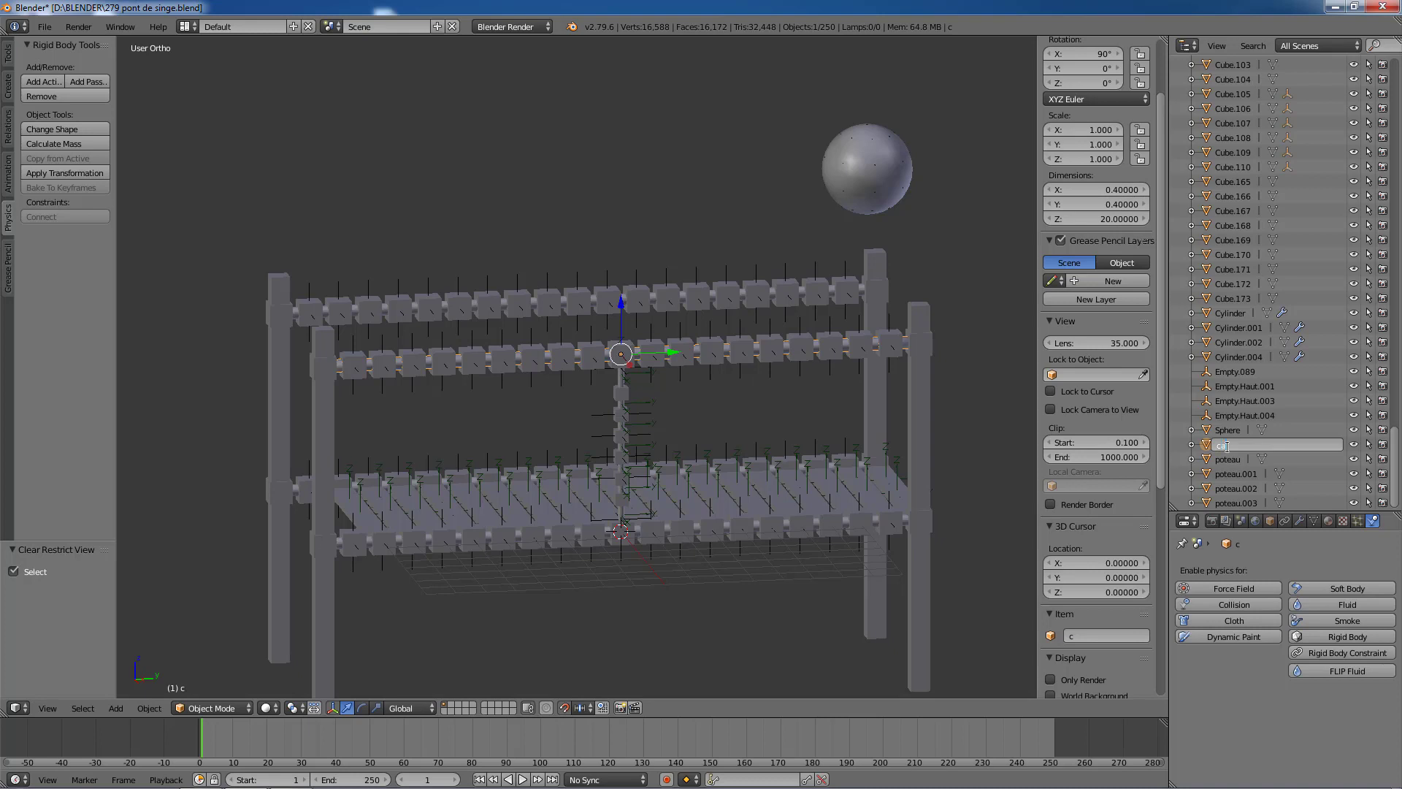
pyautogui.write('cable')
pyautogui.press('Return')
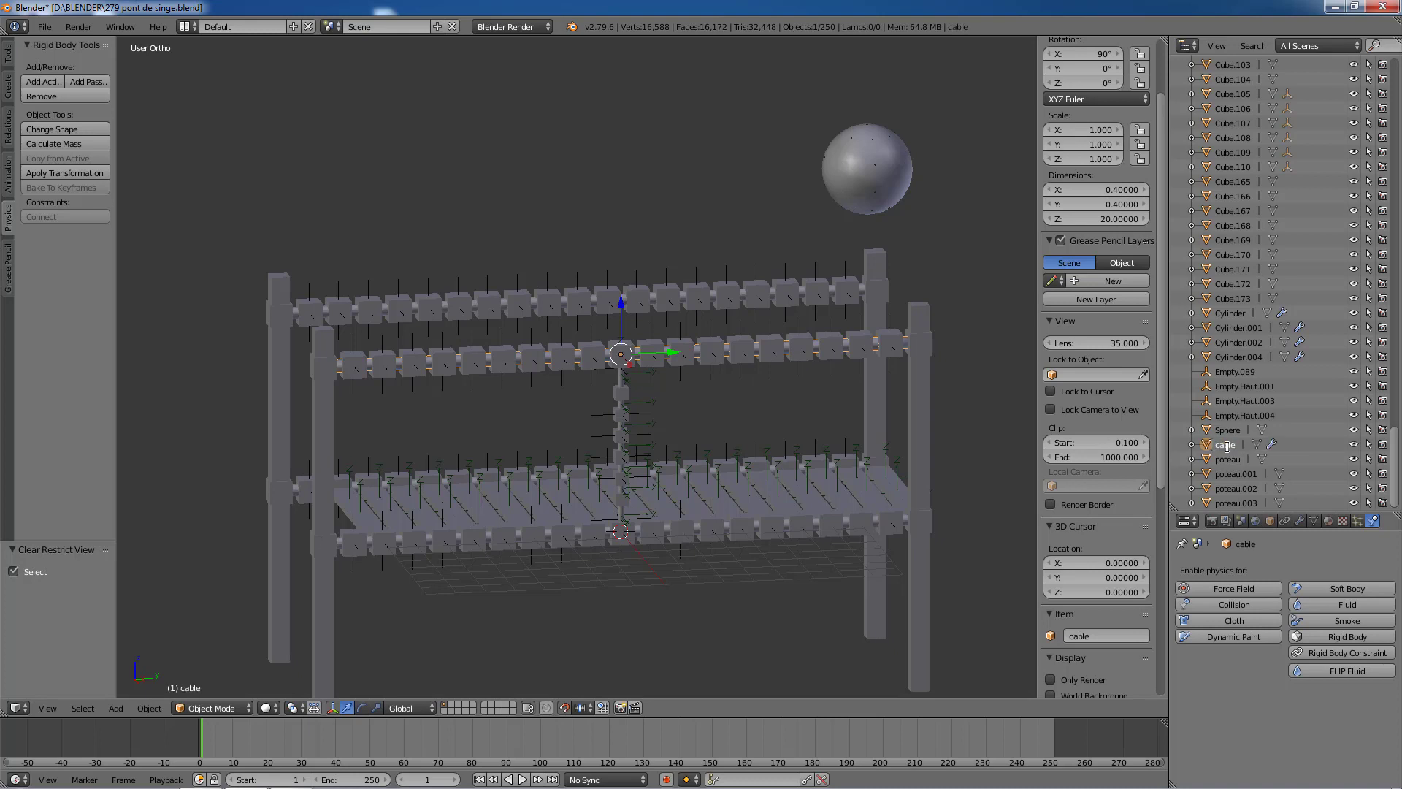
# Step: Box-select the negative X side of the bridge with its posts, planks and sphere, and hide the selection
pyautogui.moveTo(869, 454); pyautogui.dragTo(831, 458, button='middle')
pyautogui.scroll(2, 795, 457)
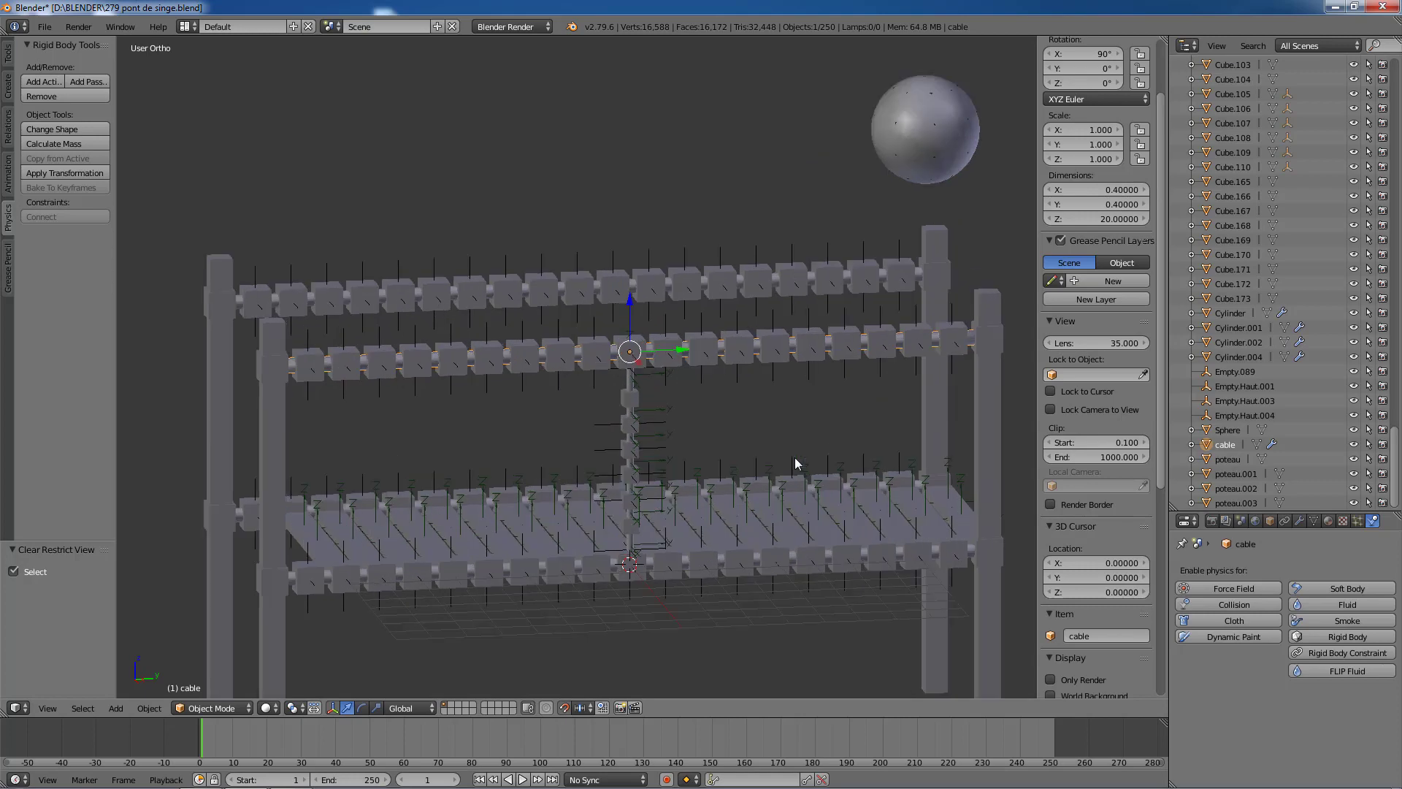
pyautogui.press('KP_3')
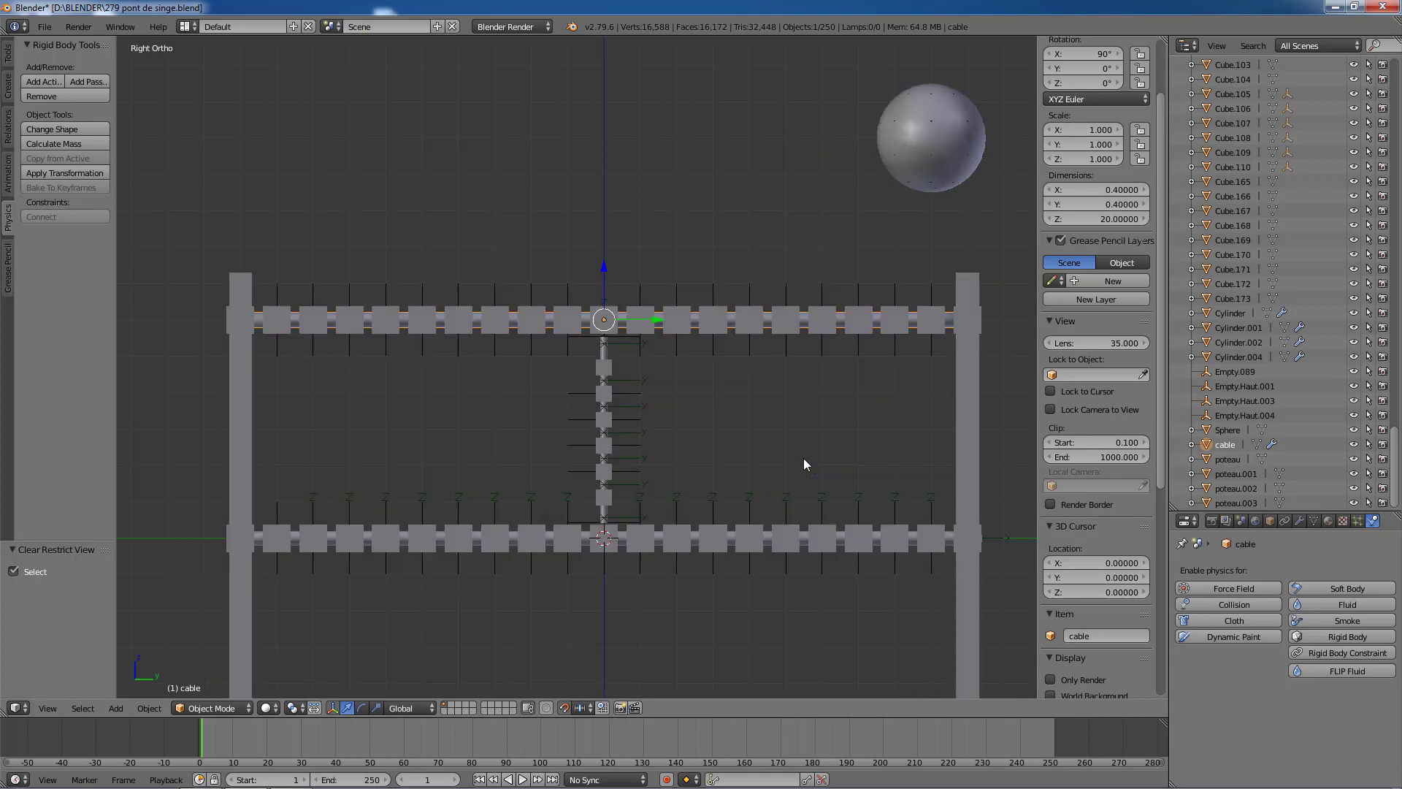
pyautogui.scroll(-2, 803, 458)
pyautogui.moveTo(803, 459); pyautogui.dragTo(838, 504, button='middle')
pyautogui.press('b')
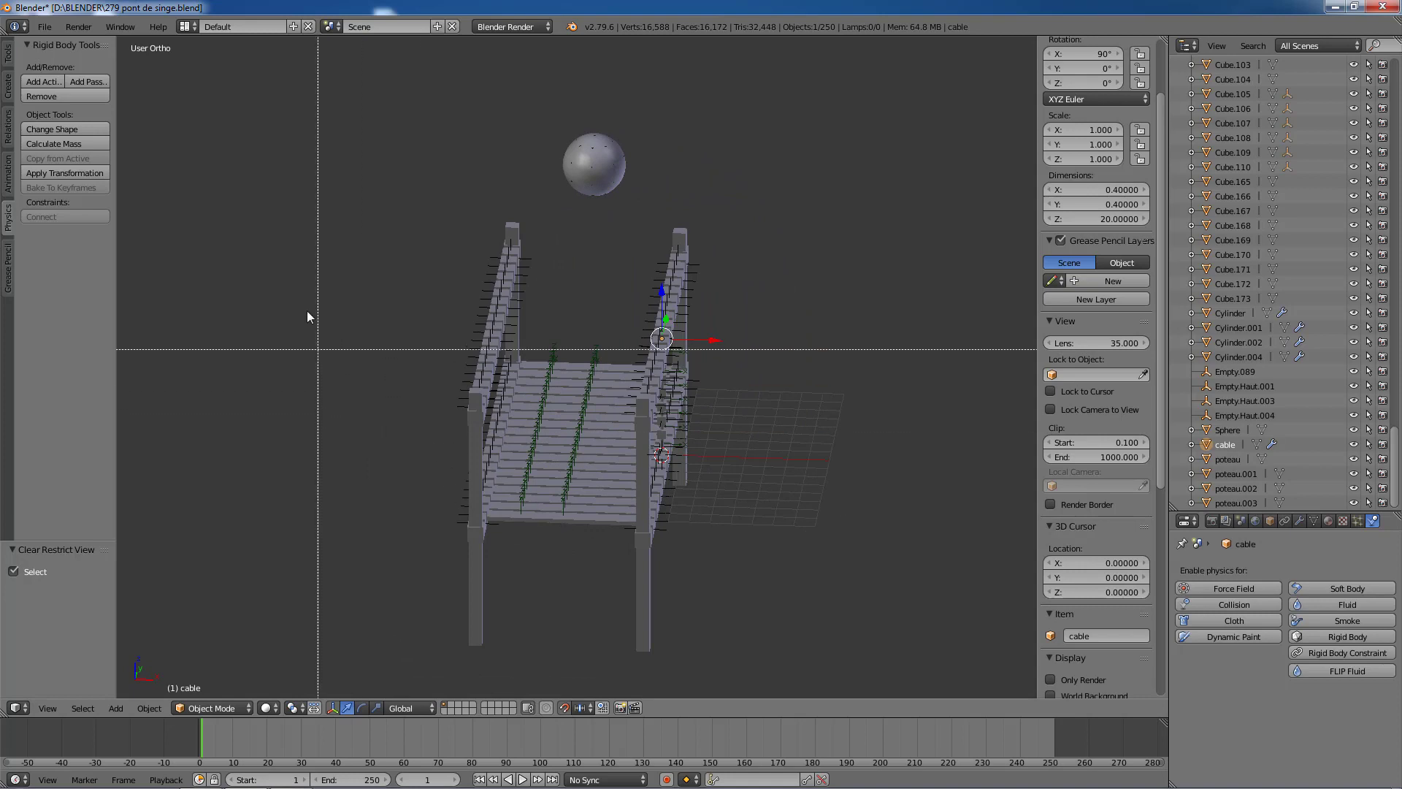
pyautogui.moveTo(357, 199); pyautogui.dragTo(593, 676)
pyautogui.press('h')
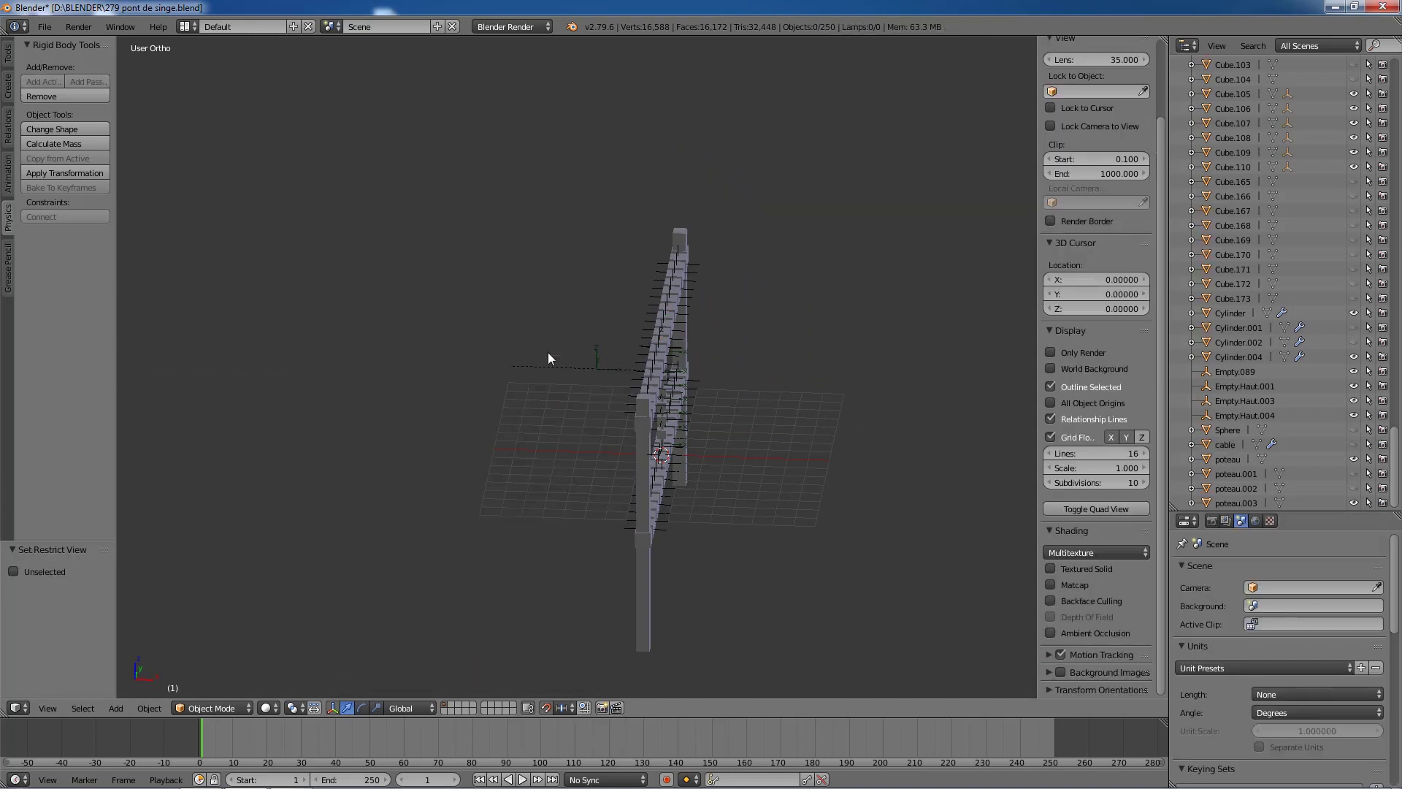
# Step: Box-select the remaining posts, lower cube chain and vertical chain beneath the upper chain, and hide them
pyautogui.moveTo(705, 506); pyautogui.dragTo(577, 470, button='middle')
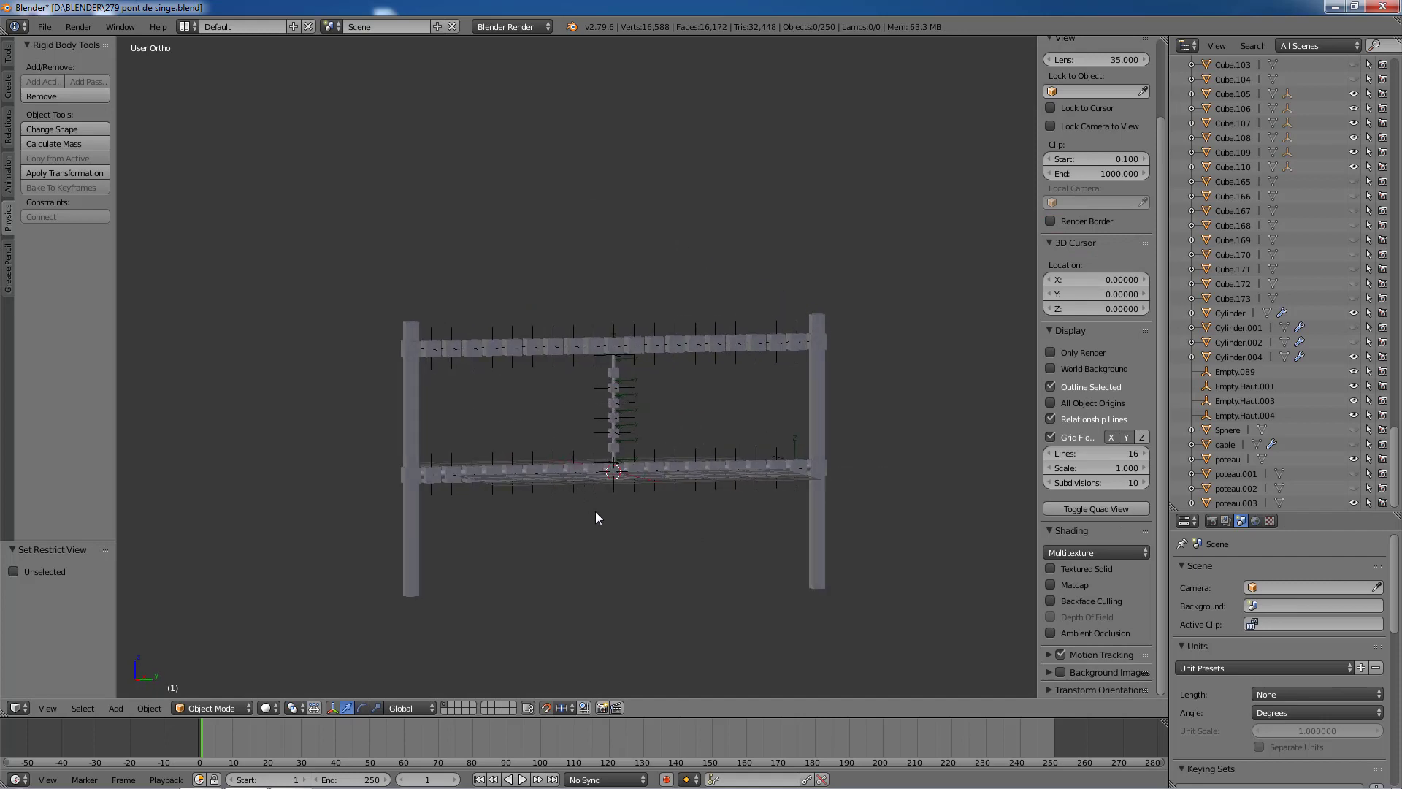
pyautogui.press('b')
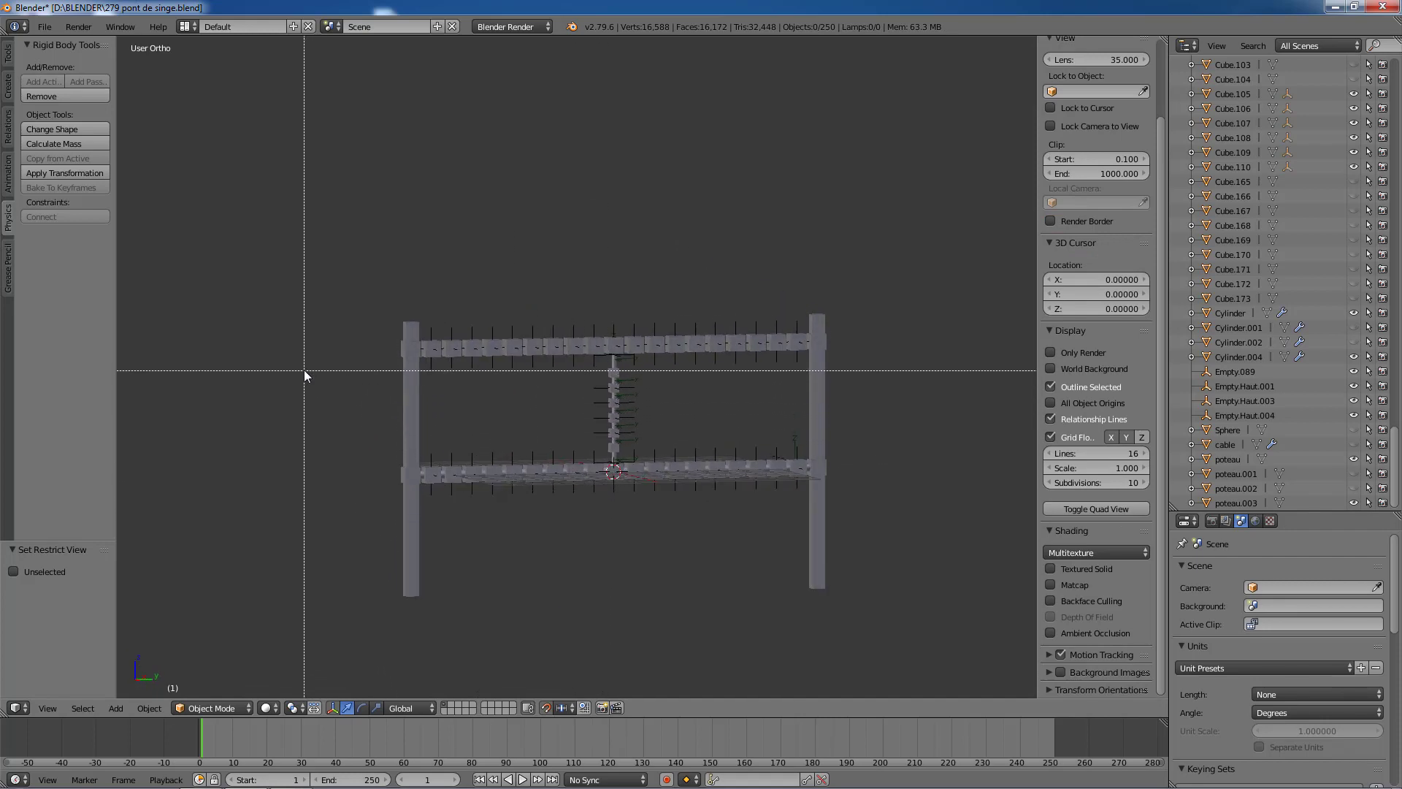
pyautogui.moveTo(304, 370); pyautogui.dragTo(913, 619)
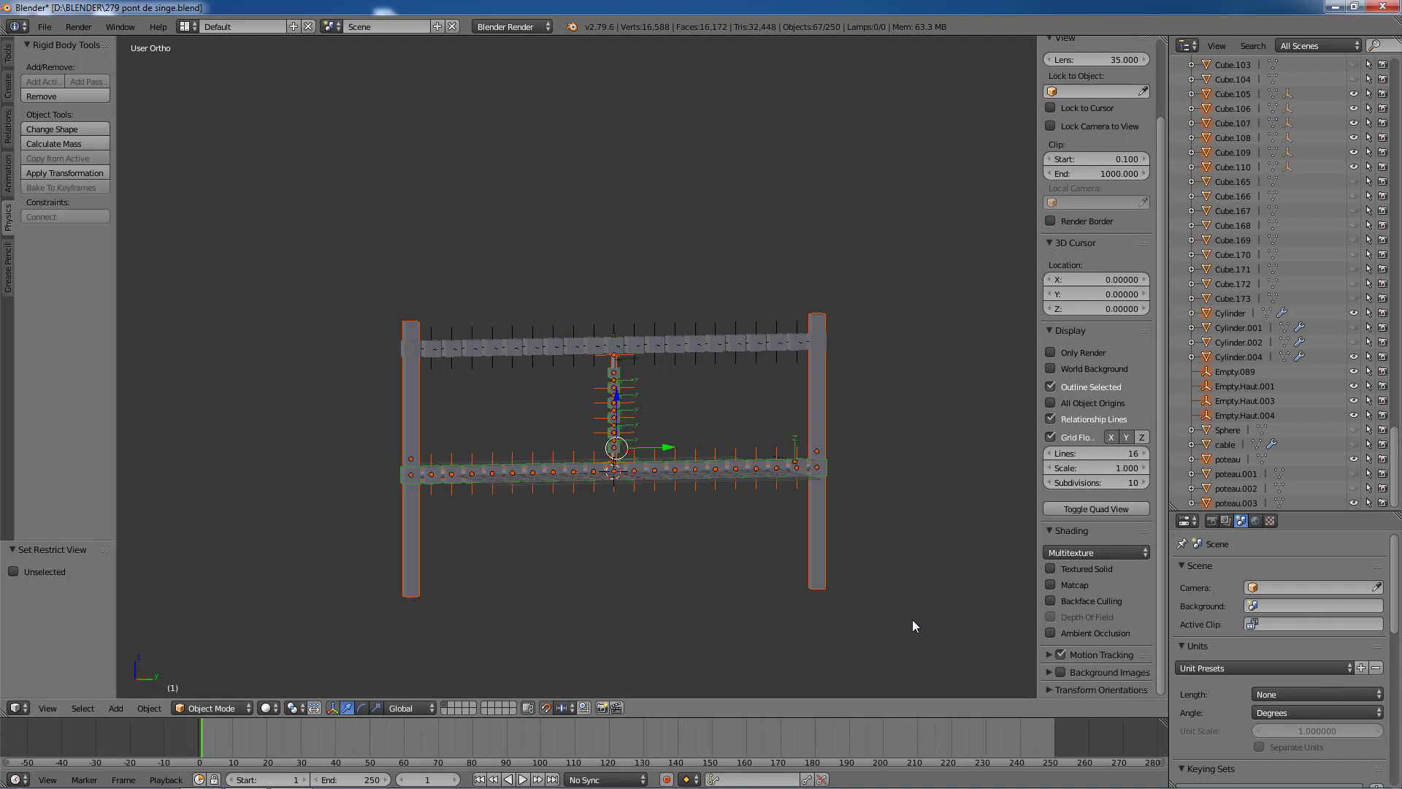
pyautogui.press('h')
pyautogui.scroll(5, 839, 567)
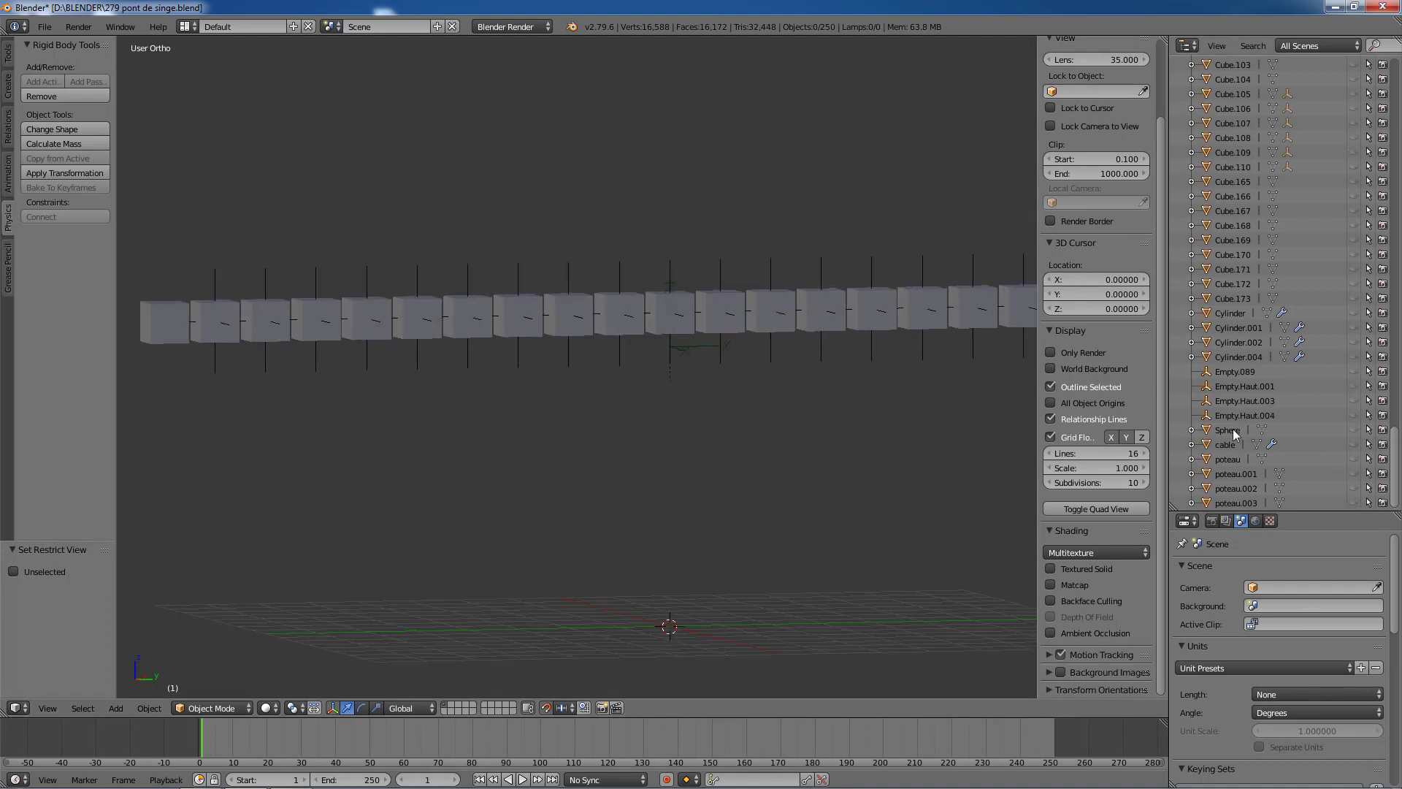
# Step: Unhide the cable object and display it with the cube chain in wireframe from the right orthographic view
pyautogui.click(1352, 443)
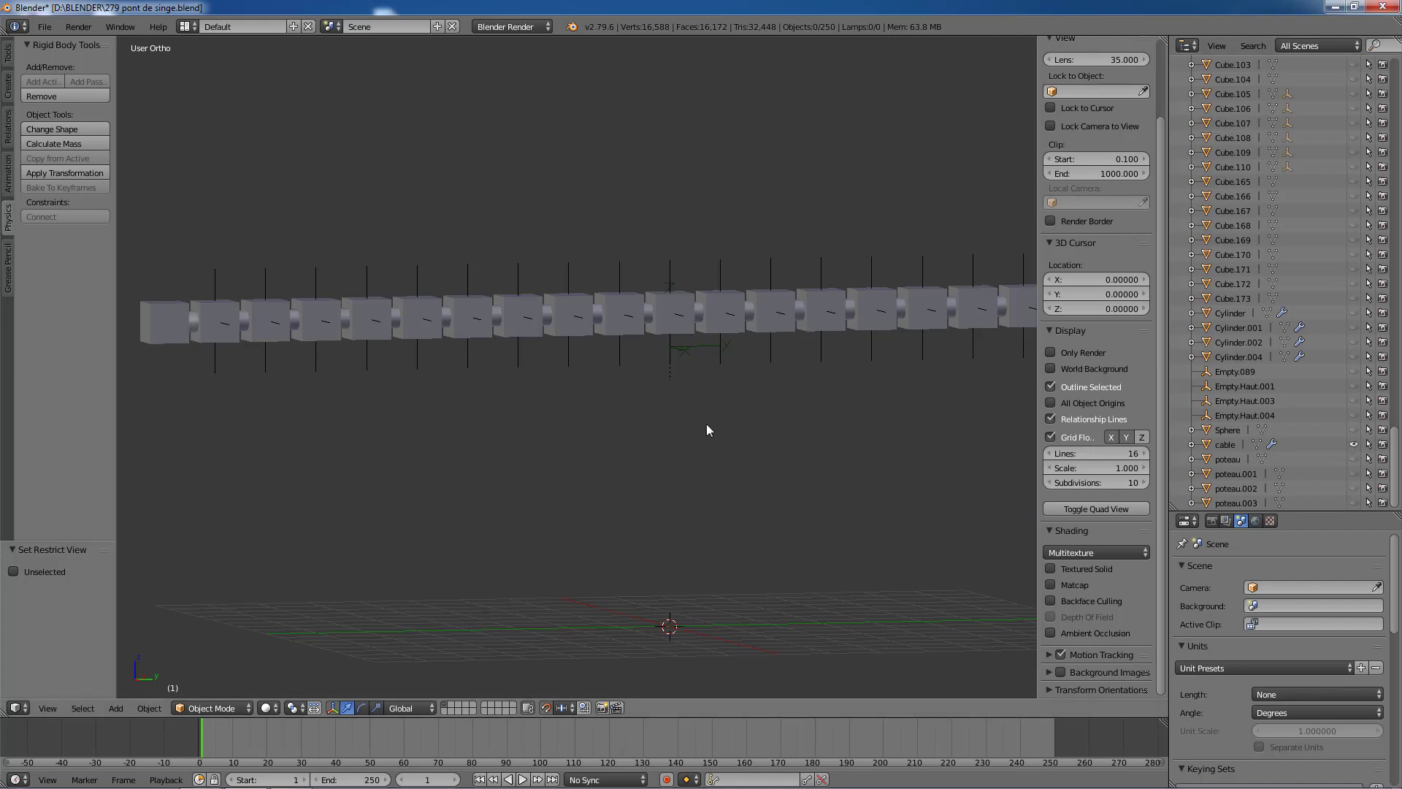
pyautogui.scroll(-2, 706, 423)
pyautogui.scroll(-2, 765, 421)
pyautogui.press('KP_3')
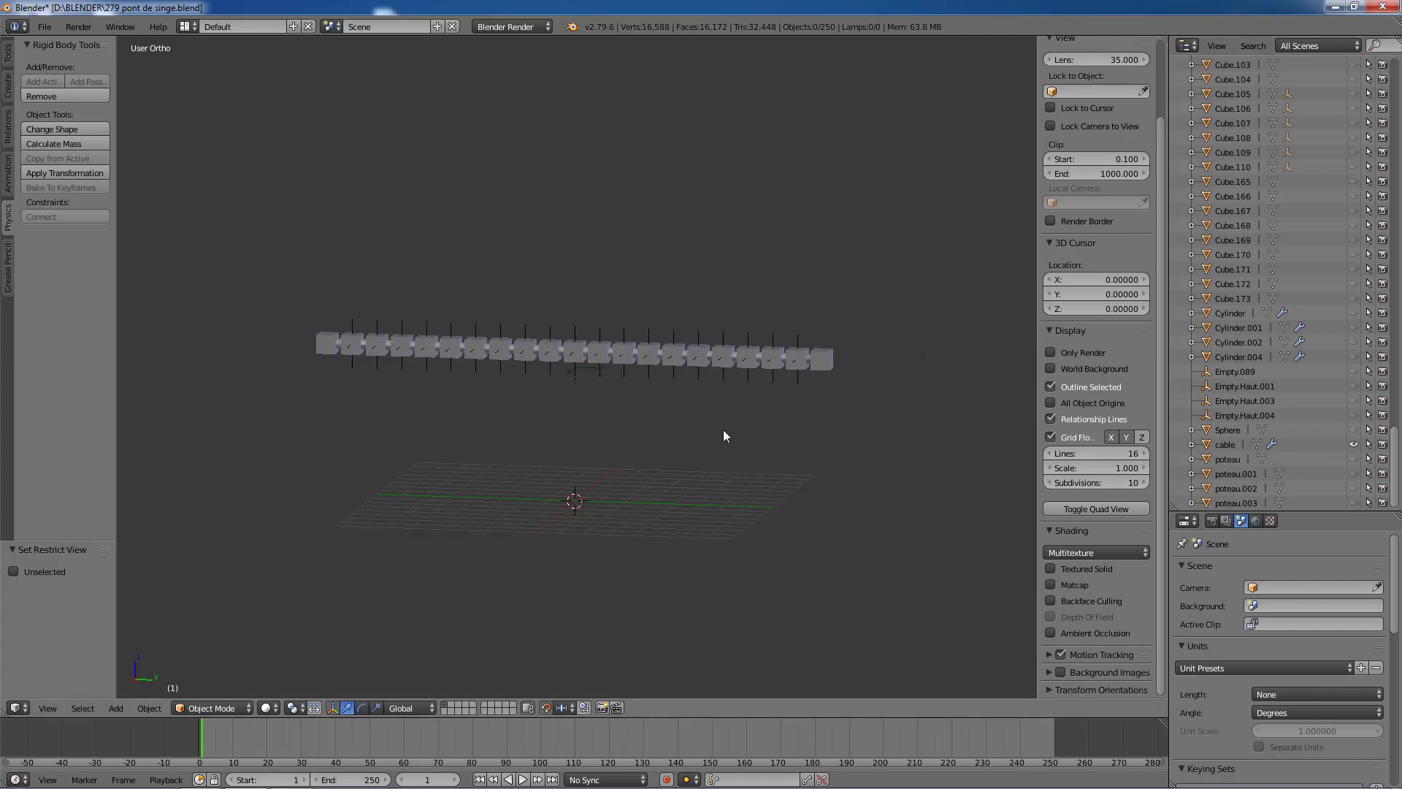
pyautogui.scroll(3, 705, 411)
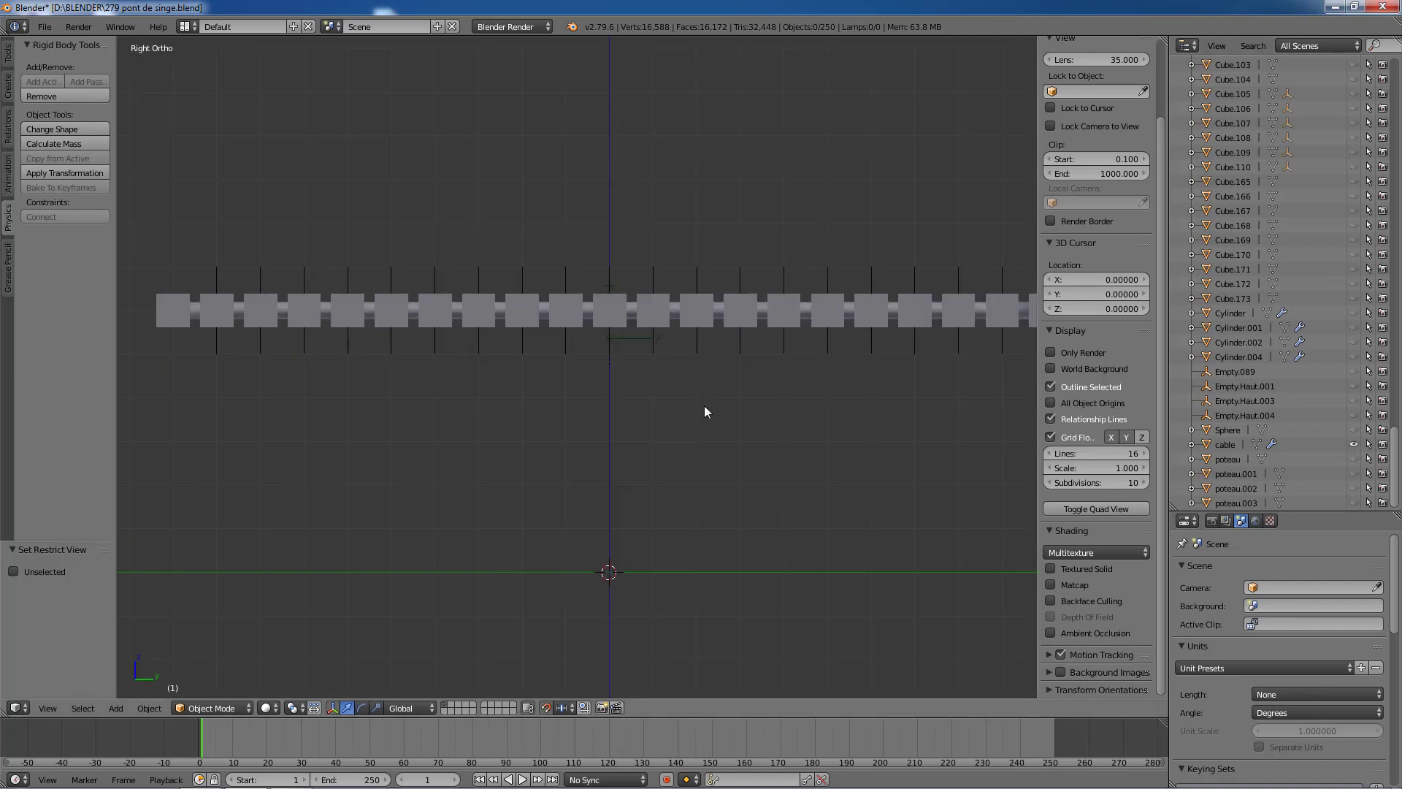
pyautogui.press('z')
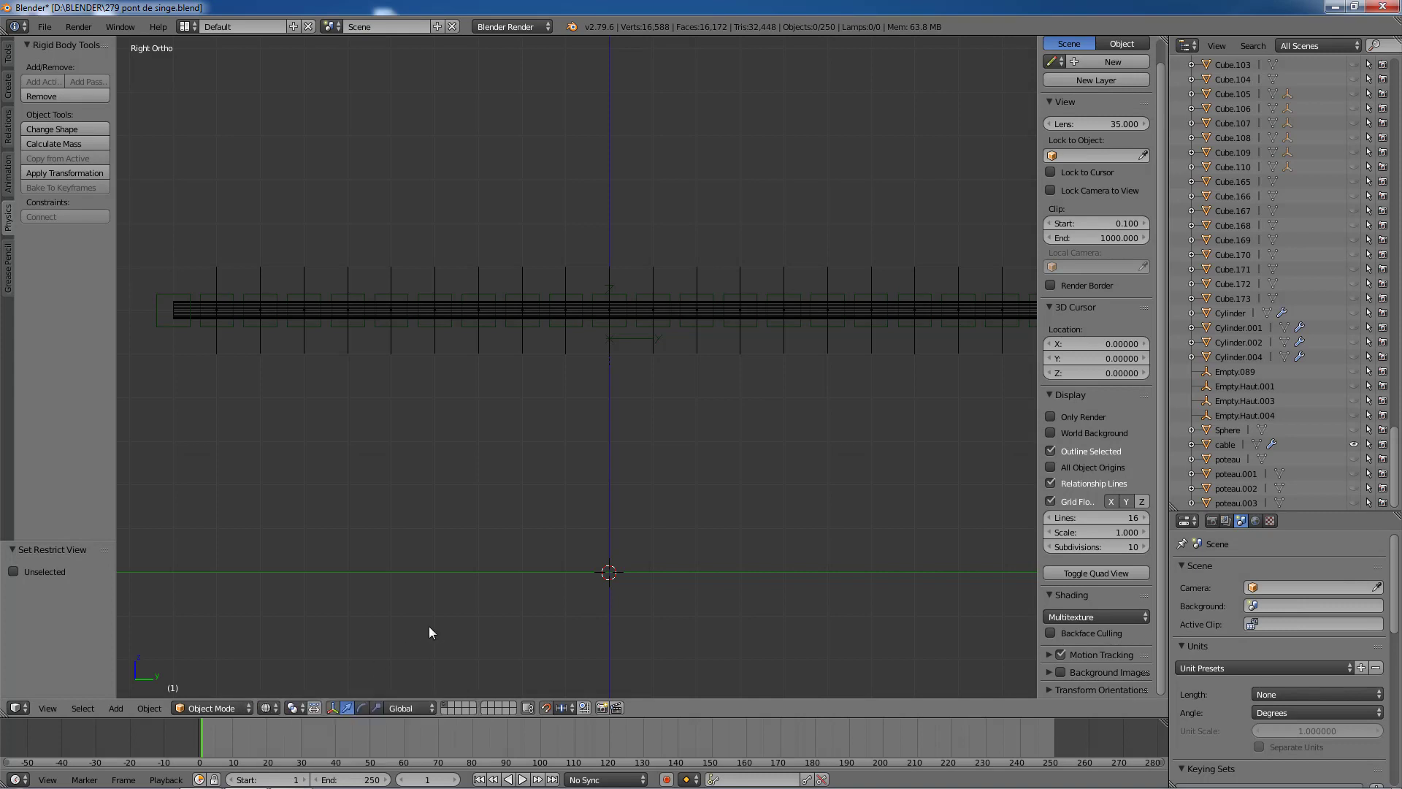
pyautogui.scroll(3, 614, 384)
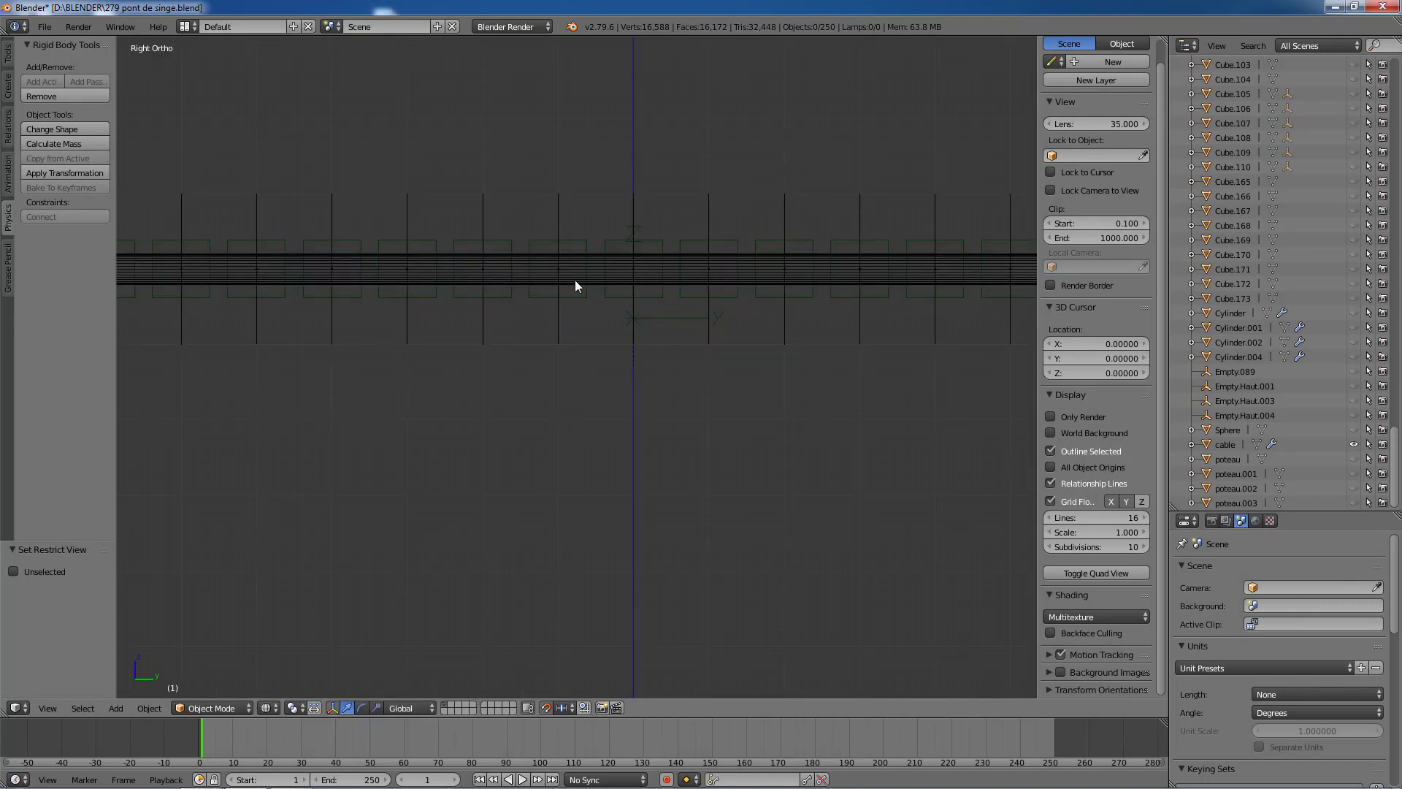
# Step: Examine the evenly spaced edge loops of the cable mesh against the cube chain in Edit Mode
pyautogui.rightClick(598, 274)
pyautogui.press('Tab')
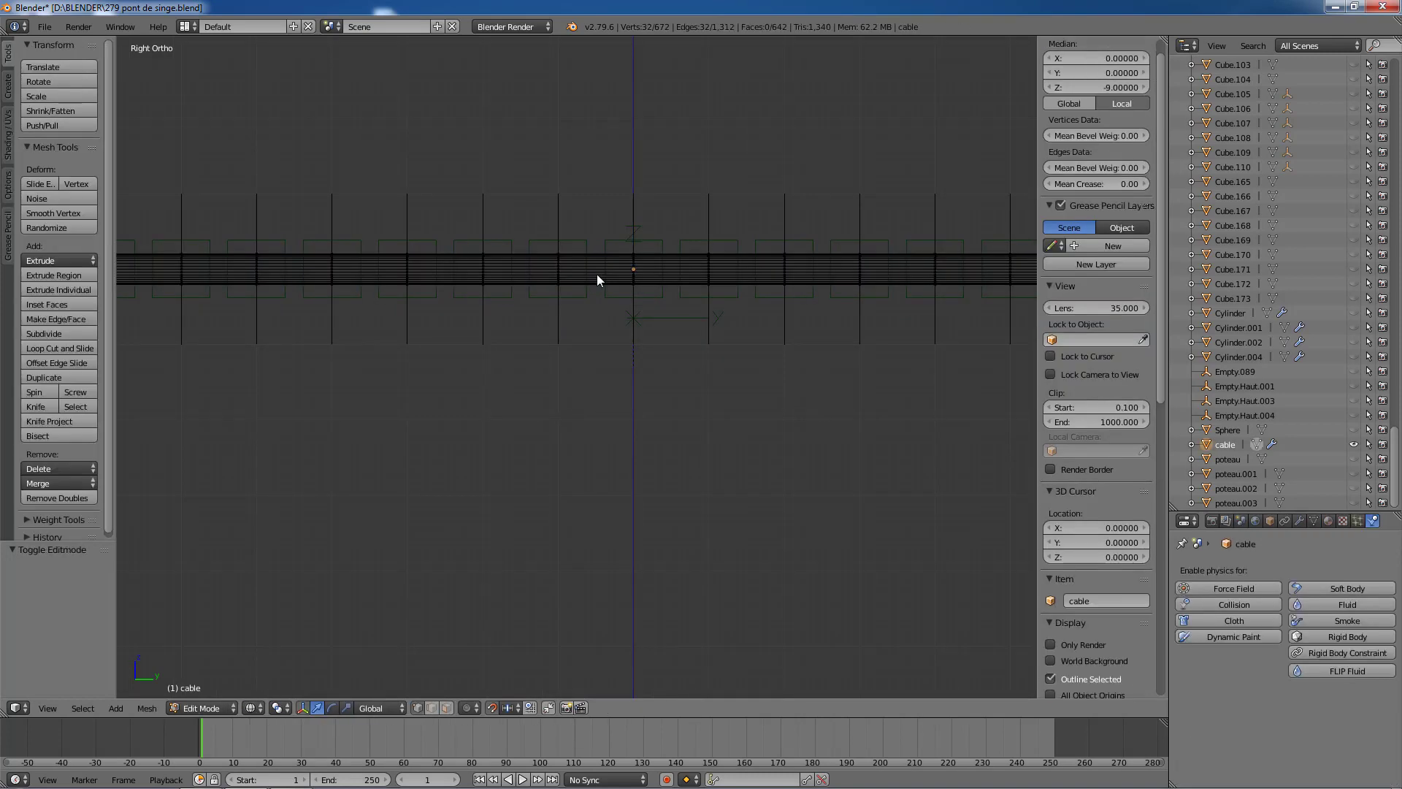
pyautogui.scroll(-4, 633, 343)
pyautogui.scroll(1, 643, 351)
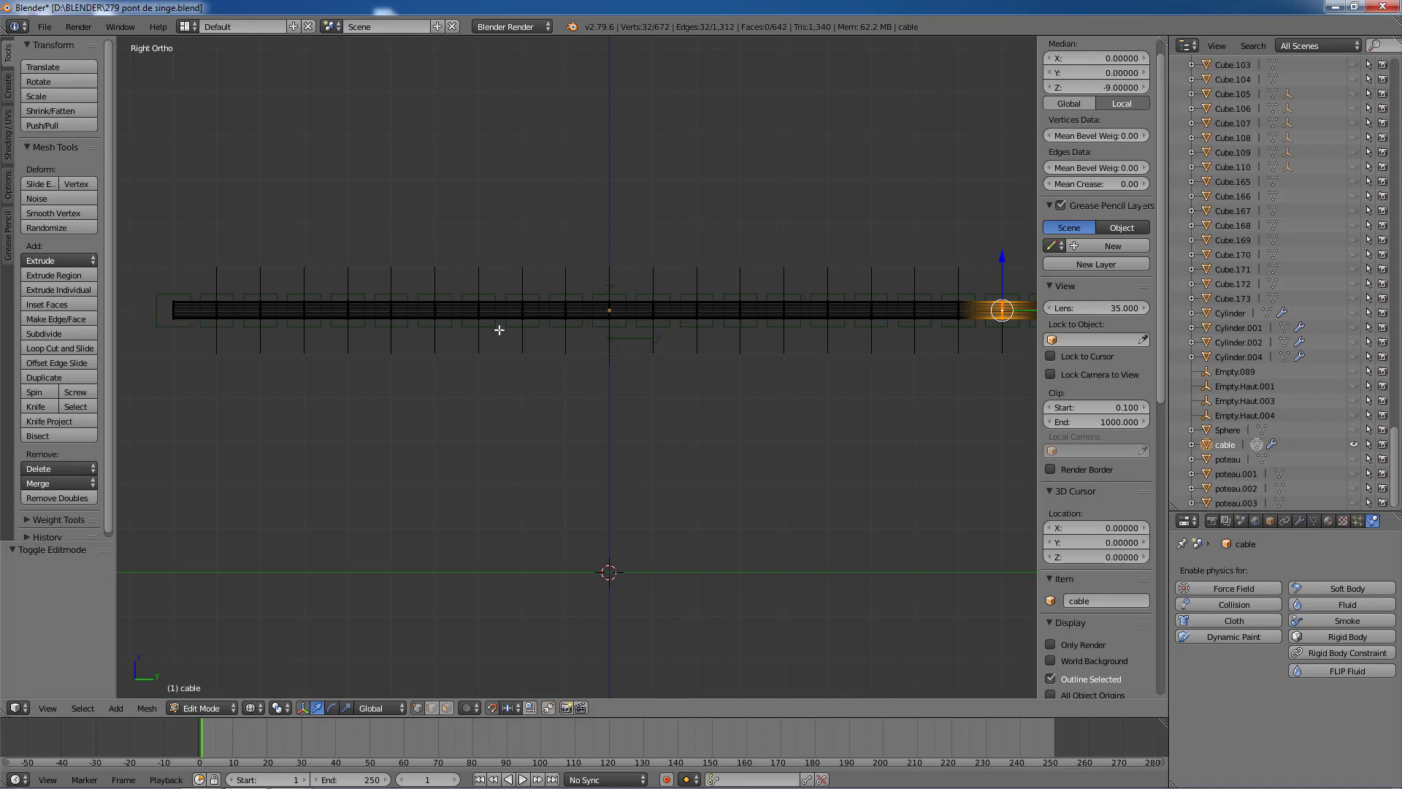
pyautogui.scroll(-1, 800, 348)
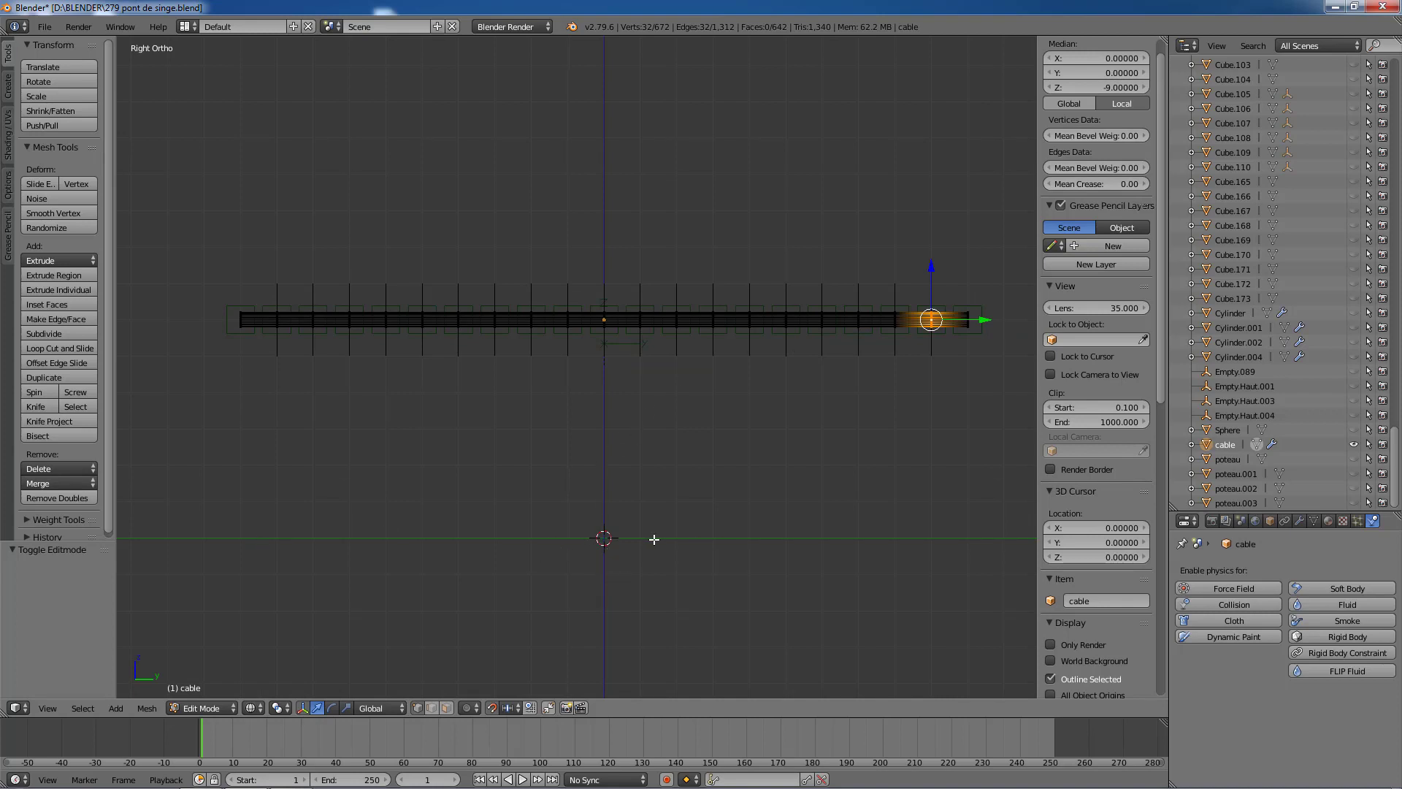
pyautogui.press('Tab')
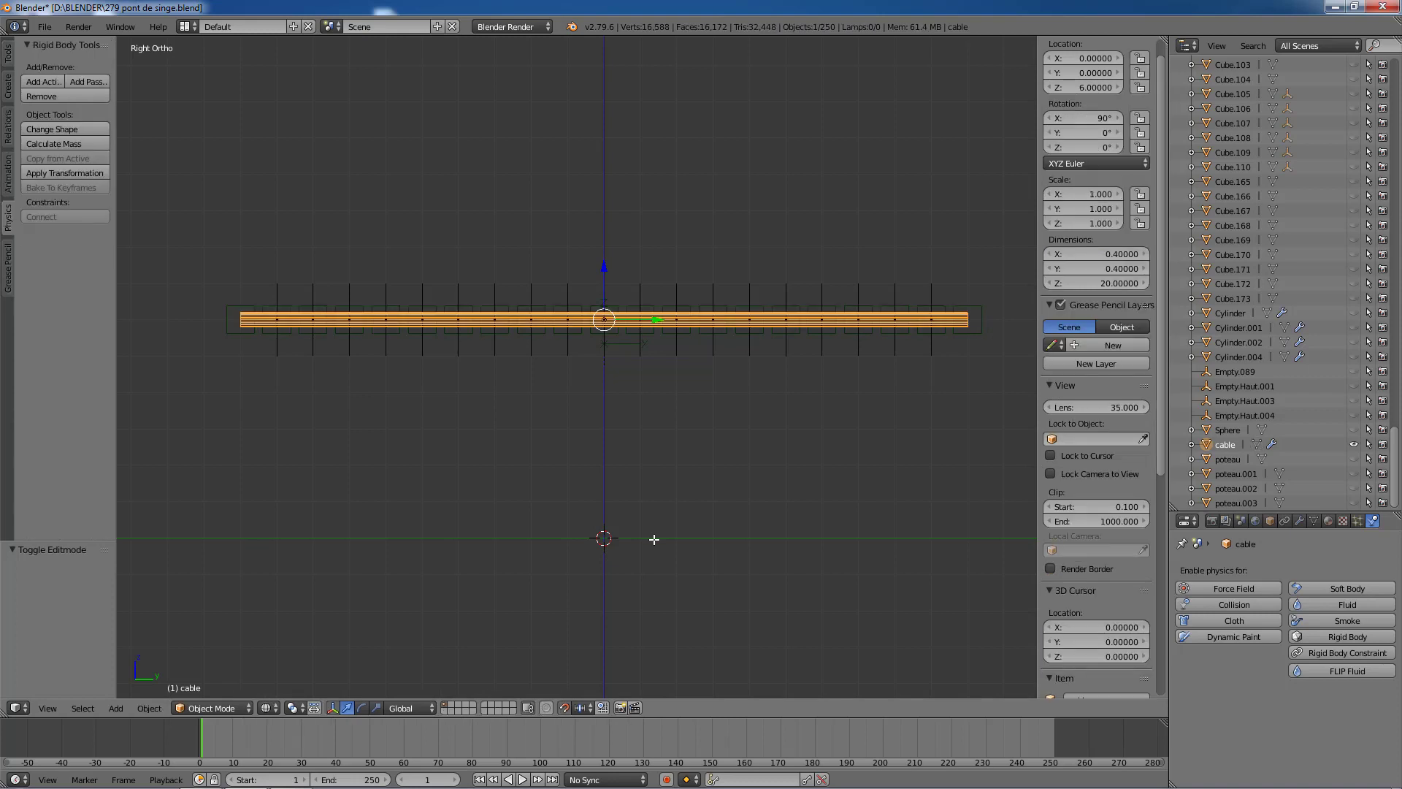
# Step: Add a mesh cylinder at the origin with a radius of 0.2
pyautogui.hotkey('shift', 'a')
pyautogui.moveTo(653, 539)
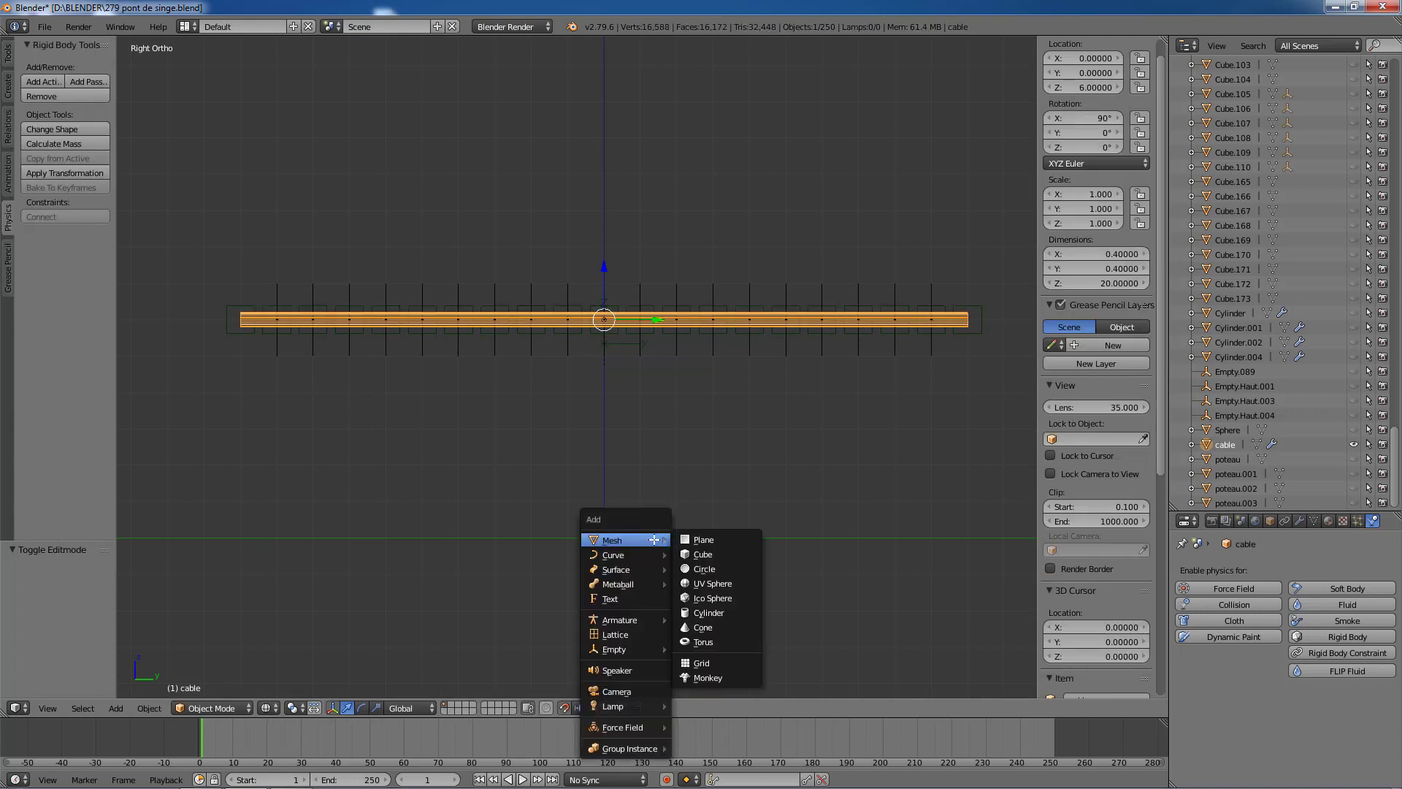
pyautogui.click(716, 608)
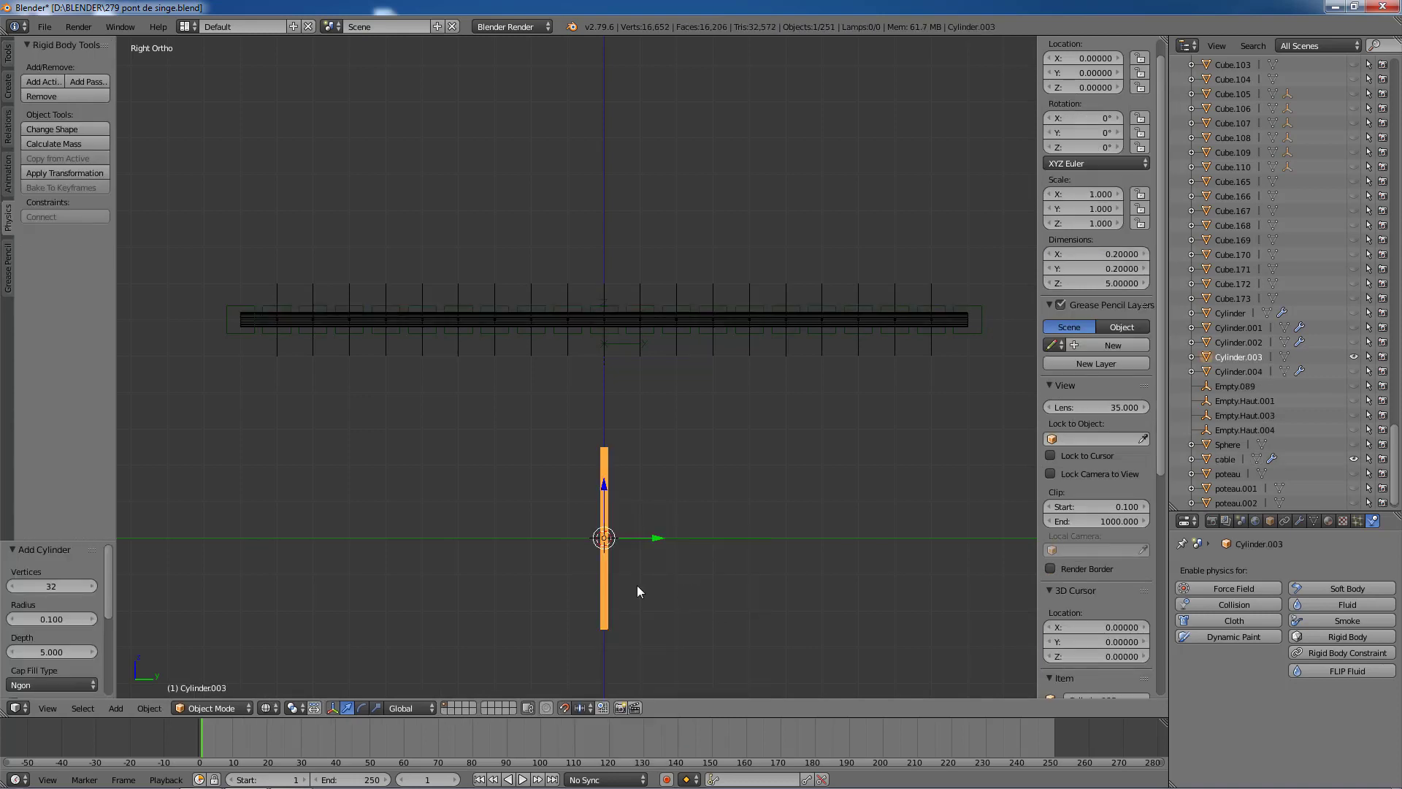
pyautogui.scroll(-4, 58, 574)
pyautogui.scroll(4, 60, 574)
pyautogui.moveTo(72, 540); pyautogui.dragTo(73, 360)
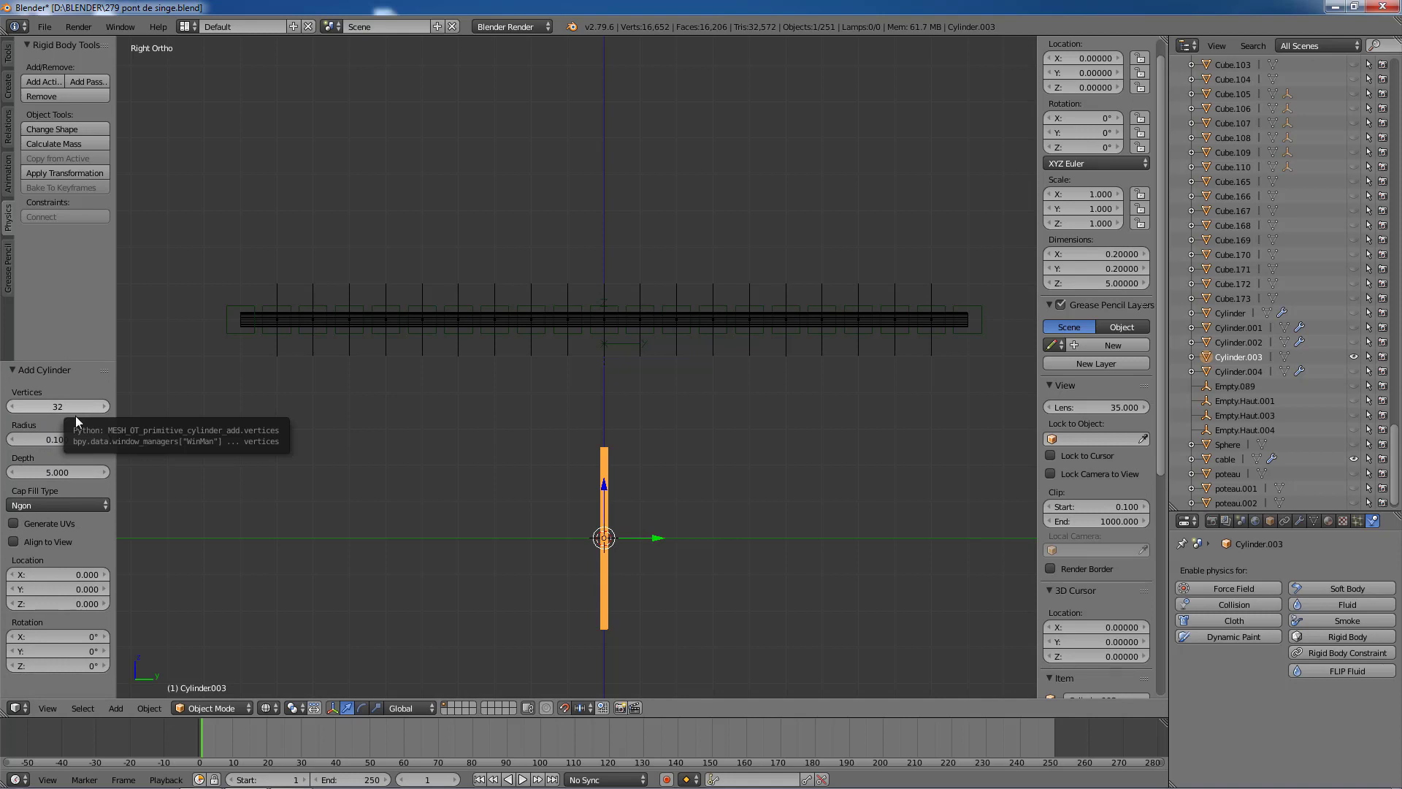
pyautogui.click(69, 436)
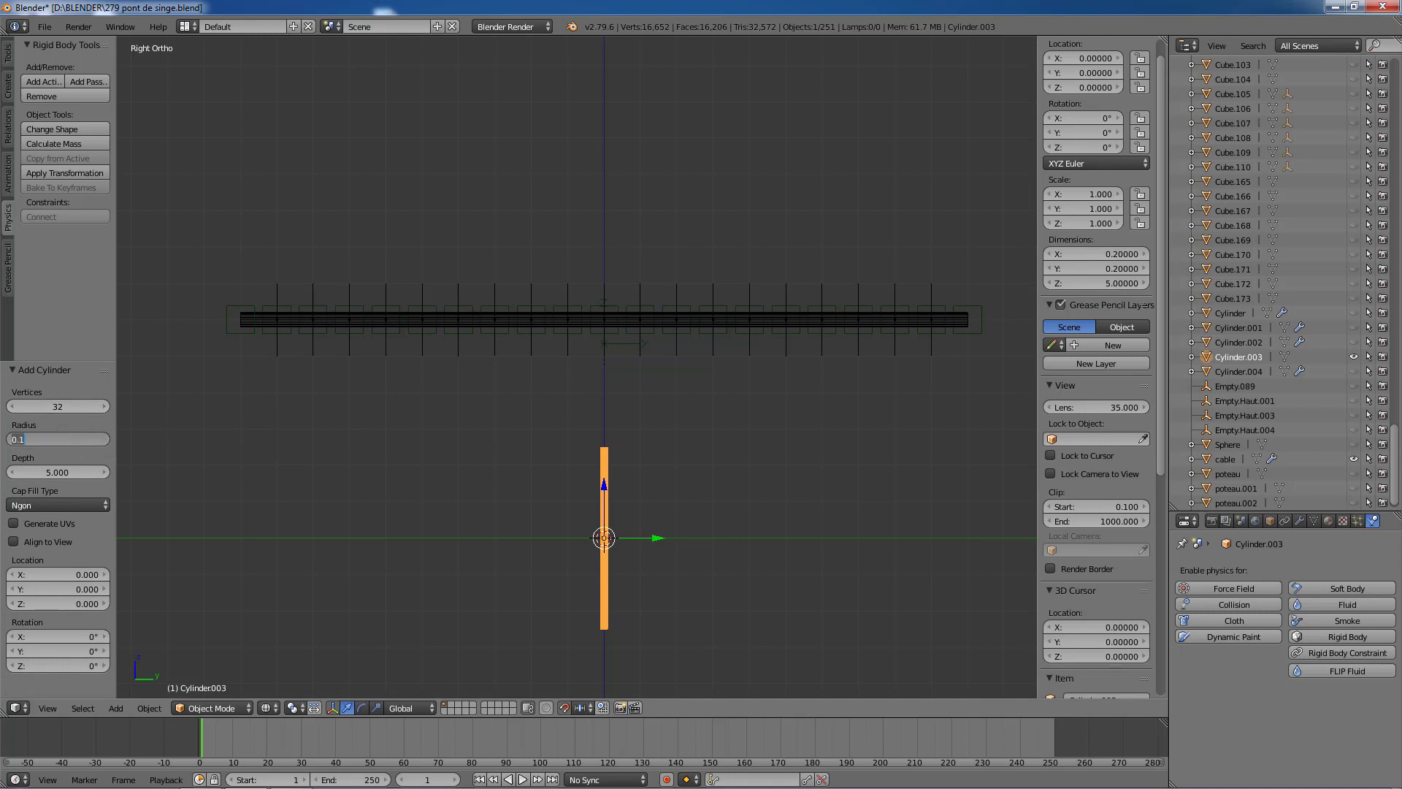
pyautogui.write('0.2')
pyautogui.press('Return')
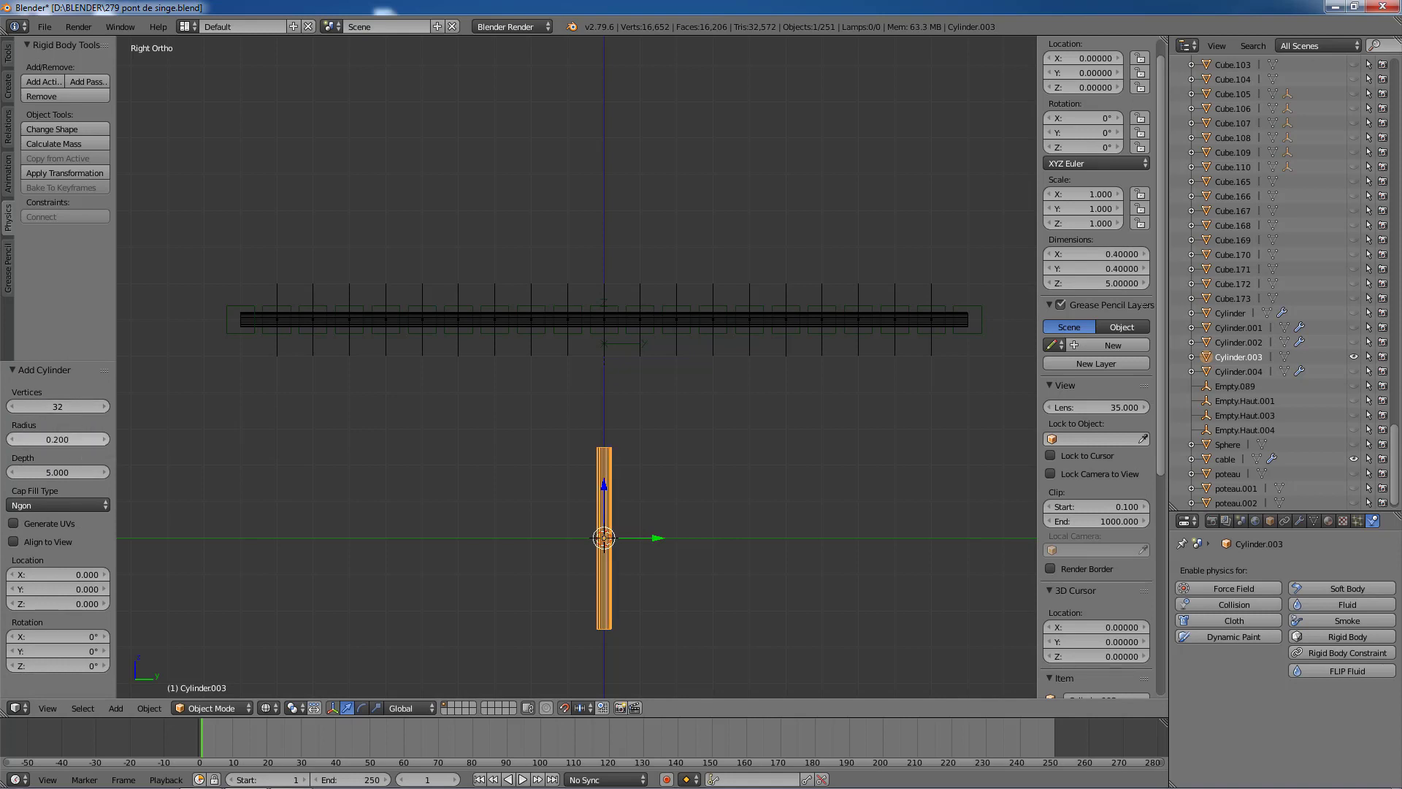
# Step: Set the new cylinder's depth to 20 and its X rotation to 90° so it lies along the Y axis
pyautogui.click(73, 471)
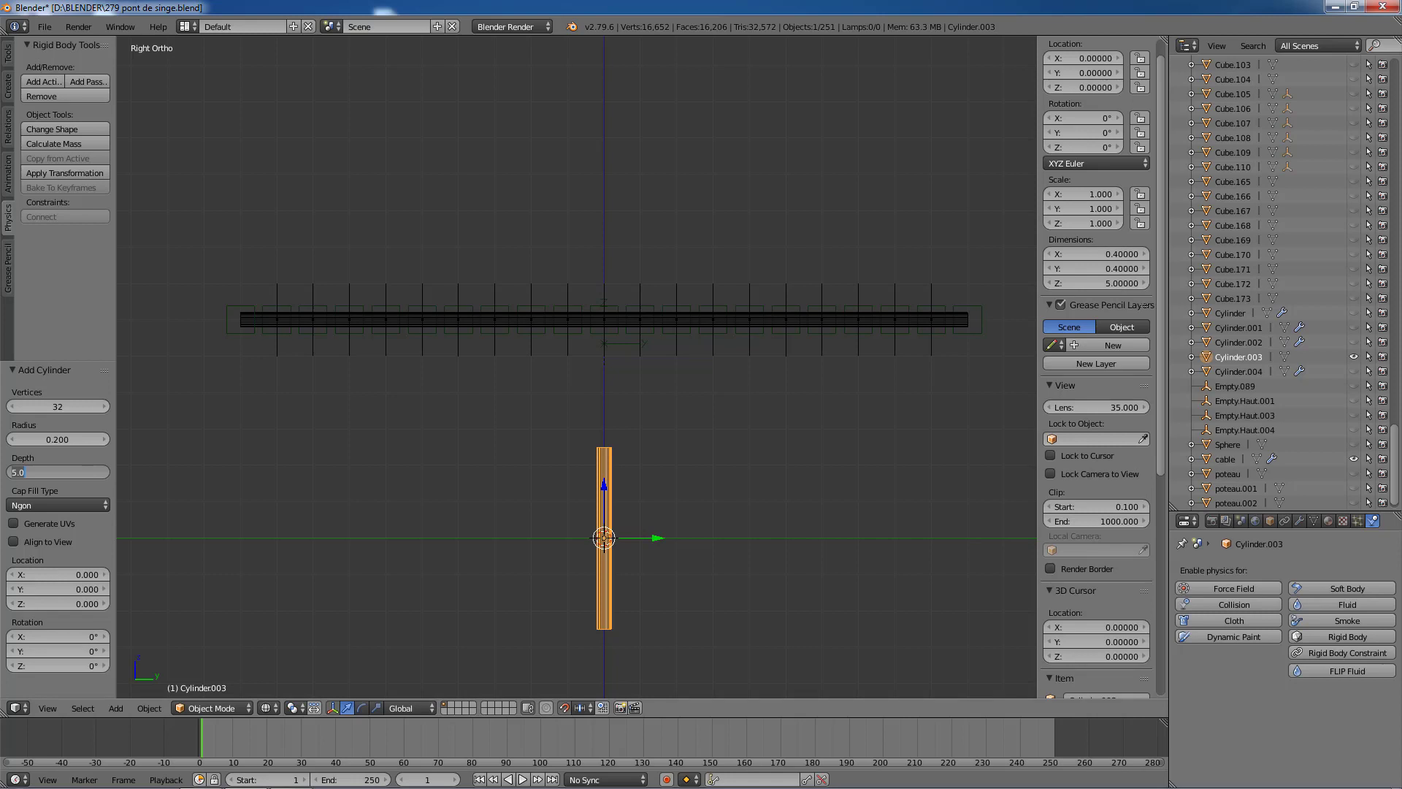
pyautogui.write('20')
pyautogui.press('Return')
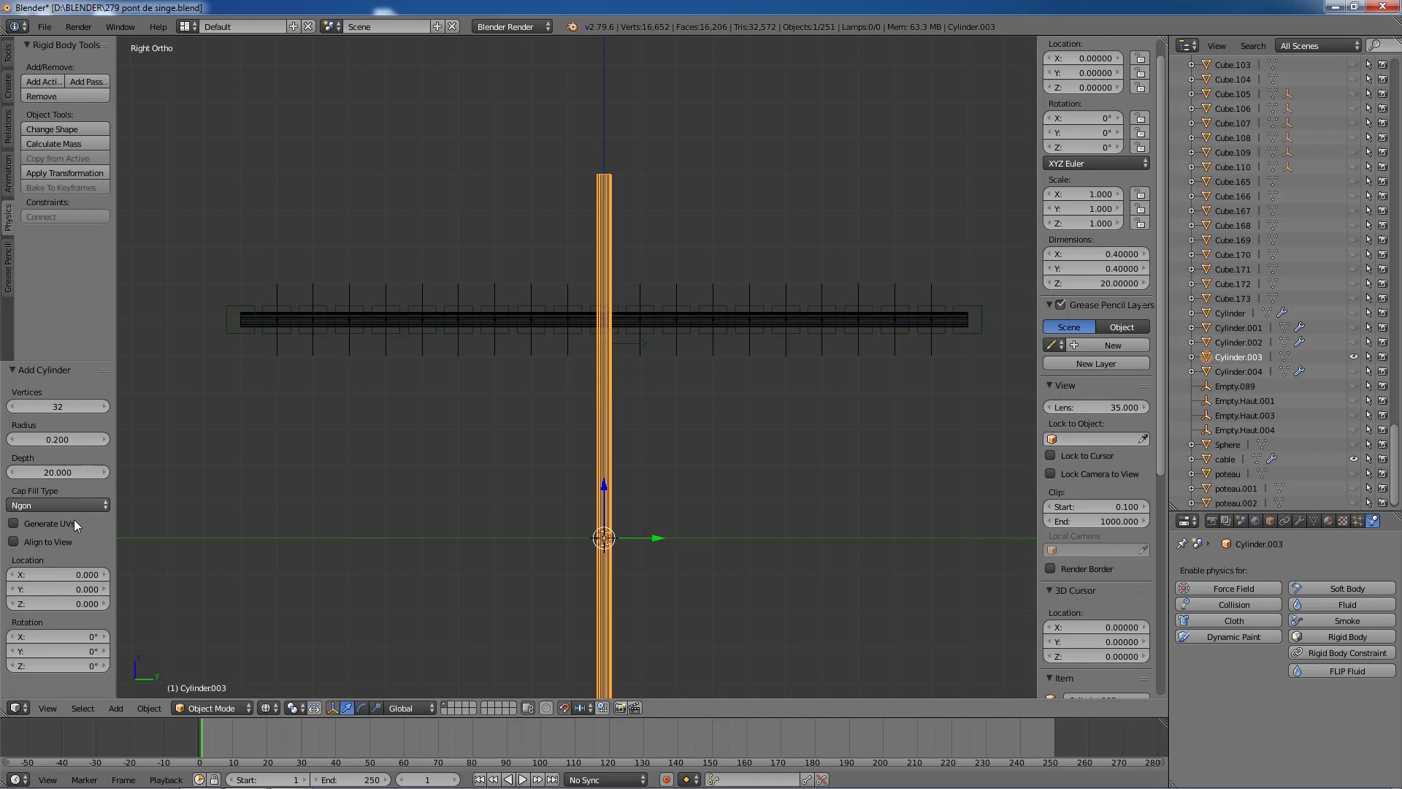
pyautogui.click(71, 637)
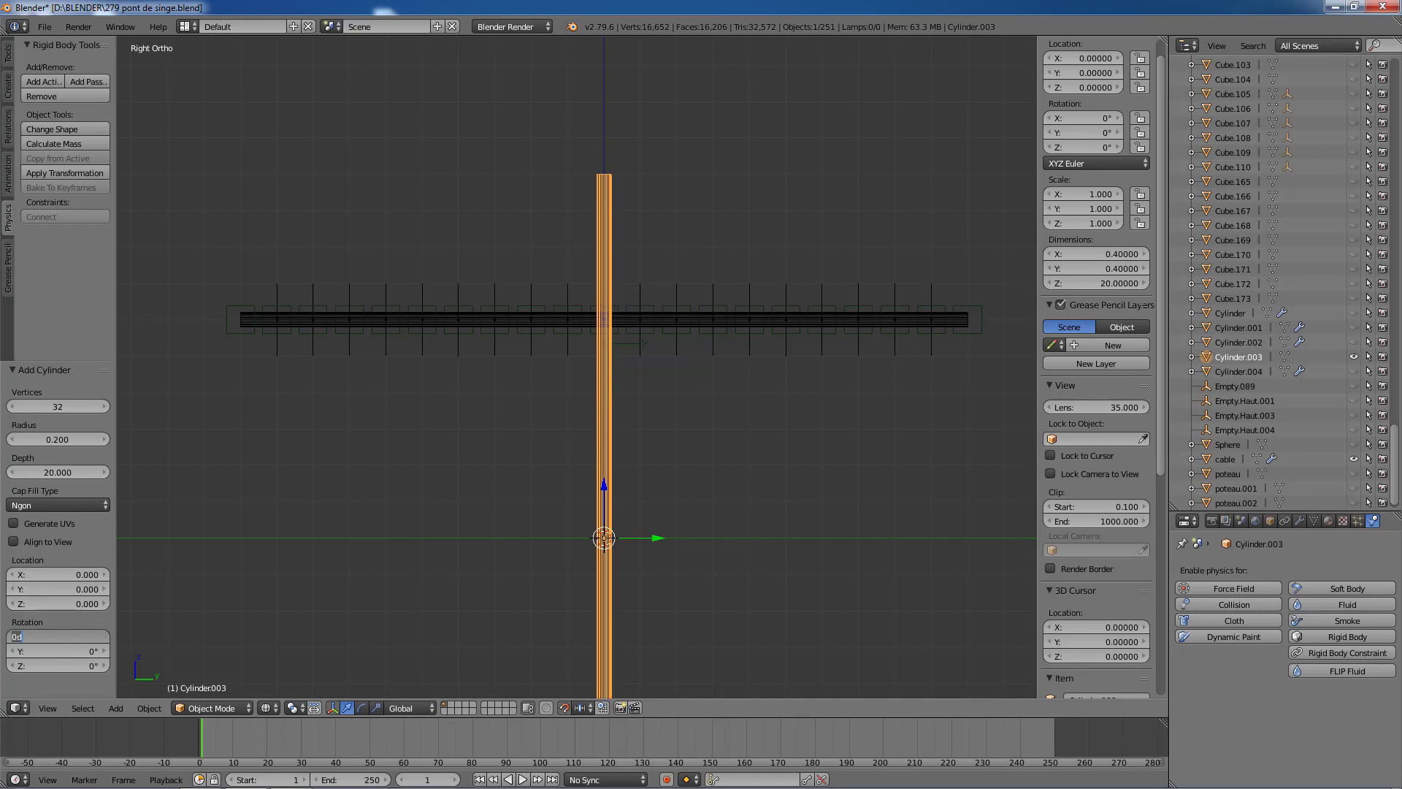
pyautogui.write('90')
pyautogui.press('Return')
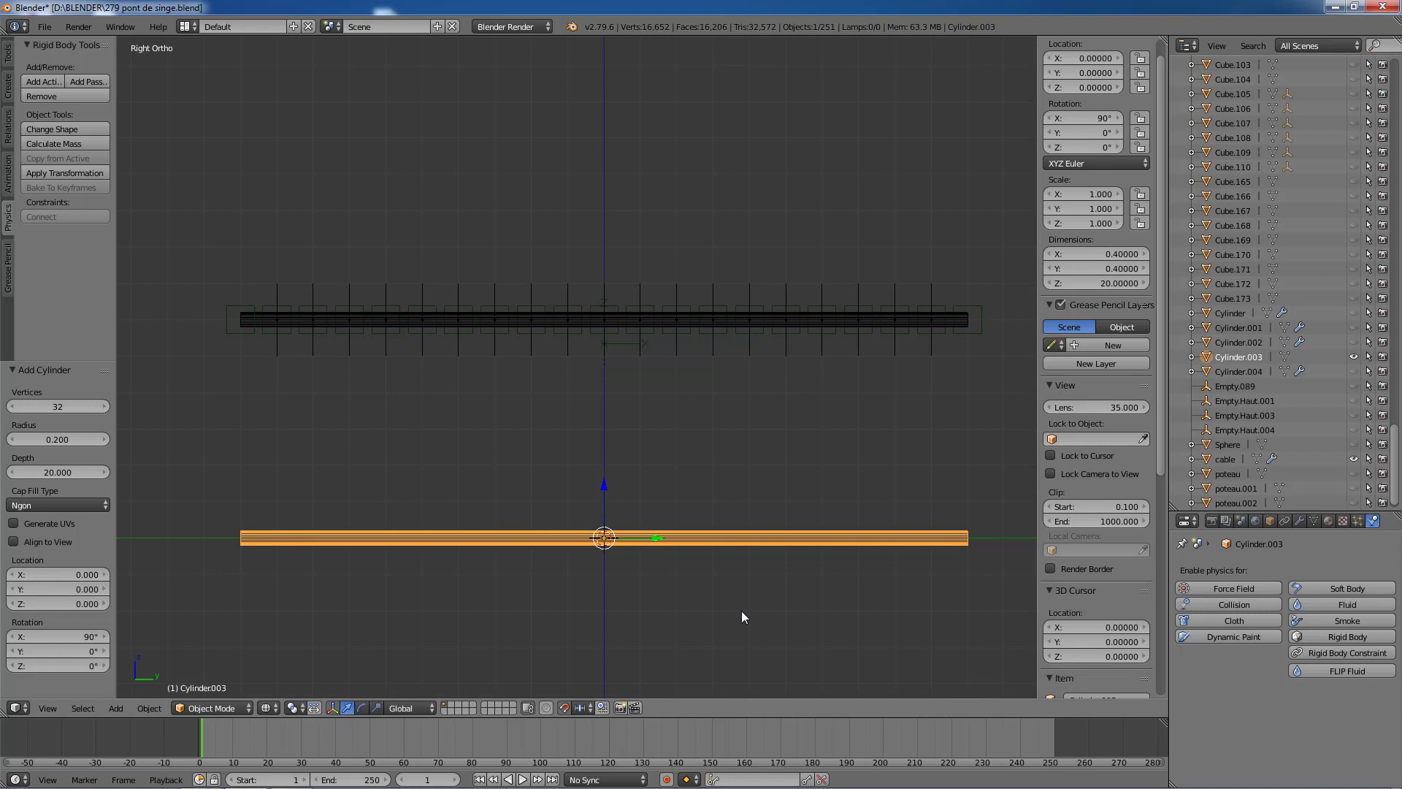
# Step: Cut 19 evenly spaced edge loops along the new cylinder in Edit Mode, without sliding them
pyautogui.press('Tab')
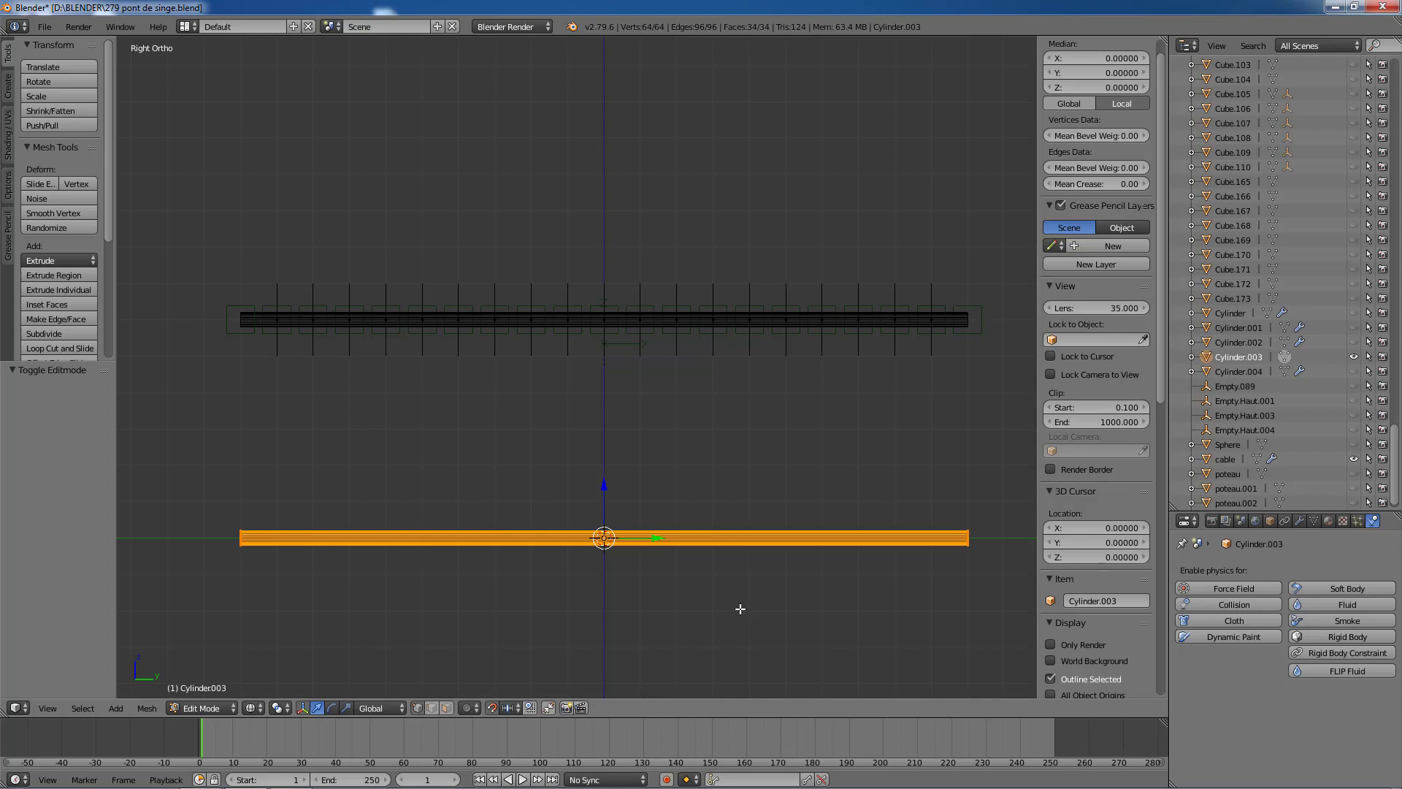
pyautogui.hotkey('ctrl', 'r')
pyautogui.scroll(2, 607, 542)
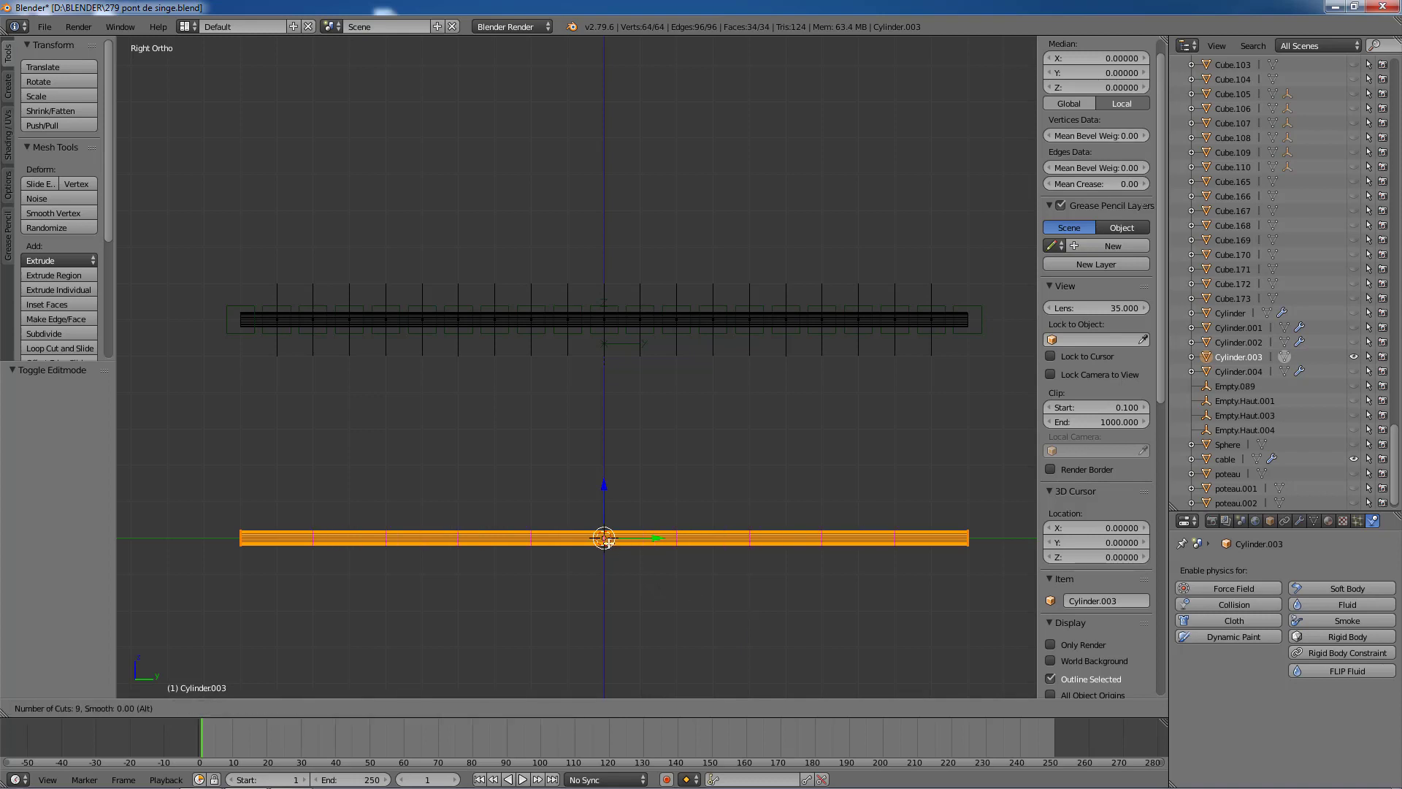
pyautogui.scroll(1, 606, 541)
pyautogui.click(606, 541)
pyautogui.rightClick(608, 541)
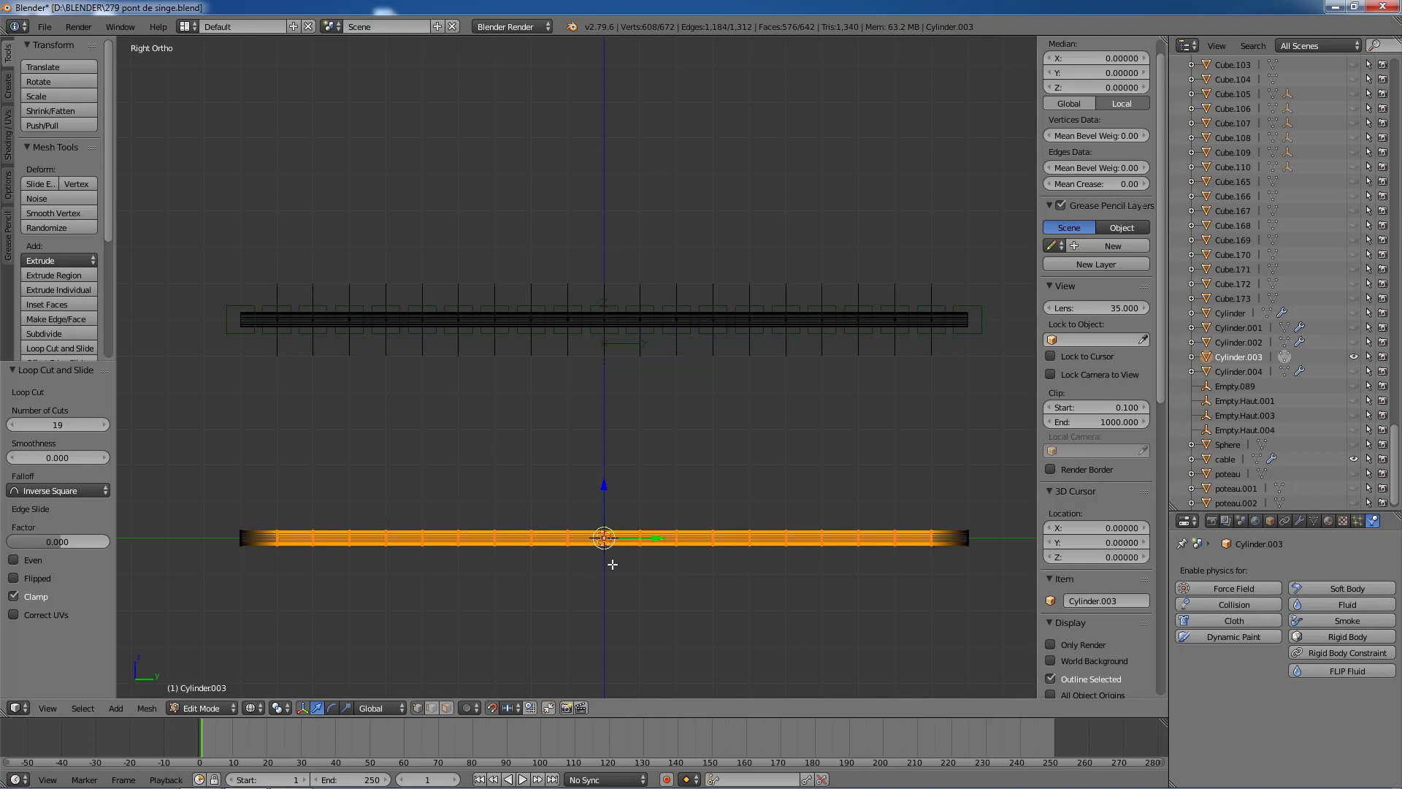
# Step: Select only the middle edge loop of the cylinder and hook it to a new object
pyautogui.scroll(3, 628, 565)
pyautogui.keyDown('shift'); pyautogui.moveTo(711, 567); pyautogui.dragTo(718, 313, button='middle'); pyautogui.keyUp('shift')
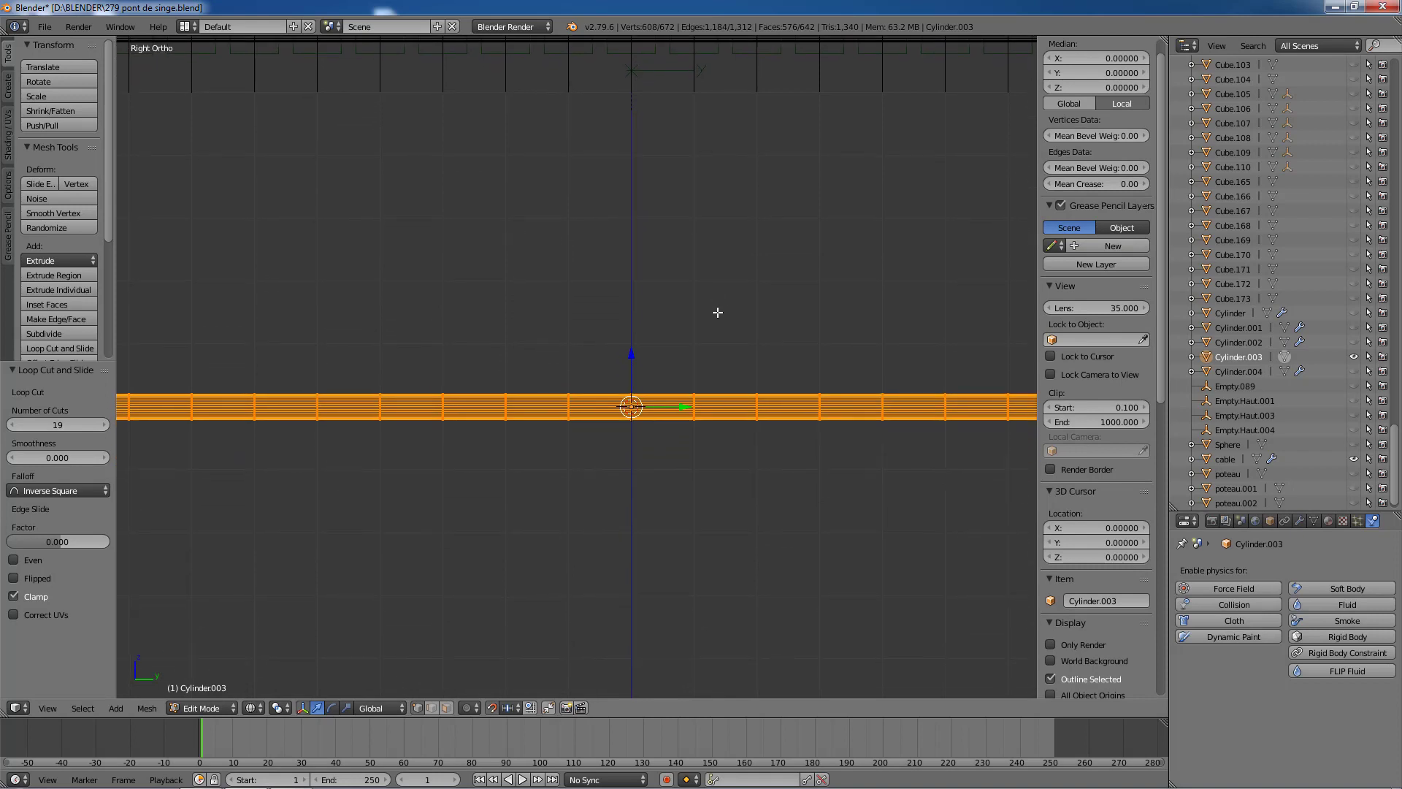
pyautogui.scroll(4, 648, 416)
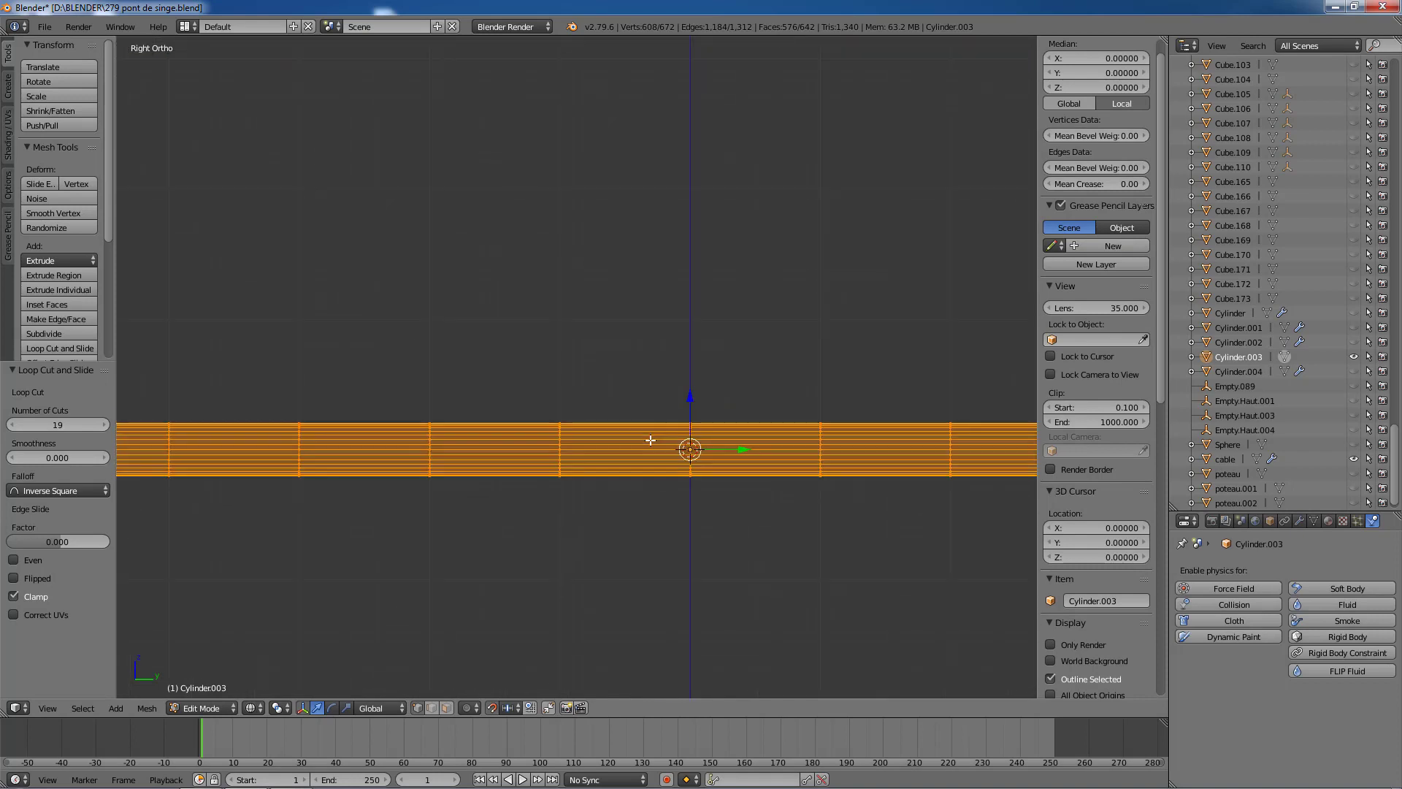
pyautogui.keyDown('alt'); pyautogui.rightClick(690, 458); pyautogui.keyUp('alt')
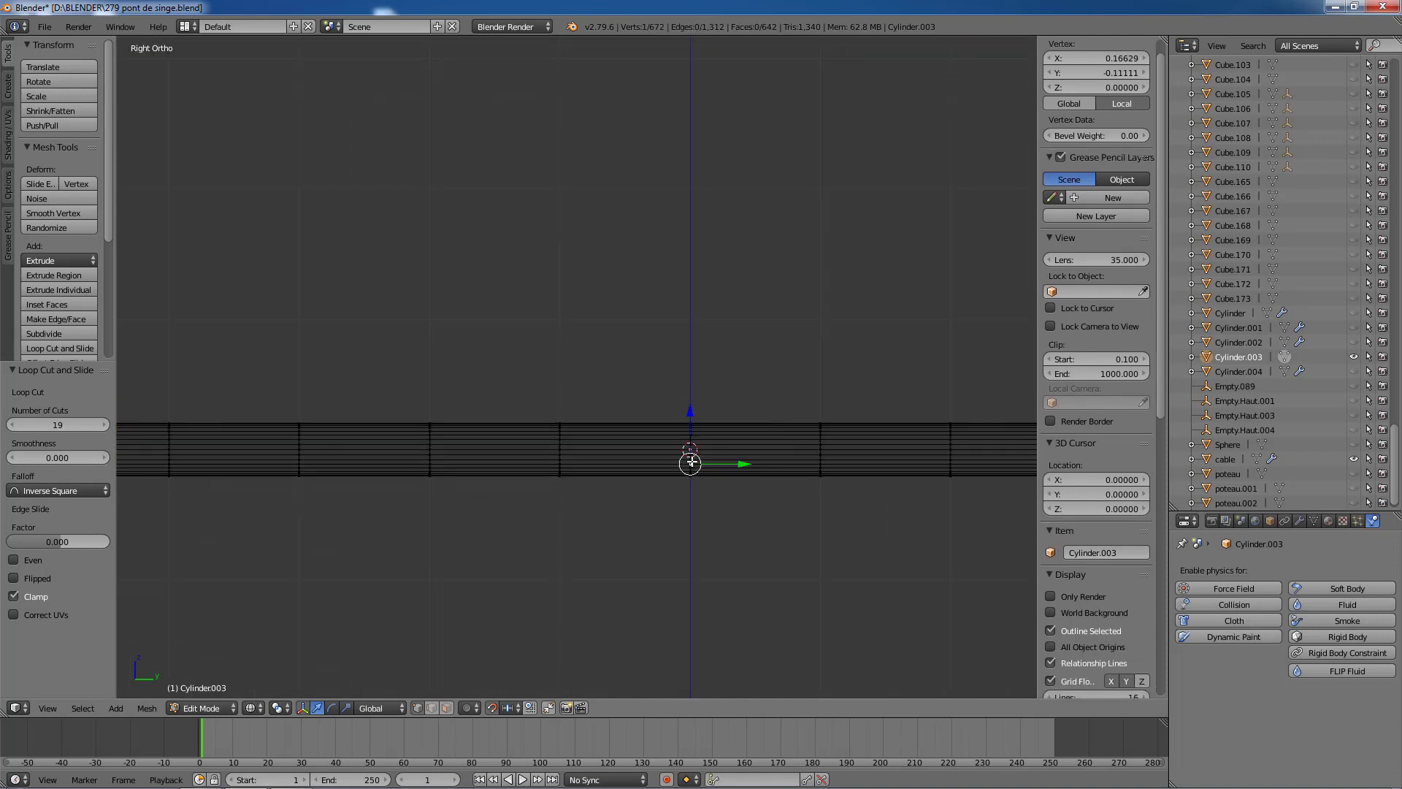
pyautogui.keyDown('alt'); pyautogui.rightClick(691, 455); pyautogui.keyUp('alt')
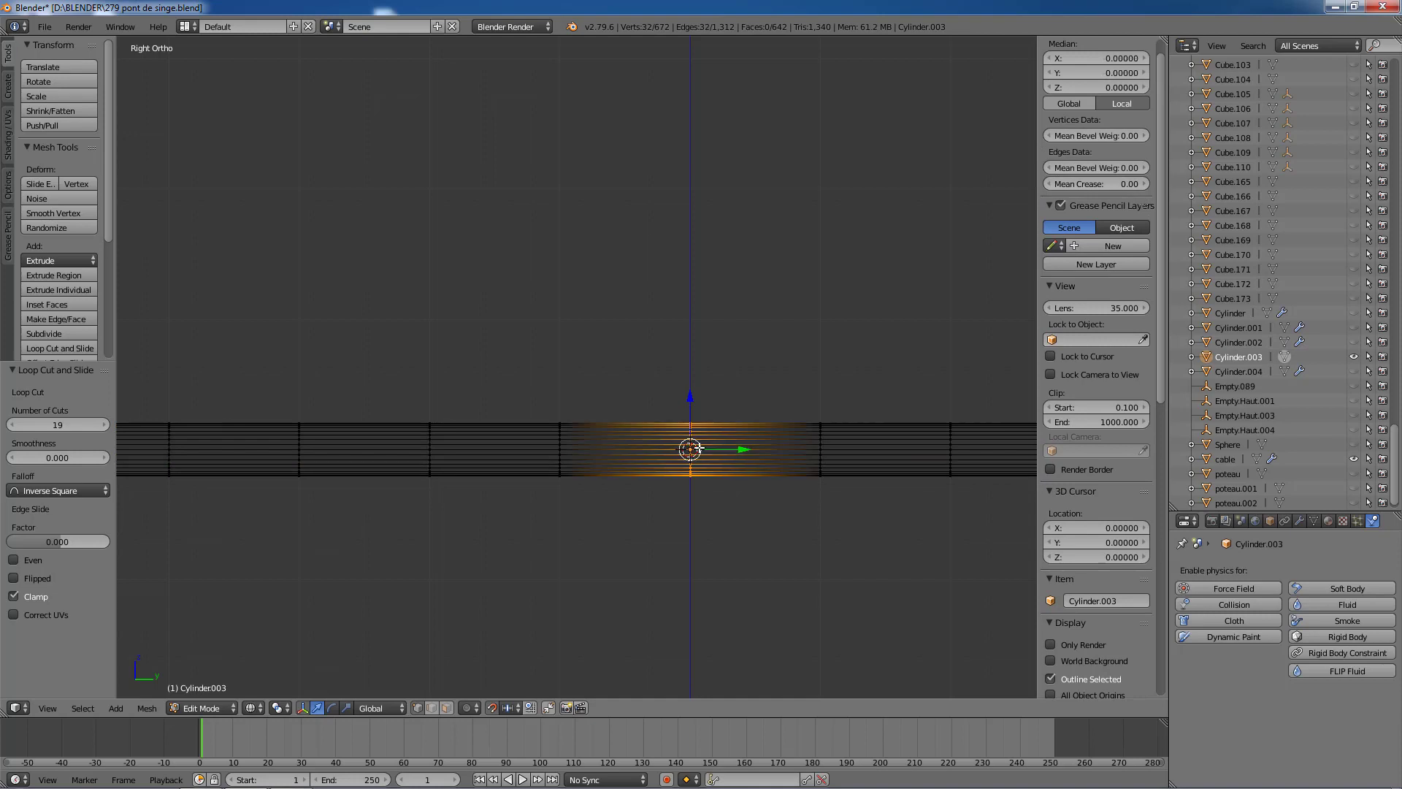
pyautogui.scroll(-2, 701, 443)
pyautogui.hotkey('ctrl', 'h')
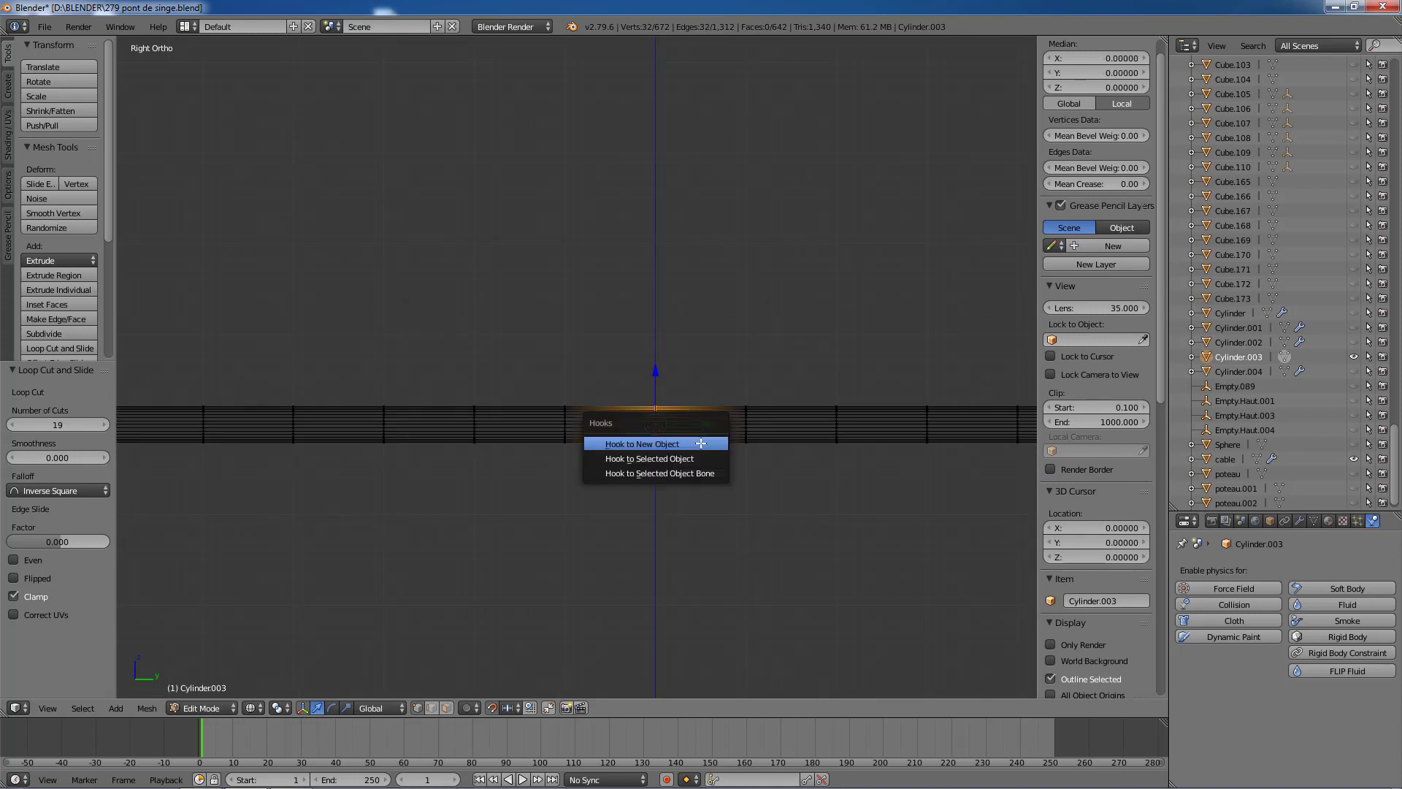
pyautogui.click(699, 443)
# Step: Return to Object Mode and add a cube at the origin, scaled to 0.3 around the cylinder's centre
pyautogui.scroll(-3, 700, 443)
pyautogui.scroll(-2, 699, 443)
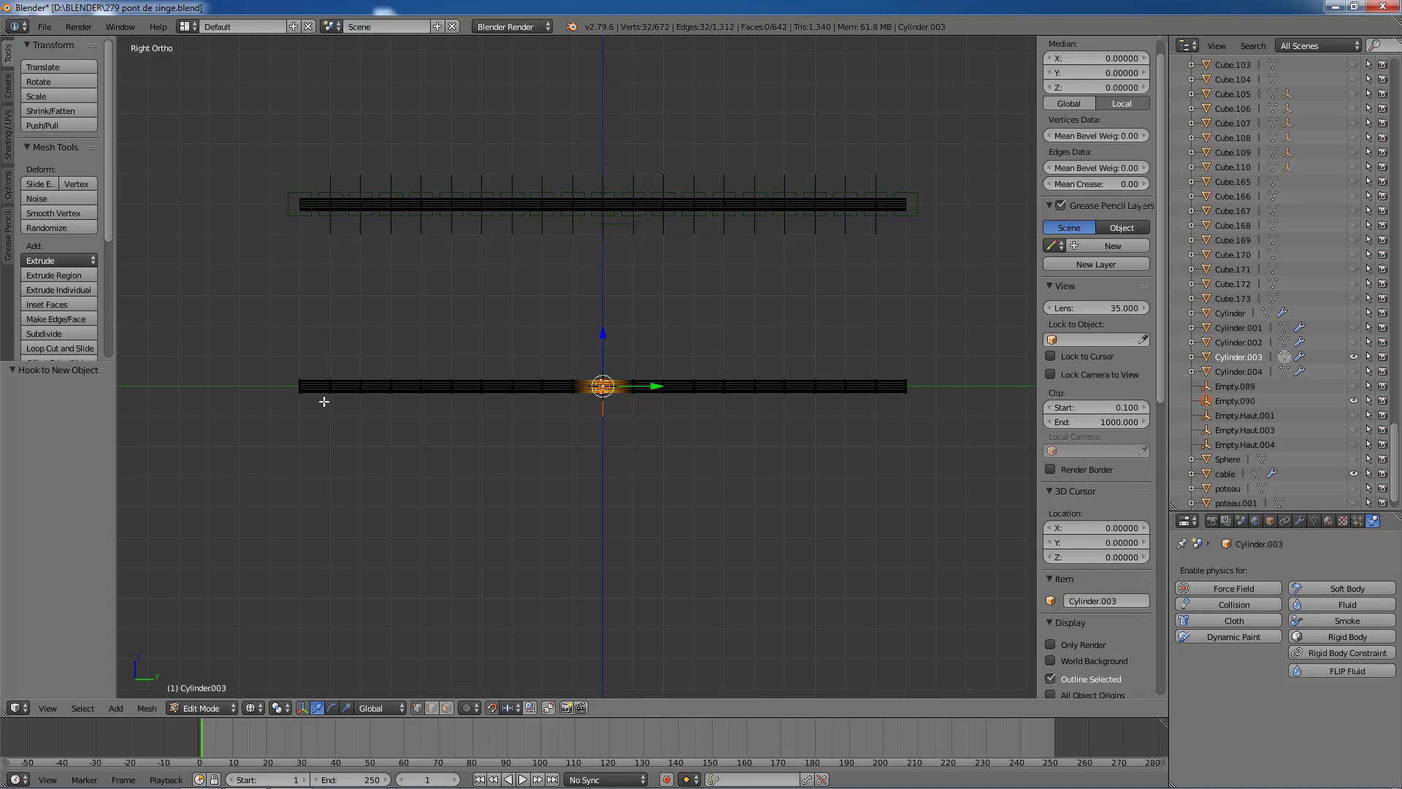
pyautogui.scroll(2, 738, 397)
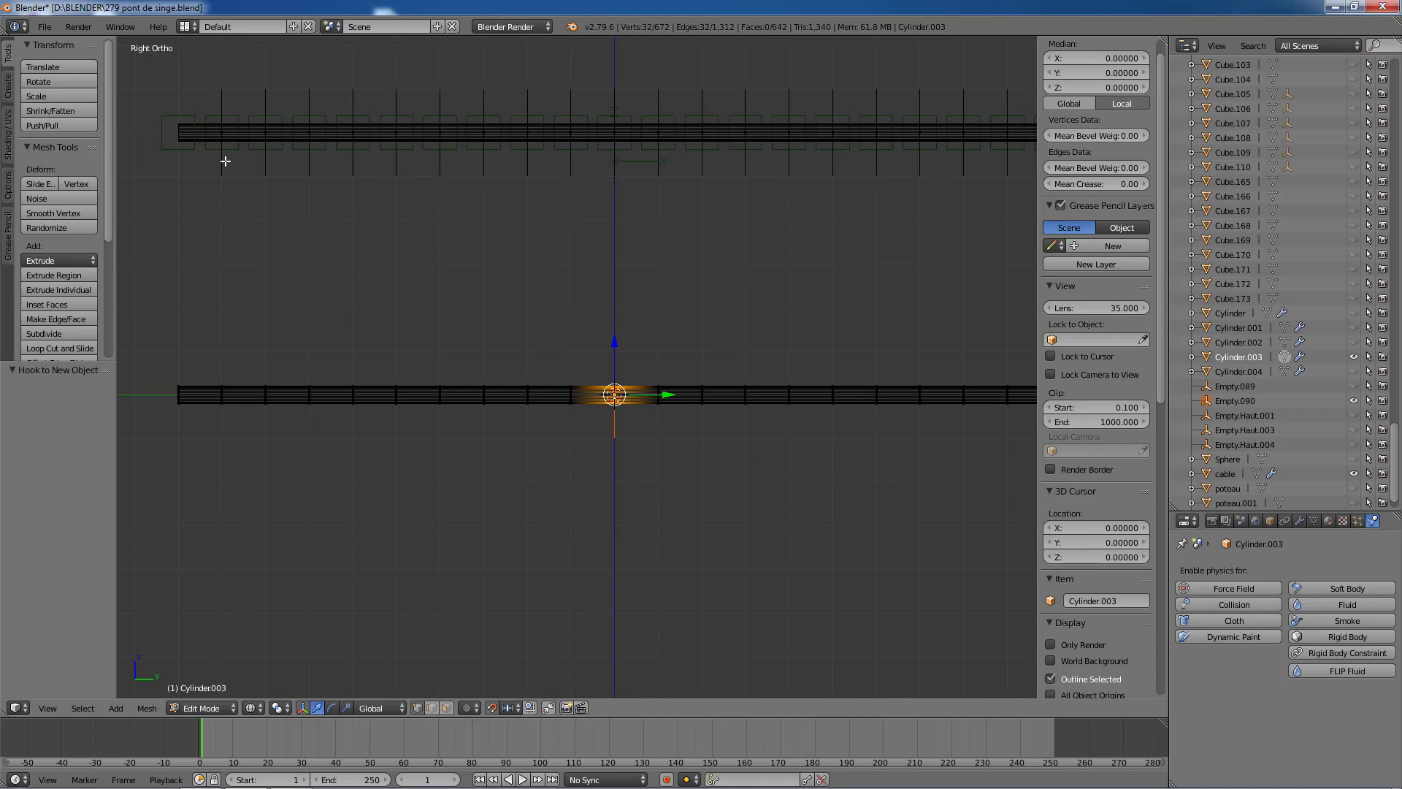
pyautogui.scroll(-3, 409, 238)
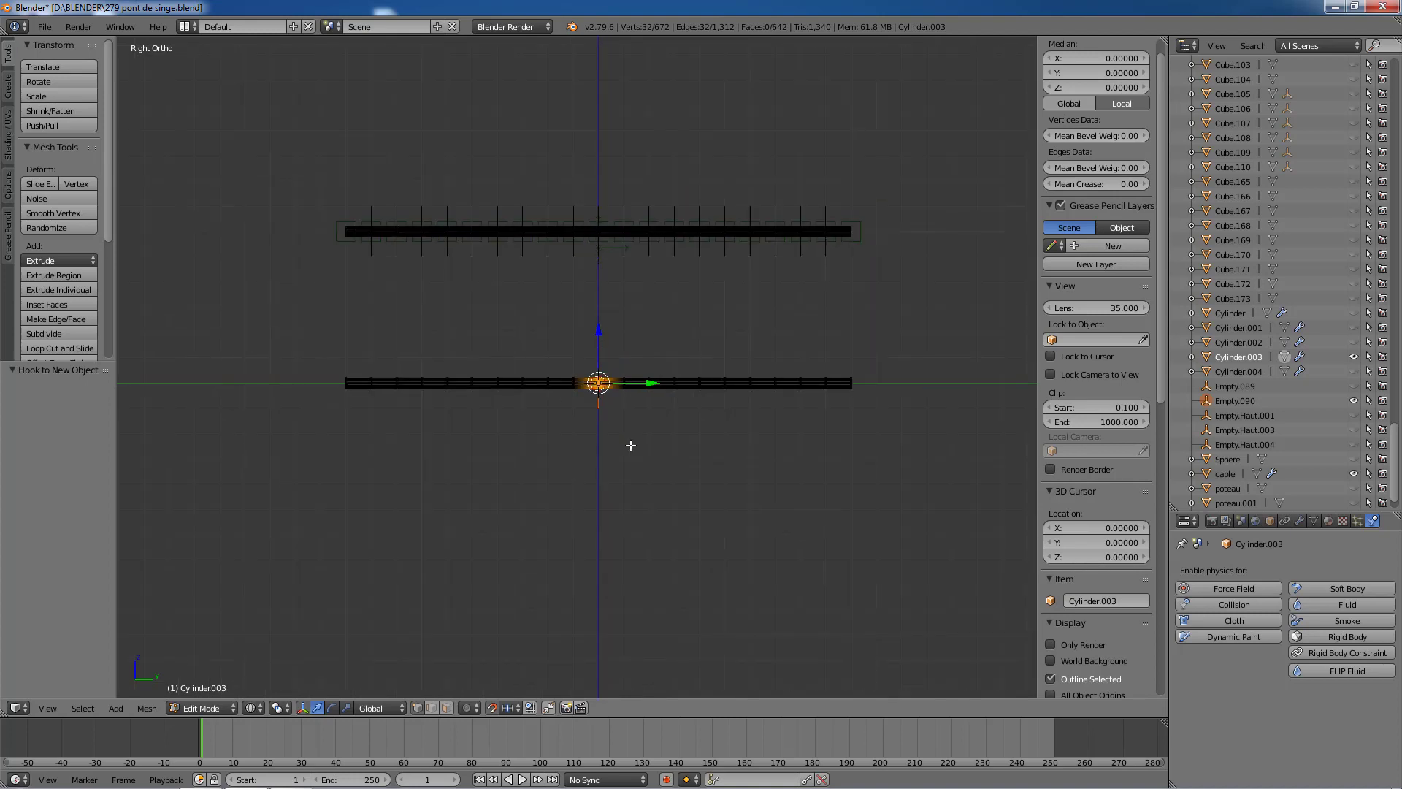
pyautogui.moveTo(629, 441); pyautogui.dragTo(657, 470, button='middle')
pyautogui.scroll(3, 694, 483)
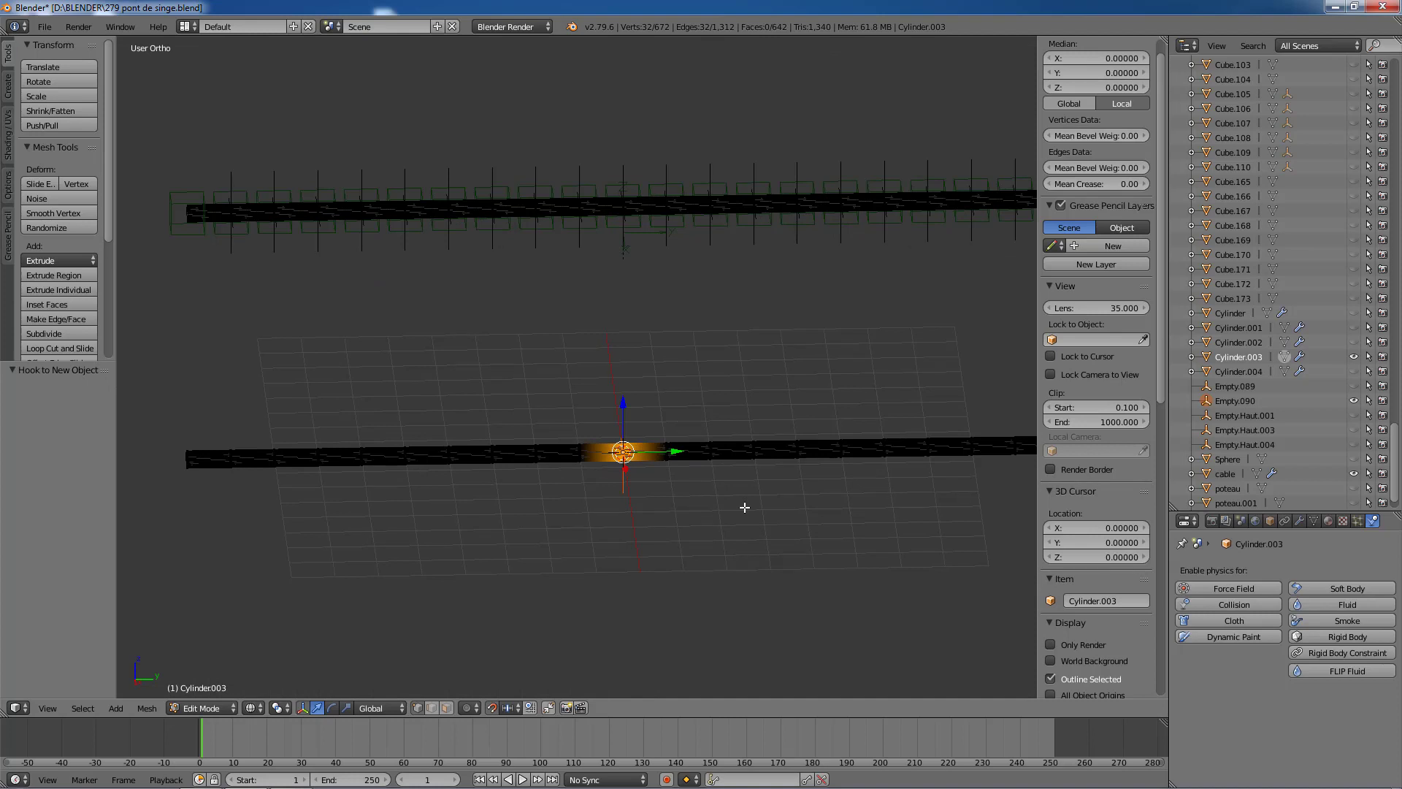
pyautogui.press('Tab')
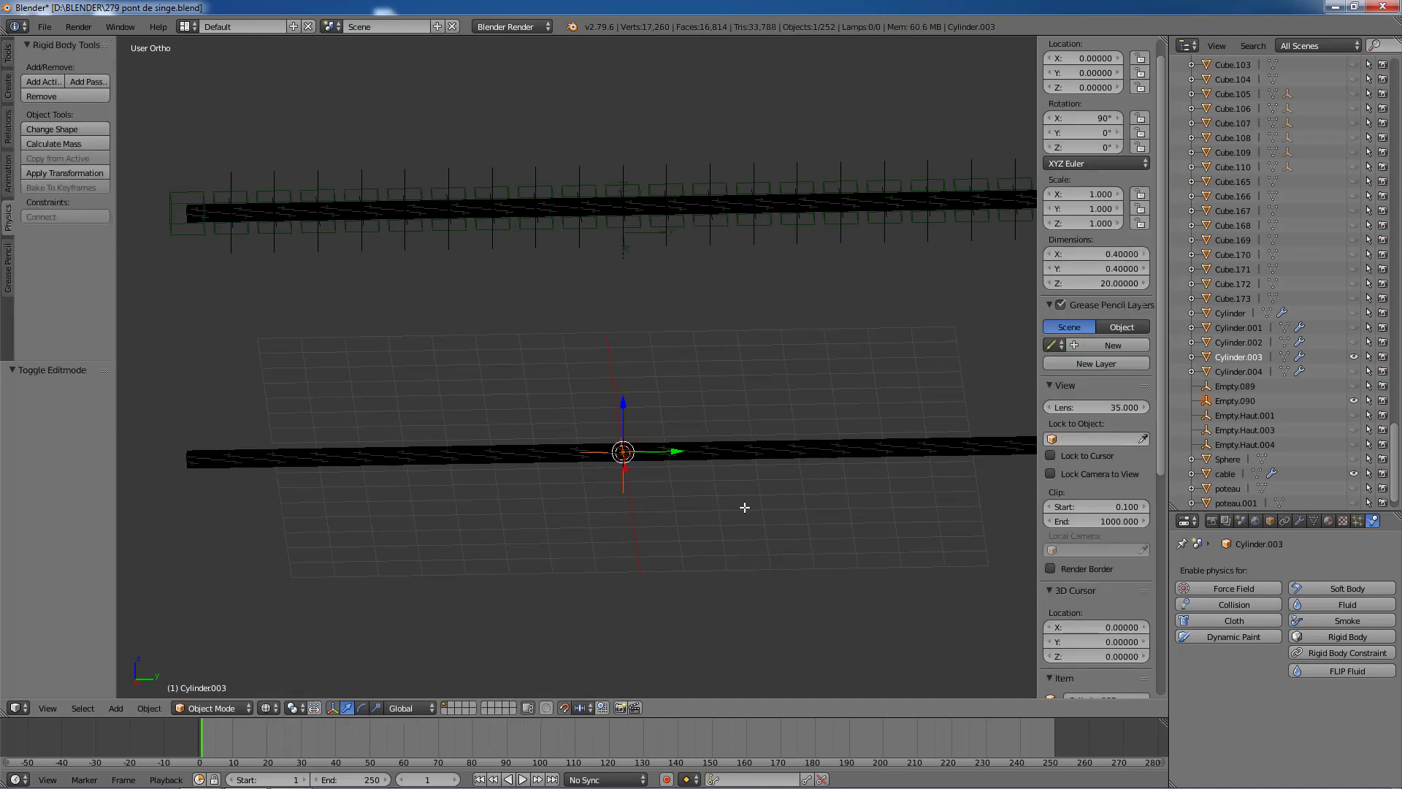
pyautogui.hotkey('shift', 'a')
pyautogui.moveTo(704, 470)
pyautogui.click(799, 523)
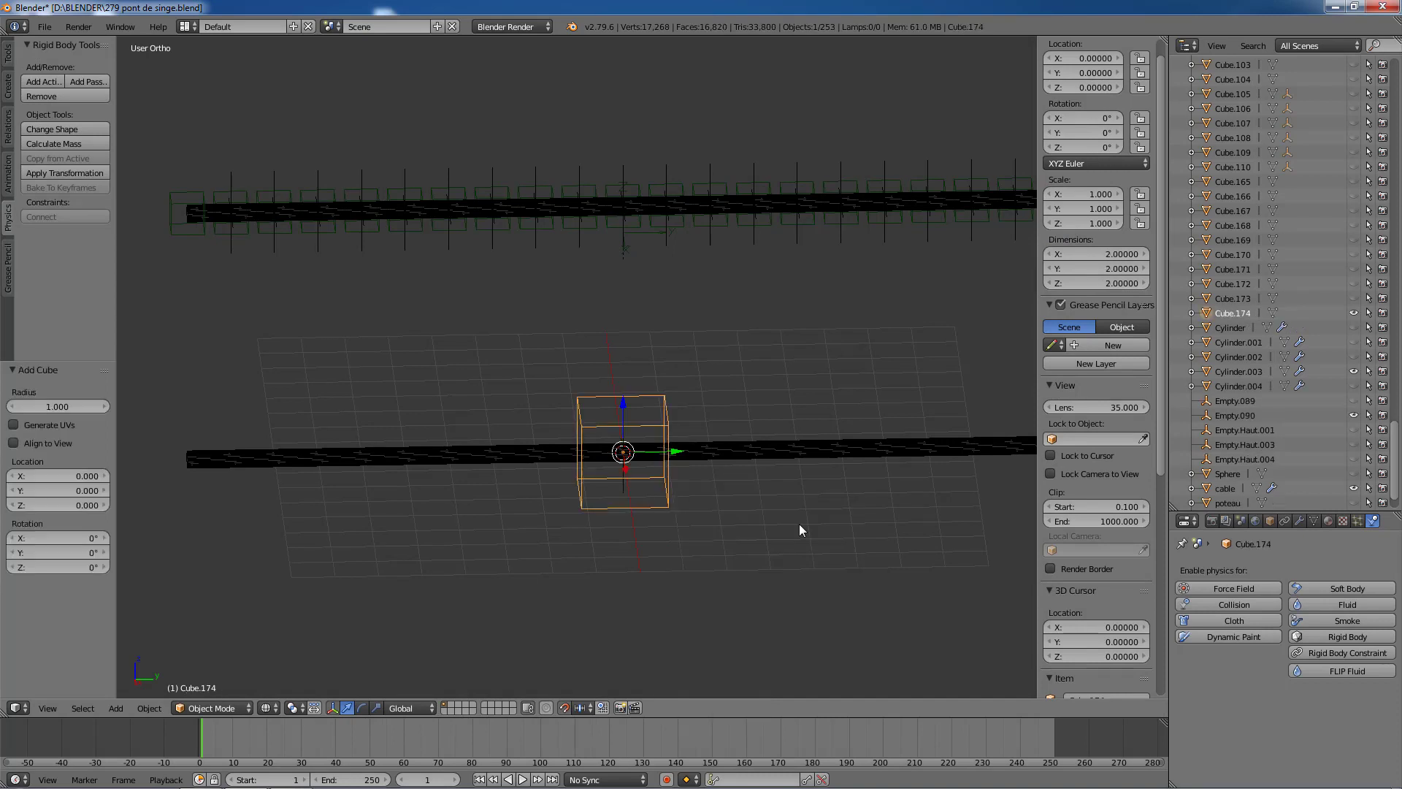
pyautogui.press('s')
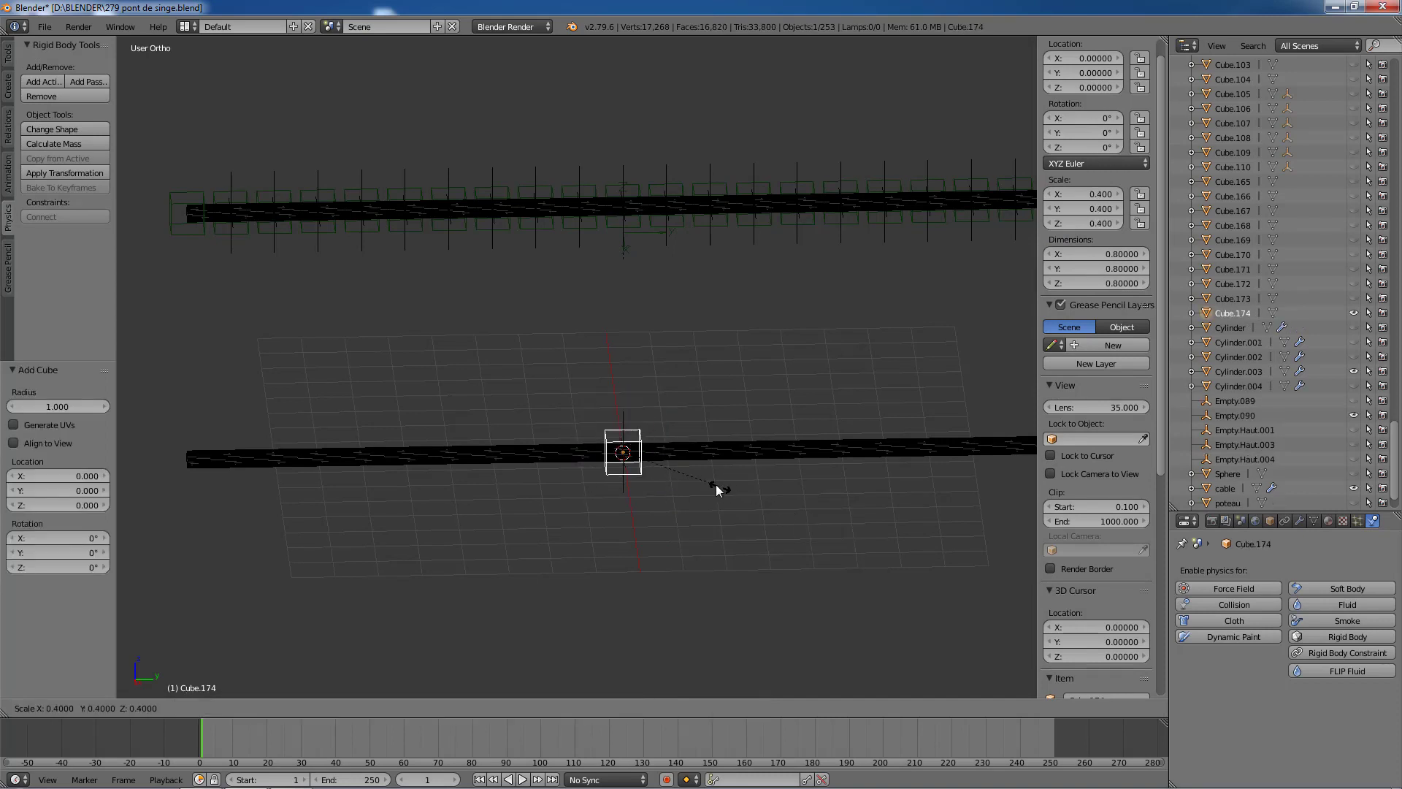
pyautogui.click(696, 480)
# Step: Examine the cylinder's middle edge loop against the small cube in Edit Mode from the right orthographic view
pyautogui.press('KP_3')
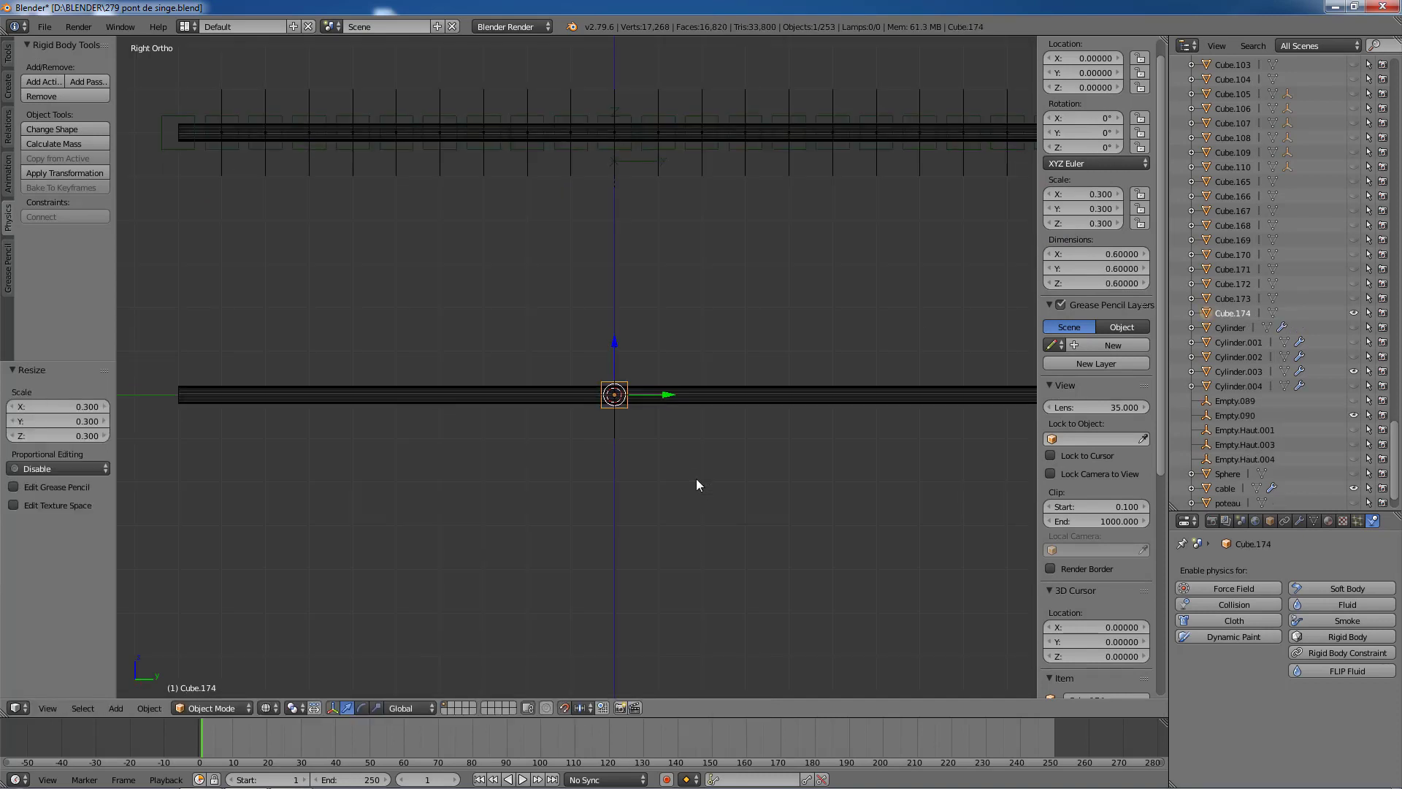
pyautogui.scroll(4, 695, 478)
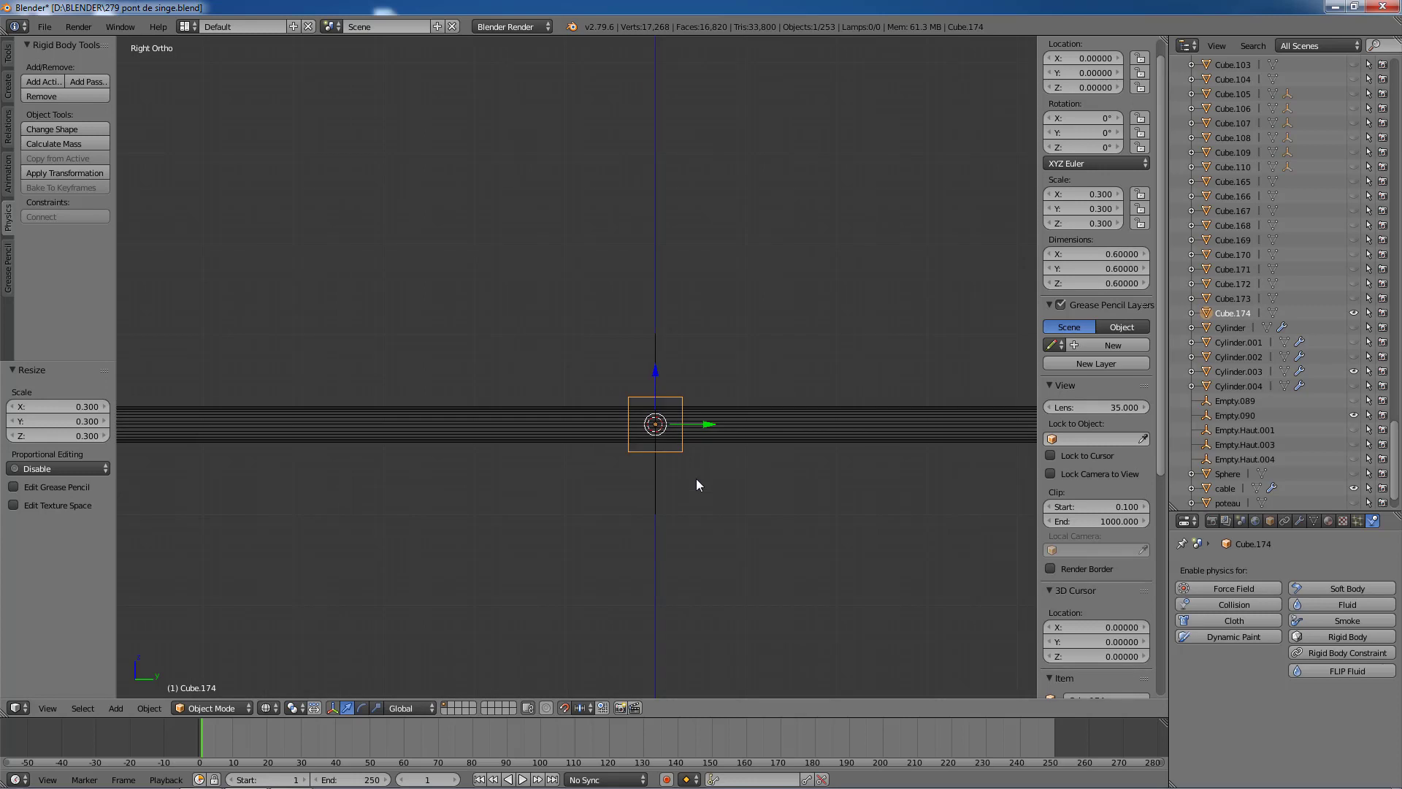
pyautogui.rightClick(519, 422)
pyautogui.press('Tab')
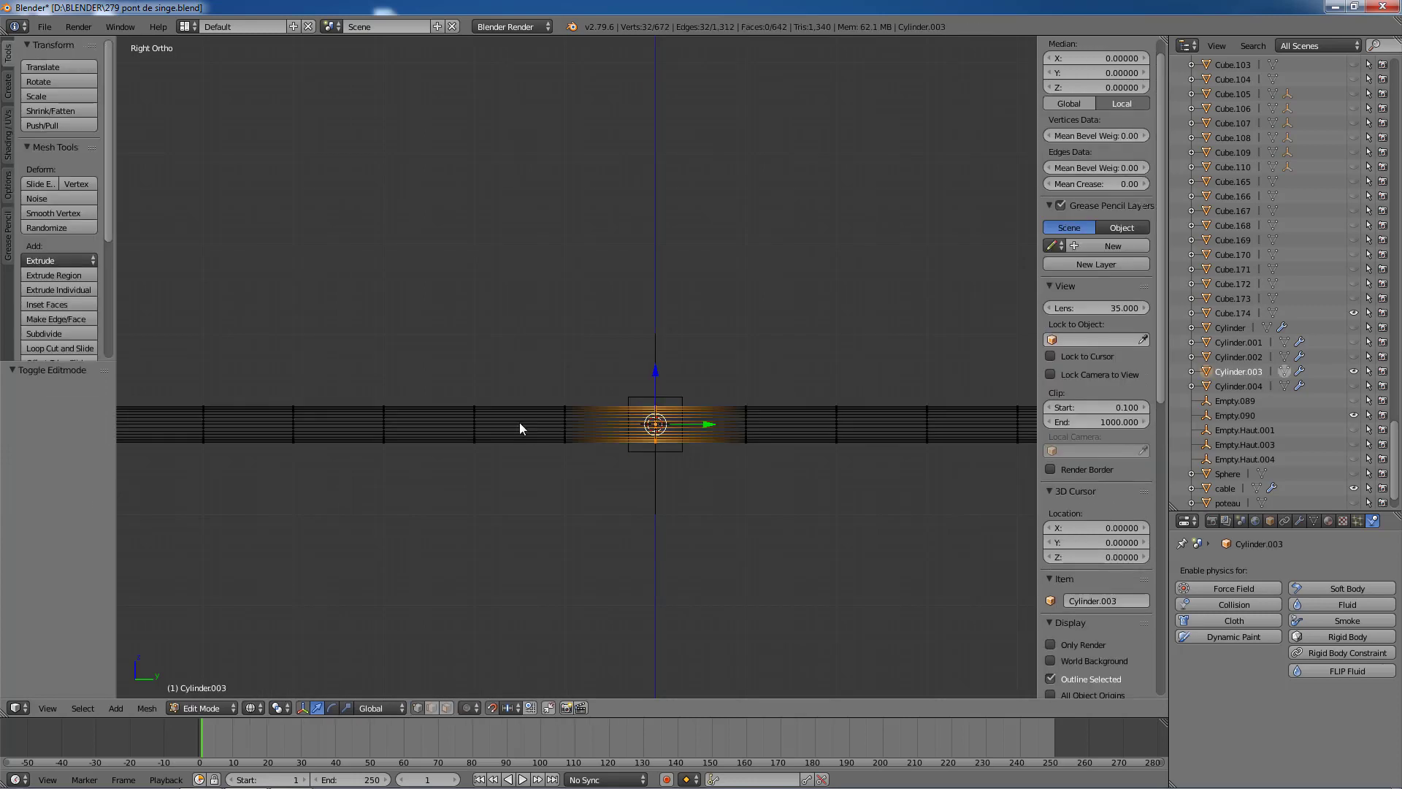
pyautogui.press('Tab')
pyautogui.scroll(-5, 519, 422)
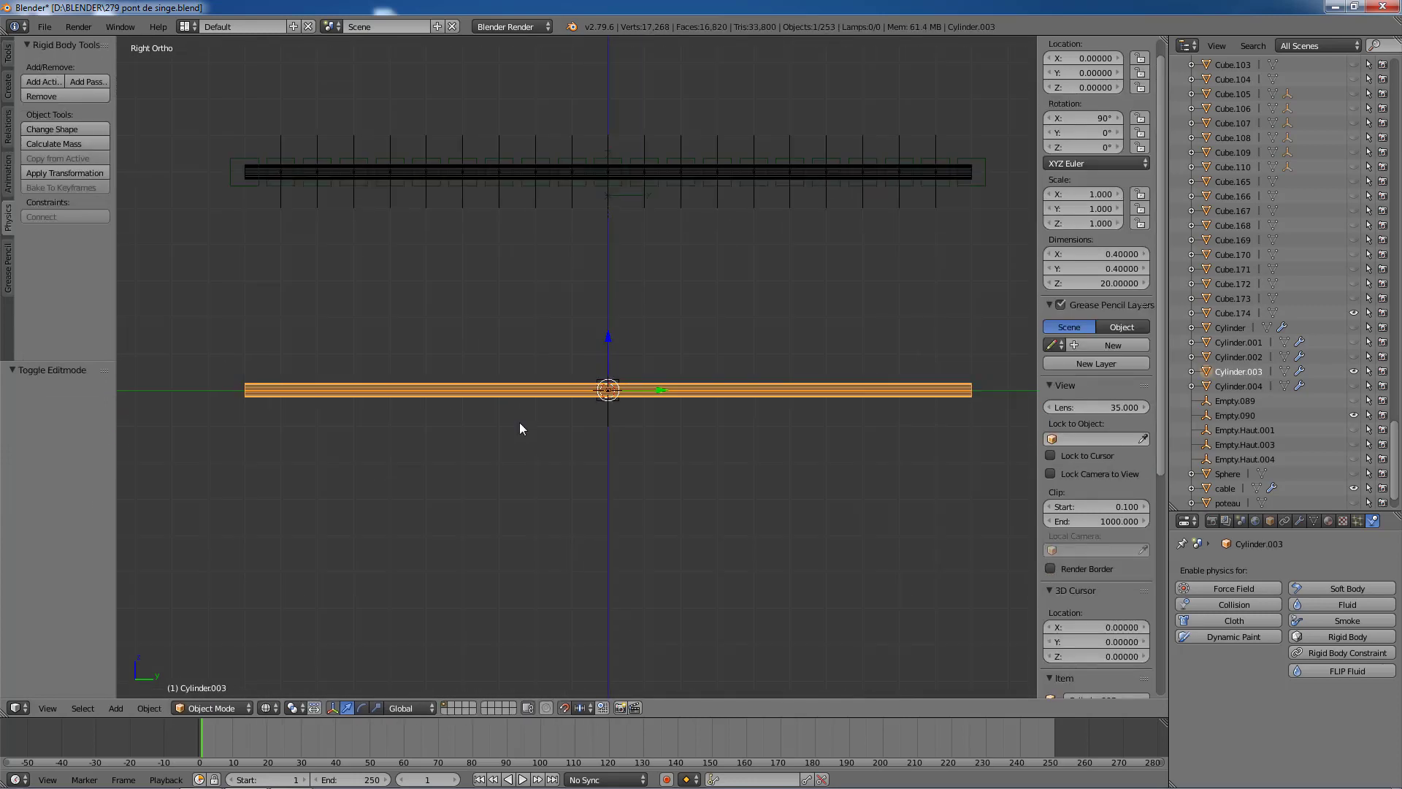
pyautogui.scroll(1, 529, 431)
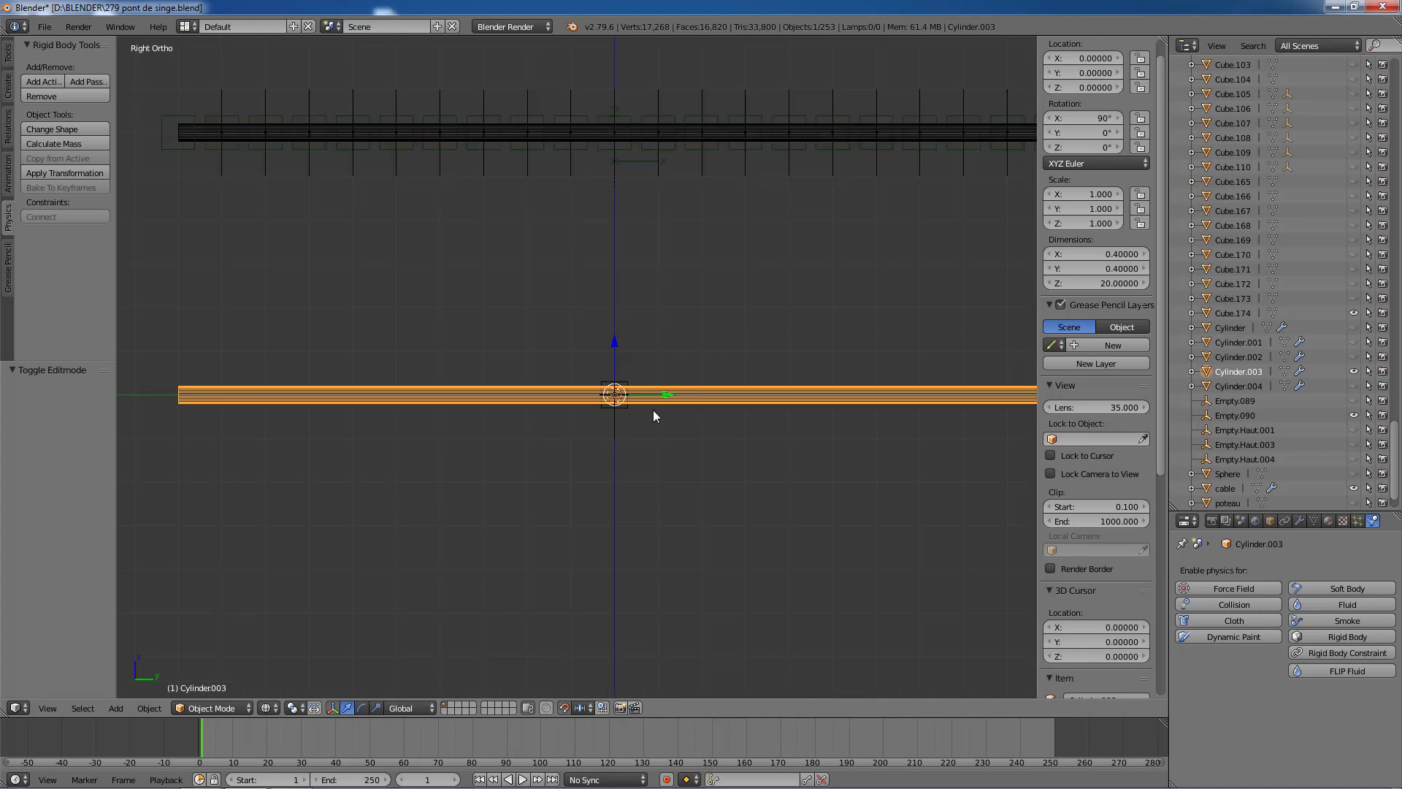
# Step: Make the small cube at the origin an active rigid body and test-play the simulation from the first frame
pyautogui.rightClick(628, 383)
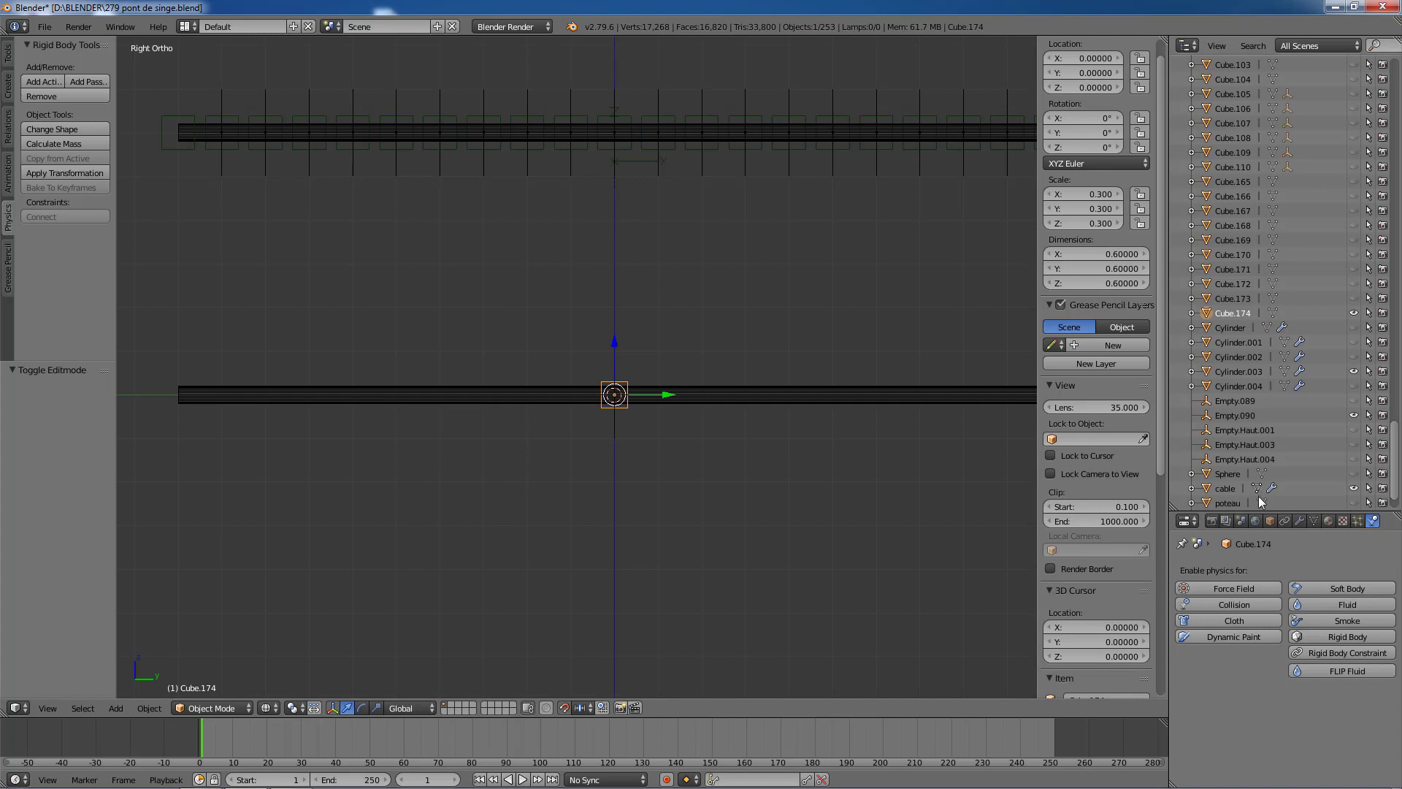
pyautogui.moveTo(1298, 514); pyautogui.dragTo(1298, 252)
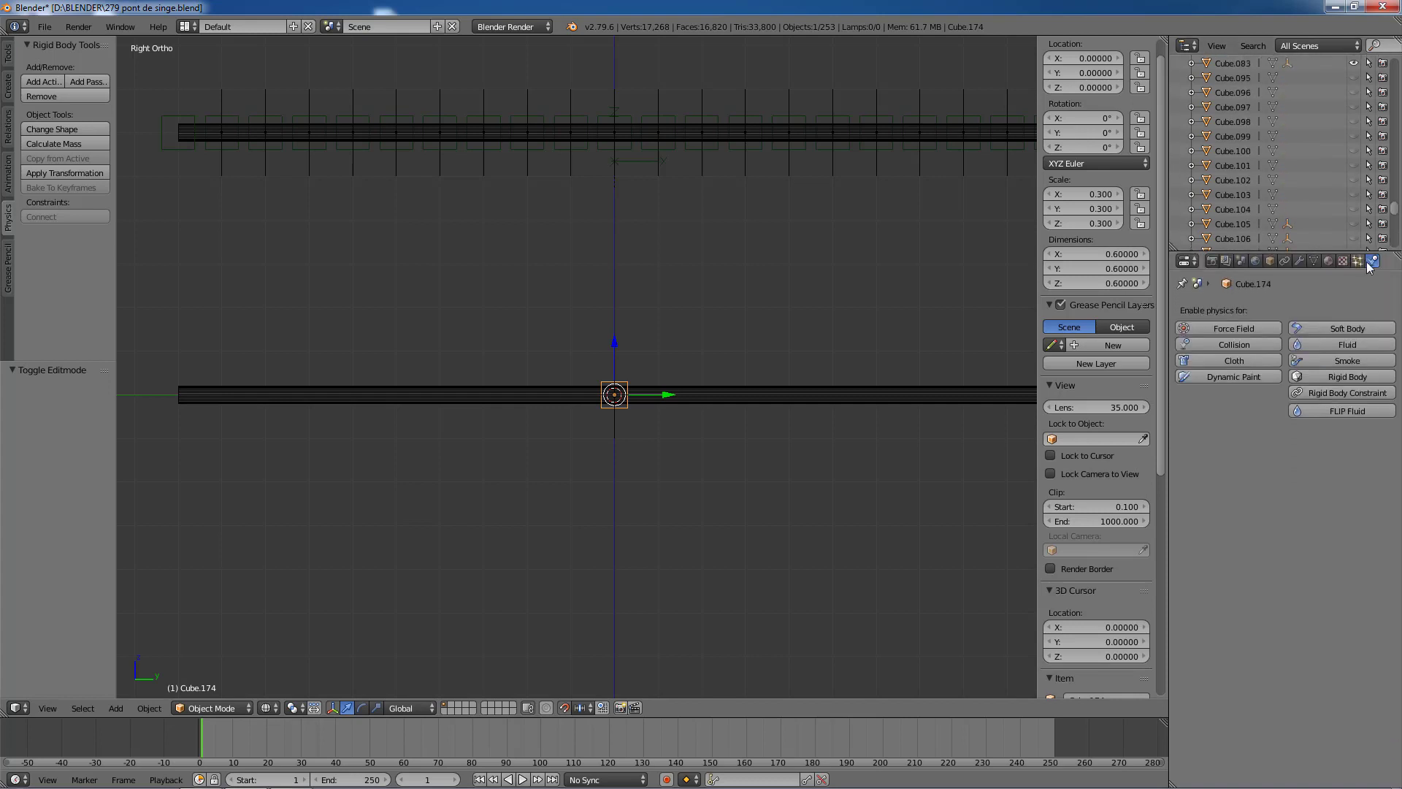
pyautogui.click(1331, 377)
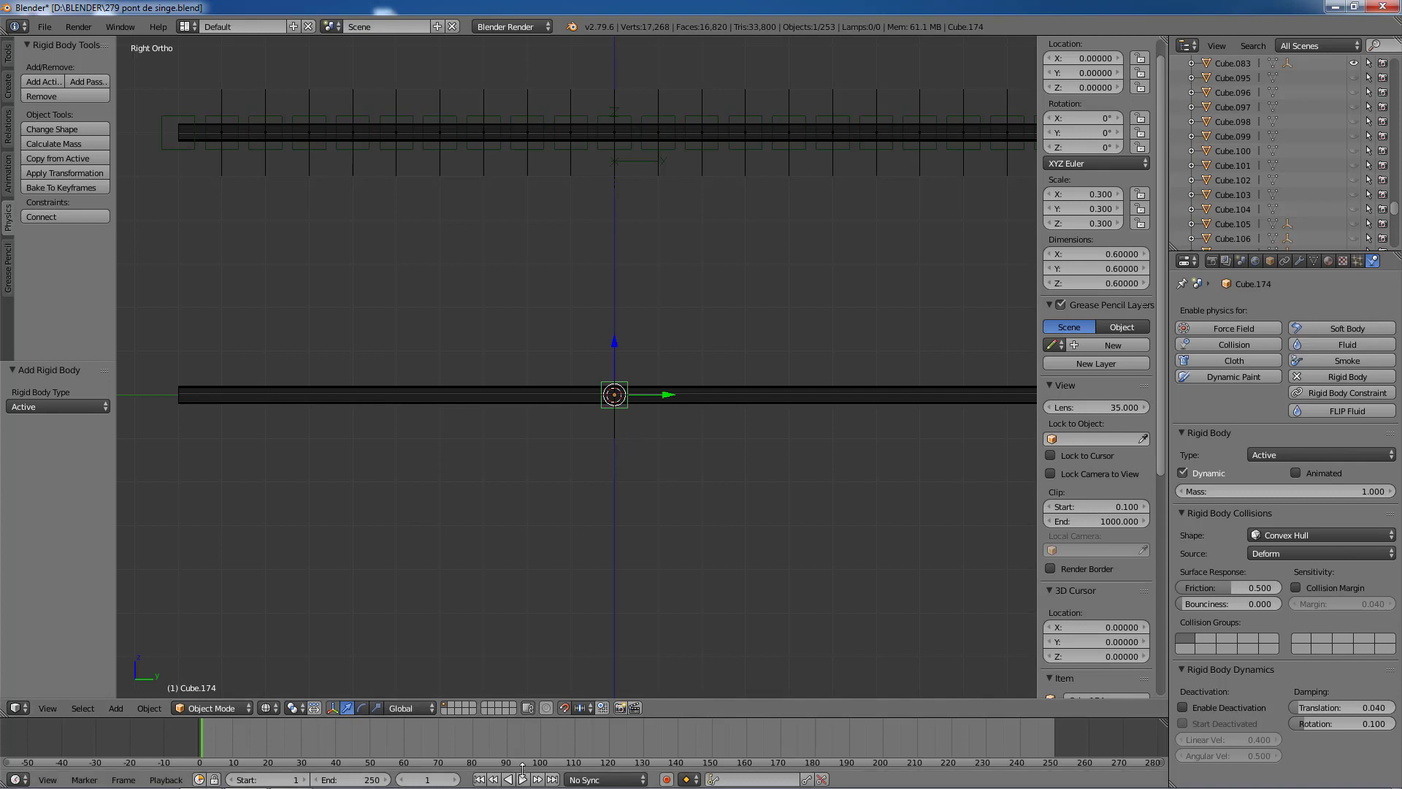
pyautogui.hotkey('alt', 'a')
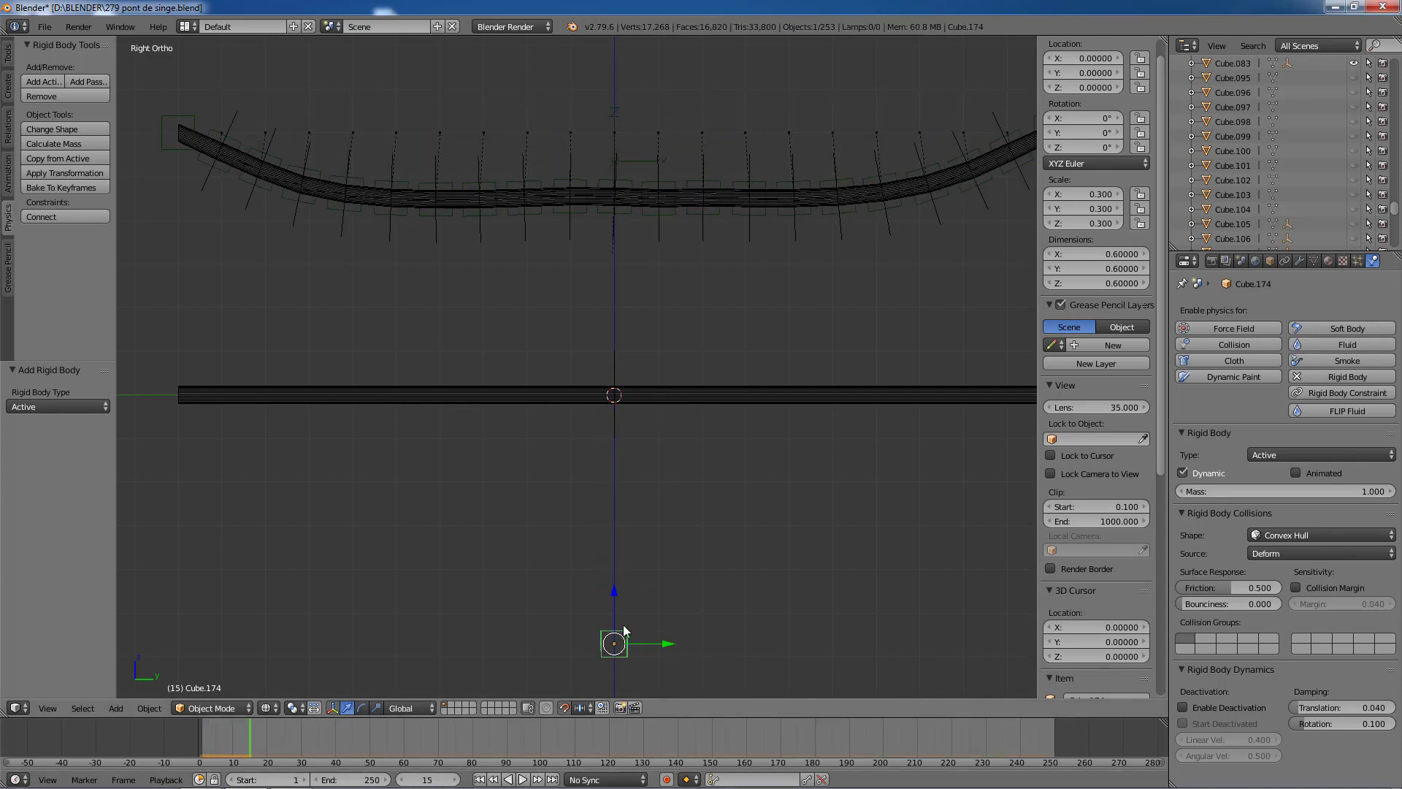
pyautogui.click(479, 779)
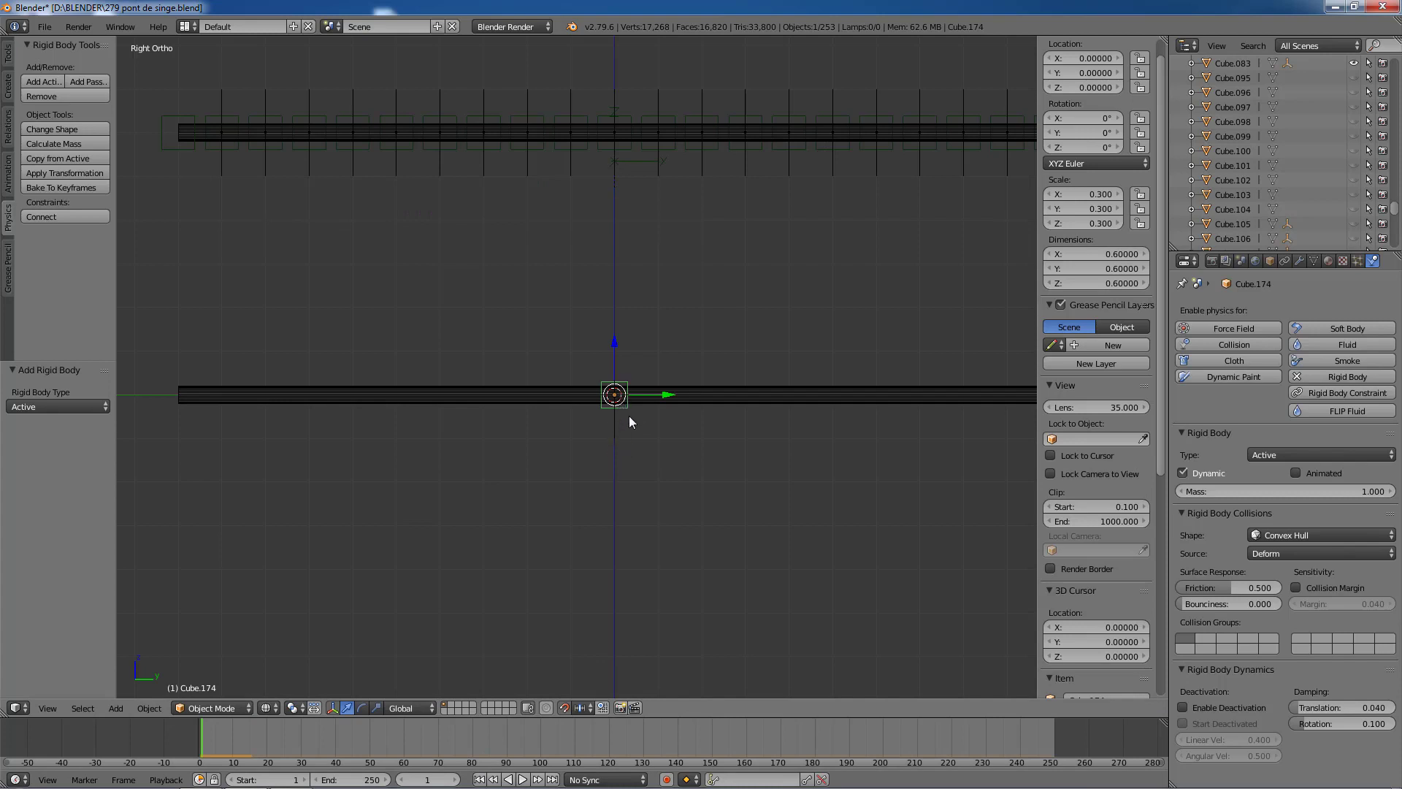
# Step: Parent the hook empty at the cylinder's centre to the small cube, using the Object parent type
pyautogui.scroll(3, 652, 397)
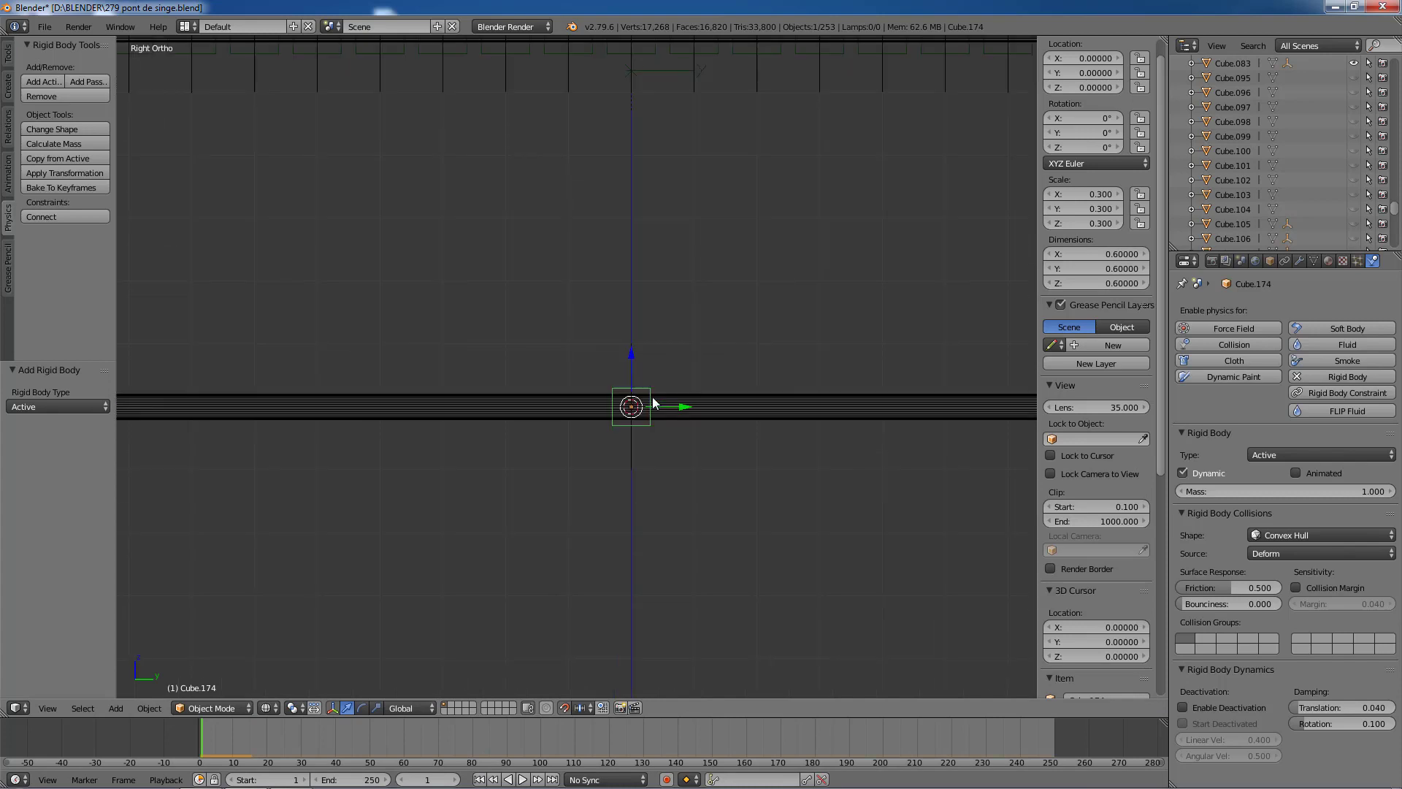
pyautogui.scroll(1, 692, 401)
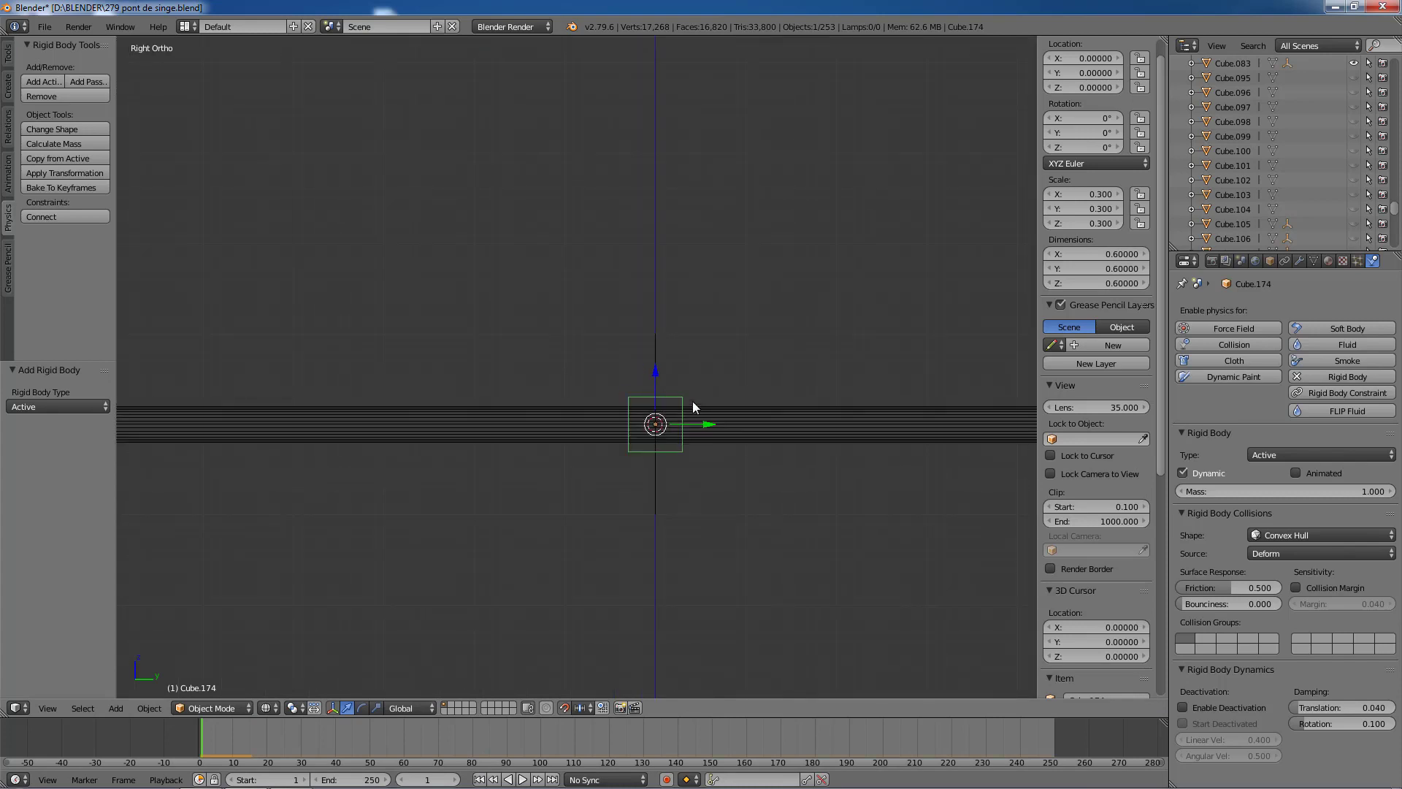
pyautogui.scroll(-2, 693, 402)
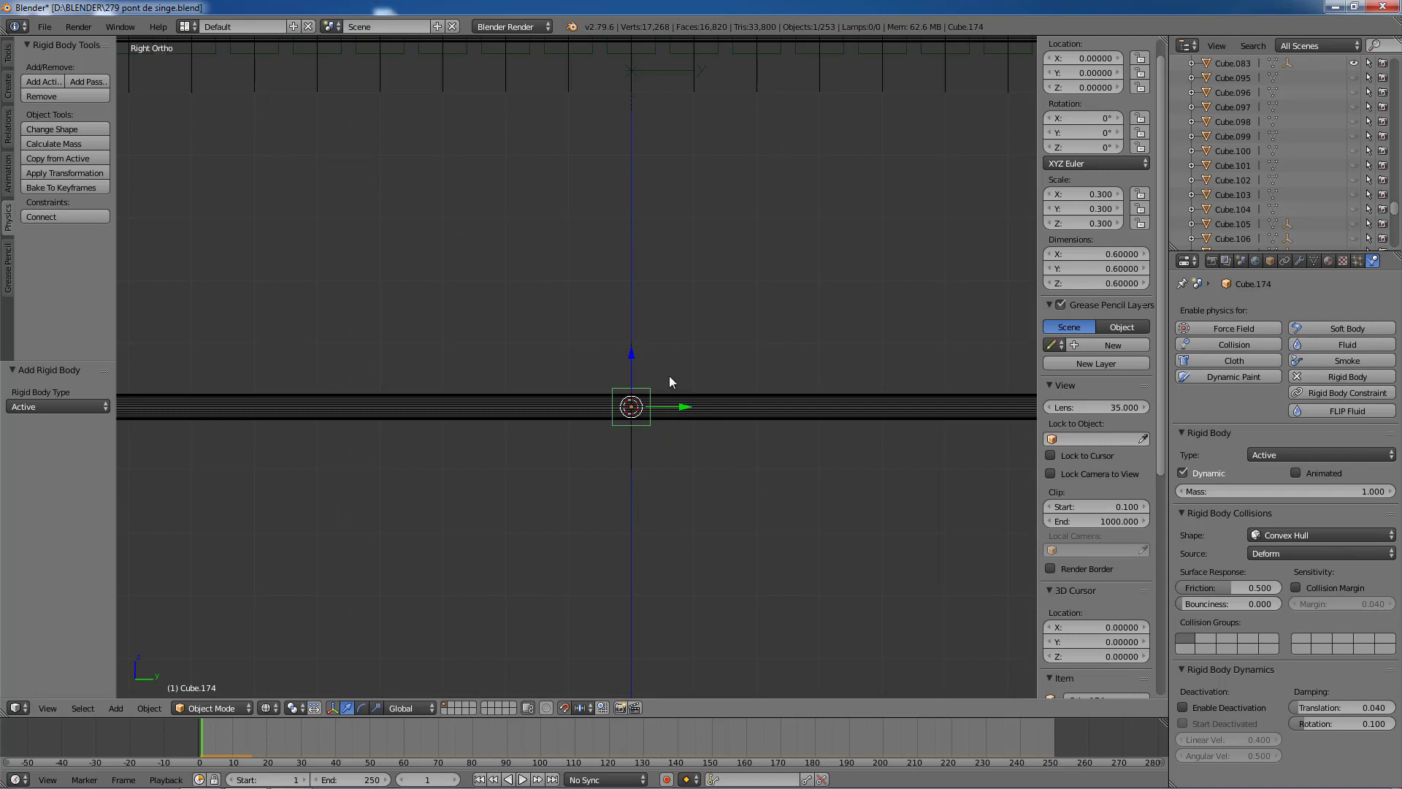
pyautogui.rightClick(631, 376)
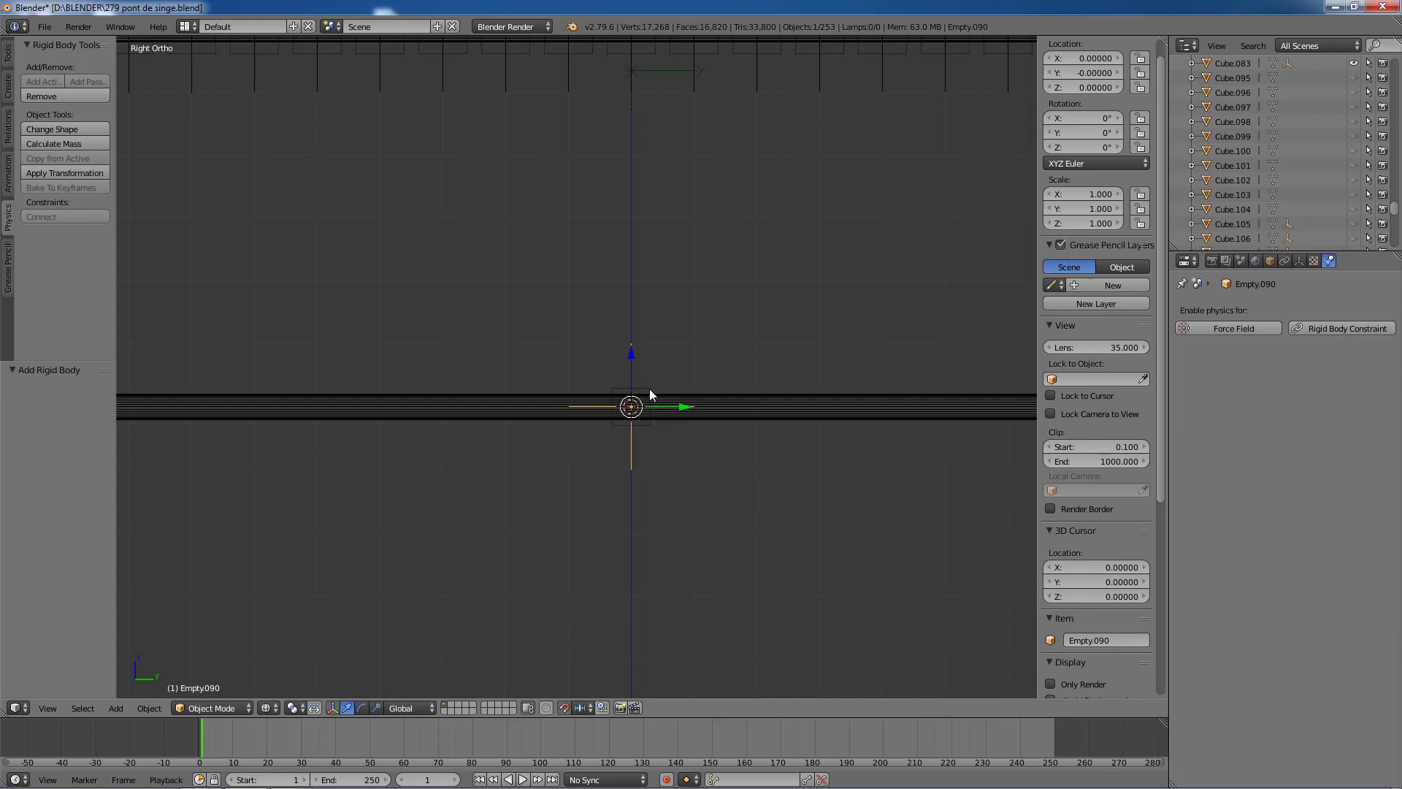
pyautogui.keyDown('shift'); pyautogui.rightClick(650, 389); pyautogui.keyUp('shift')
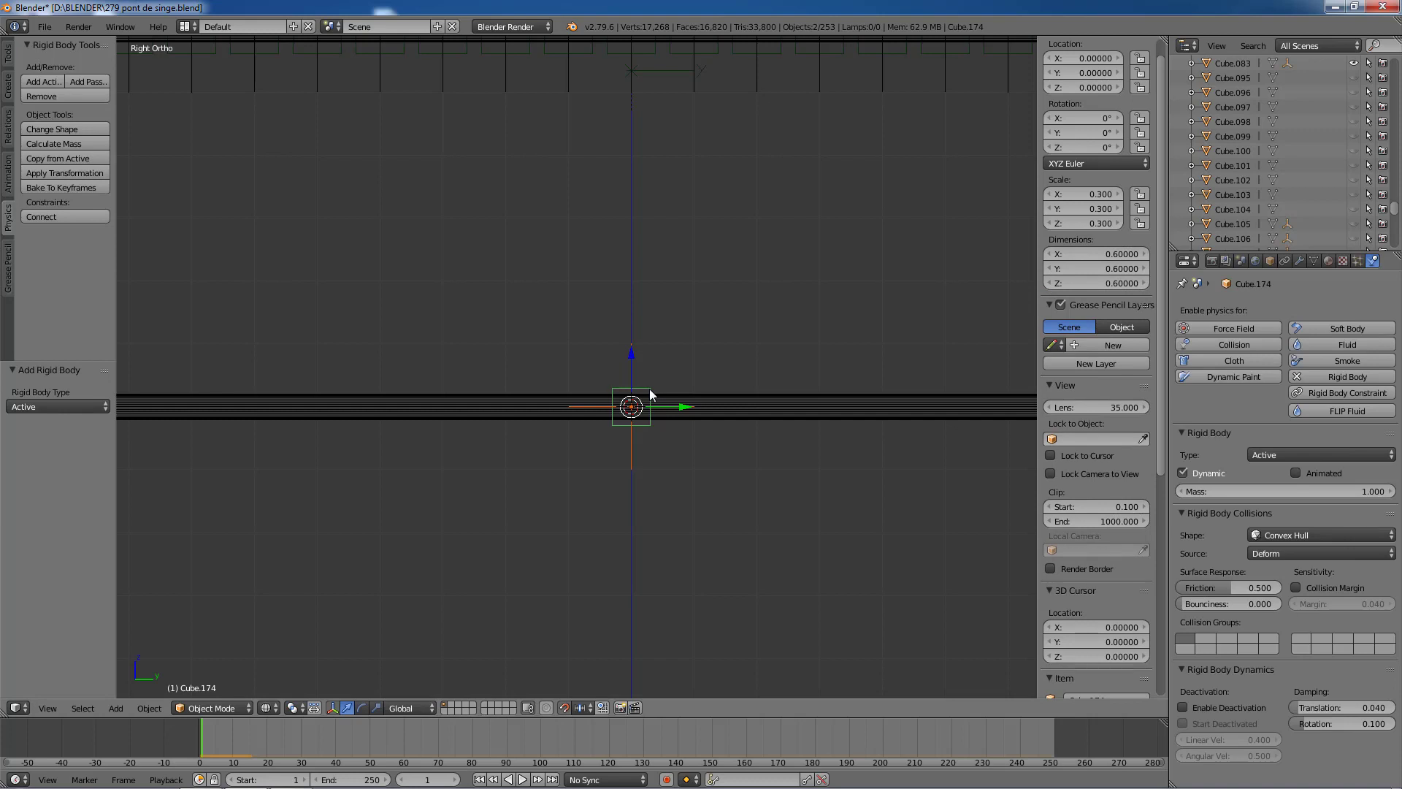
pyautogui.hotkey('ctrl', 'p')
pyautogui.click(650, 389)
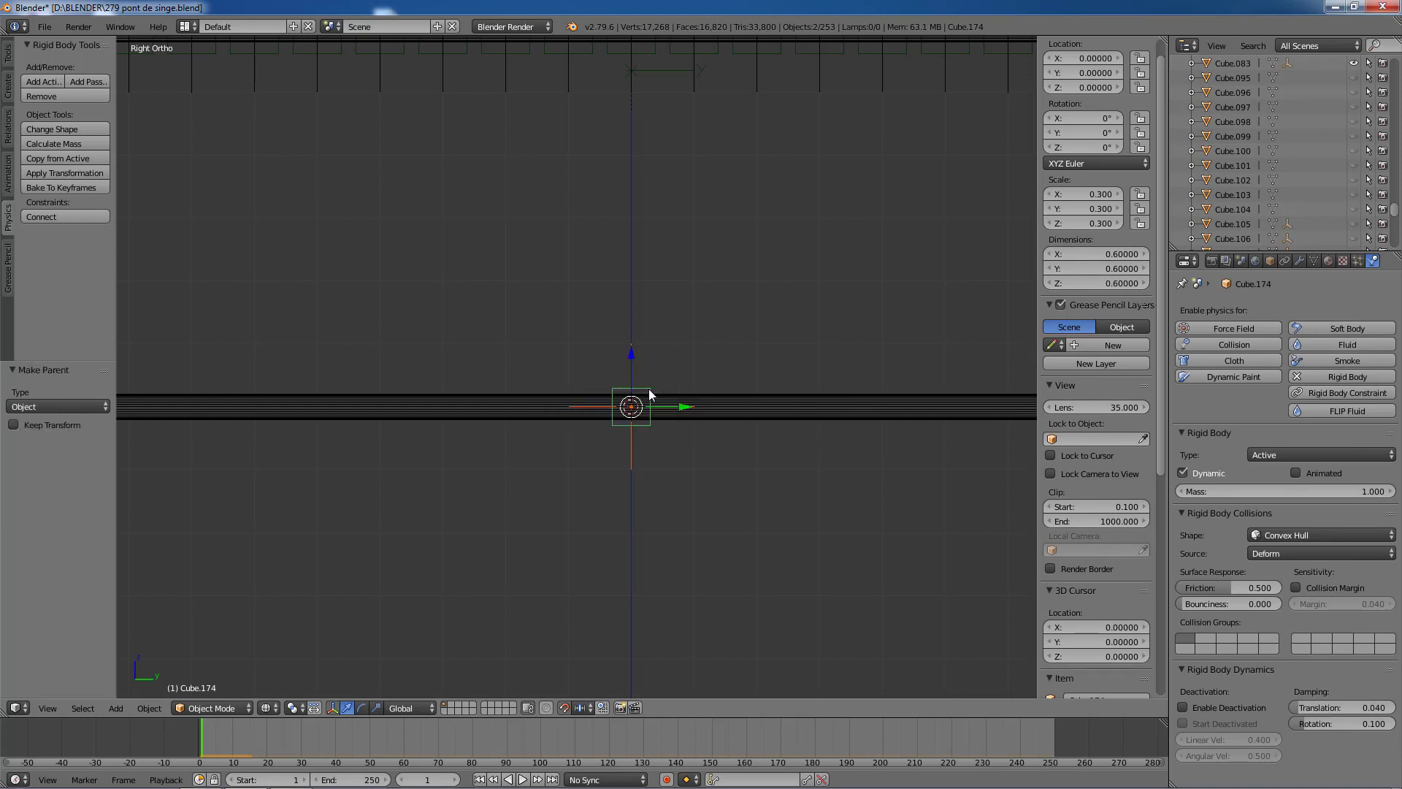
# Step: Play the simulation twice to check how the cylinder's hooked middle loop follows the falling cube, and rewind to frame 1
pyautogui.scroll(-2, 650, 391)
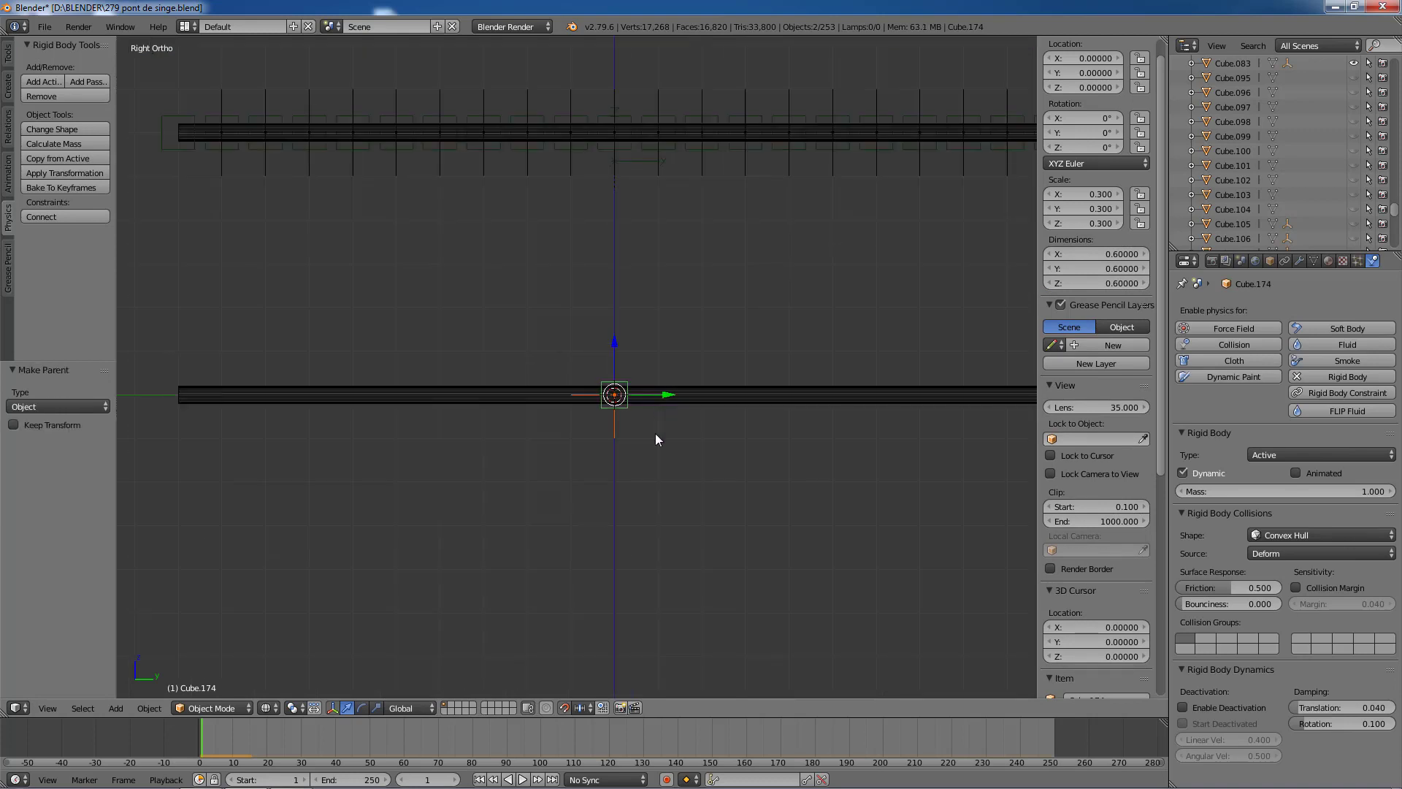
pyautogui.click(523, 780)
pyautogui.click(522, 780)
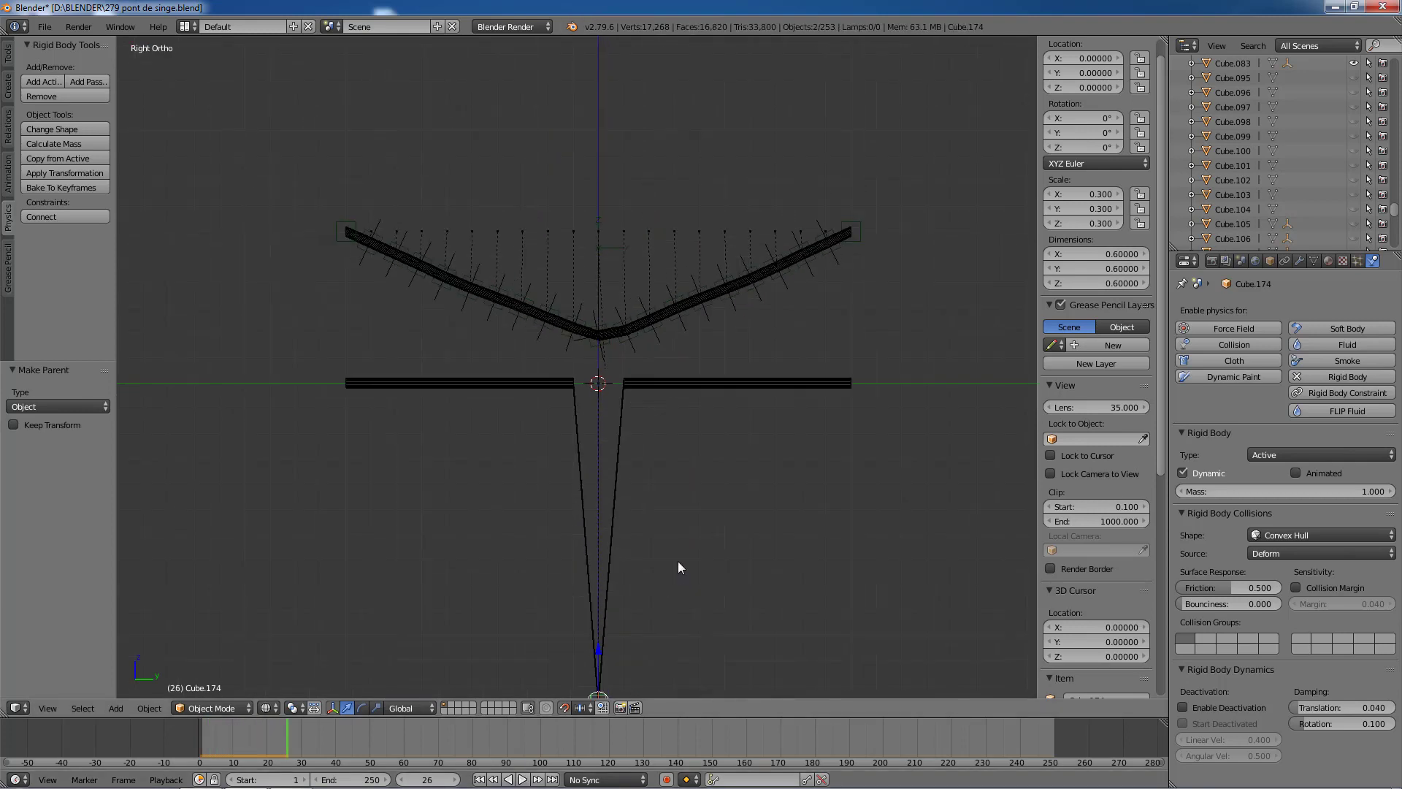
pyautogui.scroll(-2, 677, 567)
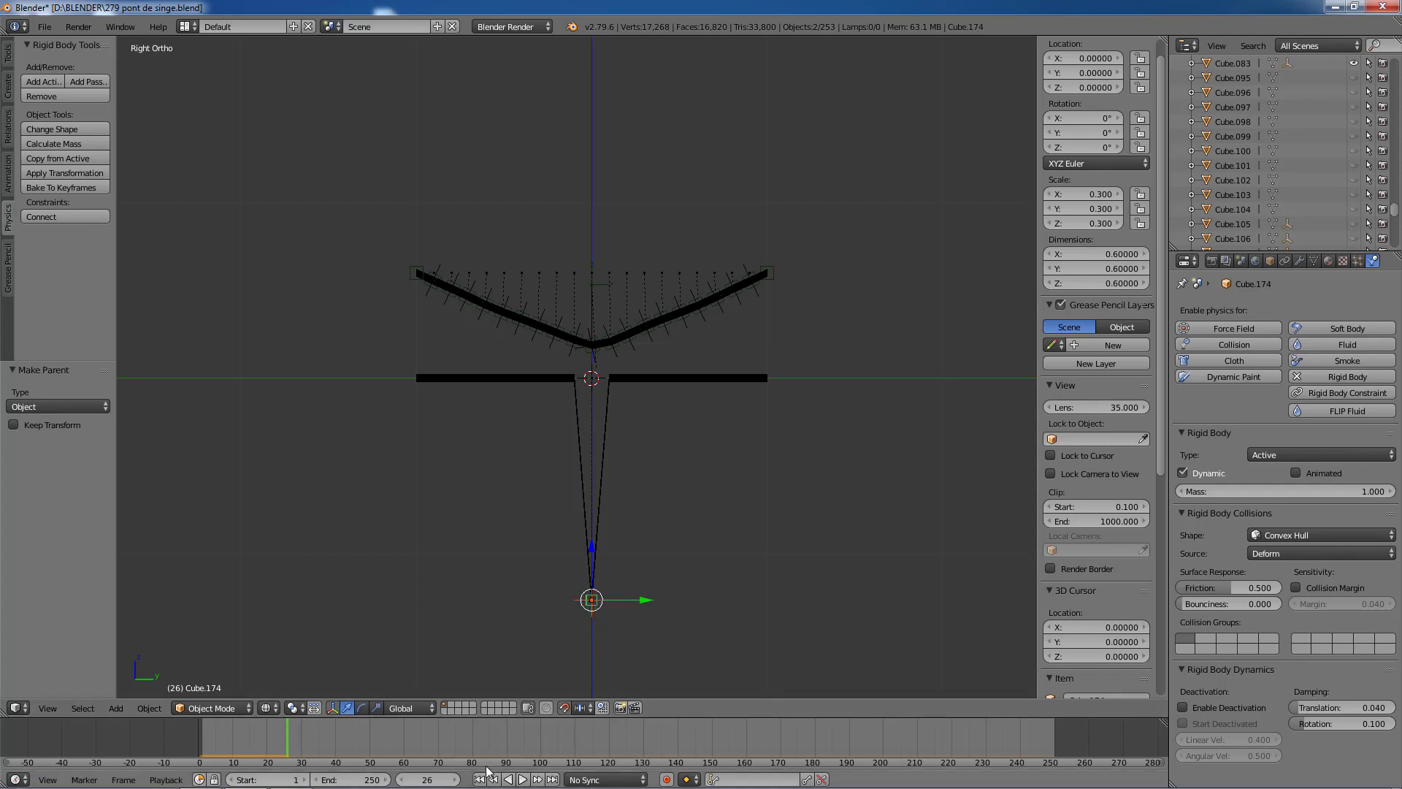
pyautogui.click(523, 779)
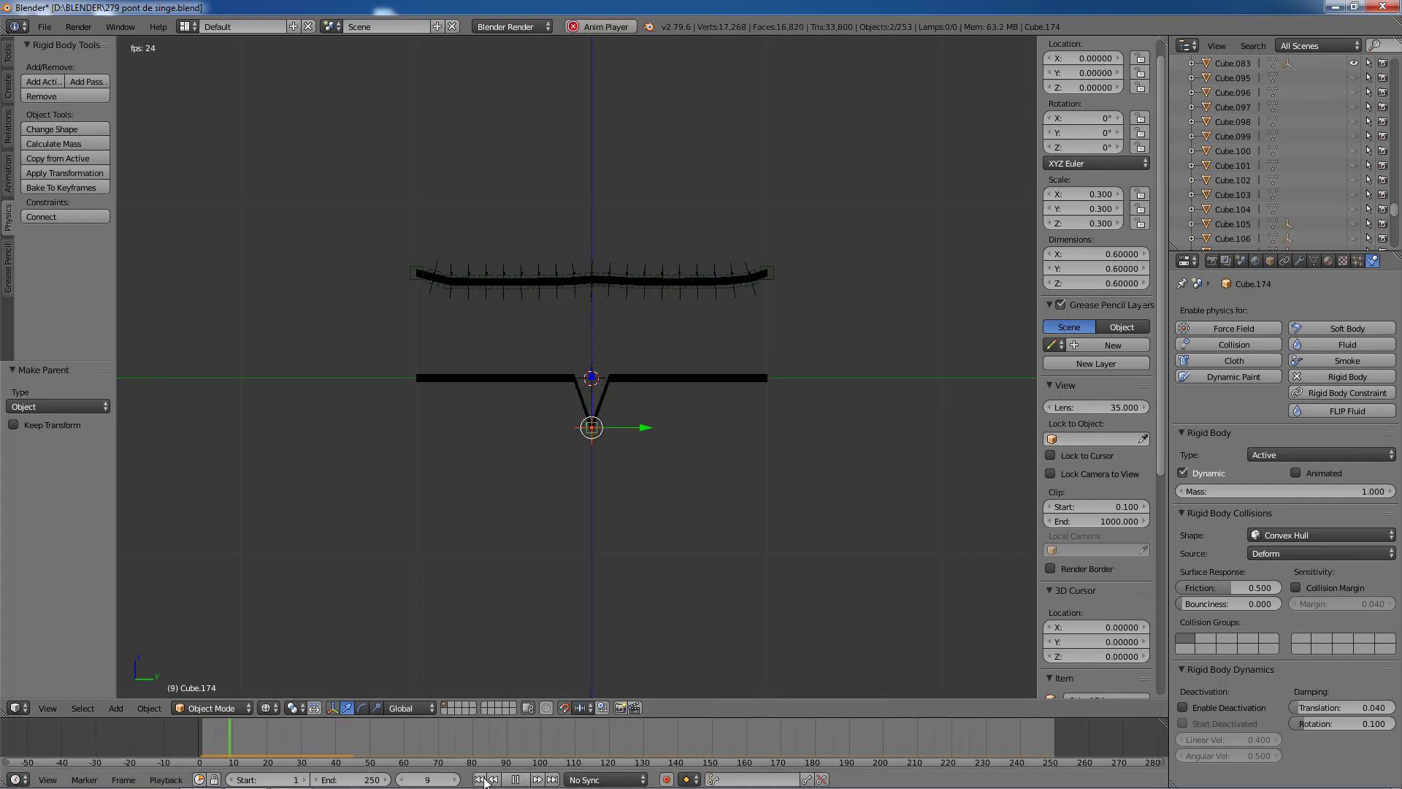
pyautogui.click(479, 779)
pyautogui.click(516, 781)
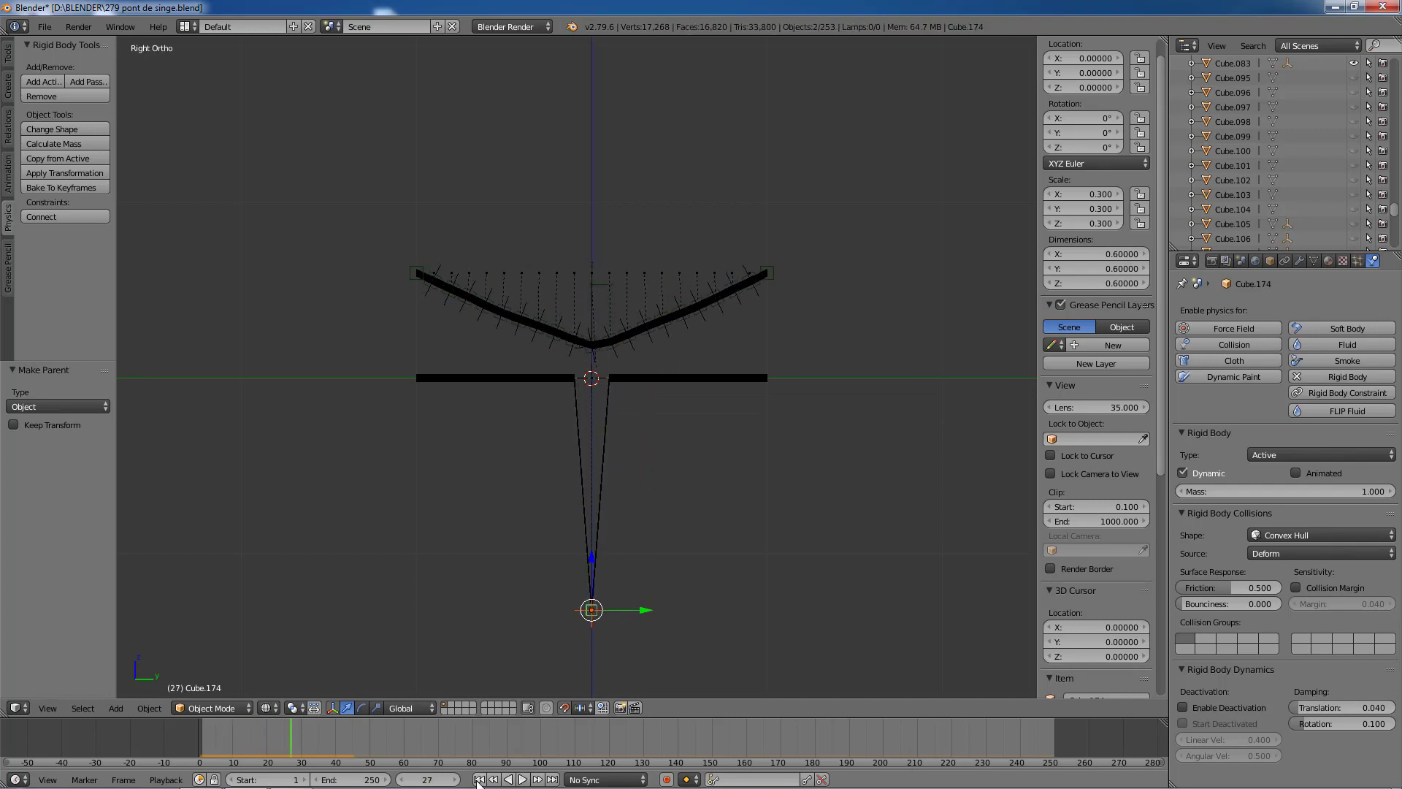
pyautogui.click(479, 780)
# Step: Select the last two cubes at the +Y end of the upper chain and play the simulation to examine how its cable sags
pyautogui.scroll(6, 664, 394)
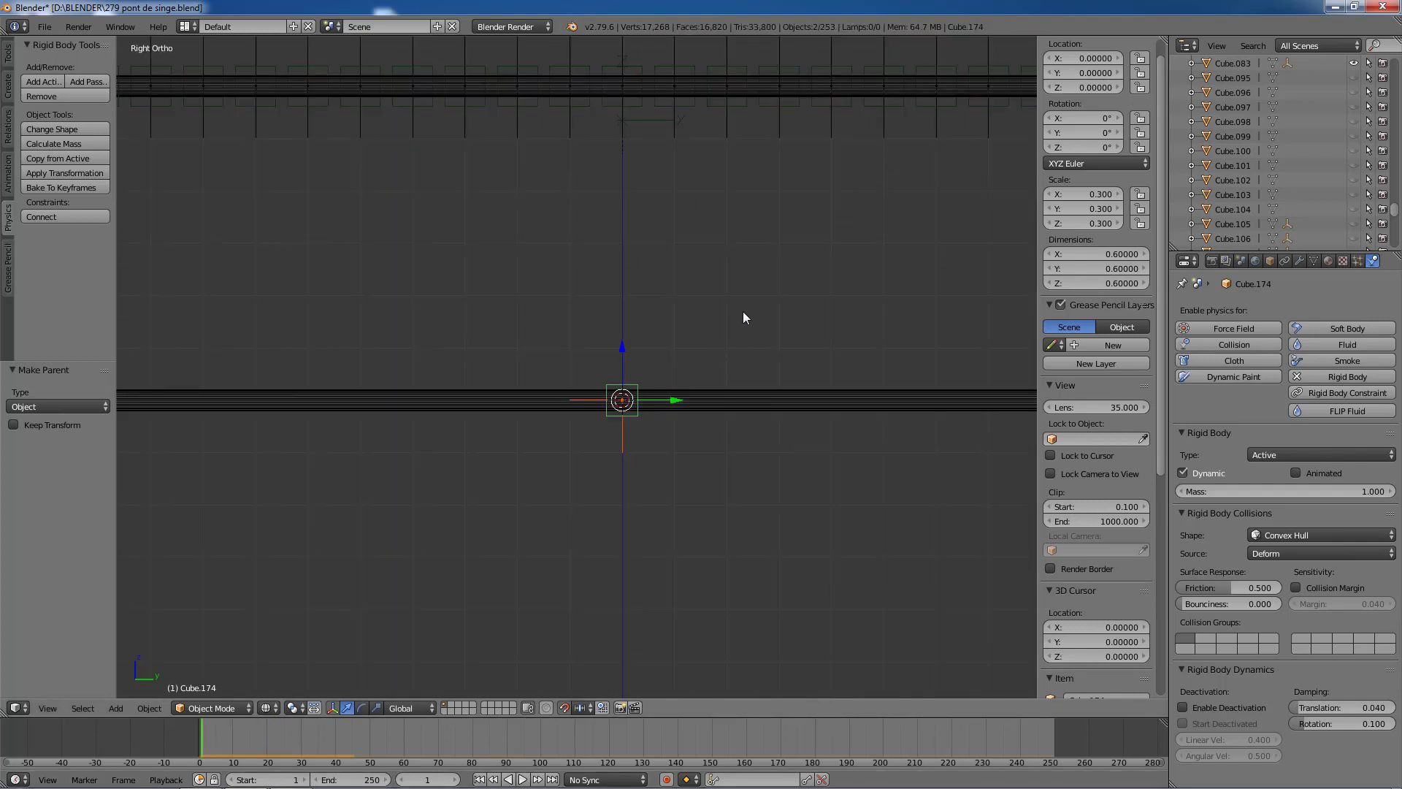
pyautogui.scroll(-2, 742, 311)
pyautogui.keyDown('shift'); pyautogui.moveTo(743, 289); pyautogui.dragTo(735, 342, button='middle'); pyautogui.keyUp('shift')
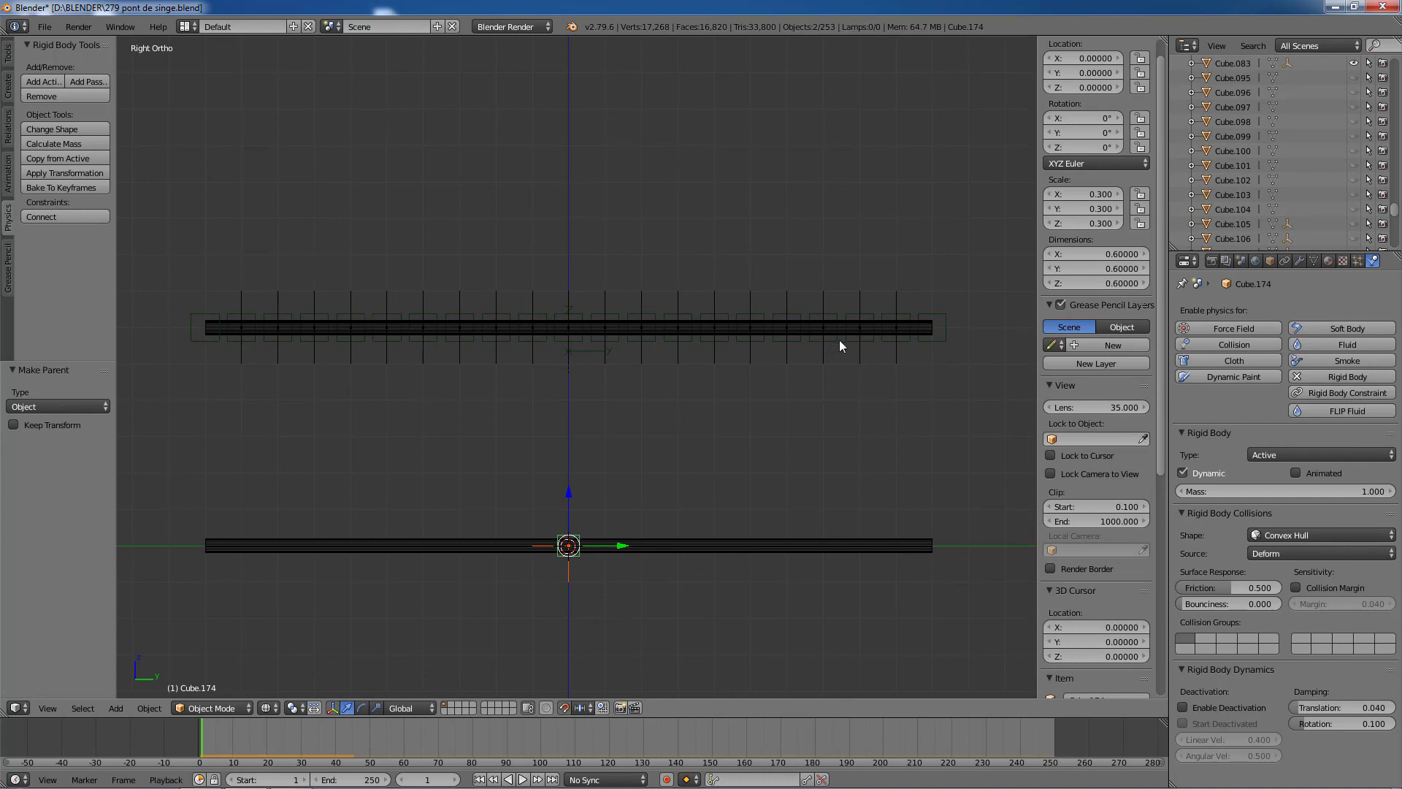
pyautogui.click(938, 320)
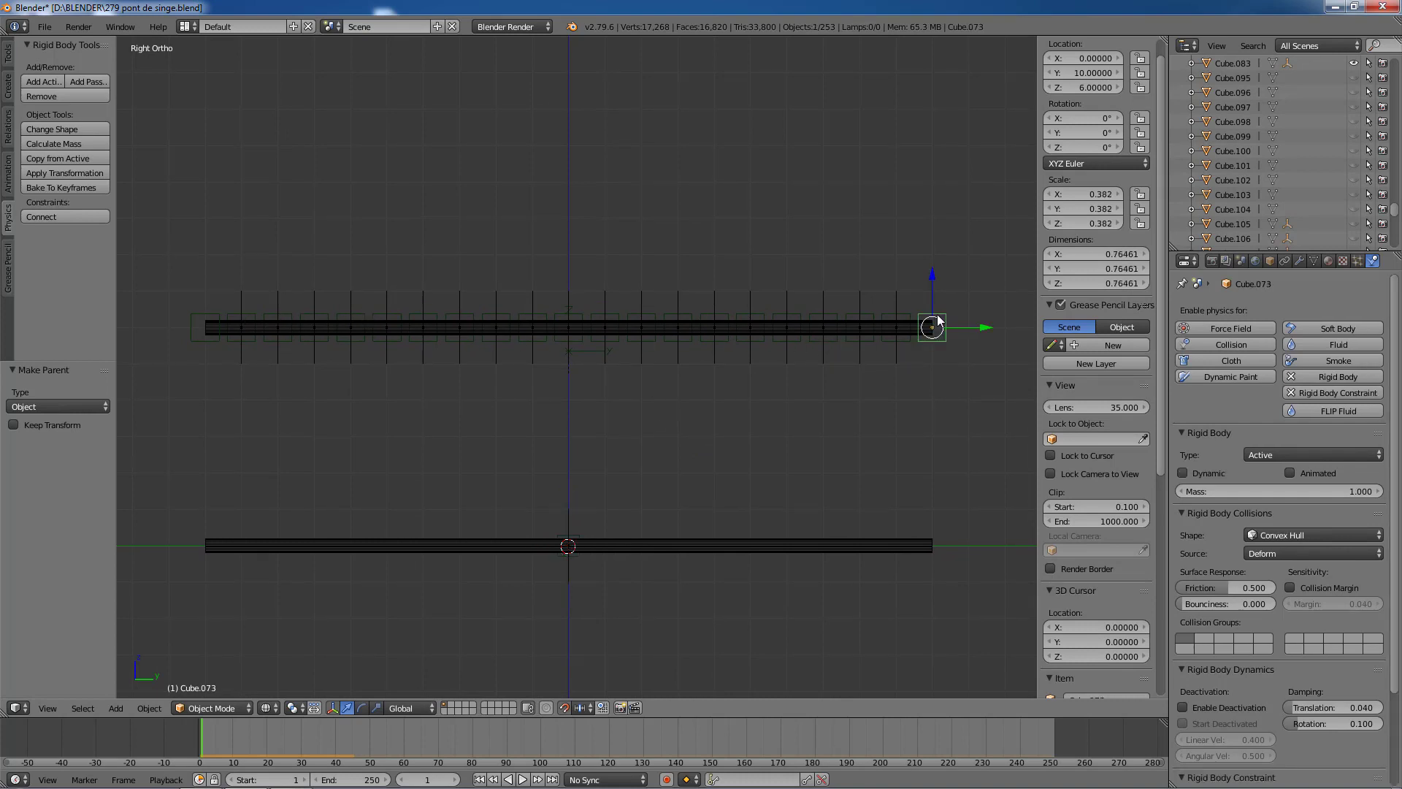
pyautogui.keyDown('shift'); pyautogui.rightClick(909, 313); pyautogui.keyUp('shift')
pyautogui.click(523, 779)
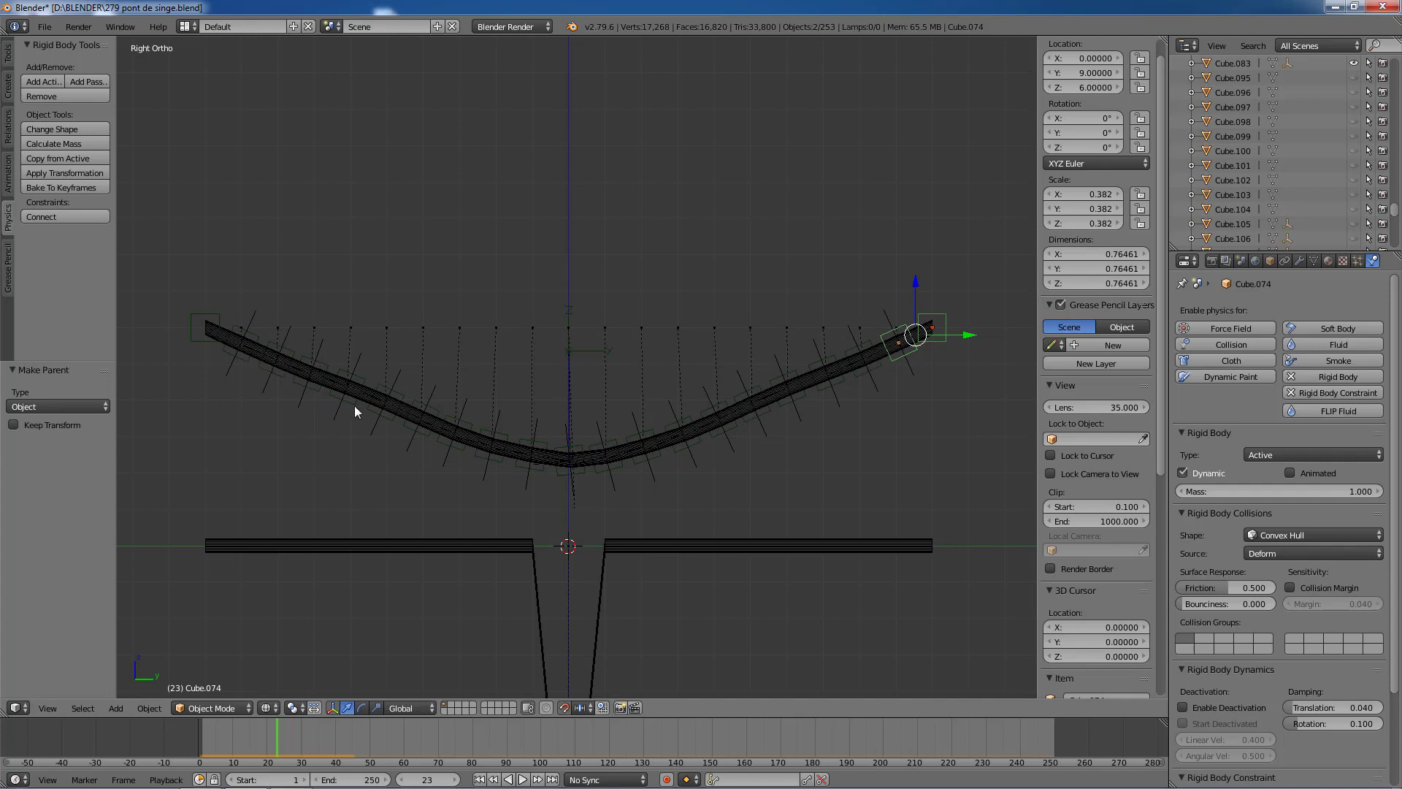
pyautogui.scroll(-4, 515, 405)
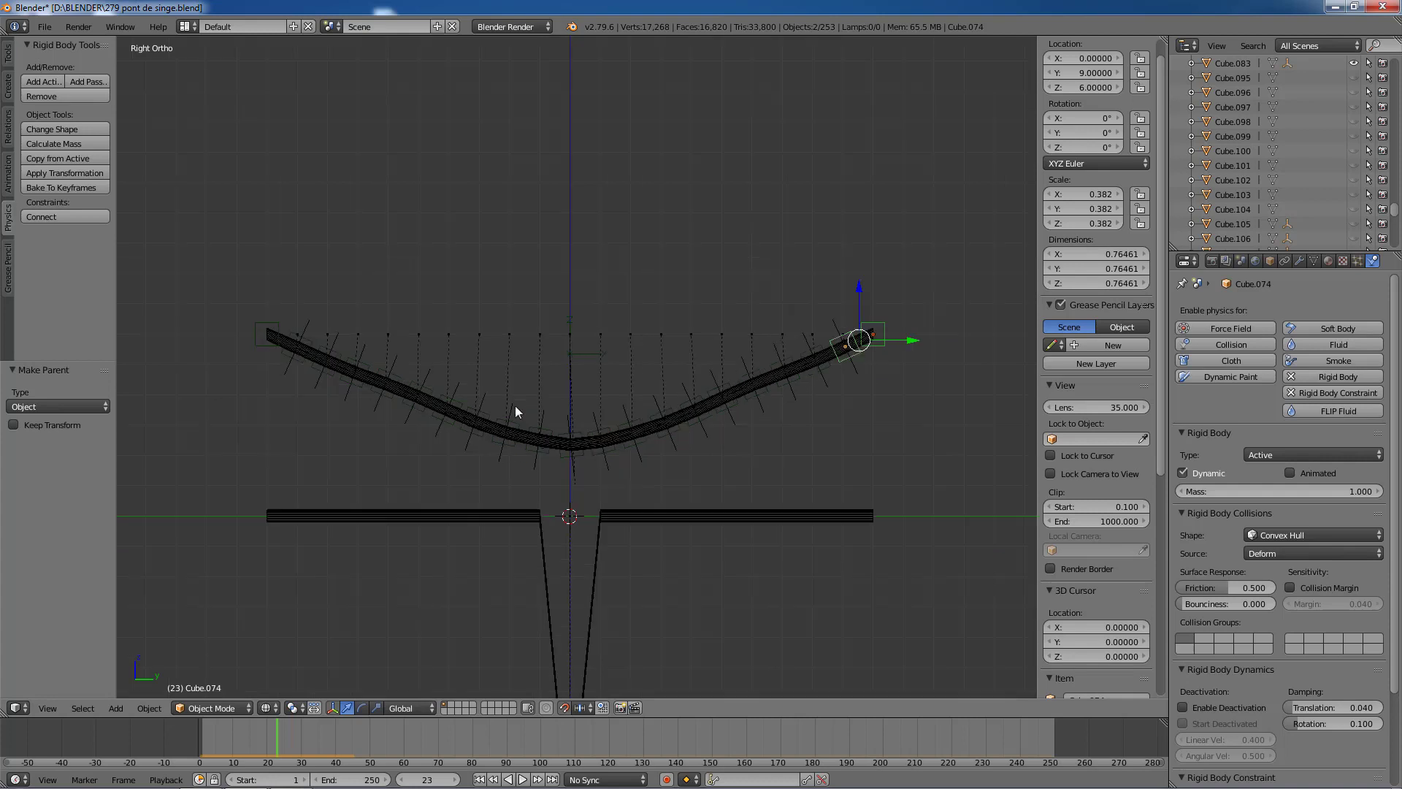
pyautogui.scroll(3, 621, 406)
pyautogui.scroll(-3, 621, 406)
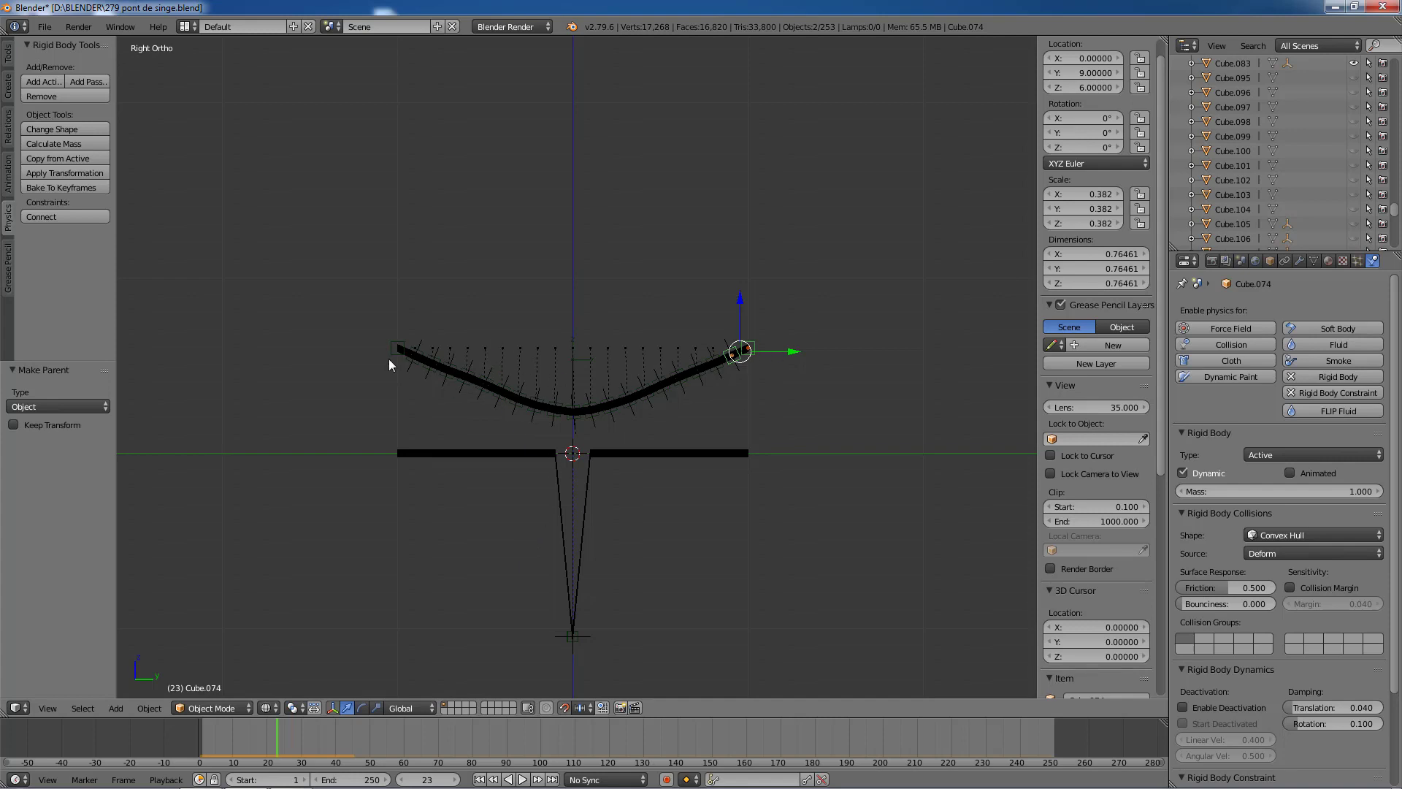
pyautogui.press('Tab')
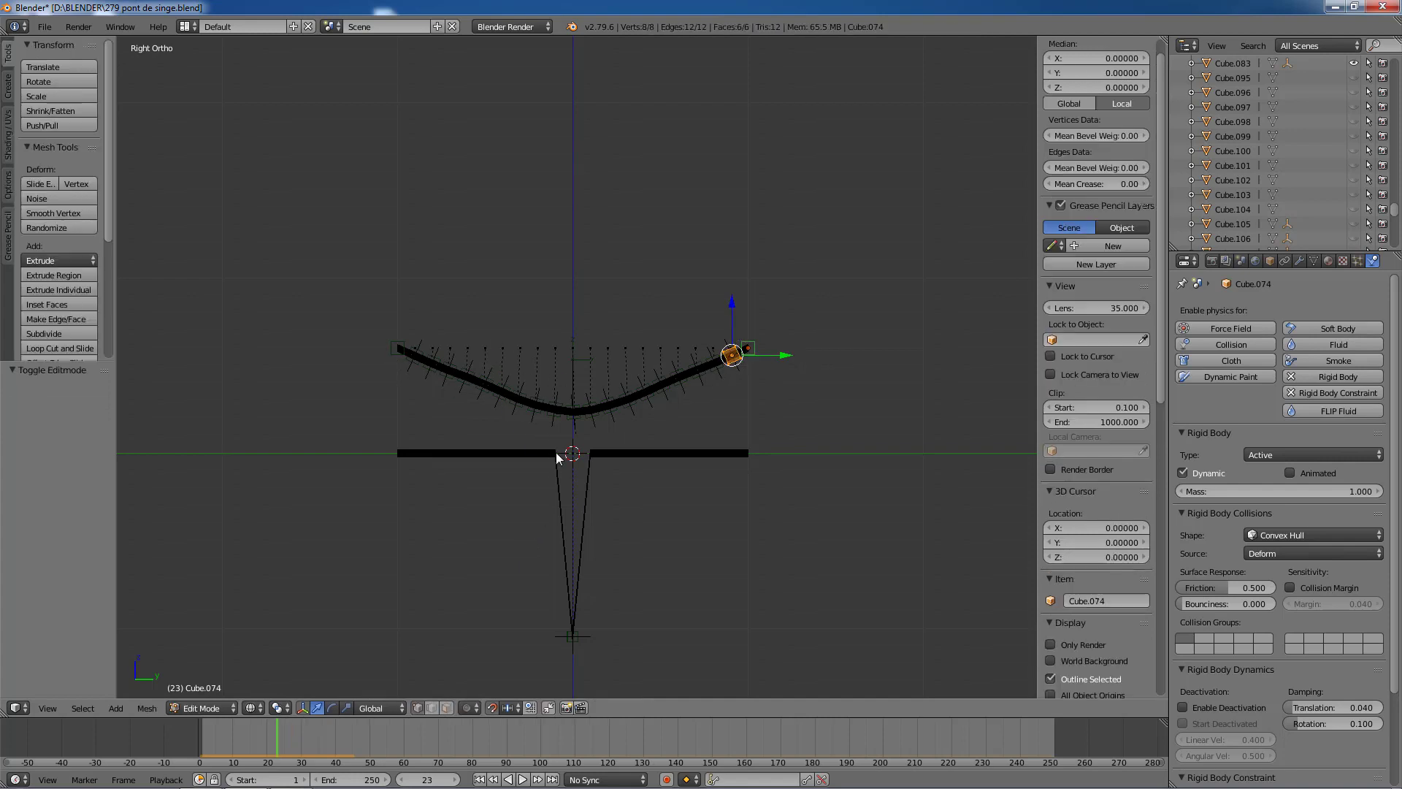
pyautogui.press('Tab')
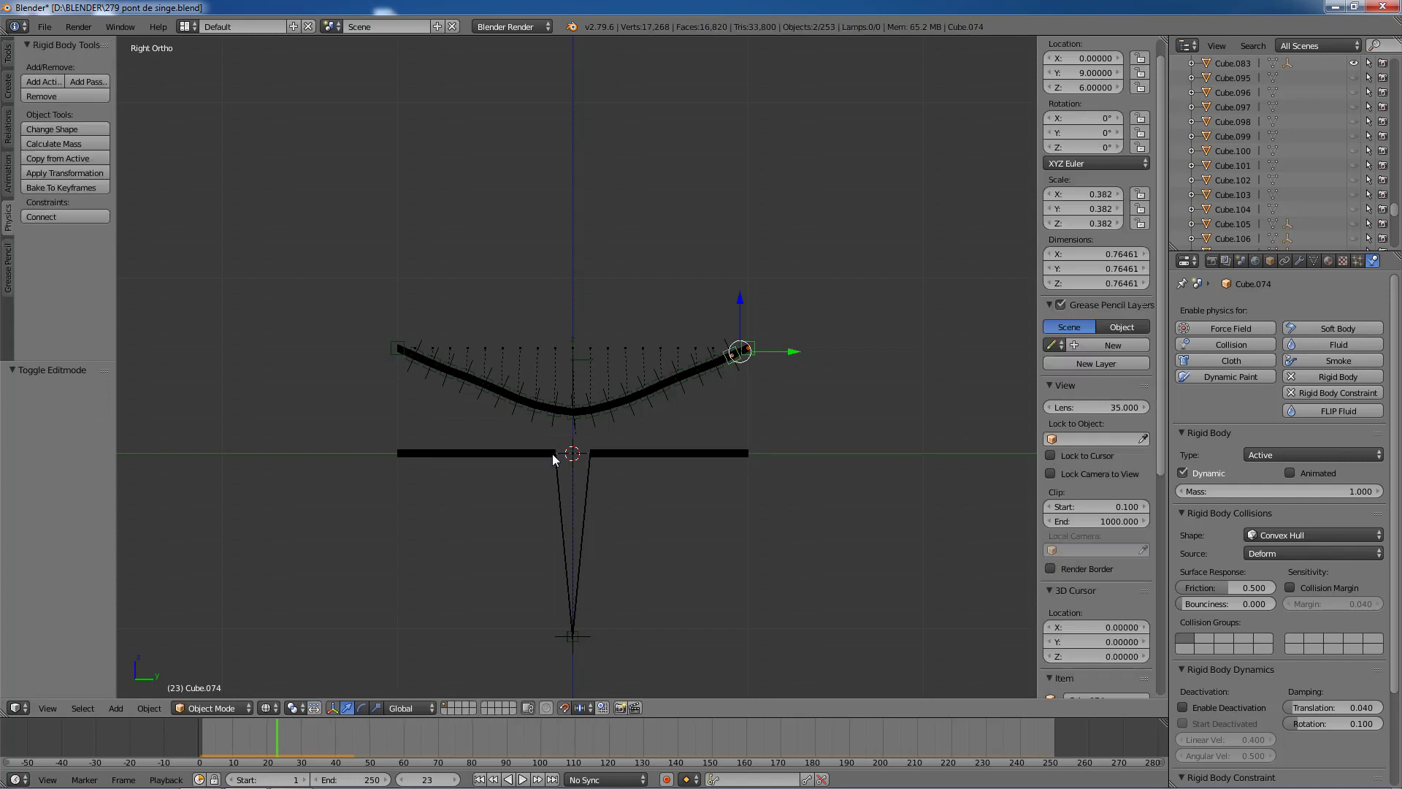
# Step: Delete the lower demonstration cylinder, its small rigid-body cube and the leftover hook empty at the origin
pyautogui.rightClick(530, 453)
pyautogui.press('x')
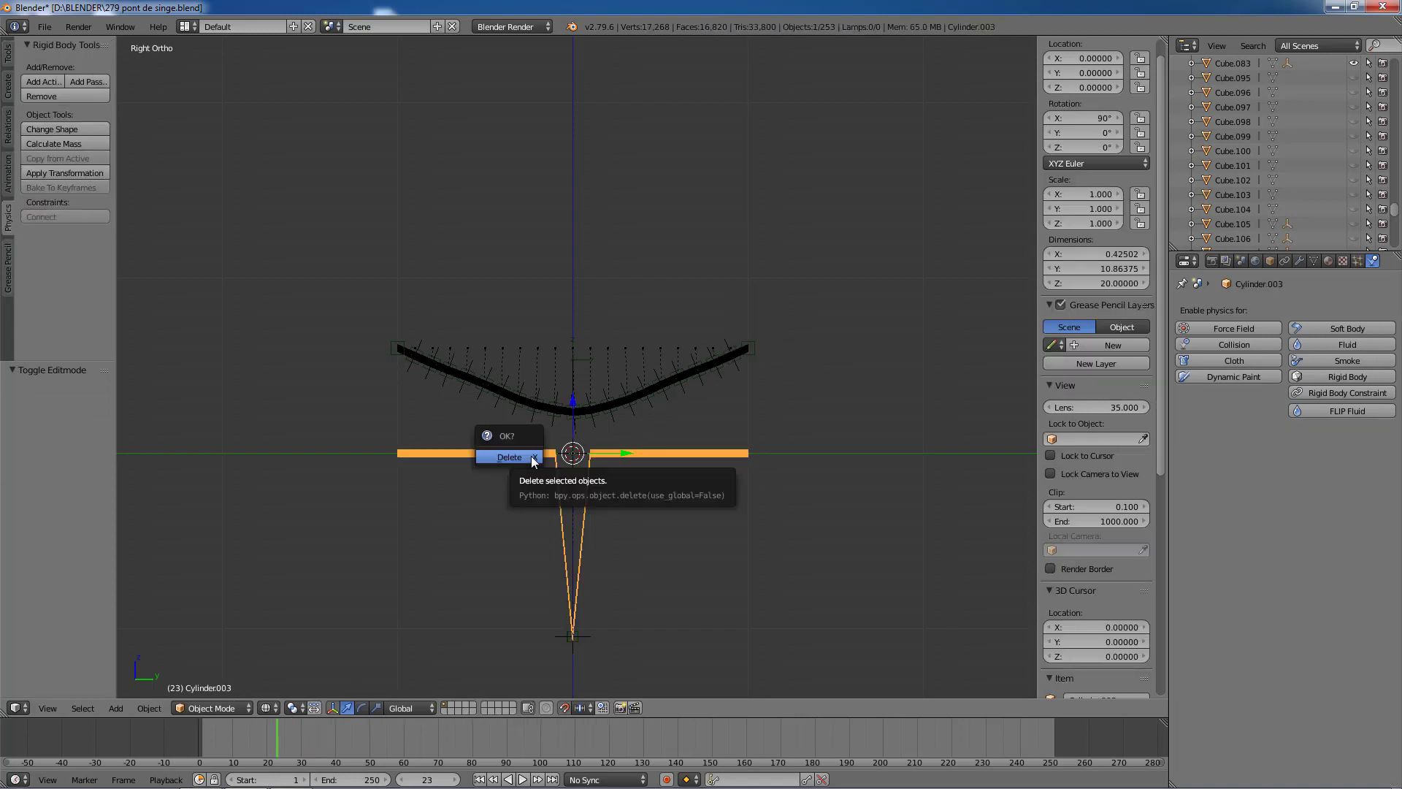
pyautogui.click(532, 456)
pyautogui.rightClick(567, 633)
pyautogui.press('x')
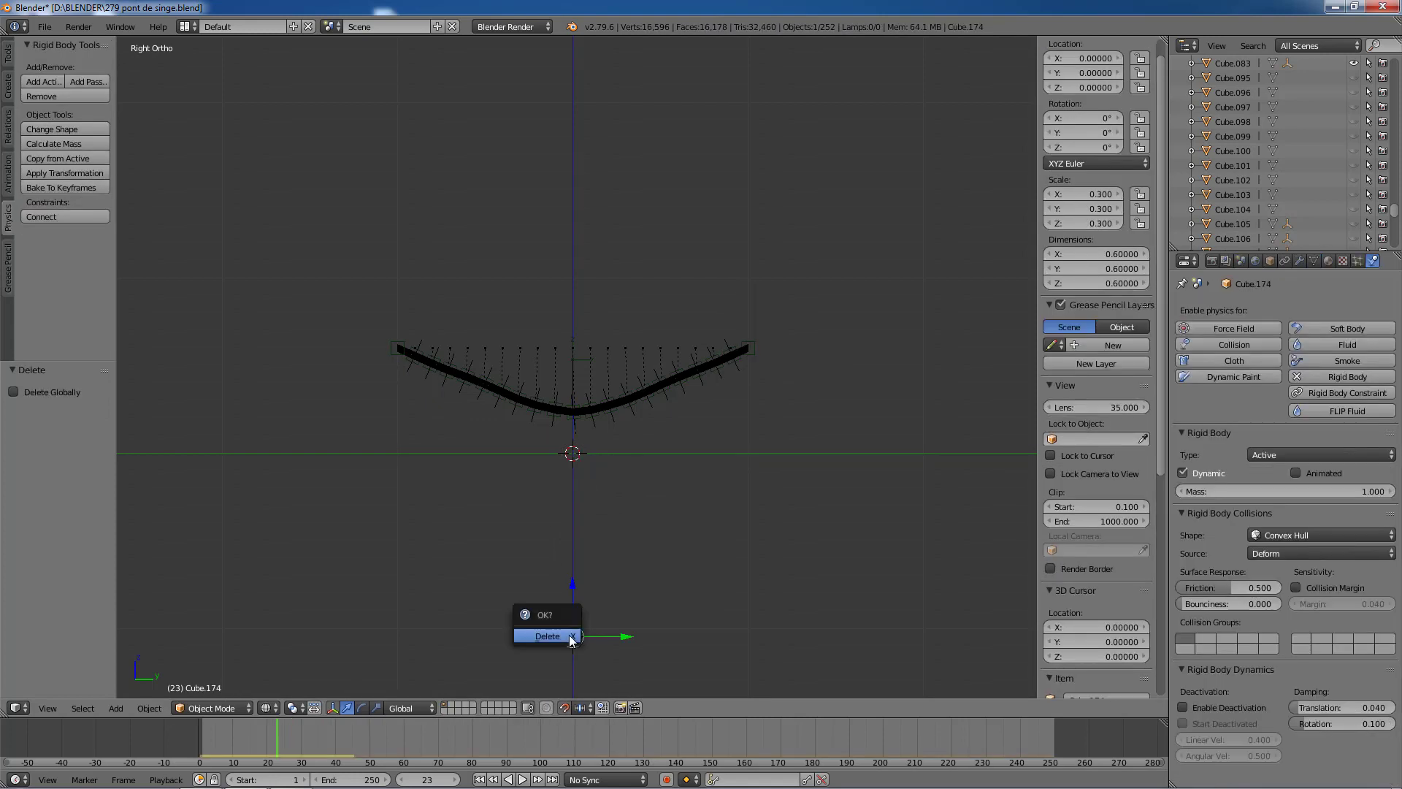
pyautogui.click(569, 635)
pyautogui.rightClick(588, 449)
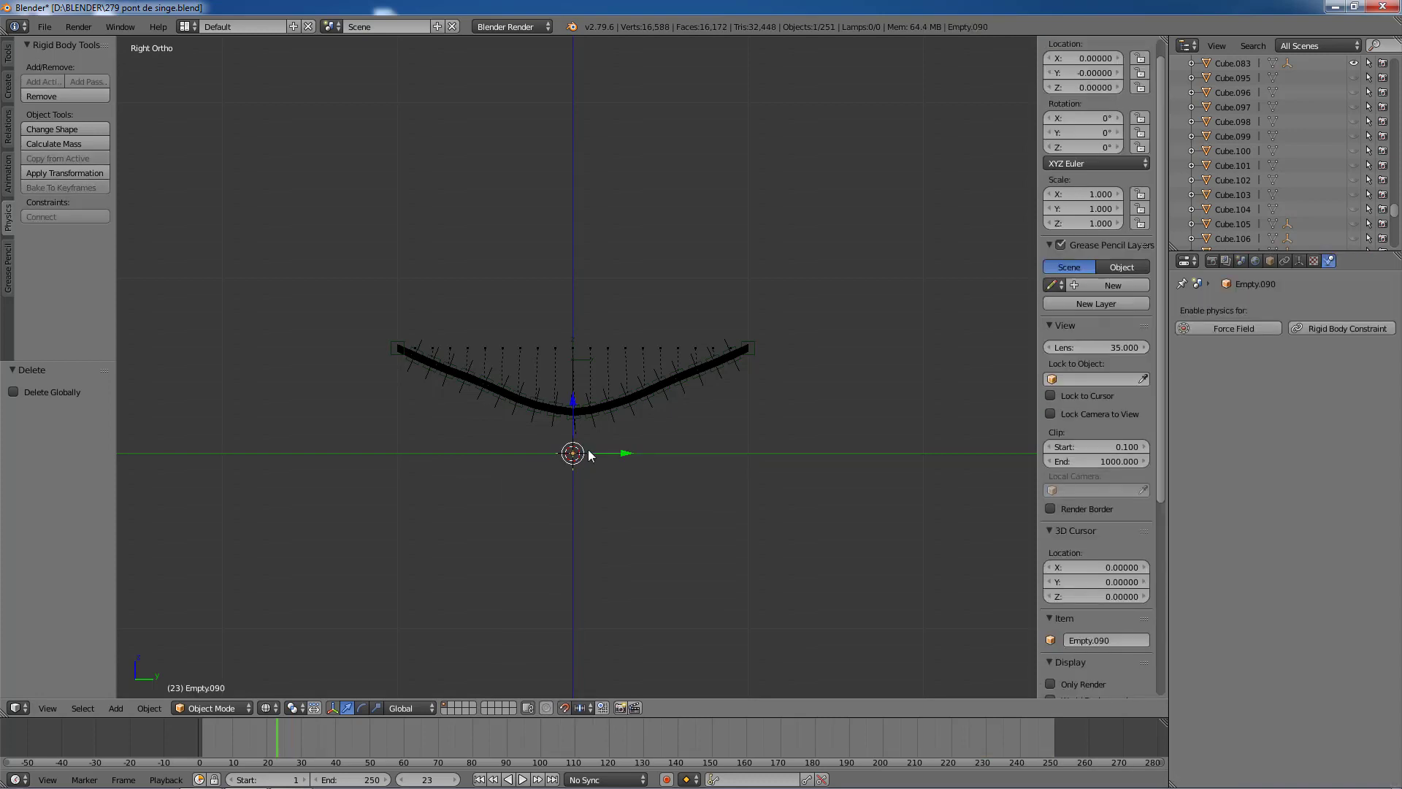
pyautogui.press('x')
pyautogui.click(588, 449)
# Step: Rewind to the first frame and select the cable's middle edge loop in Edit Mode, reviewing the hook options without applying one
pyautogui.scroll(5, 665, 437)
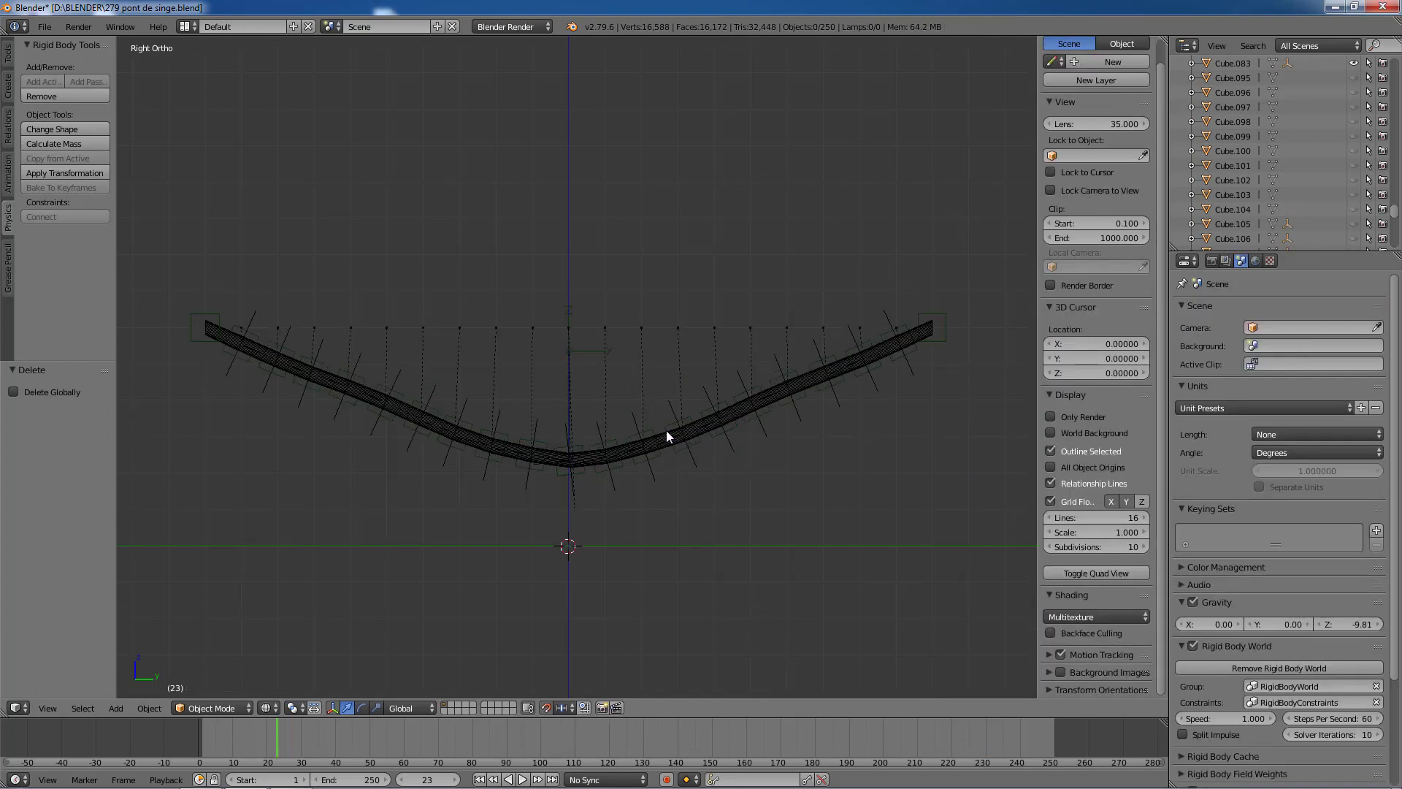
pyautogui.click(479, 779)
pyautogui.scroll(-3, 576, 548)
pyautogui.scroll(1, 584, 540)
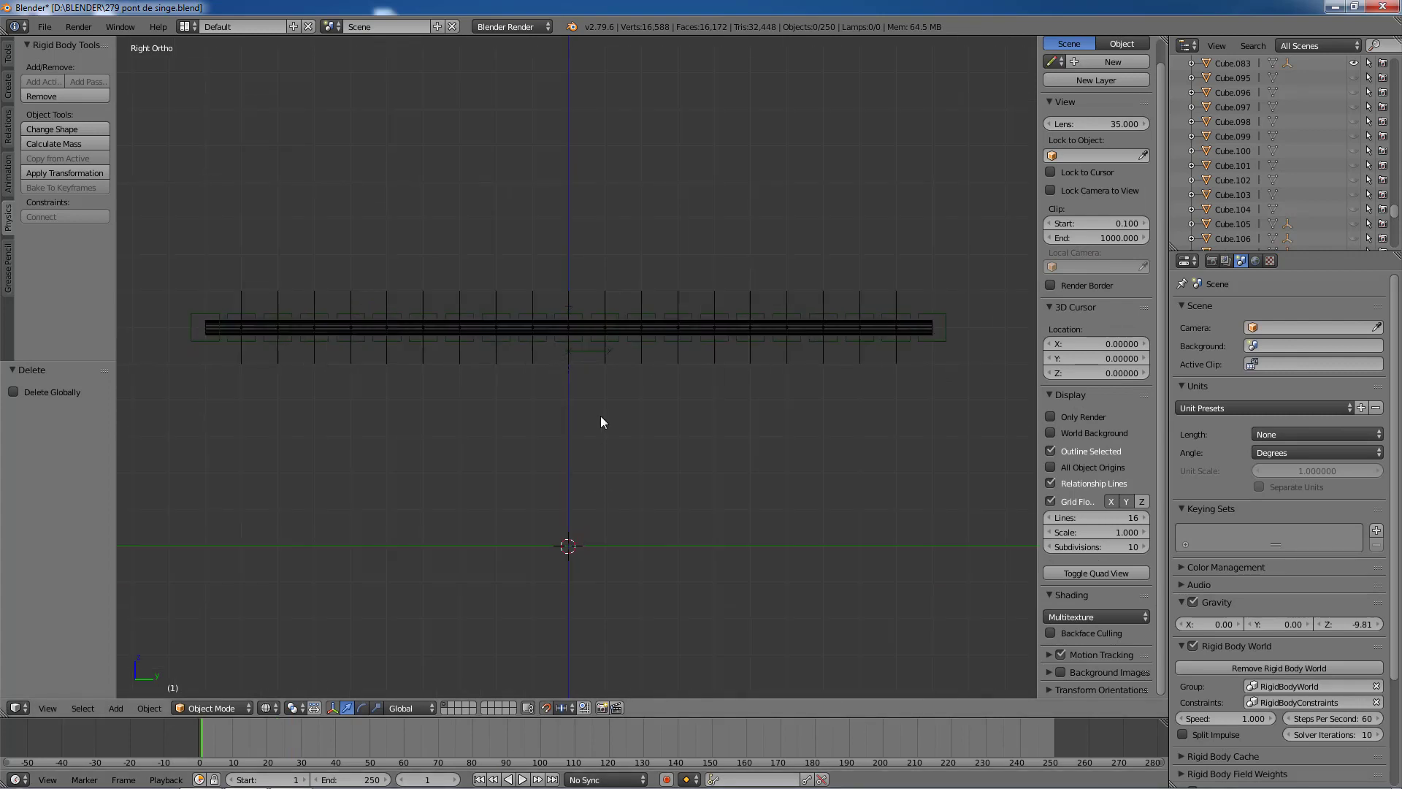
pyautogui.rightClick(552, 329)
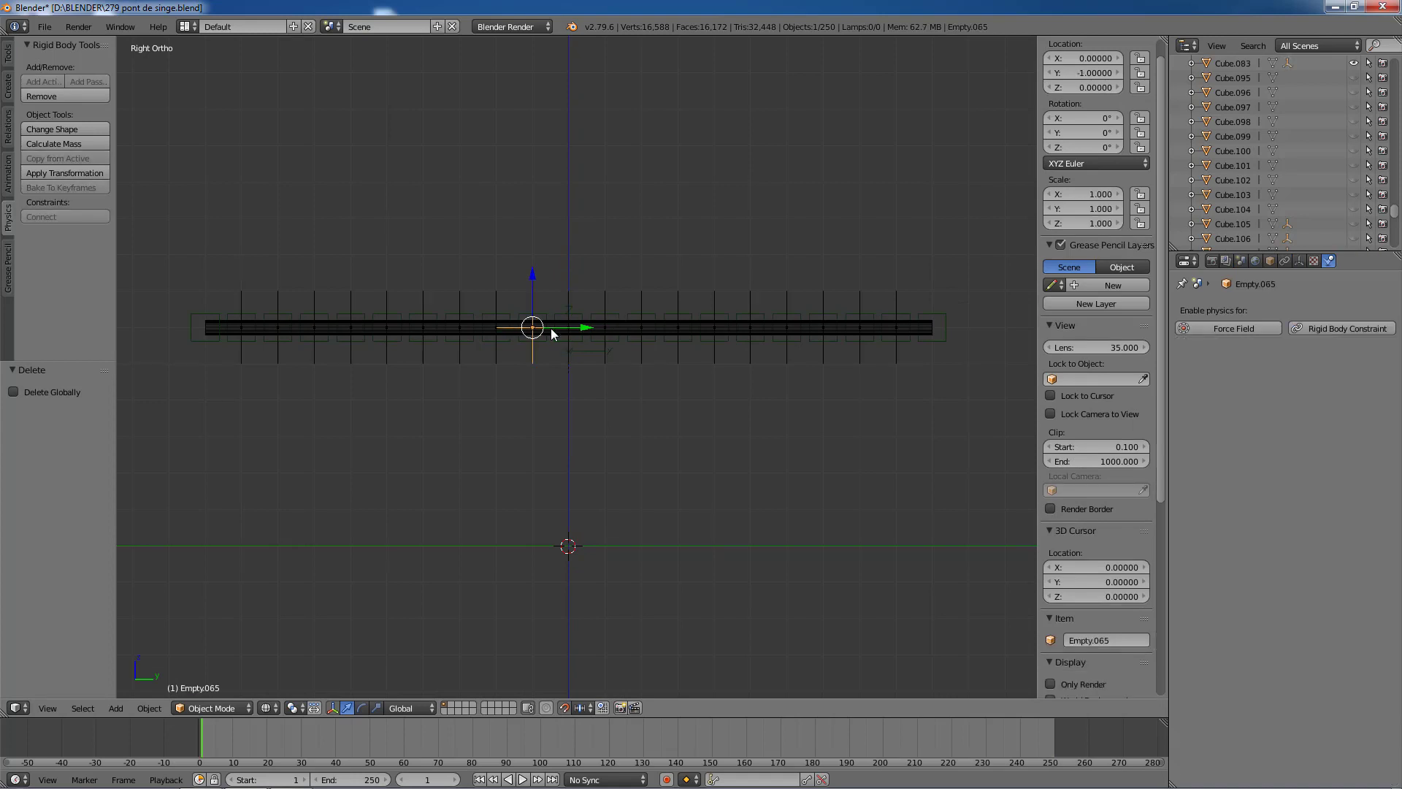
pyautogui.rightClick(550, 327)
pyautogui.press('Tab')
pyautogui.scroll(4, 551, 328)
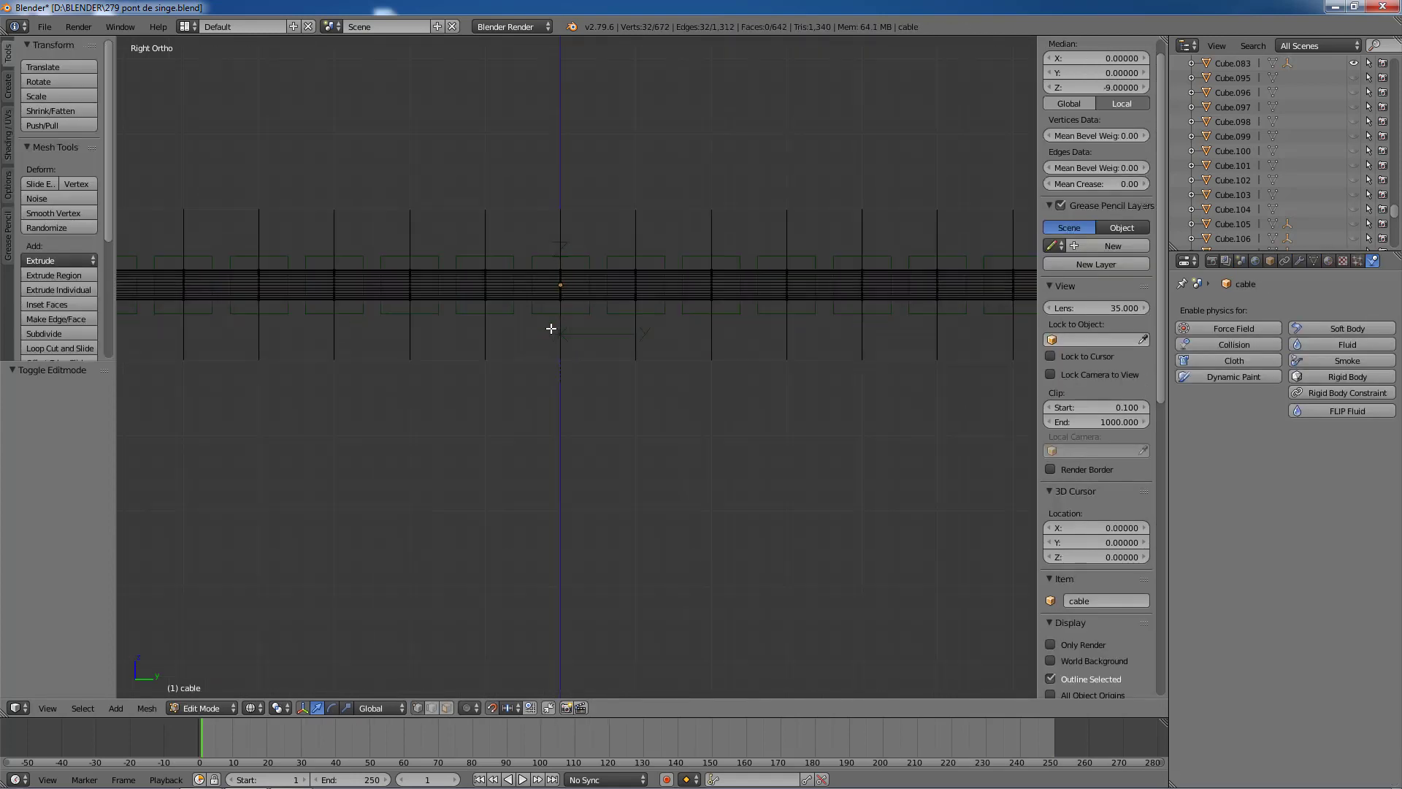
pyautogui.scroll(1, 551, 327)
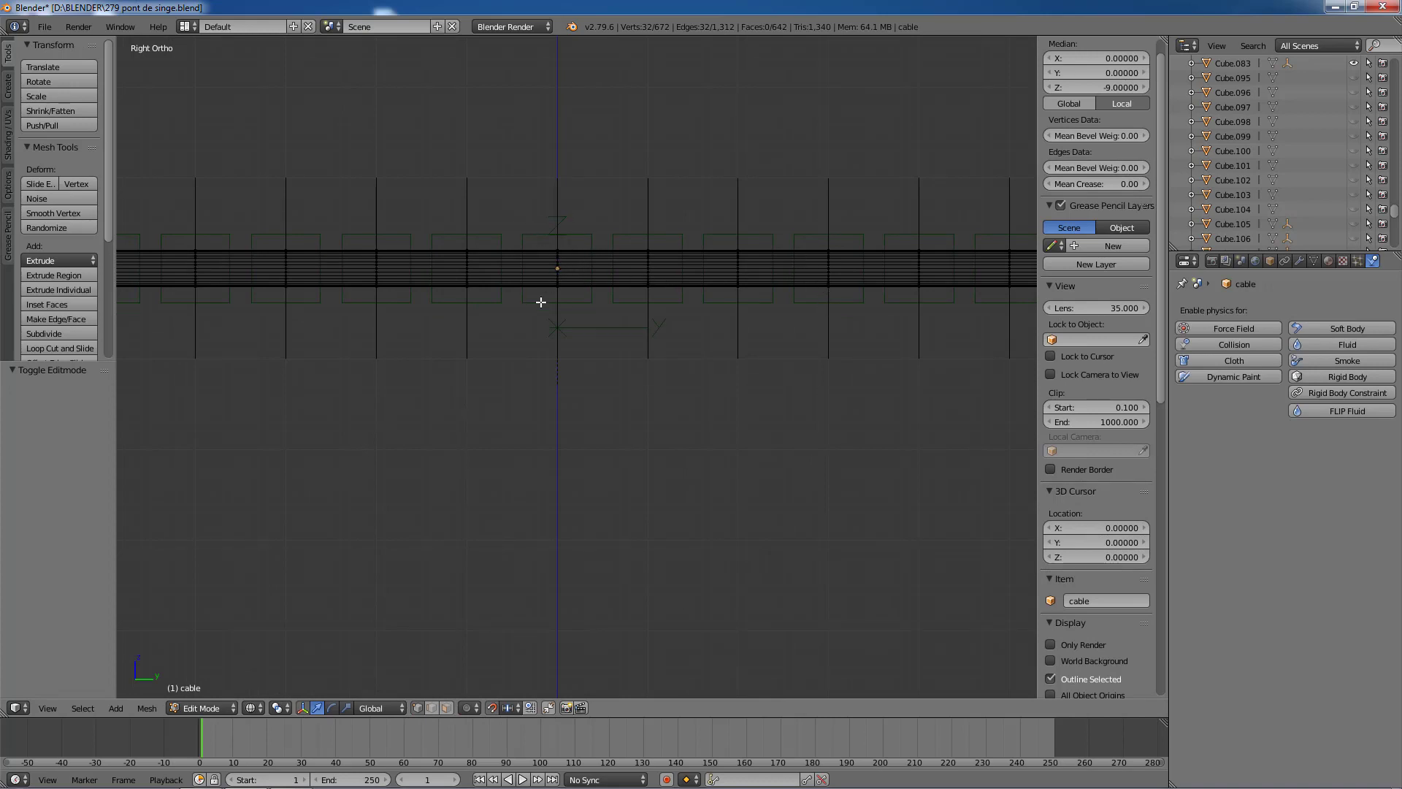
pyautogui.keyDown('alt'); pyautogui.rightClick(558, 265); pyautogui.keyUp('alt')
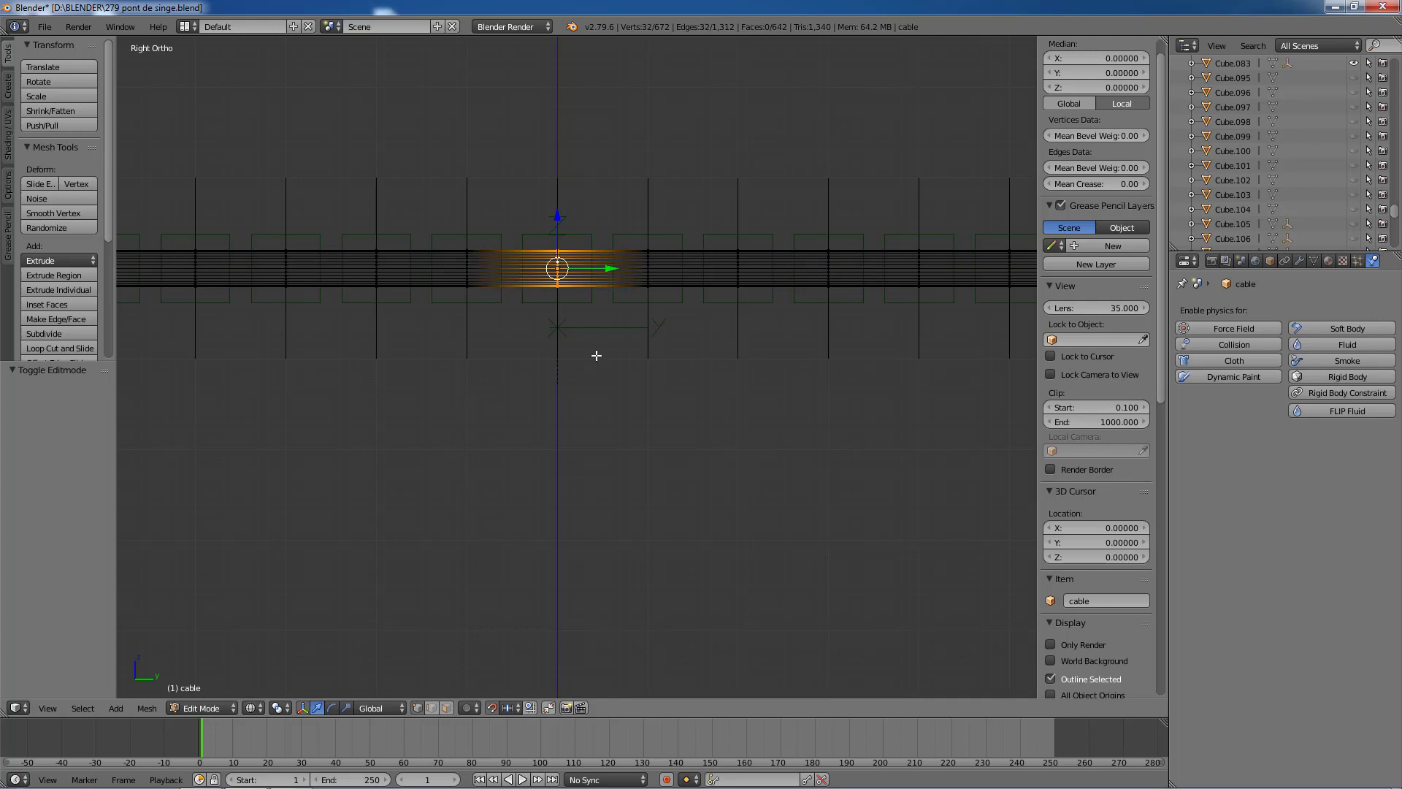
pyautogui.hotkey('ctrl', 'h')
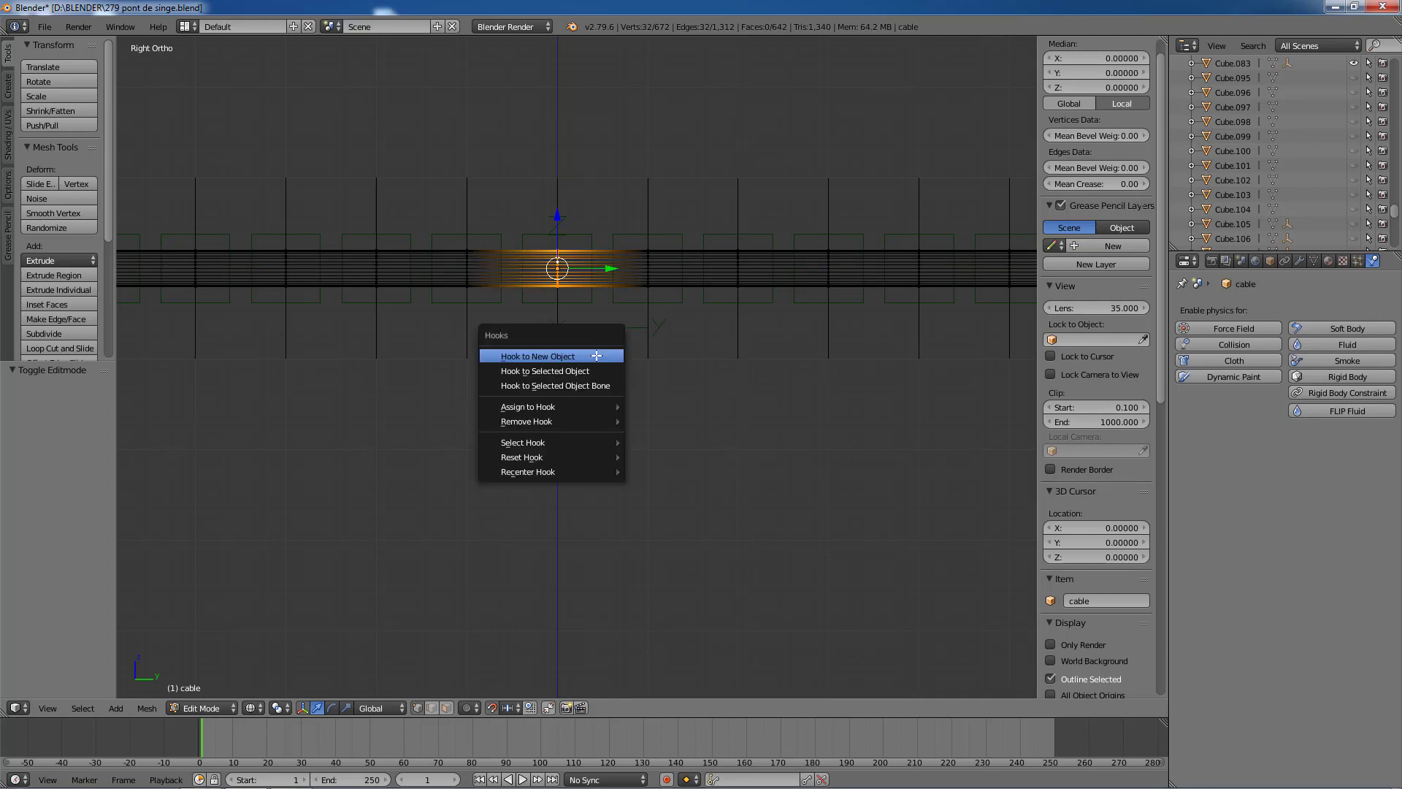
pyautogui.press('Escape')
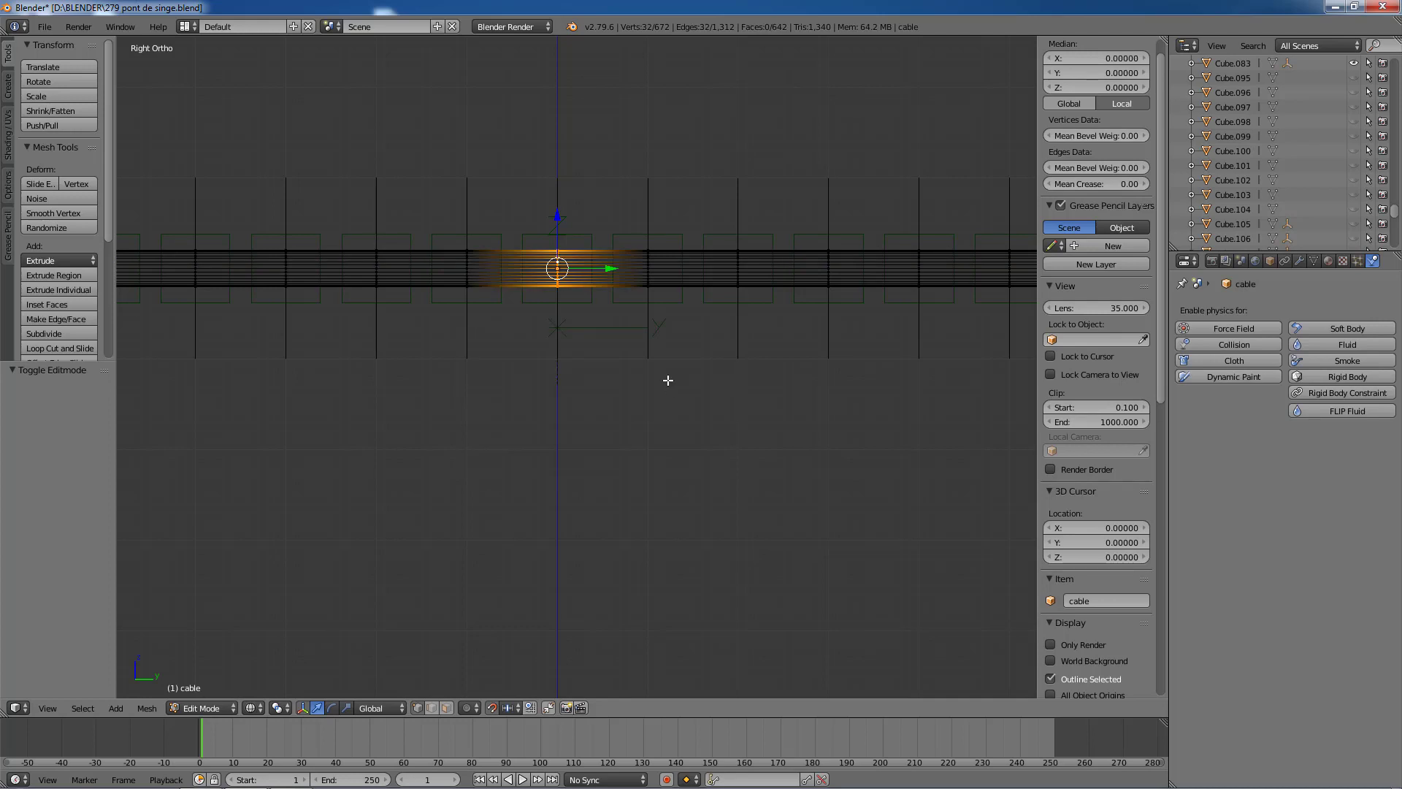
# Step: Return to Object Mode and select the empty at the cable's middle to examine which object it is parented to
pyautogui.rightClick(556, 196)
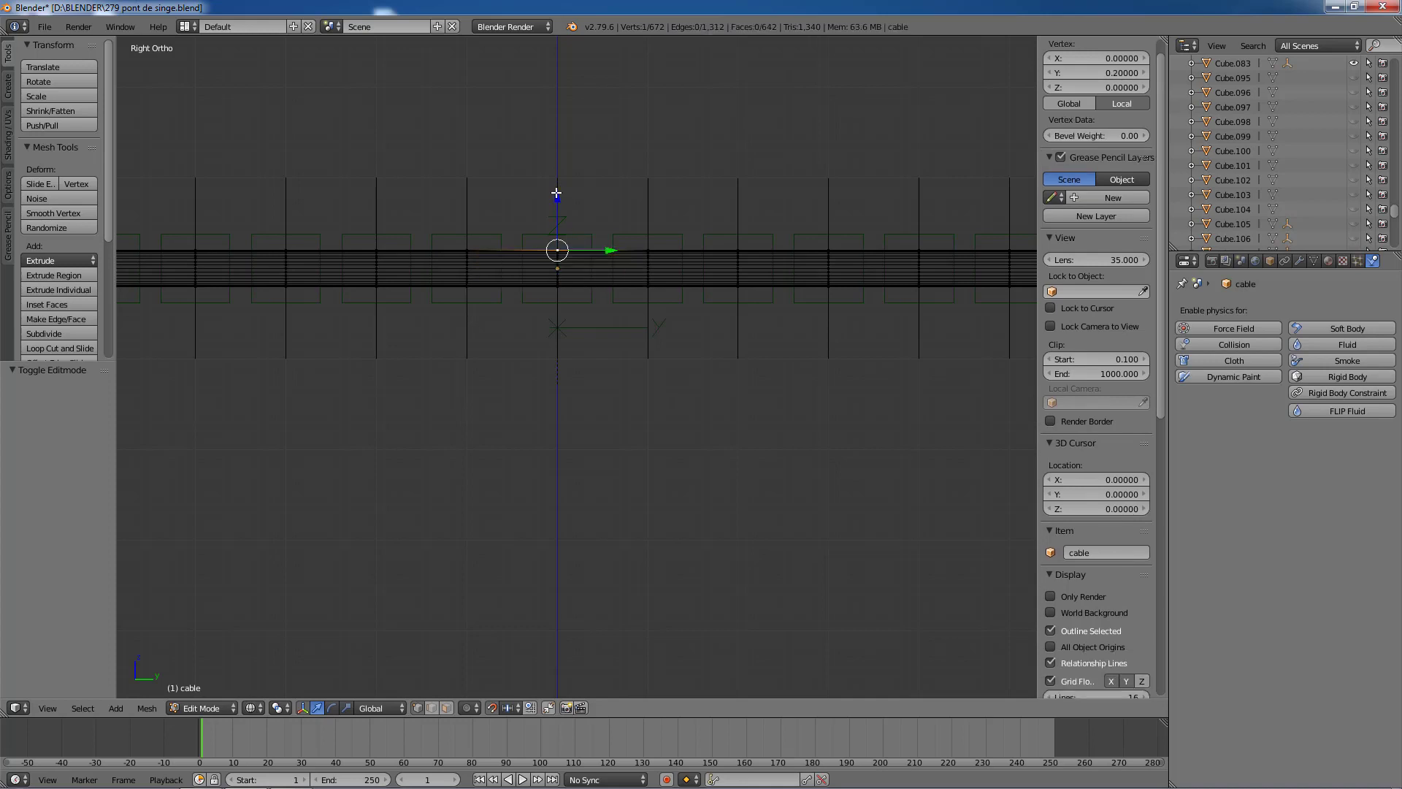
pyautogui.press('Tab')
pyautogui.rightClick(556, 196)
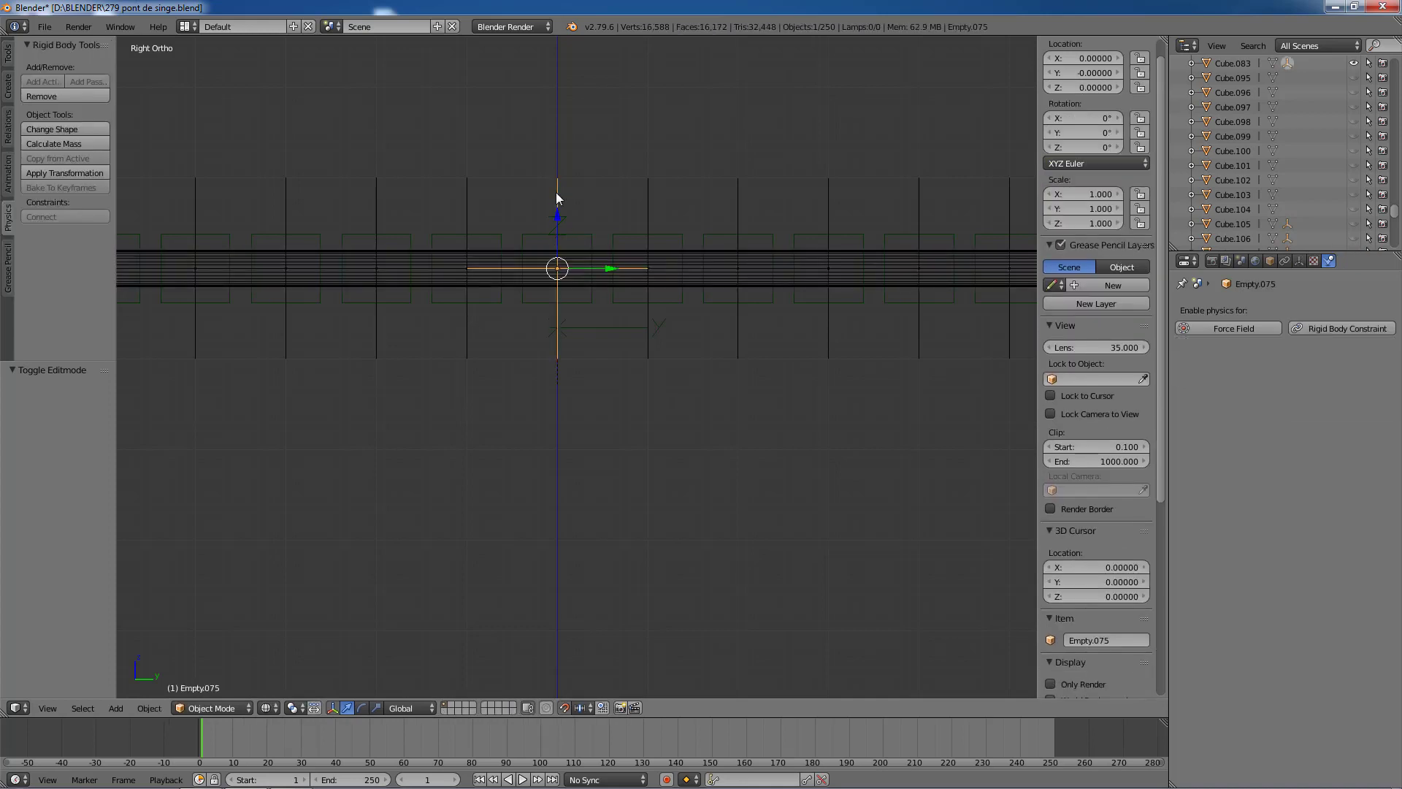
pyautogui.scroll(-2, 562, 294)
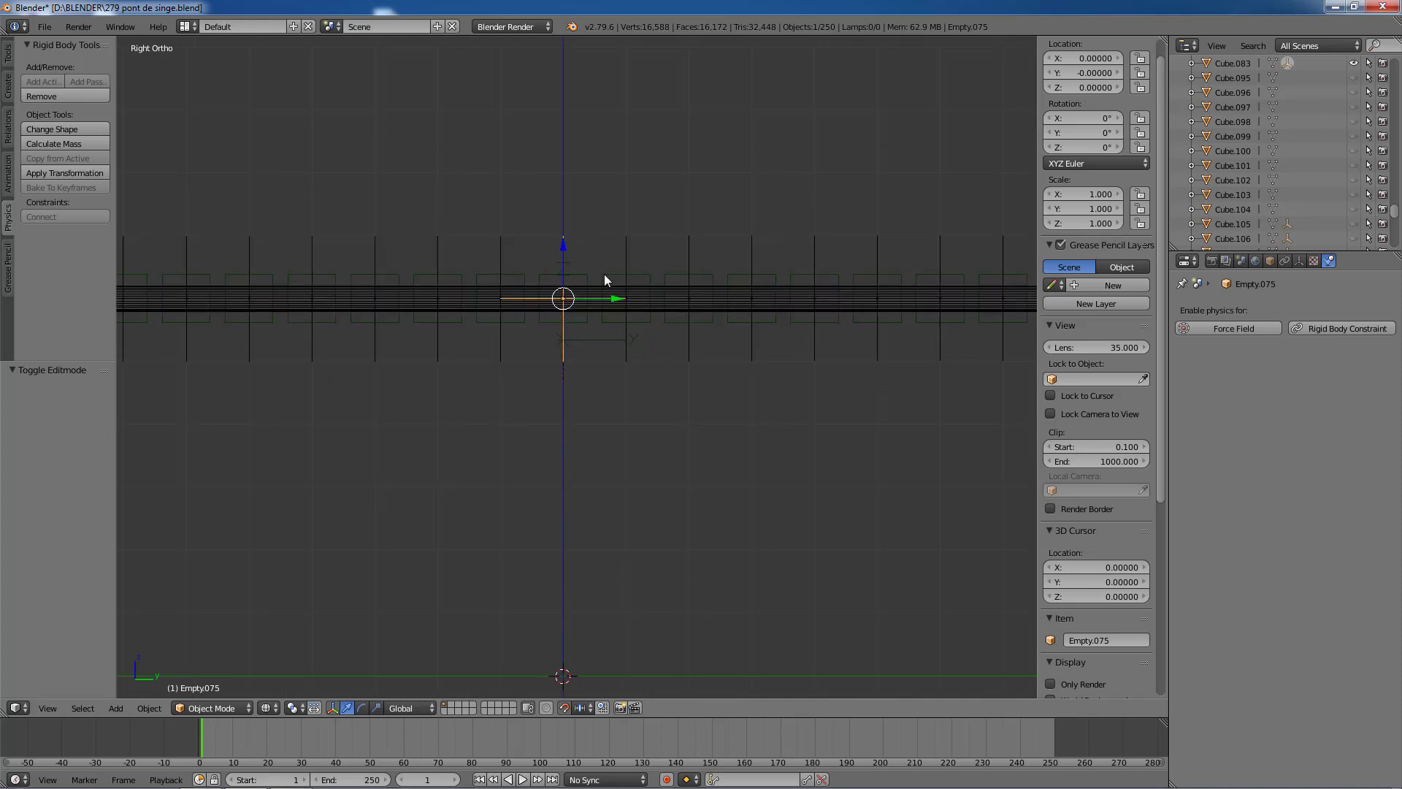
pyautogui.click(1269, 261)
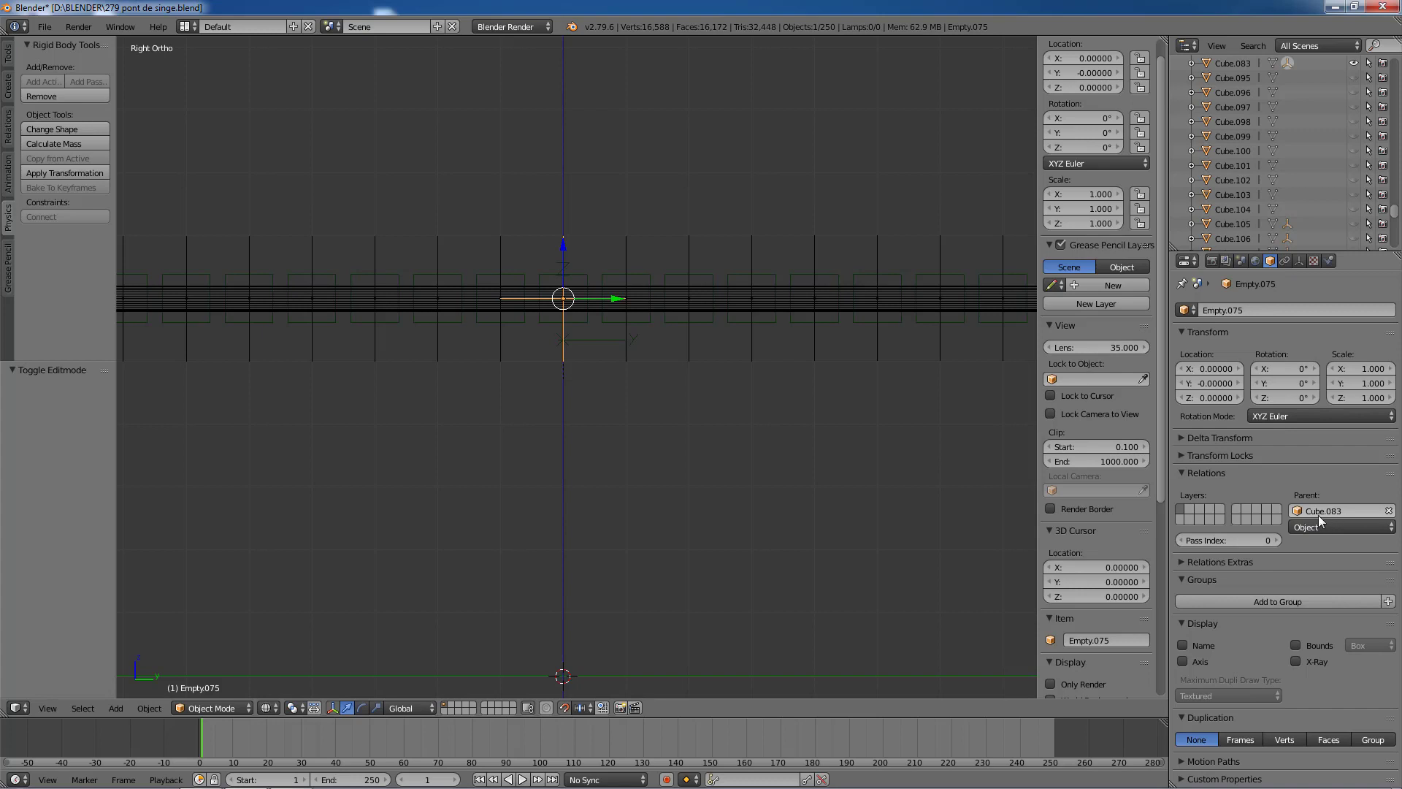
# Step: Compare the rigid body settings of the chain's middle cube with those of the end cube at +Y
pyautogui.rightClick(588, 318)
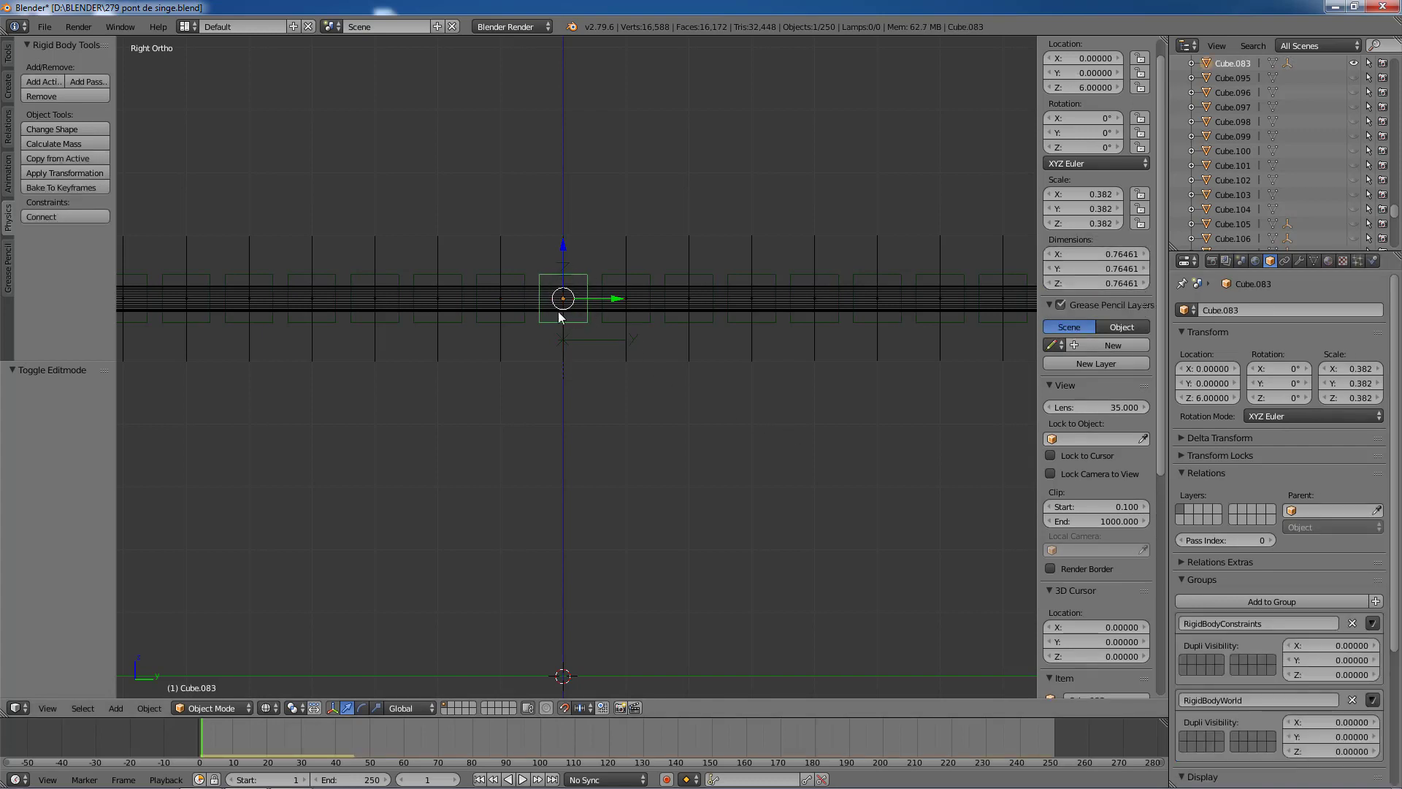
pyautogui.click(1371, 261)
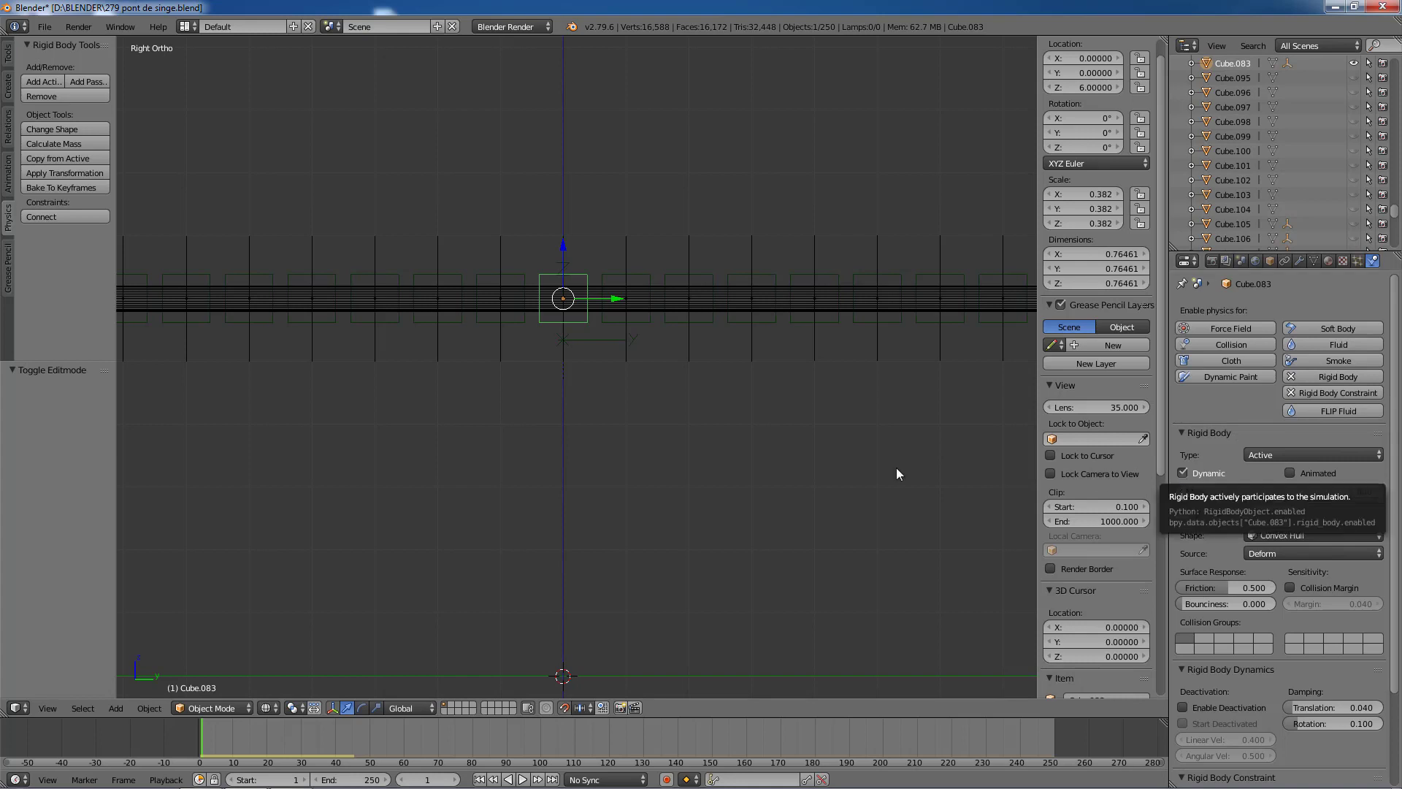
pyautogui.scroll(-3, 683, 444)
pyautogui.rightClick(940, 317)
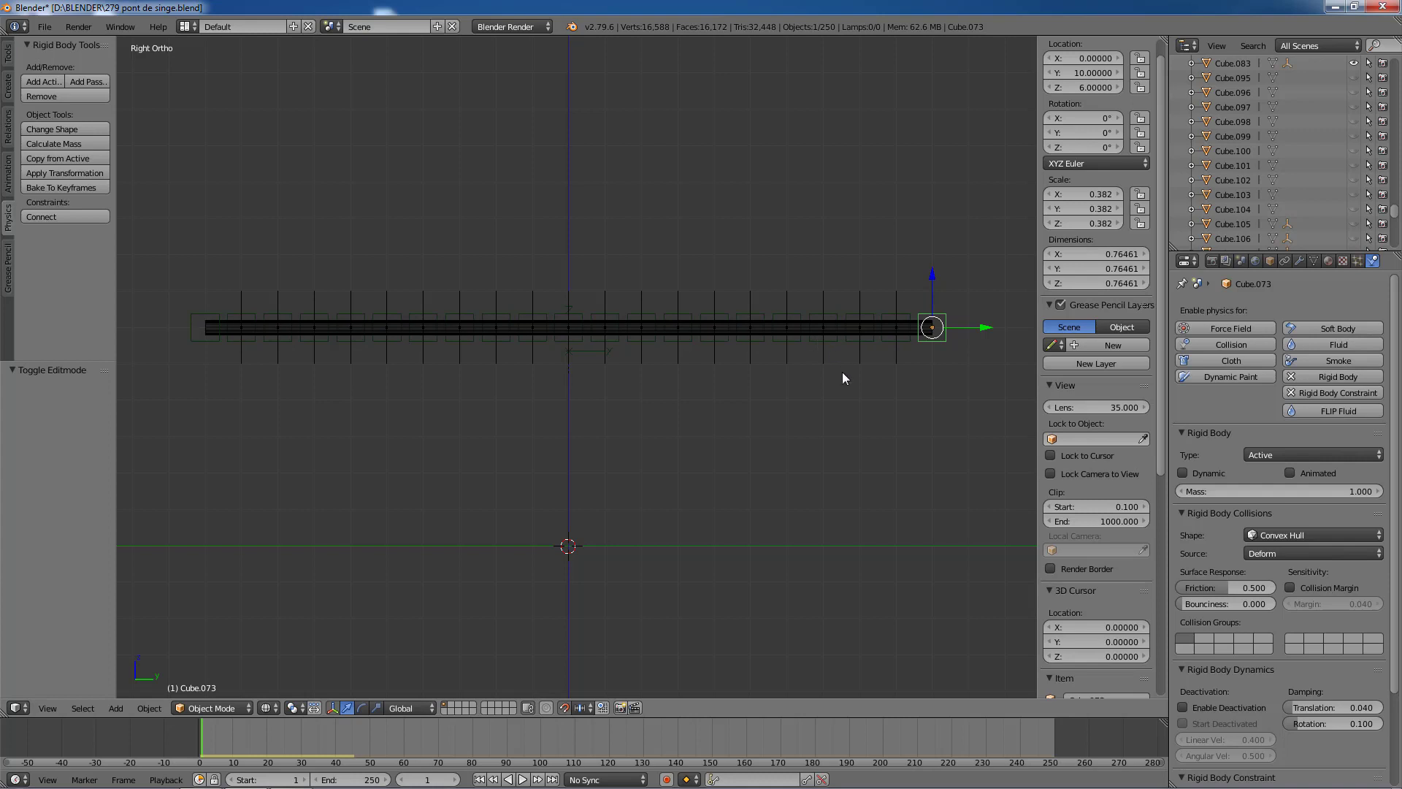
# Step: Unhide all the bridge parts in solid shading and play the simulation to frame 43
pyautogui.scroll(-3, 842, 371)
pyautogui.scroll(3, 843, 371)
pyautogui.scroll(-2, 843, 378)
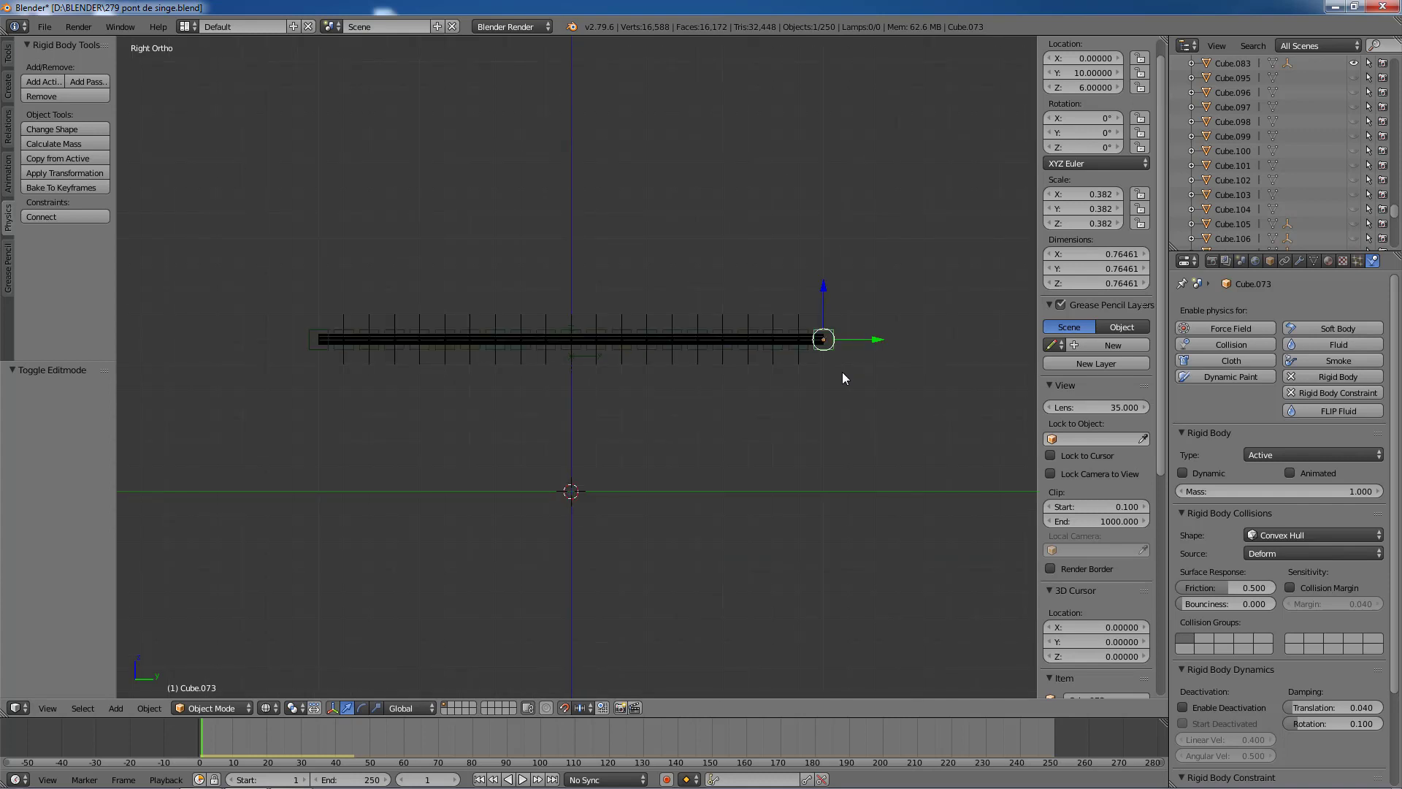
pyautogui.hotkey('alt', 'h')
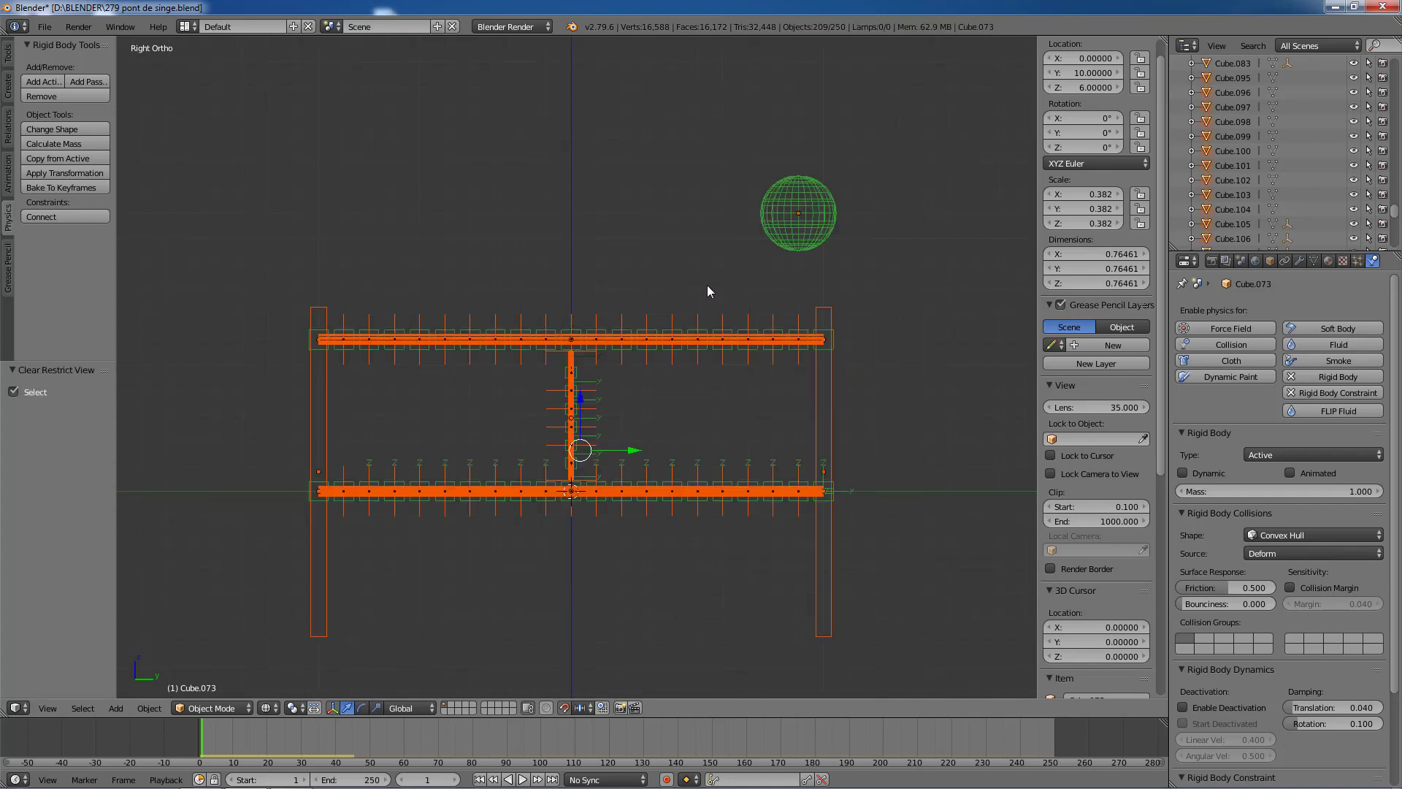
pyautogui.press('z')
pyautogui.moveTo(626, 271); pyautogui.dragTo(685, 317, button='middle')
pyautogui.click(522, 779)
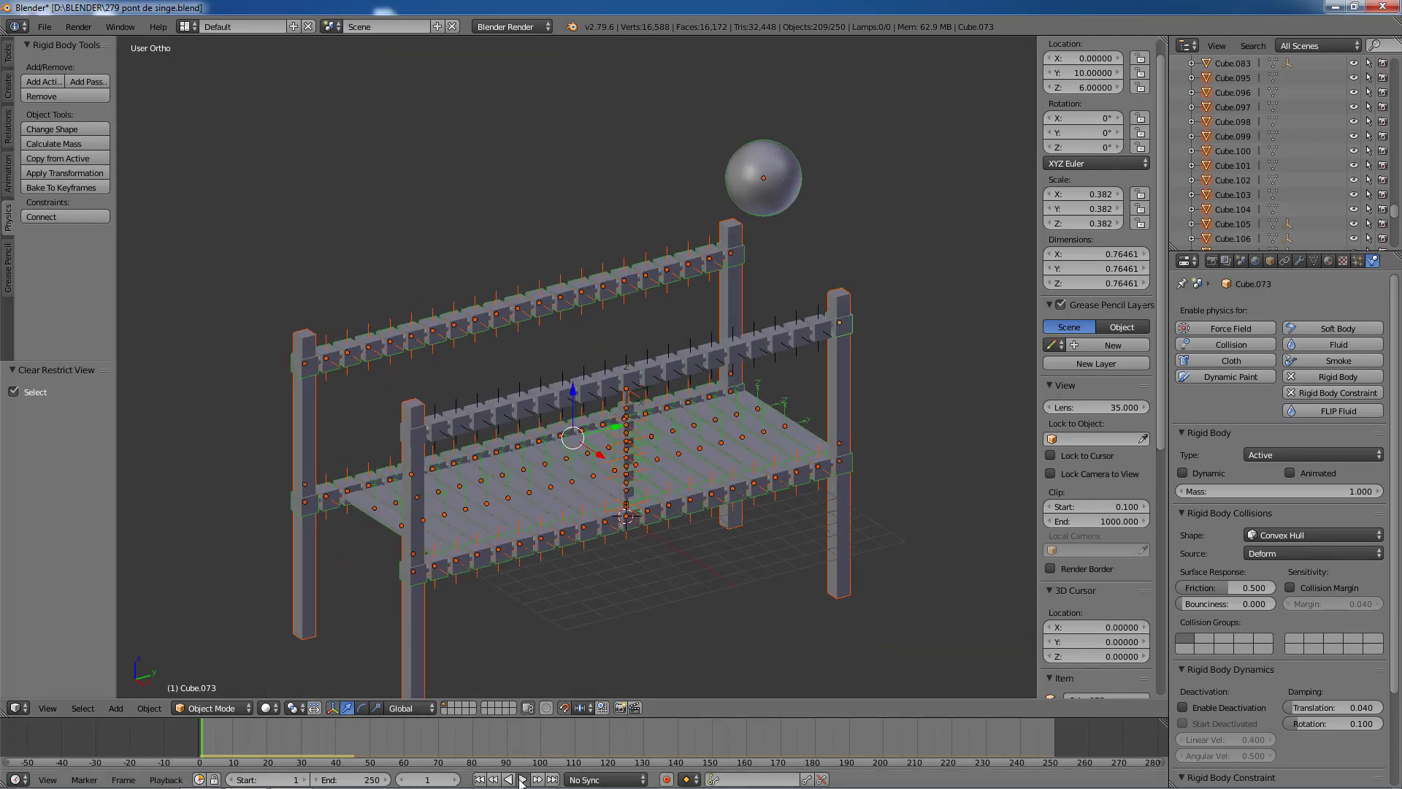
pyautogui.click(517, 779)
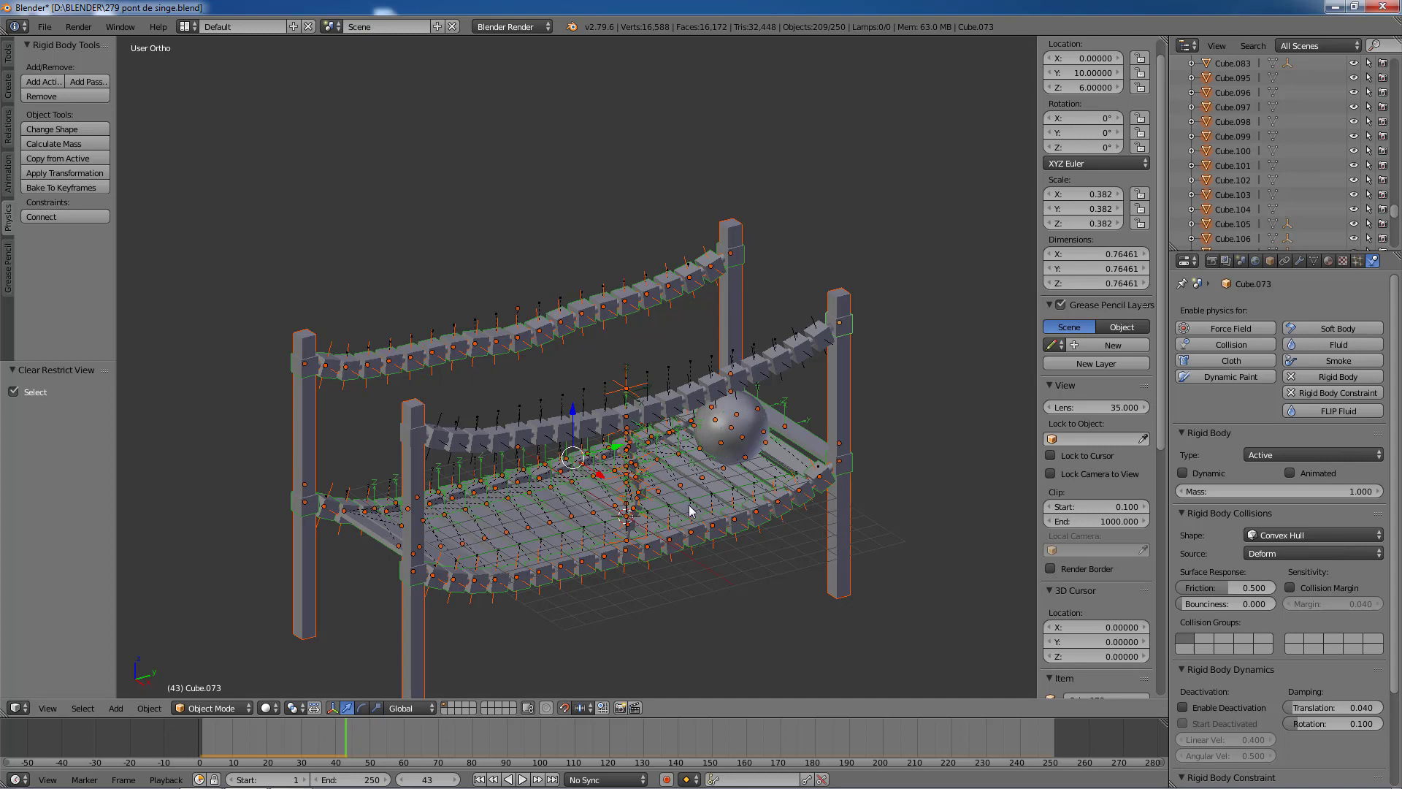
# Step: Hide the central rigid-body cubes of the near upper and lower chains to expose the cables inside them
pyautogui.rightClick(840, 388)
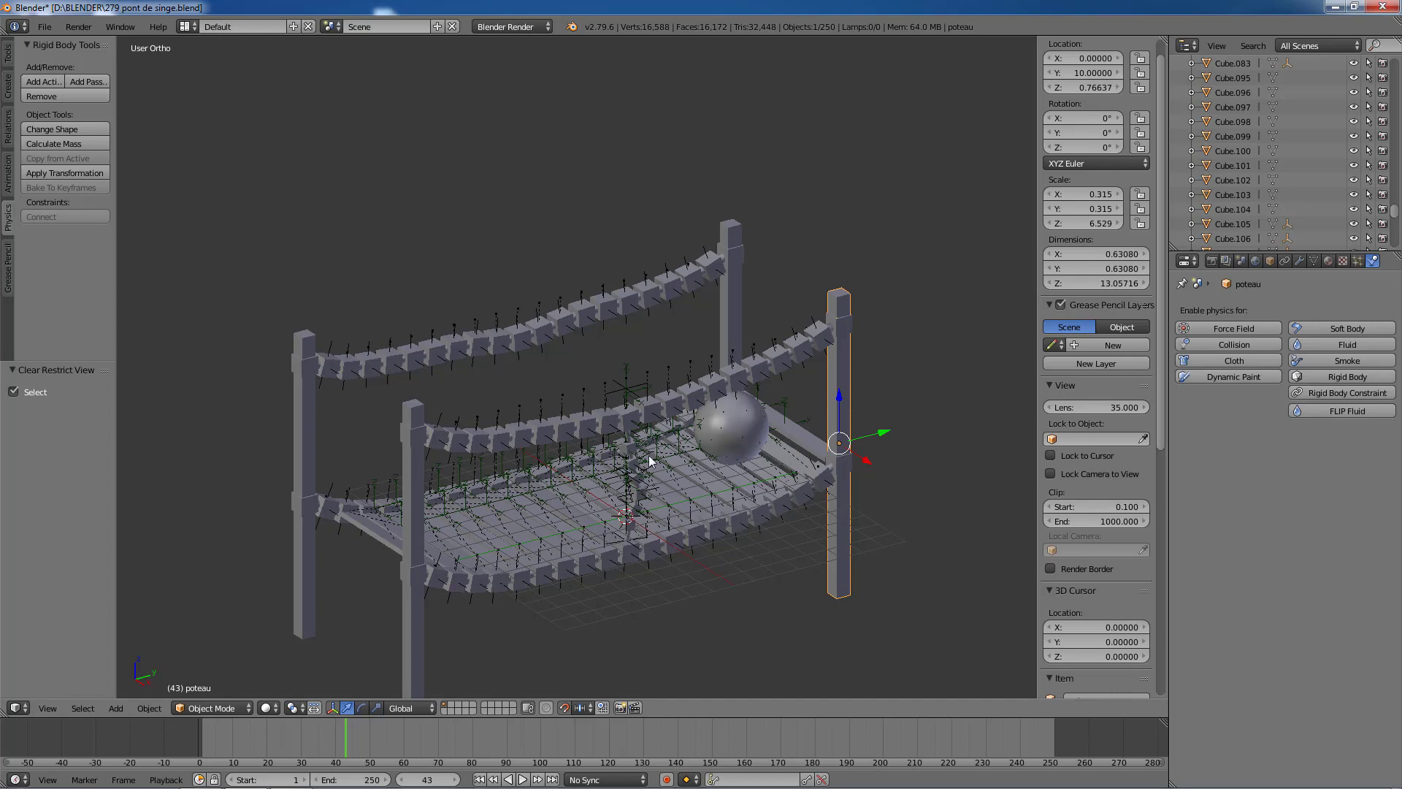
pyautogui.scroll(-1, 730, 549)
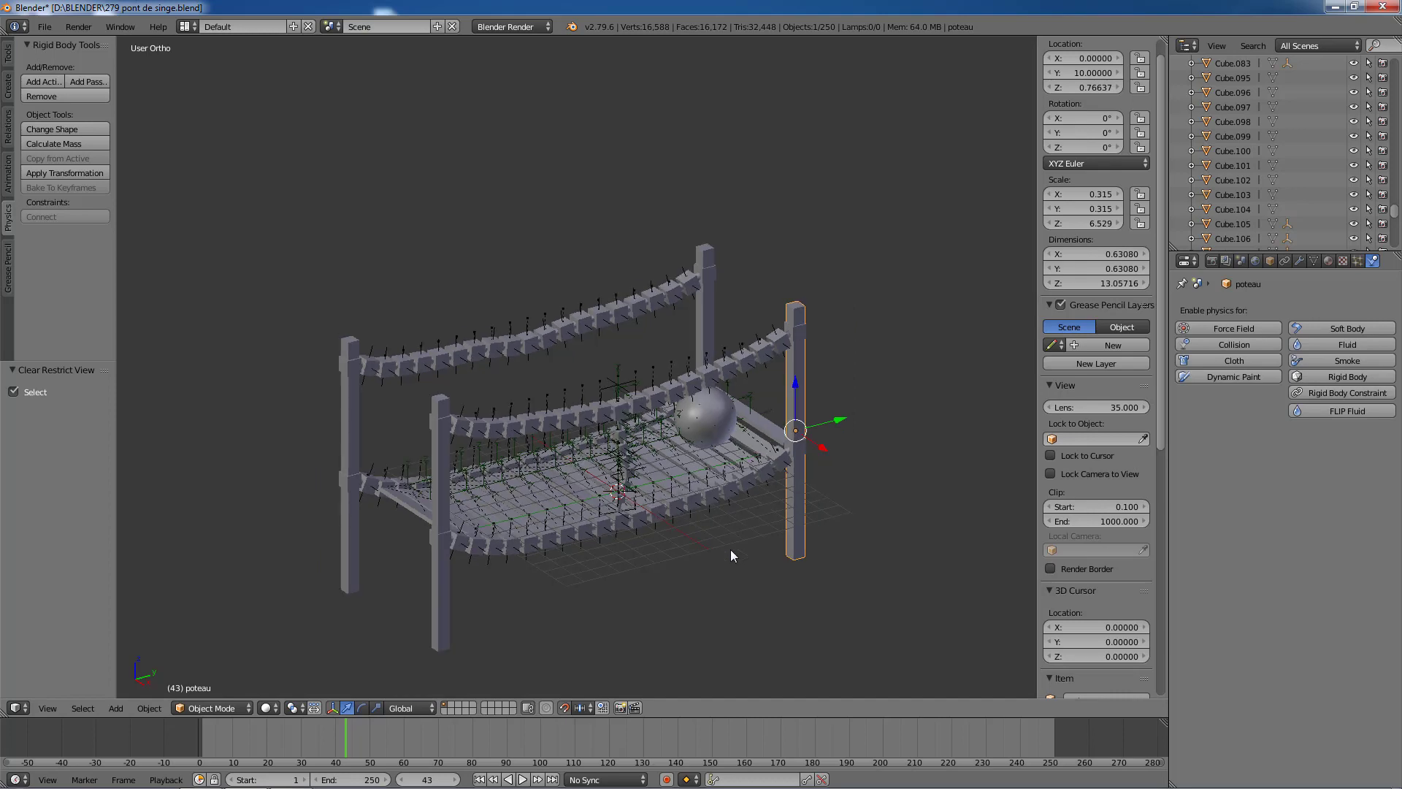
pyautogui.scroll(4, 730, 550)
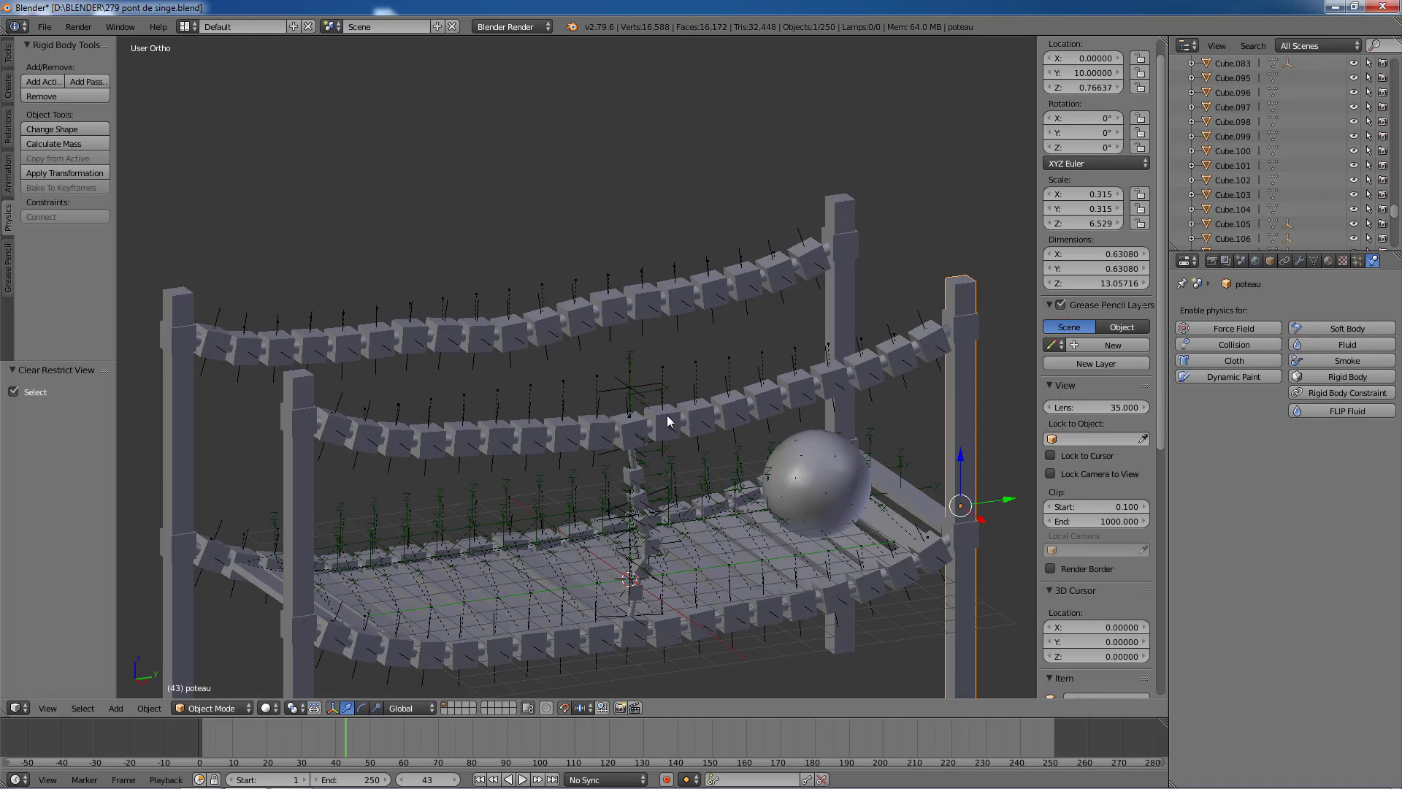
pyautogui.rightClick(668, 420)
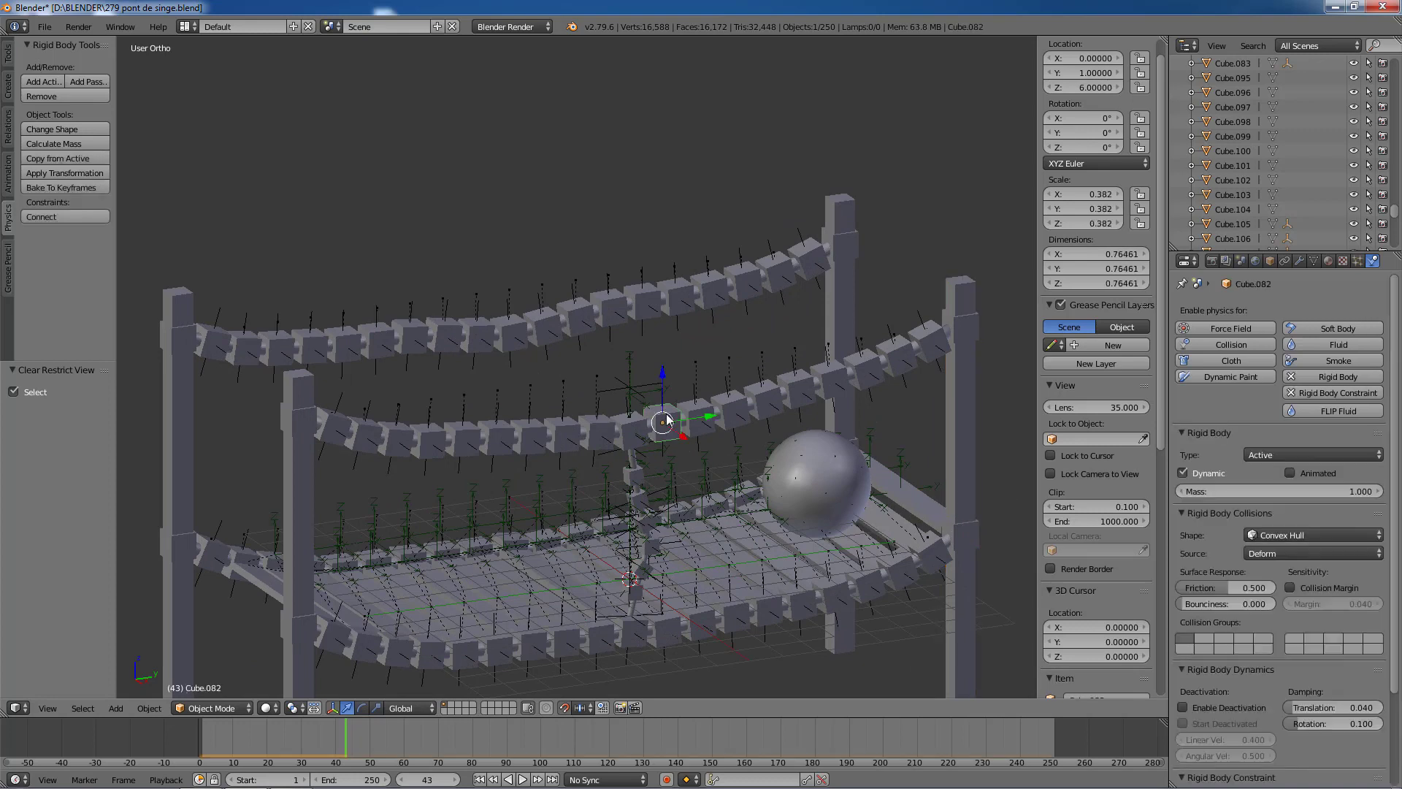
pyautogui.keyDown('shift'); pyautogui.rightClick(627, 431); pyautogui.keyUp('shift')
pyautogui.keyDown('shift'); pyautogui.rightClick(606, 433); pyautogui.keyUp('shift')
pyautogui.keyDown('shift'); pyautogui.rightClick(559, 432); pyautogui.keyUp('shift')
pyautogui.keyDown('shift'); pyautogui.rightClick(525, 432); pyautogui.keyUp('shift')
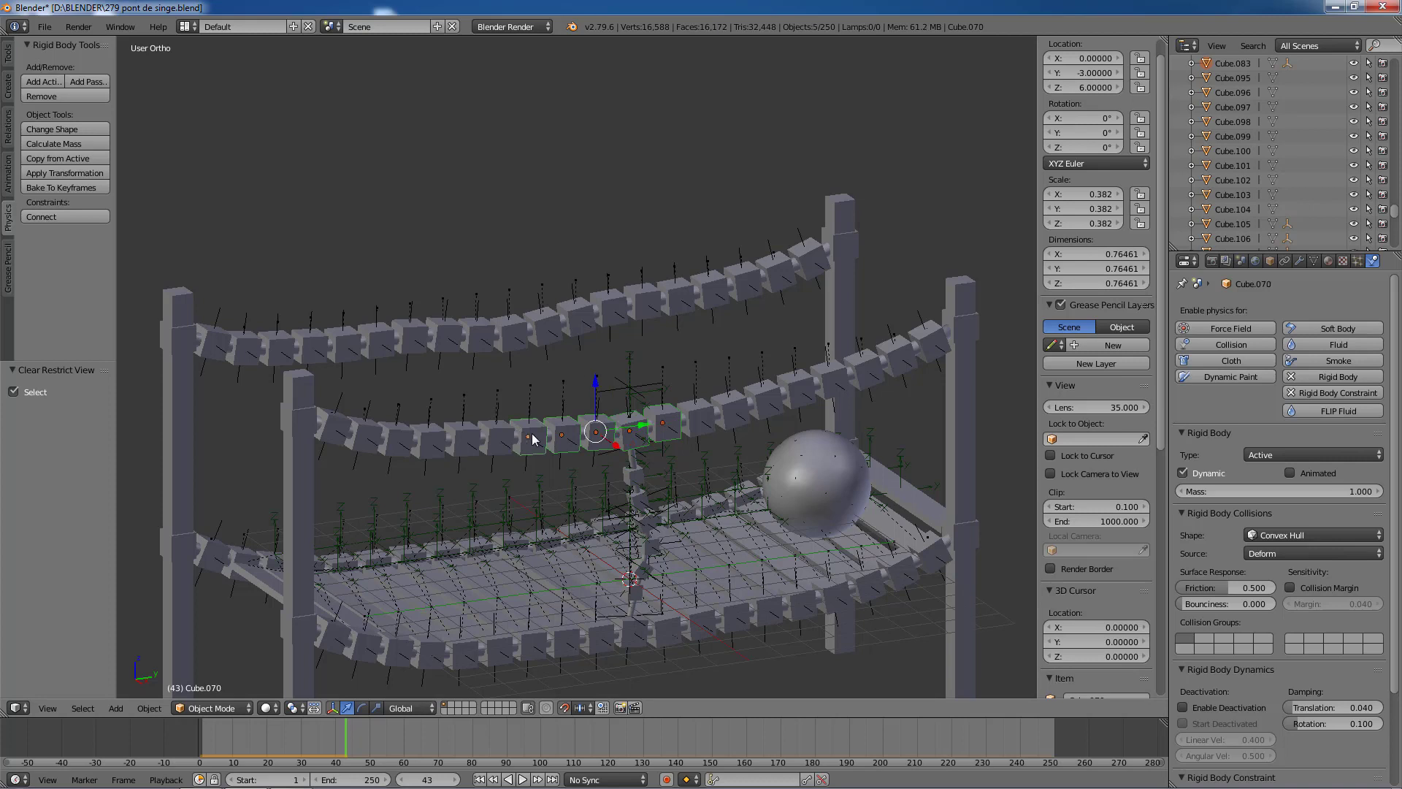
pyautogui.keyDown('shift'); pyautogui.rightClick(699, 420); pyautogui.keyUp('shift')
pyautogui.keyDown('shift'); pyautogui.rightClick(732, 413); pyautogui.keyUp('shift')
pyautogui.keyDown('shift'); pyautogui.rightClick(763, 401); pyautogui.keyUp('shift')
pyautogui.keyDown('shift'); pyautogui.rightClick(501, 434); pyautogui.keyUp('shift')
pyautogui.keyDown('shift'); pyautogui.rightClick(632, 641); pyautogui.keyUp('shift')
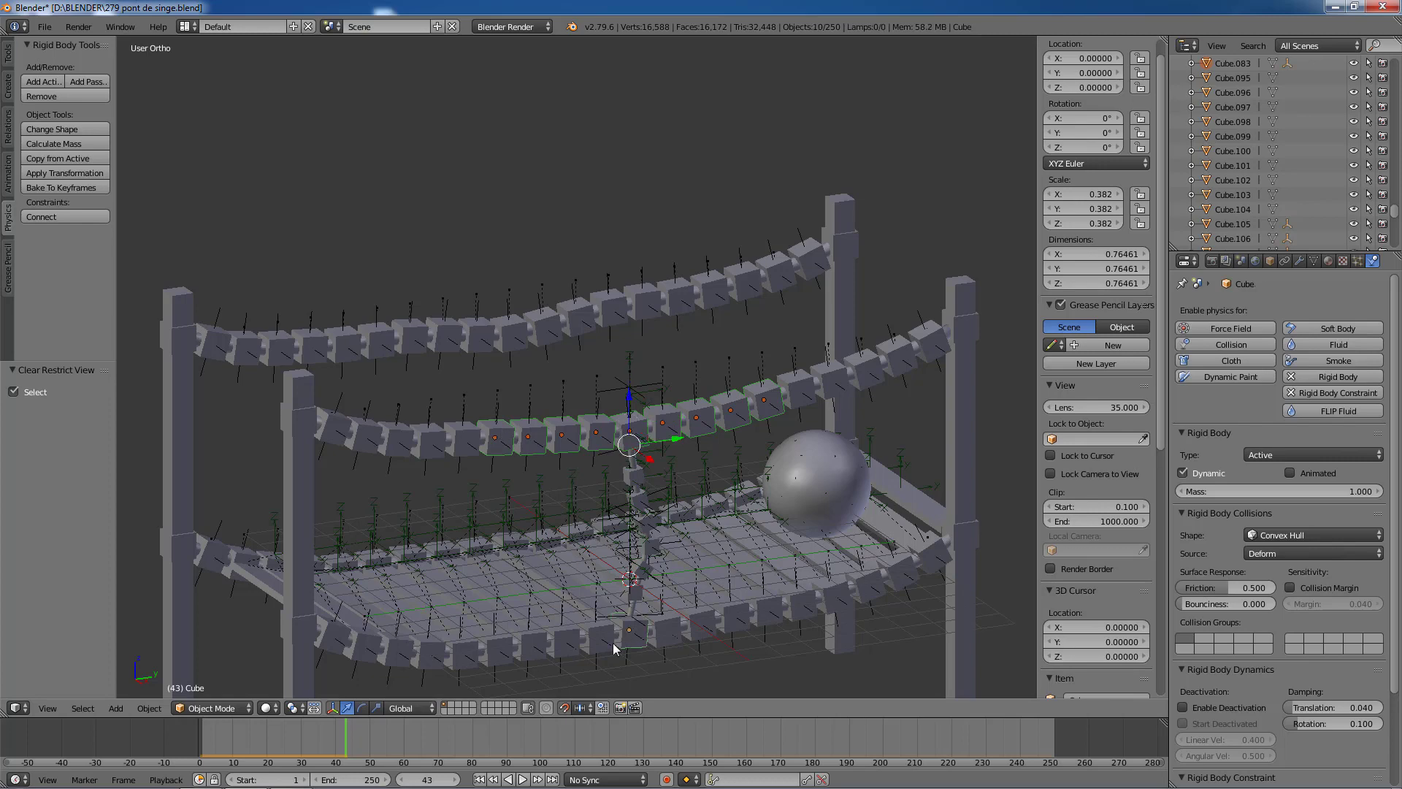
pyautogui.keyDown('shift'); pyautogui.rightClick(604, 649); pyautogui.keyUp('shift')
pyautogui.keyDown('shift'); pyautogui.rightClick(566, 653); pyautogui.keyUp('shift')
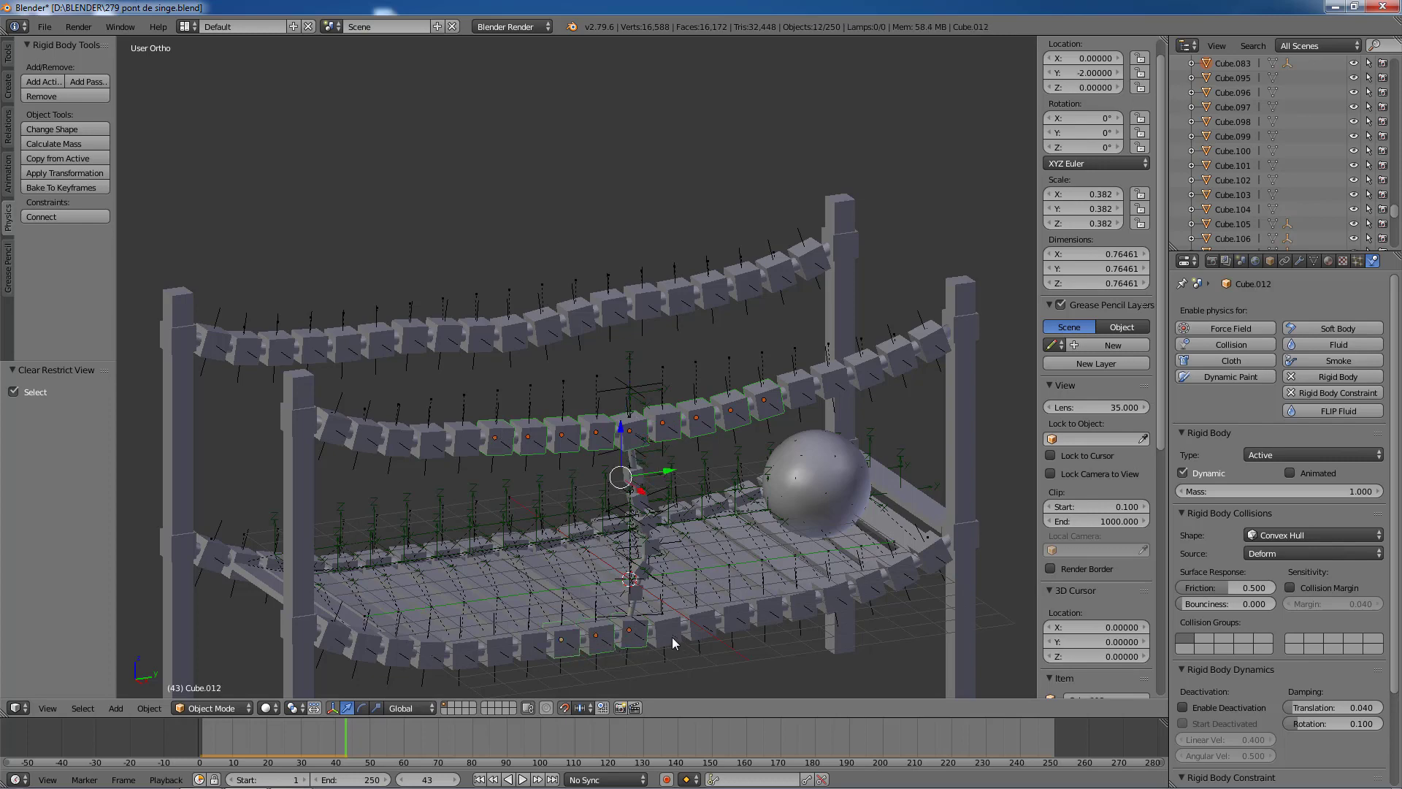
pyautogui.keyDown('shift'); pyautogui.rightClick(676, 643); pyautogui.keyUp('shift')
pyautogui.keyDown('shift'); pyautogui.rightClick(676, 641); pyautogui.keyUp('shift')
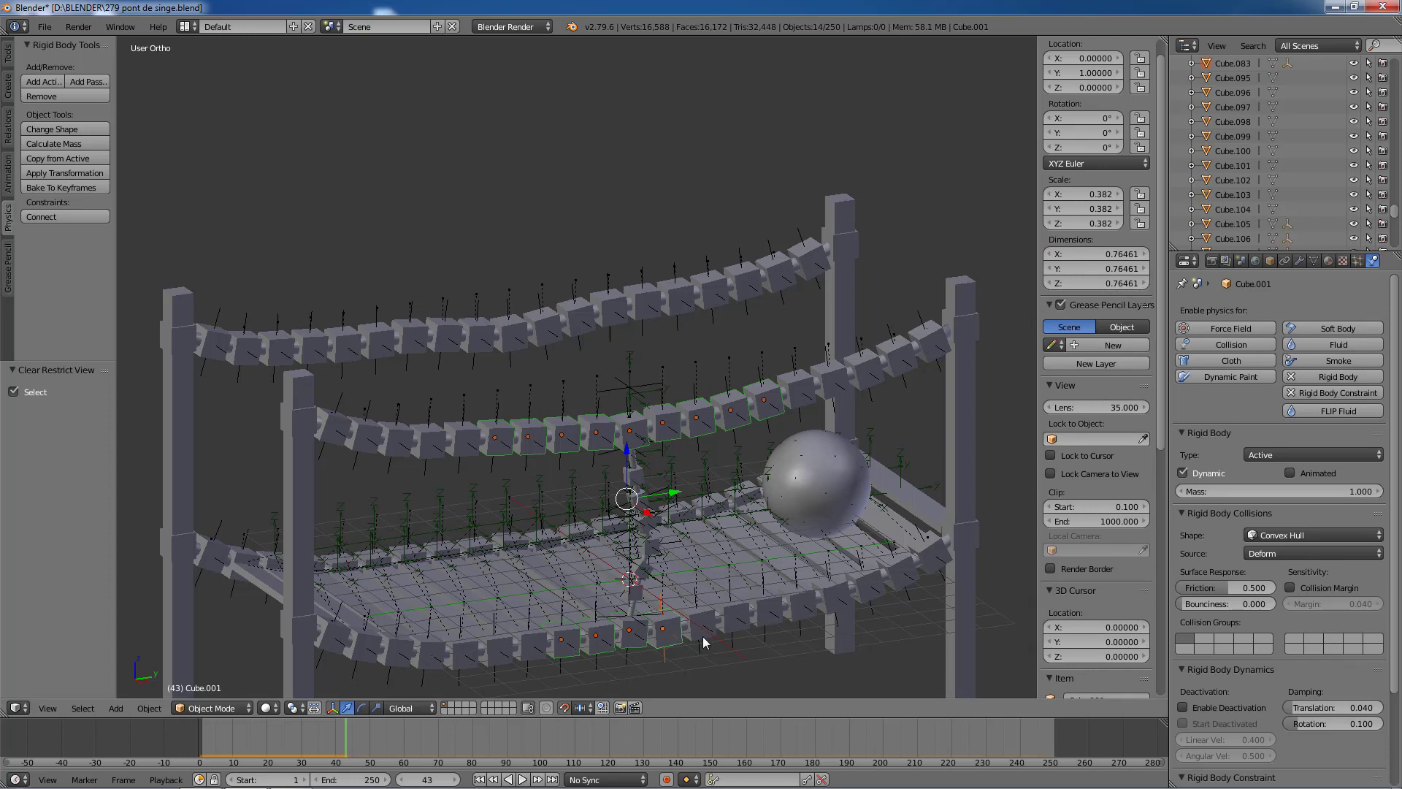
pyautogui.keyDown('shift'); pyautogui.rightClick(699, 624); pyautogui.keyUp('shift')
pyautogui.keyDown('shift'); pyautogui.rightClick(737, 622); pyautogui.keyUp('shift')
pyautogui.keyDown('shift'); pyautogui.rightClick(761, 622); pyautogui.keyUp('shift')
pyautogui.keyDown('shift'); pyautogui.rightClick(536, 650); pyautogui.keyUp('shift')
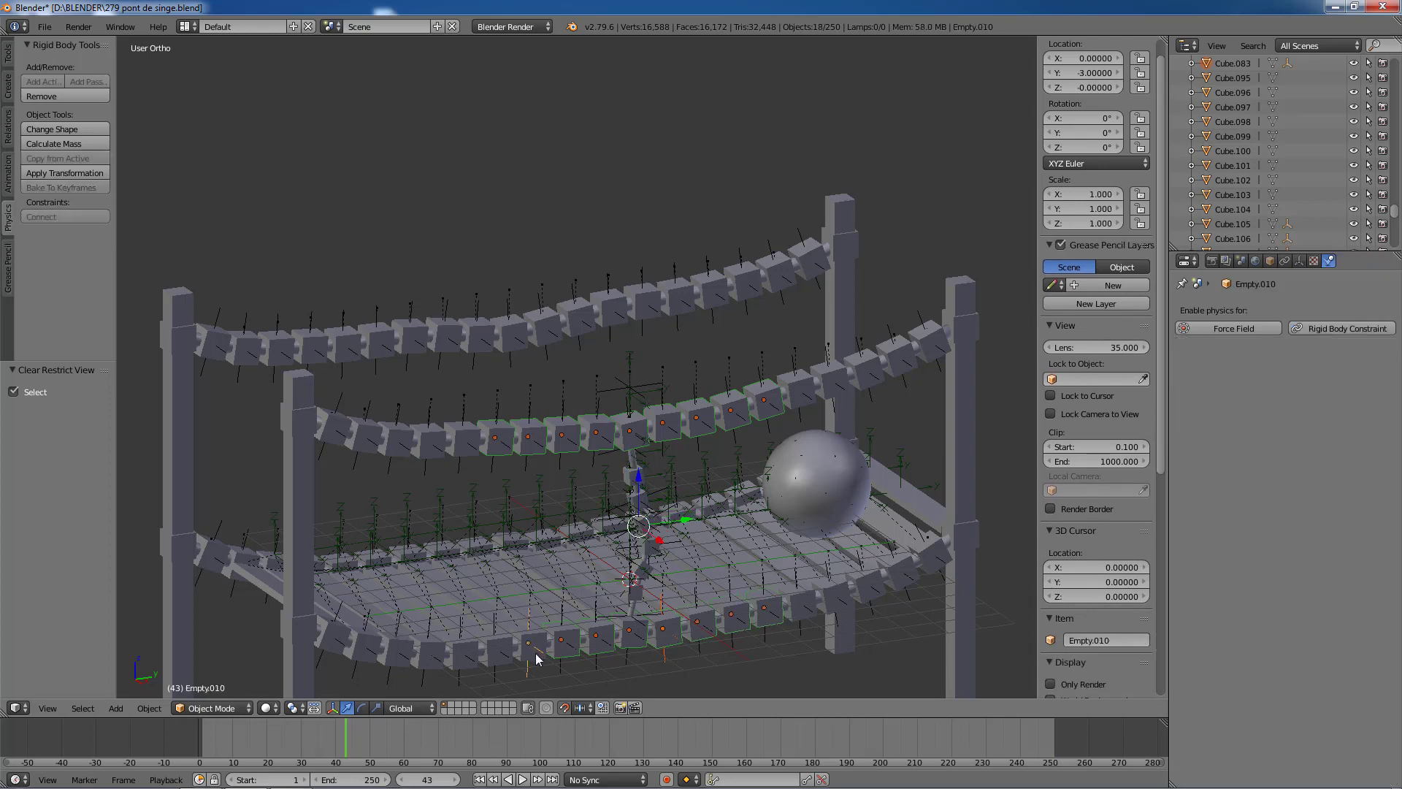
pyautogui.keyDown('shift'); pyautogui.rightClick(535, 658); pyautogui.keyUp('shift')
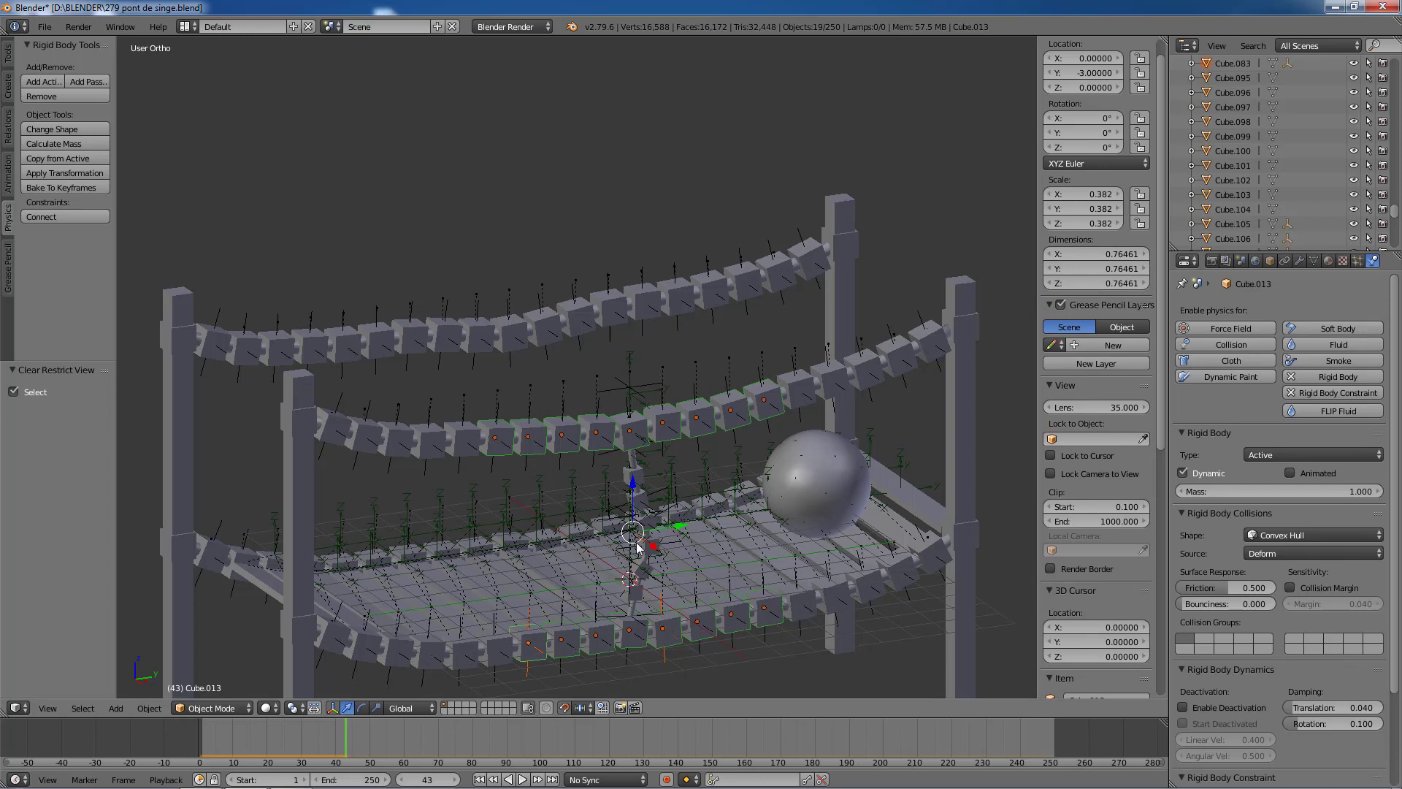
pyautogui.press('h')
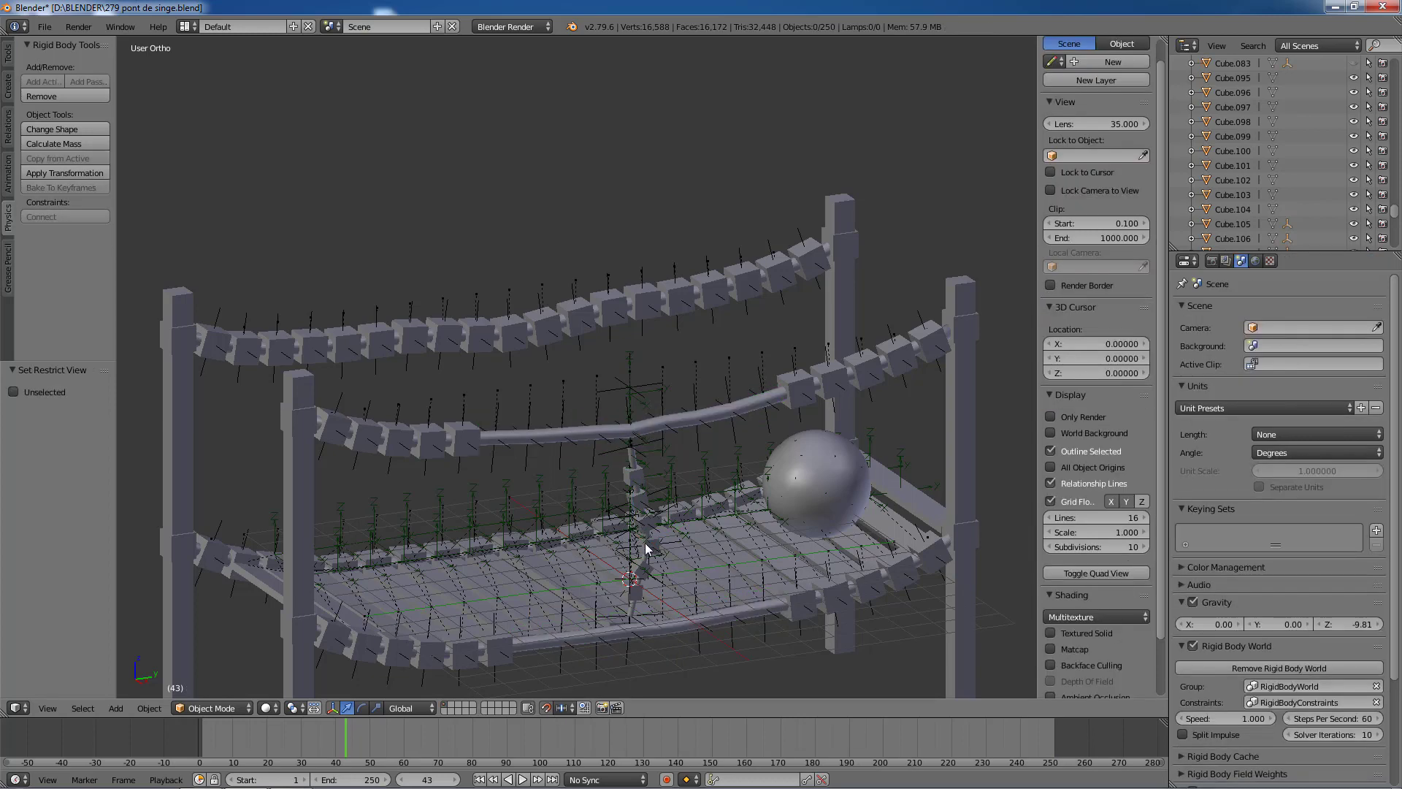
# Step: Hide the small rigid-body cubes along the vertical rope between the near upper and lower cables
pyautogui.rightClick(645, 497)
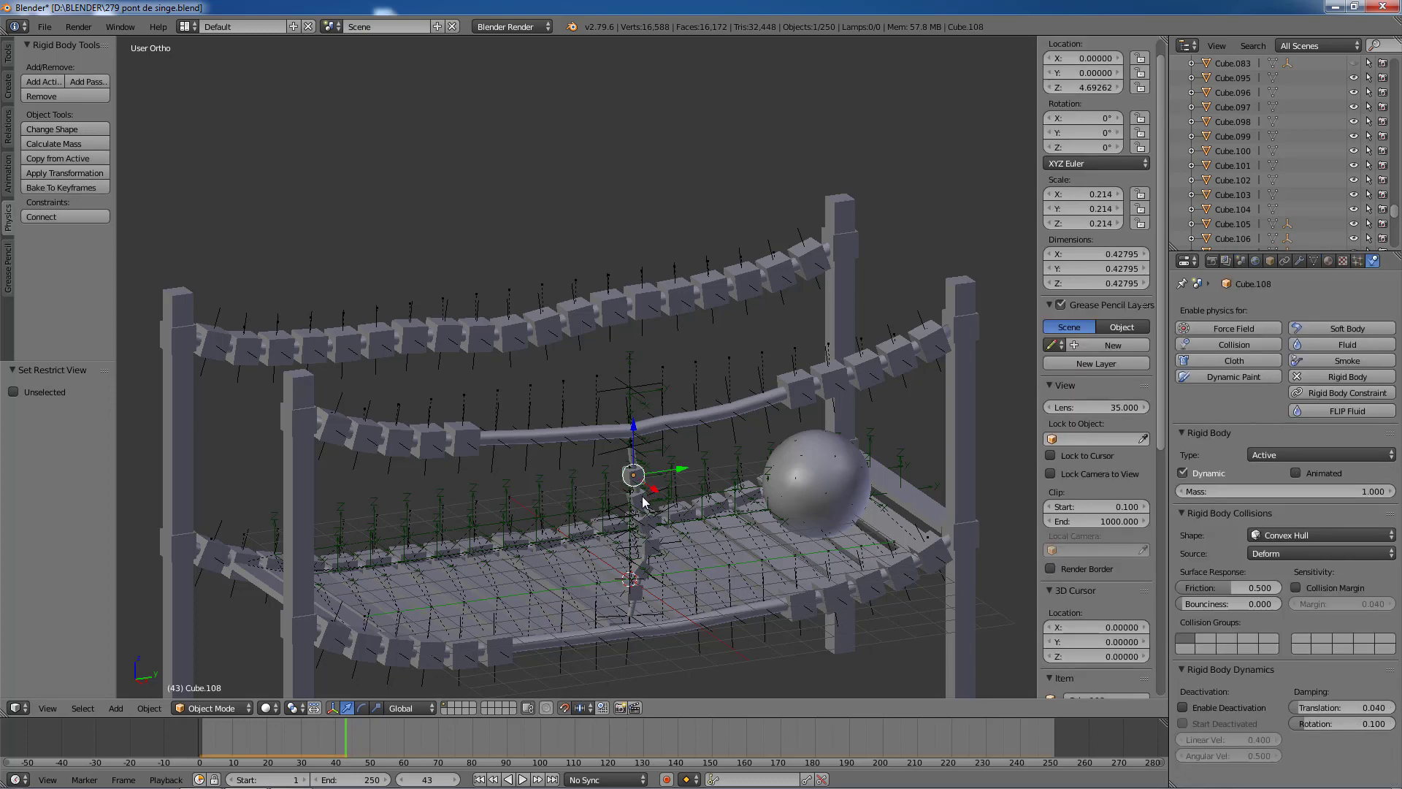
pyautogui.rightClick(644, 496)
pyautogui.rightClick(633, 475)
pyautogui.rightClick(639, 591)
pyautogui.scroll(2, 639, 590)
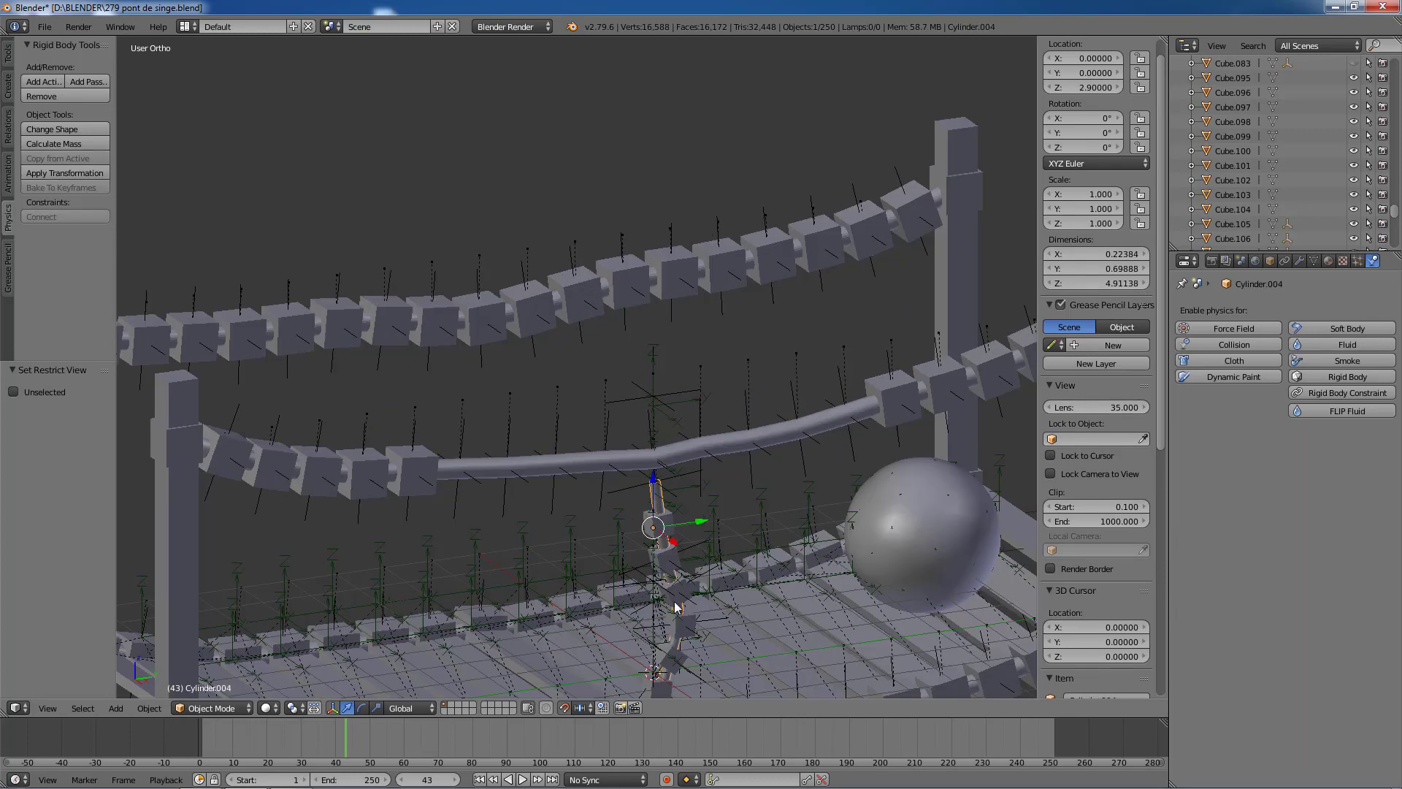
pyautogui.keyDown('shift'); pyautogui.moveTo(732, 566); pyautogui.dragTo(669, 346, button='middle'); pyautogui.keyUp('shift')
pyautogui.scroll(2, 634, 459)
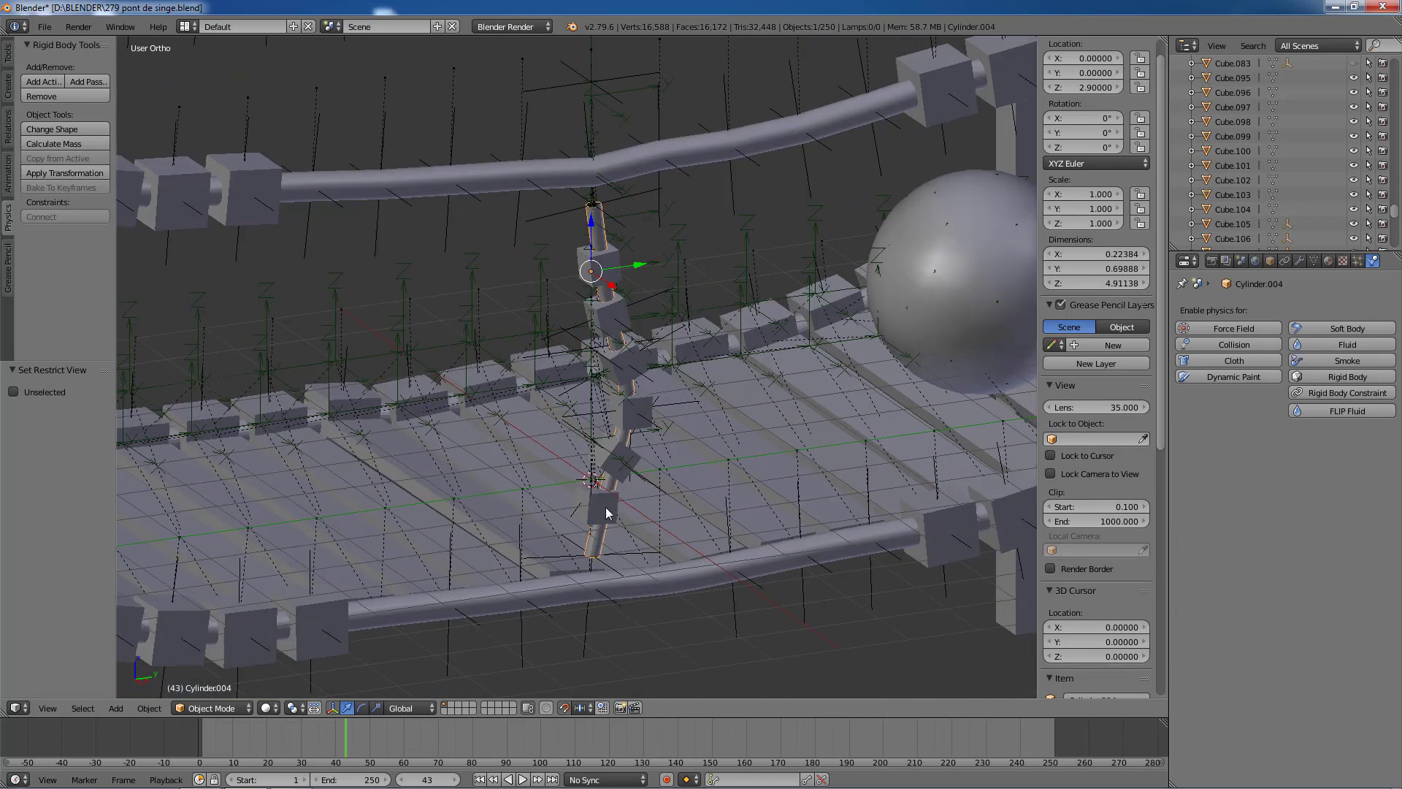
pyautogui.rightClick(605, 508)
pyautogui.keyDown('shift'); pyautogui.rightClick(632, 455); pyautogui.keyUp('shift')
pyautogui.keyDown('shift'); pyautogui.rightClick(632, 455); pyautogui.keyUp('shift')
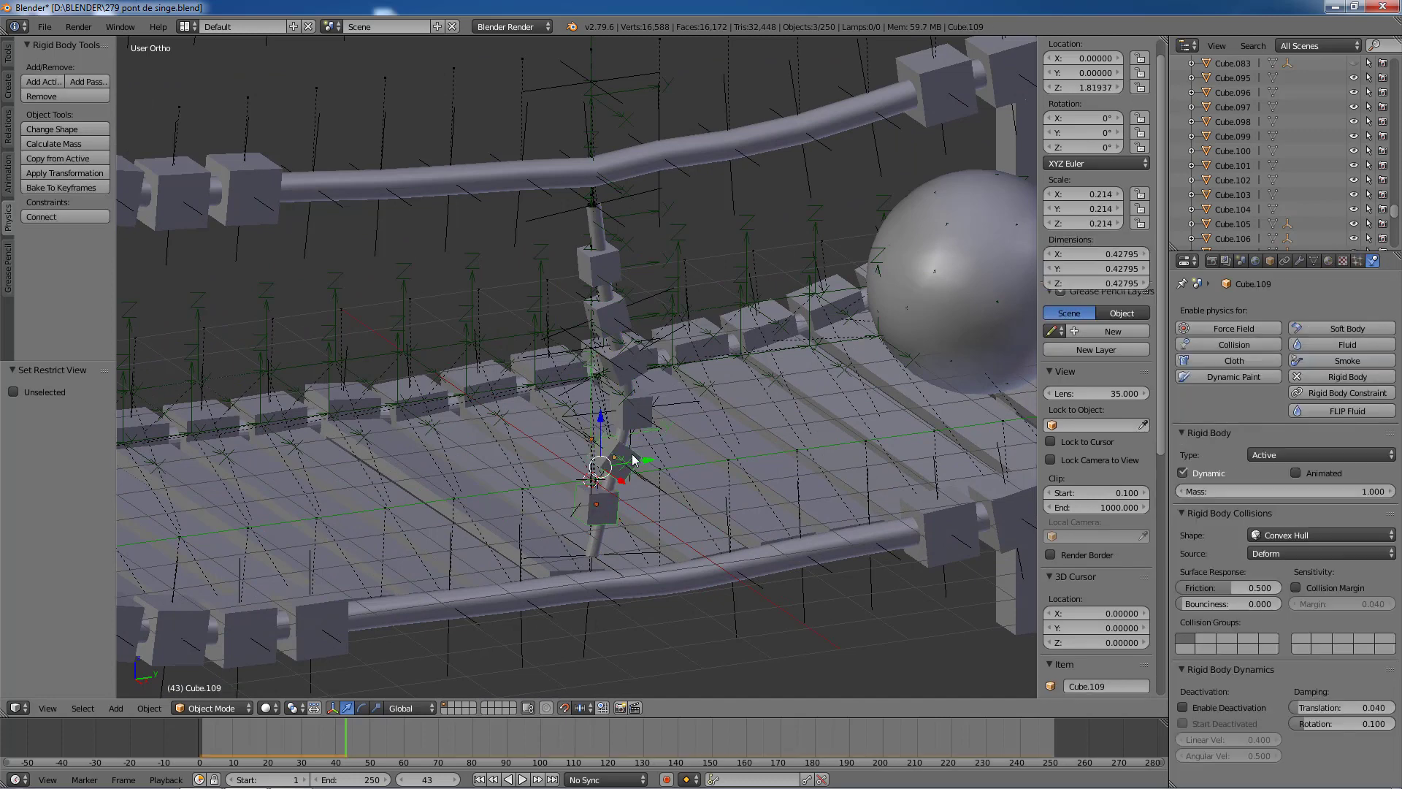
pyautogui.keyDown('shift'); pyautogui.rightClick(652, 405); pyautogui.keyUp('shift')
pyautogui.keyDown('shift'); pyautogui.rightClick(633, 363); pyautogui.keyUp('shift')
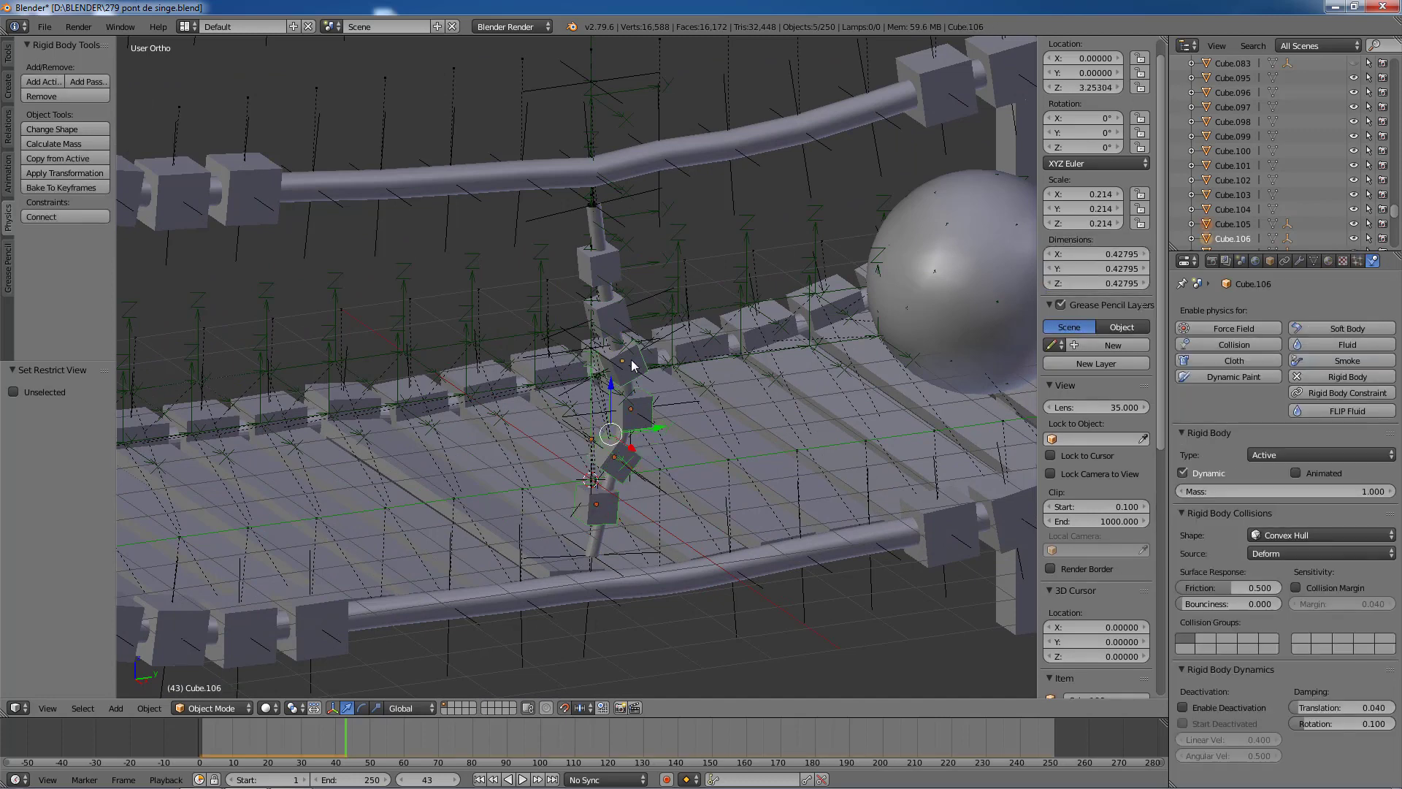
pyautogui.keyDown('shift'); pyautogui.rightClick(616, 315); pyautogui.keyUp('shift')
pyautogui.keyDown('shift'); pyautogui.rightClick(610, 252); pyautogui.keyUp('shift')
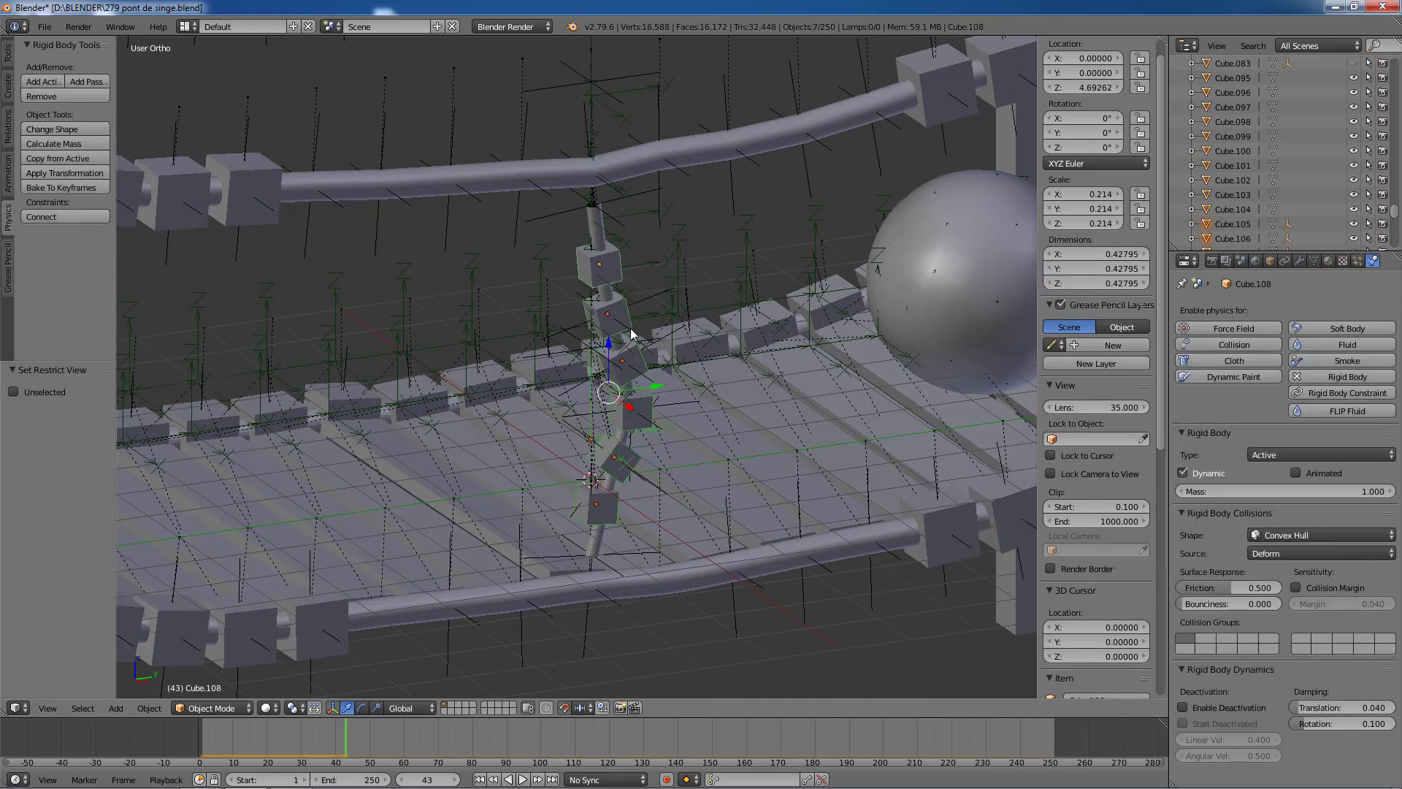
pyautogui.press('h')
pyautogui.scroll(-2, 639, 365)
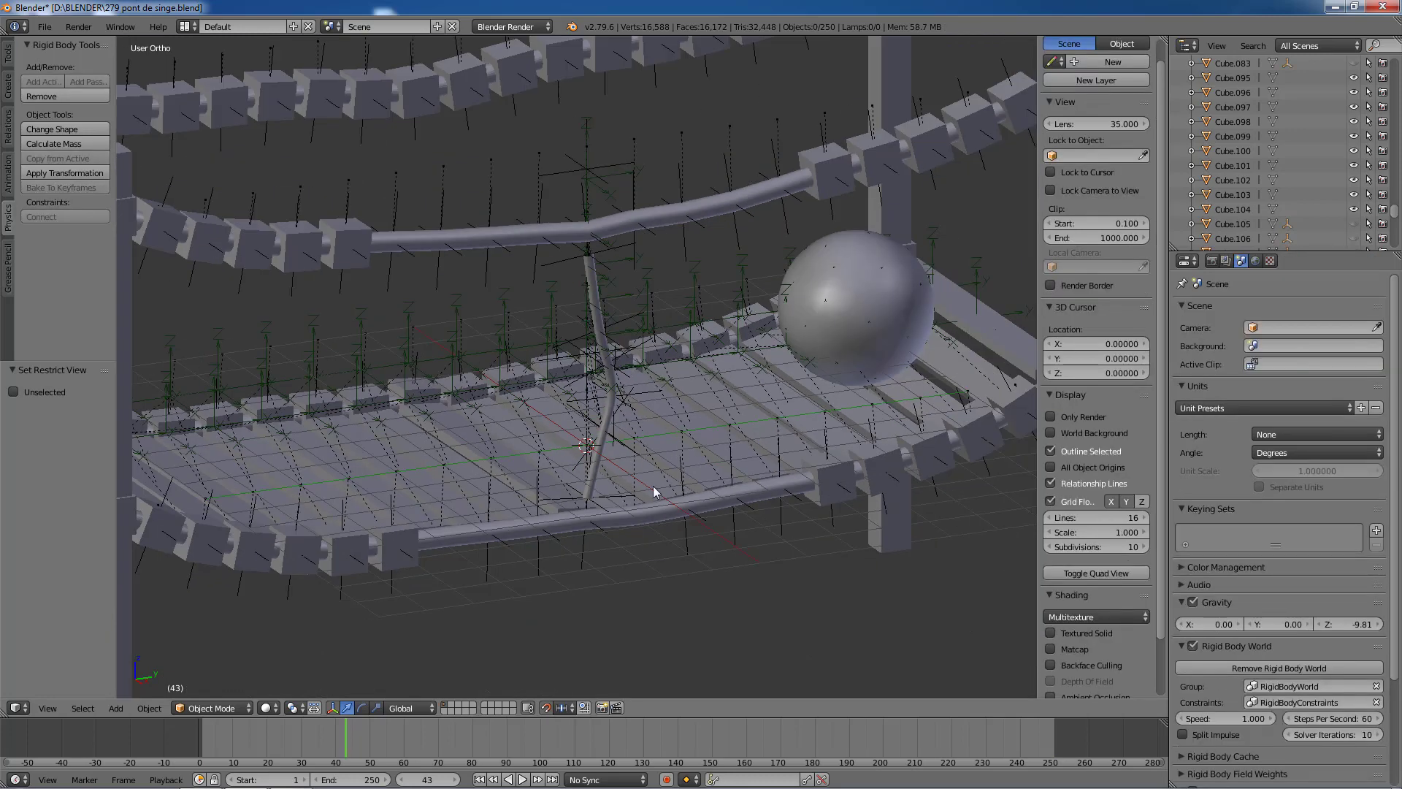
# Step: Restrict the viewport to renderable geometry in perspective, and replay the simulation from frame 1 to check the exposed cables before rewinding
pyautogui.click(1050, 416)
pyautogui.press('KP_5')
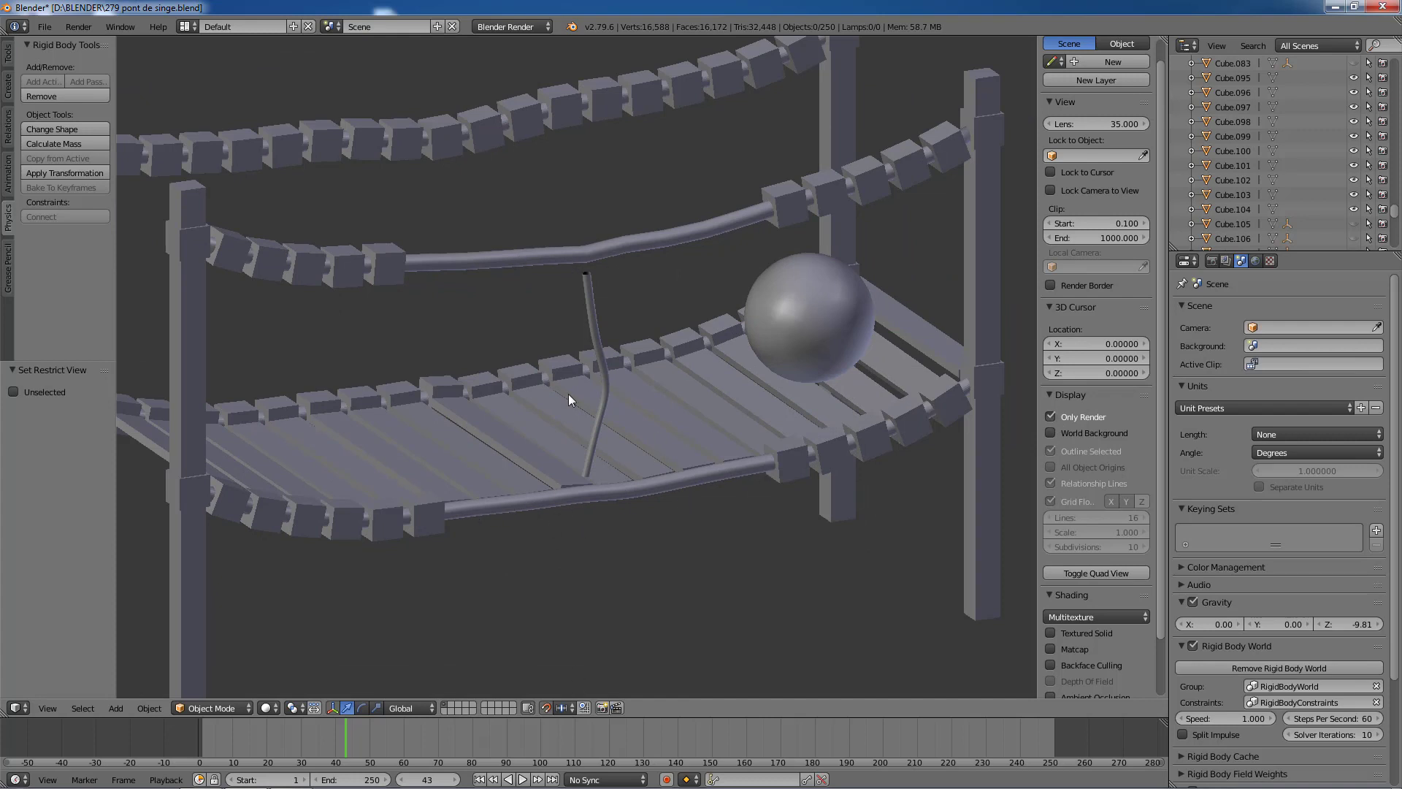
pyautogui.click(481, 779)
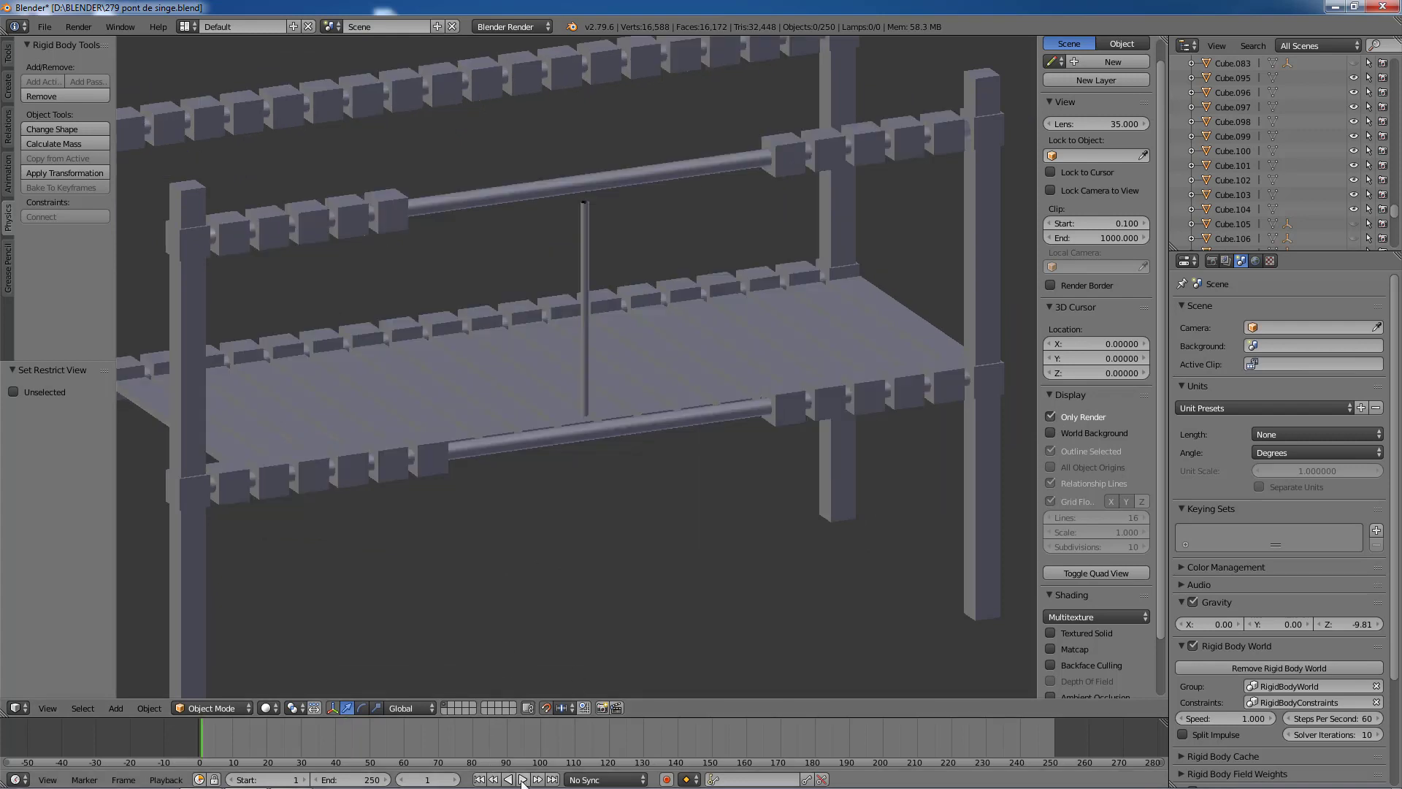
pyautogui.click(523, 779)
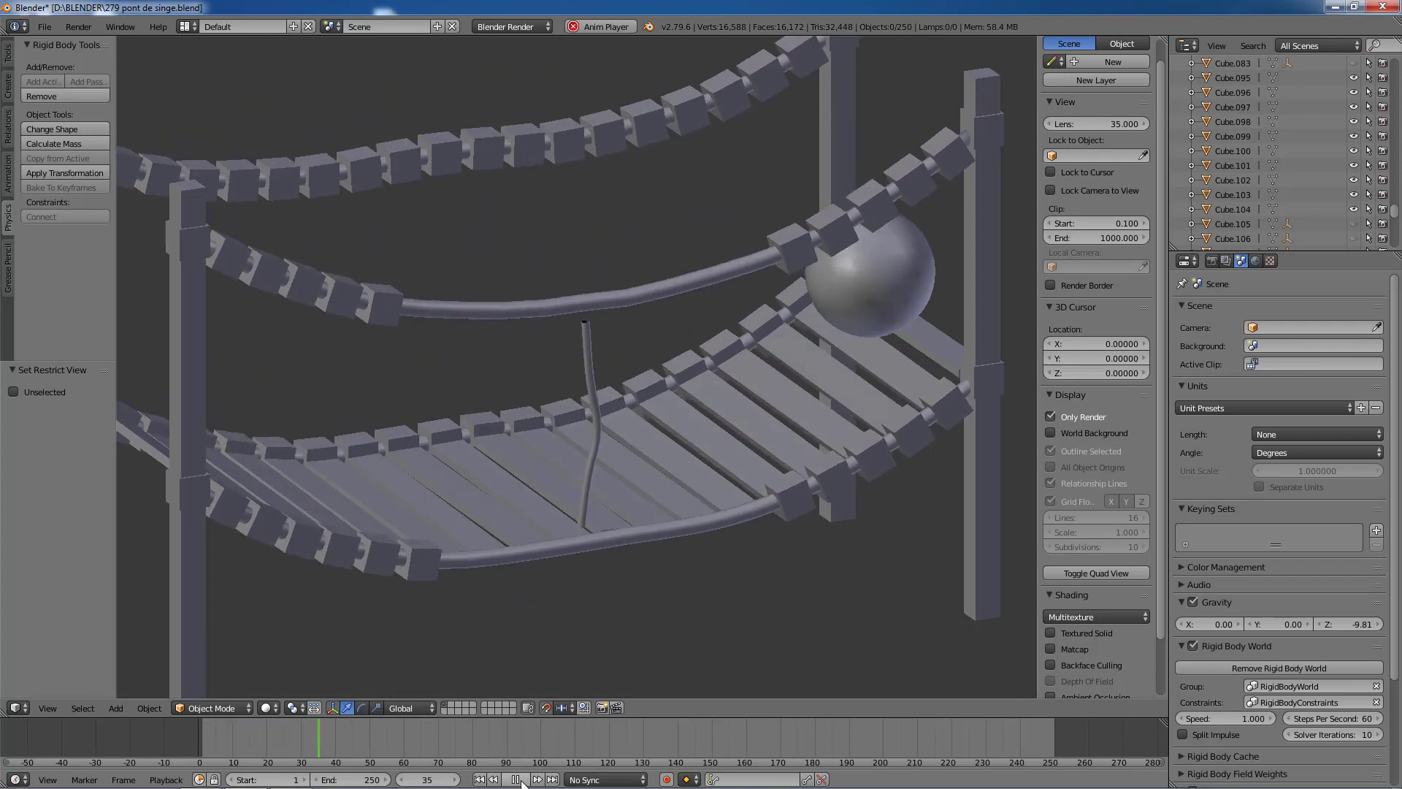
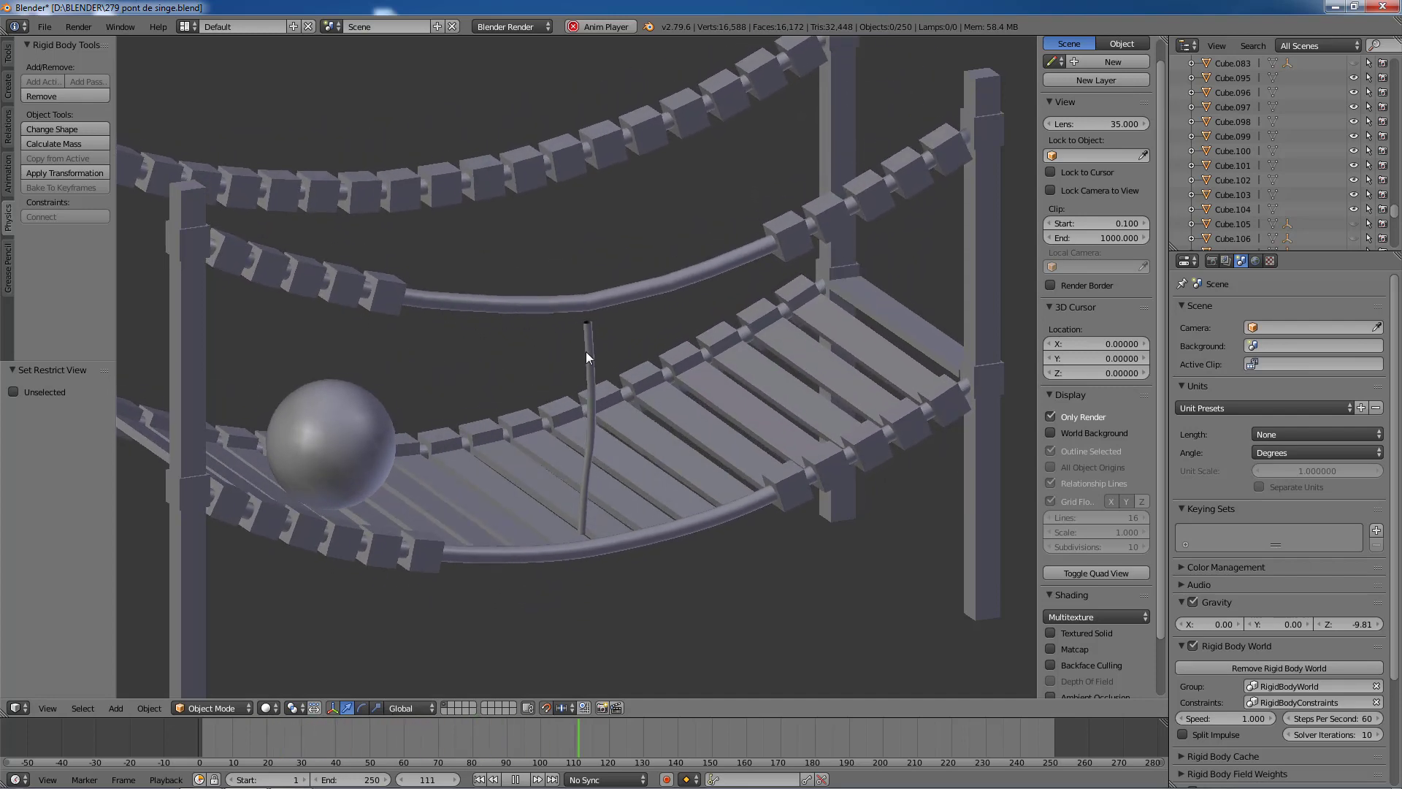
pyautogui.click(515, 779)
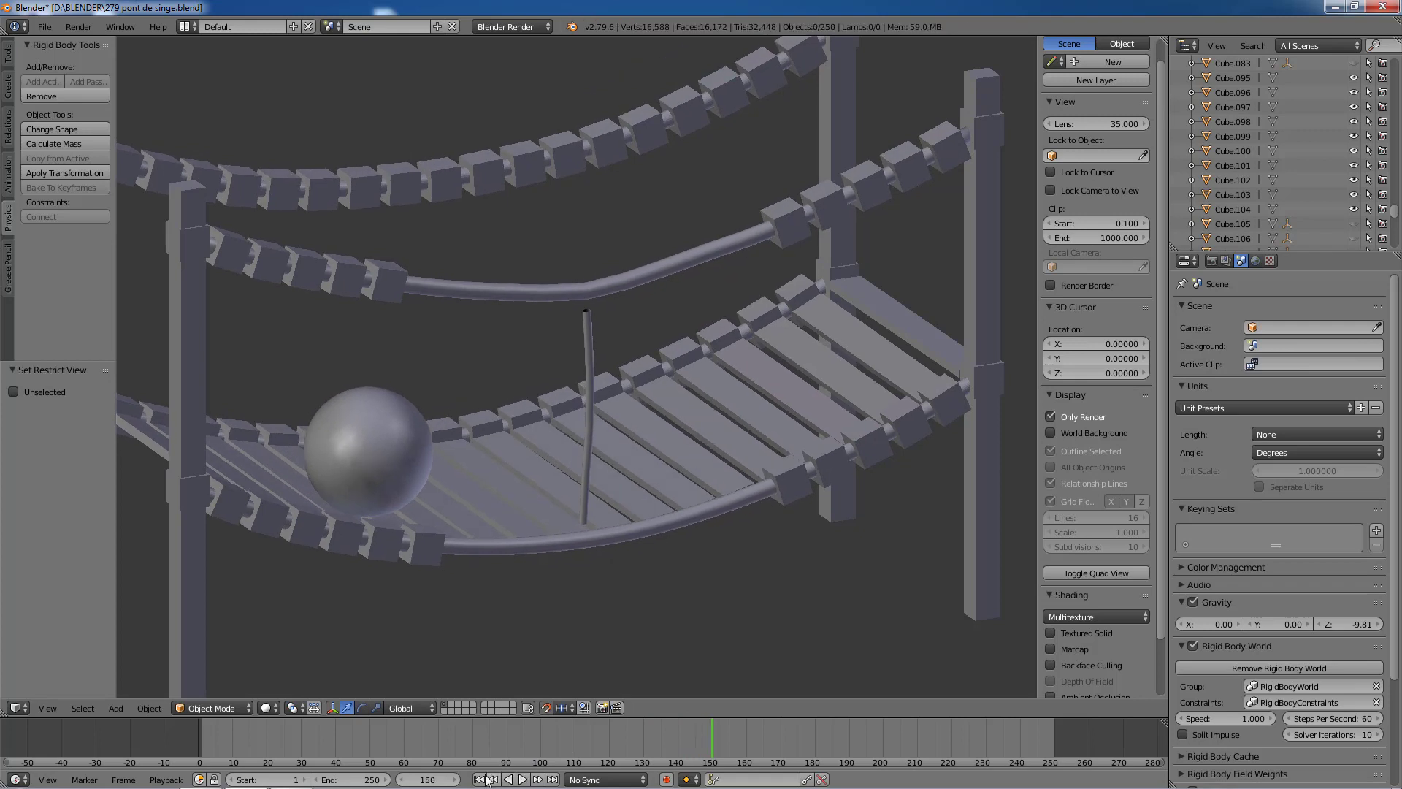
pyautogui.click(481, 779)
pyautogui.press('KP_1')
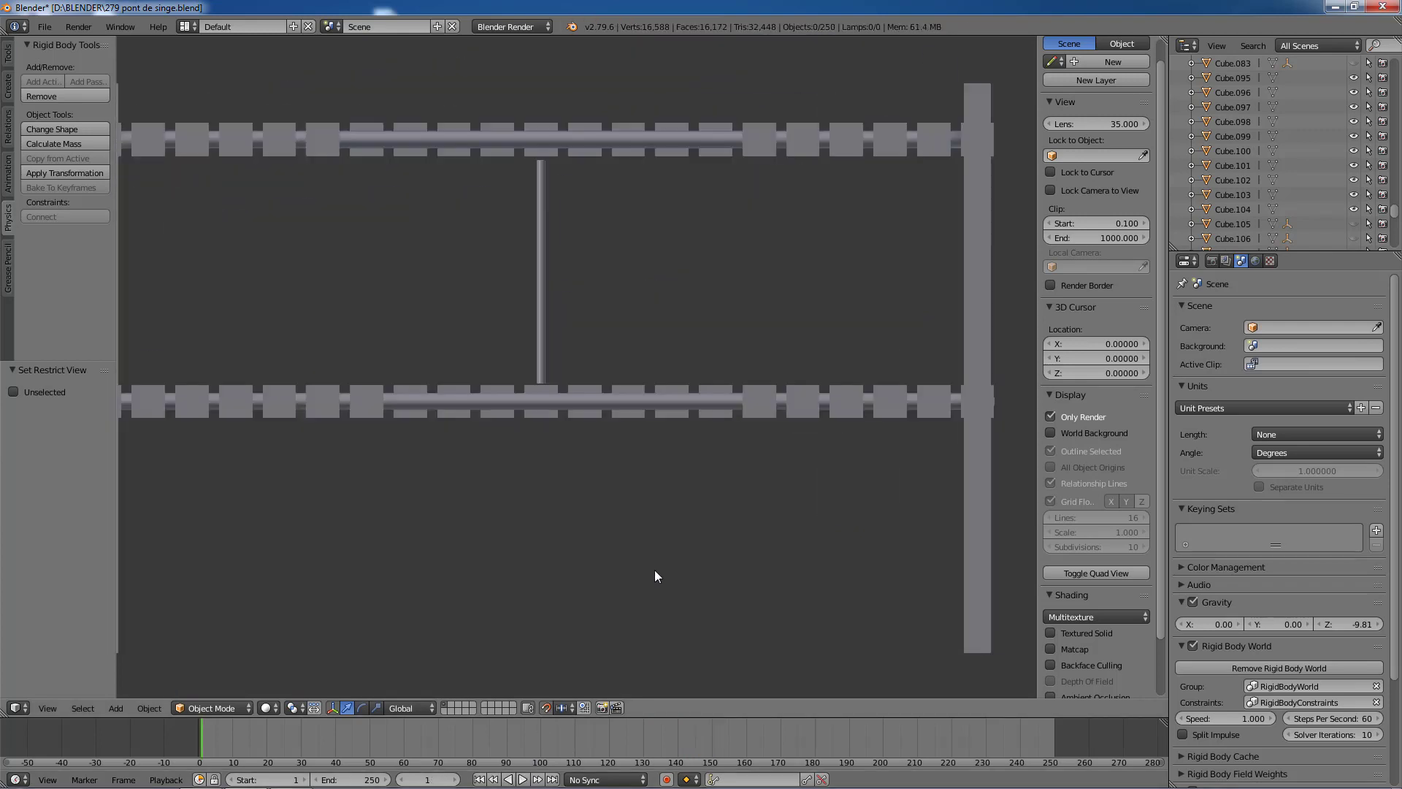
# Step: Select a deck plank in the bridge's middle and turn off the Only Render display so the non-renderable objects show
pyautogui.scroll(-3, 616, 455)
pyautogui.moveTo(533, 447); pyautogui.dragTo(702, 521, button='middle')
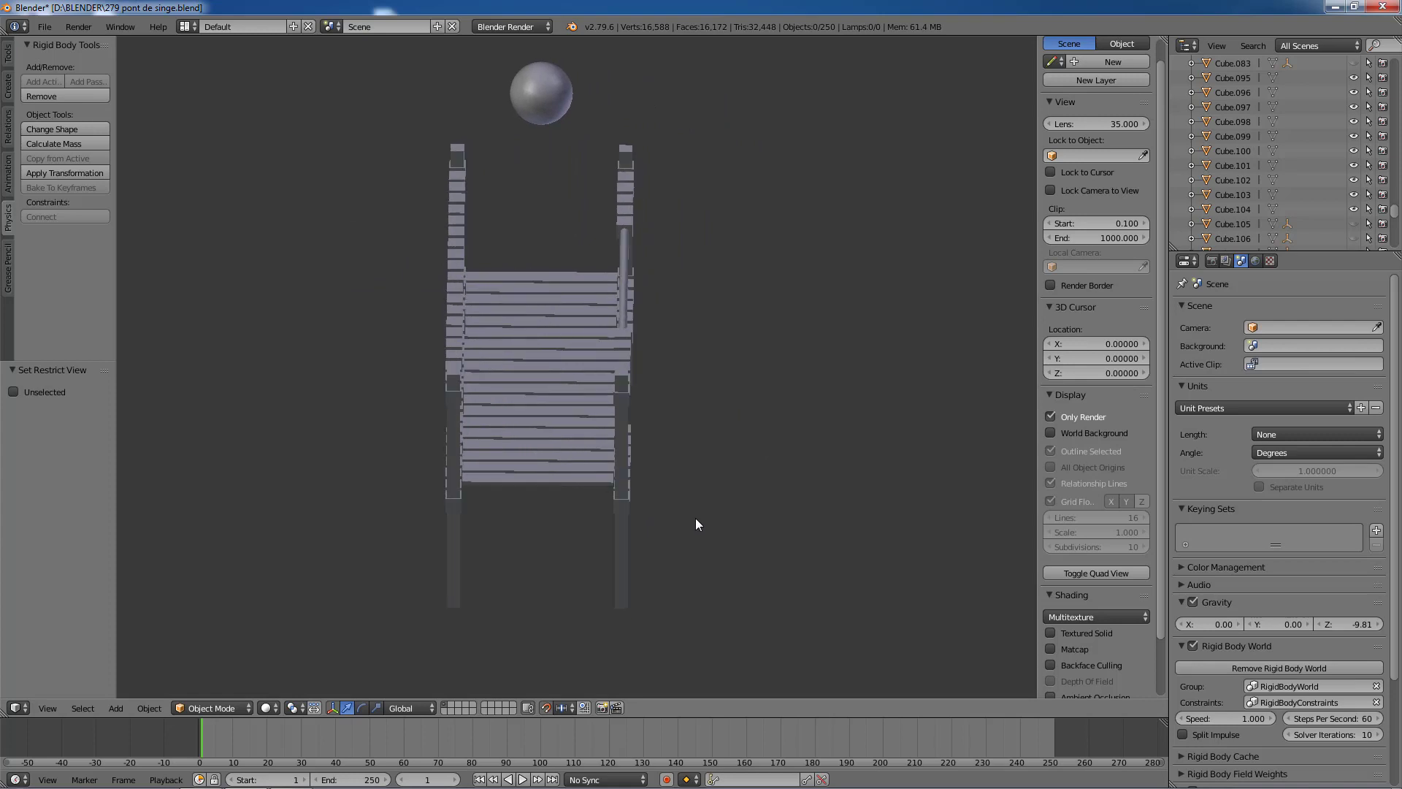
pyautogui.moveTo(711, 499)
pyautogui.mouseDown(button='middle')
pyautogui.moveTo(689, 518)
pyautogui.moveTo(609, 515)
pyautogui.moveTo(692, 523)
pyautogui.moveTo(699, 504)
pyautogui.mouseUp(button='middle')
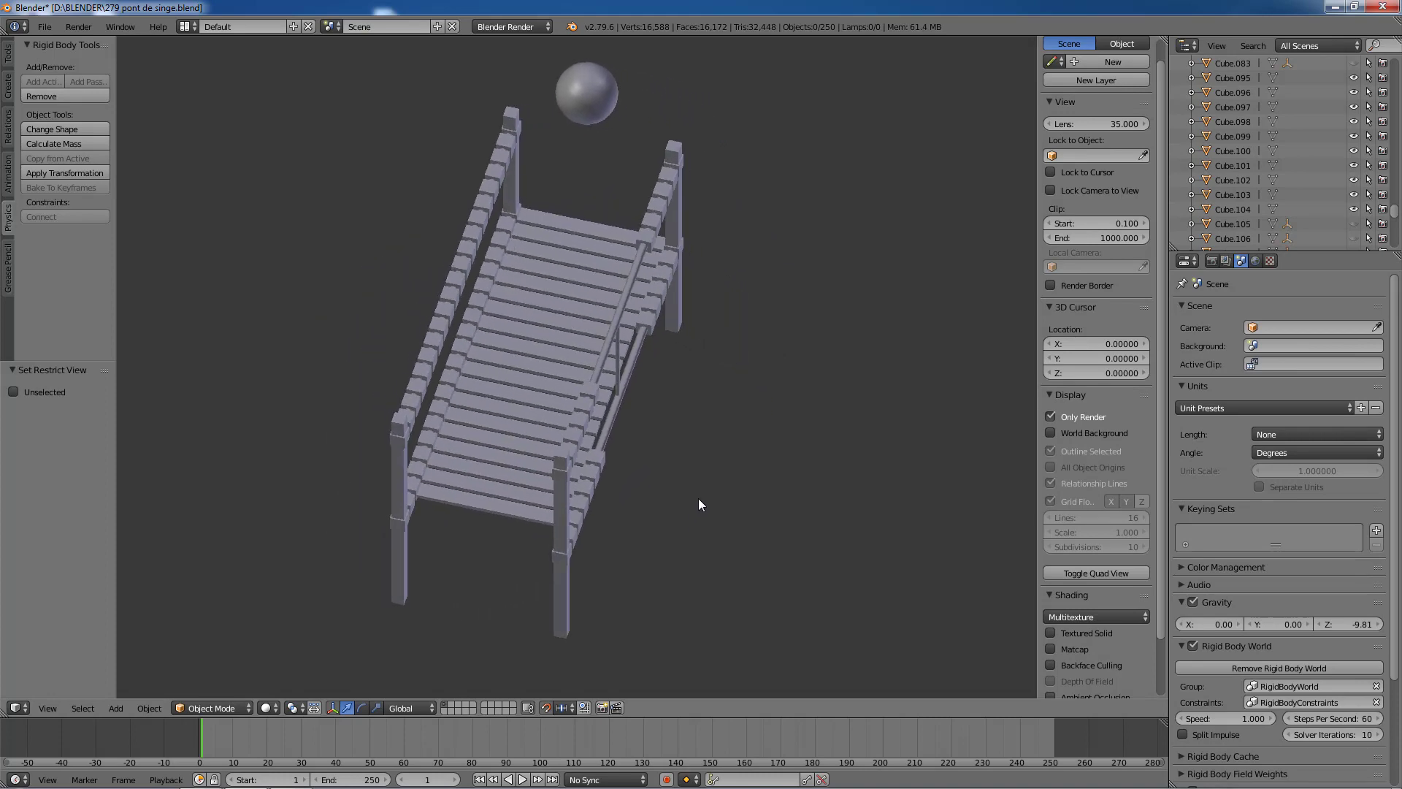
pyautogui.scroll(4, 698, 500)
pyautogui.moveTo(792, 479); pyautogui.dragTo(696, 462, button='middle')
pyautogui.rightClick(630, 396)
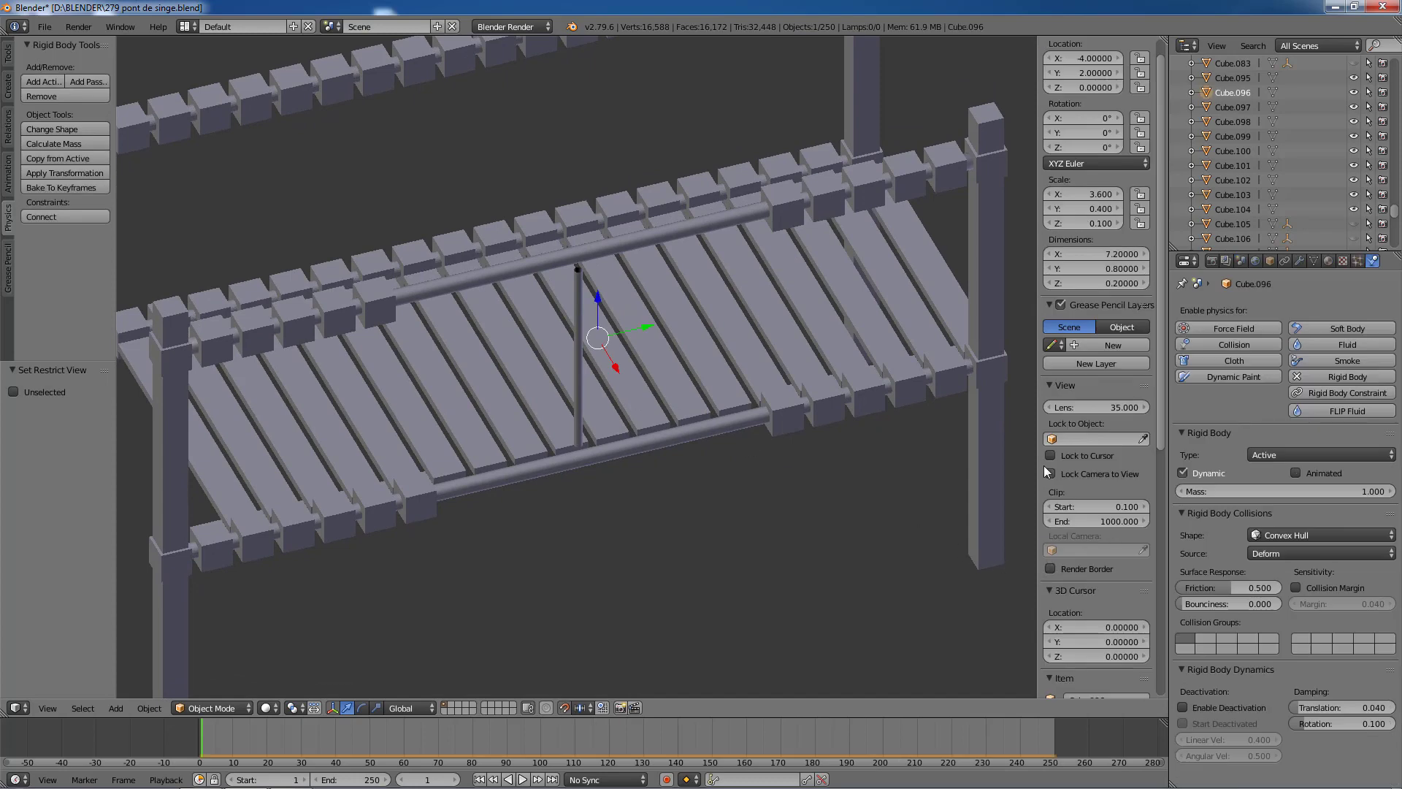
pyautogui.scroll(-5, 1058, 562)
pyautogui.click(1051, 596)
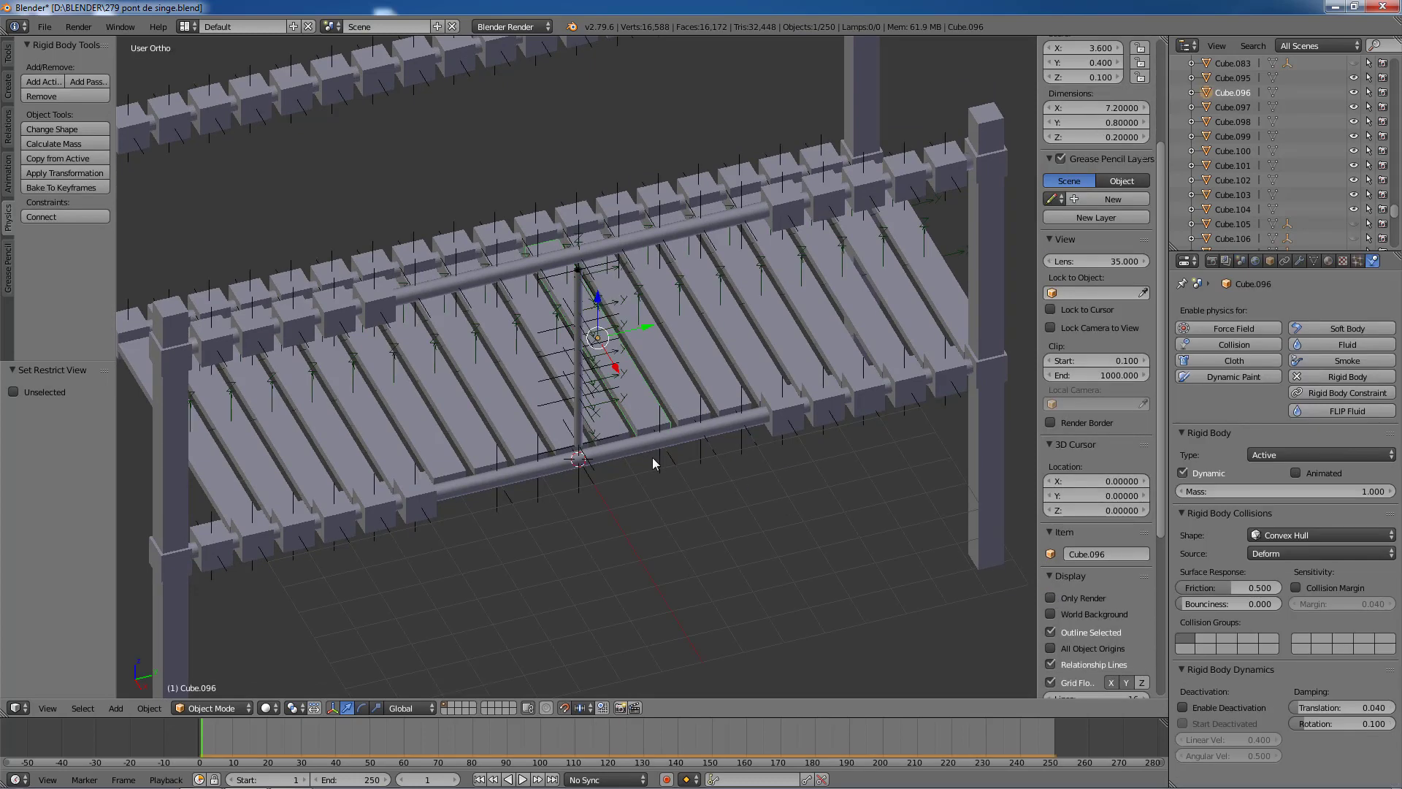
# Step: Unhide all the hidden cubes and select only the plank in the middle of the deck
pyautogui.moveTo(727, 481); pyautogui.dragTo(653, 446, button='middle')
pyautogui.rightClick(601, 442)
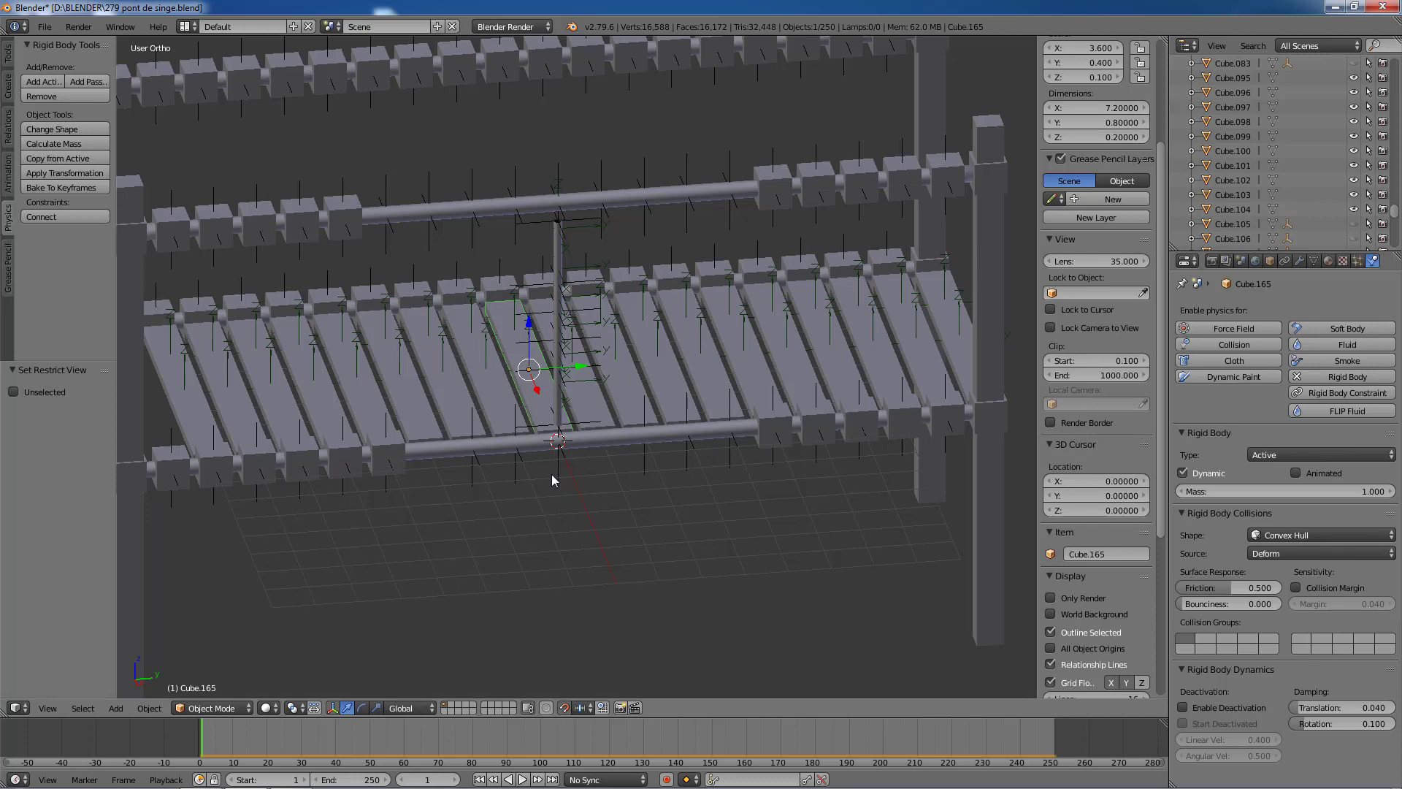
pyautogui.moveTo(561, 493); pyautogui.dragTo(663, 446, button='middle')
pyautogui.hotkey('alt', 'h')
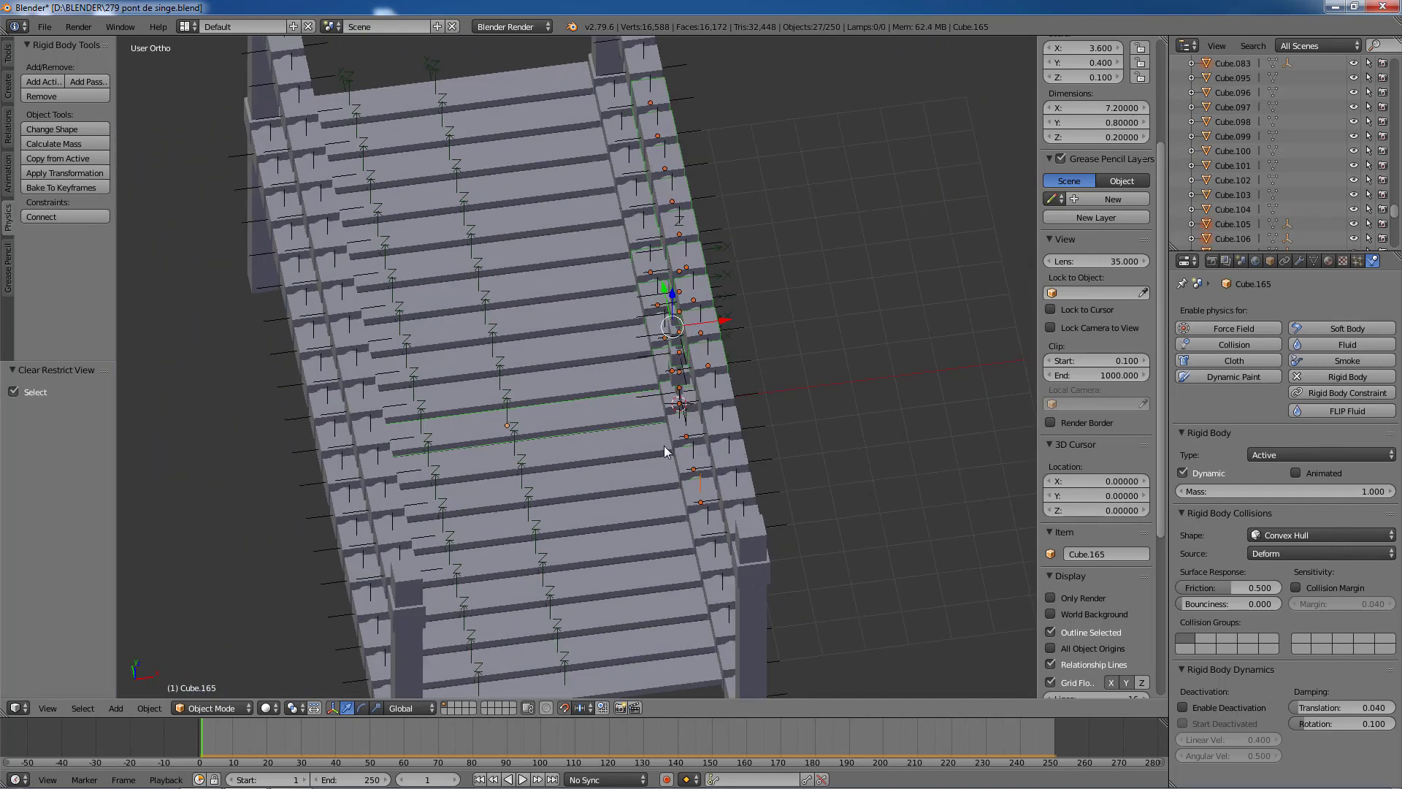
pyautogui.rightClick(647, 406)
pyautogui.rightClick(534, 414)
pyautogui.scroll(2, 569, 434)
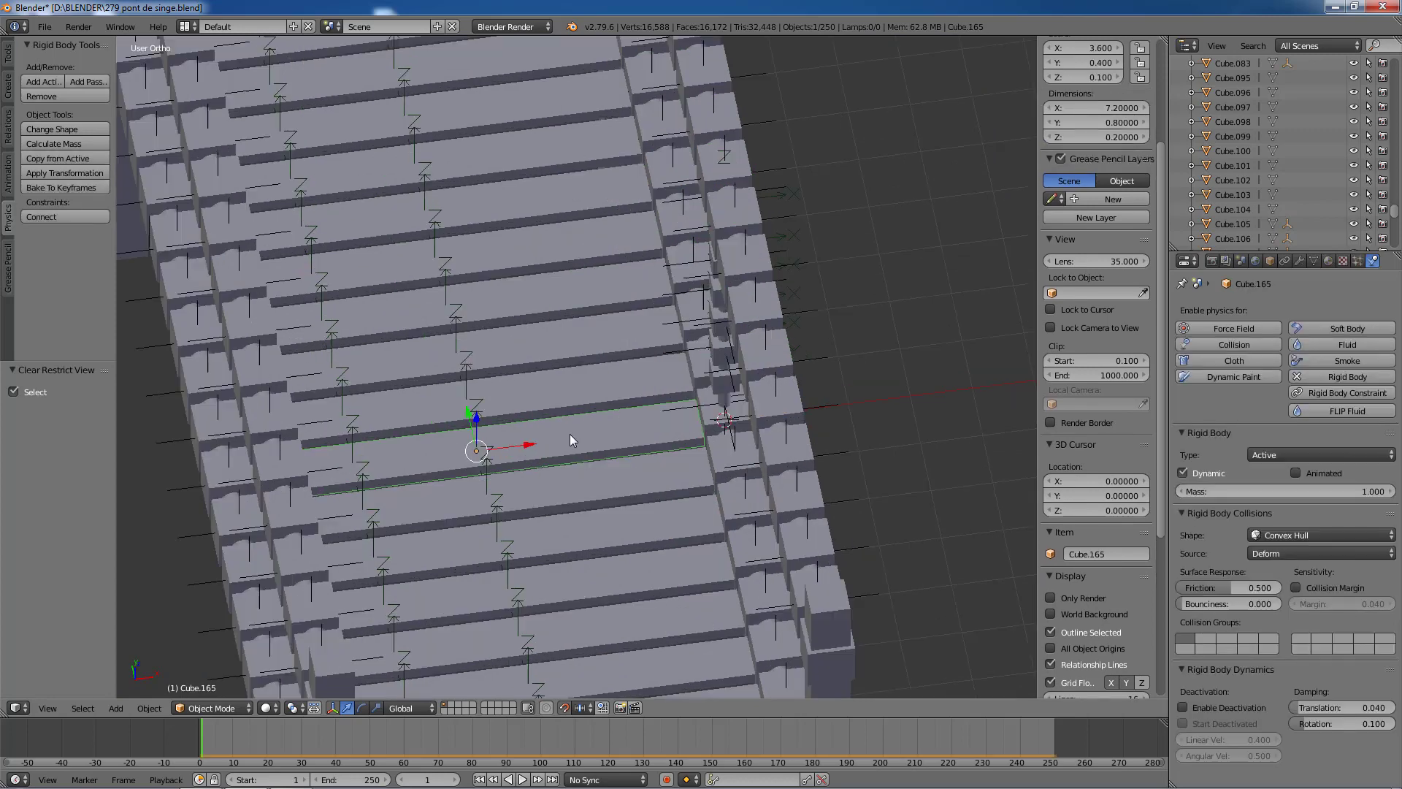
pyautogui.scroll(-4, 570, 436)
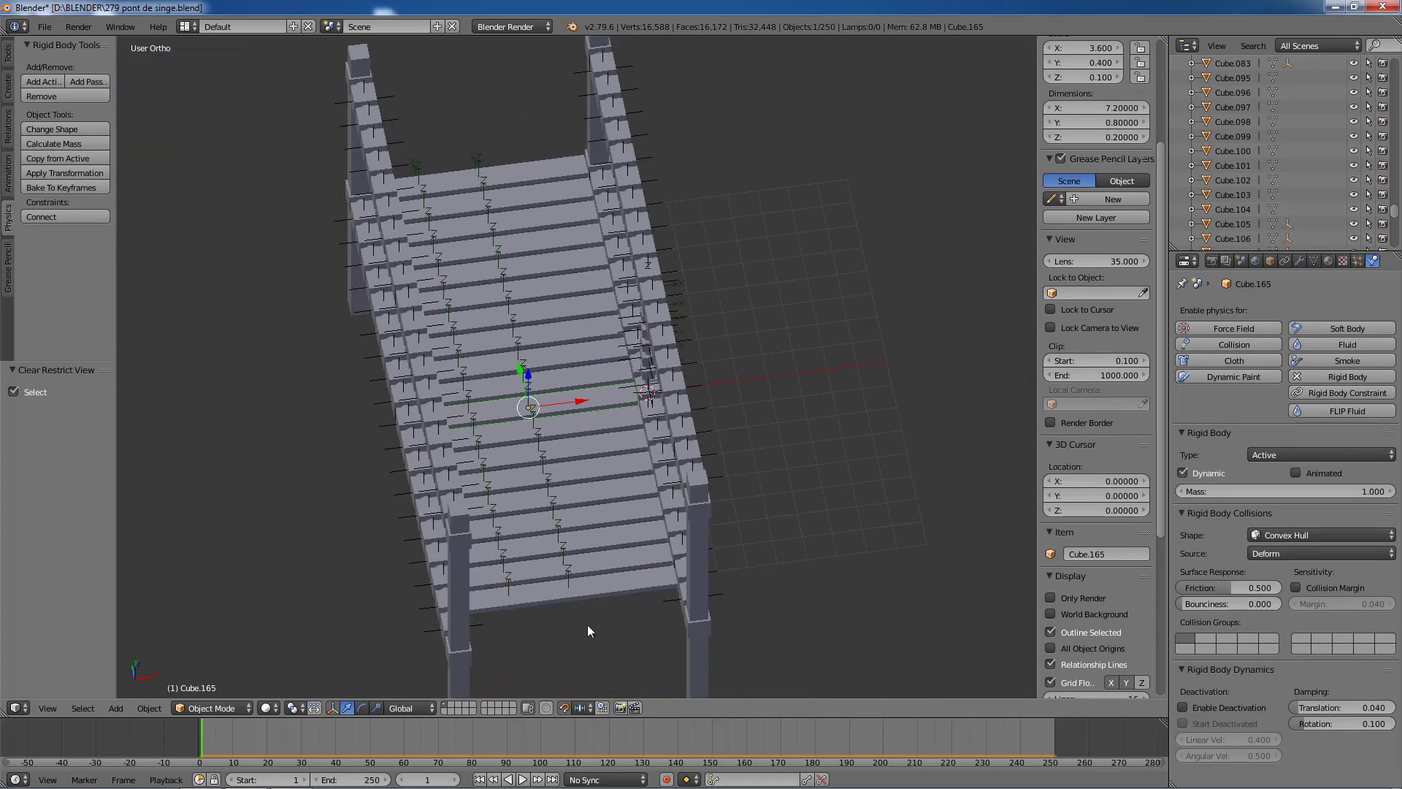
# Step: In top view, duplicate the deck's end plank by -1 along Y, and repeat the duplication to add a second plank
pyautogui.moveTo(587, 624); pyautogui.dragTo(324, 509, button='middle')
pyautogui.press('KP_7')
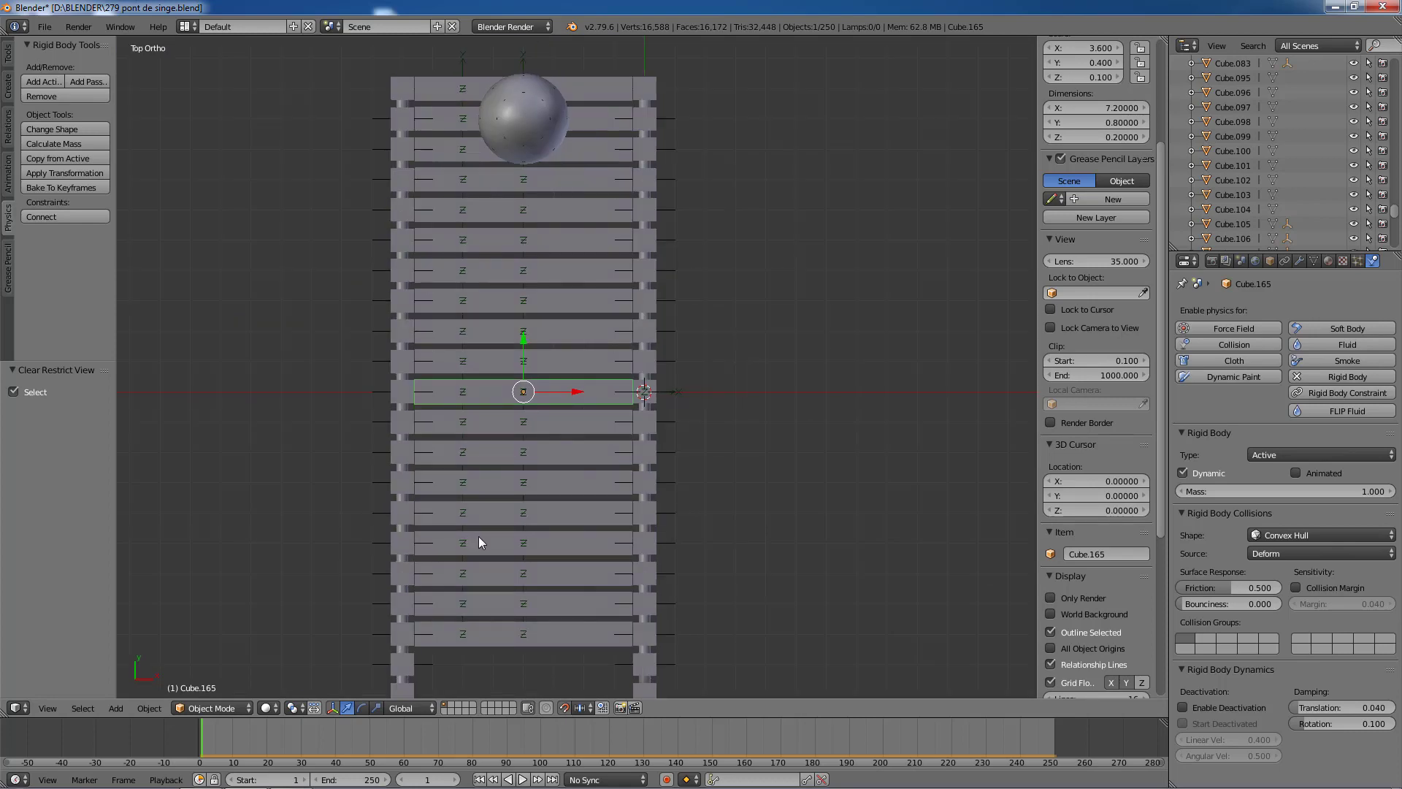
pyautogui.keyDown('shift'); pyautogui.scroll(-5, 545, 431); pyautogui.keyUp('shift')
pyautogui.scroll(2, 577, 321)
pyautogui.scroll(1, 581, 327)
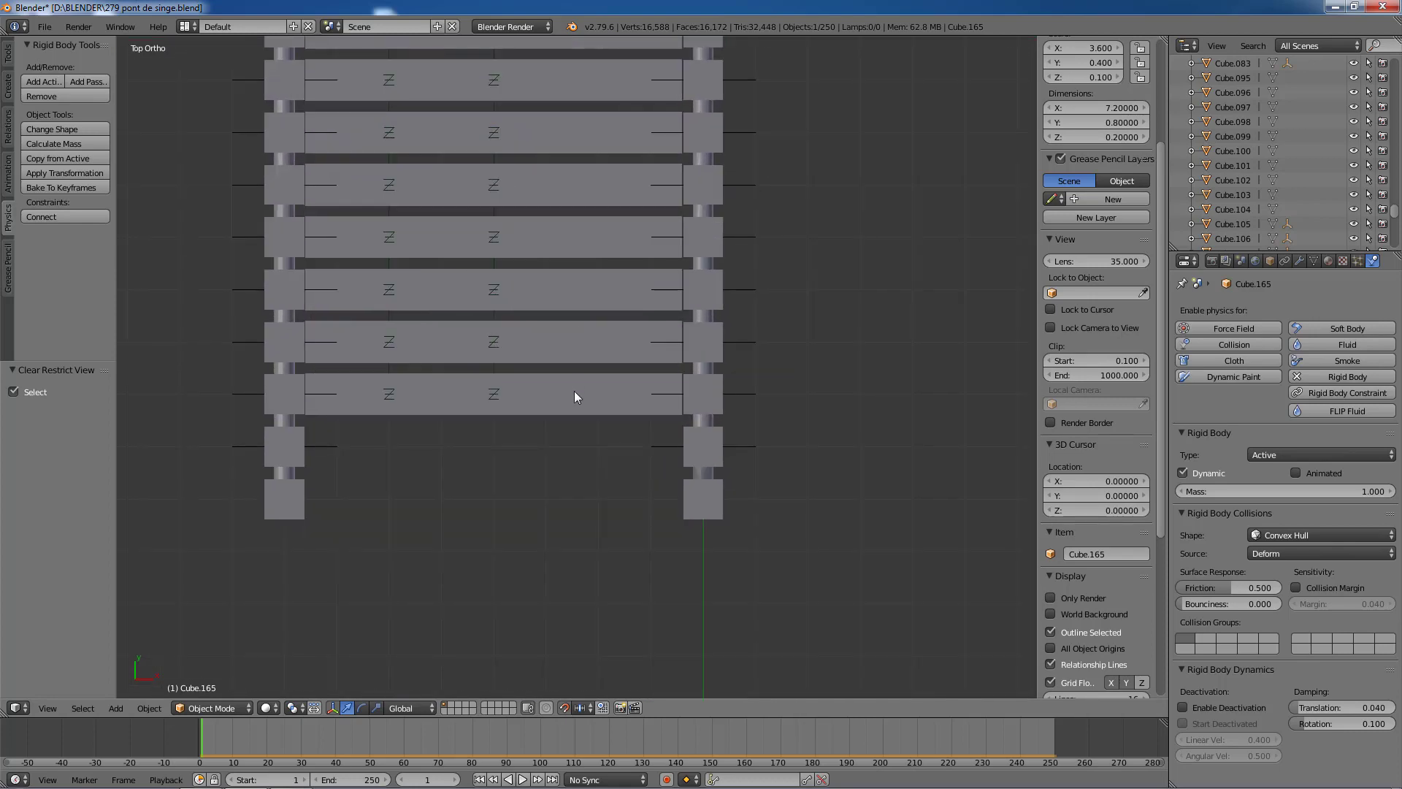
pyautogui.rightClick(574, 394)
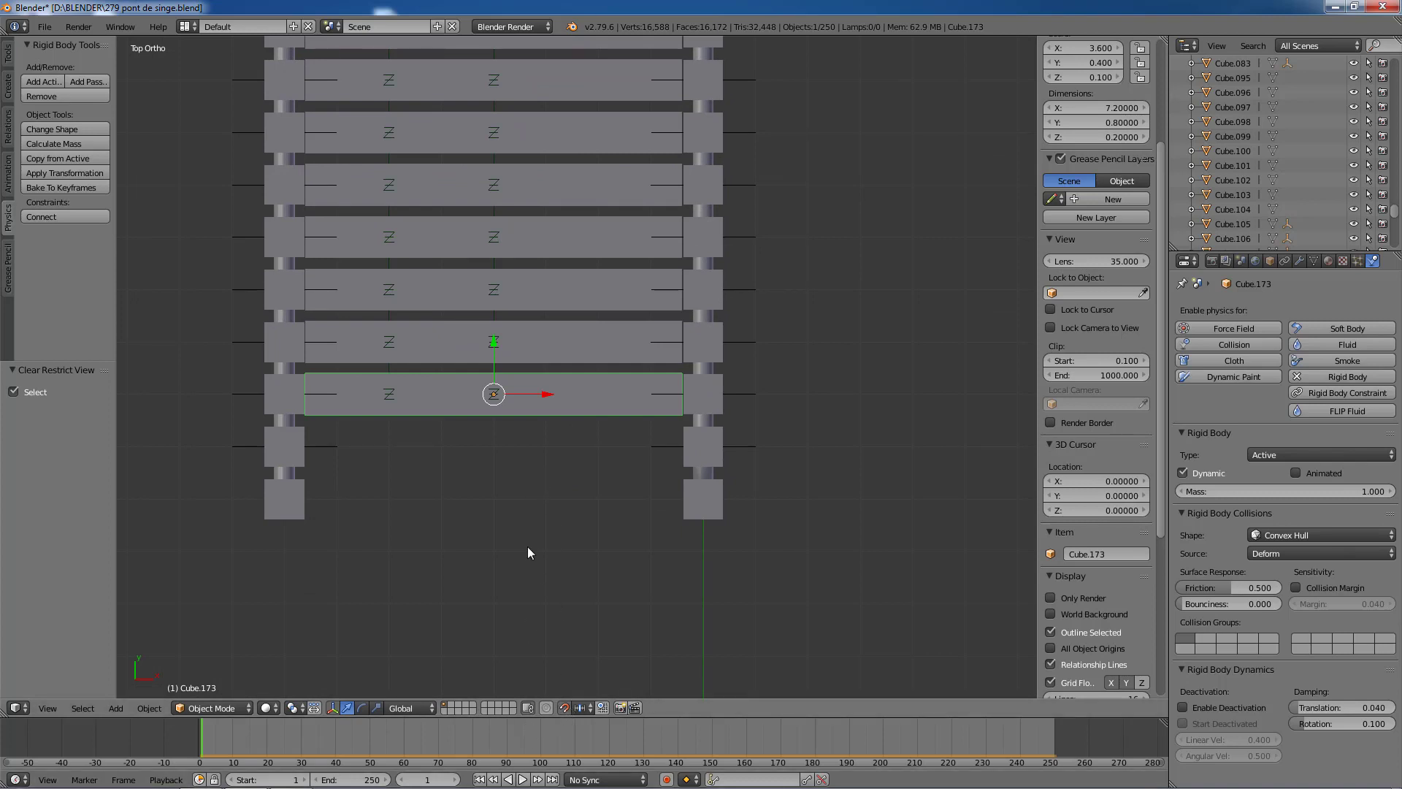
pyautogui.hotkey('shift', 'd')
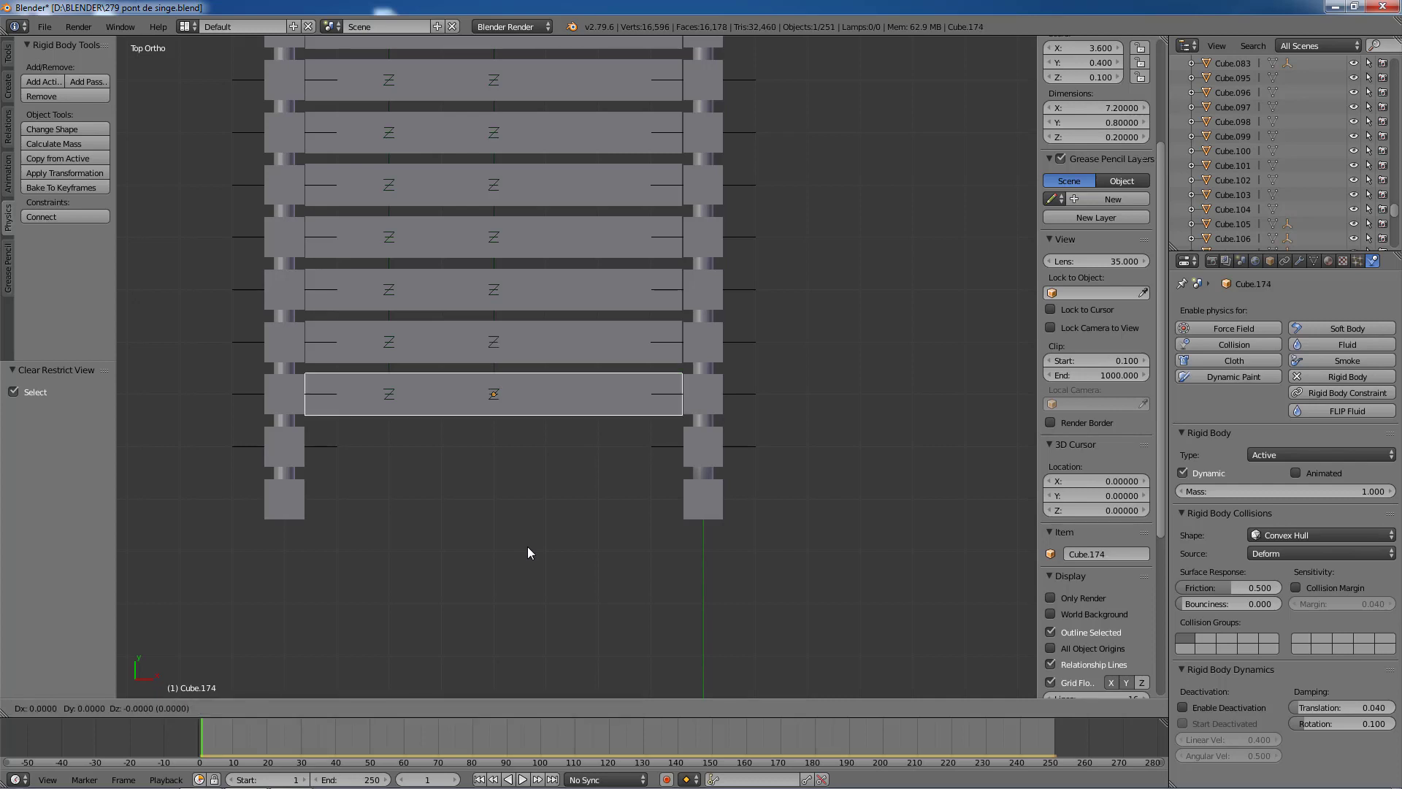
pyautogui.press('y')
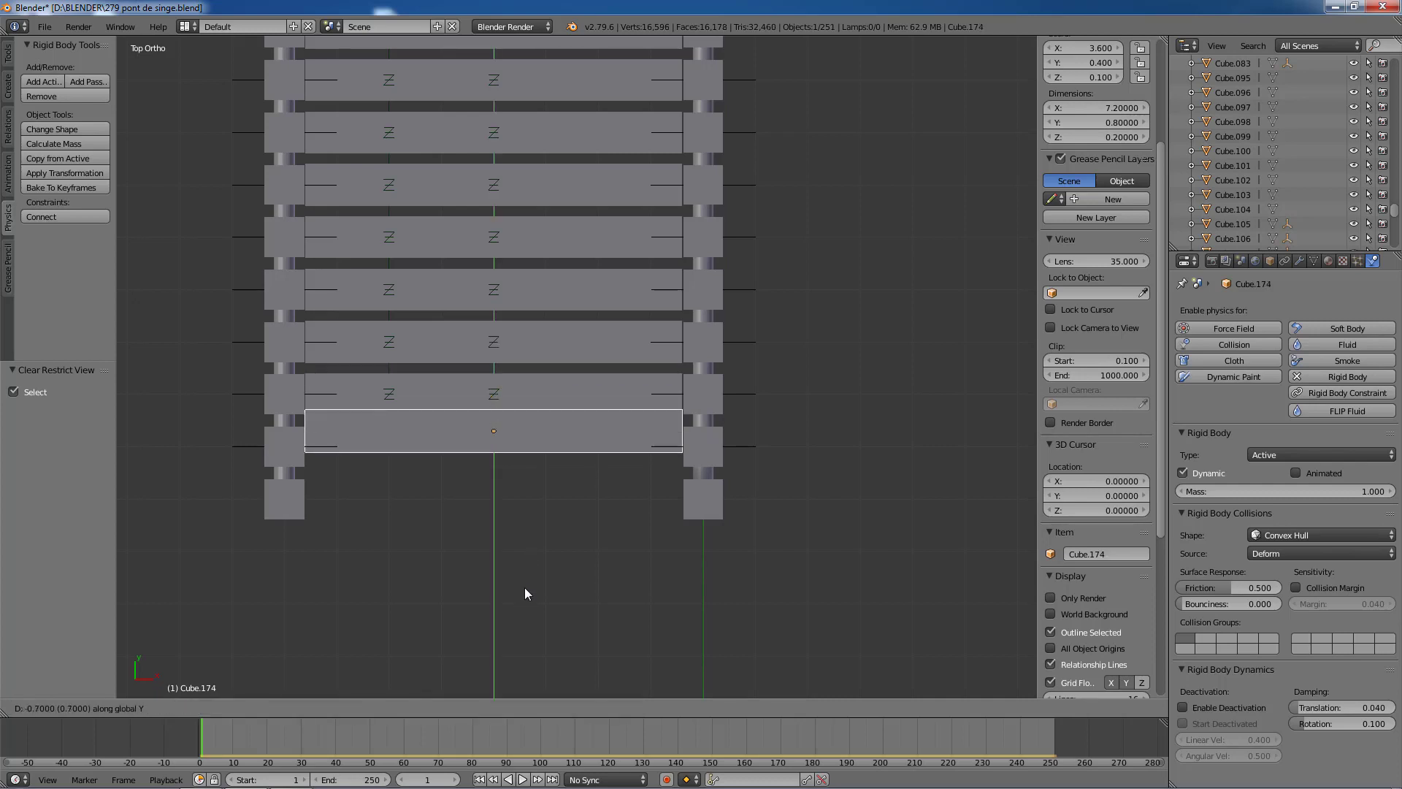
pyautogui.click(526, 599)
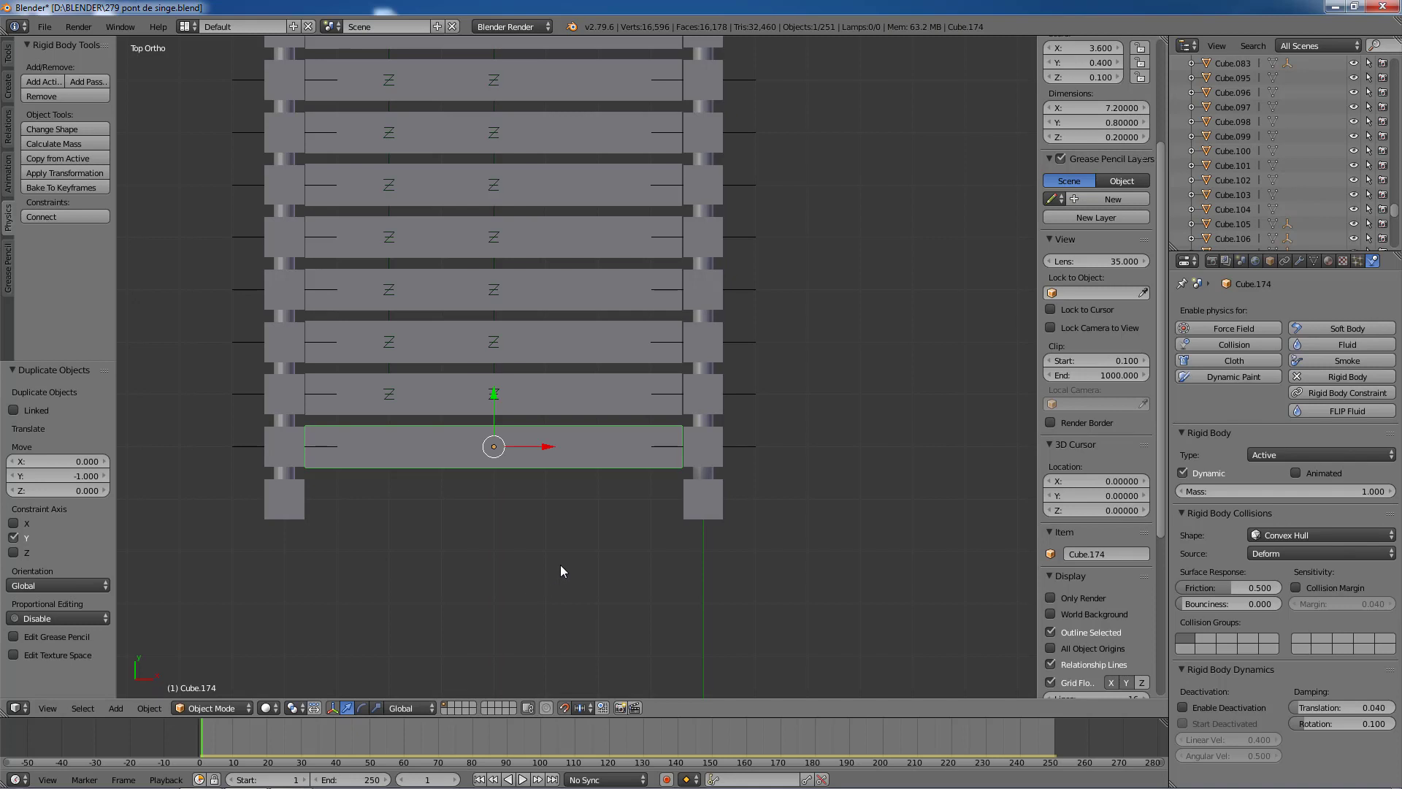
pyautogui.hotkey('shift', 'r')
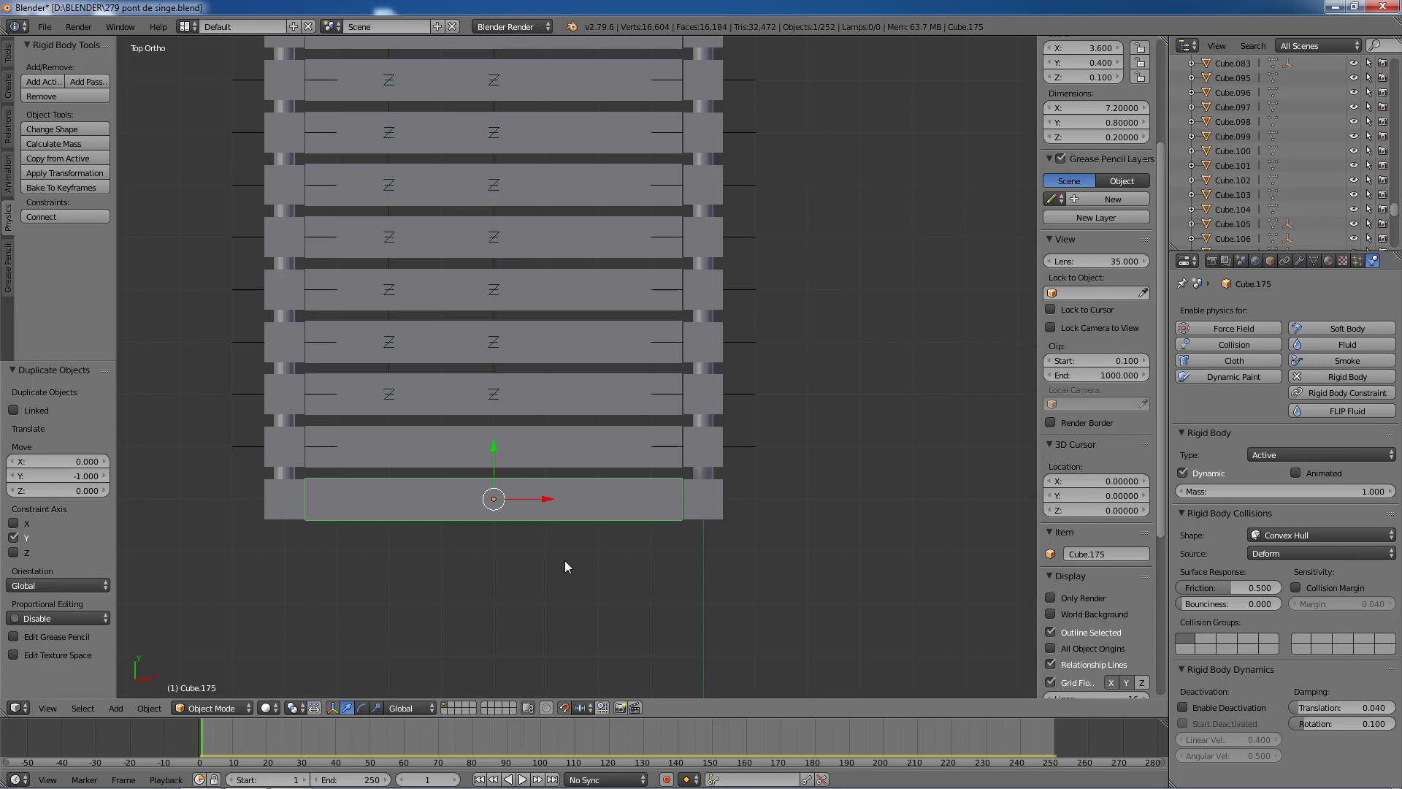
# Step: Select the original end plank and the two added planks in turn to compare their physics settings and constraints
pyautogui.rightClick(587, 397)
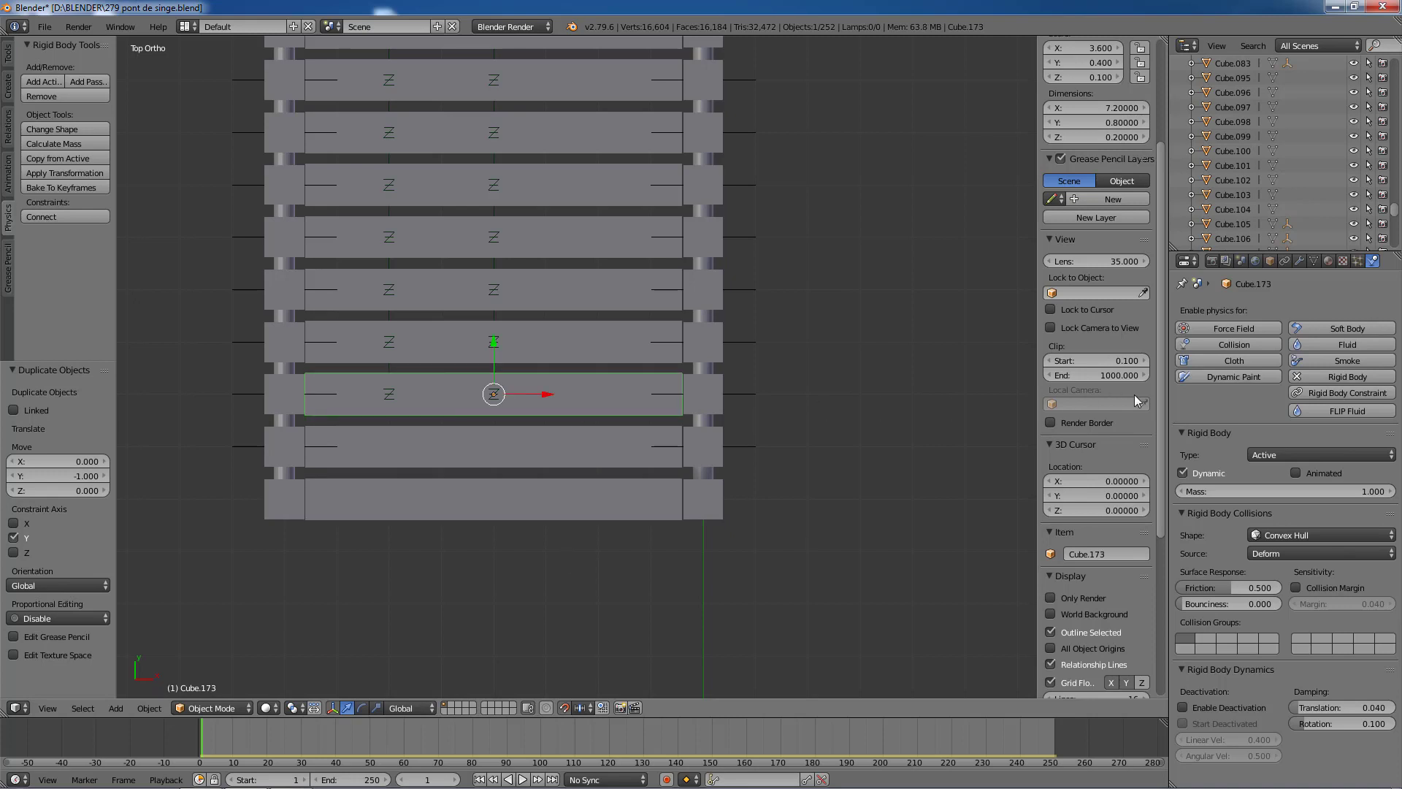
pyautogui.rightClick(589, 454)
pyautogui.rightClick(598, 494)
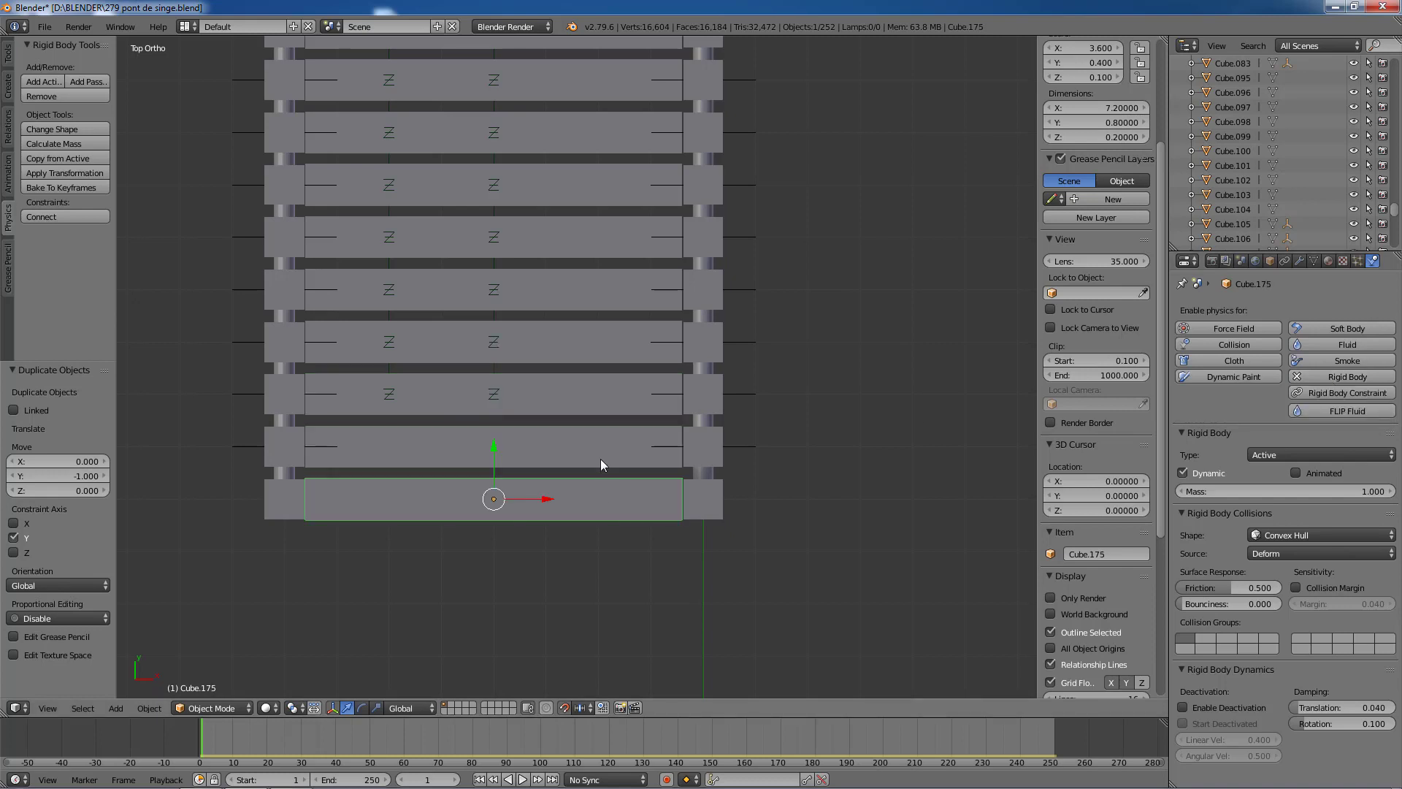
pyautogui.rightClick(601, 459)
pyautogui.rightClick(600, 487)
pyautogui.rightClick(609, 465)
pyautogui.rightClick(610, 502)
pyautogui.rightClick(611, 455)
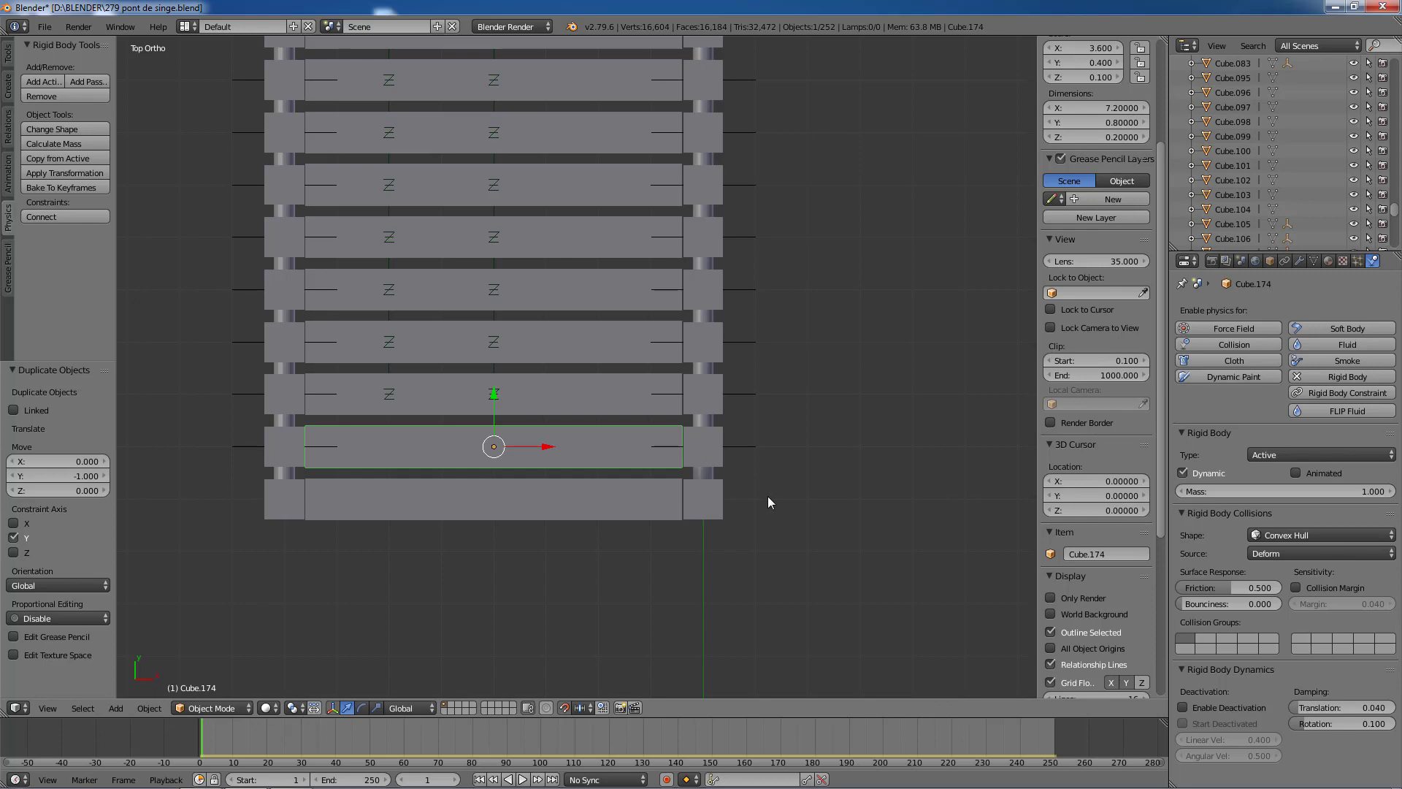
# Step: Play the simulation to frame 41 to check how the two added planks behave, and rewind to frame 1
pyautogui.moveTo(768, 498); pyautogui.dragTo(478, 369, button='middle')
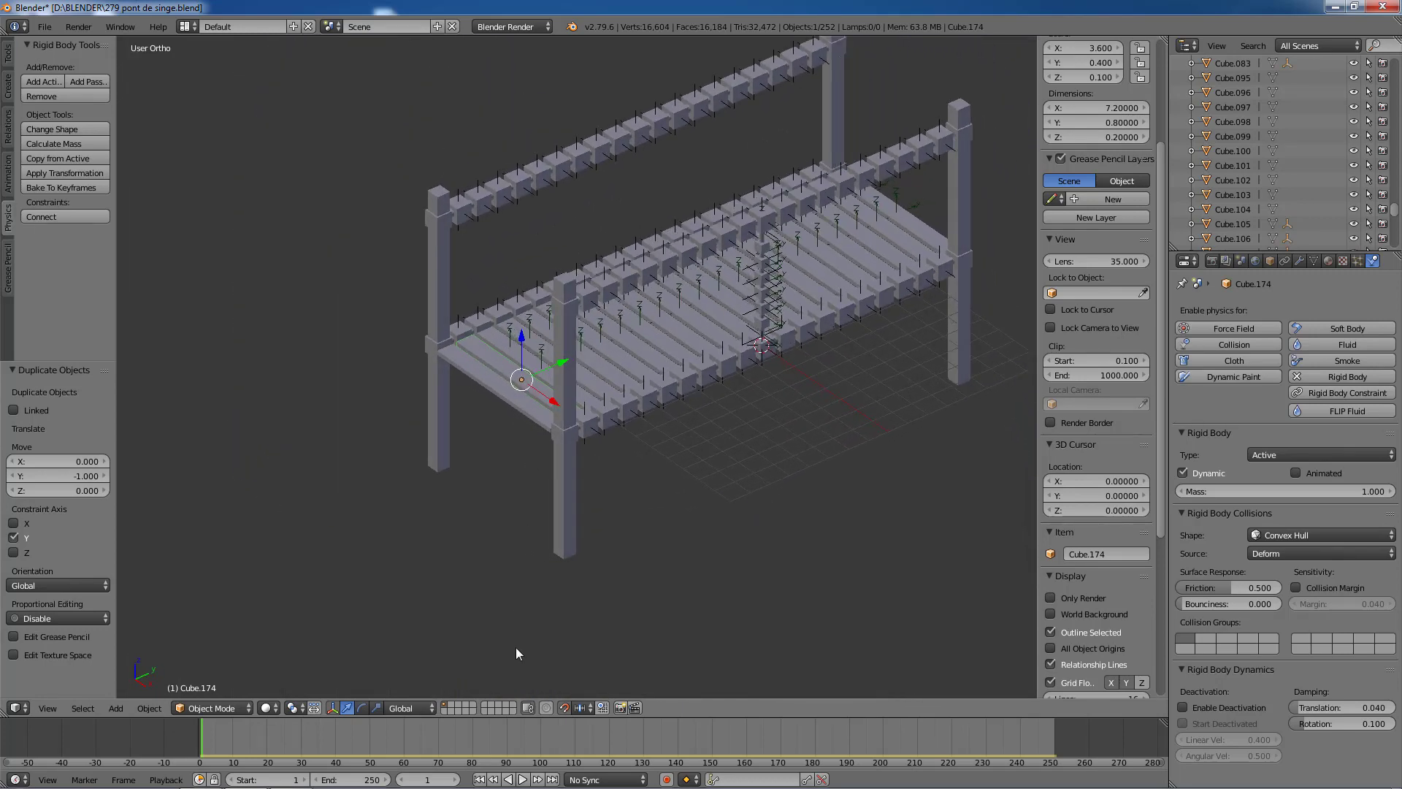
pyautogui.click(523, 779)
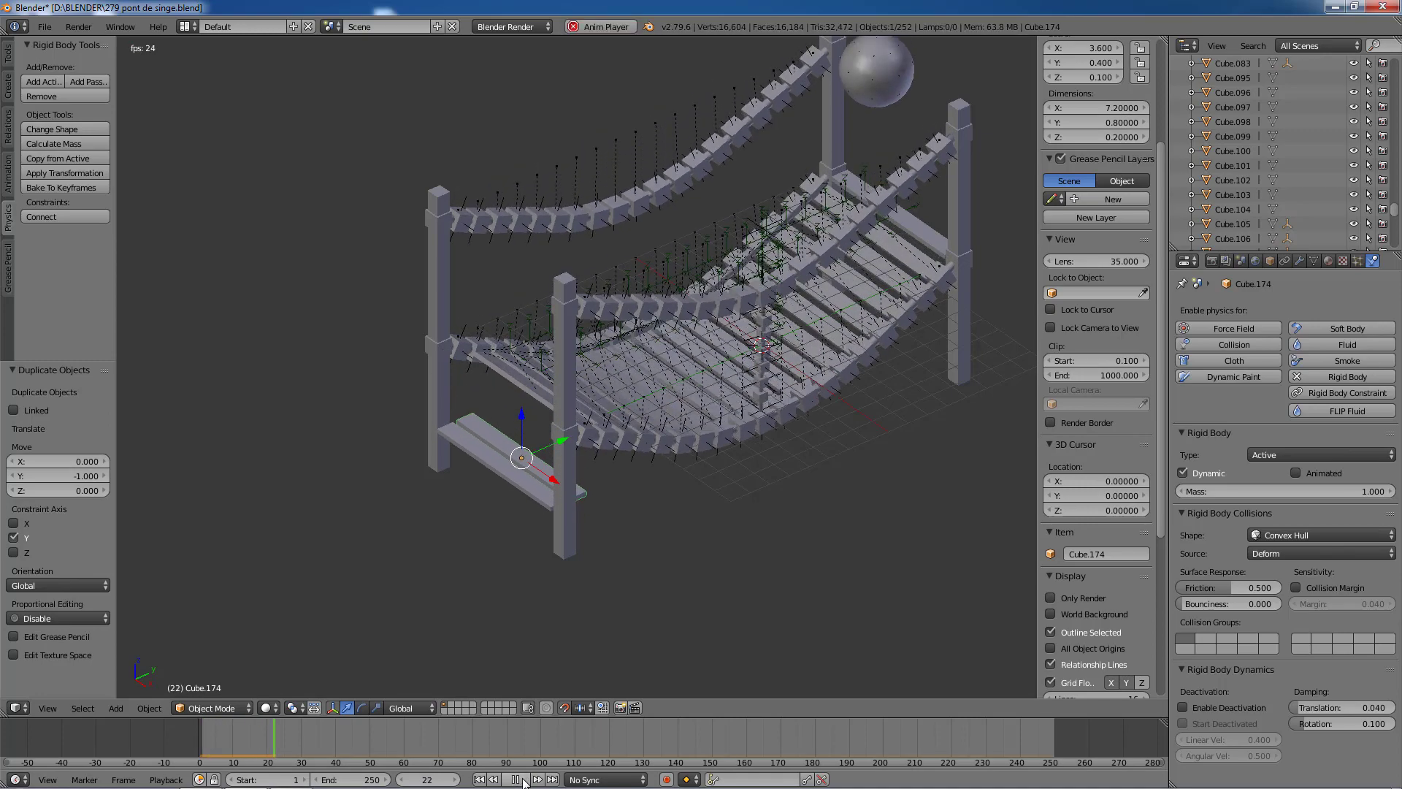
pyautogui.click(523, 779)
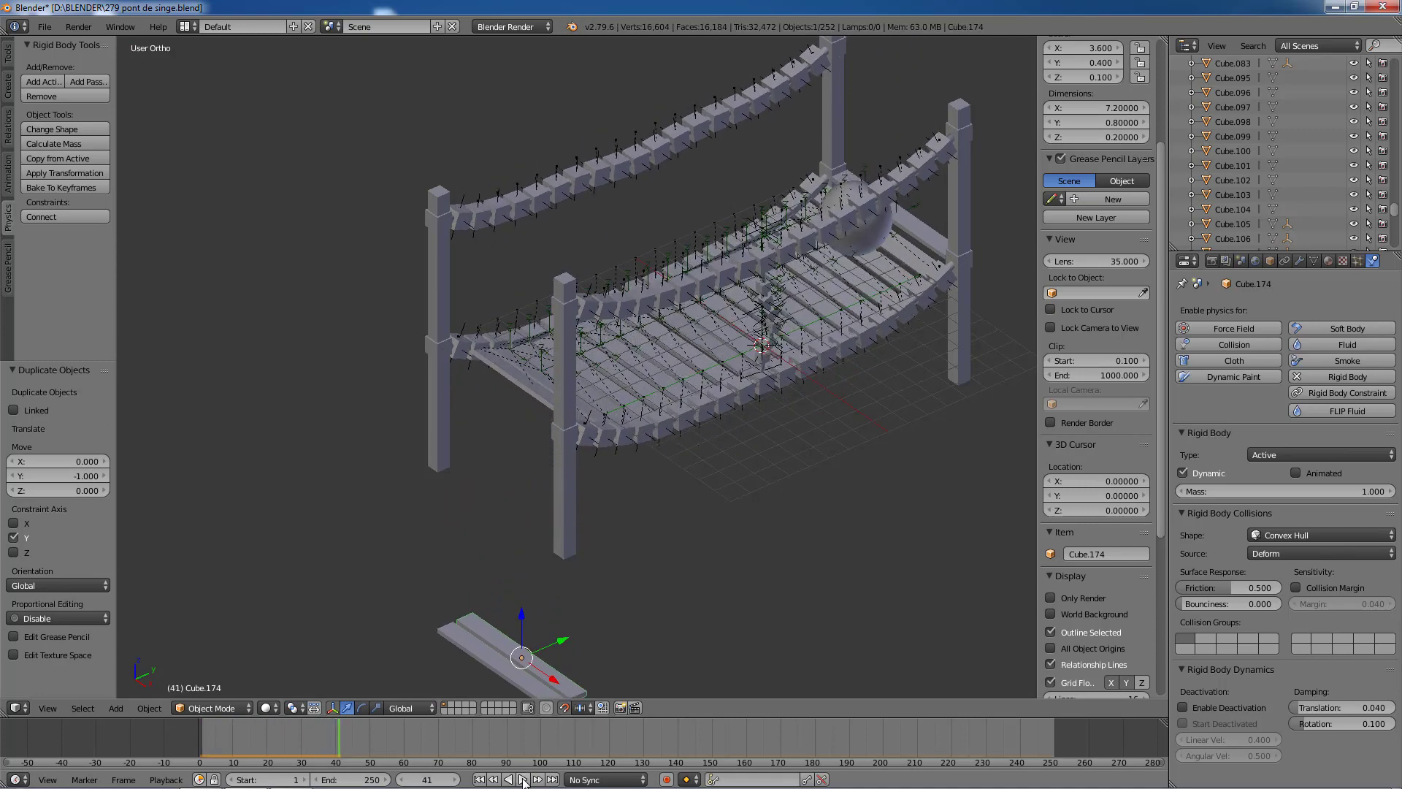
pyautogui.click(479, 779)
pyautogui.moveTo(599, 585); pyautogui.dragTo(617, 526, button='middle')
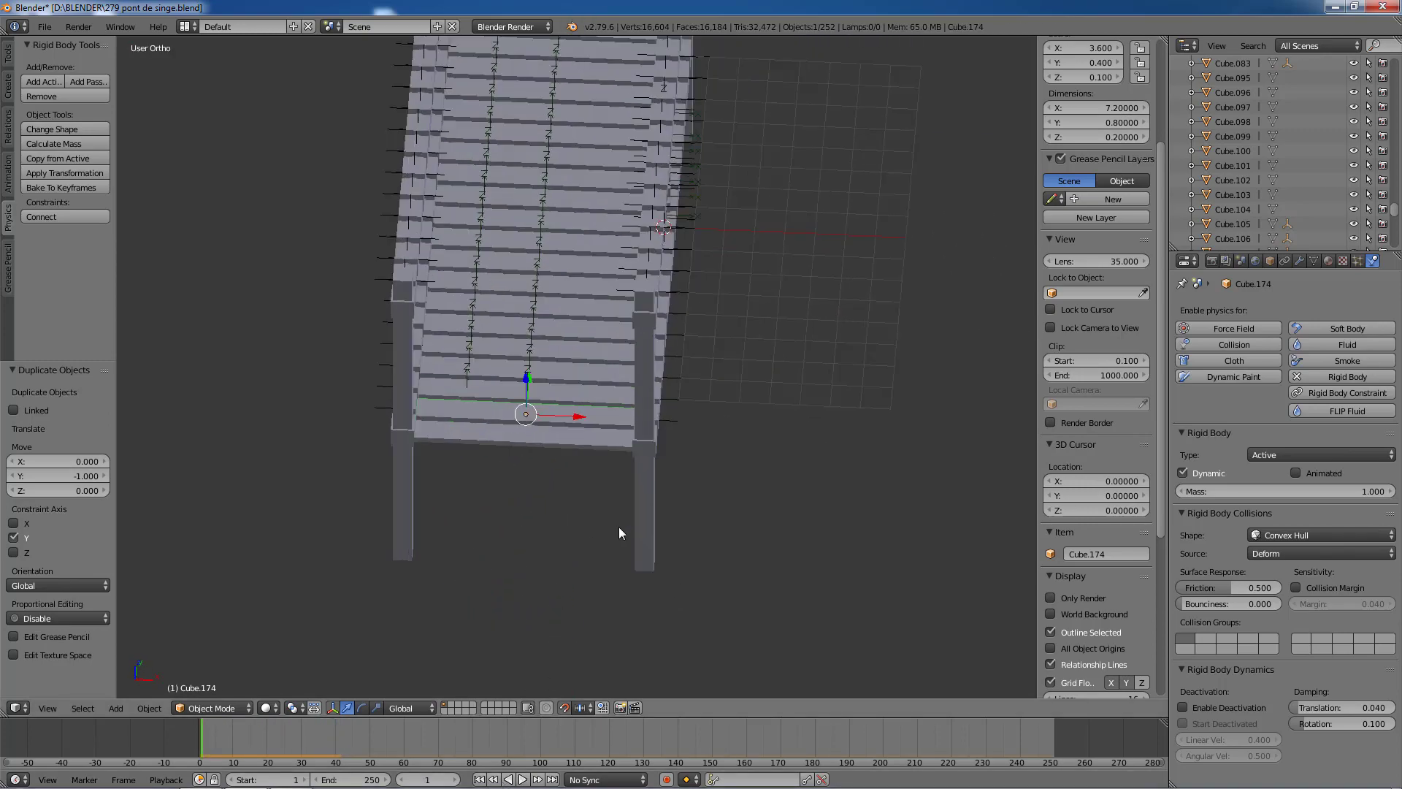
pyautogui.scroll(2, 618, 526)
pyautogui.scroll(3, 635, 529)
pyautogui.moveTo(713, 526); pyautogui.dragTo(618, 503, button='middle')
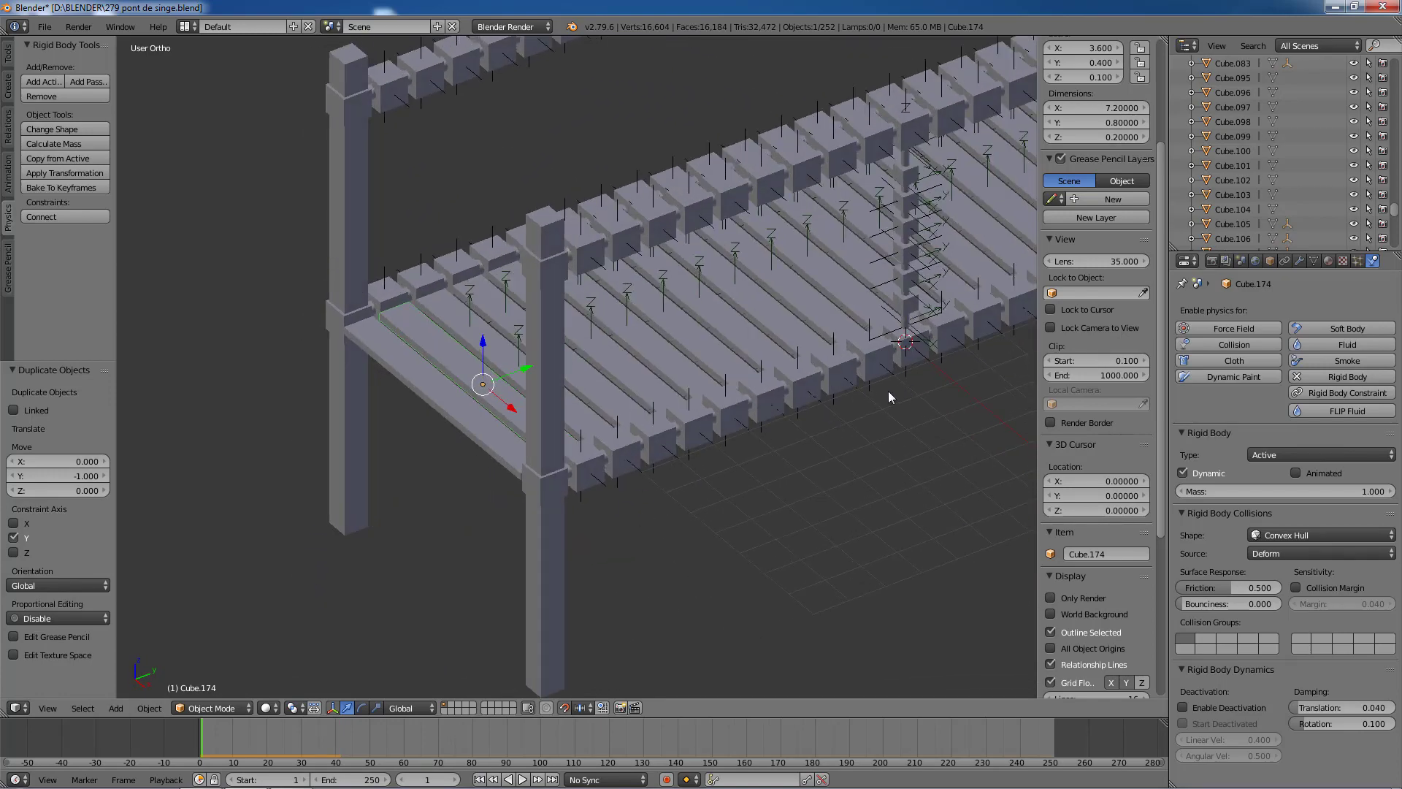
pyautogui.moveTo(763, 480); pyautogui.dragTo(628, 498, button='middle')
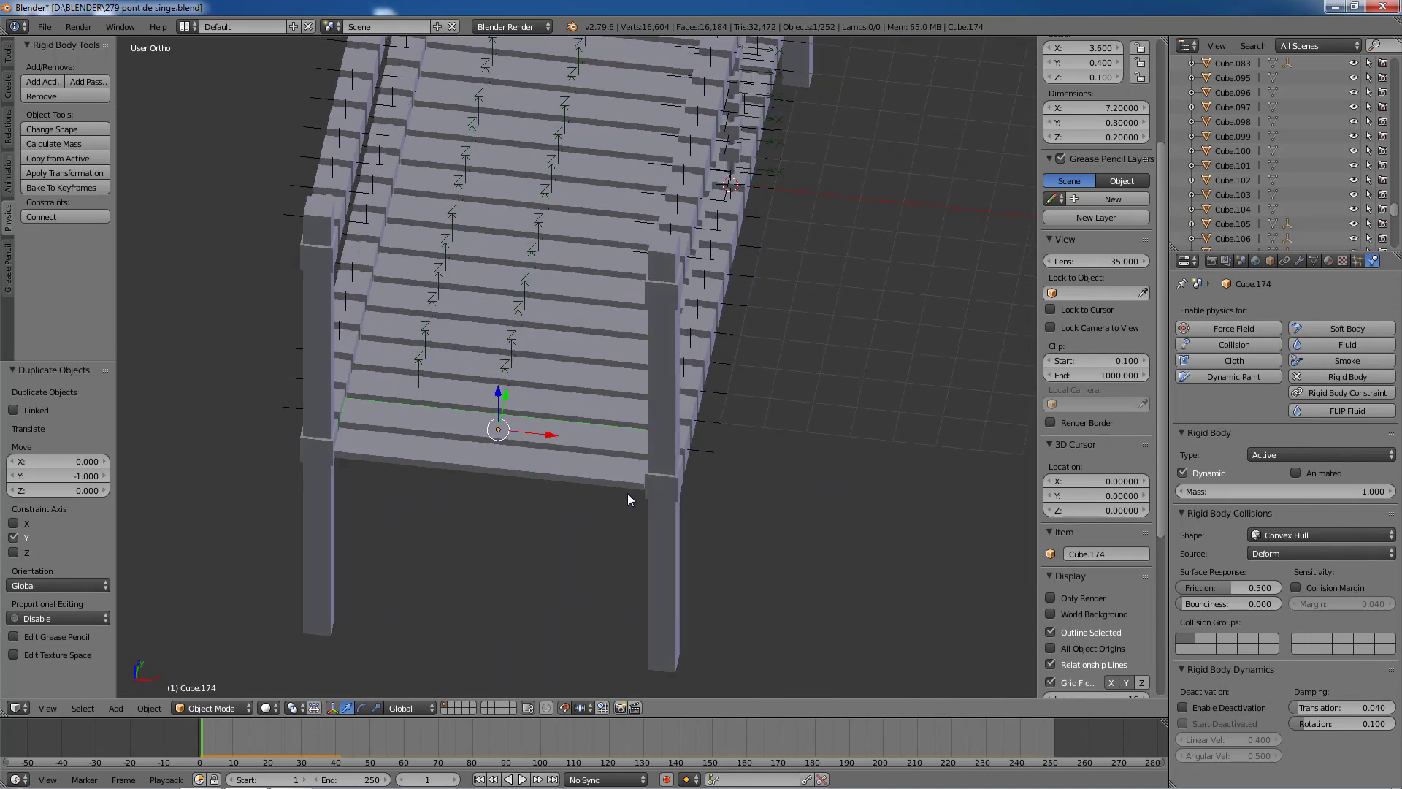
pyautogui.press('KP_7')
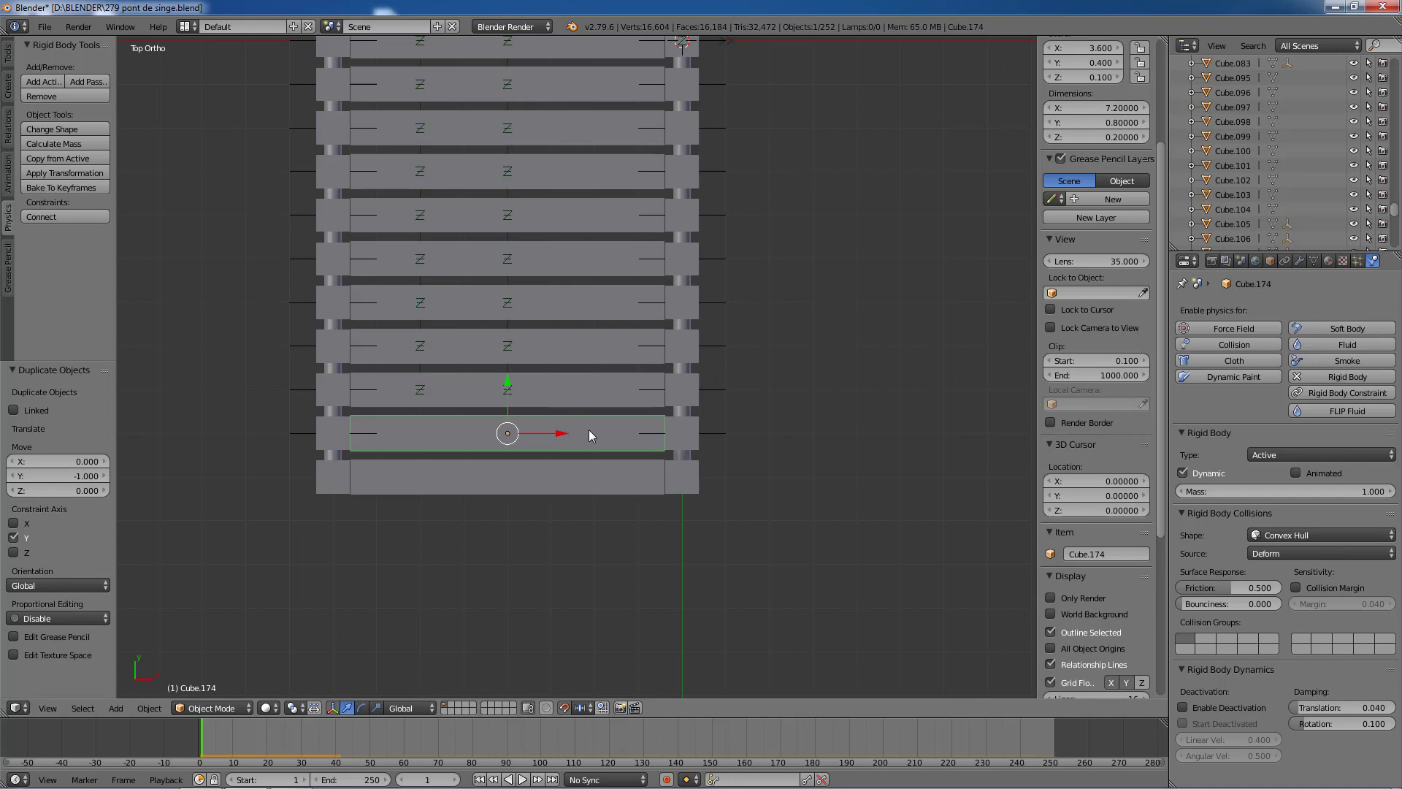
pyautogui.keyDown('shift'); pyautogui.rightClick(695, 421); pyautogui.keyUp('shift')
# Step: Clear the selection and hide the four posts and both upper cube chains
pyautogui.moveTo(695, 420); pyautogui.dragTo(604, 308, button='middle')
pyautogui.scroll(-5, 708, 375)
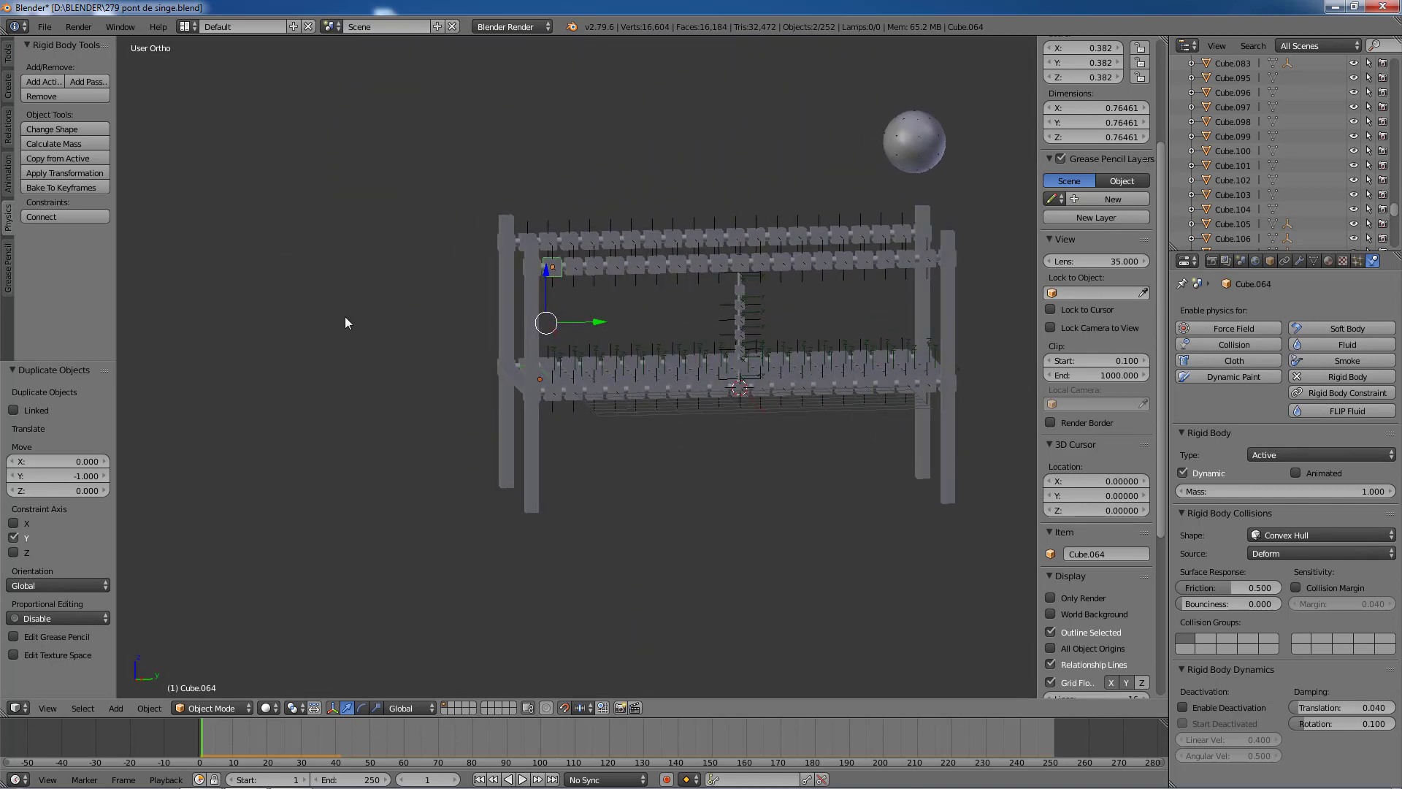
pyautogui.press('a')
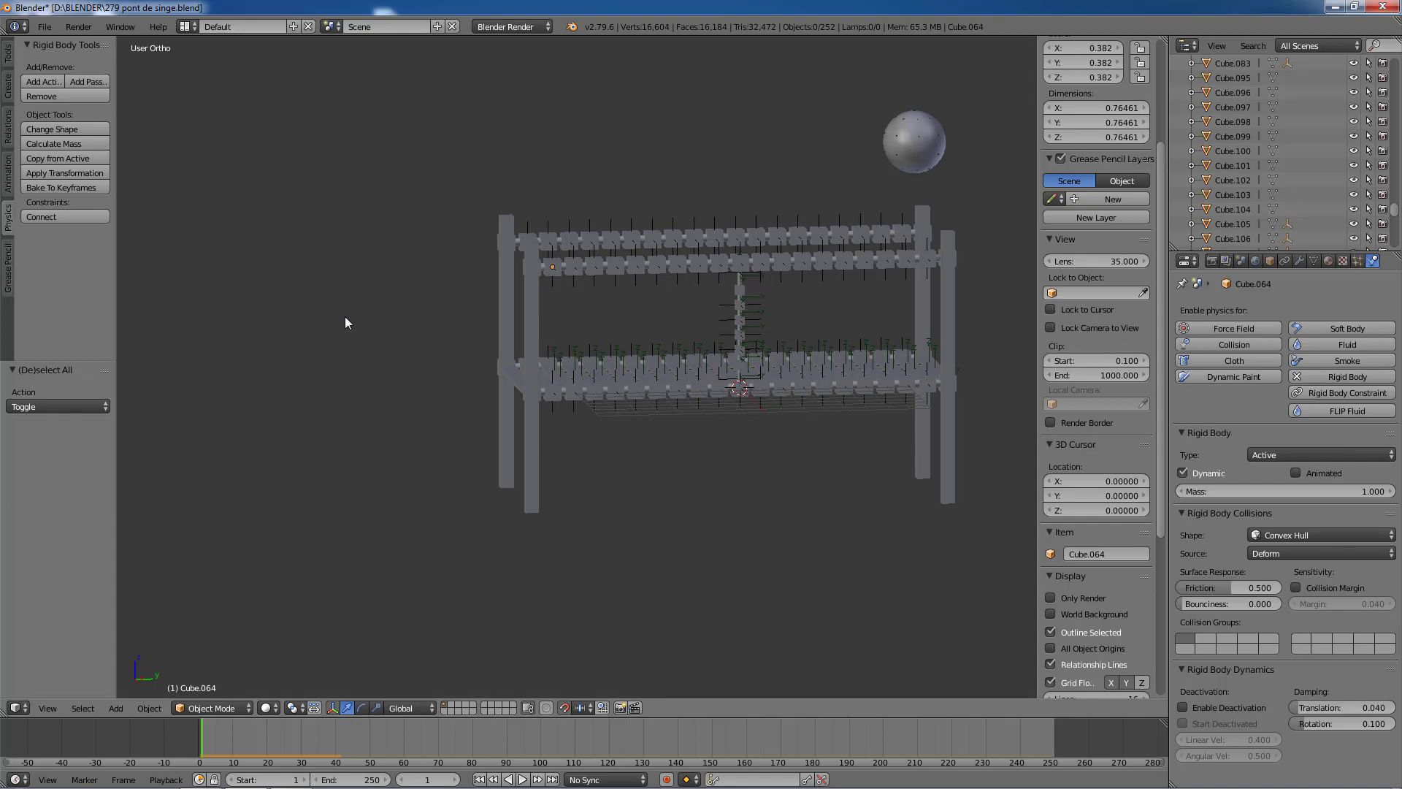
pyautogui.press('b')
pyautogui.moveTo(384, 187); pyautogui.dragTo(980, 278)
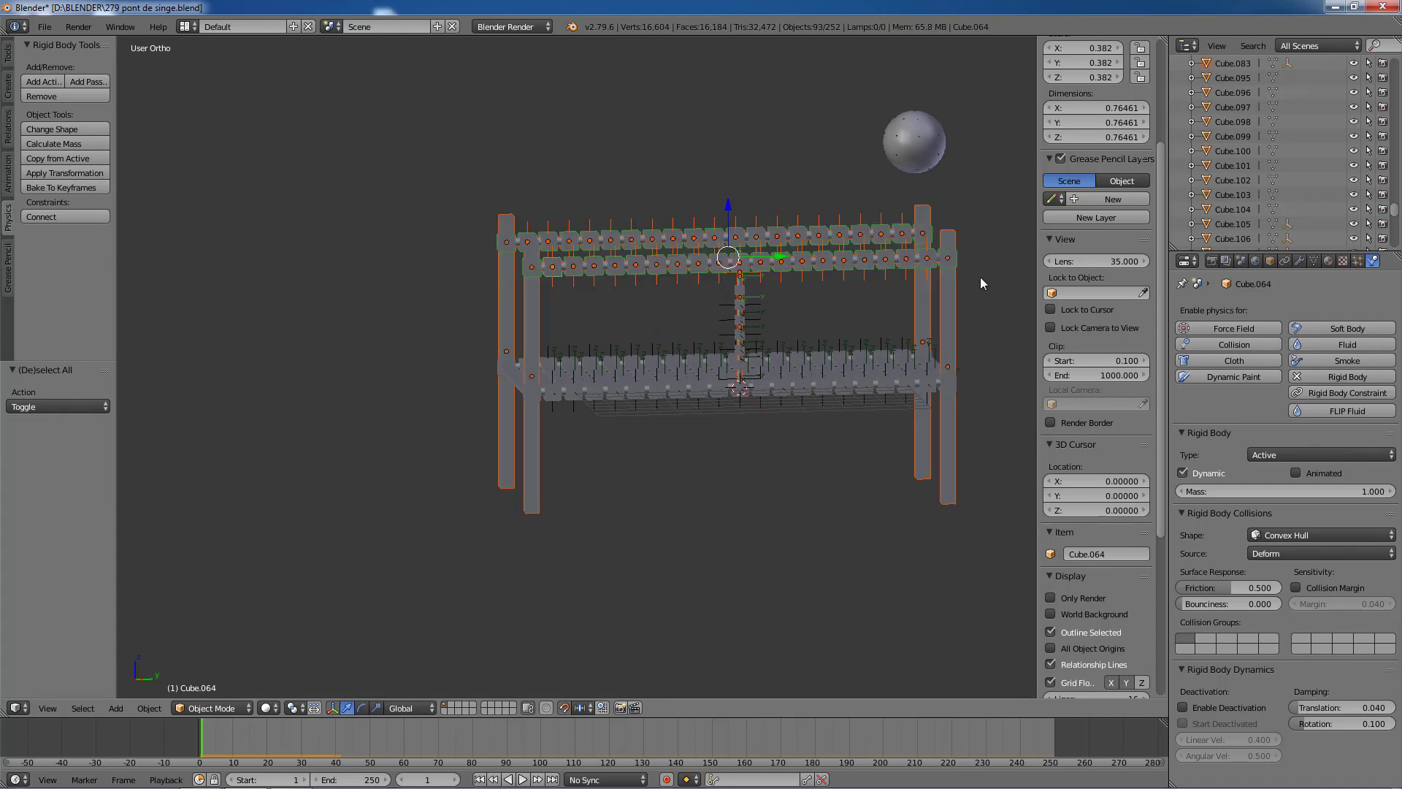
pyautogui.press('h')
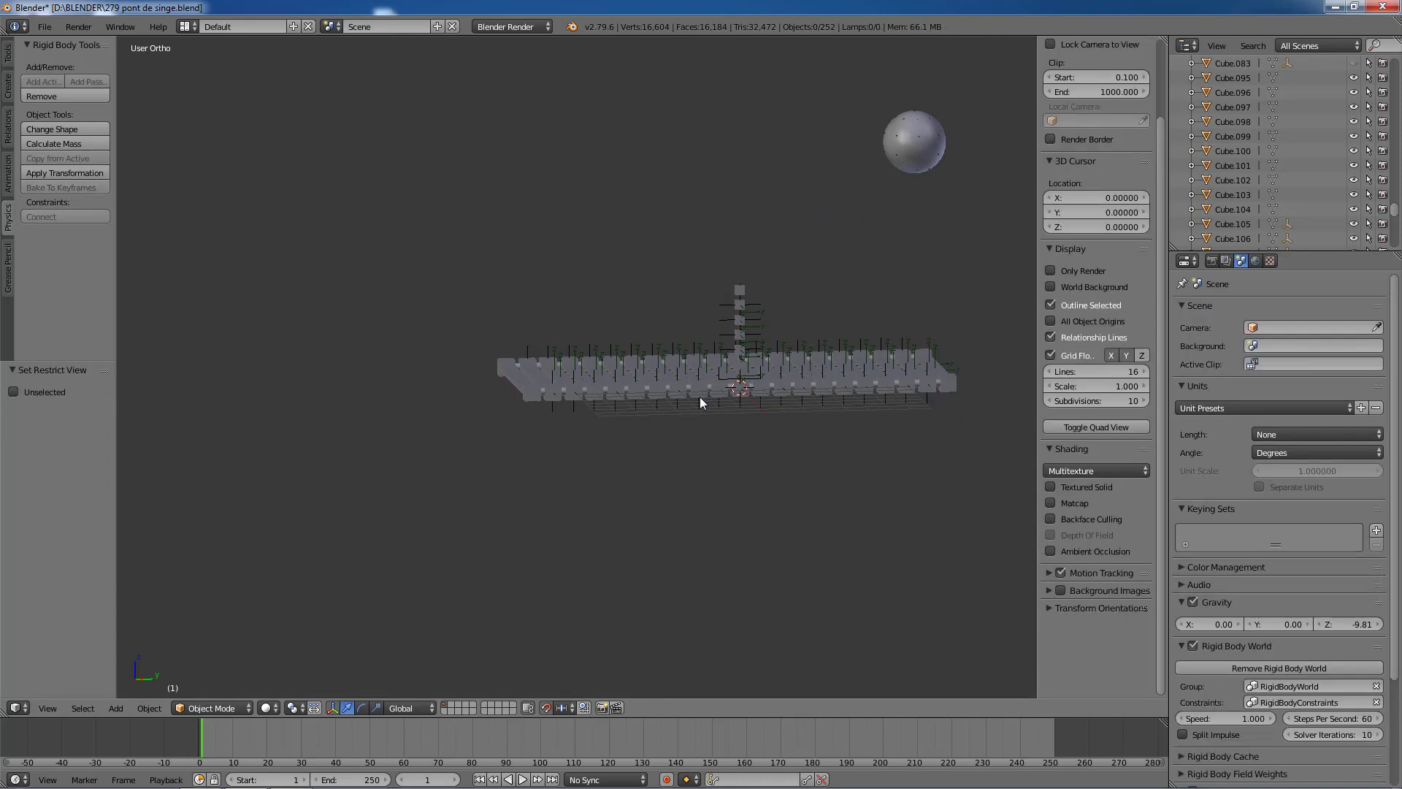
# Step: Connect the first added plank to the lower chain cubes at both its ends with Fixed rigid-body constraints
pyautogui.moveTo(700, 396); pyautogui.dragTo(774, 510, button='middle')
pyautogui.press('KP_7')
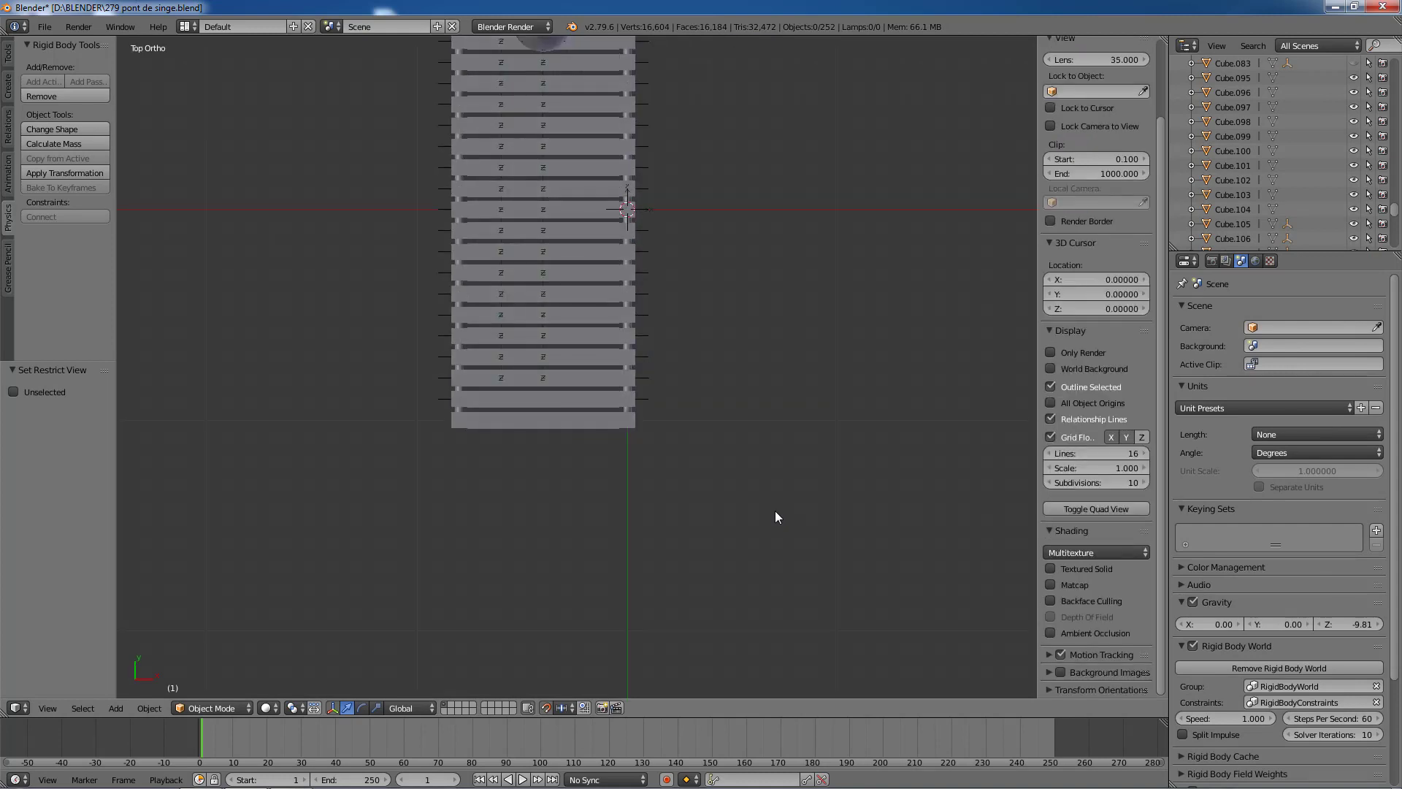
pyautogui.scroll(5, 774, 511)
pyautogui.rightClick(545, 457)
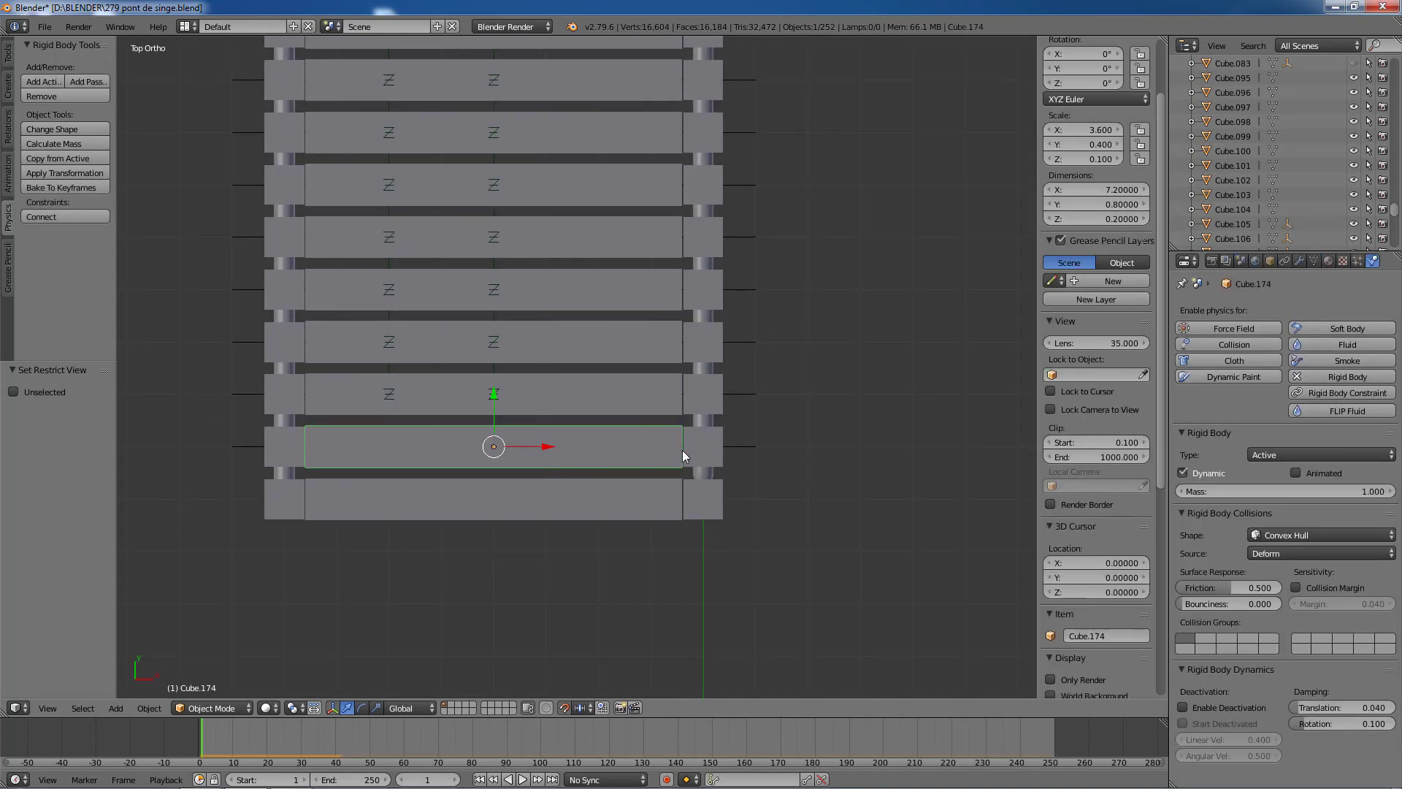
pyautogui.keyDown('shift'); pyautogui.rightClick(721, 432); pyautogui.keyUp('shift')
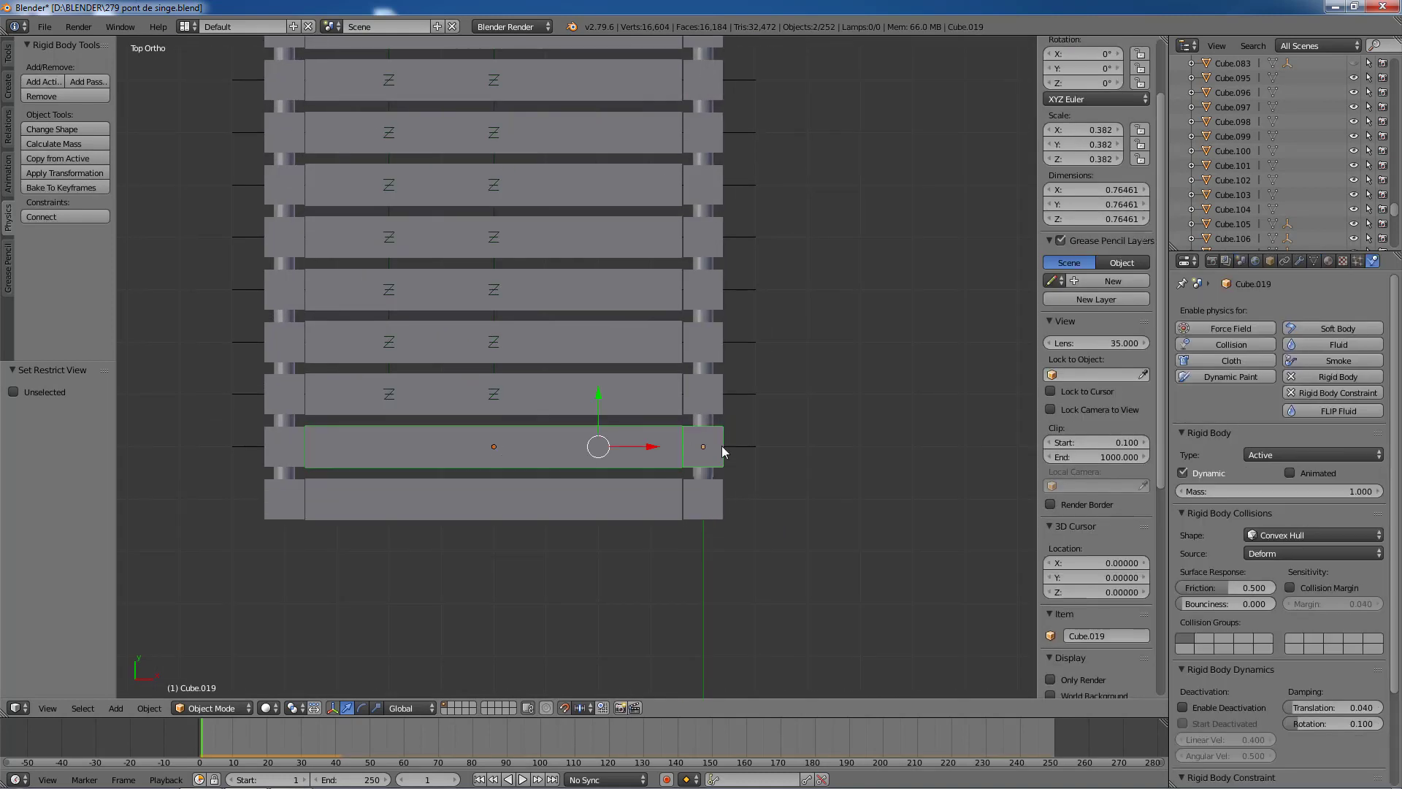
pyautogui.keyDown('shift'); pyautogui.rightClick(266, 431); pyautogui.keyUp('shift')
pyautogui.click(59, 218)
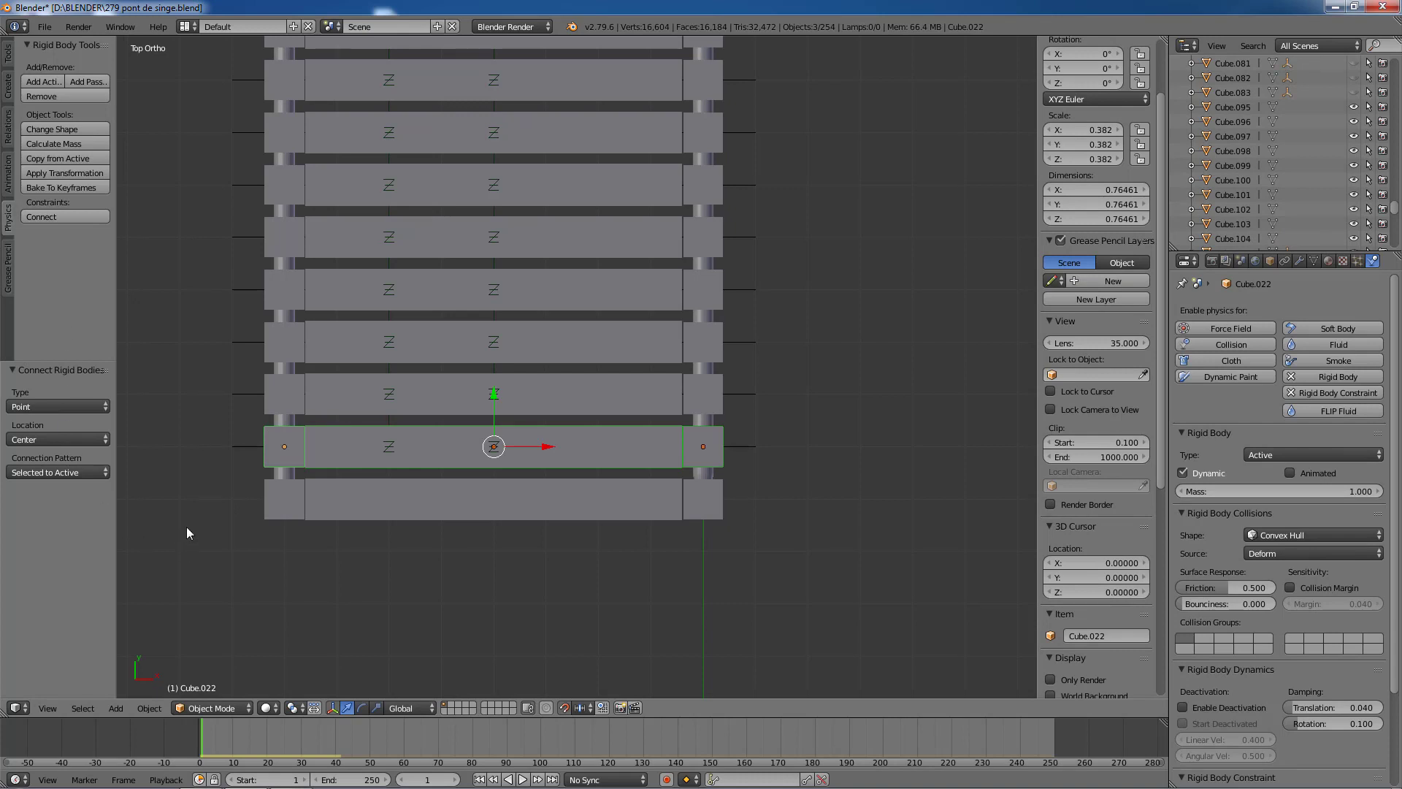
pyautogui.click(76, 404)
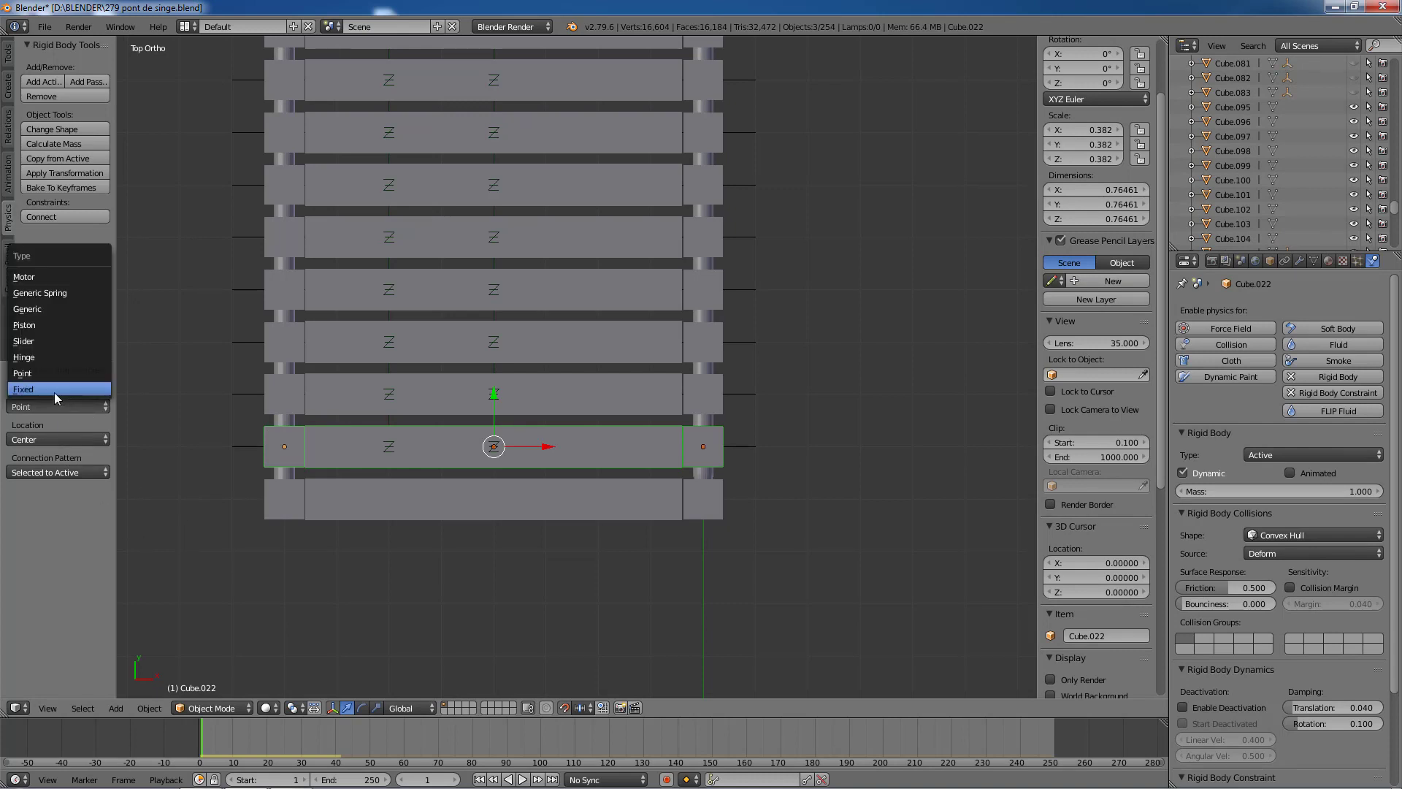
pyautogui.click(54, 392)
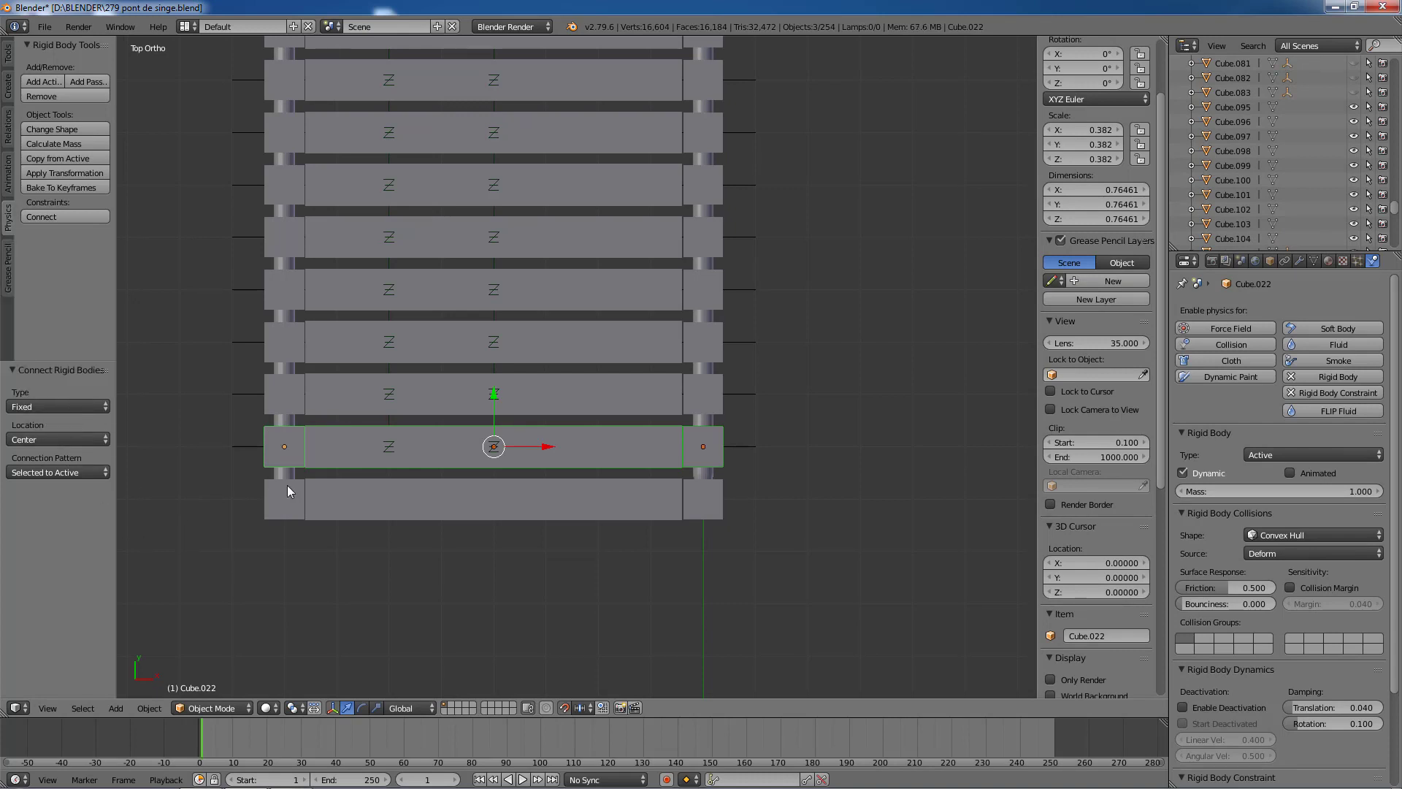
# Step: Play the simulation to frame 53 and examine how the two added planks behave at the bridge's end
pyautogui.scroll(-2, 474, 573)
pyautogui.moveTo(523, 582); pyautogui.dragTo(641, 473, button='middle')
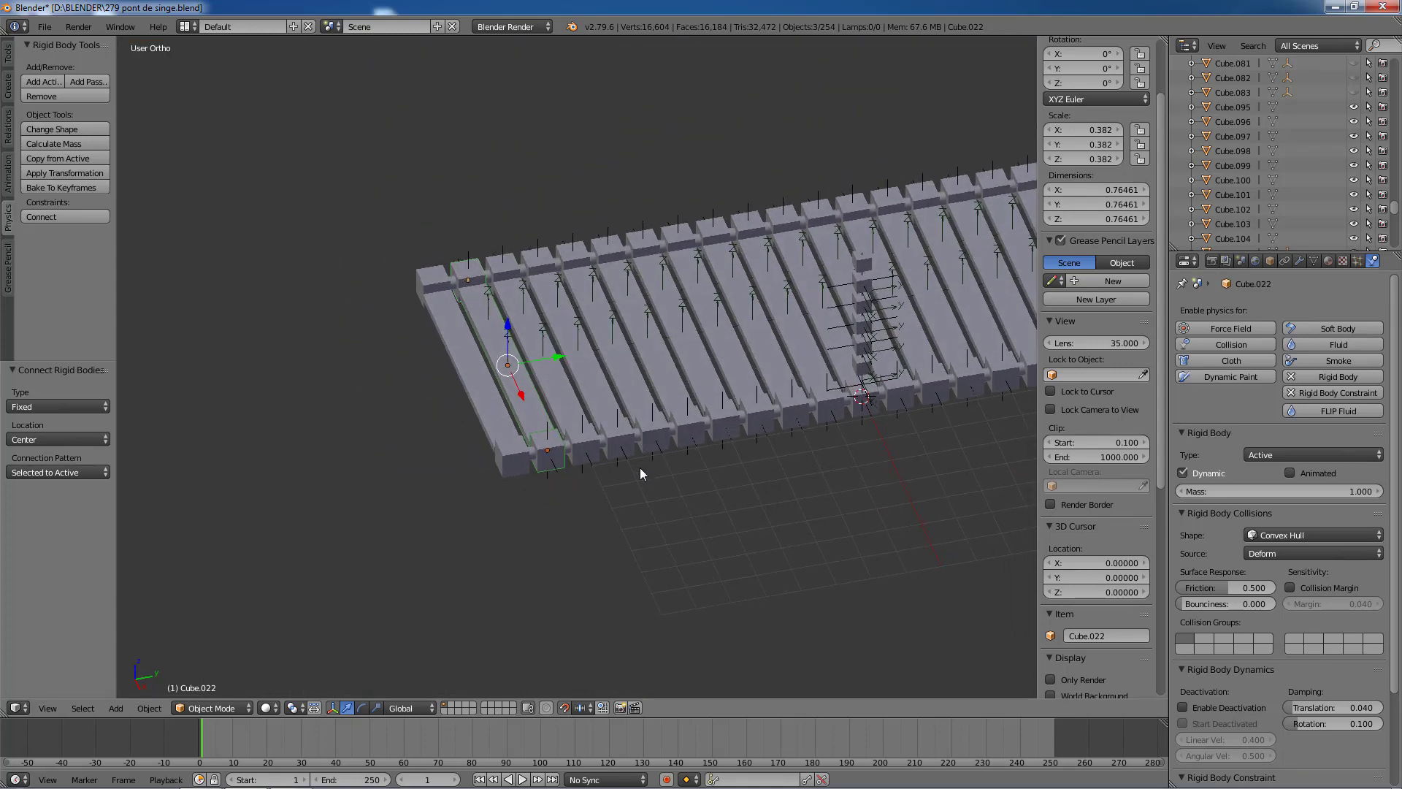
pyautogui.click(521, 779)
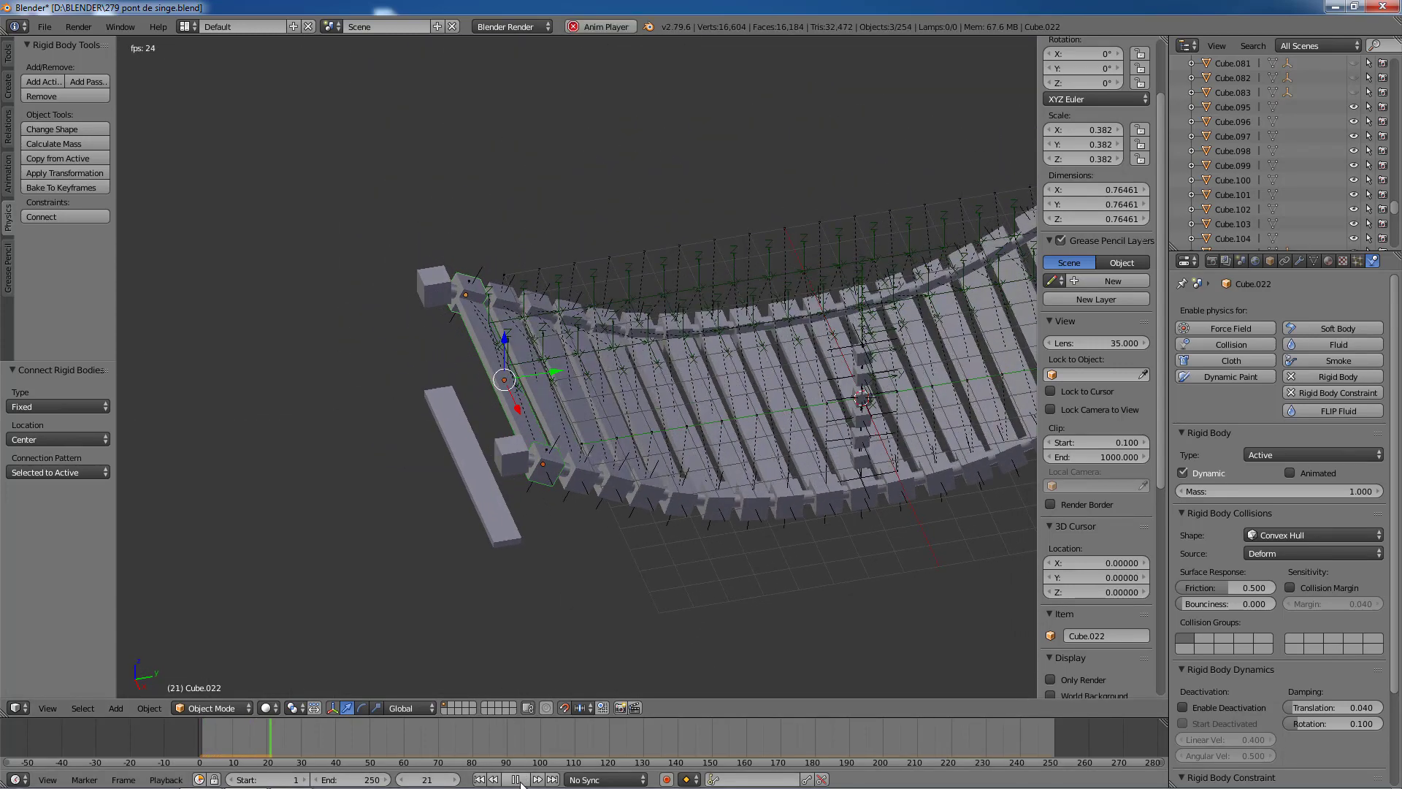
pyautogui.click(515, 779)
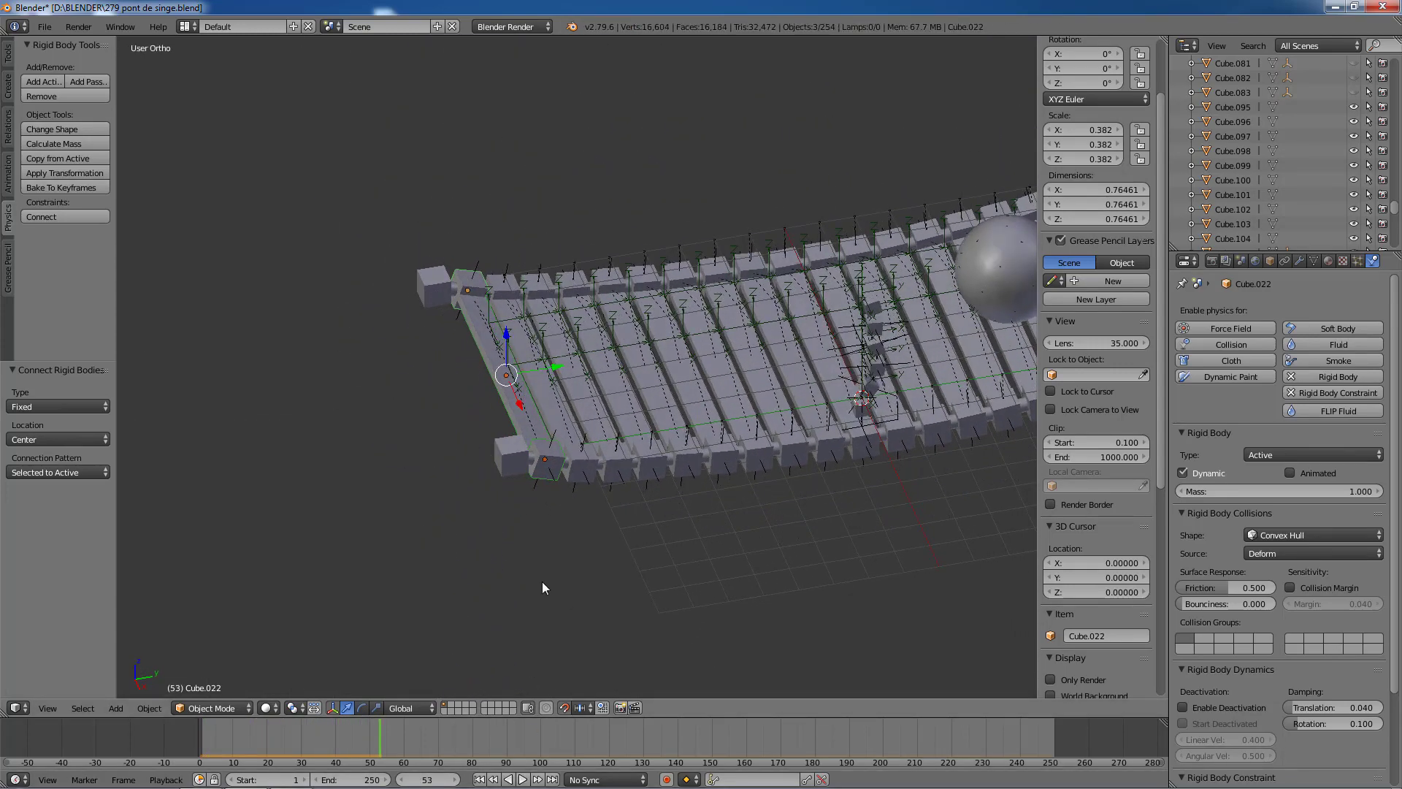
pyautogui.moveTo(537, 548); pyautogui.dragTo(626, 541, button='middle')
pyautogui.scroll(5, 627, 542)
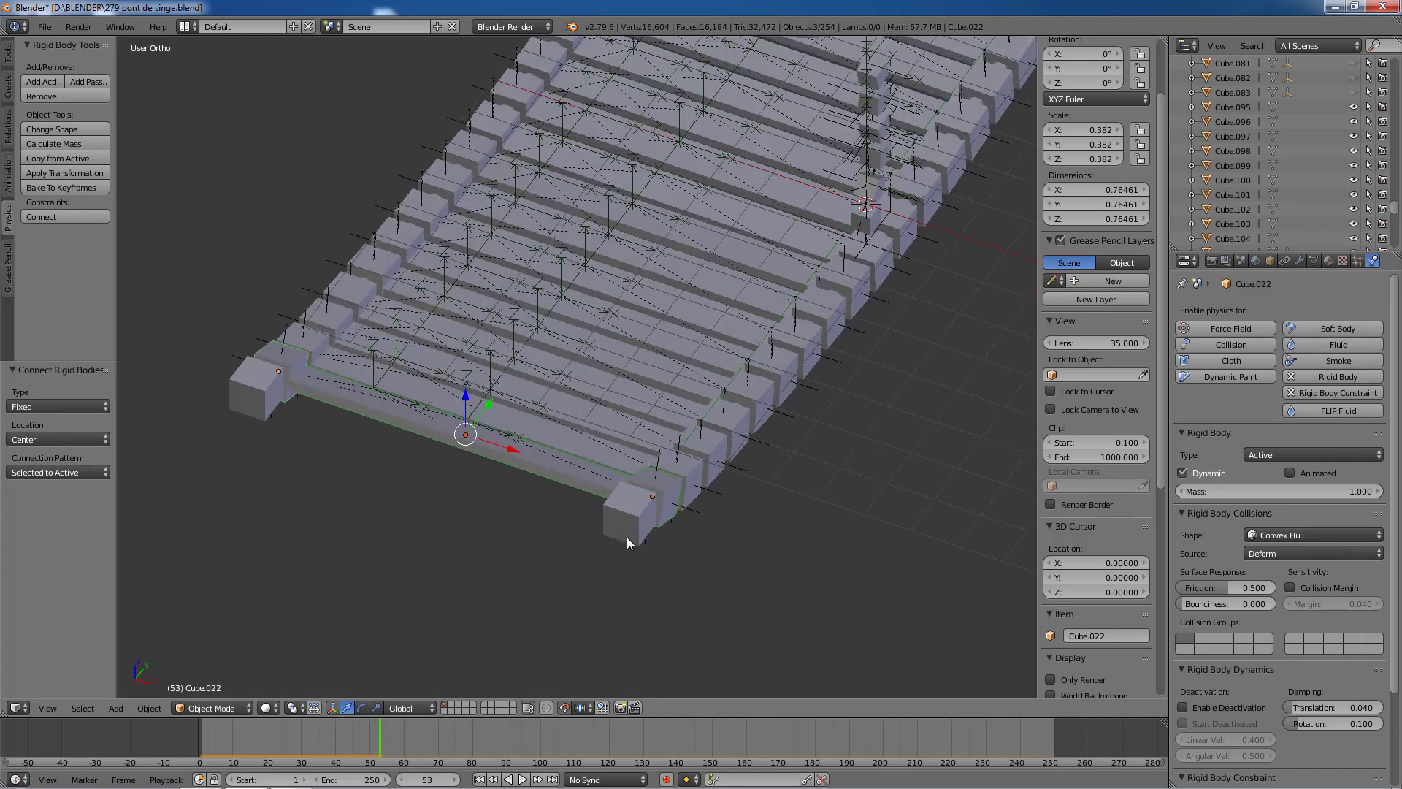
pyautogui.scroll(2, 373, 377)
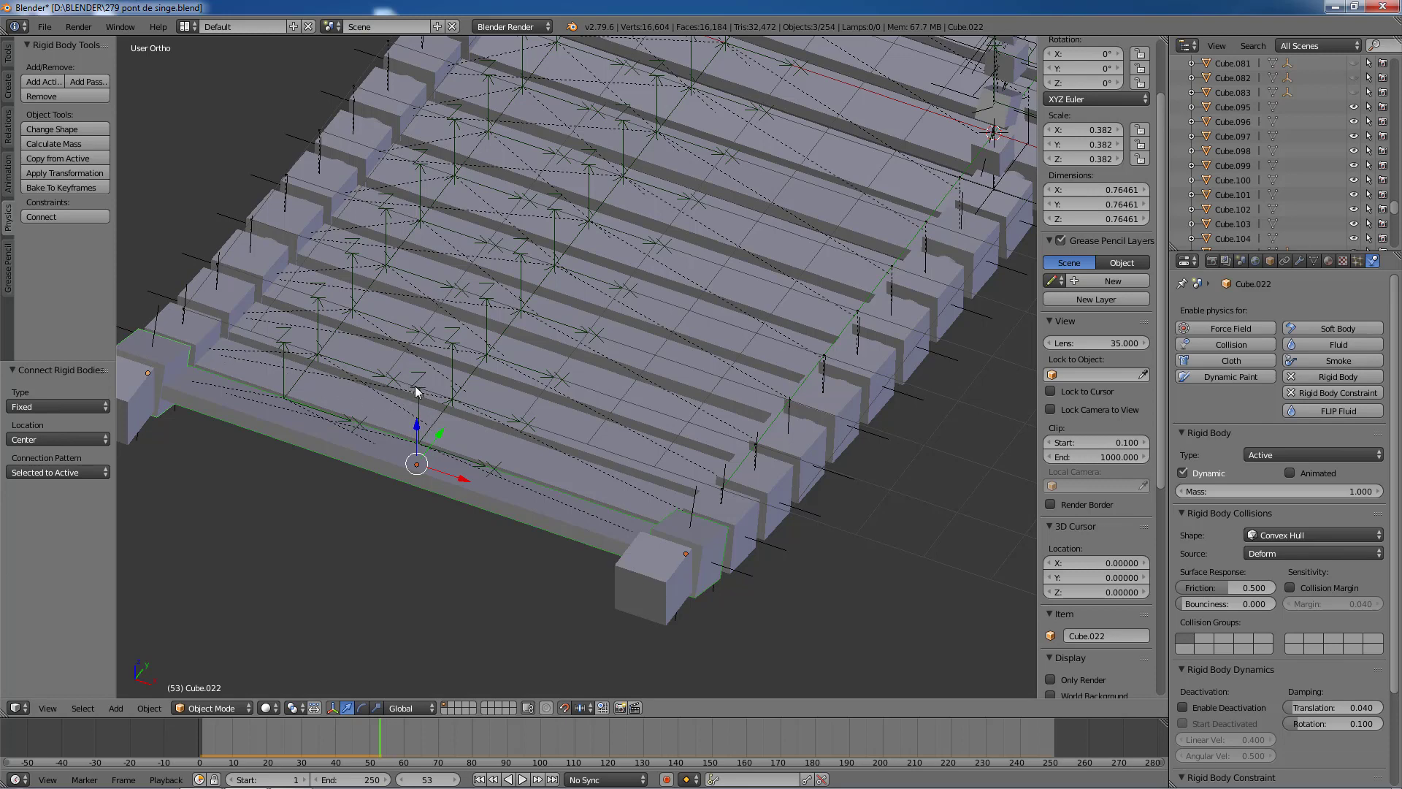
pyautogui.scroll(-2, 434, 420)
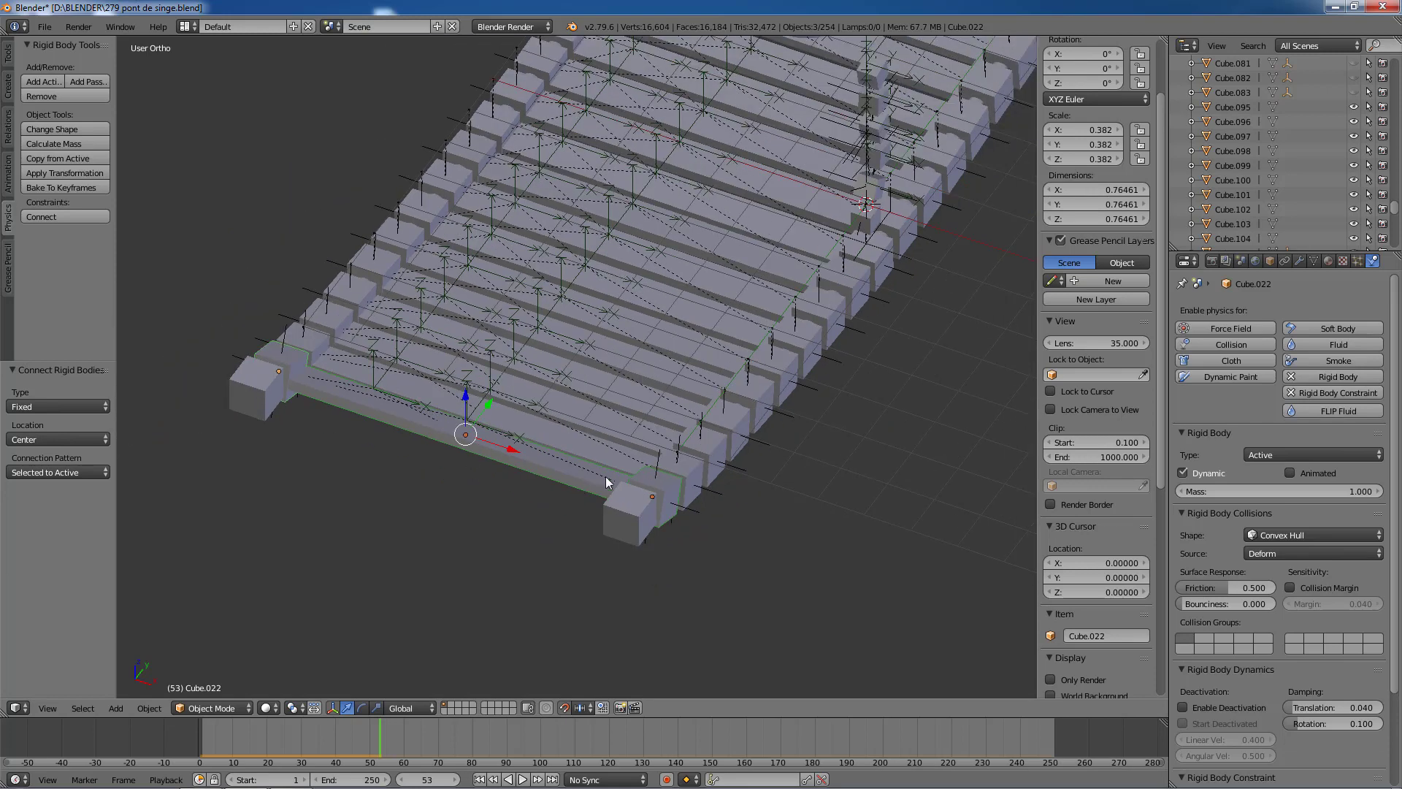
# Step: Select the lower chain's last cube and its neighbour in turn to compare their Dynamic rigid-body settings
pyautogui.moveTo(606, 482); pyautogui.dragTo(626, 537, button='middle')
pyautogui.rightClick(581, 511)
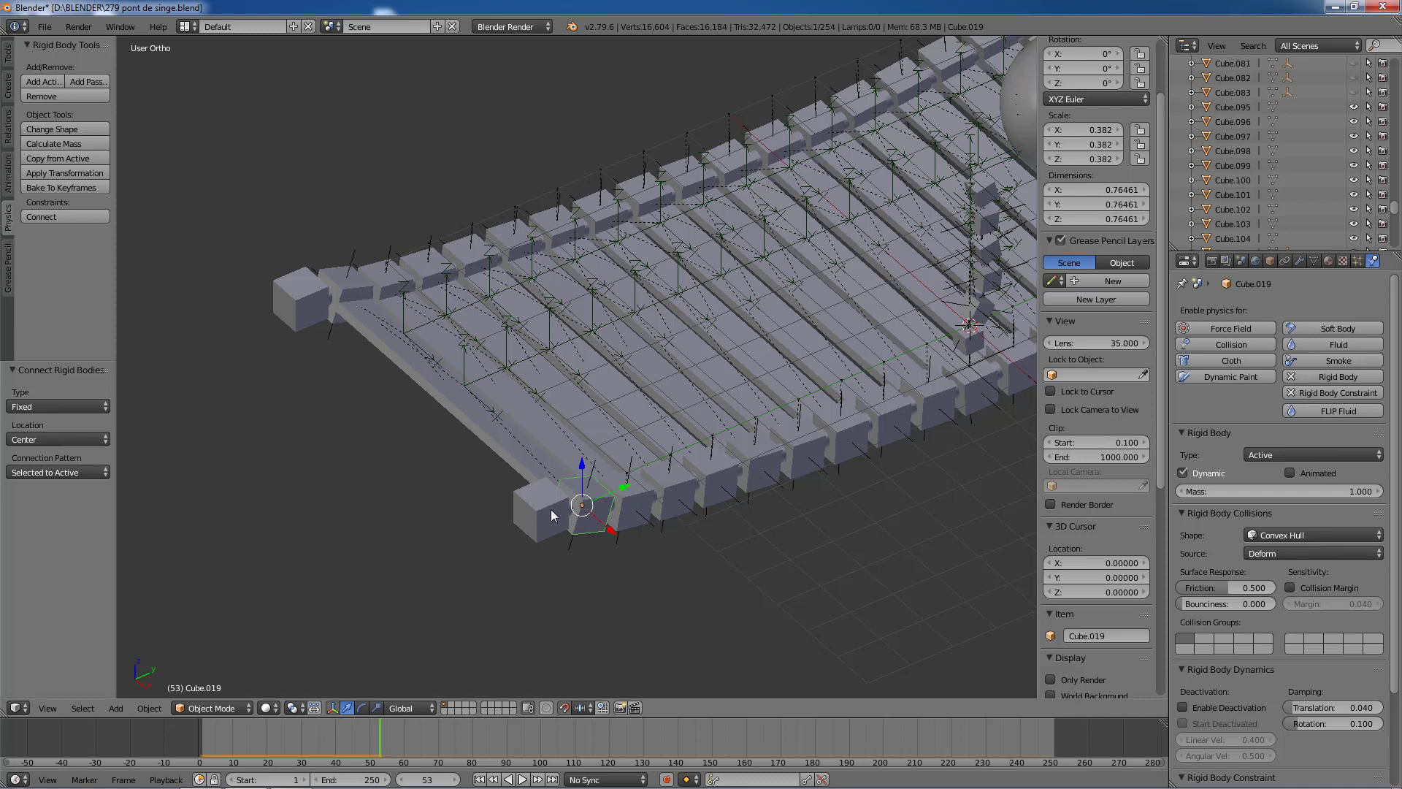
pyautogui.rightClick(551, 515)
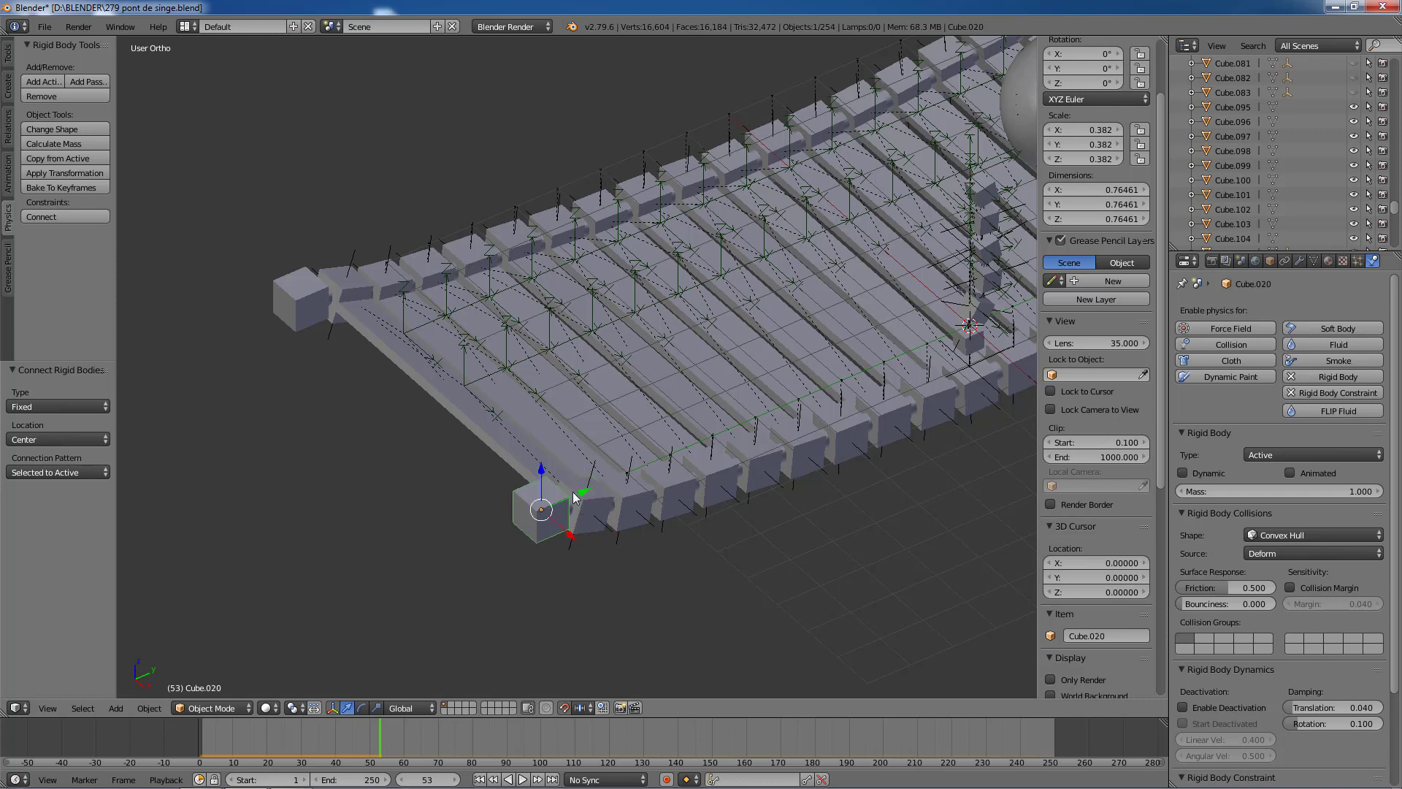
pyautogui.rightClick(595, 501)
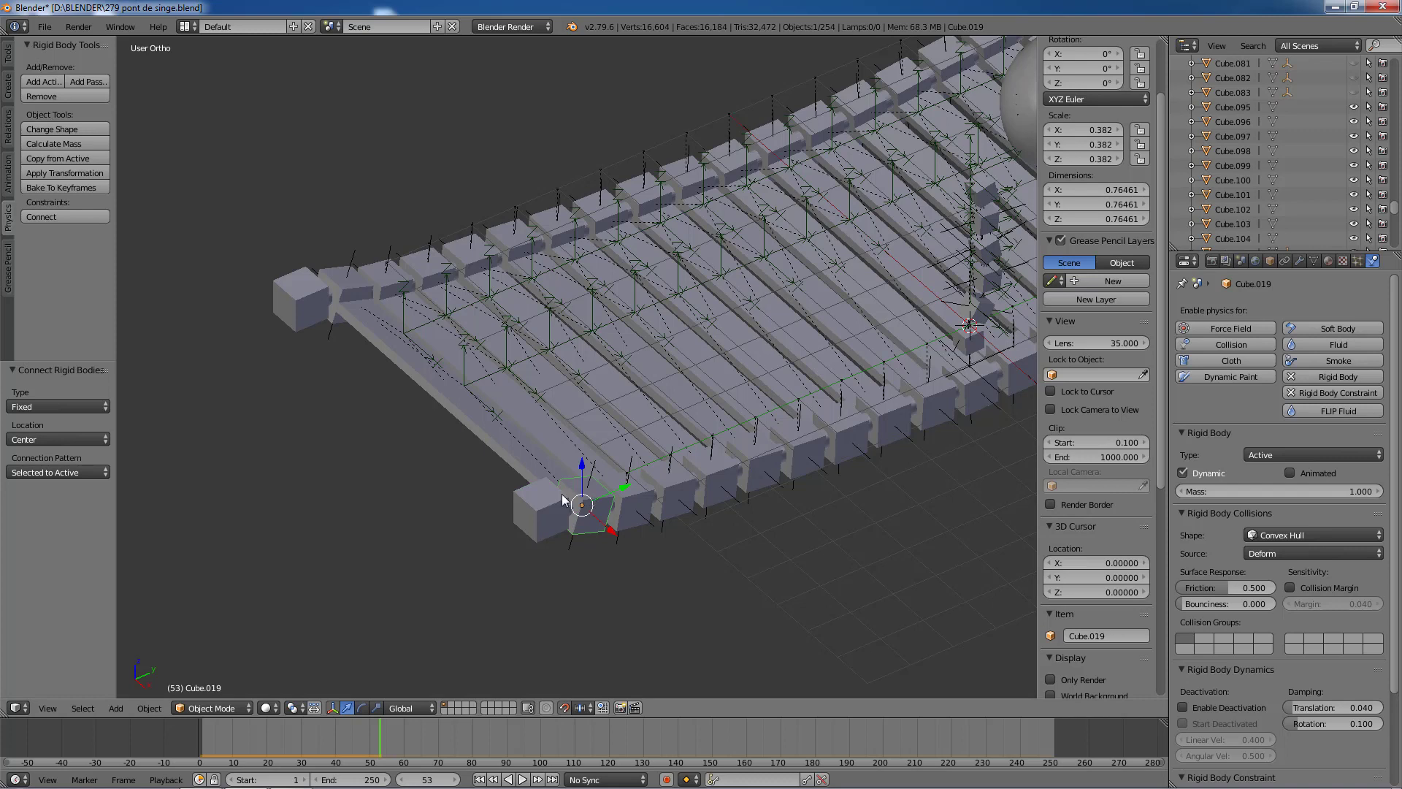
pyautogui.rightClick(540, 504)
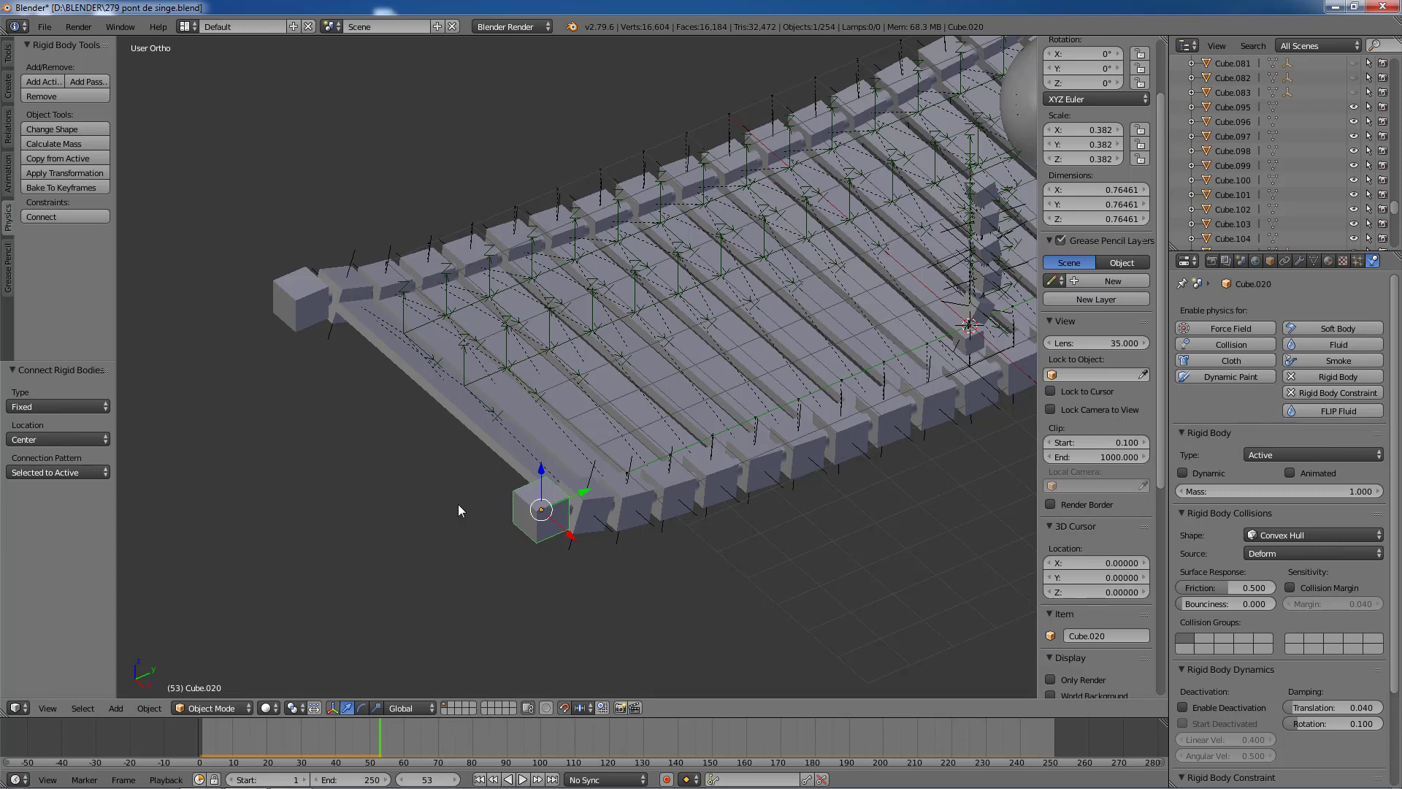
pyautogui.scroll(-1, 466, 516)
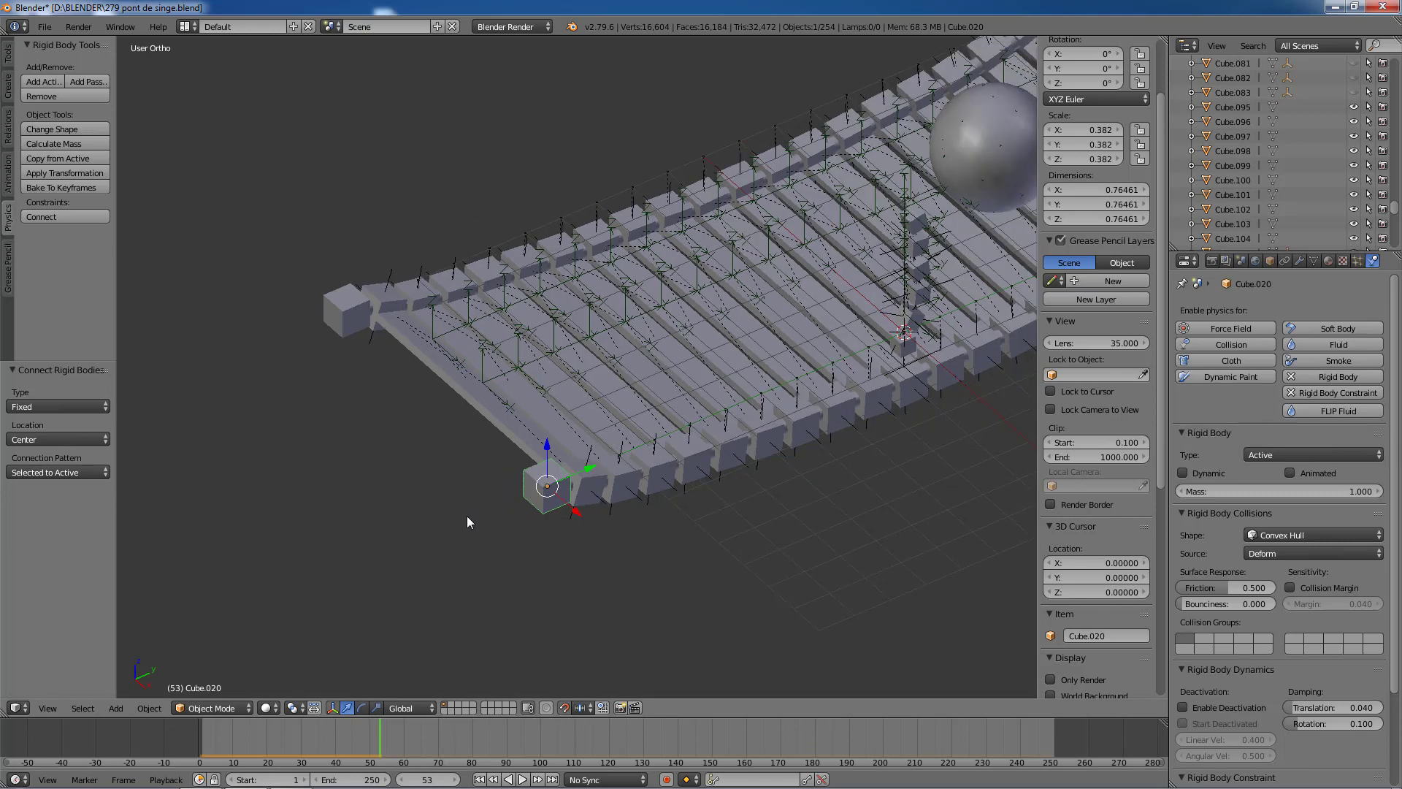
pyautogui.moveTo(471, 488); pyautogui.dragTo(590, 466, button='middle')
# Step: Select the first added plank with the chain cubes at both its ends to review their Fixed connection, and rewind to frame 1
pyautogui.rightClick(590, 460)
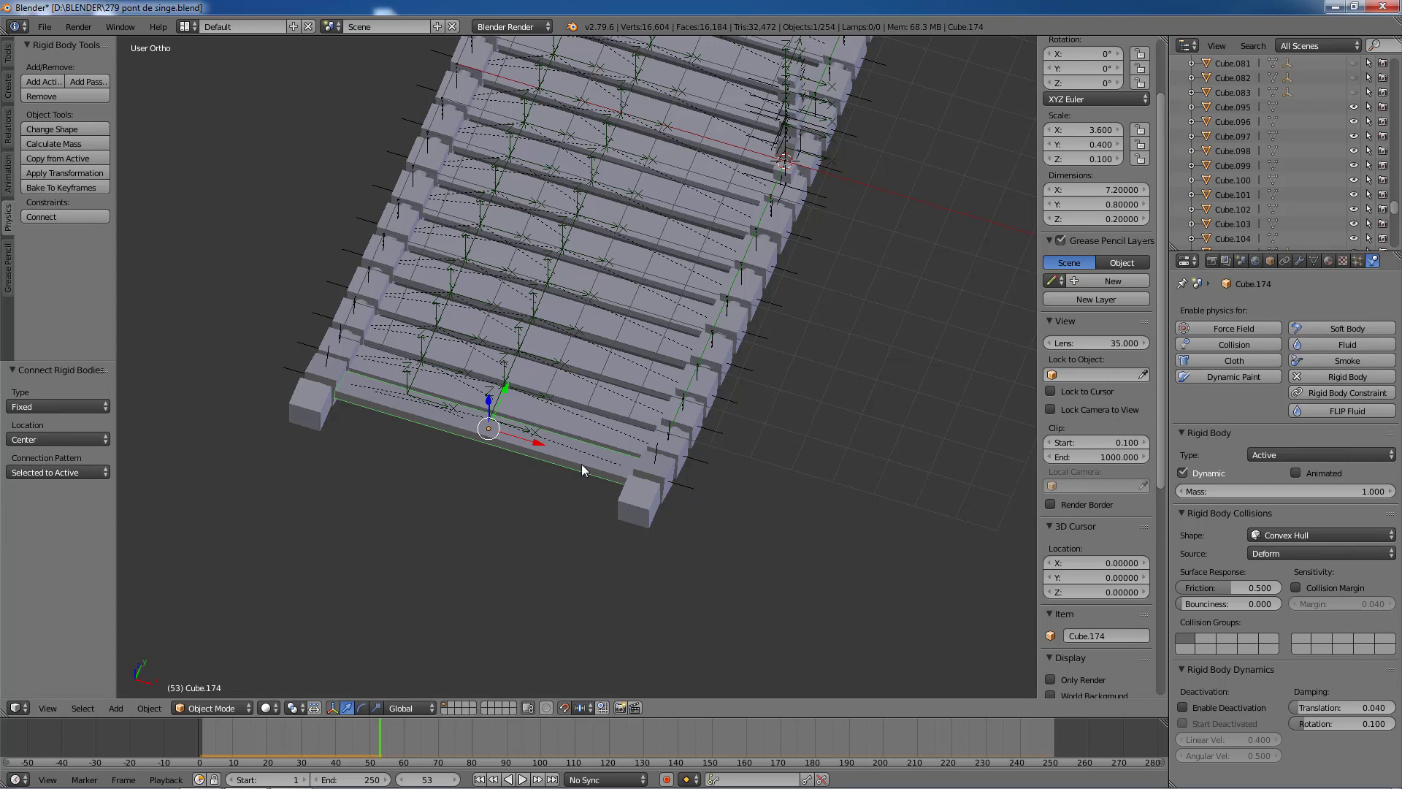
pyautogui.keyDown('shift'); pyautogui.rightClick(669, 475); pyautogui.keyUp('shift')
pyautogui.keyDown('shift'); pyautogui.rightClick(320, 375); pyautogui.keyUp('shift')
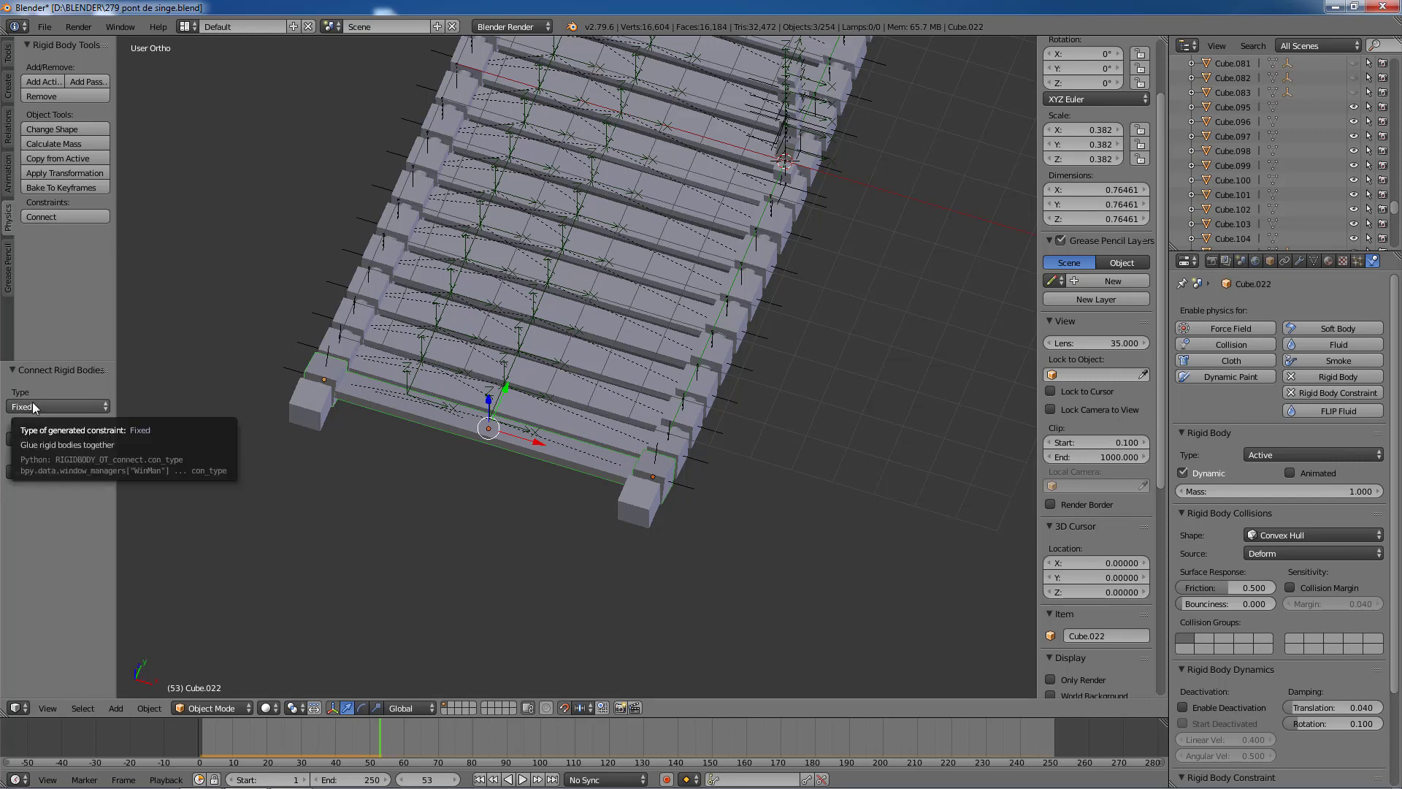
pyautogui.scroll(-1, 465, 482)
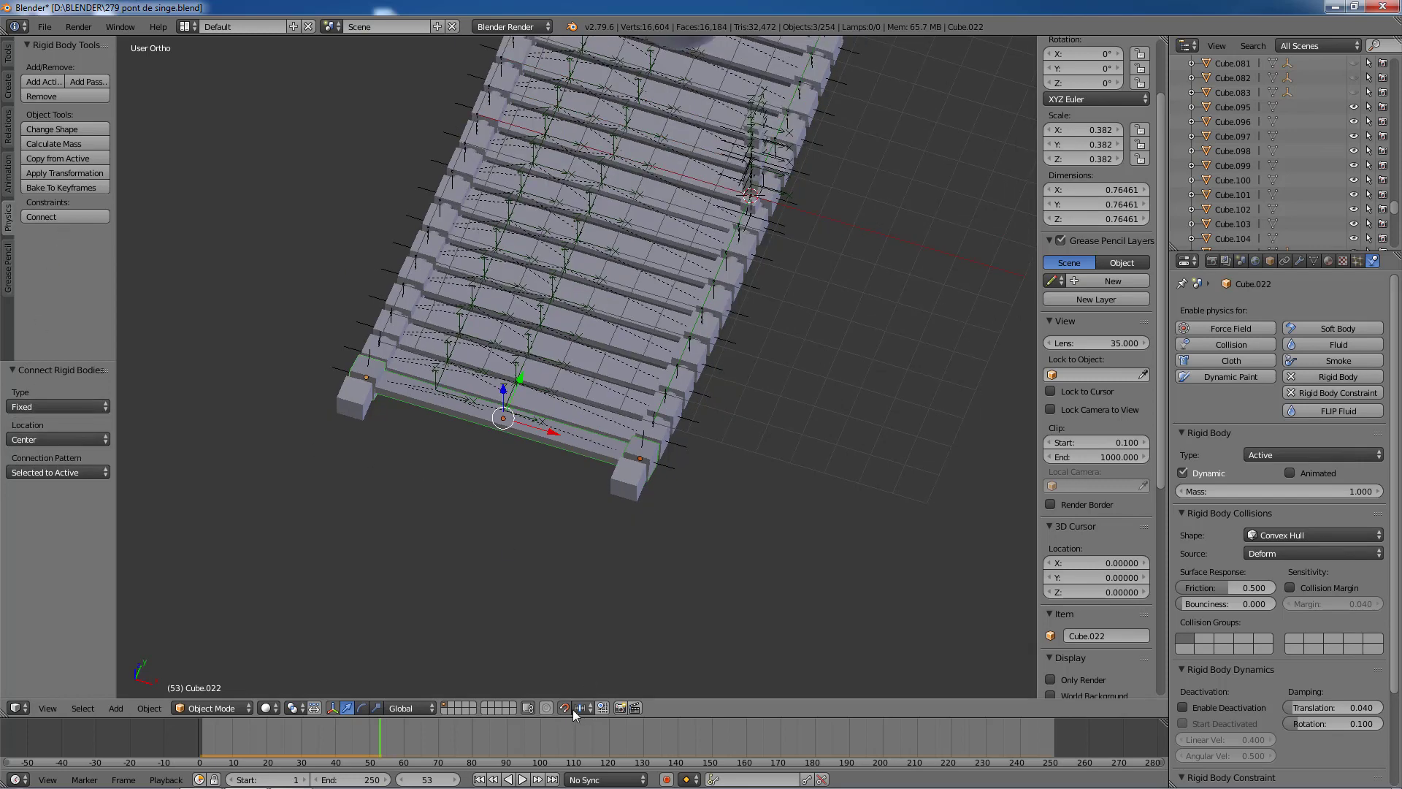
pyautogui.click(479, 779)
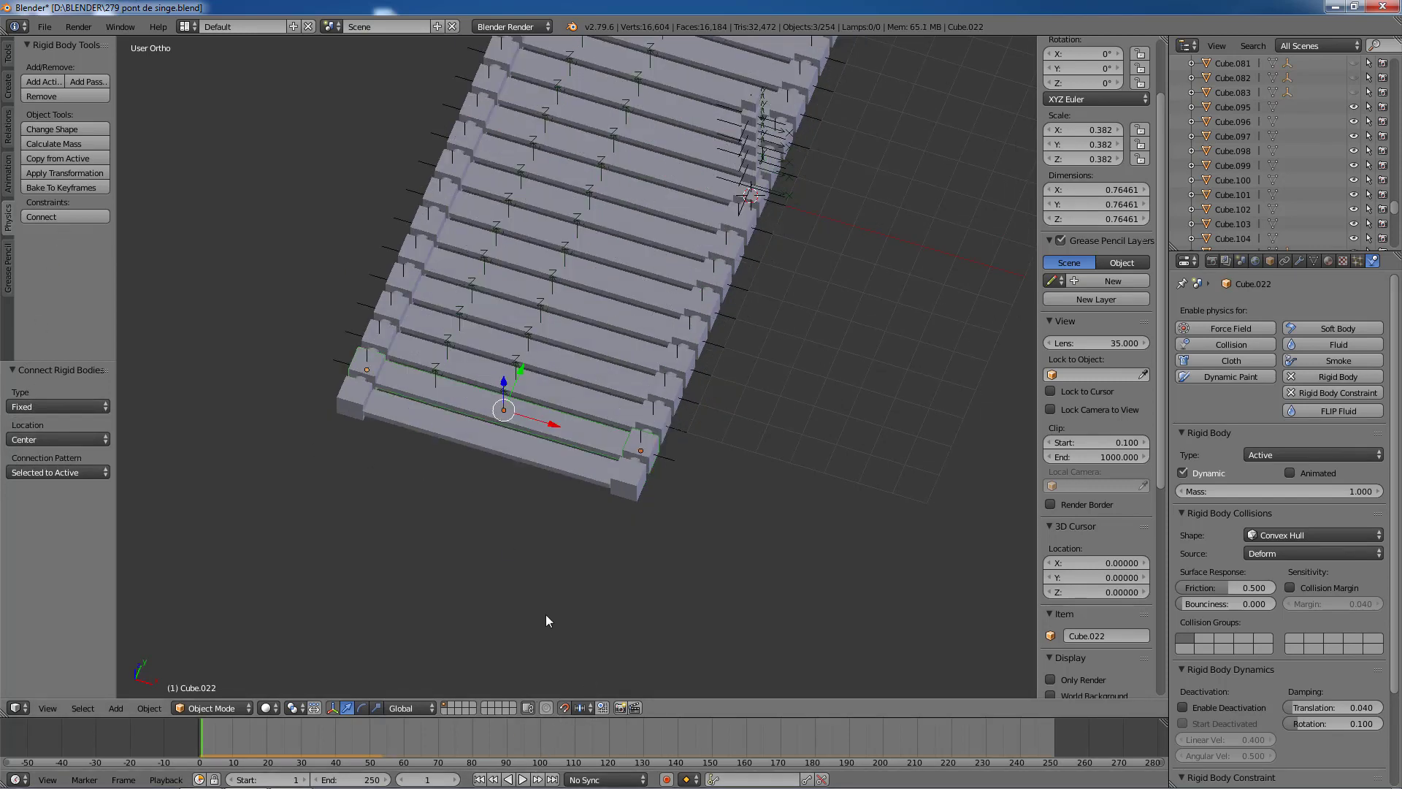
# Step: Connect the outermost added plank to the lower chain cubes at both its ends with Fixed rigid-body constraints
pyautogui.press('KP_7')
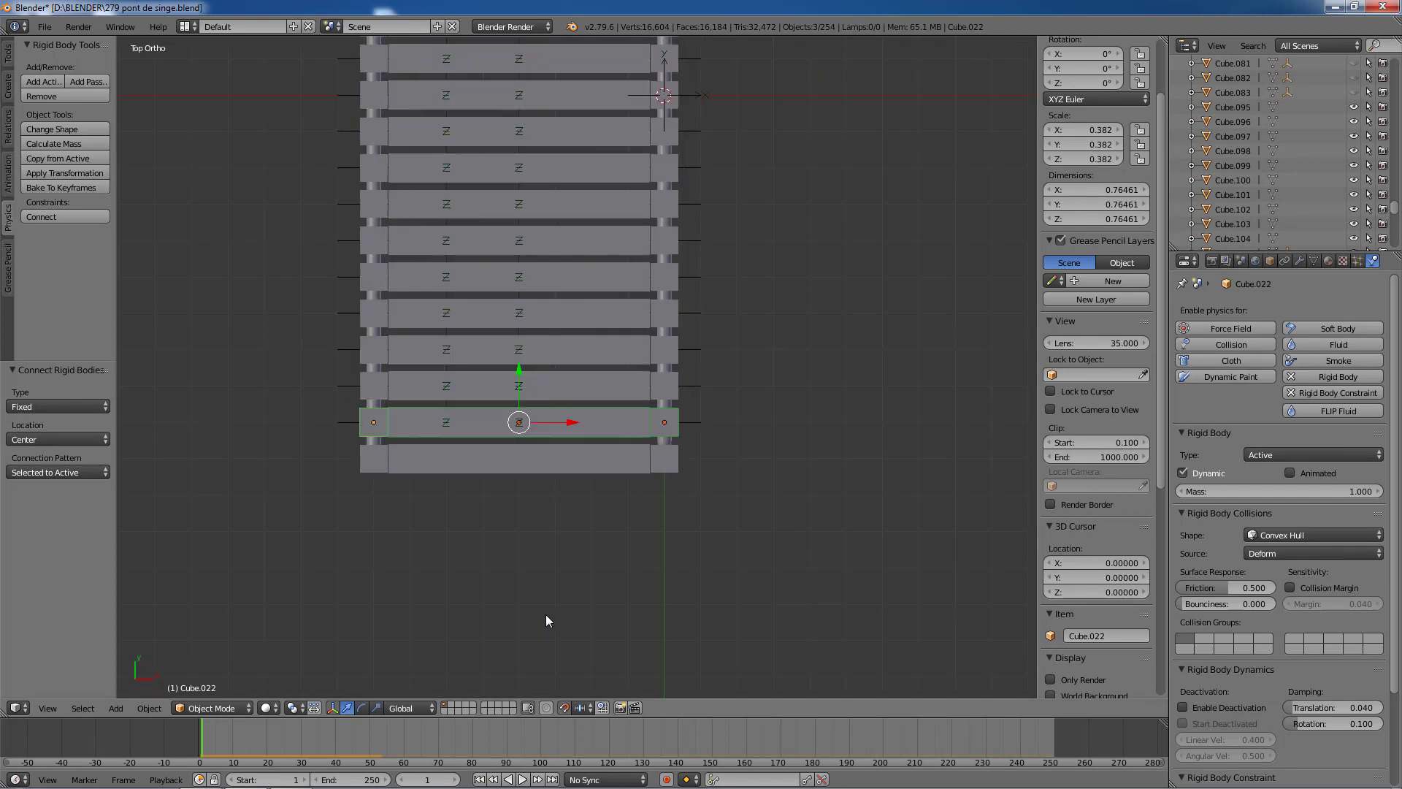
pyautogui.rightClick(558, 468)
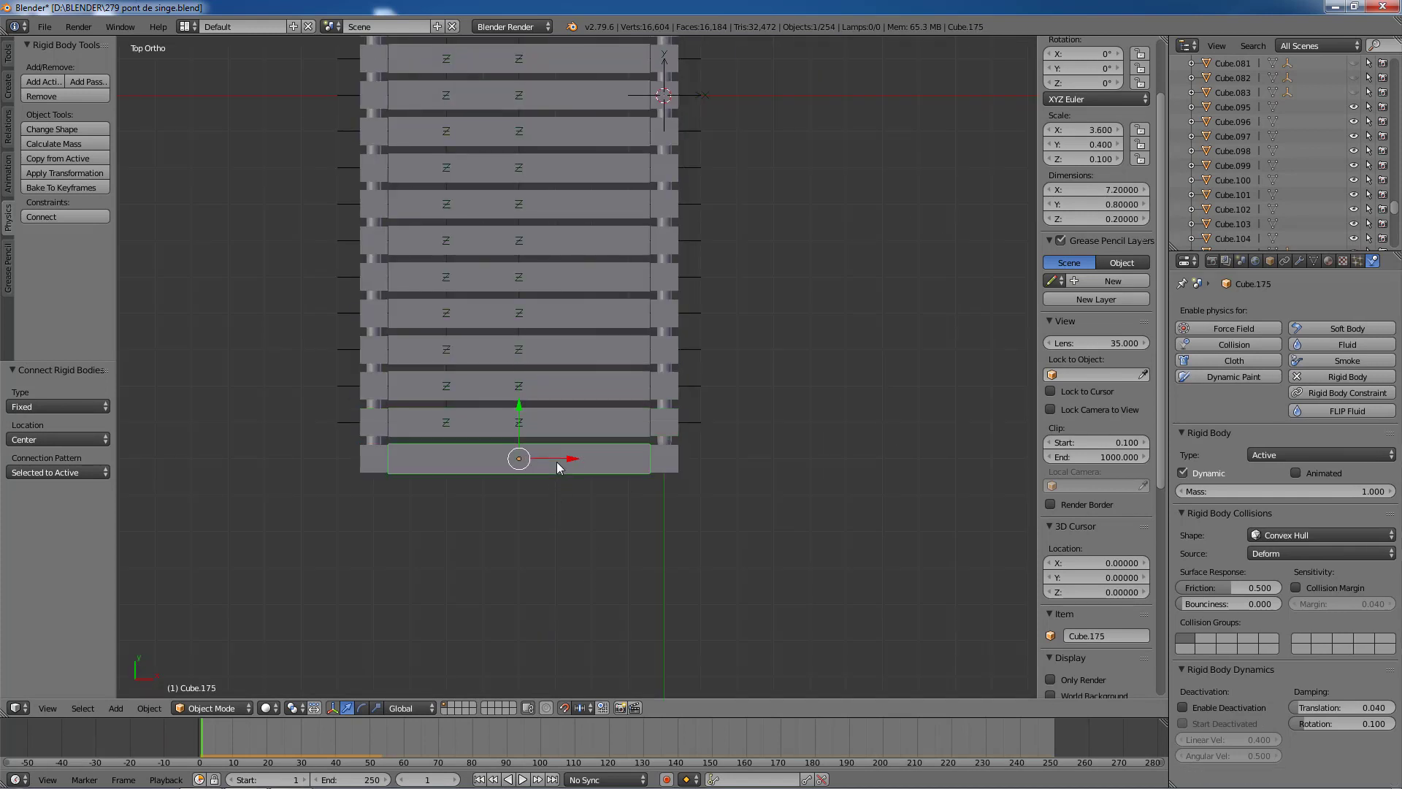
pyautogui.keyDown('shift'); pyautogui.rightClick(674, 449); pyautogui.keyUp('shift')
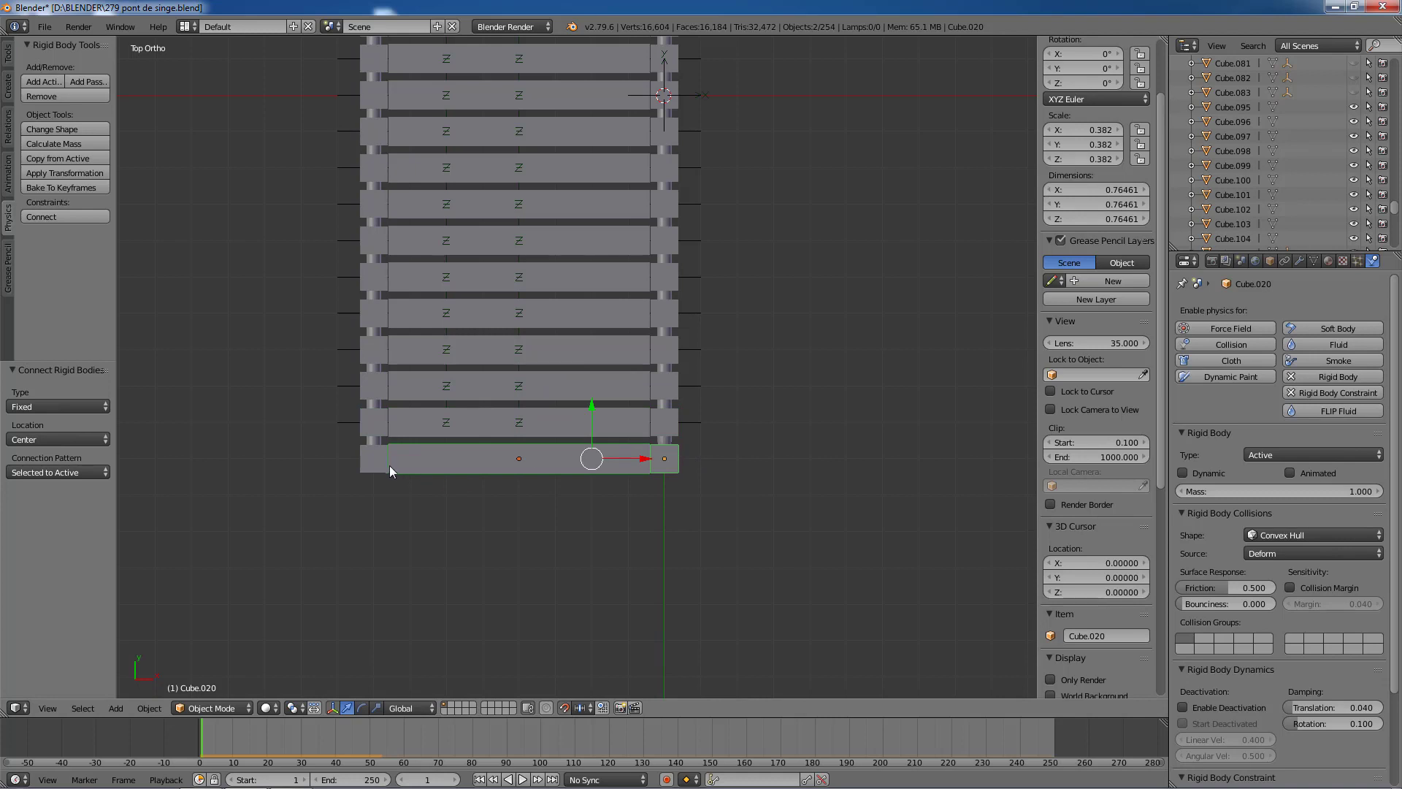
pyautogui.keyDown('shift'); pyautogui.rightClick(363, 462); pyautogui.keyUp('shift')
pyautogui.click(49, 217)
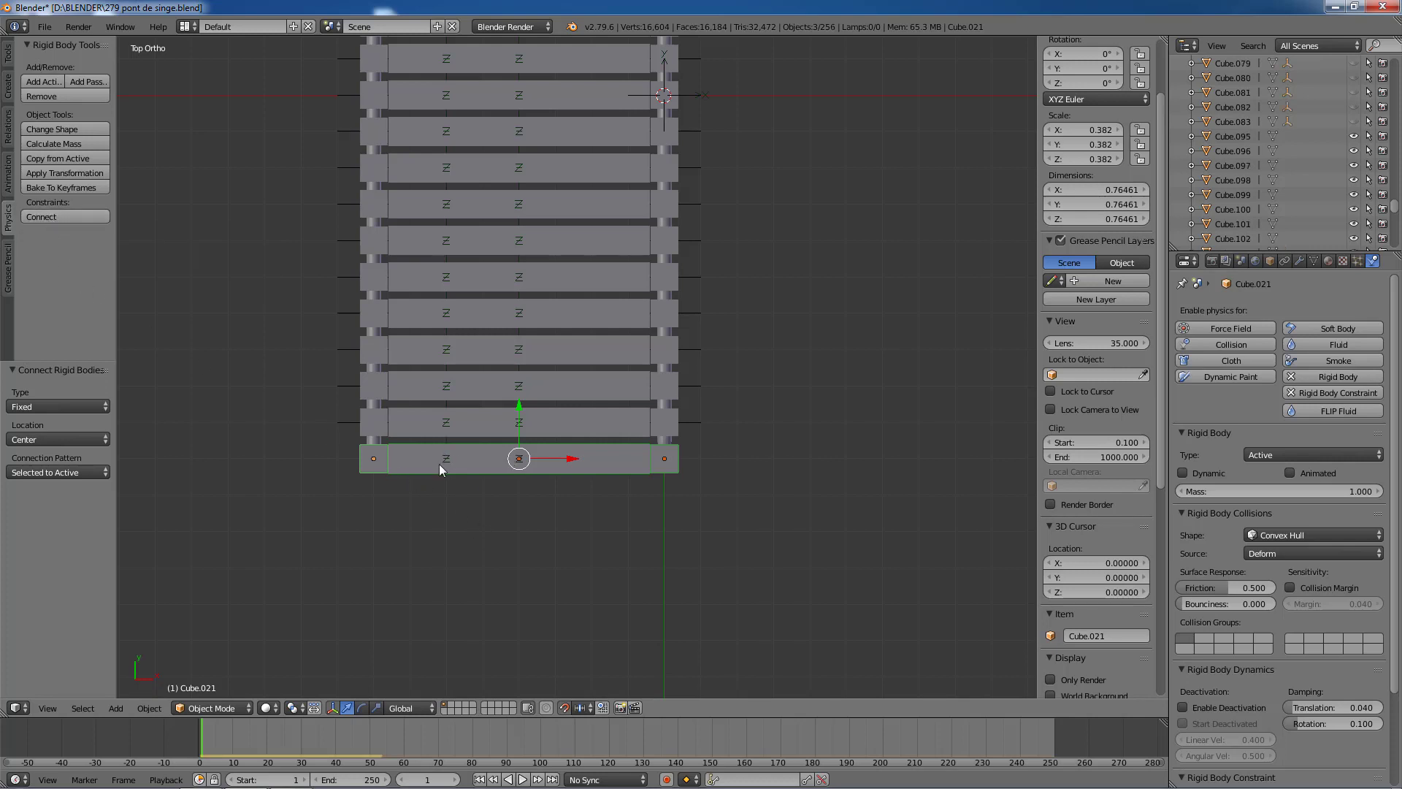
# Step: Play the simulation to frame 109 to check the connected planks with the ball rolling over the bridge
pyautogui.scroll(-3, 594, 480)
pyautogui.moveTo(733, 529); pyautogui.dragTo(563, 409, button='middle')
pyautogui.moveTo(680, 459); pyautogui.dragTo(672, 504, button='middle')
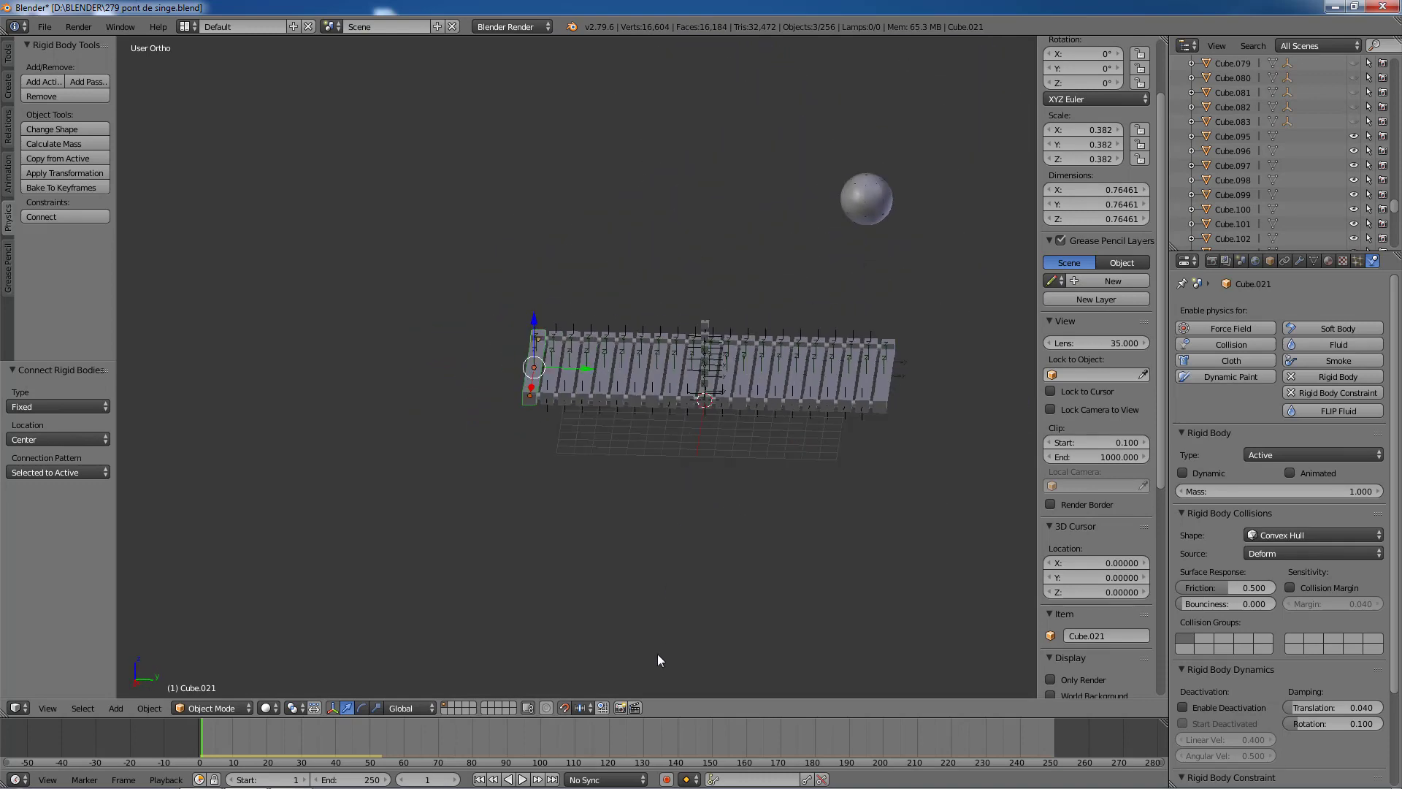
pyautogui.click(524, 780)
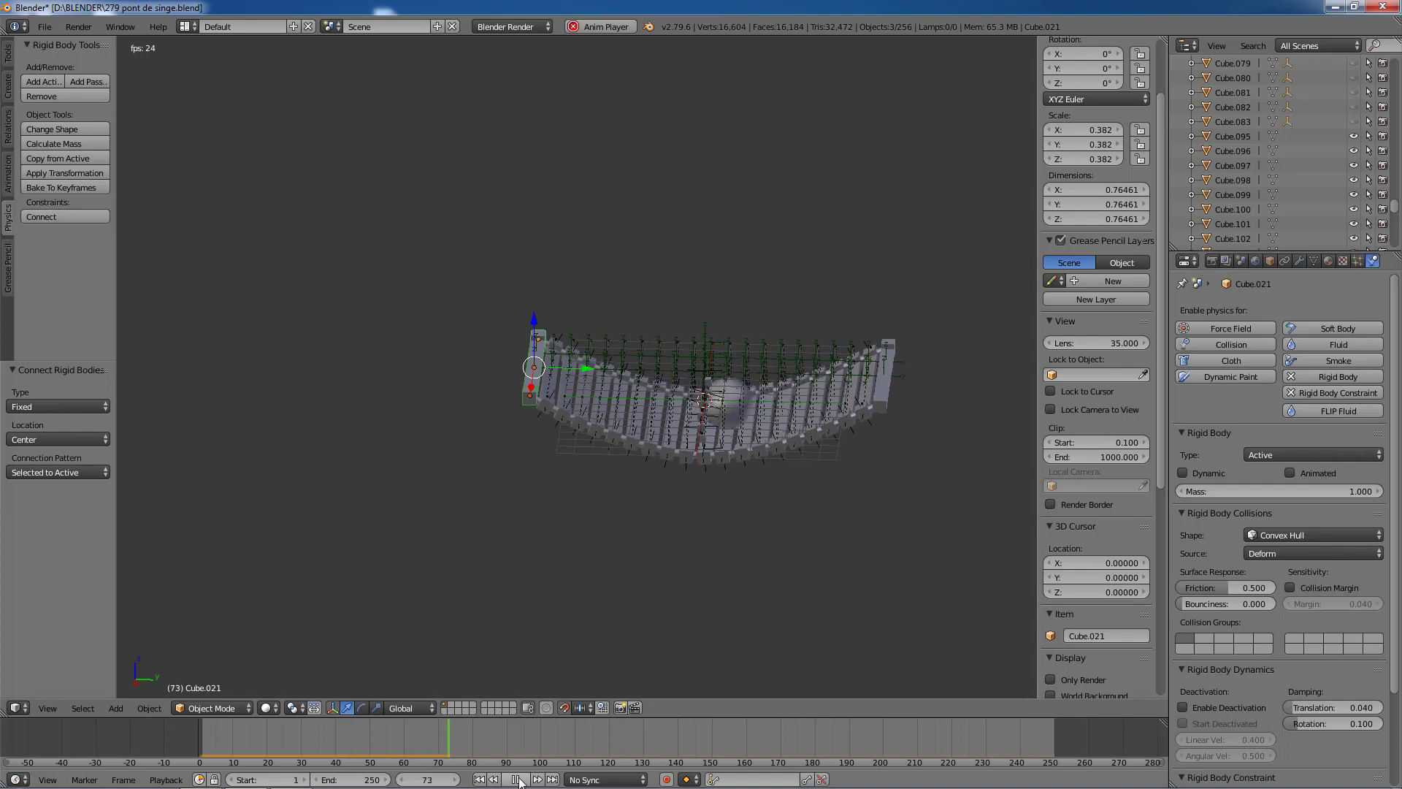
pyautogui.click(517, 779)
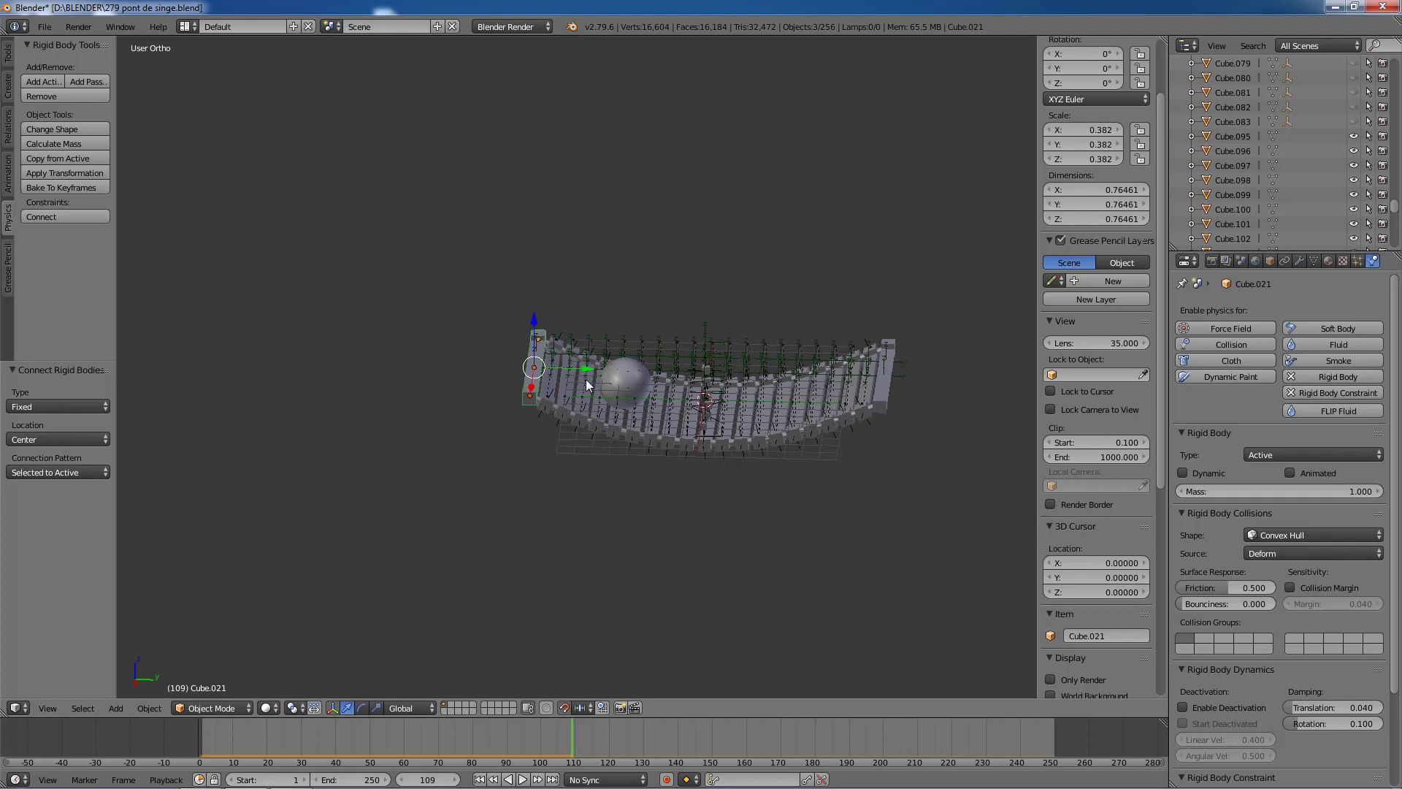
# Step: Unhide the four posts and both upper cube chains, and rewind to frame 1
pyautogui.scroll(-1, 725, 456)
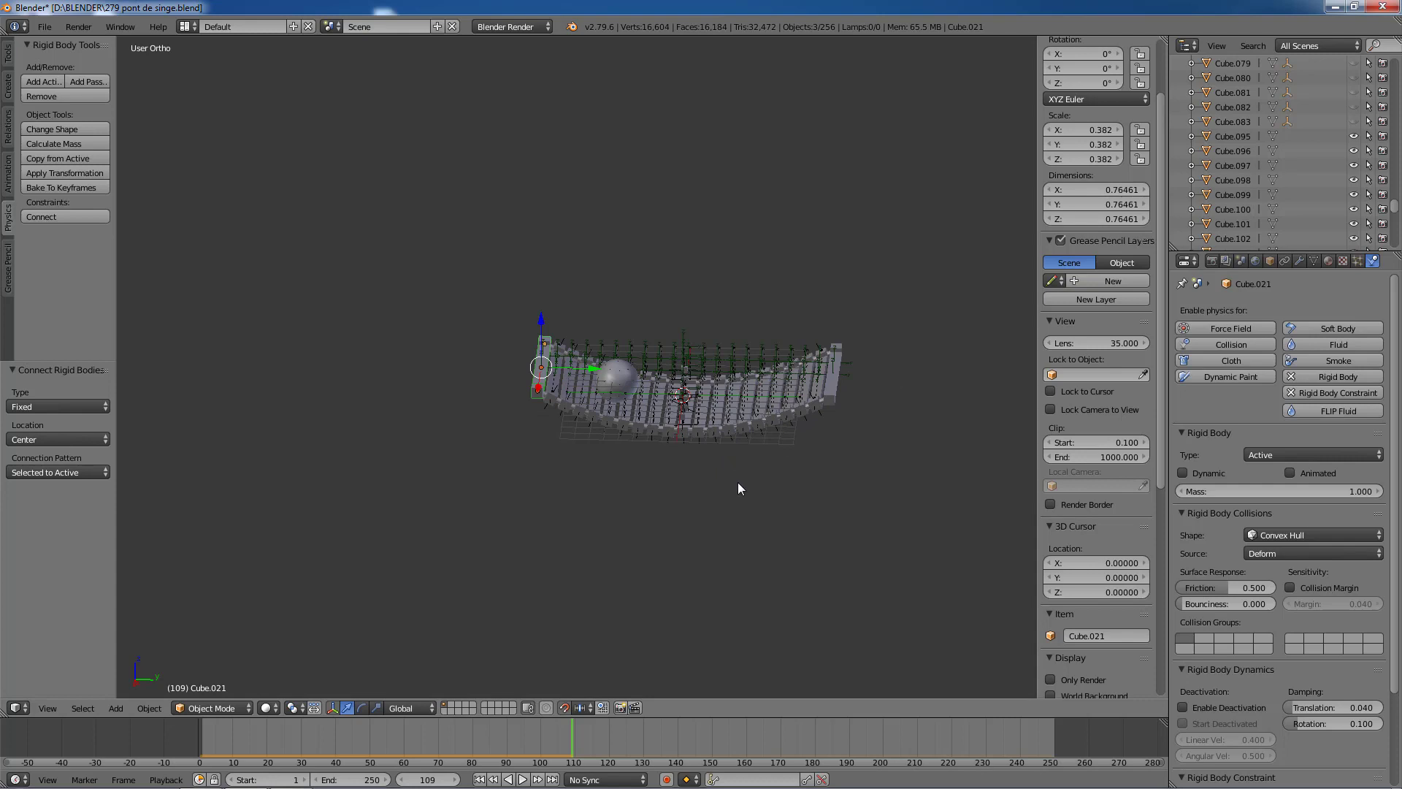
pyautogui.hotkey('alt', 'h')
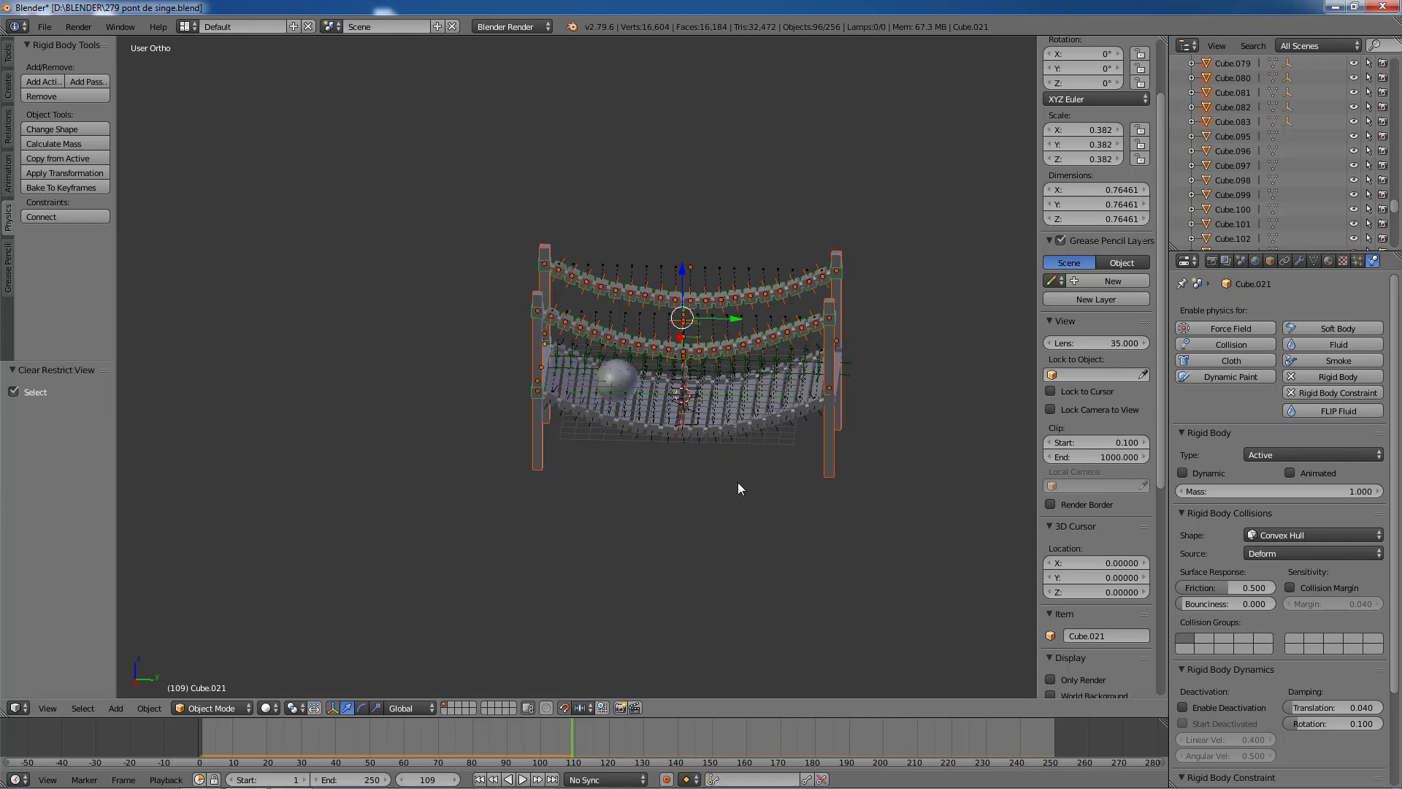
pyautogui.click(480, 779)
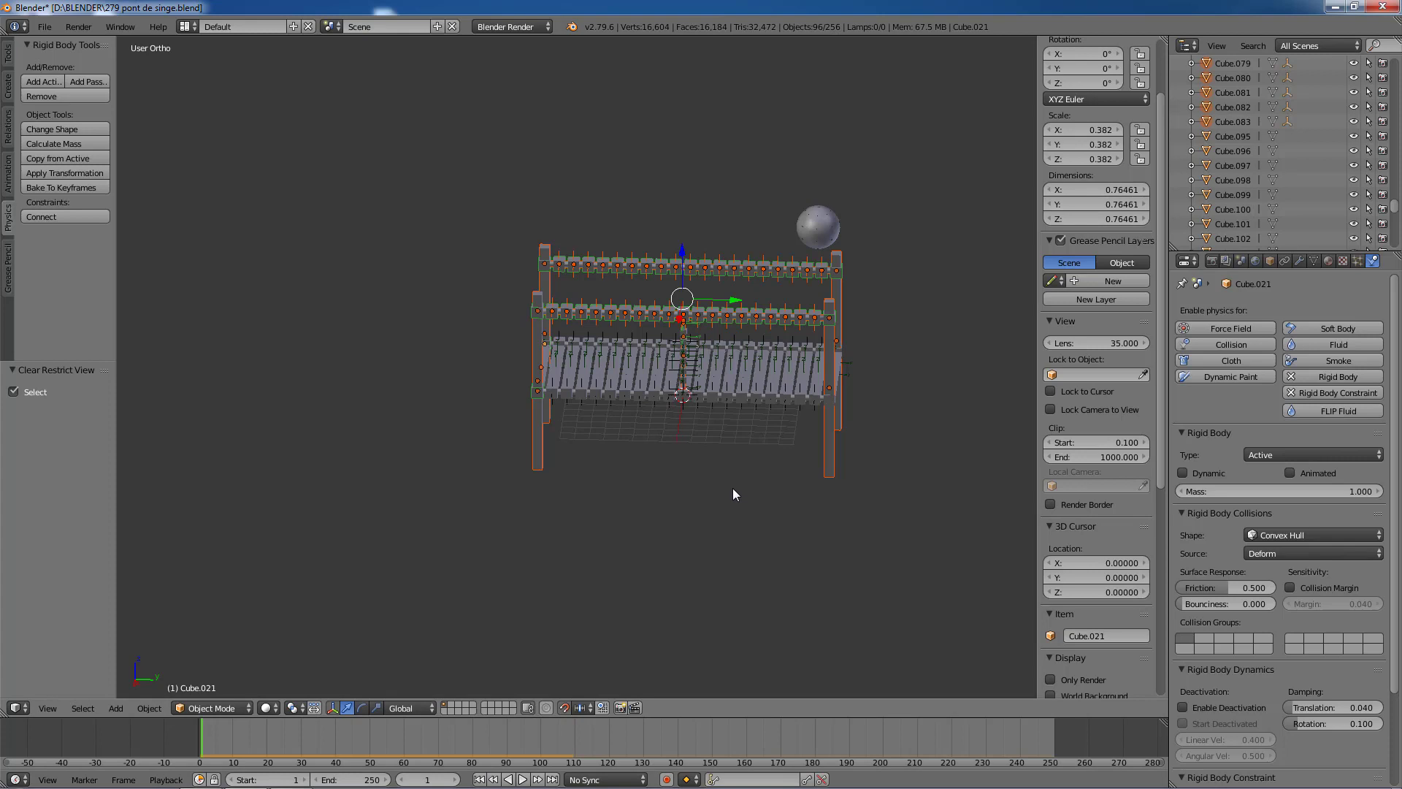
# Step: Clear the selection and examine the vertical rope cylinder's mesh in Edit Mode, in wireframe from the right side view
pyautogui.press('KP_3')
pyautogui.scroll(5, 733, 489)
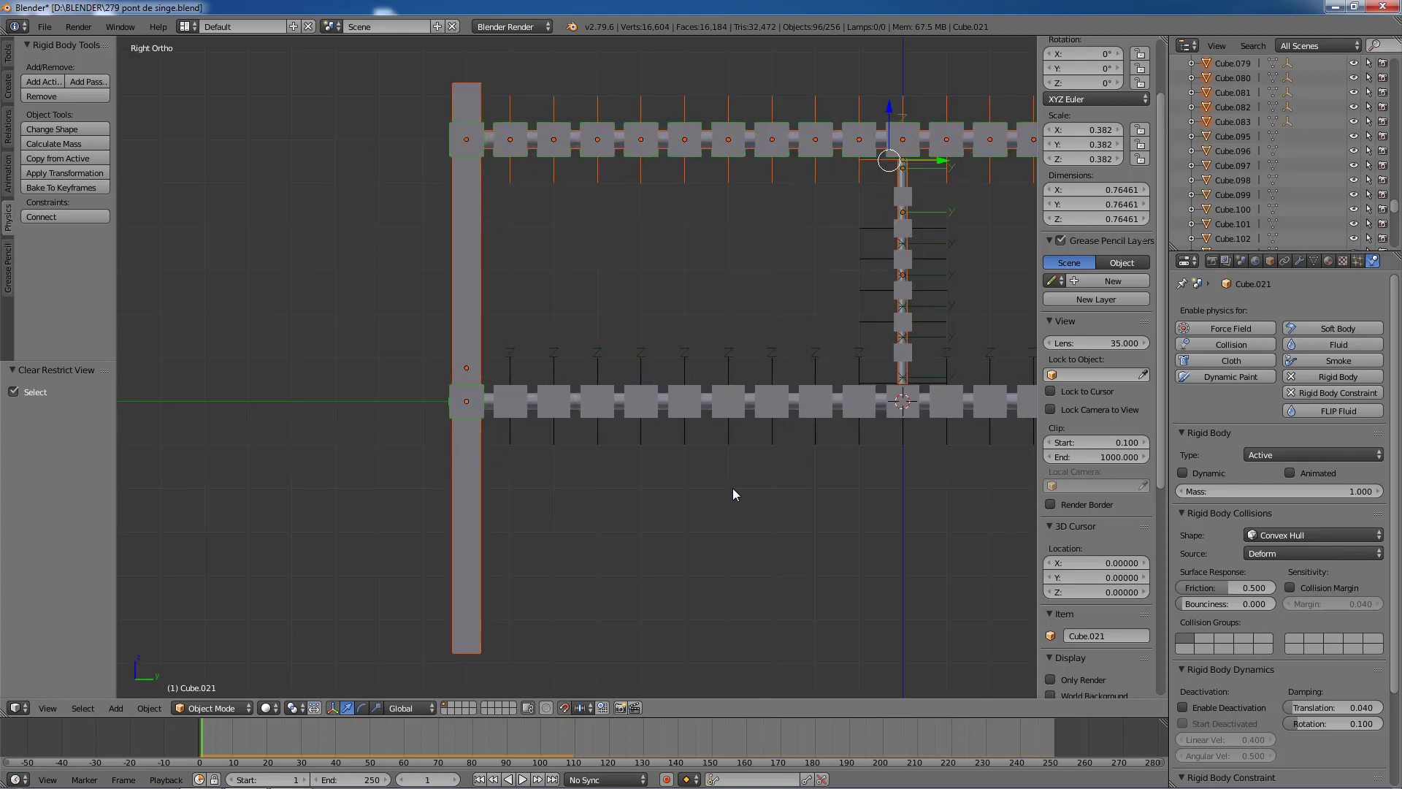
pyautogui.keyDown('shift'); pyautogui.moveTo(917, 484); pyautogui.dragTo(558, 549, button='middle'); pyautogui.keyUp('shift')
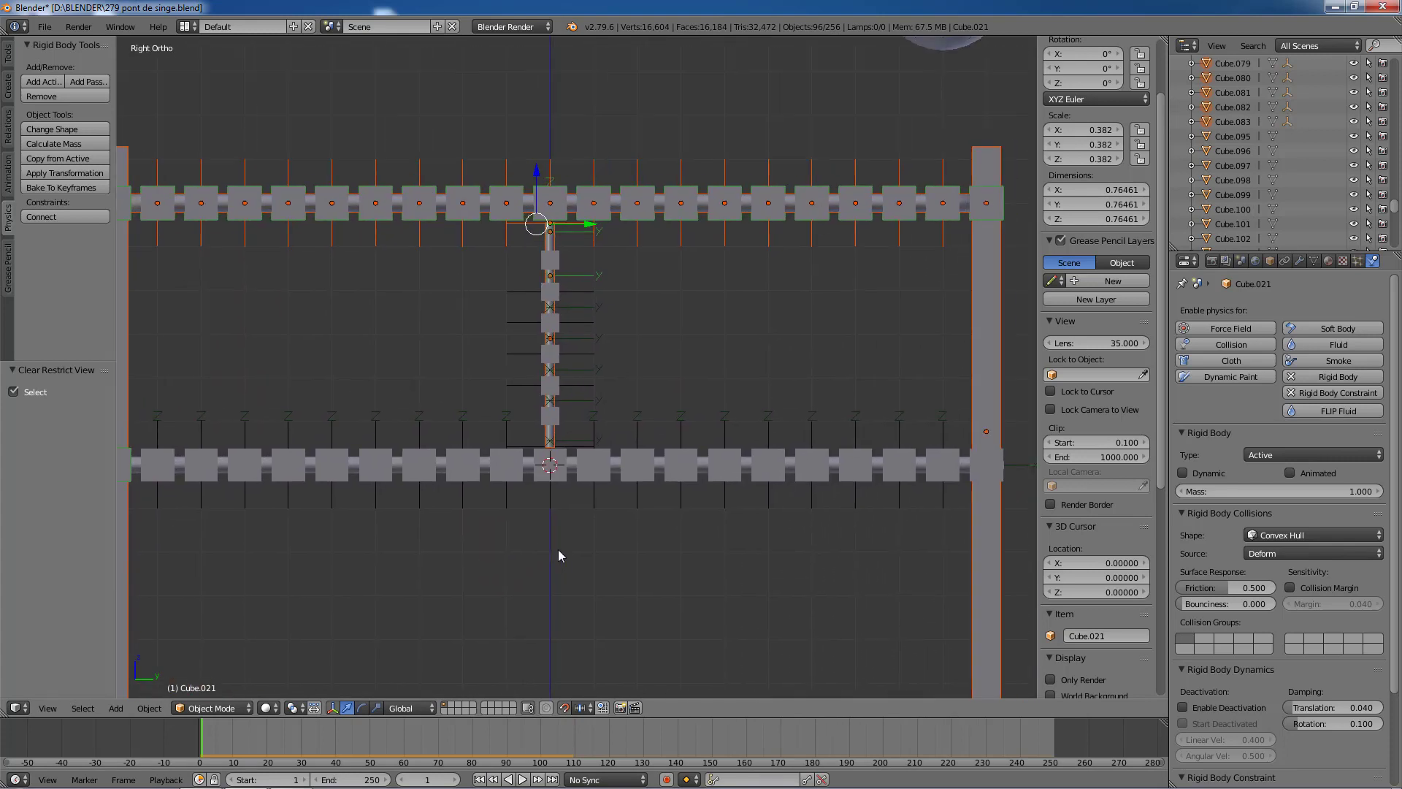
pyautogui.scroll(2, 573, 524)
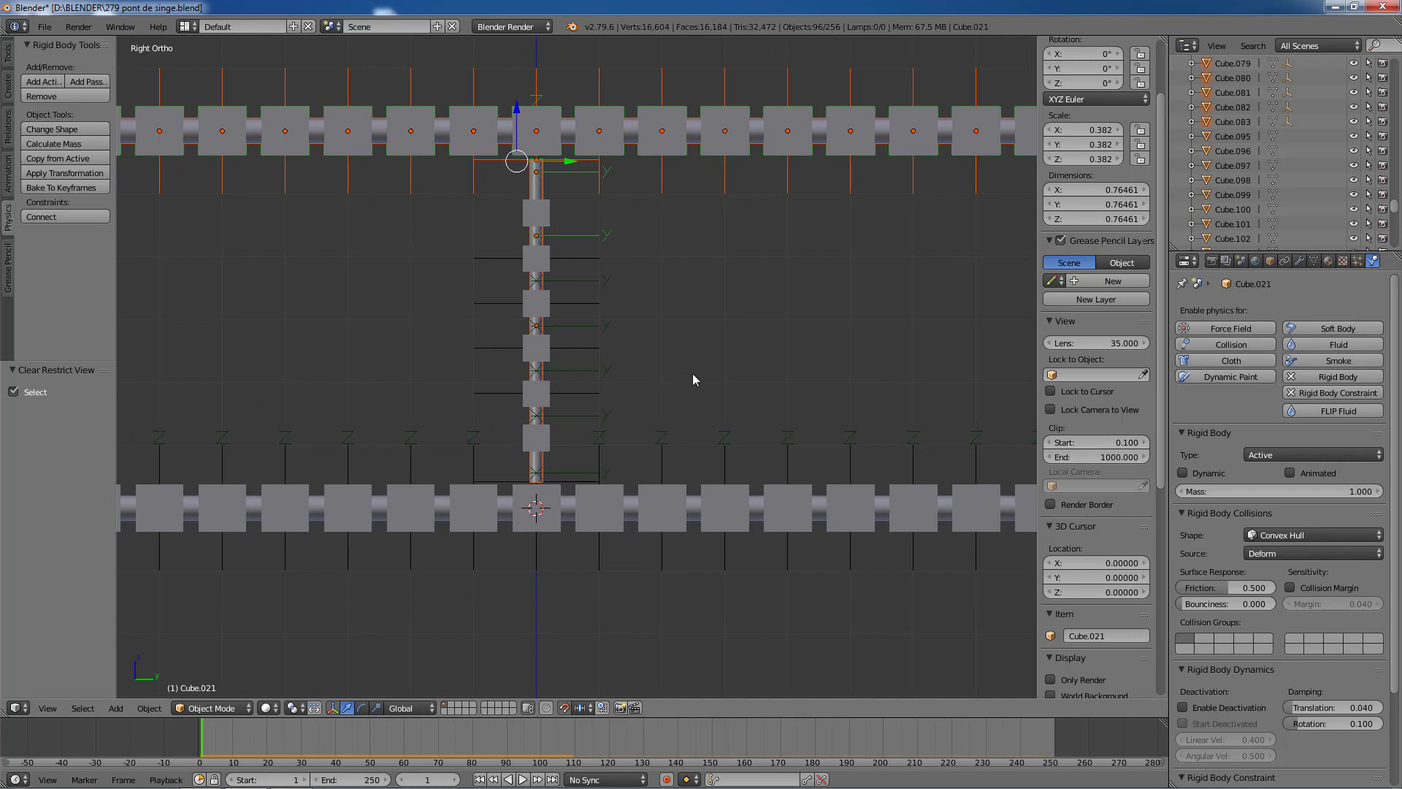
pyautogui.press('a')
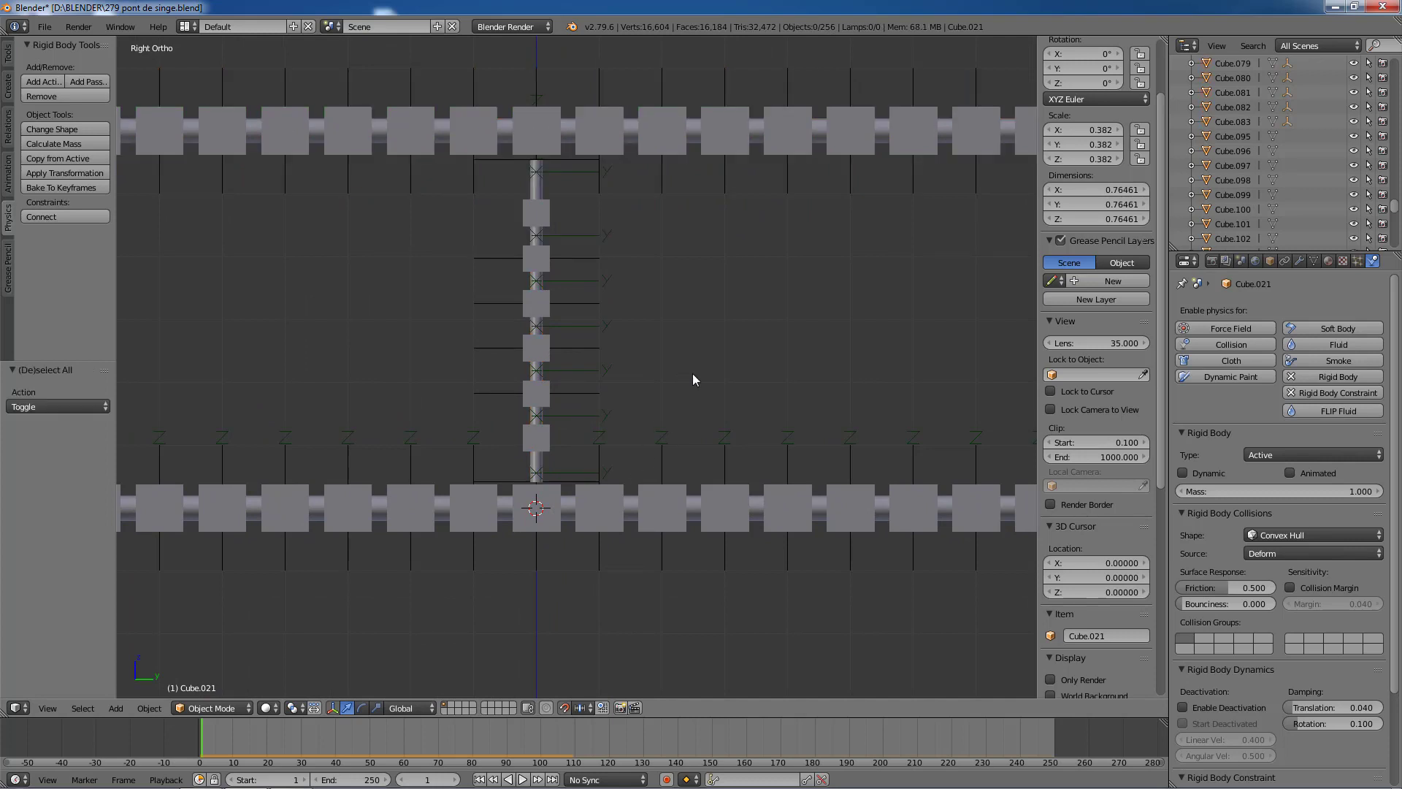
pyautogui.rightClick(536, 187)
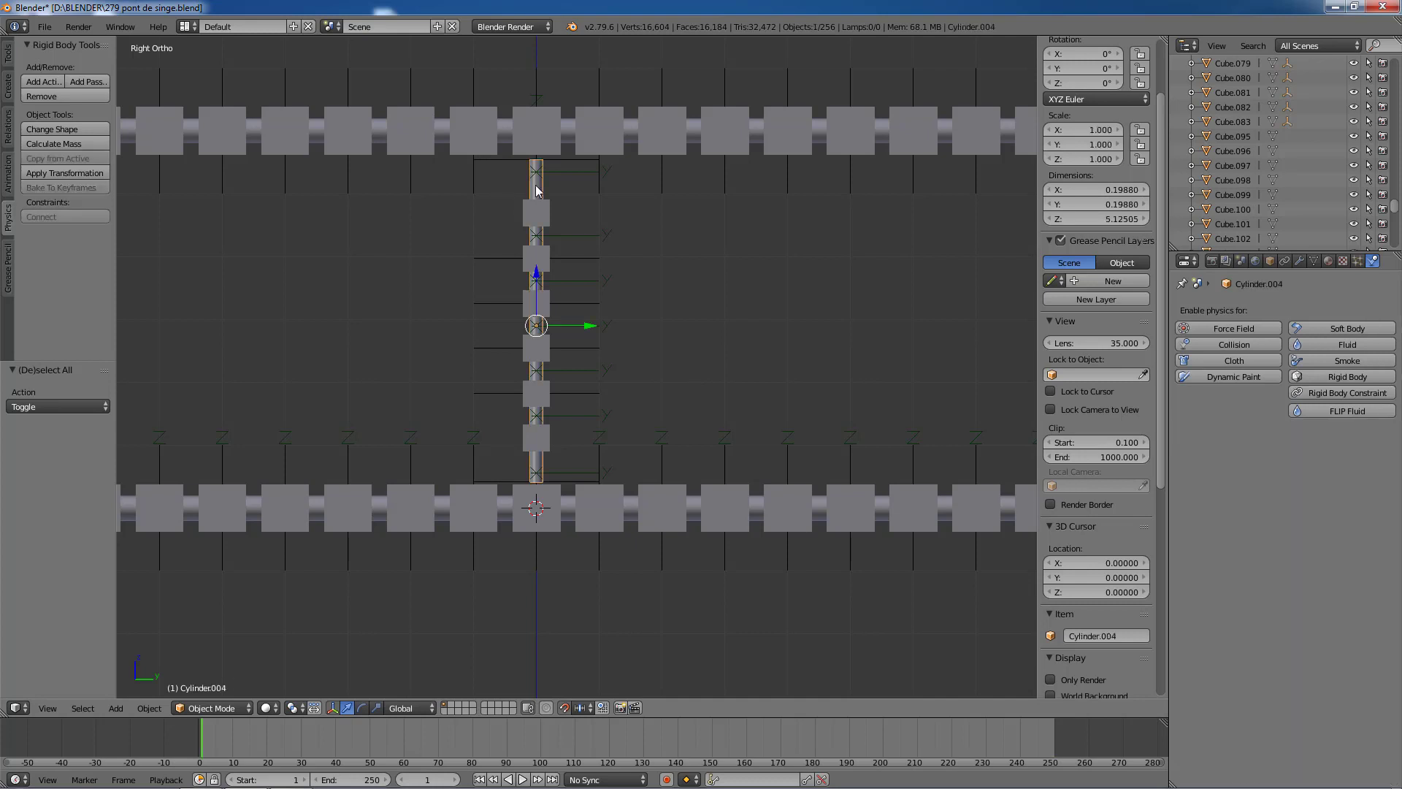
pyautogui.press('Tab')
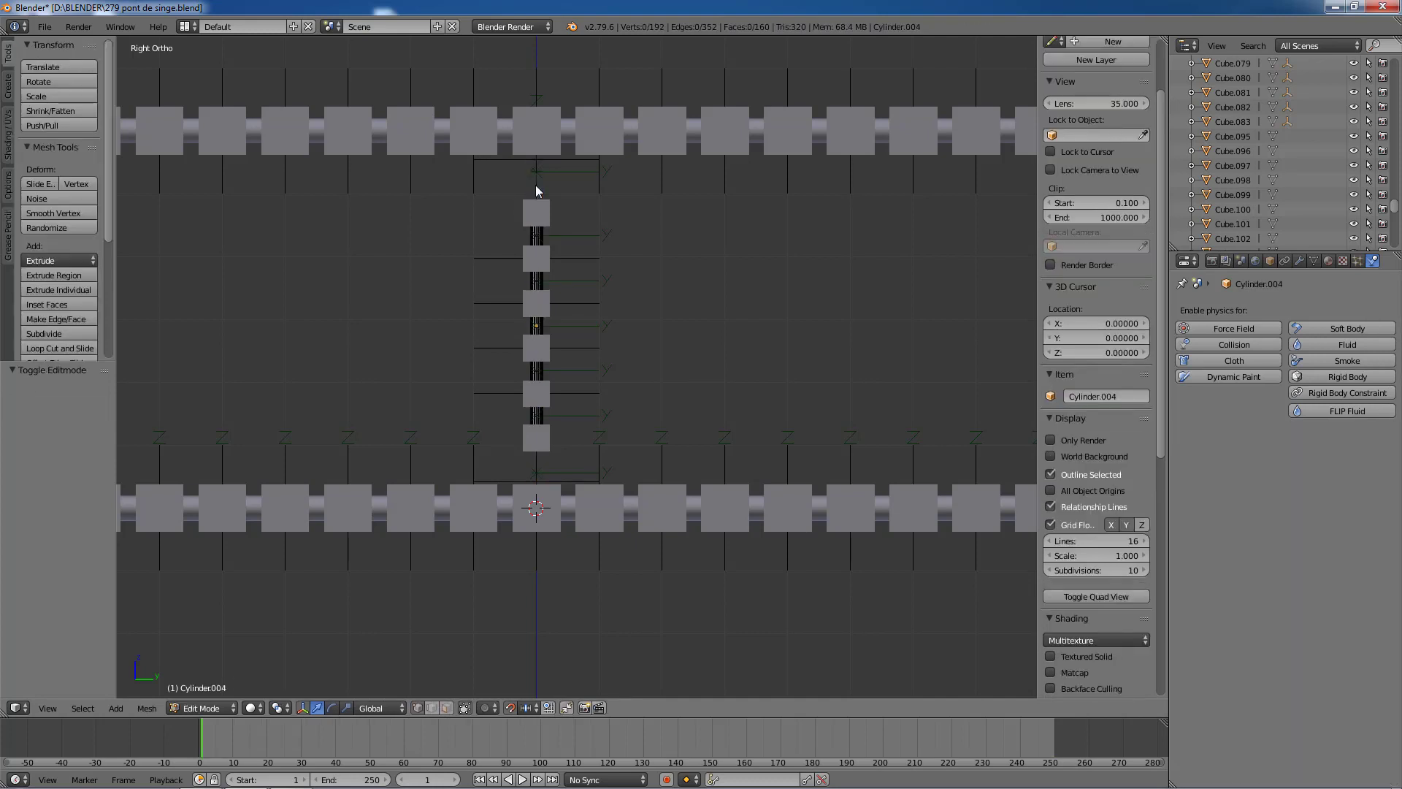
pyautogui.press('z')
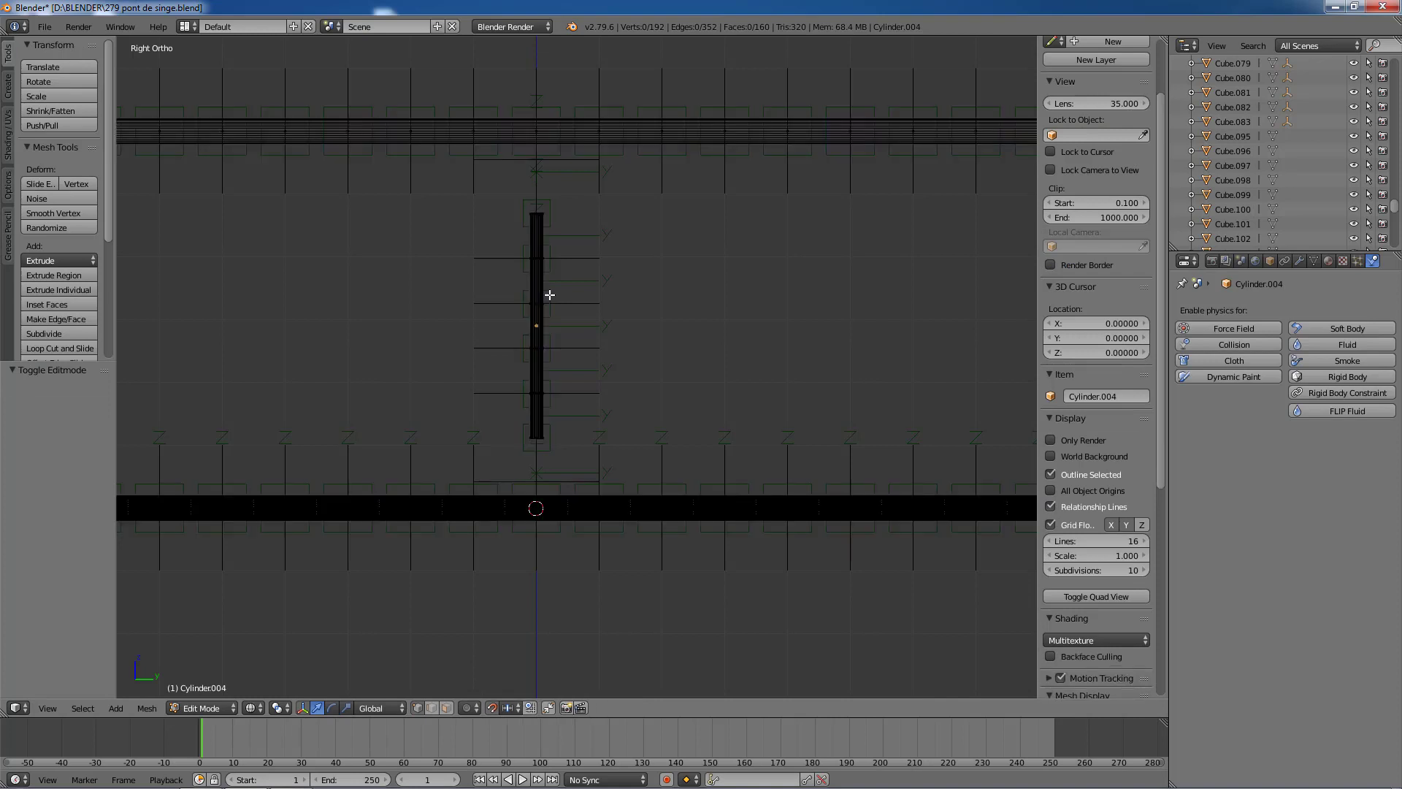
pyautogui.scroll(3, 550, 294)
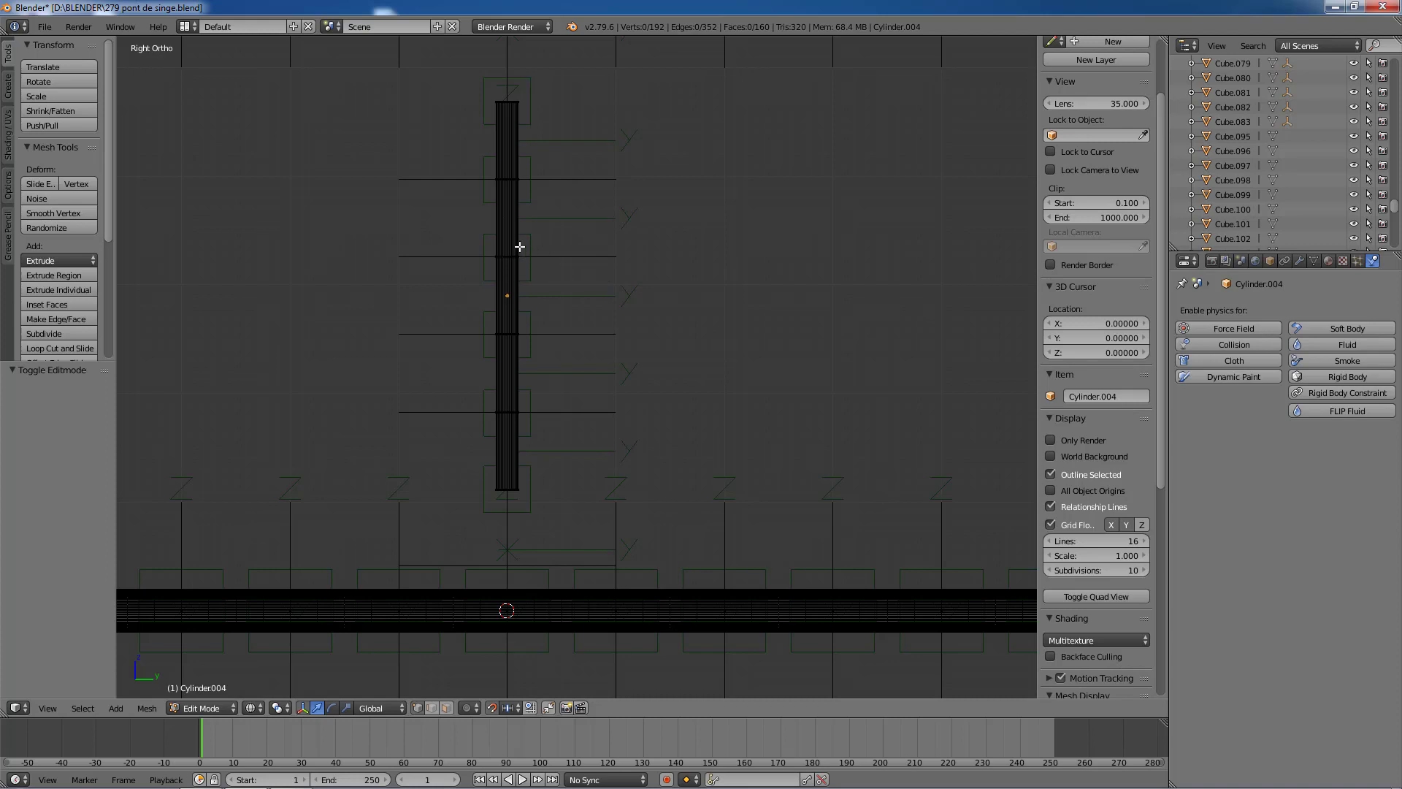
pyautogui.press('Tab')
# Step: Try moving the empty at the vertical rope's third cube from the top by -0.2 along the Y axis
pyautogui.rightClick(581, 258)
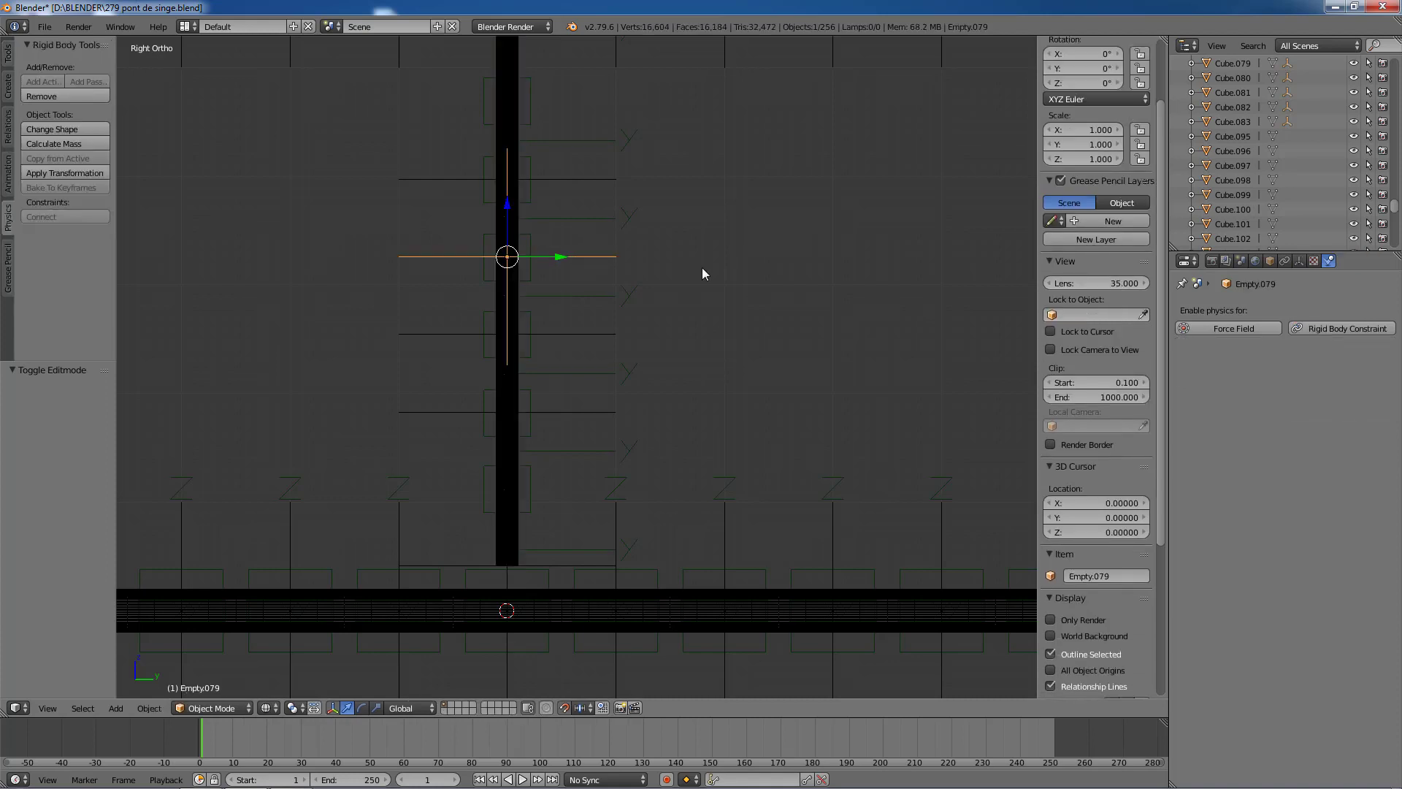
pyautogui.press('g')
pyautogui.press('y')
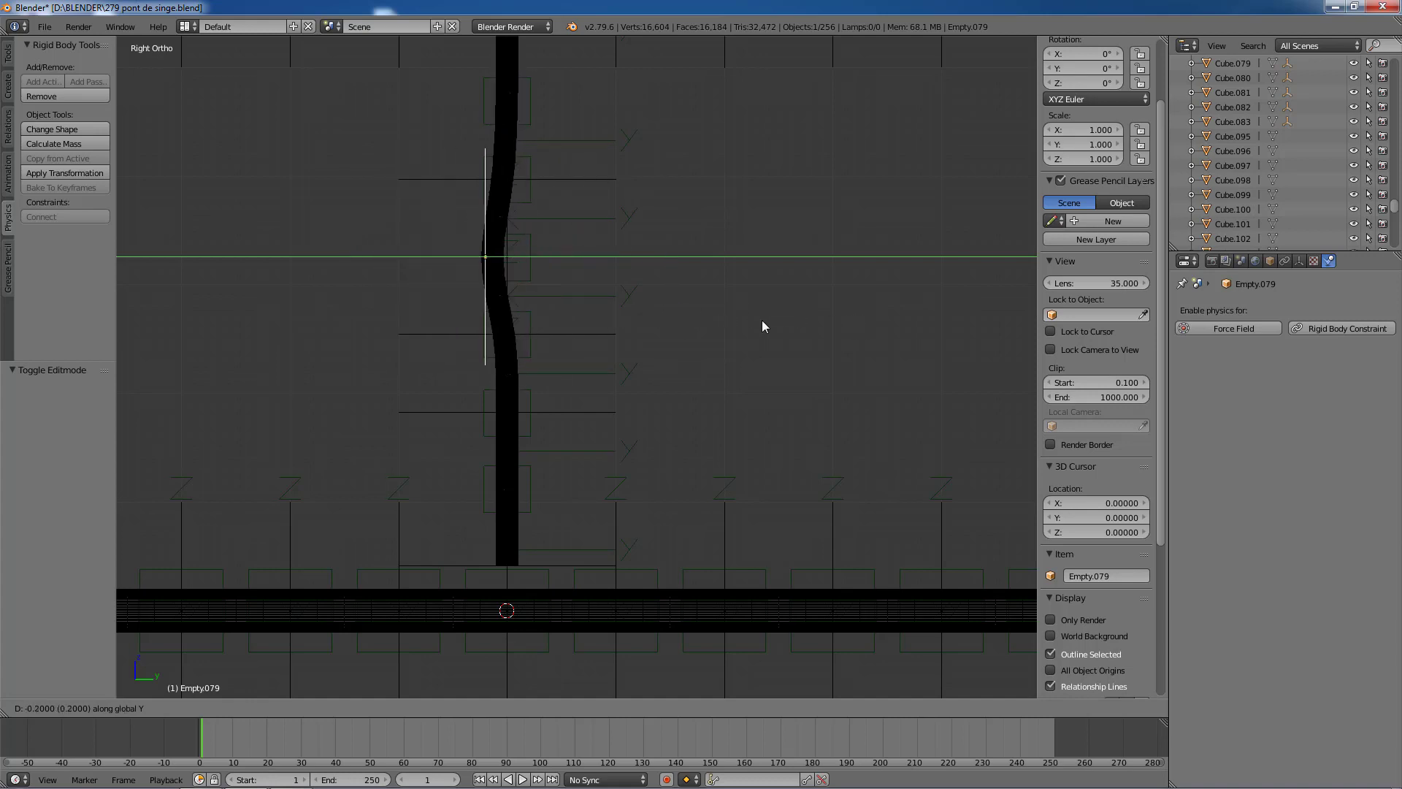
pyautogui.press('Escape')
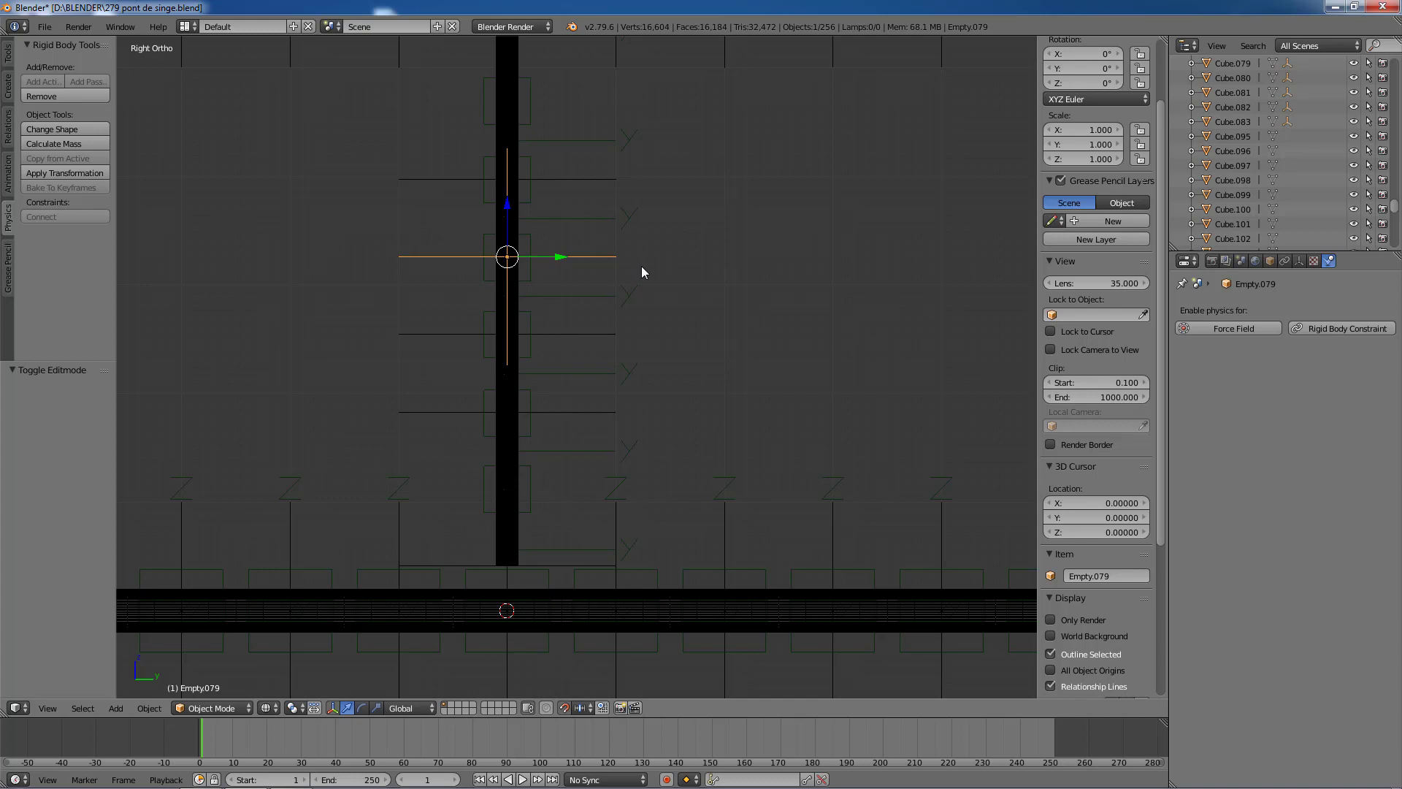
# Step: Check the parent object of the middle empty on the vertical rope and select the cube it is attached to
pyautogui.scroll(-2, 641, 268)
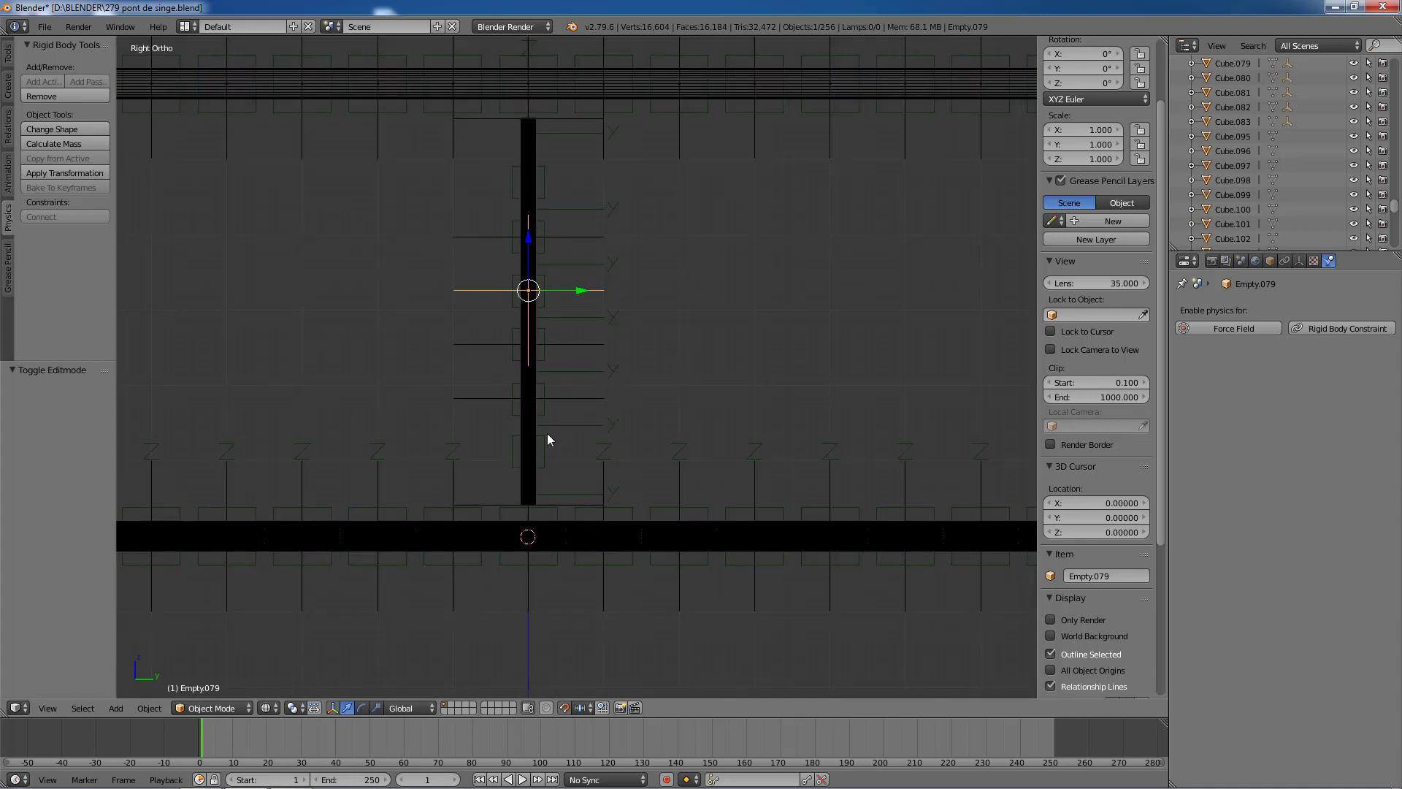
pyautogui.rightClick(544, 285)
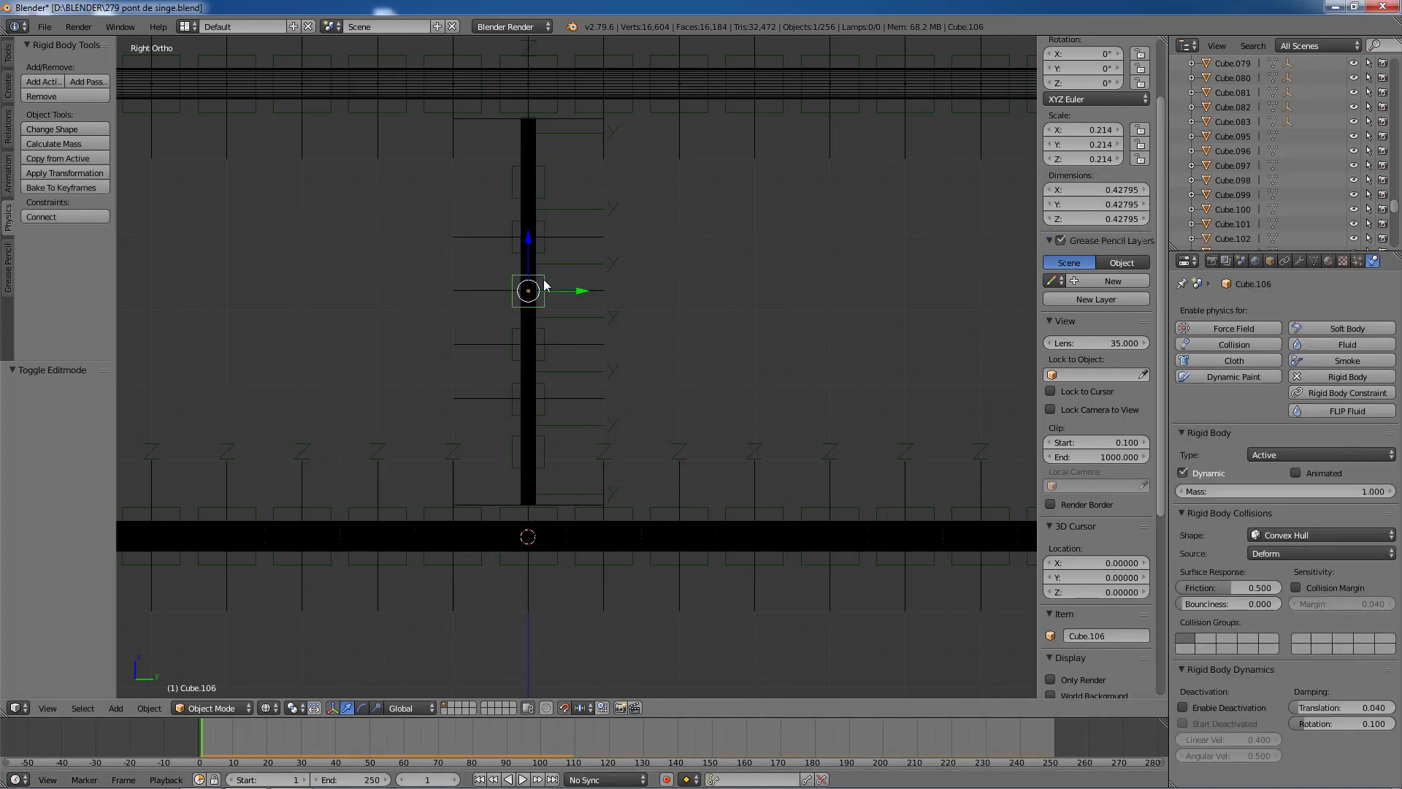
pyautogui.rightClick(601, 294)
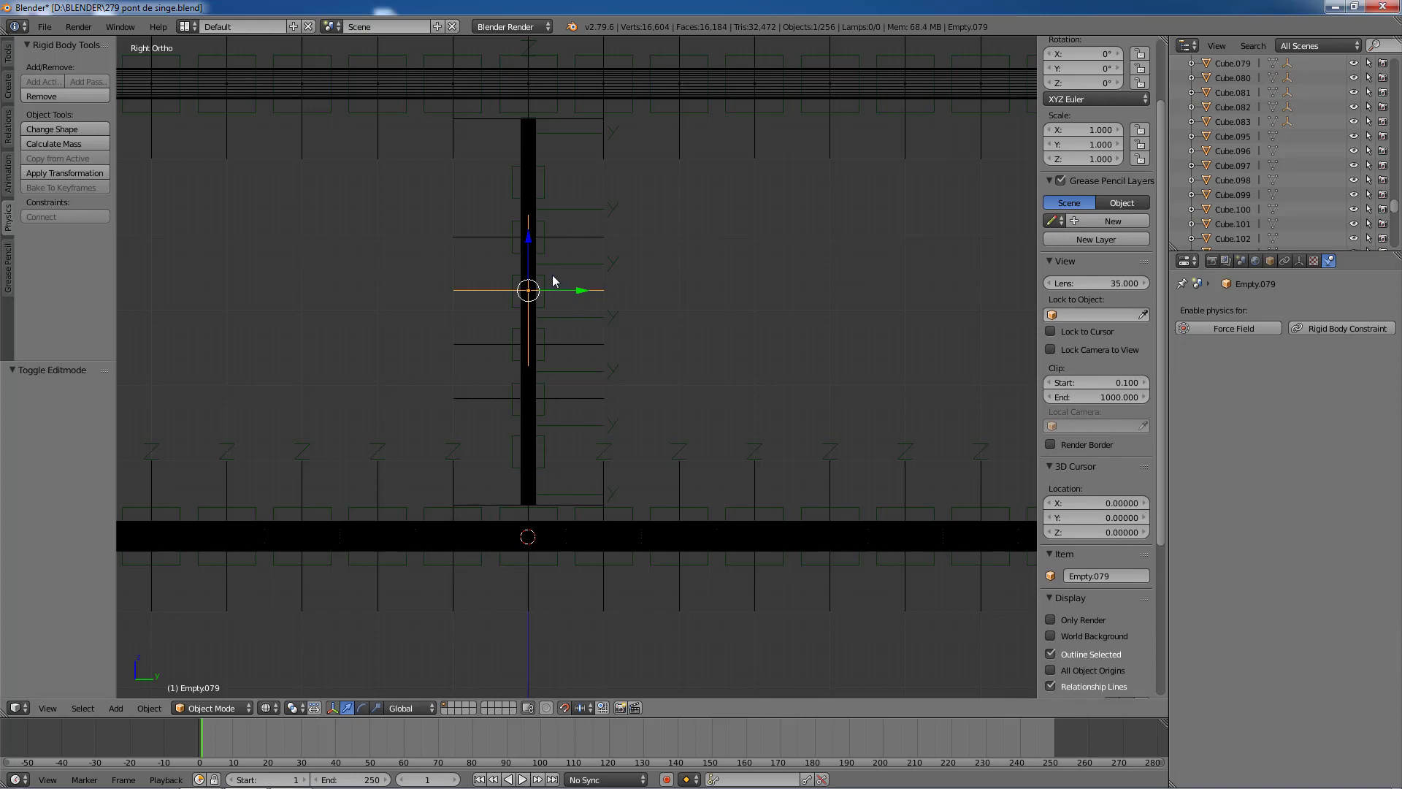
pyautogui.click(1271, 262)
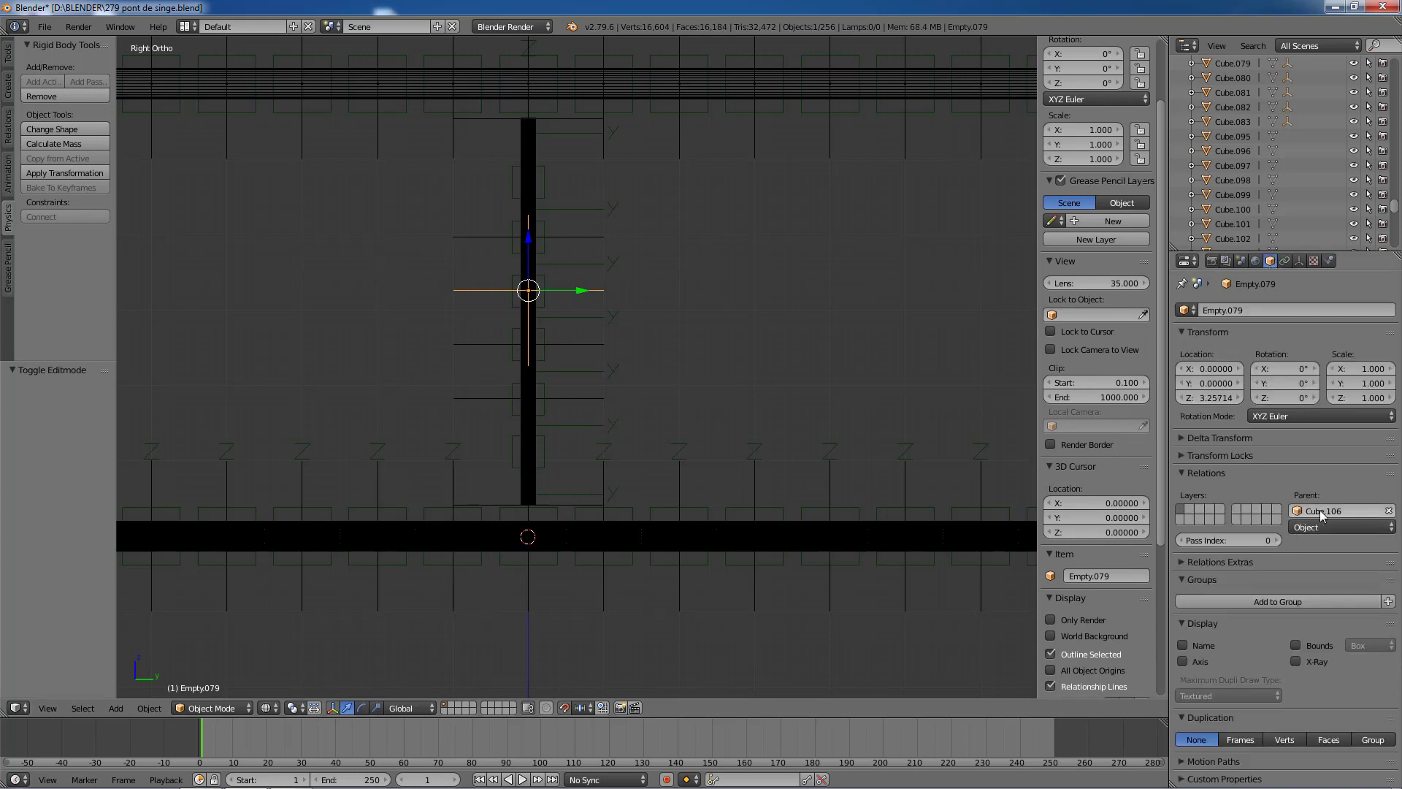
pyautogui.rightClick(542, 305)
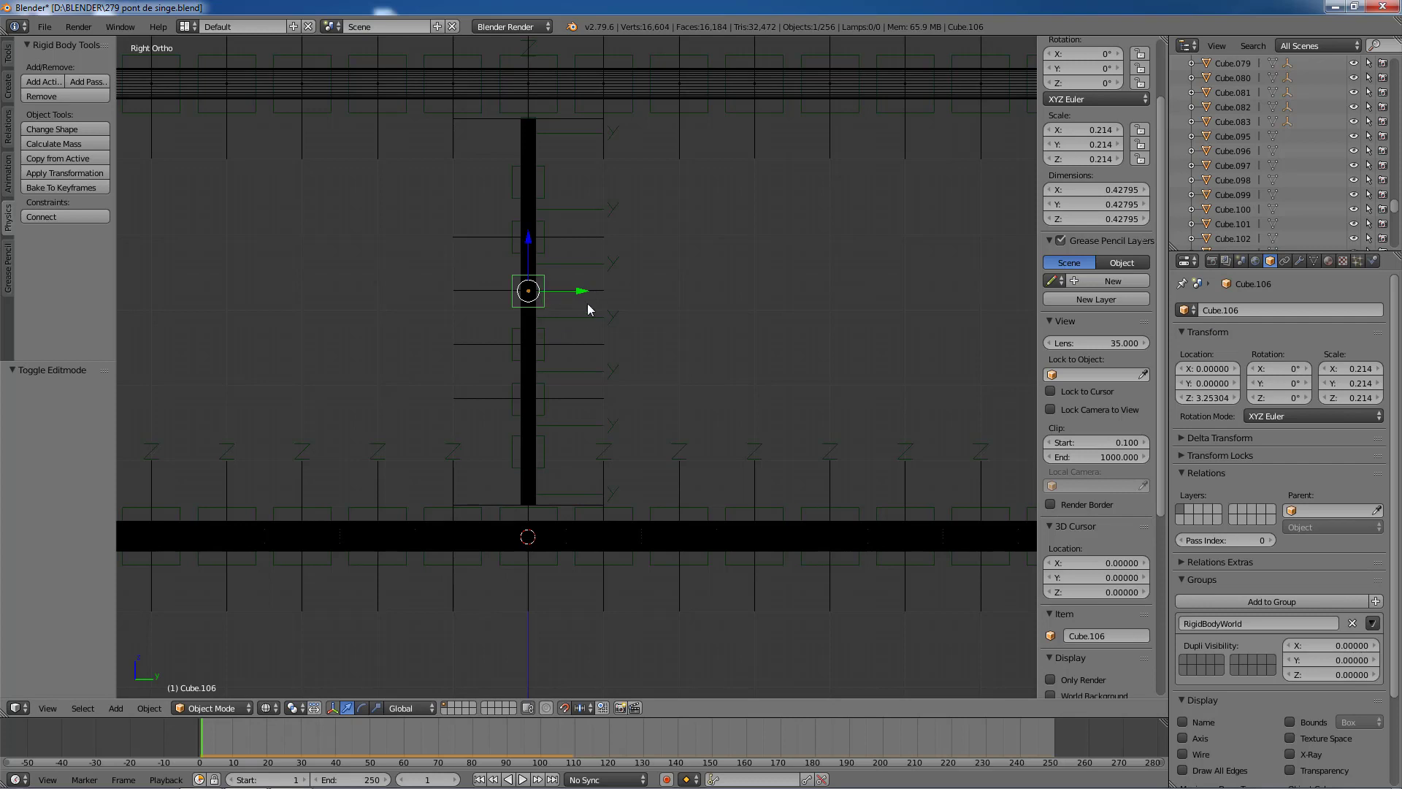
# Step: Show the bridge in solid shading and hide the central cubes of the front and rear upper and lower ropes
pyautogui.scroll(-2, 729, 314)
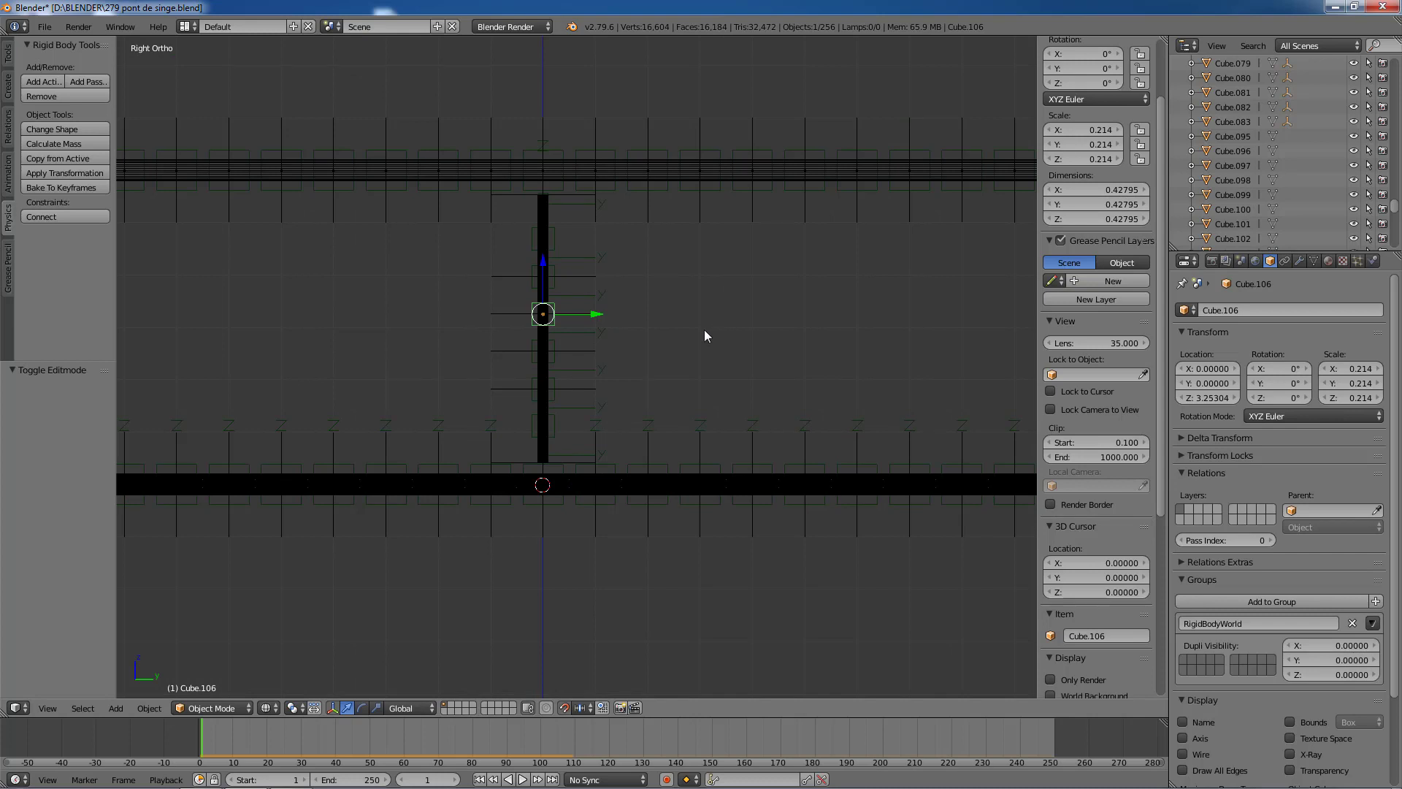
pyautogui.press('z')
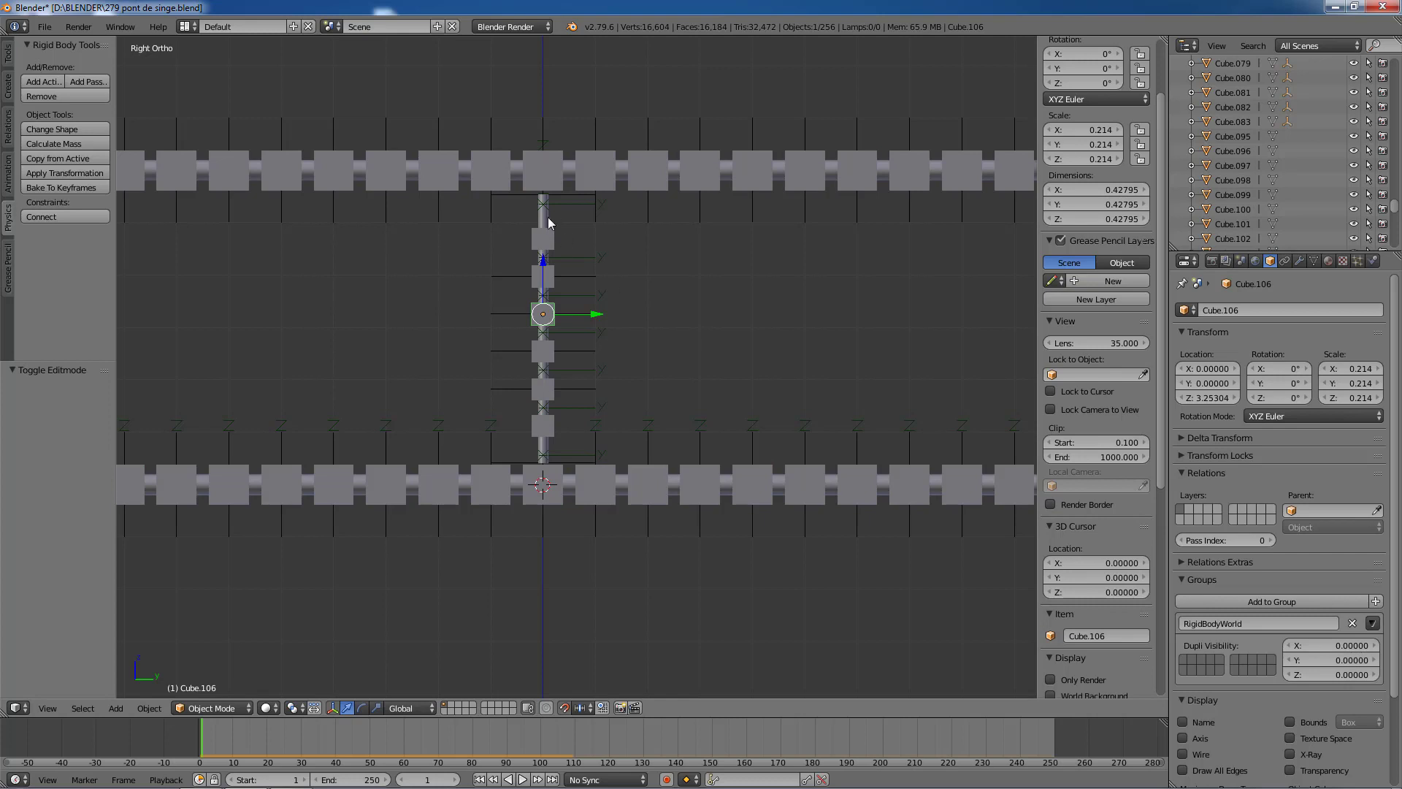
pyautogui.rightClick(556, 154)
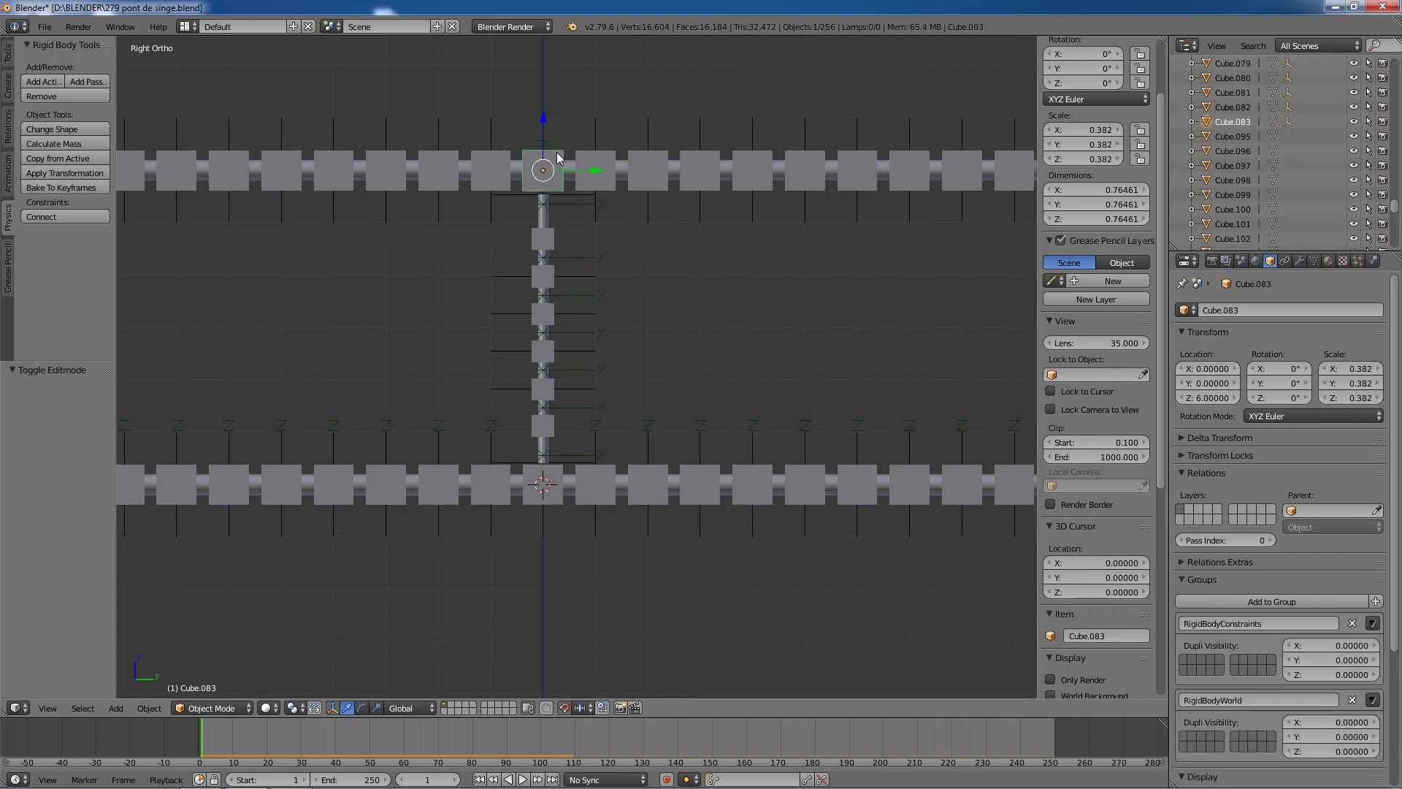
pyautogui.keyDown('shift'); pyautogui.rightClick(557, 502); pyautogui.keyUp('shift')
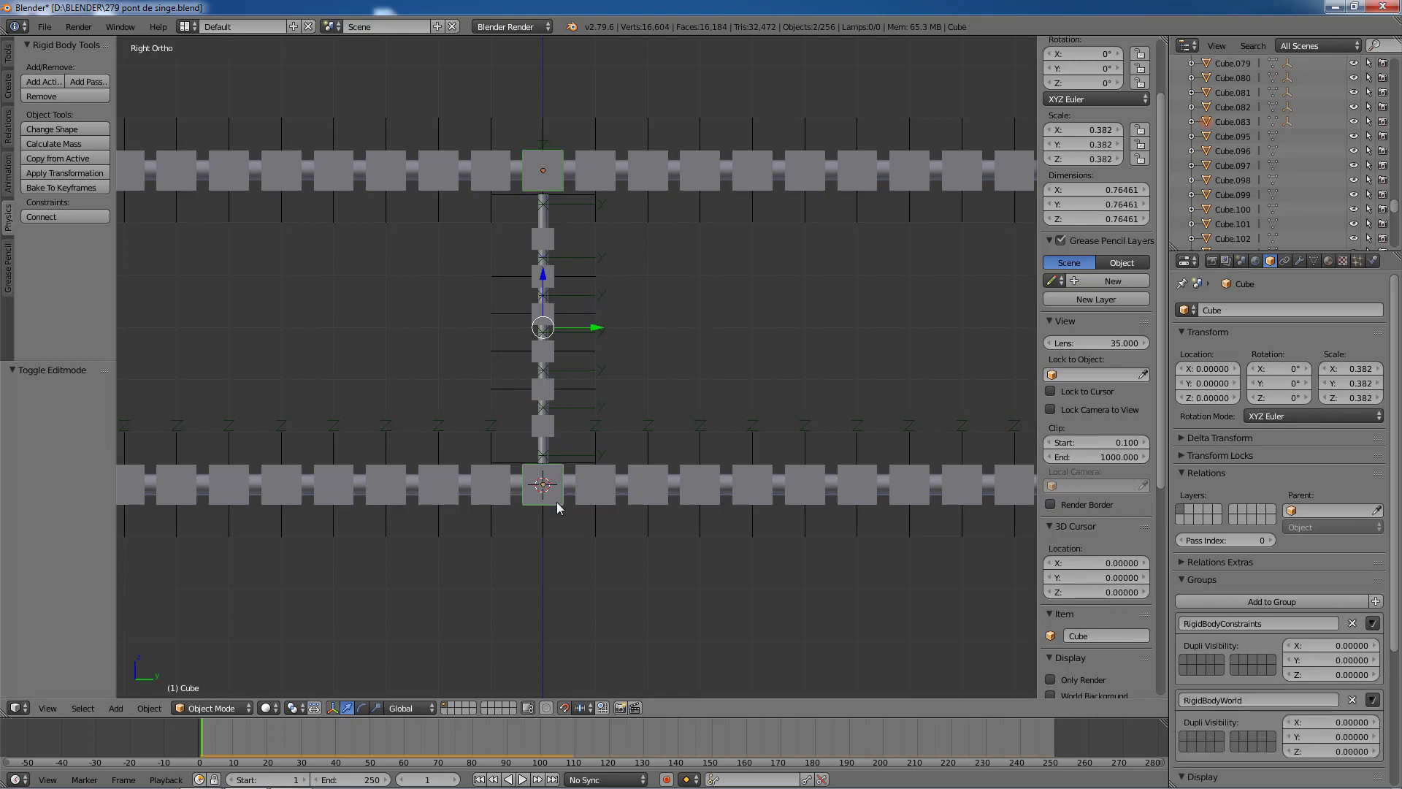
pyautogui.press('h')
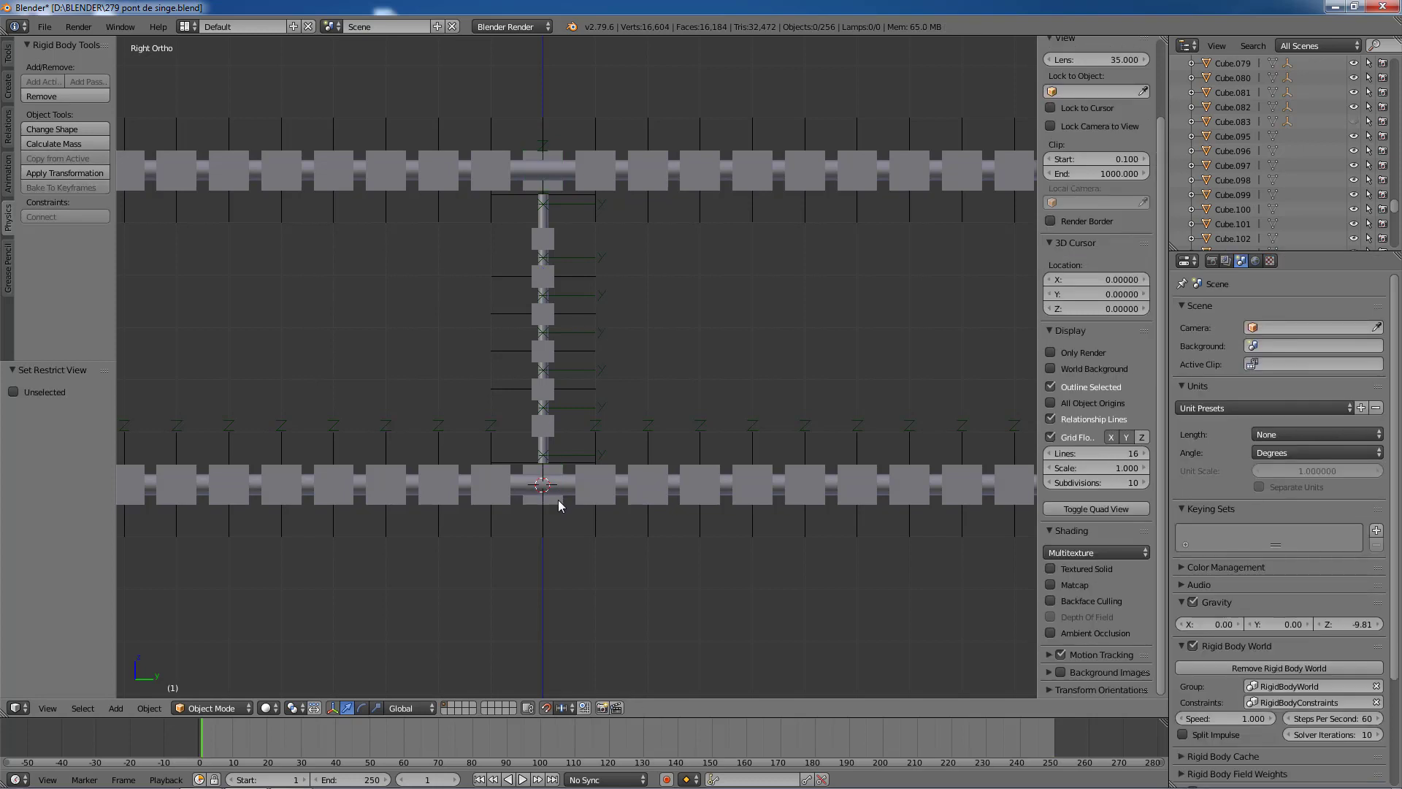
pyautogui.rightClick(558, 500)
pyautogui.keyDown('shift'); pyautogui.rightClick(558, 157); pyautogui.keyUp('shift')
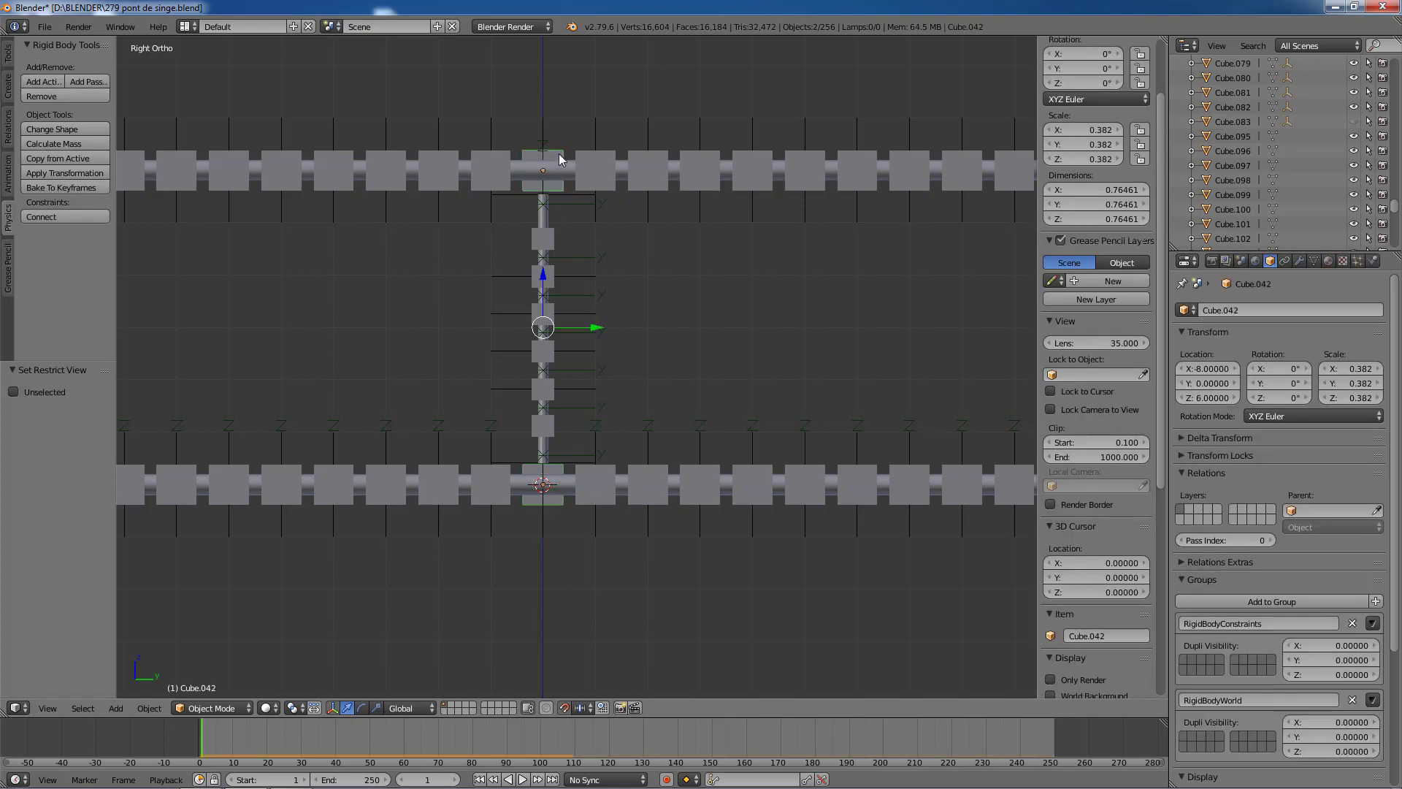
pyautogui.press('h')
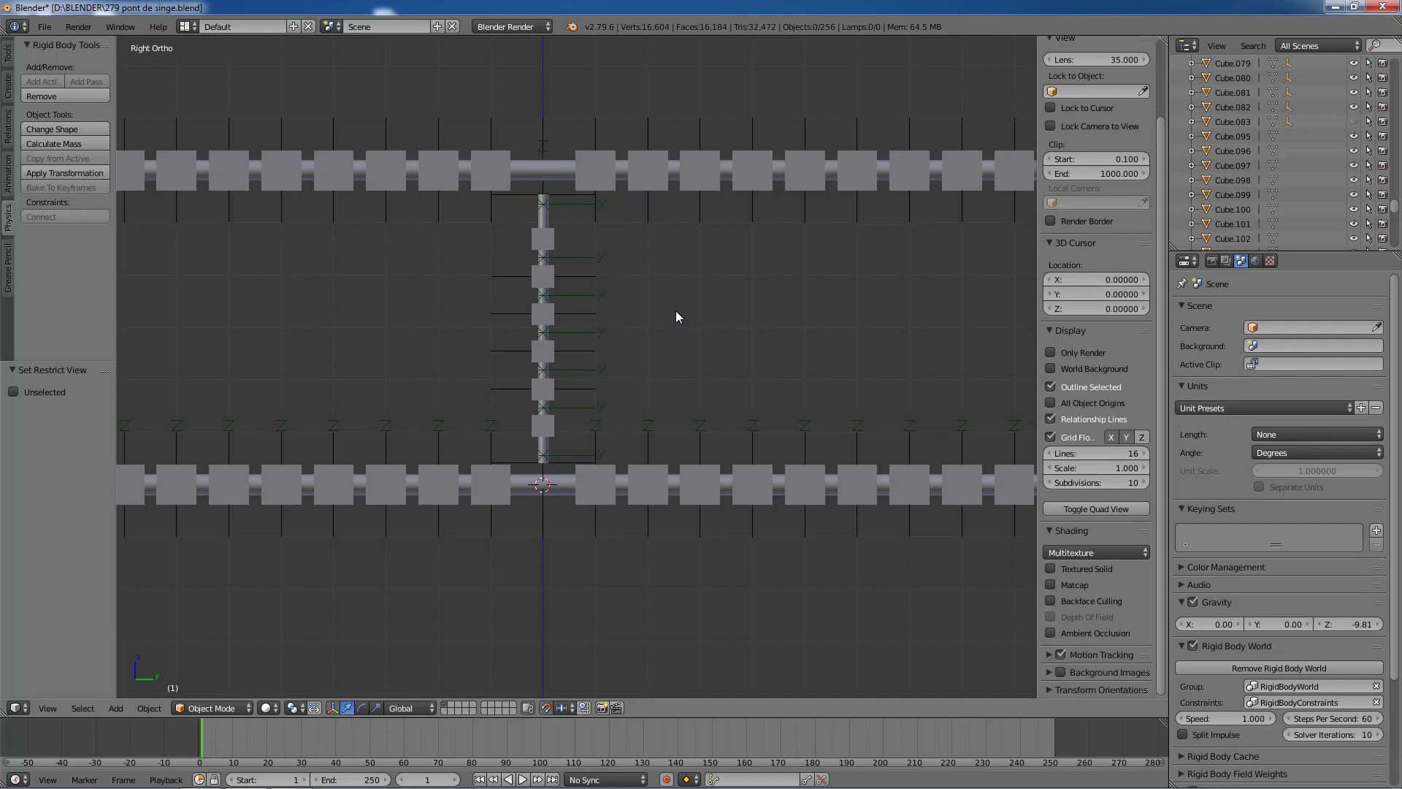
pyautogui.moveTo(676, 309); pyautogui.dragTo(663, 337, button='middle')
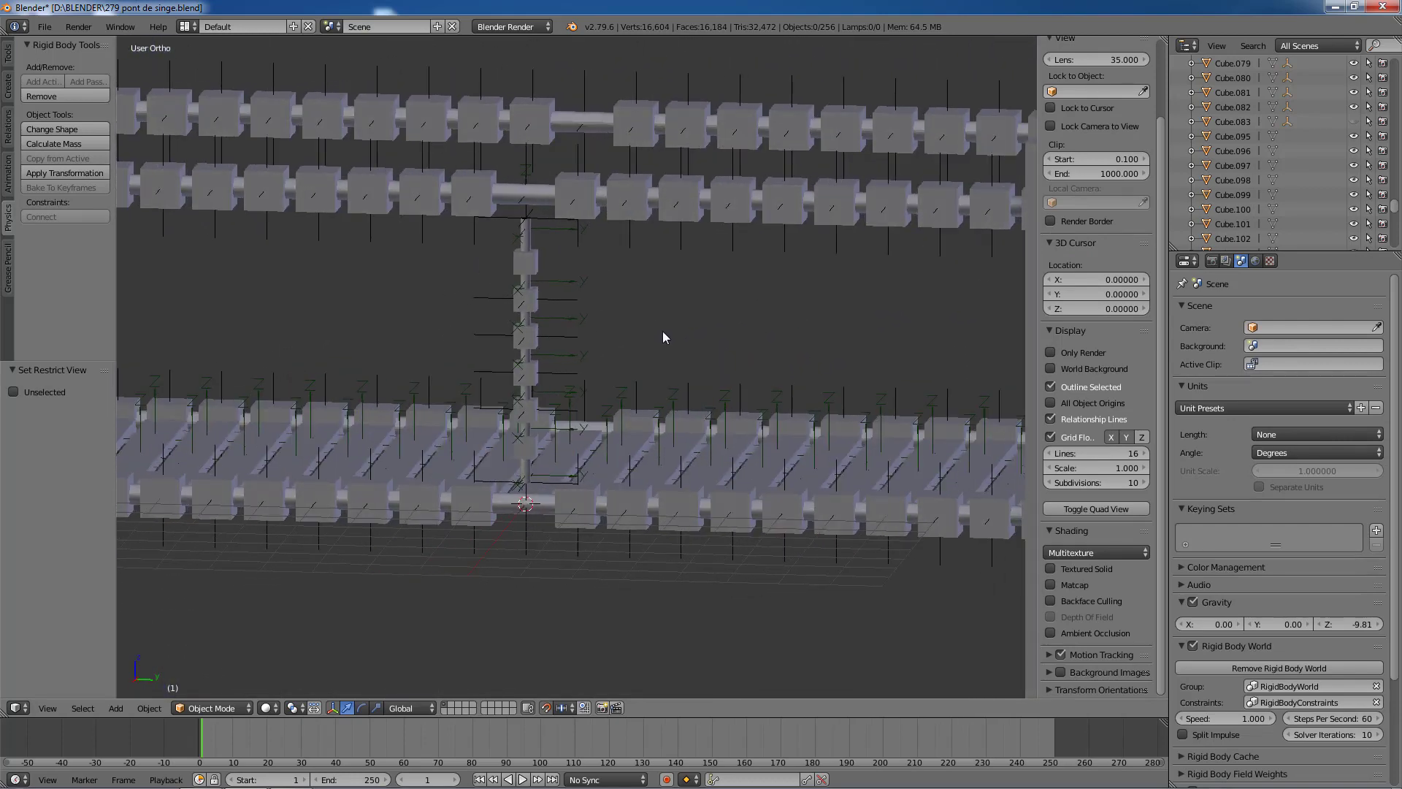
pyautogui.press('KP_3')
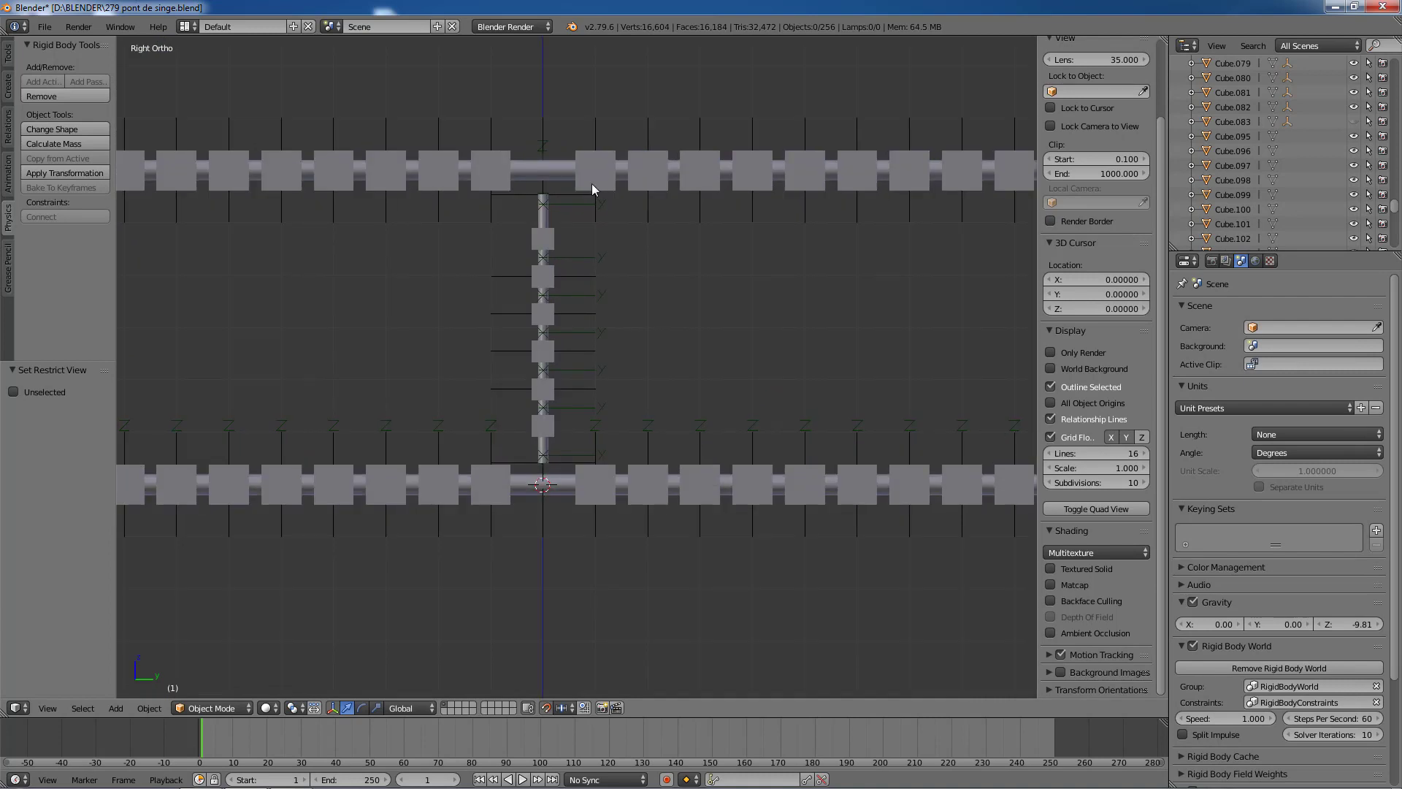
pyautogui.rightClick(565, 194)
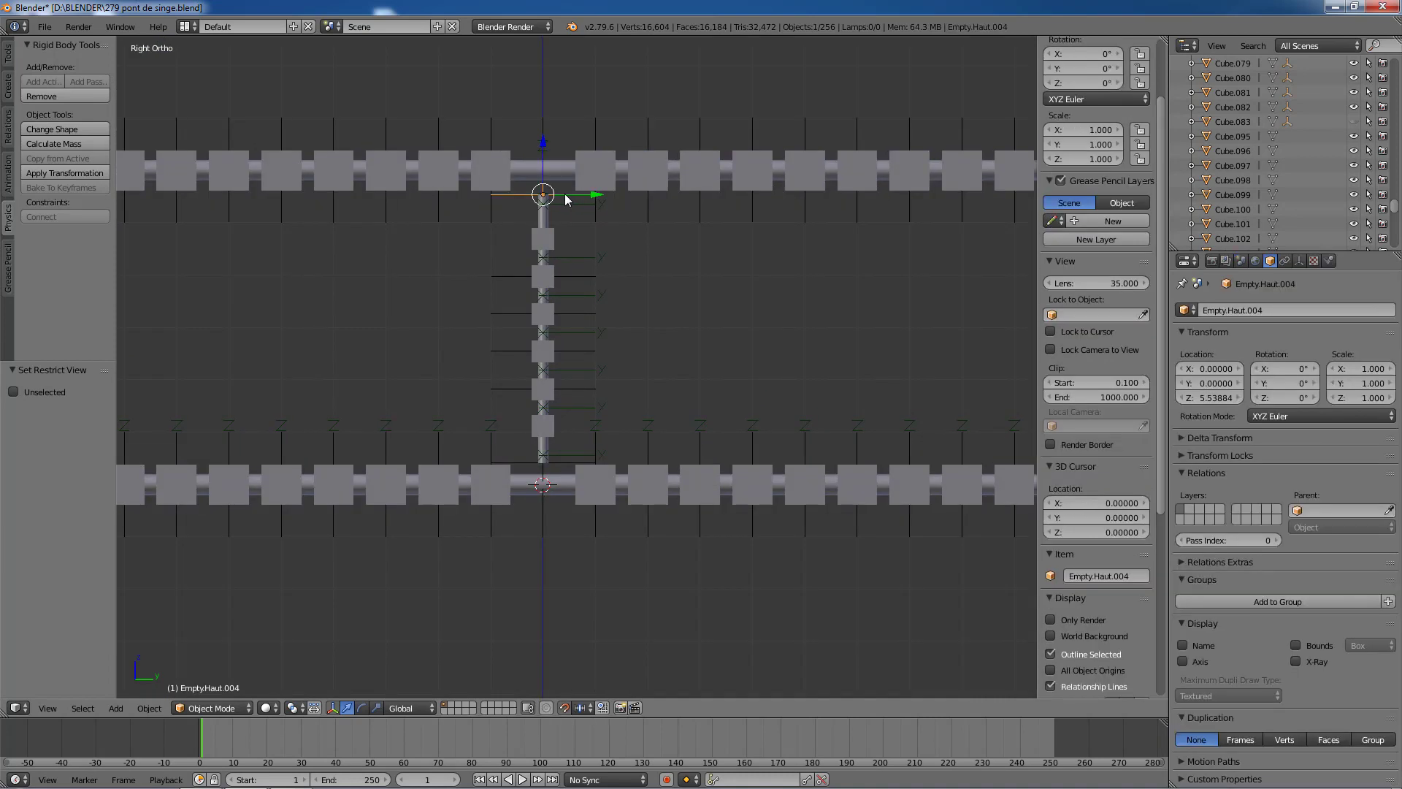
pyautogui.press('g')
pyautogui.press('z')
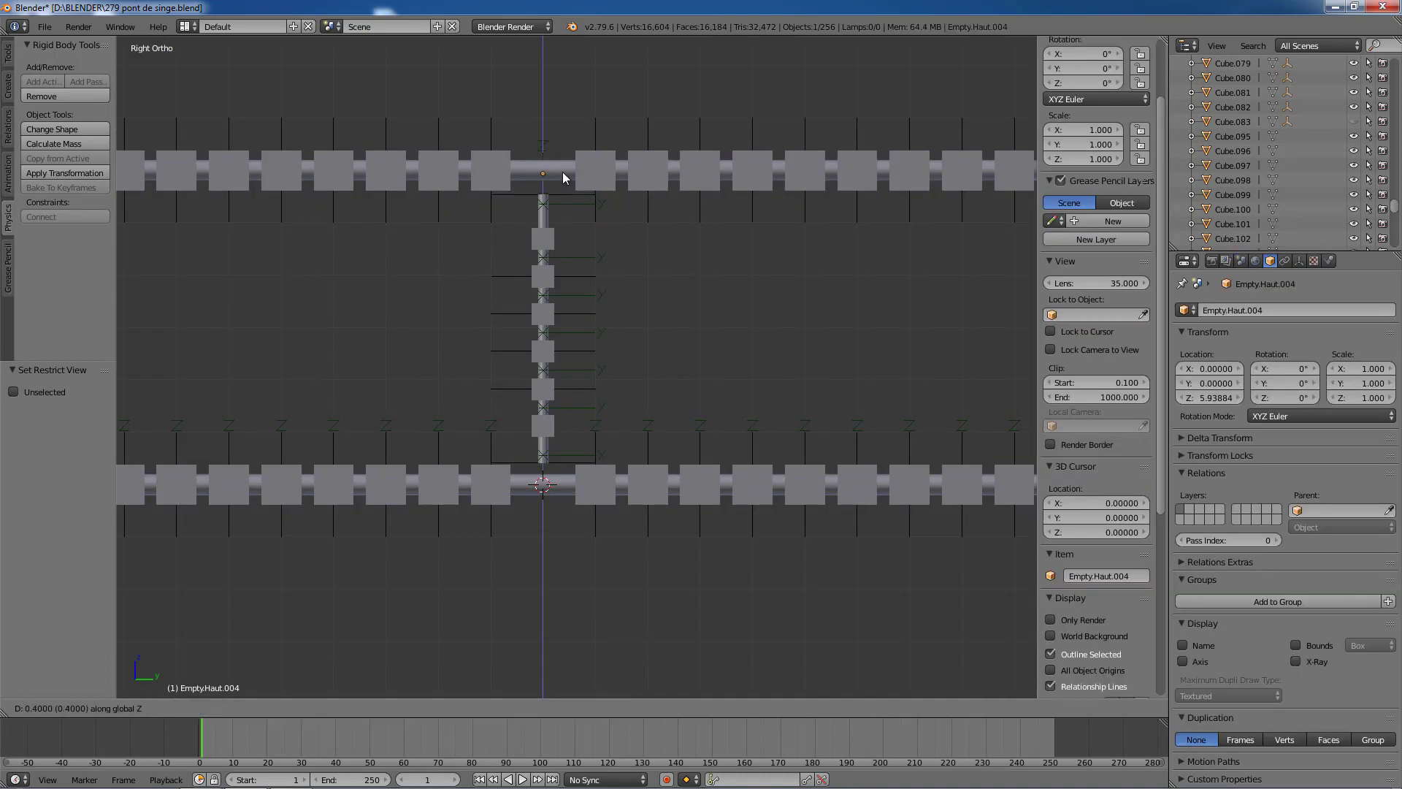
pyautogui.rightClick(562, 142)
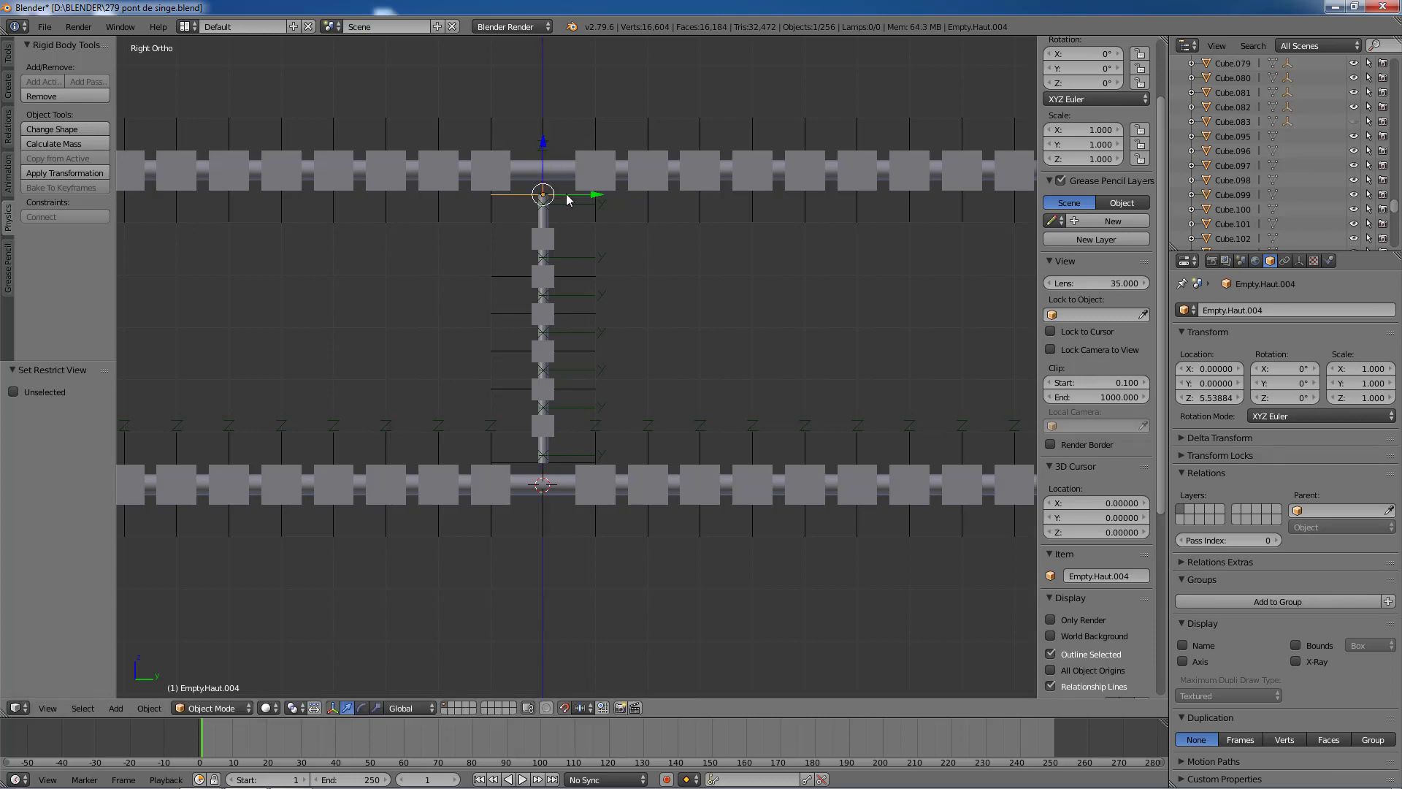
pyautogui.moveTo(618, 226); pyautogui.dragTo(567, 224, button='middle')
pyautogui.press('KP_3')
pyautogui.press('g')
pyautogui.press('z')
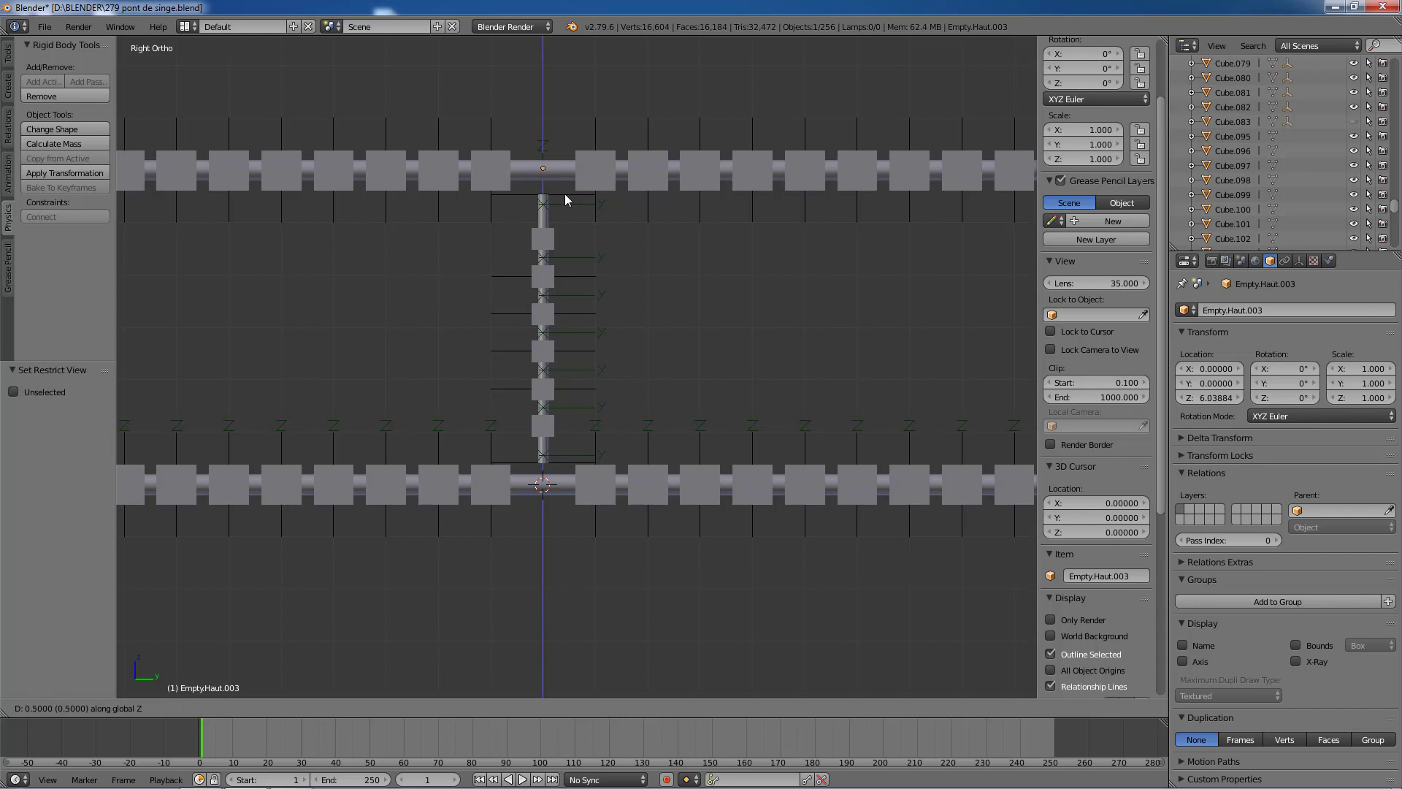
pyautogui.press('Escape')
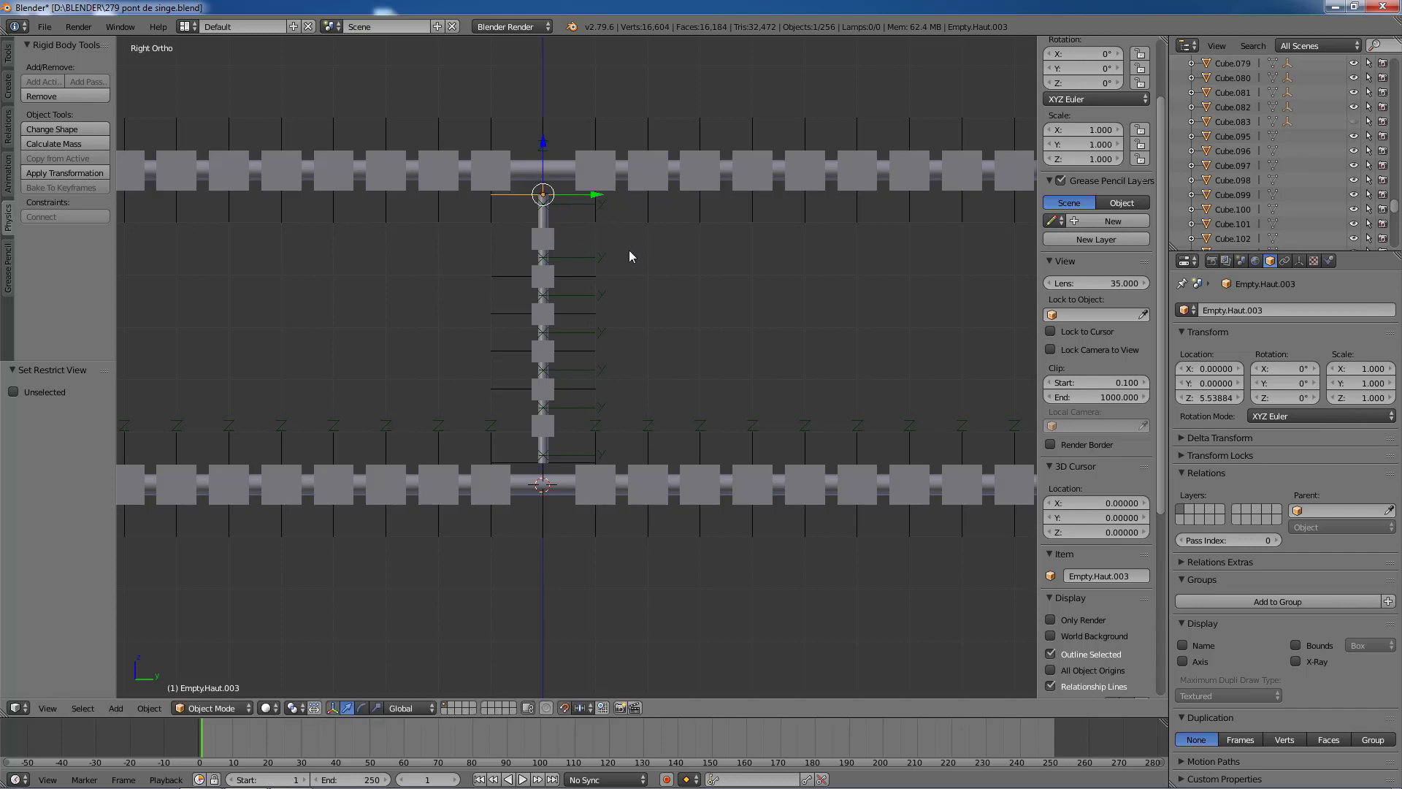
# Step: Move Empty-bas at the vertical rope's lower end down about 0.43 along Z onto the lower rope
pyautogui.moveTo(629, 250)
pyautogui.mouseDown(button='middle')
pyautogui.moveTo(666, 299)
pyautogui.moveTo(672, 288)
pyautogui.moveTo(633, 258)
pyautogui.moveTo(612, 264)
pyautogui.mouseUp(button='middle')
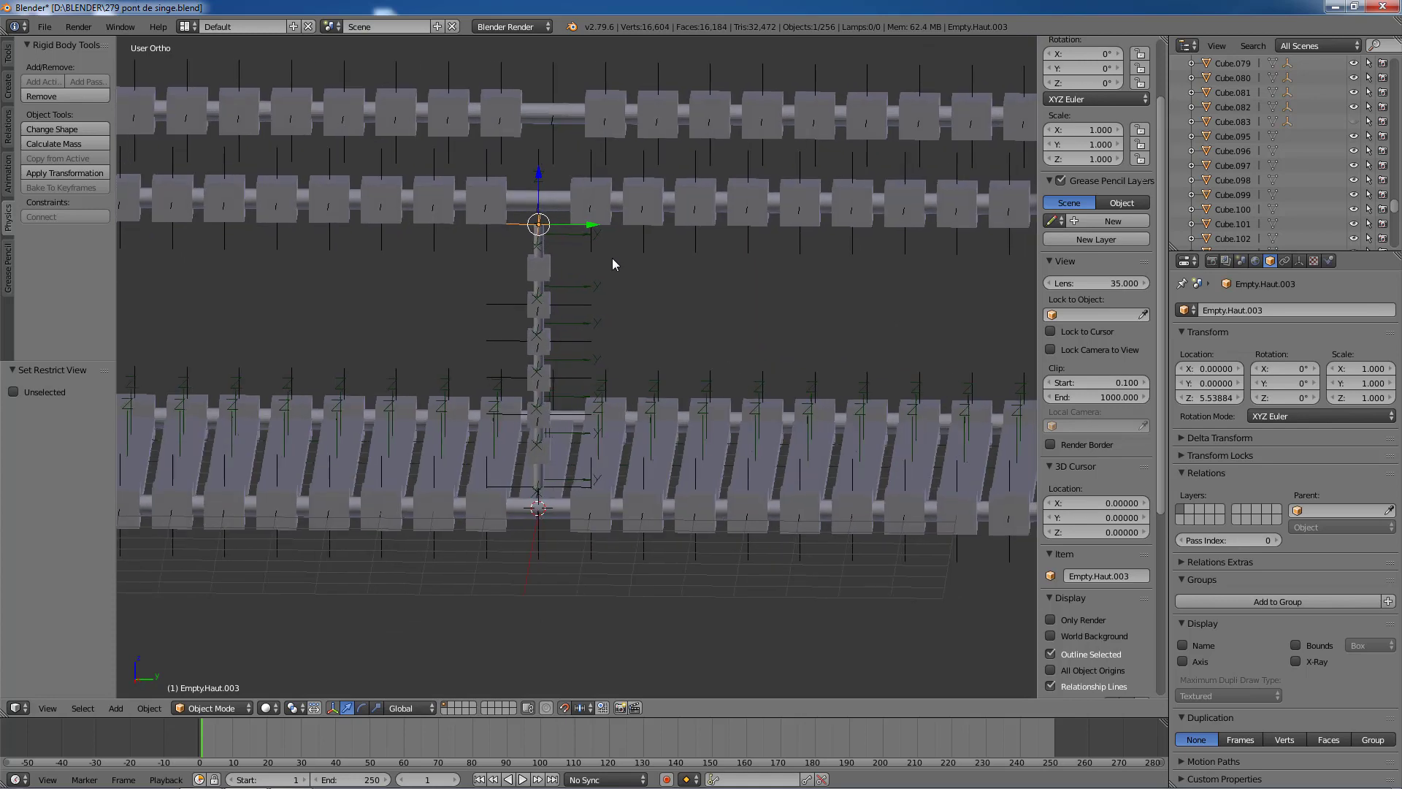
pyautogui.rightClick(557, 494)
pyautogui.press('g')
pyautogui.press('z')
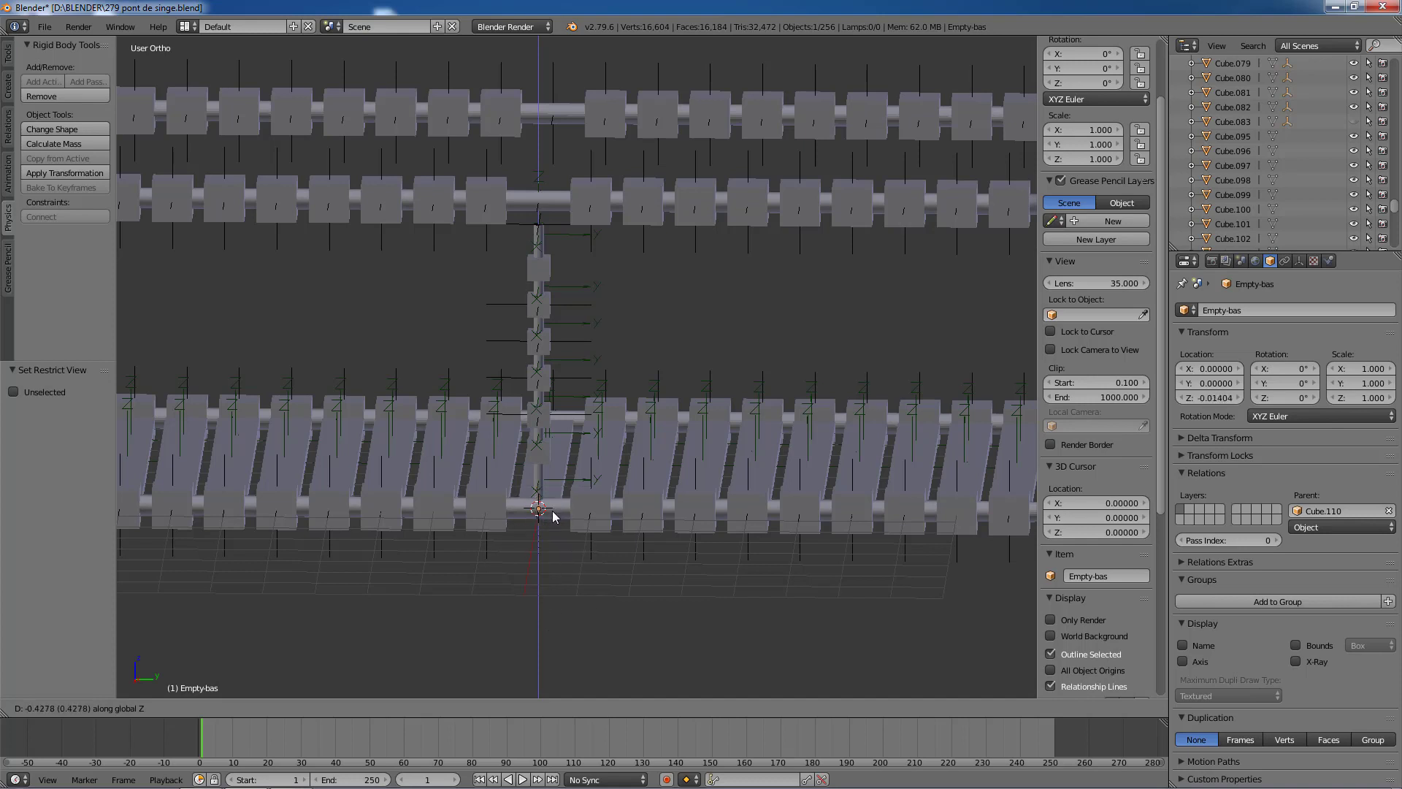
pyautogui.click(553, 512)
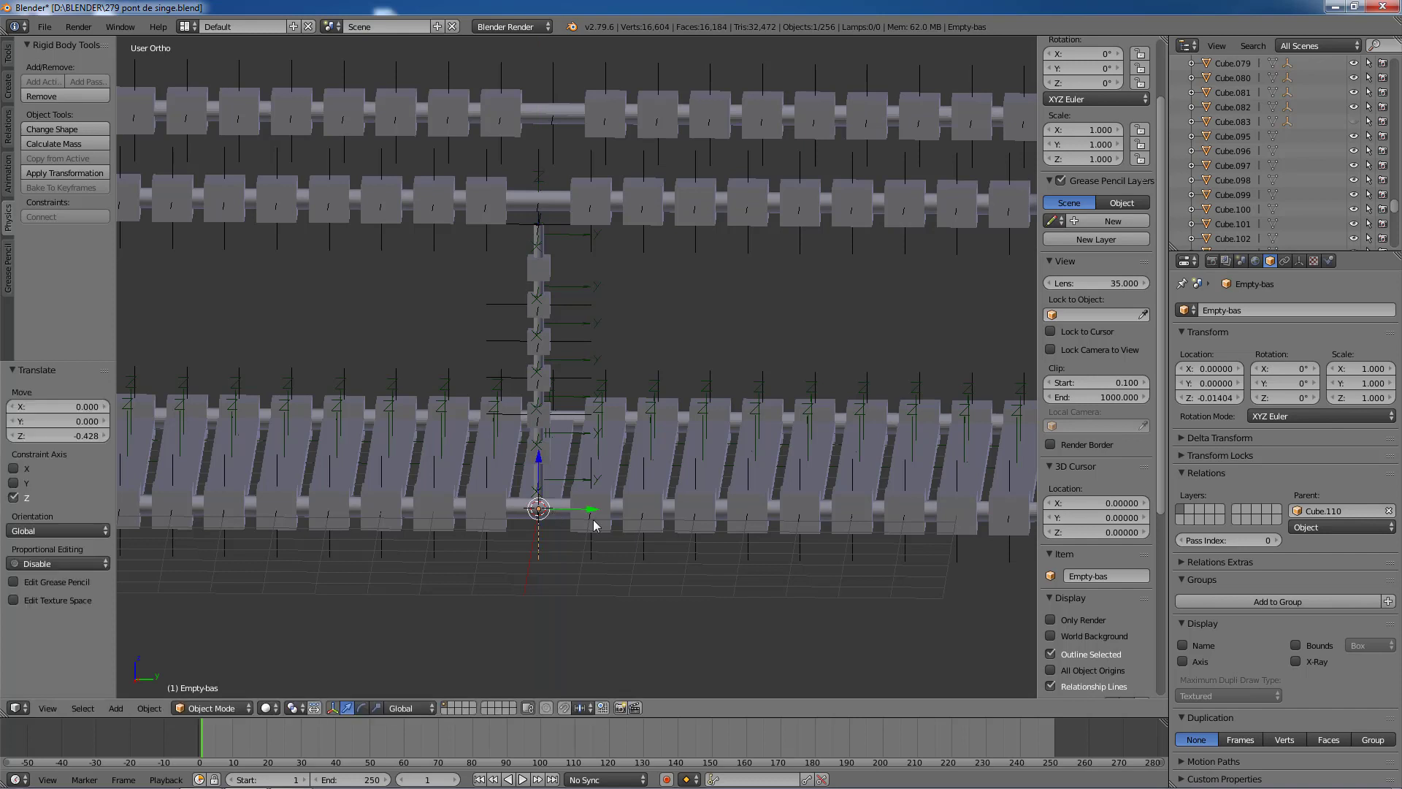
# Step: Play the rigid body simulation of the whole bridge up to about frame 67, stop it and return to the first frame
pyautogui.scroll(-4, 556, 514)
pyautogui.moveTo(582, 518); pyautogui.dragTo(577, 429, button='middle')
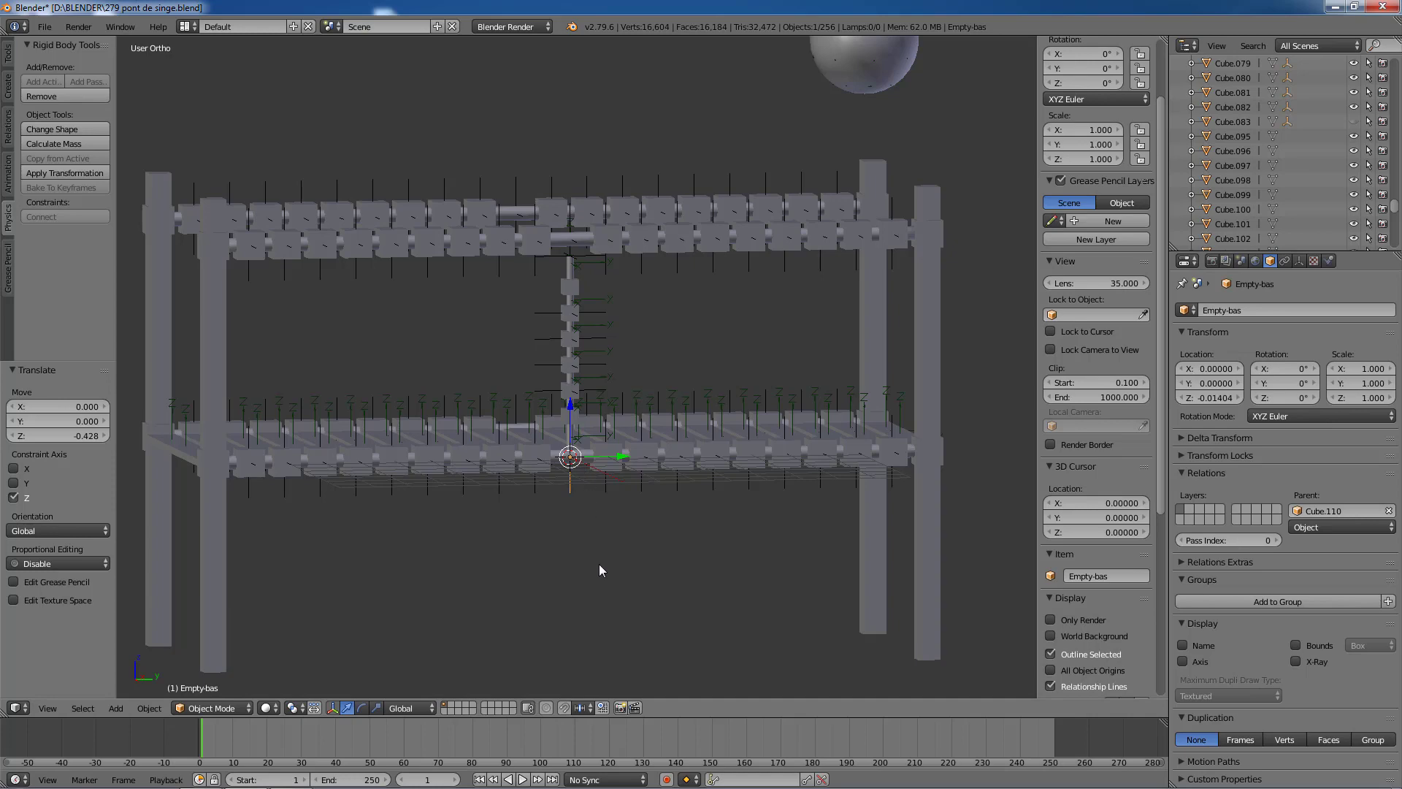
pyautogui.click(522, 779)
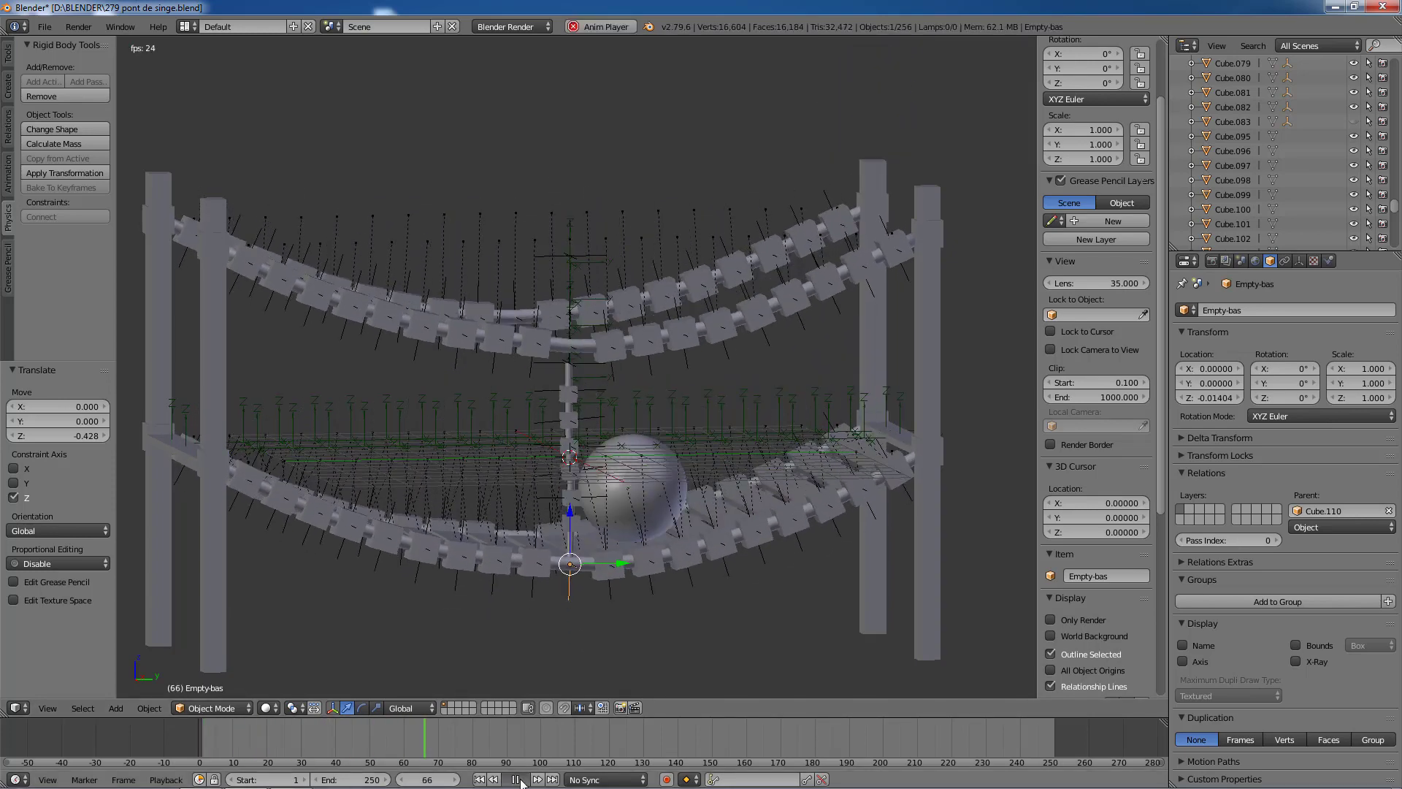
pyautogui.click(518, 779)
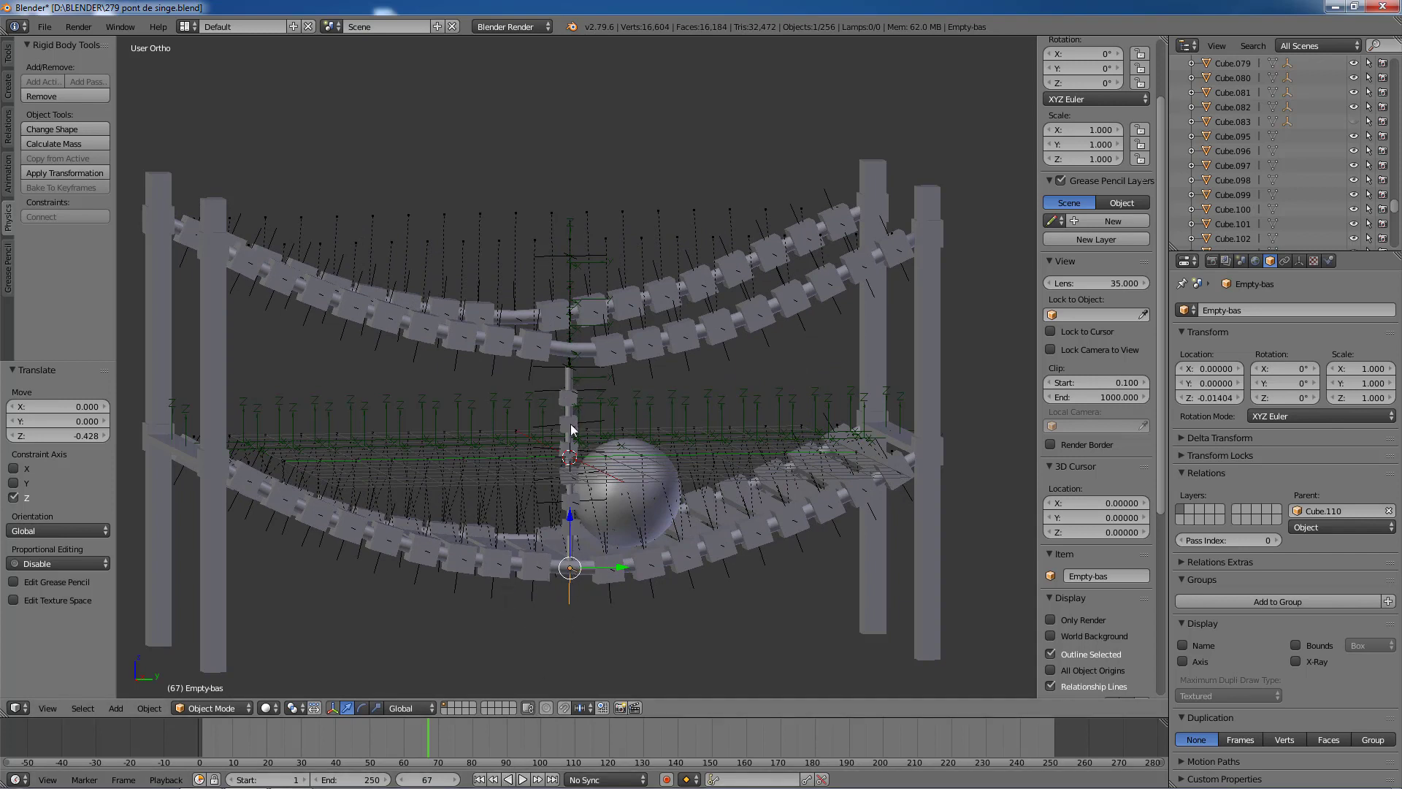
pyautogui.click(479, 779)
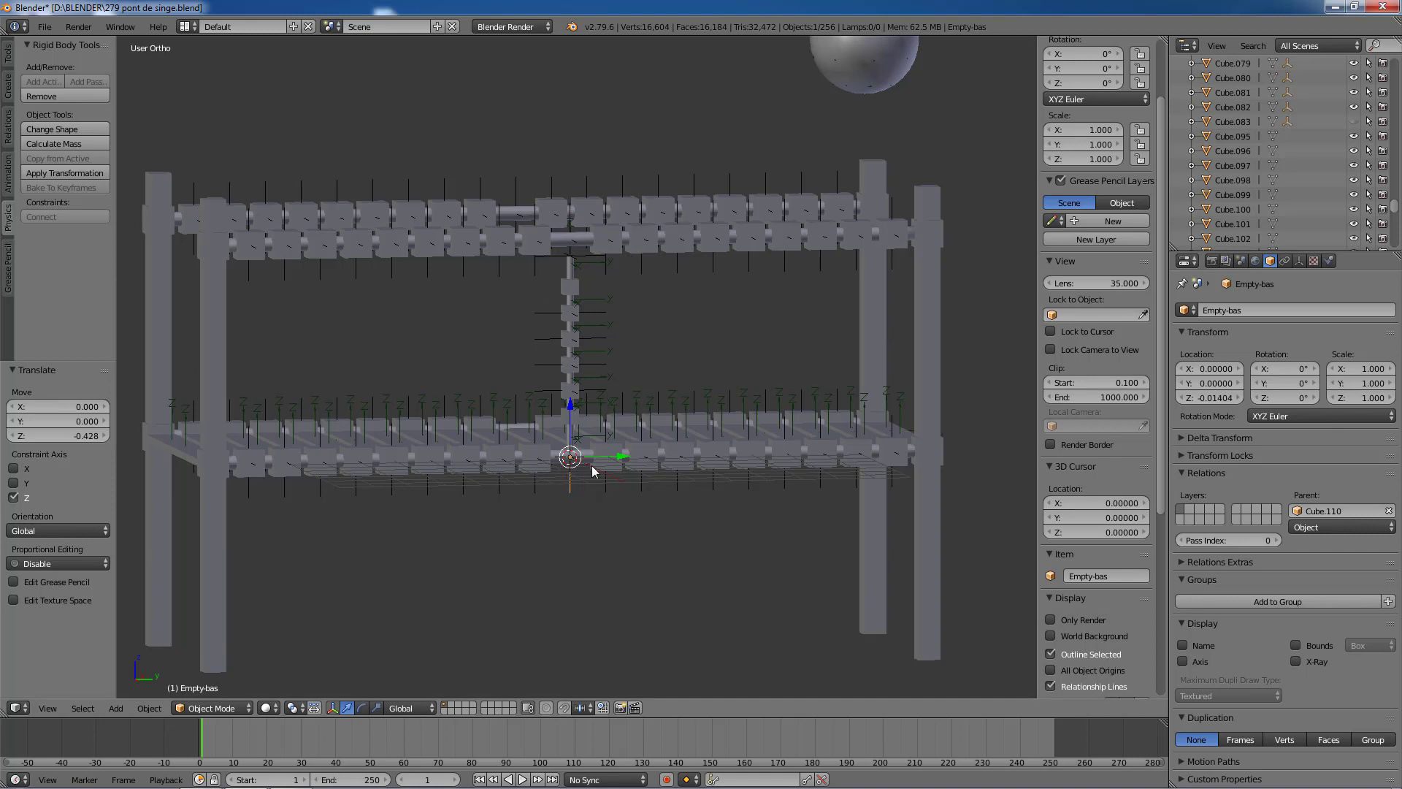
pyautogui.click(571, 259)
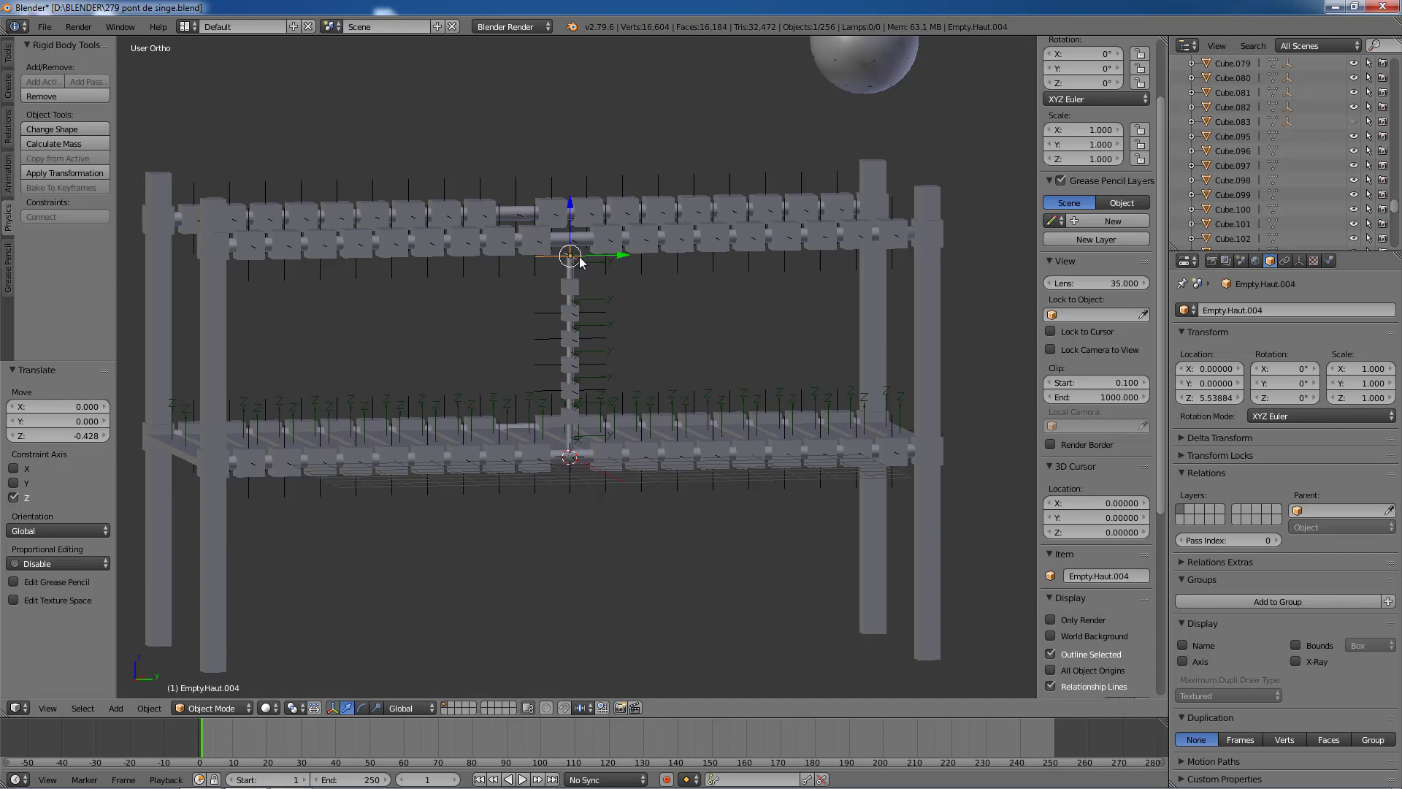
pyautogui.press('KP_3')
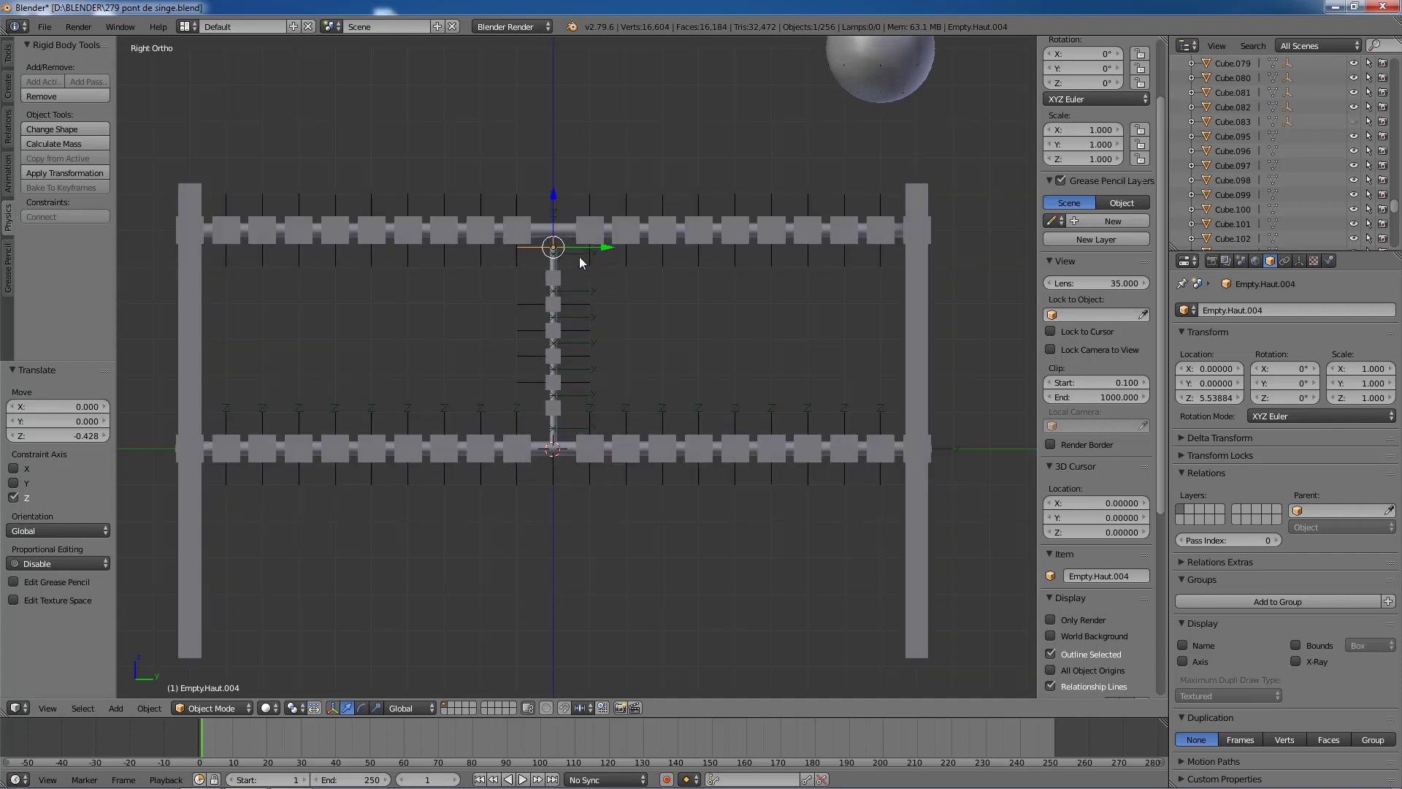
pyautogui.press('g')
pyautogui.press('z')
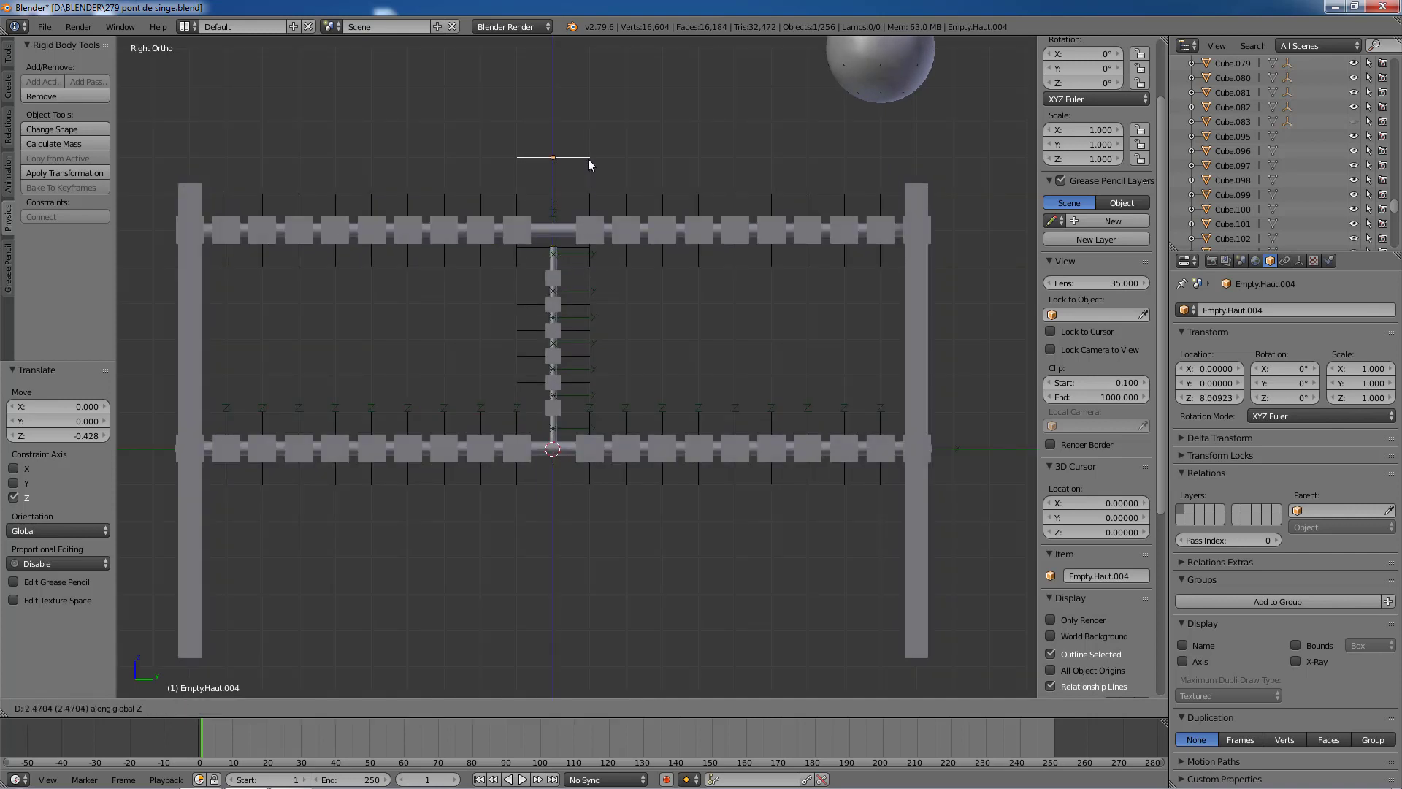
pyautogui.press('Escape')
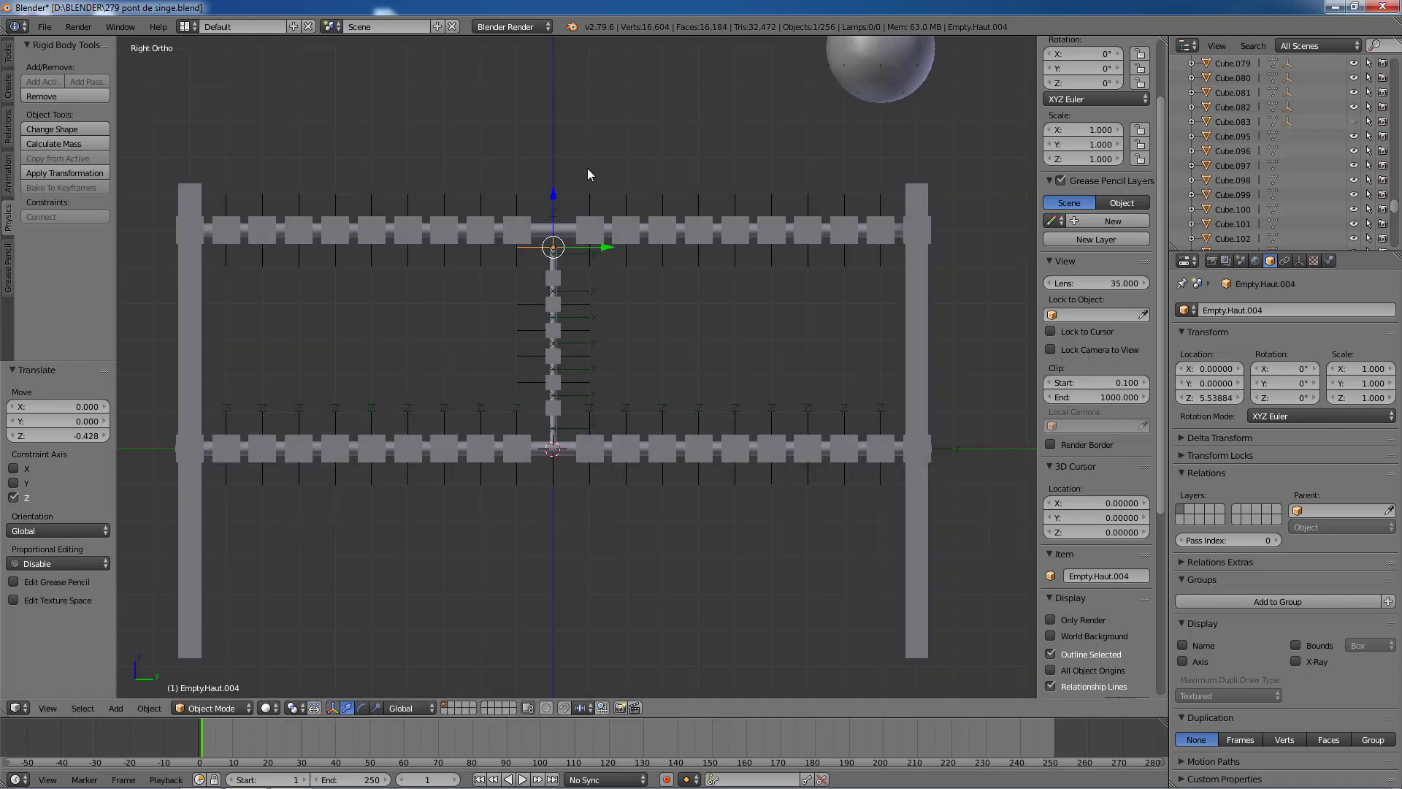
# Step: Move Empty.Haut.001 at the vertical rope's upper end up about 0.12 along Z
pyautogui.scroll(5, 566, 249)
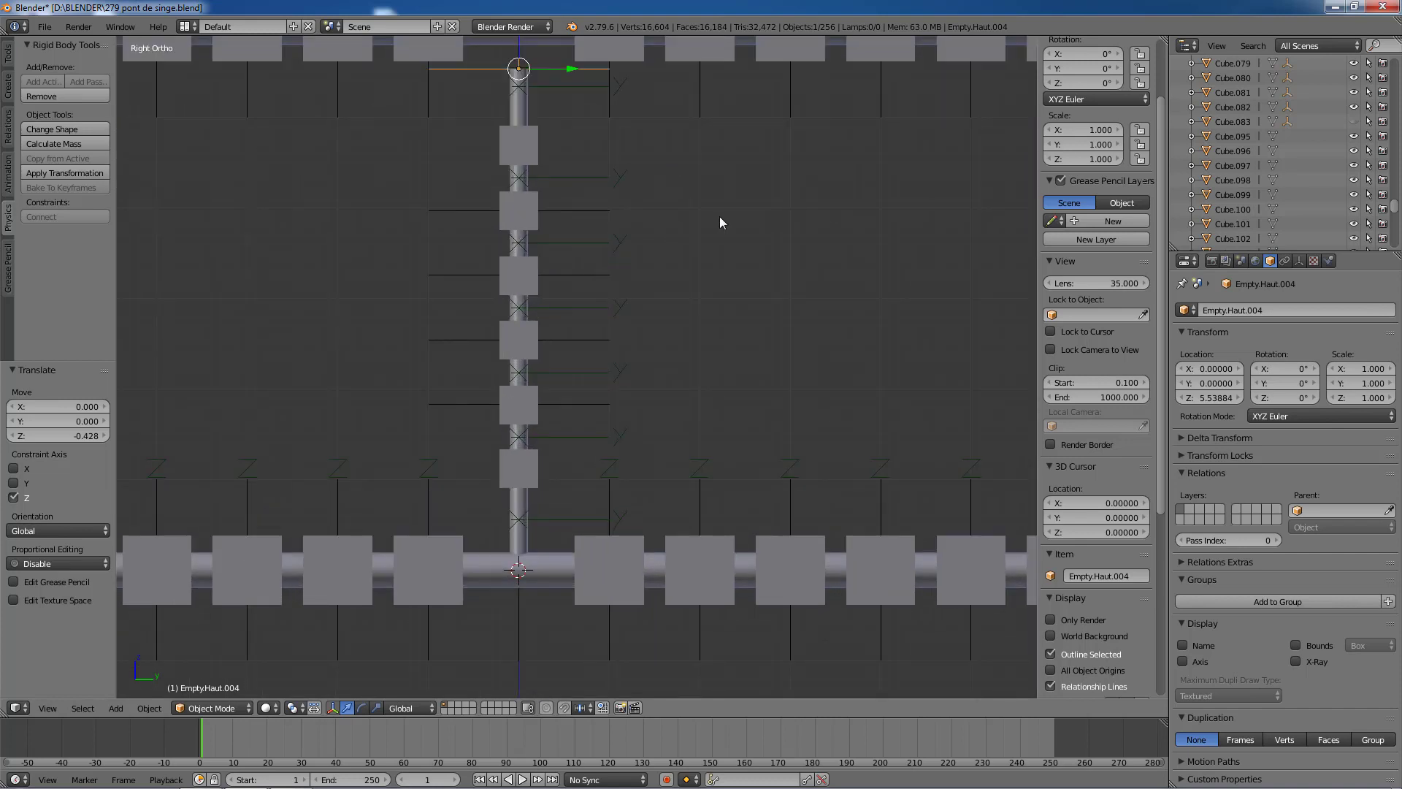
pyautogui.keyDown('shift'); pyautogui.moveTo(720, 221); pyautogui.dragTo(751, 470, button='middle'); pyautogui.keyUp('shift')
pyautogui.scroll(2, 681, 408)
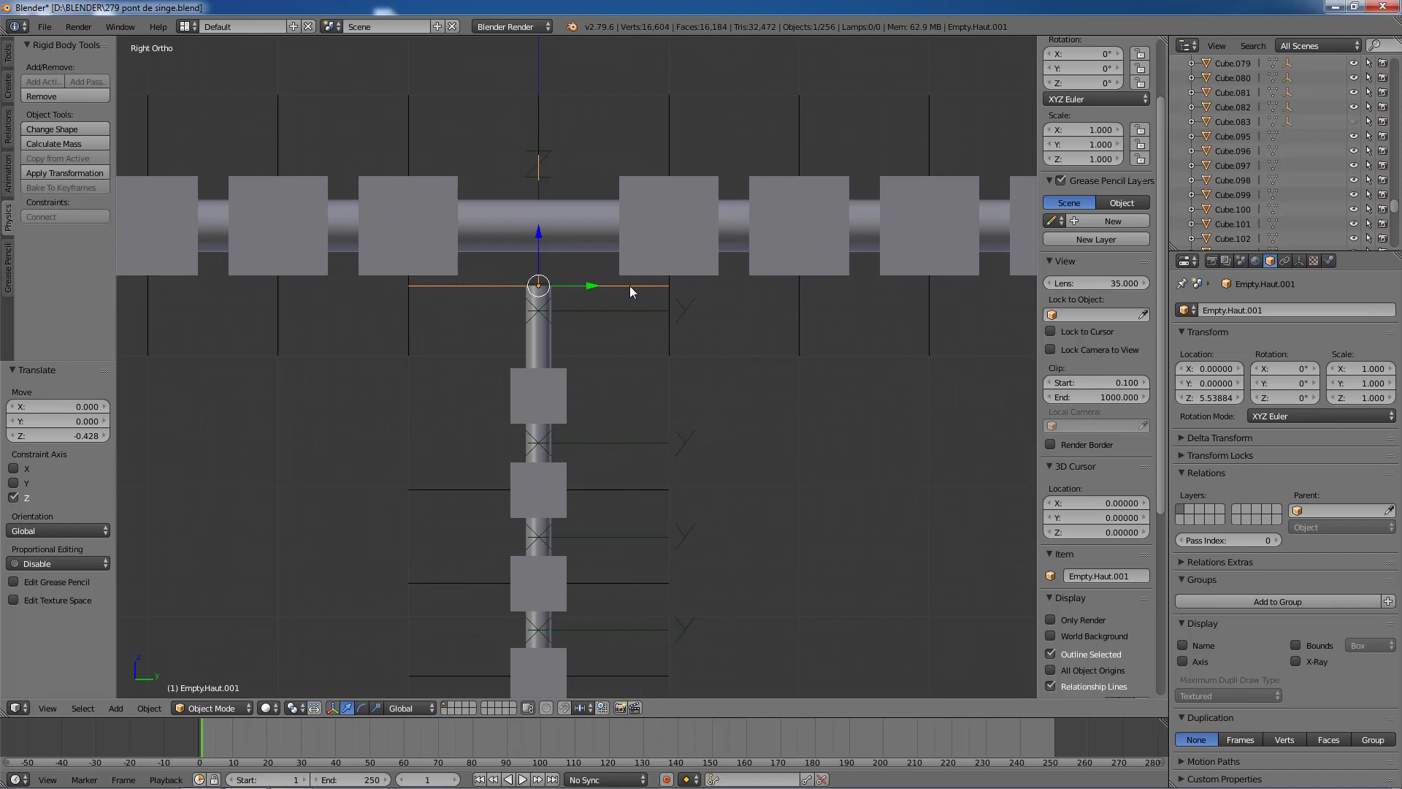
pyautogui.press('g')
pyautogui.press('z')
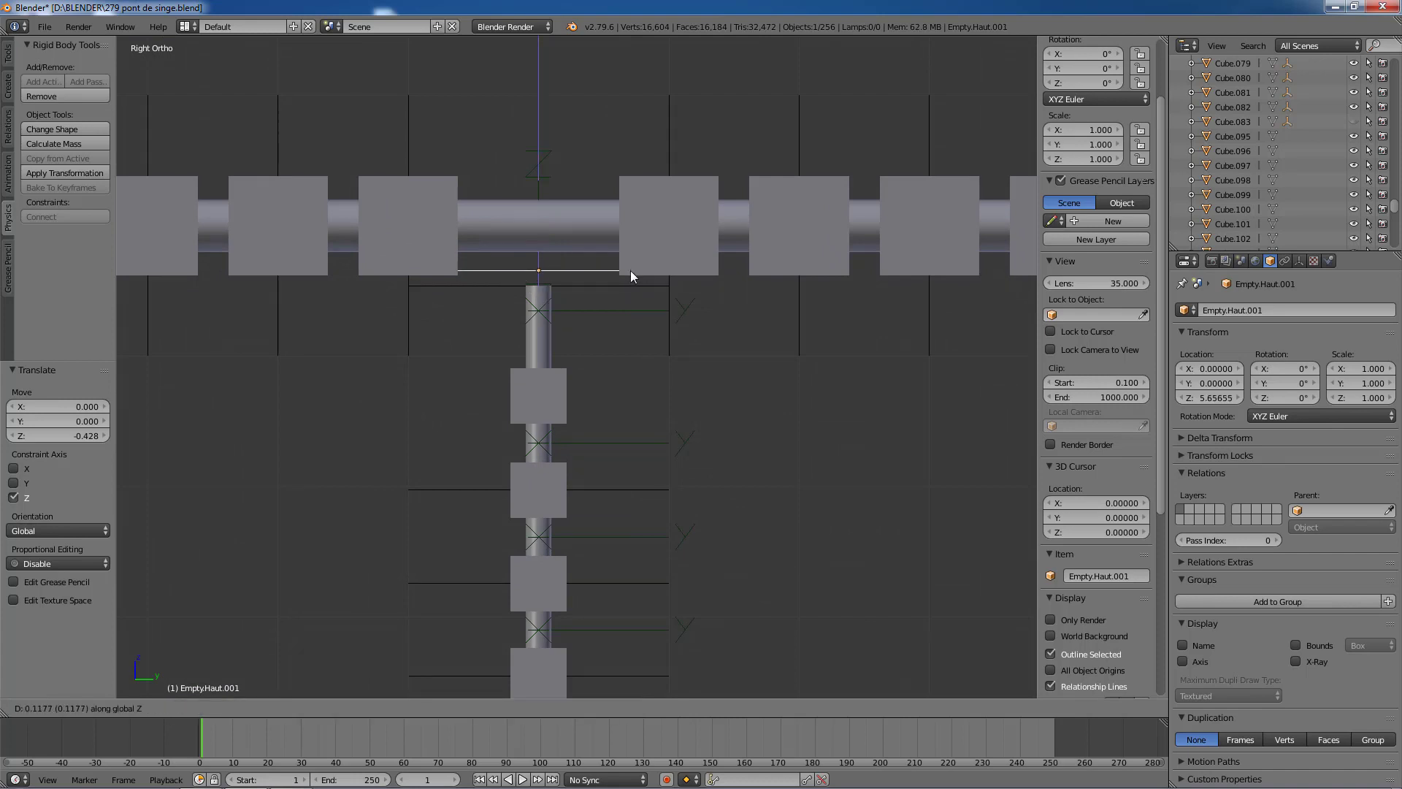
pyautogui.click(629, 271)
# Step: Move Empty.Haut.004 up about 0.08 and Empty.Haut.003 up about 0.19 along Z at the vertical rope's upper end
pyautogui.rightClick(628, 284)
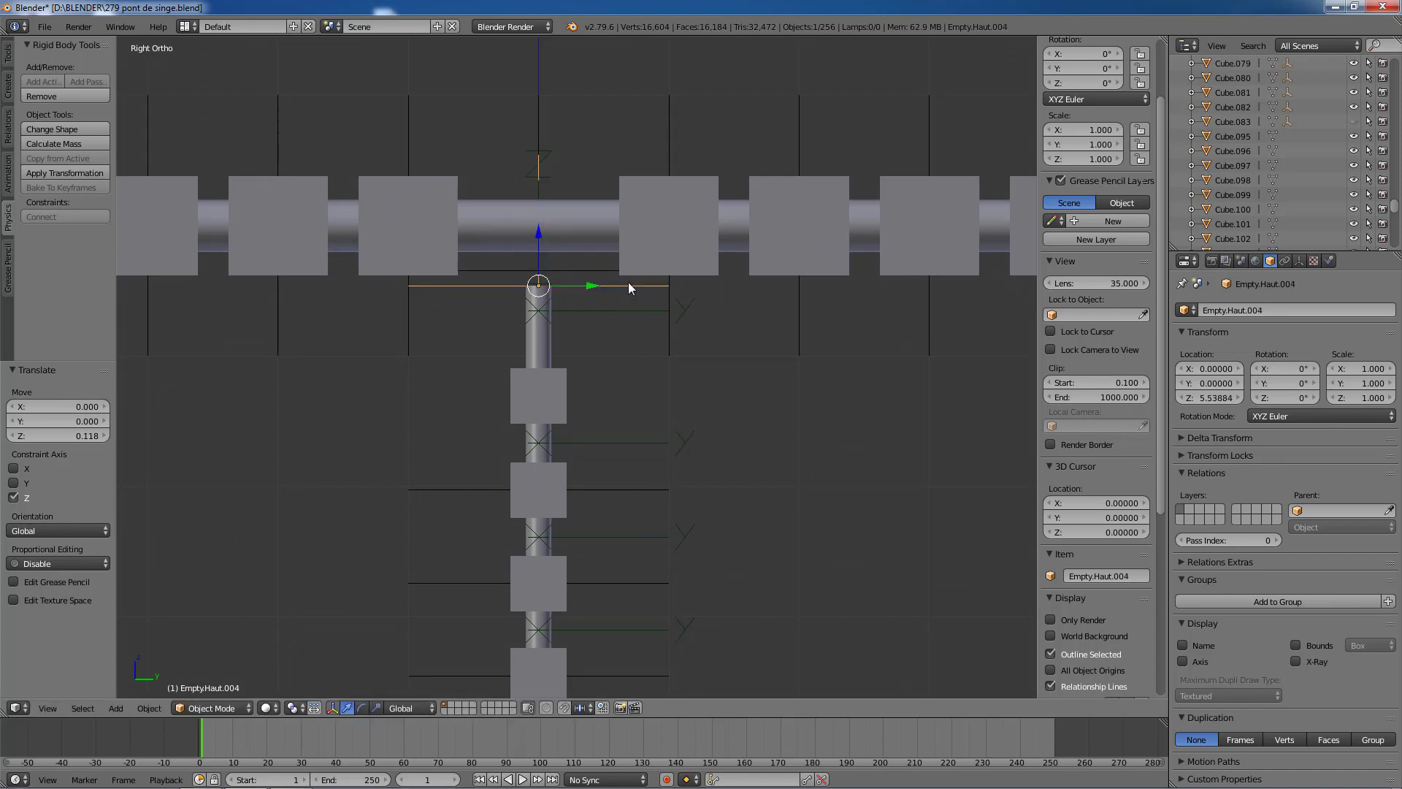
pyautogui.press('g')
pyautogui.press('z')
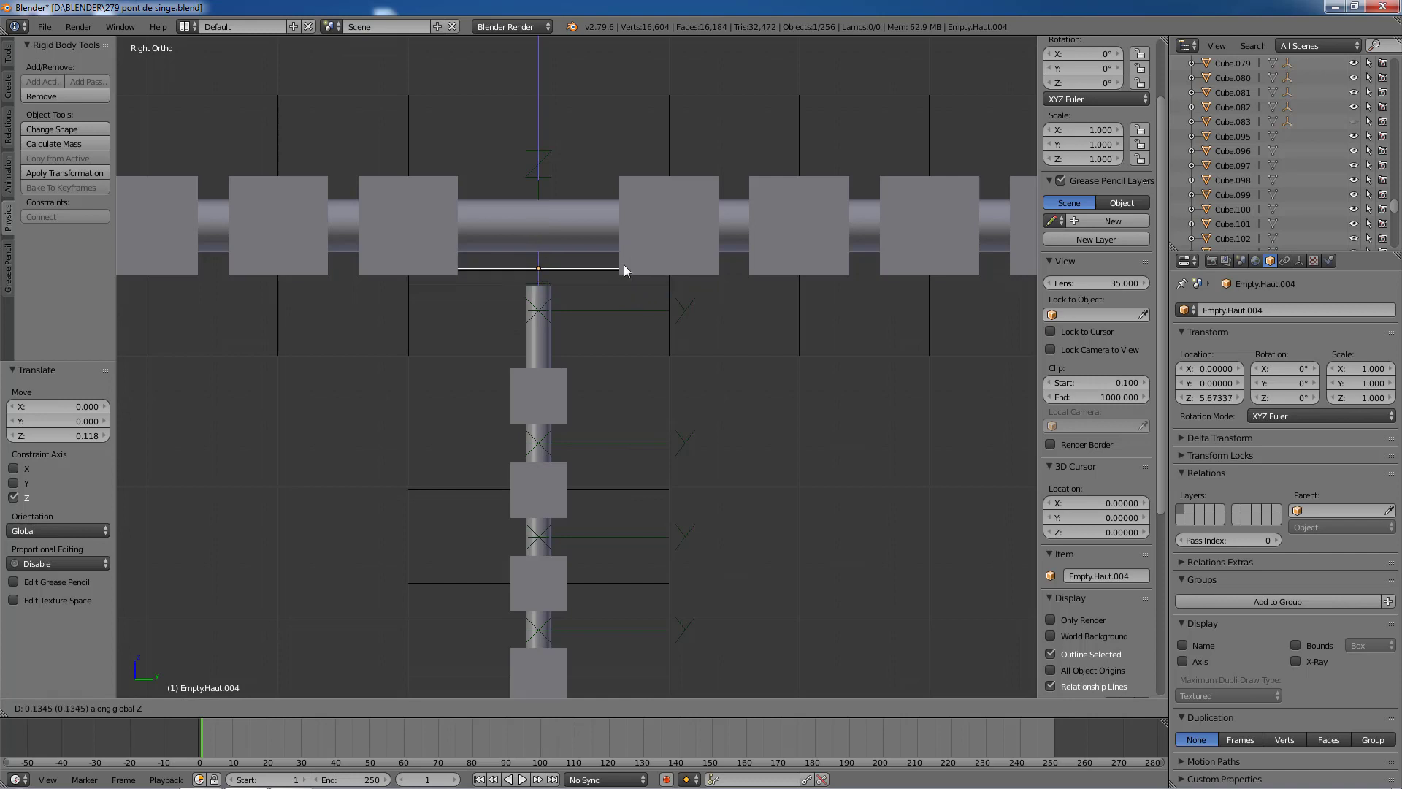
pyautogui.click(624, 270)
pyautogui.rightClick(628, 287)
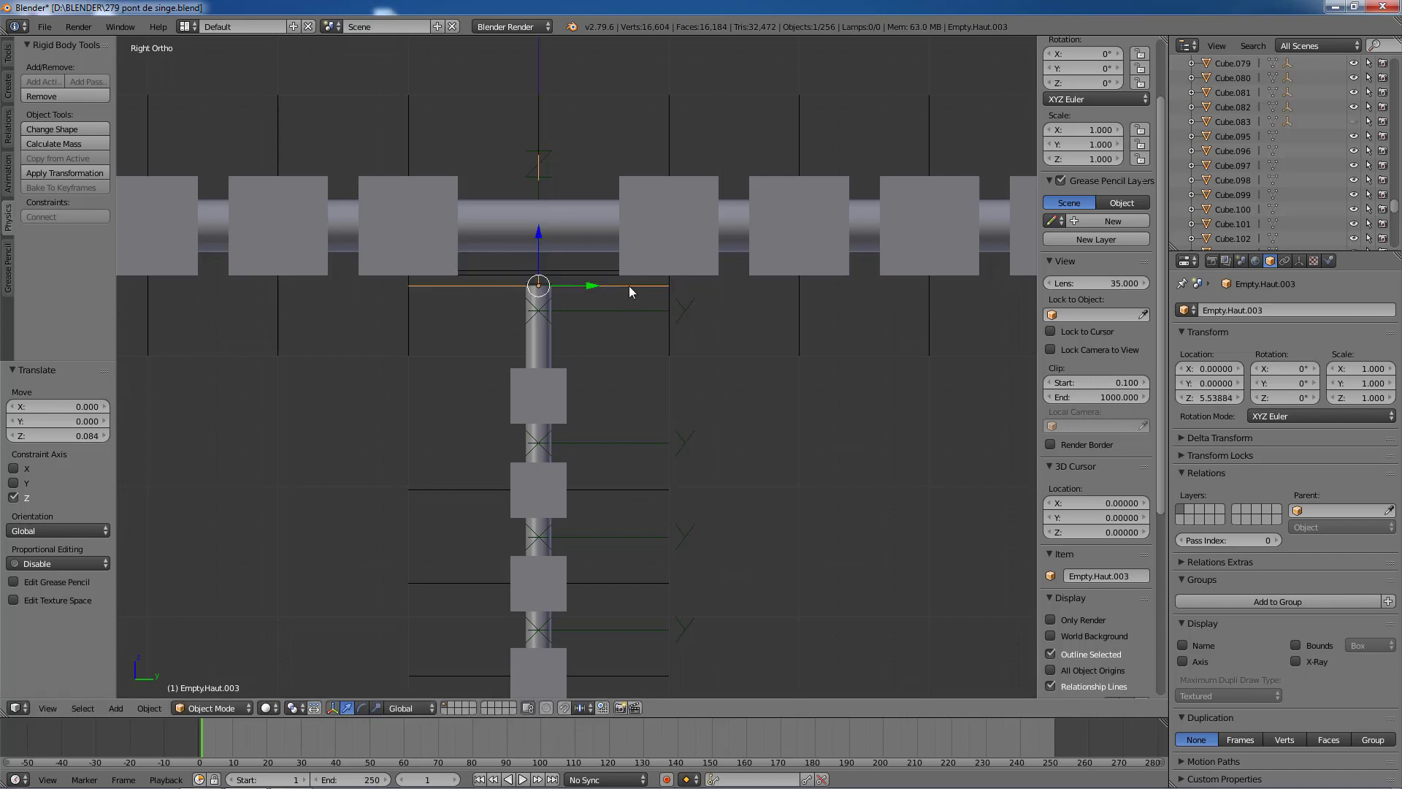
pyautogui.press('g')
pyautogui.press('z')
pyautogui.click(628, 261)
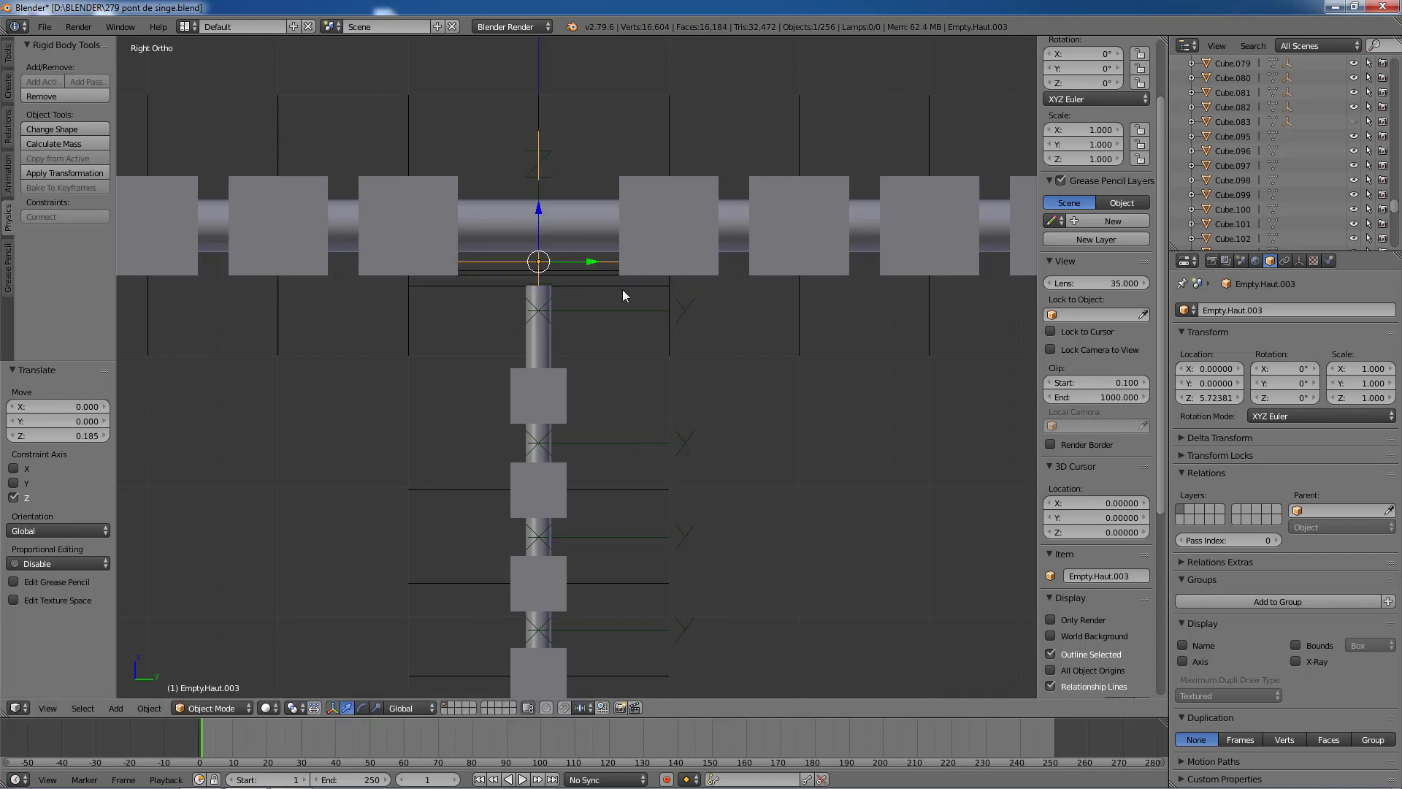
# Step: Move Empty.Haut at the vertical rope's upper end up about 0.45 along Z onto the upper rope
pyautogui.rightClick(619, 286)
pyautogui.press('g')
pyautogui.press('z')
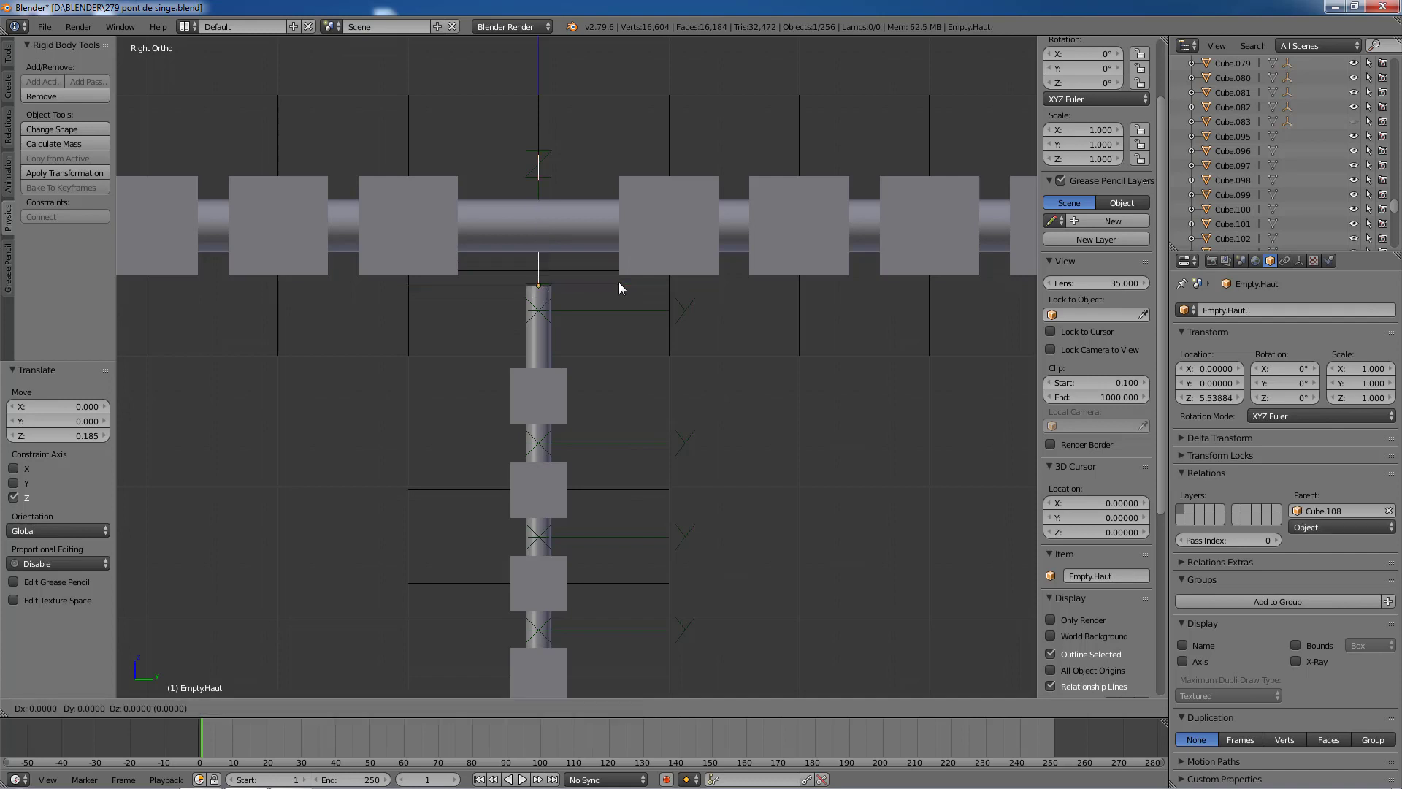
pyautogui.click(598, 223)
pyautogui.scroll(-6, 607, 238)
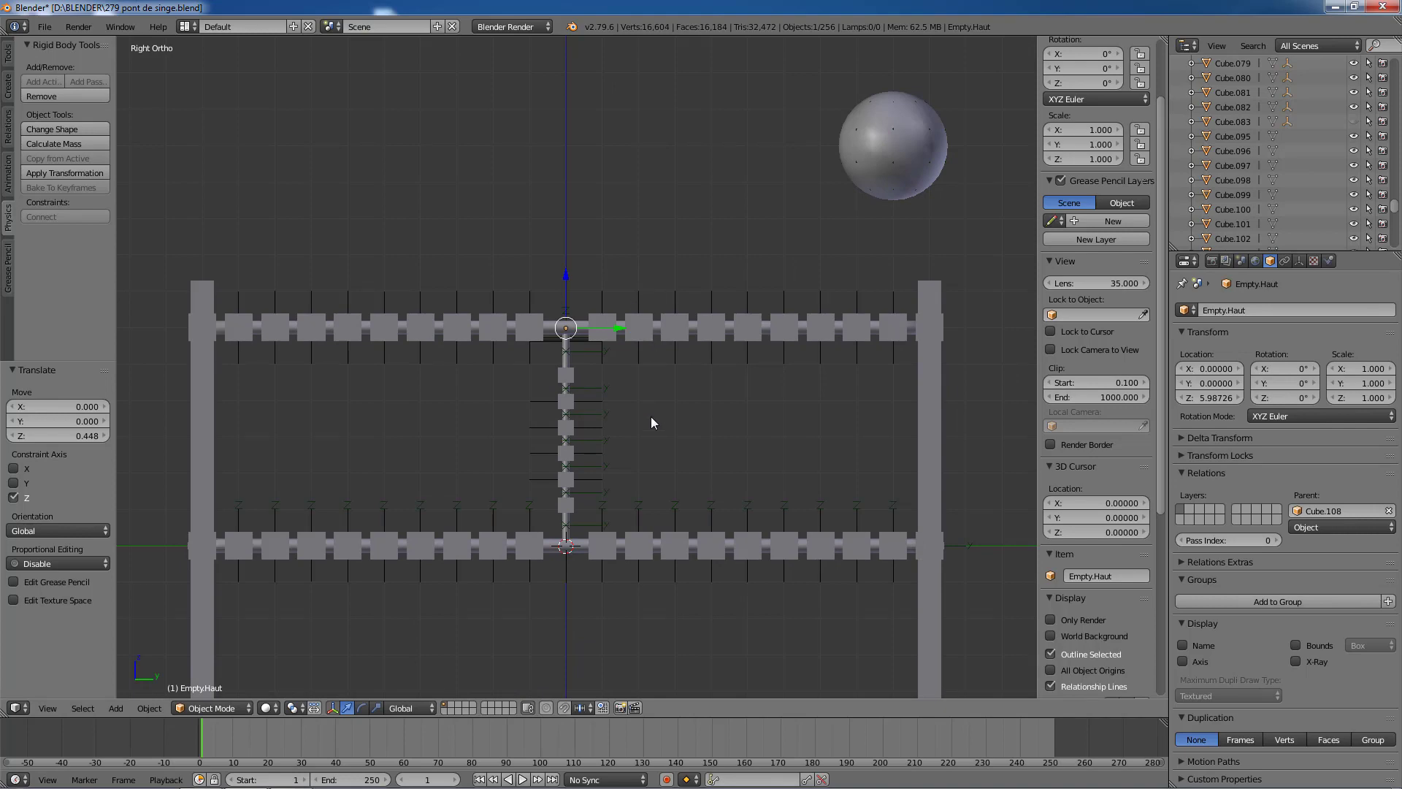
# Step: Play the rigid body simulation with the raised empties up to about frame 87 and stop it
pyautogui.moveTo(651, 416); pyautogui.dragTo(693, 459, button='middle')
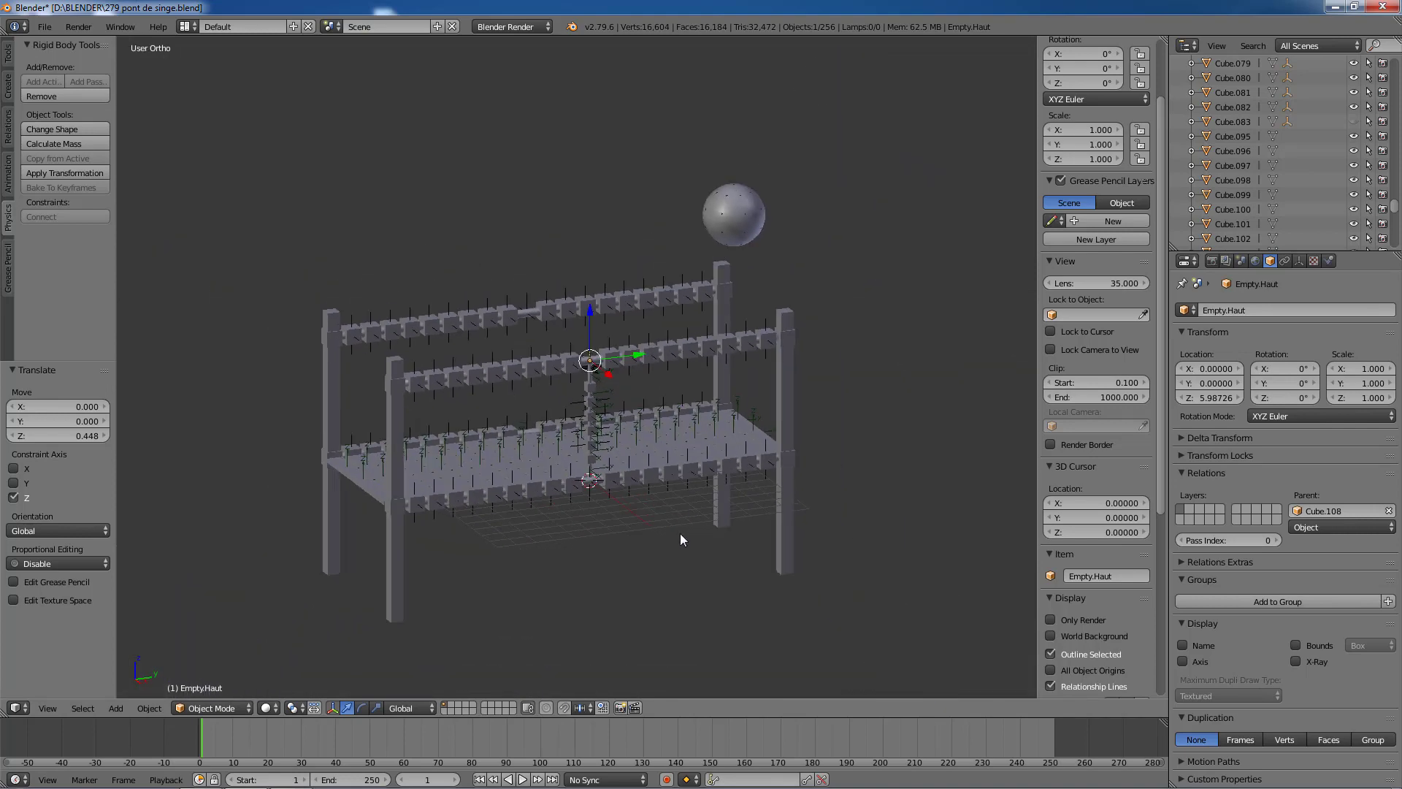
pyautogui.scroll(3, 681, 533)
pyautogui.scroll(2, 730, 484)
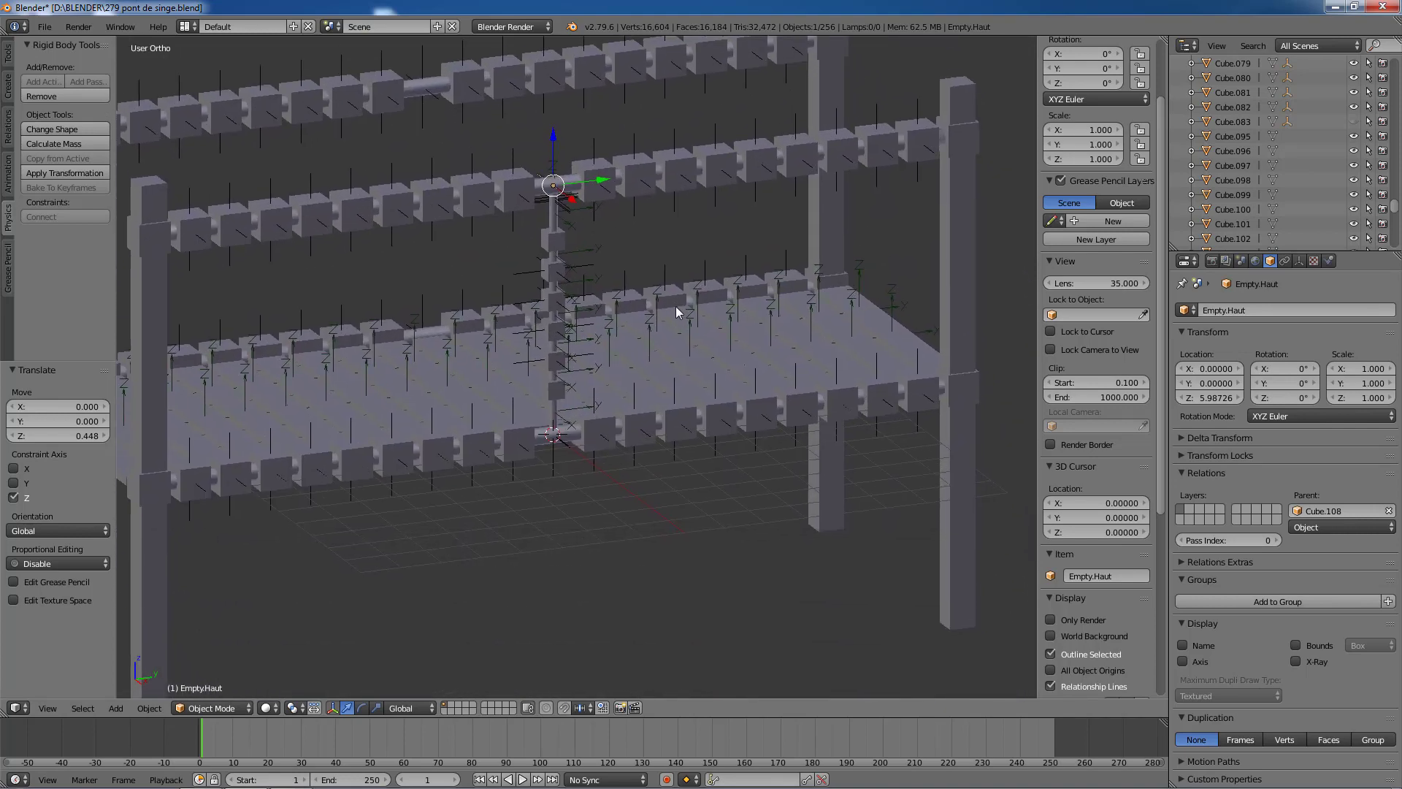
pyautogui.moveTo(676, 309); pyautogui.dragTo(683, 479, button='middle')
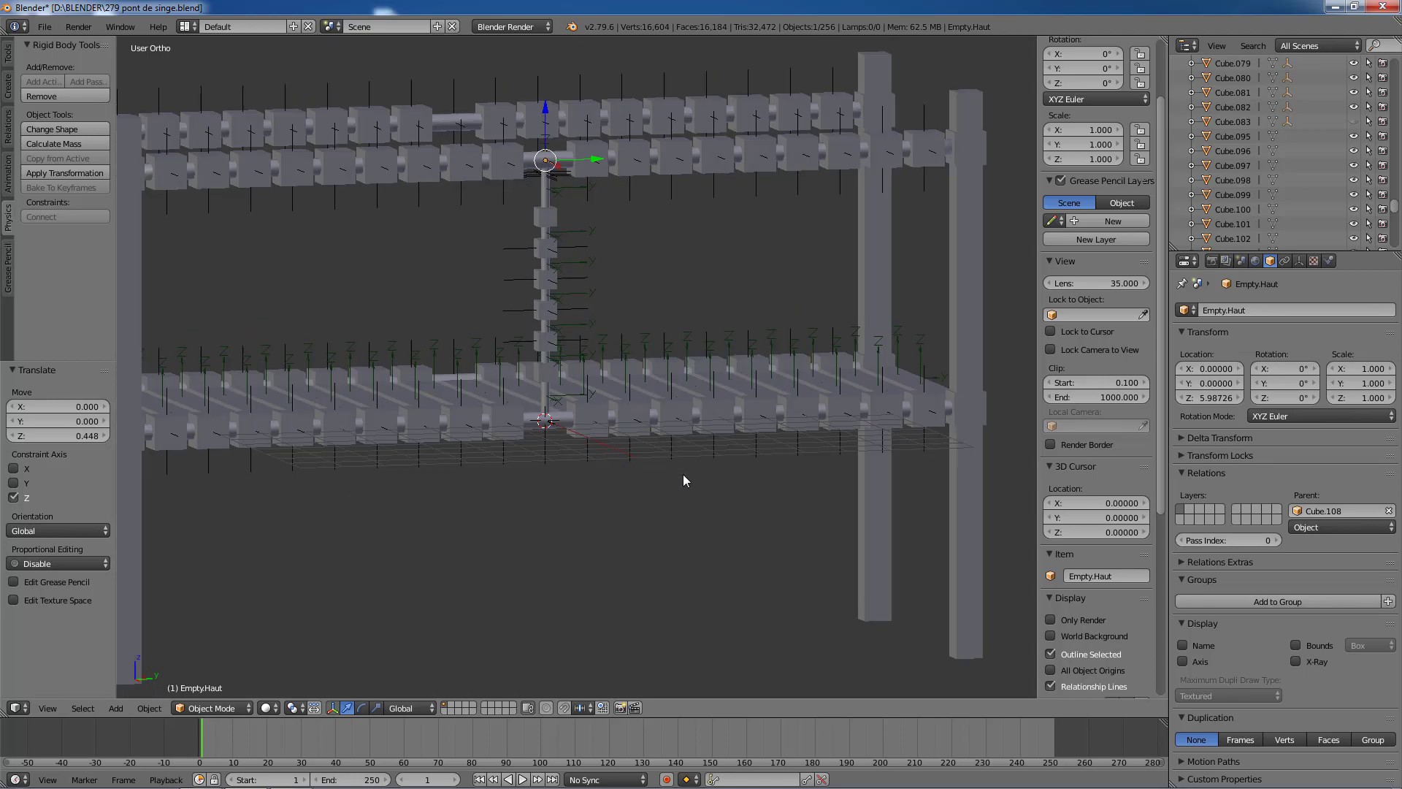
pyautogui.click(523, 779)
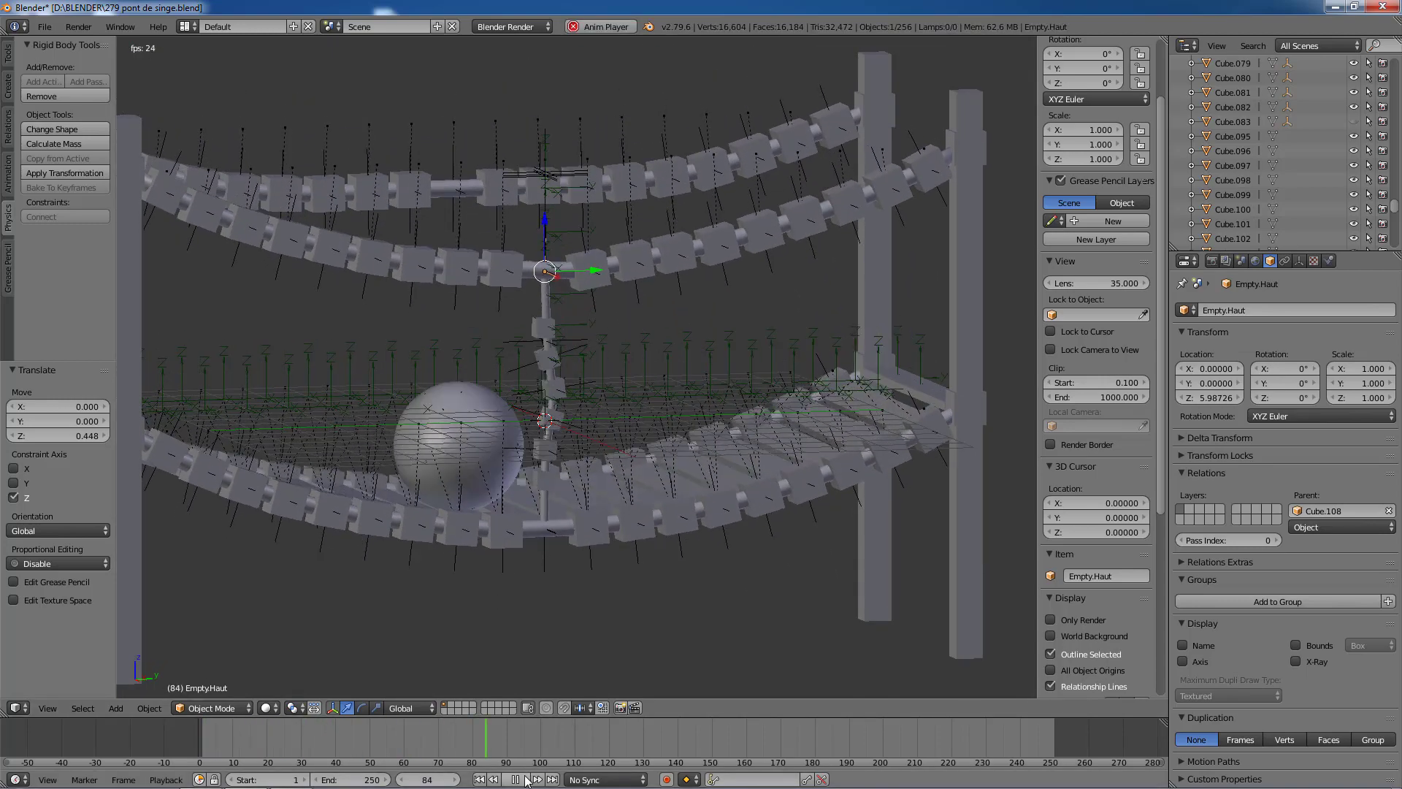
pyautogui.click(523, 779)
# Step: Select the small cubes along the vertical rope and hide them so only the rope mesh shows
pyautogui.rightClick(544, 333)
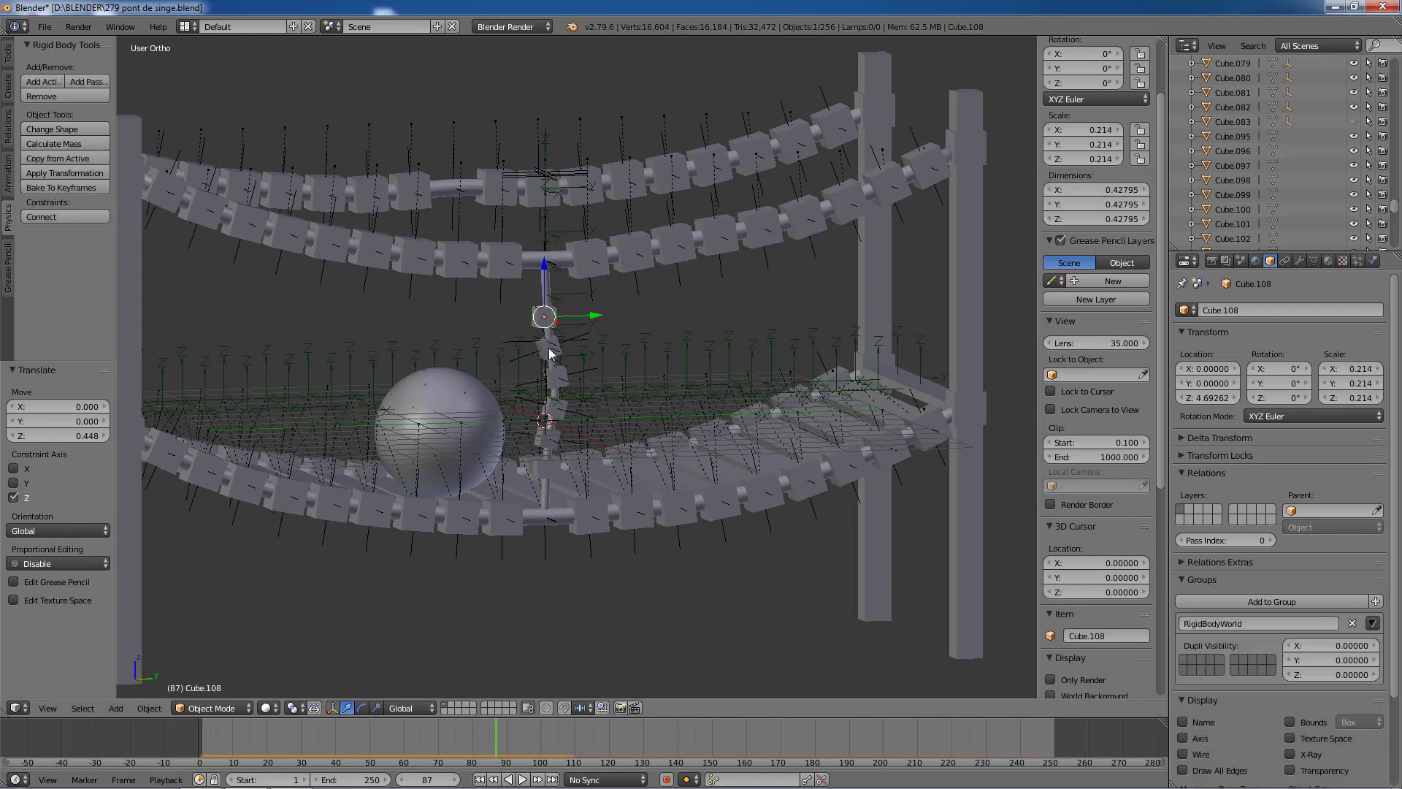
pyautogui.keyDown('shift'); pyautogui.rightClick(549, 352); pyautogui.keyUp('shift')
pyautogui.keyDown('shift'); pyautogui.rightClick(560, 381); pyautogui.keyUp('shift')
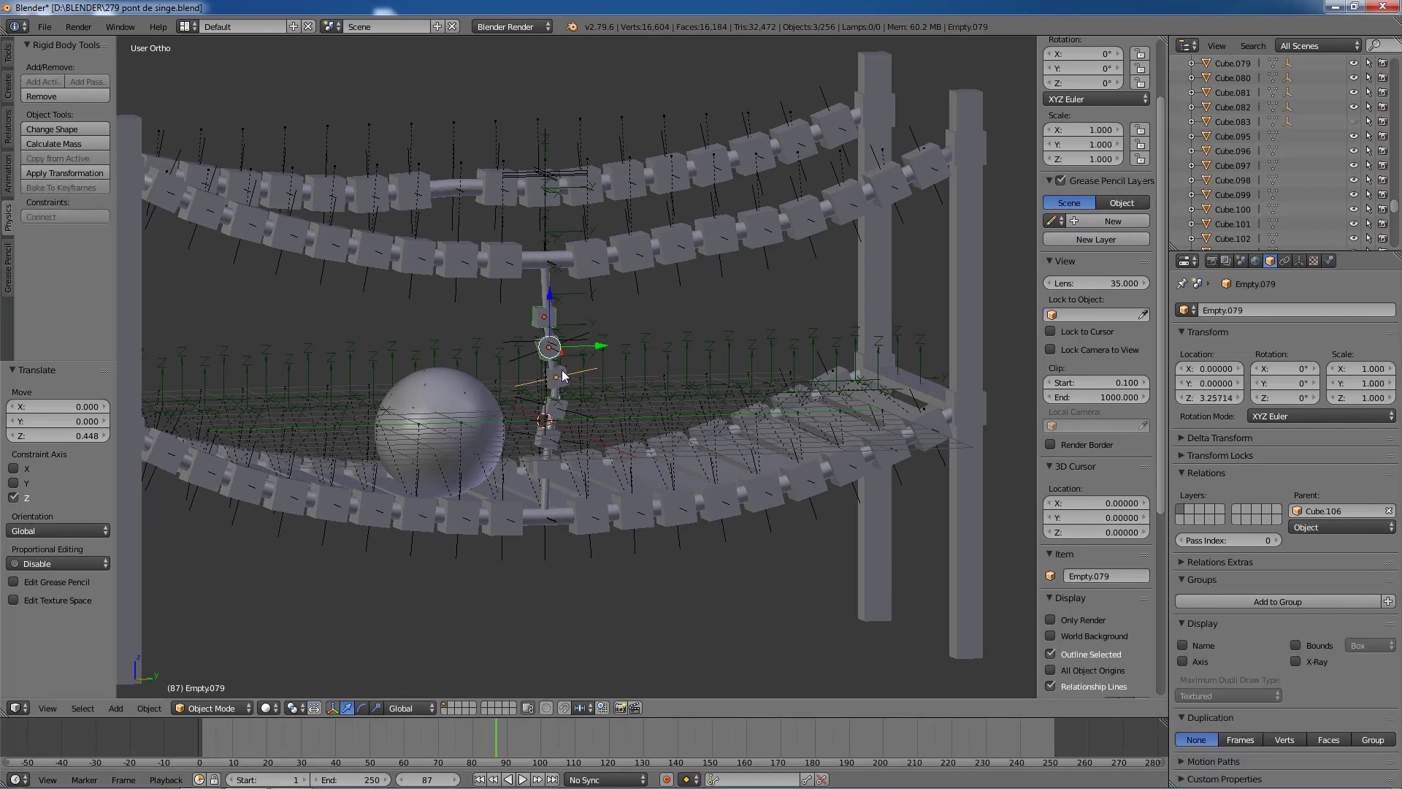
pyautogui.keyDown('shift'); pyautogui.rightClick(564, 387); pyautogui.keyUp('shift')
pyautogui.keyDown('shift'); pyautogui.rightClick(565, 405); pyautogui.keyUp('shift')
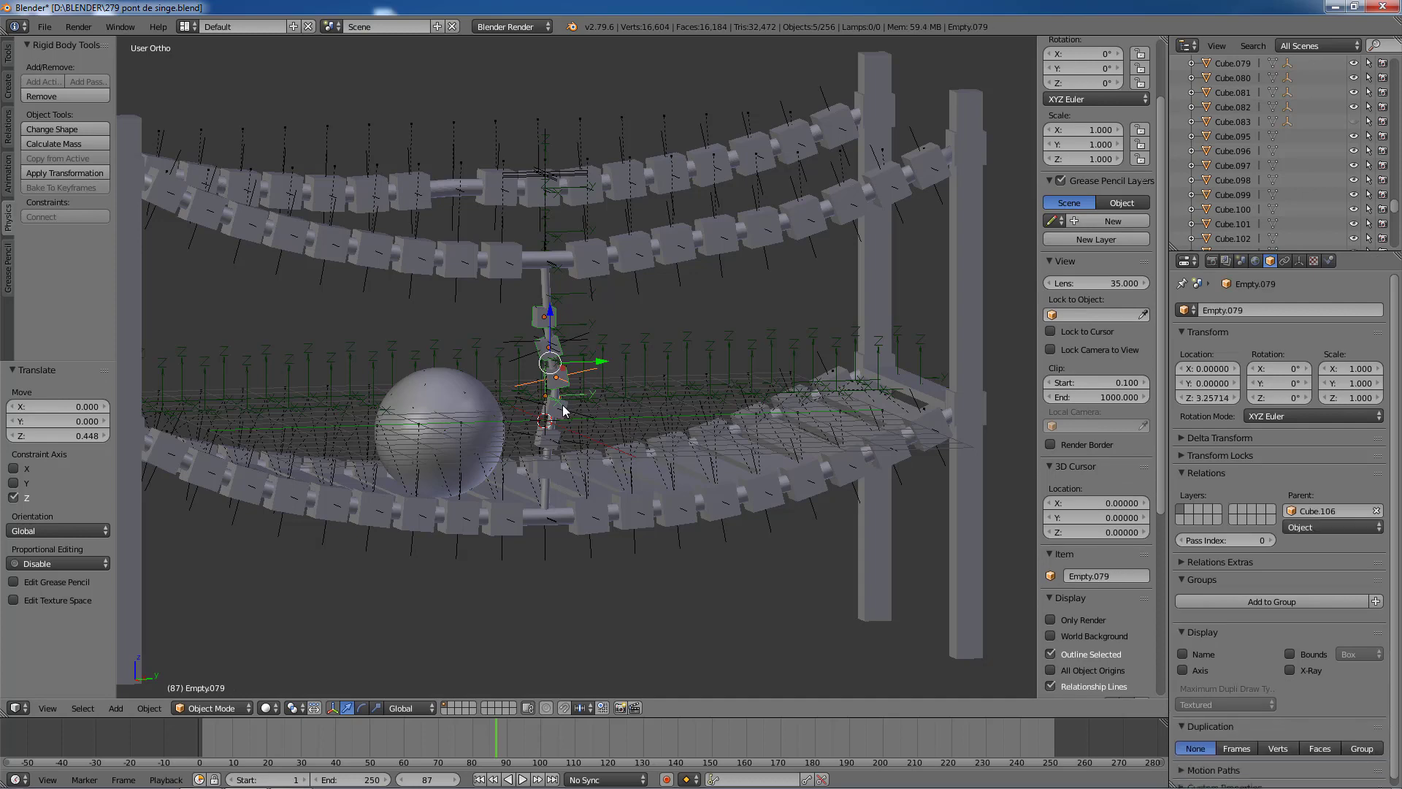
pyautogui.keyDown('shift'); pyautogui.rightClick(562, 405); pyautogui.keyUp('shift')
pyautogui.keyDown('shift'); pyautogui.rightClick(555, 435); pyautogui.keyUp('shift')
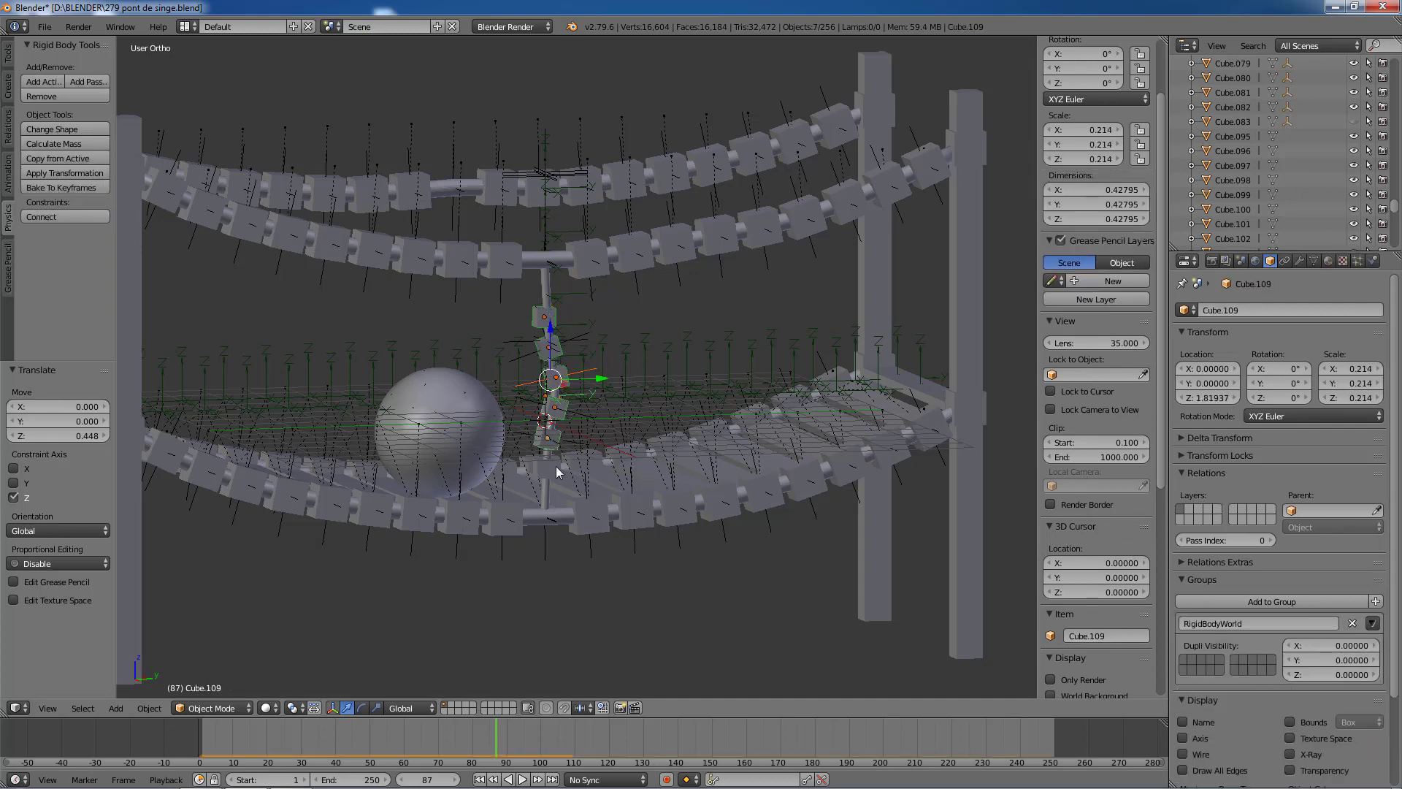
pyautogui.keyDown('shift'); pyautogui.rightClick(555, 465); pyautogui.keyUp('shift')
pyautogui.press('h')
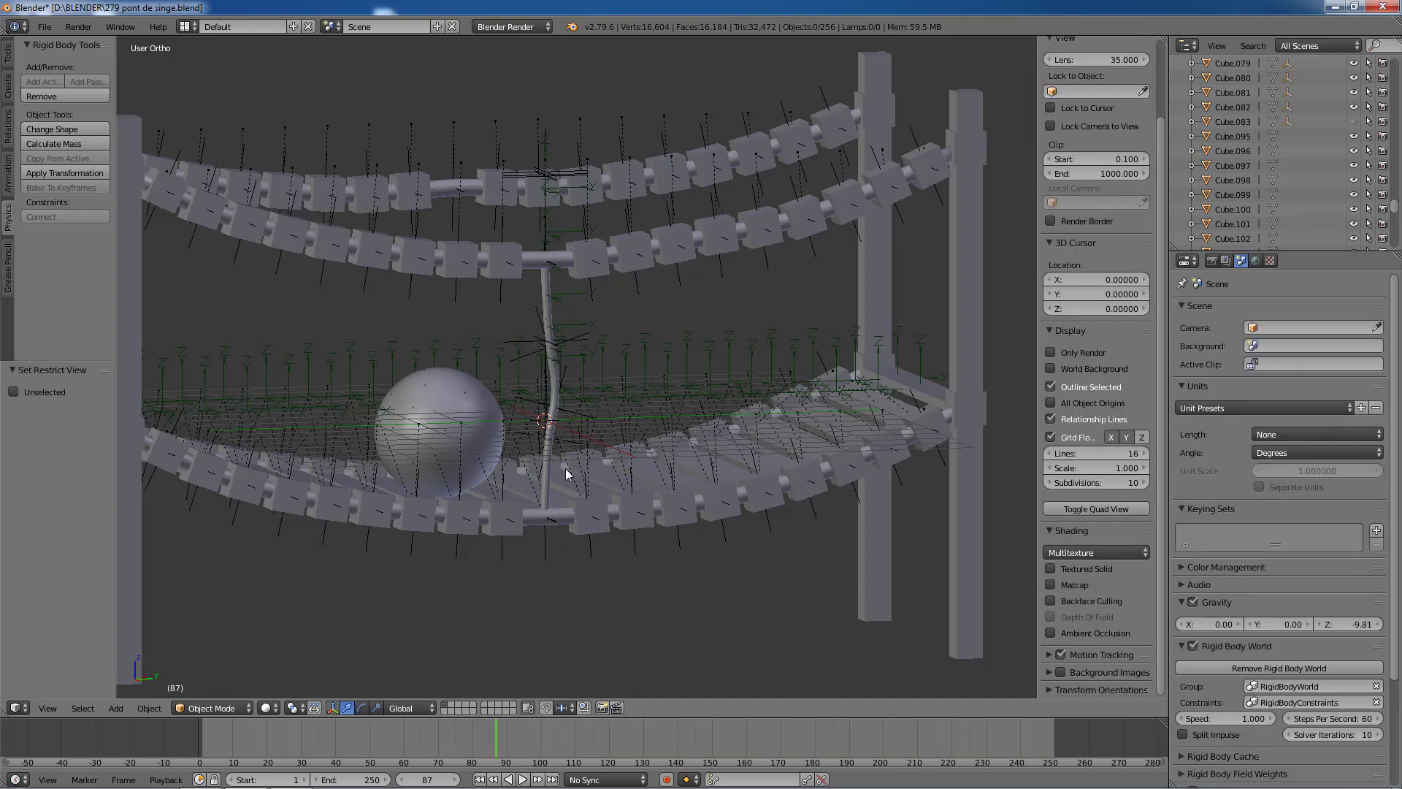
# Step: Return to the first frame, play the simulation up to about frame 248 and stop it
pyautogui.hotkey('shift', 'Left')
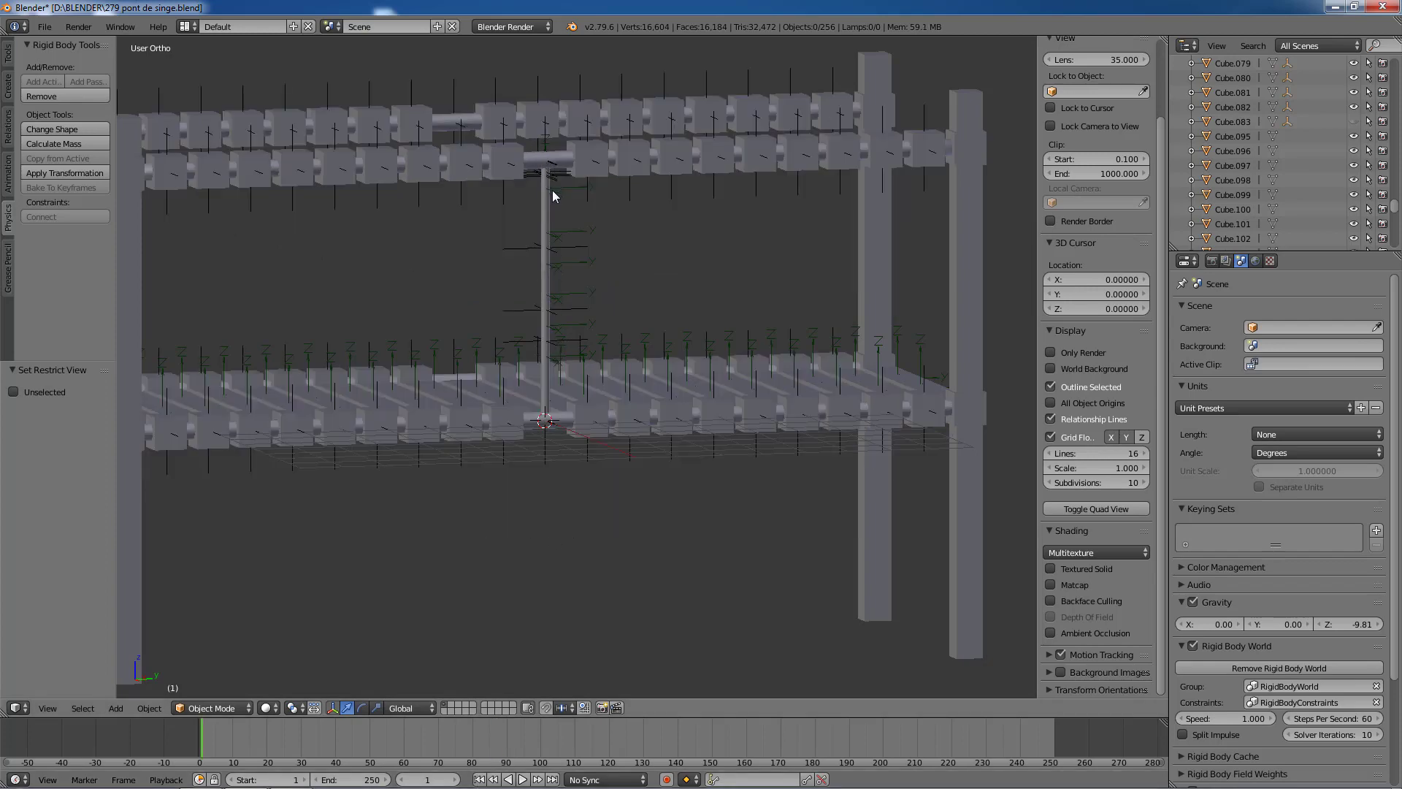
pyautogui.click(522, 779)
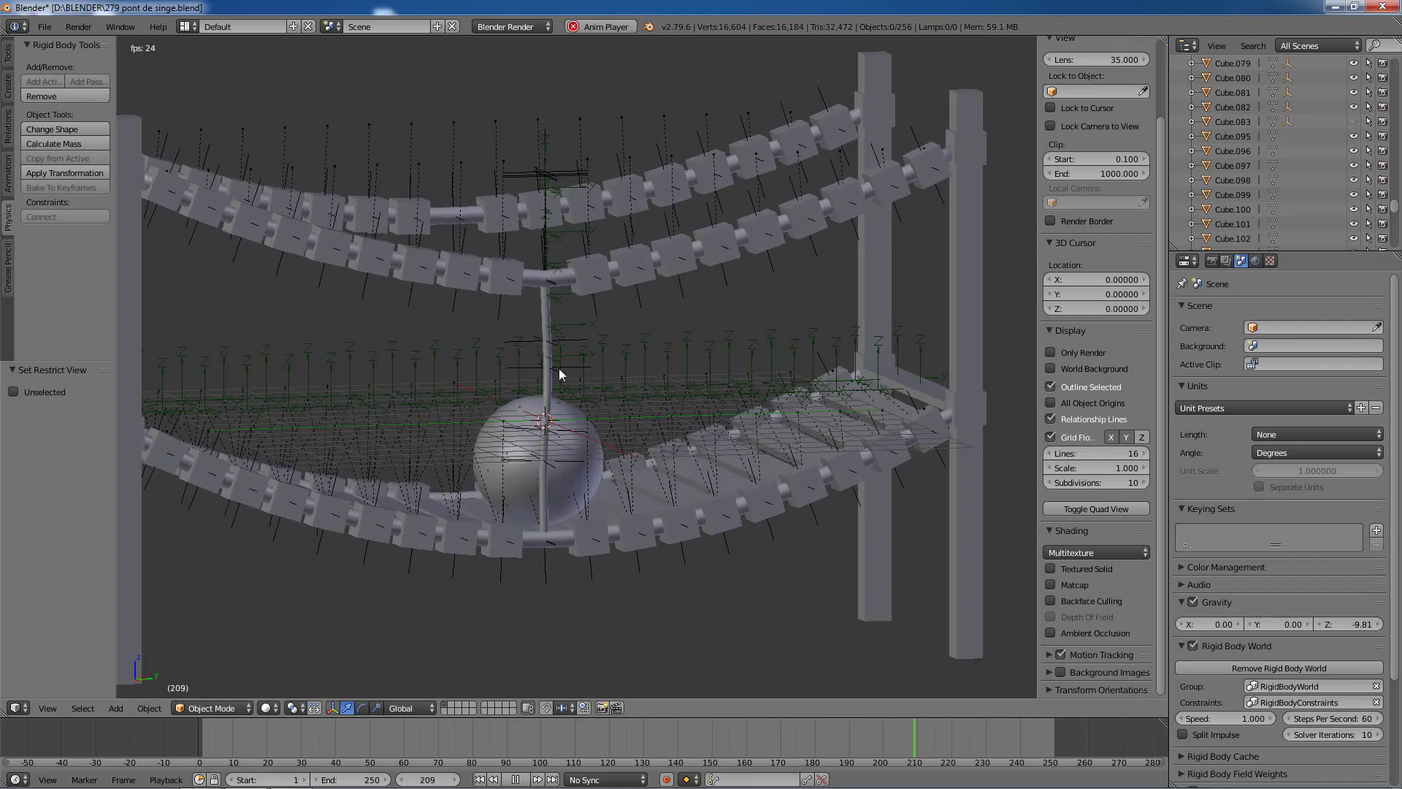
pyautogui.click(515, 779)
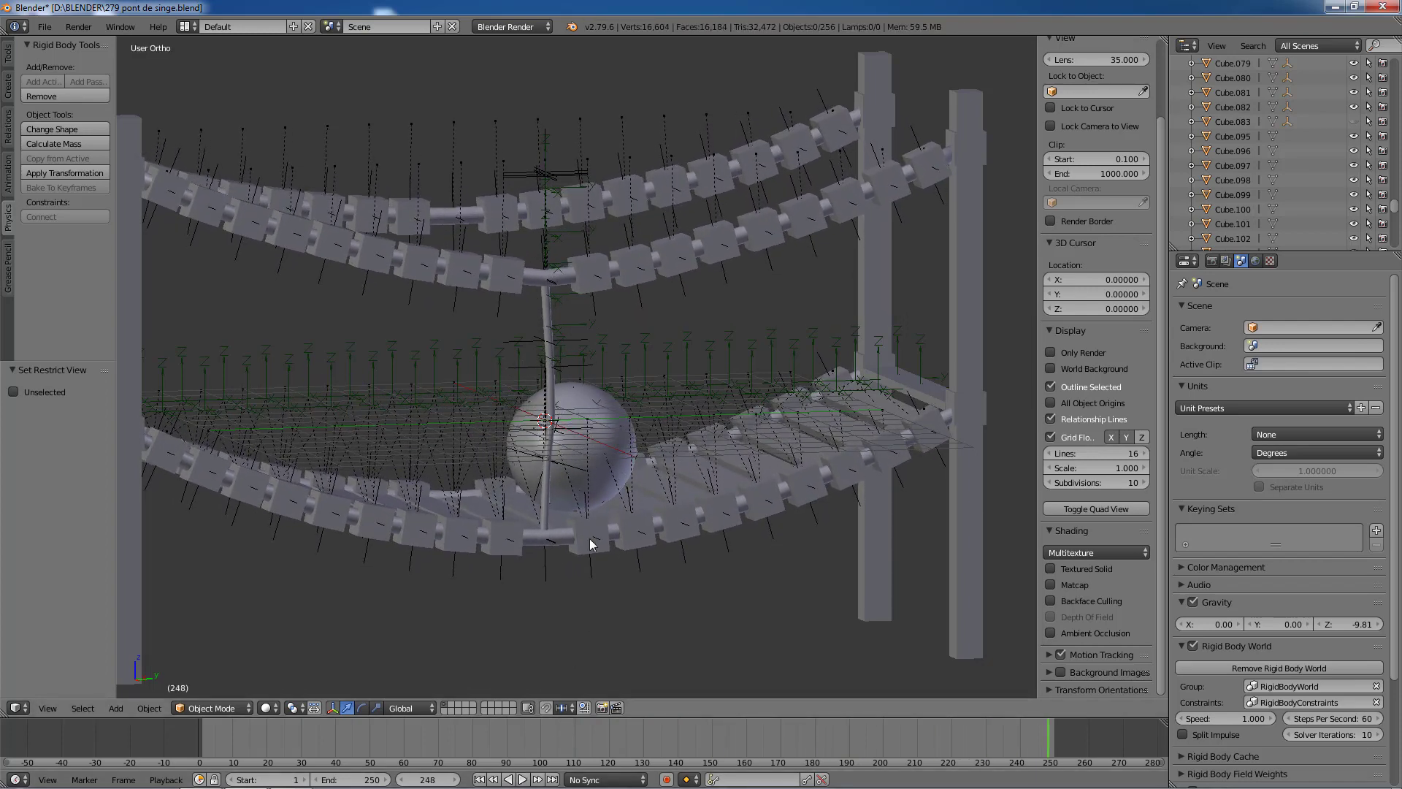
# Step: Examine the vertical rope, sphere and planks of the deformed bridge from above and the side, and return to the first frame
pyautogui.moveTo(589, 538); pyautogui.dragTo(636, 564, button='middle')
pyautogui.scroll(3, 608, 561)
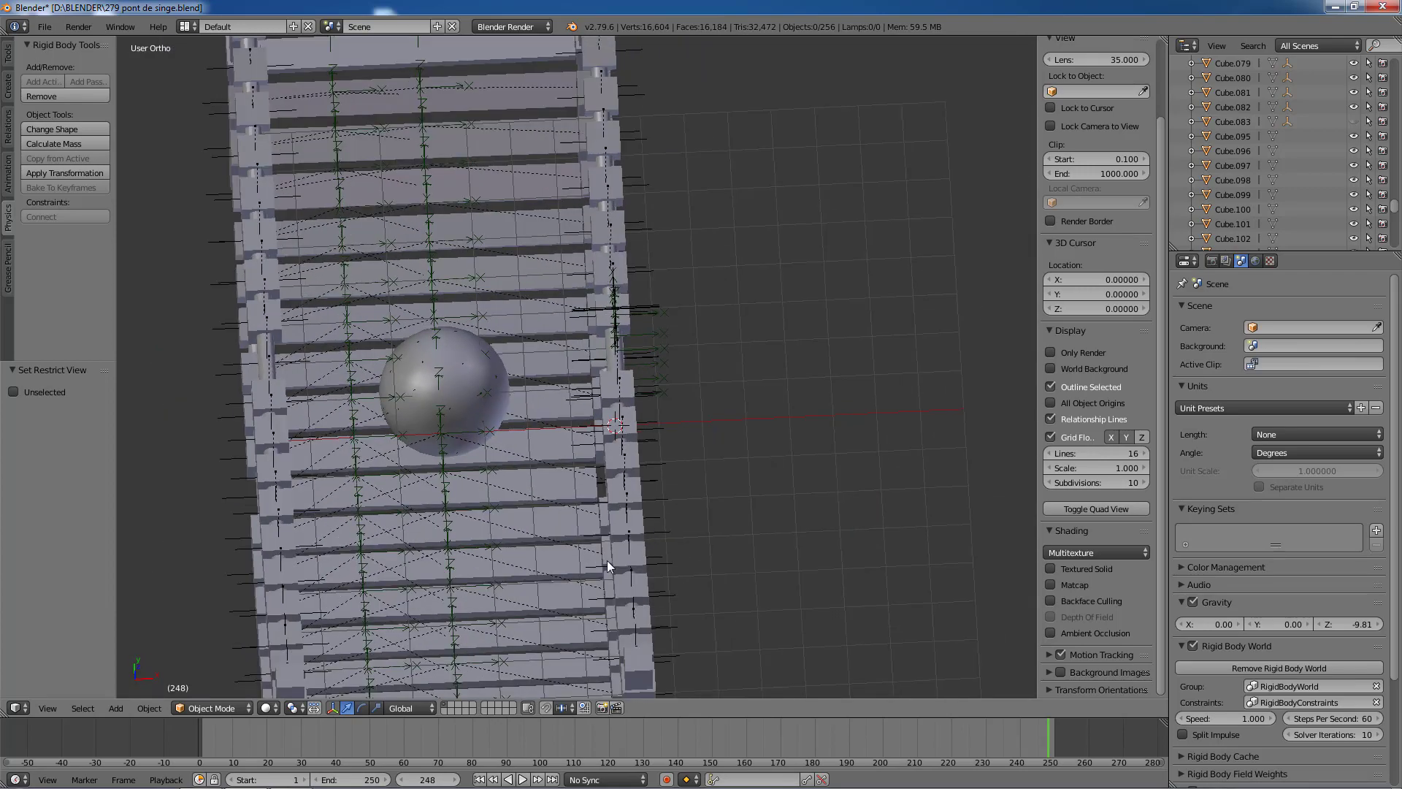
pyautogui.scroll(2, 607, 560)
pyautogui.moveTo(582, 544); pyautogui.dragTo(694, 534, button='middle')
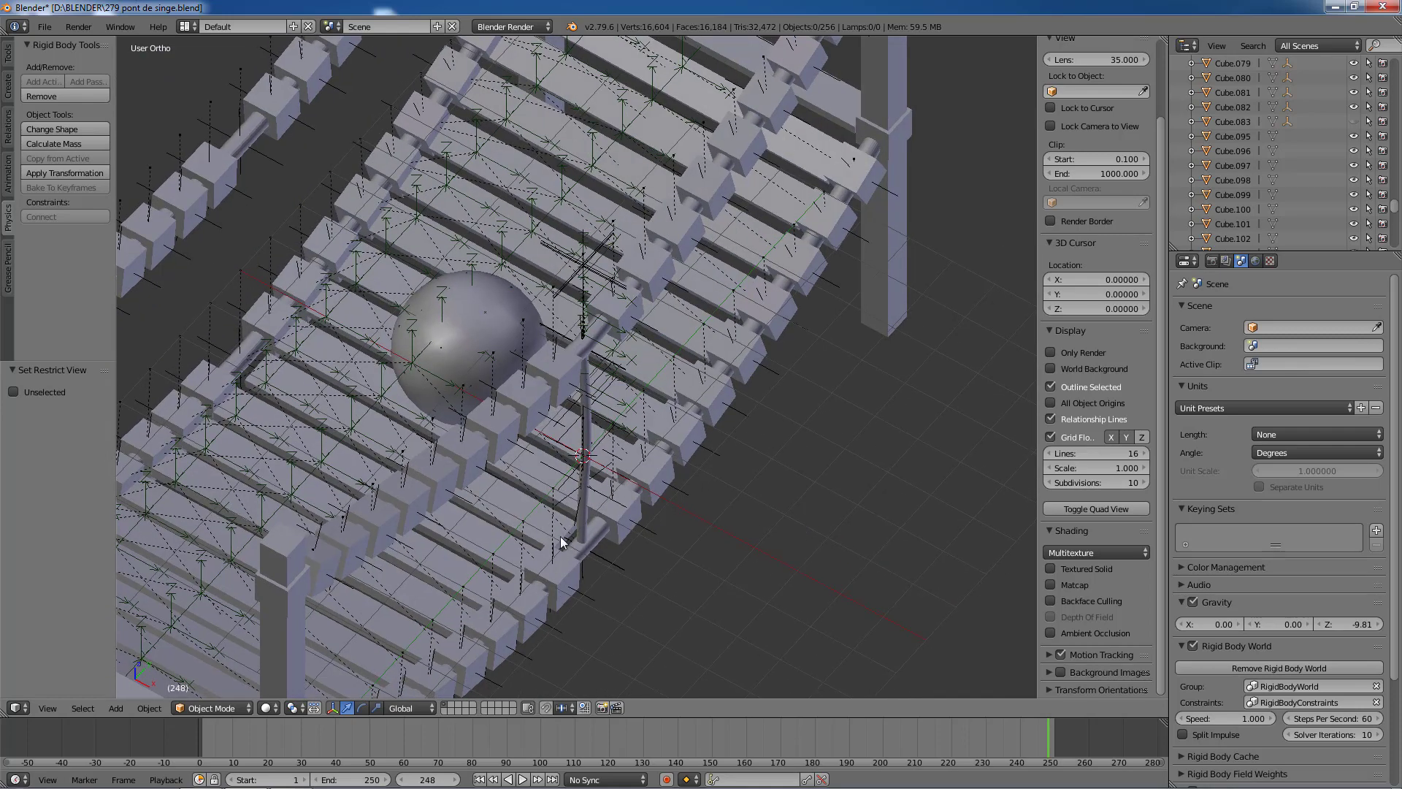
pyautogui.moveTo(585, 544); pyautogui.dragTo(619, 530, button='middle')
pyautogui.scroll(3, 528, 478)
pyautogui.scroll(-2, 545, 505)
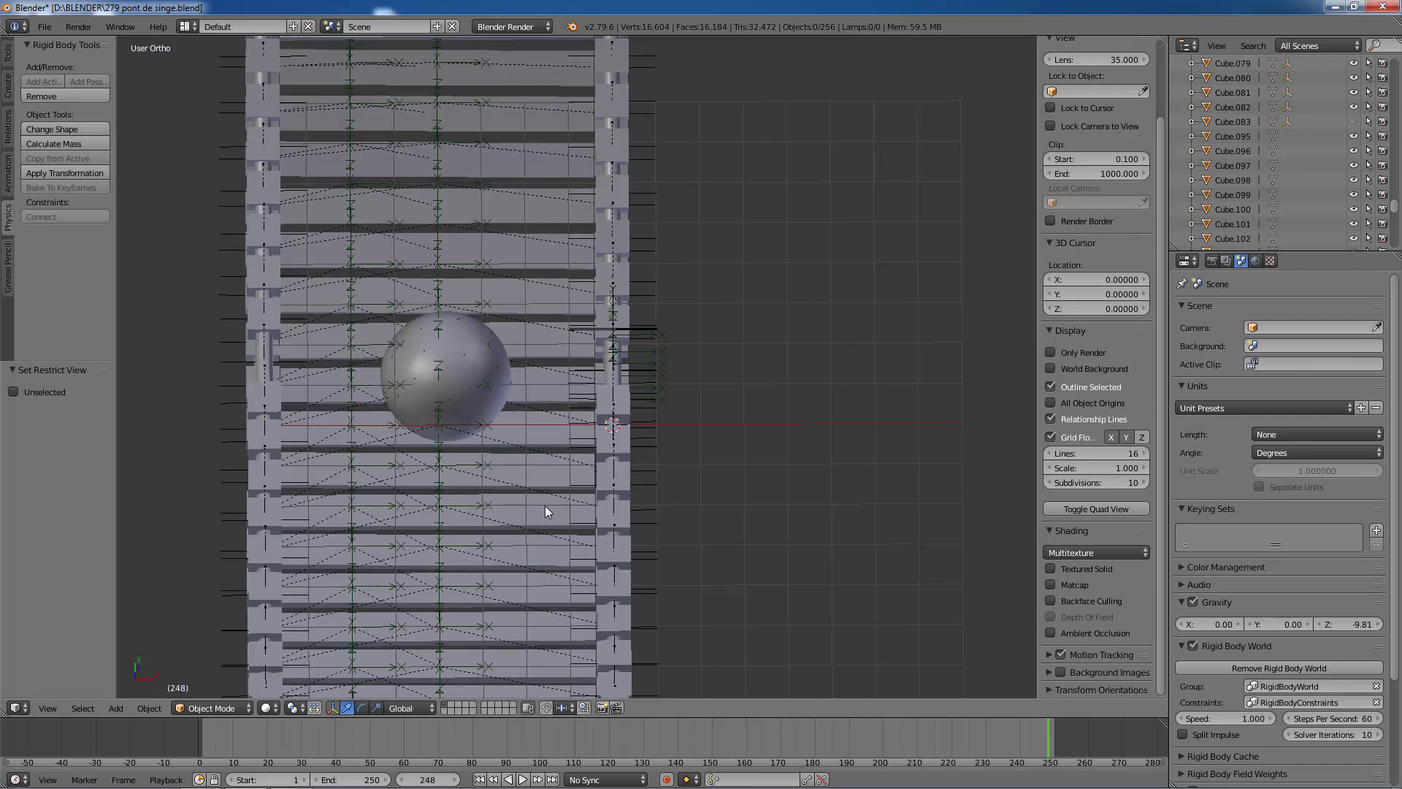
pyautogui.scroll(-3, 751, 490)
pyautogui.moveTo(794, 509); pyautogui.dragTo(667, 479, button='middle')
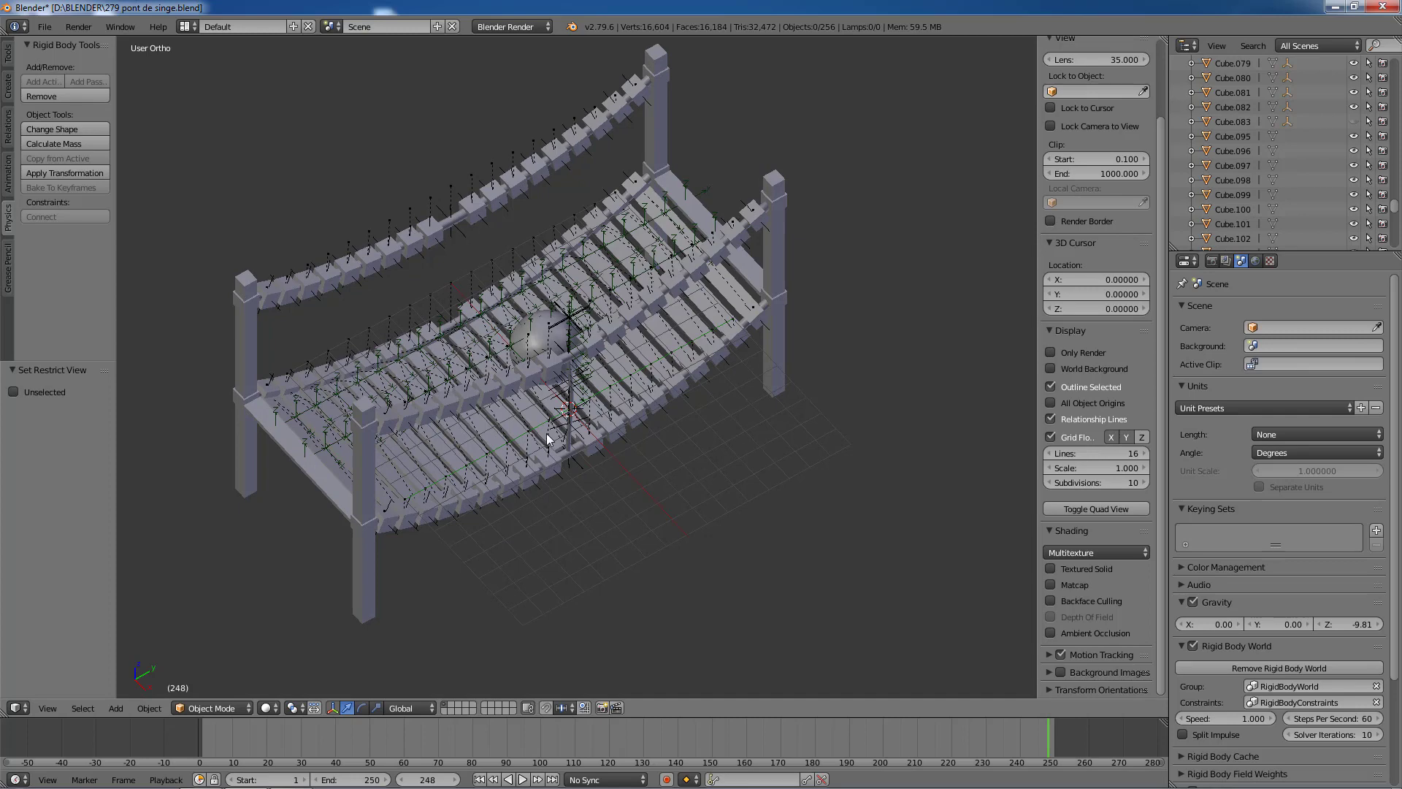
pyautogui.click(479, 779)
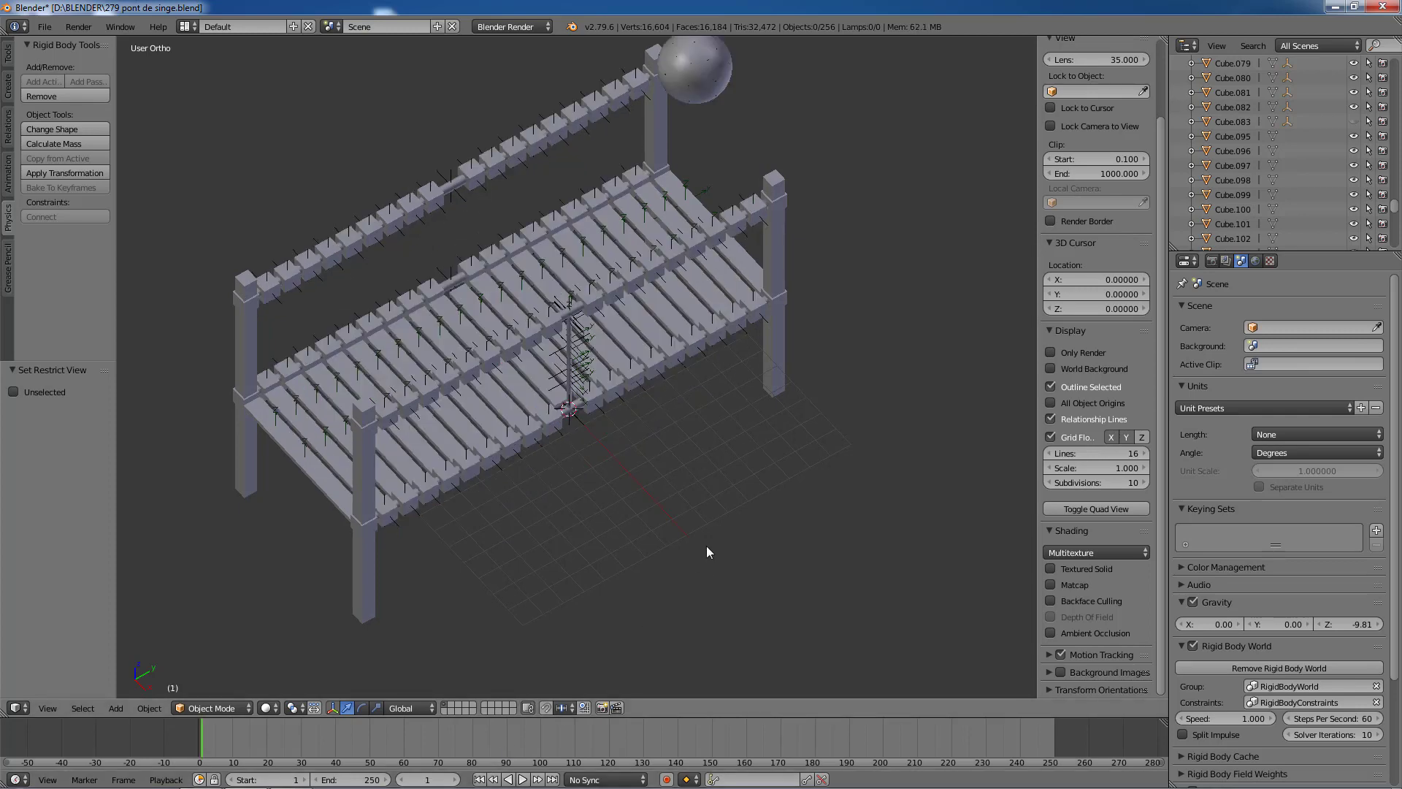
# Step: Move the central plank Cube.165 up about 0.35 along Z in the right view
pyautogui.moveTo(706, 552); pyautogui.dragTo(557, 438, button='middle')
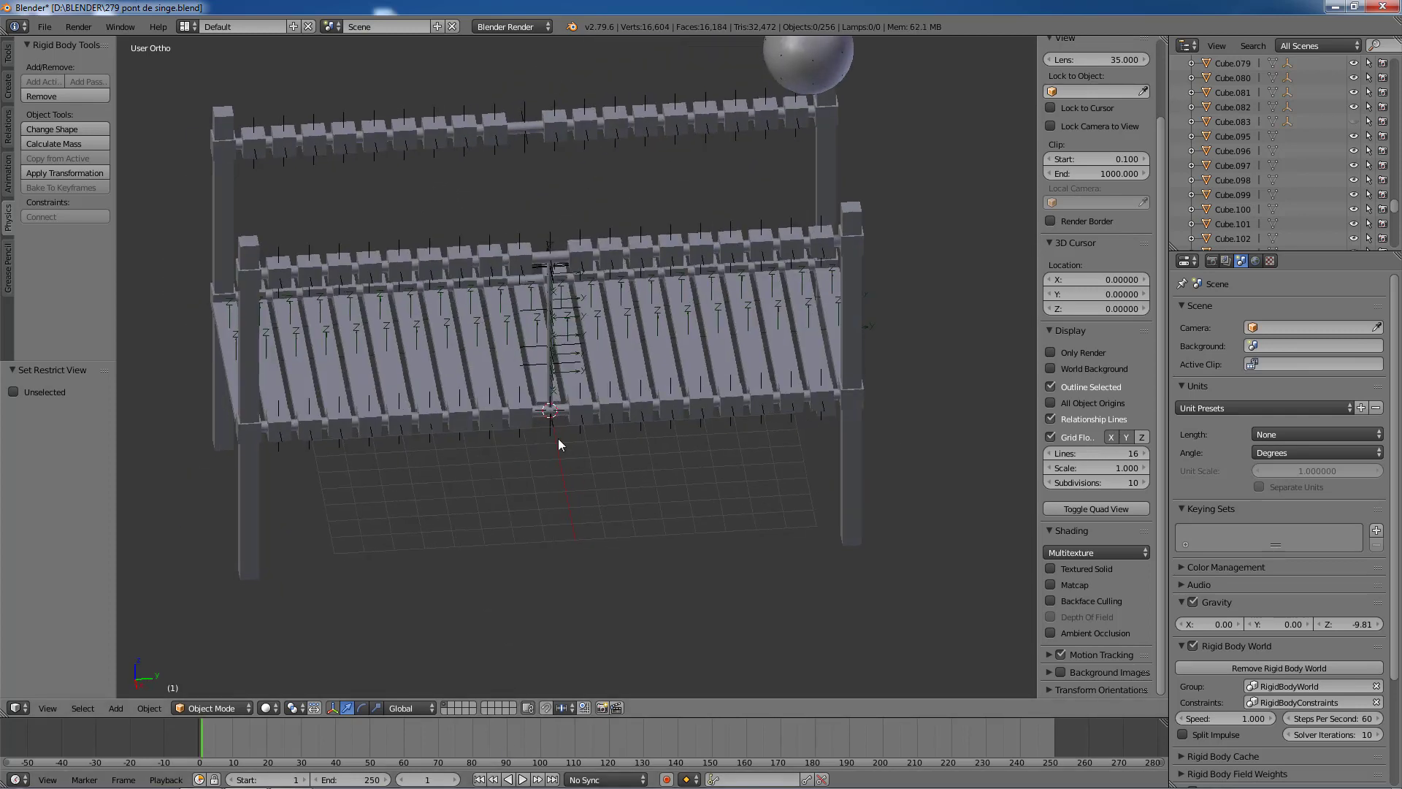
pyautogui.rightClick(539, 396)
pyautogui.press('KP_3')
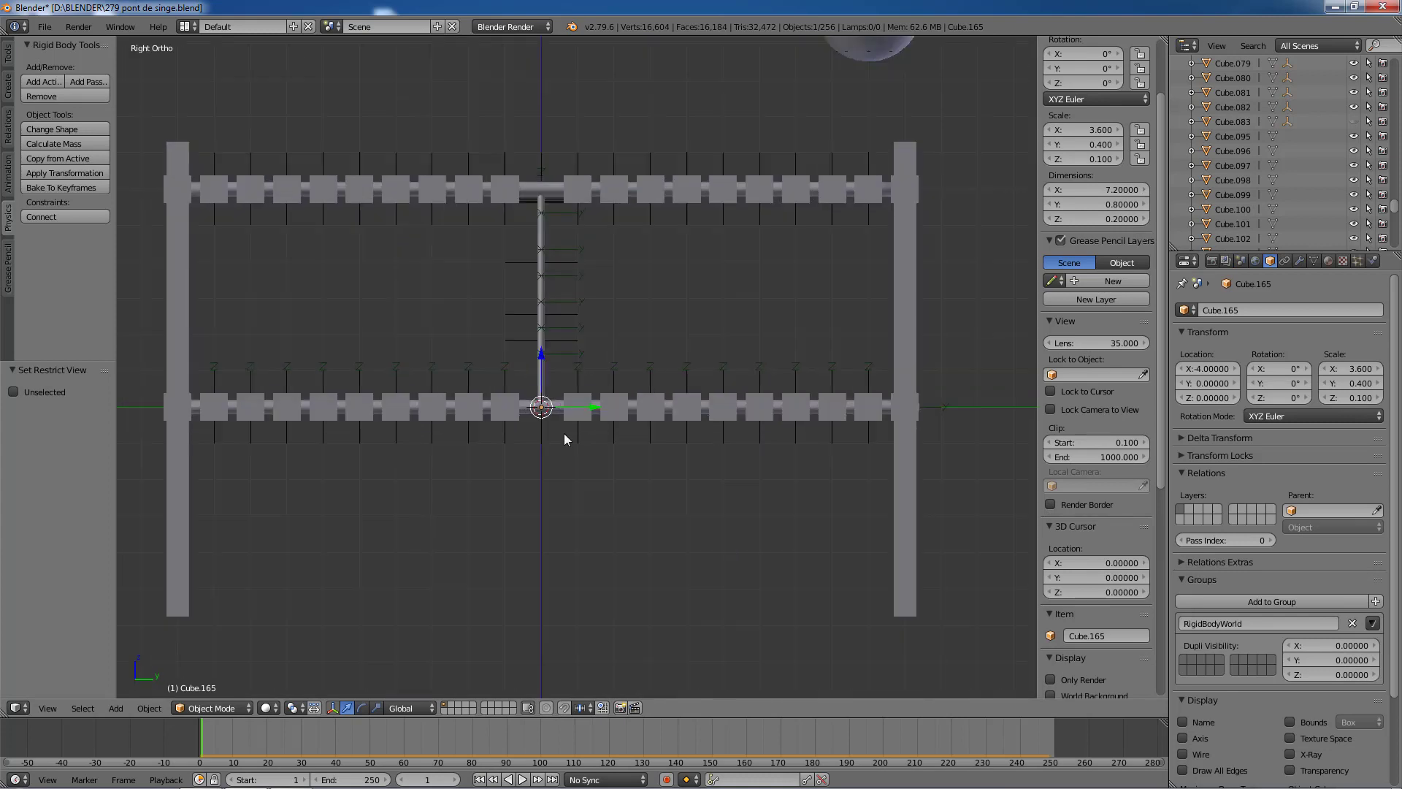
pyautogui.scroll(3, 564, 432)
pyautogui.press('g')
pyautogui.press('z')
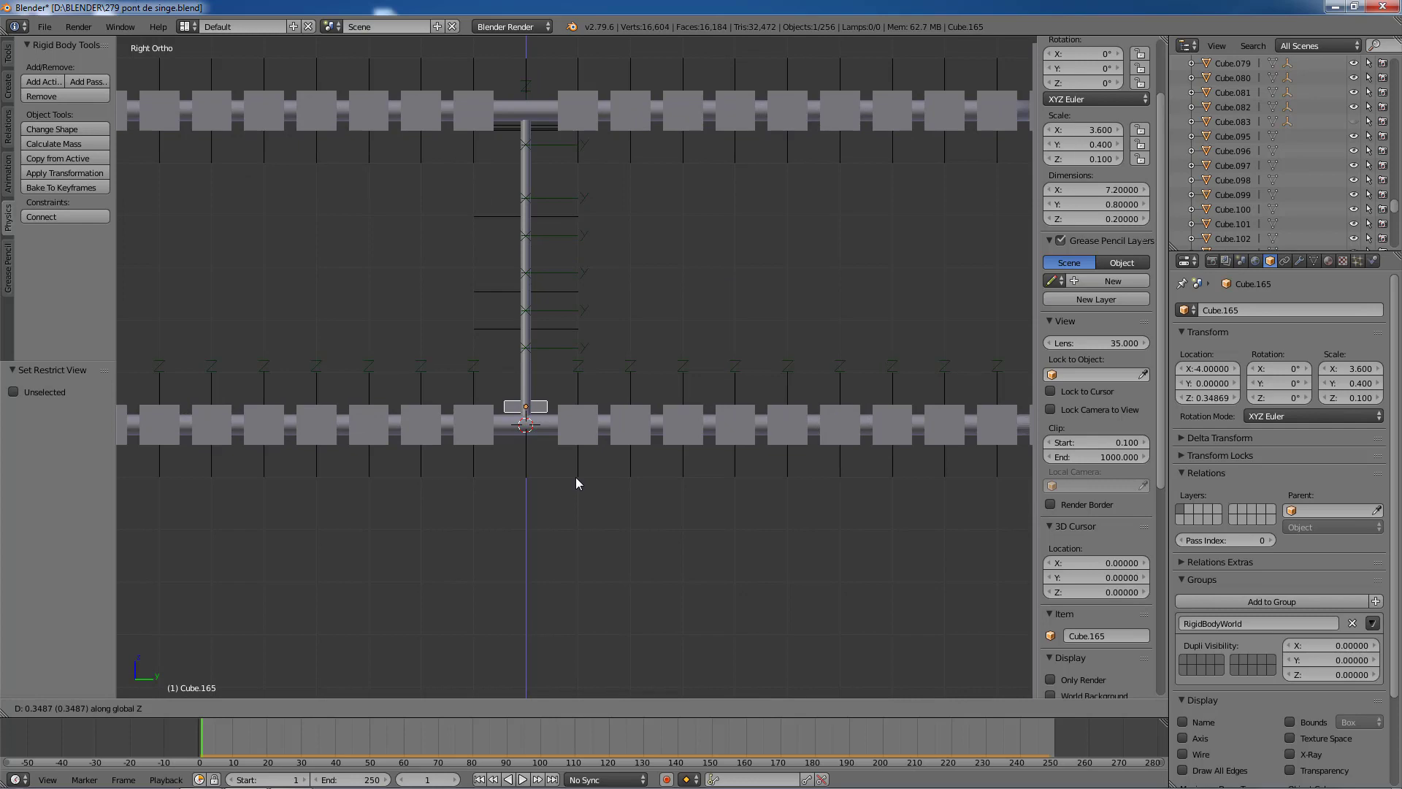
pyautogui.click(576, 476)
# Step: Widen the central plank across the bridge by scaling it about 1.26 along X
pyautogui.moveTo(575, 458); pyautogui.dragTo(712, 540, button='middle')
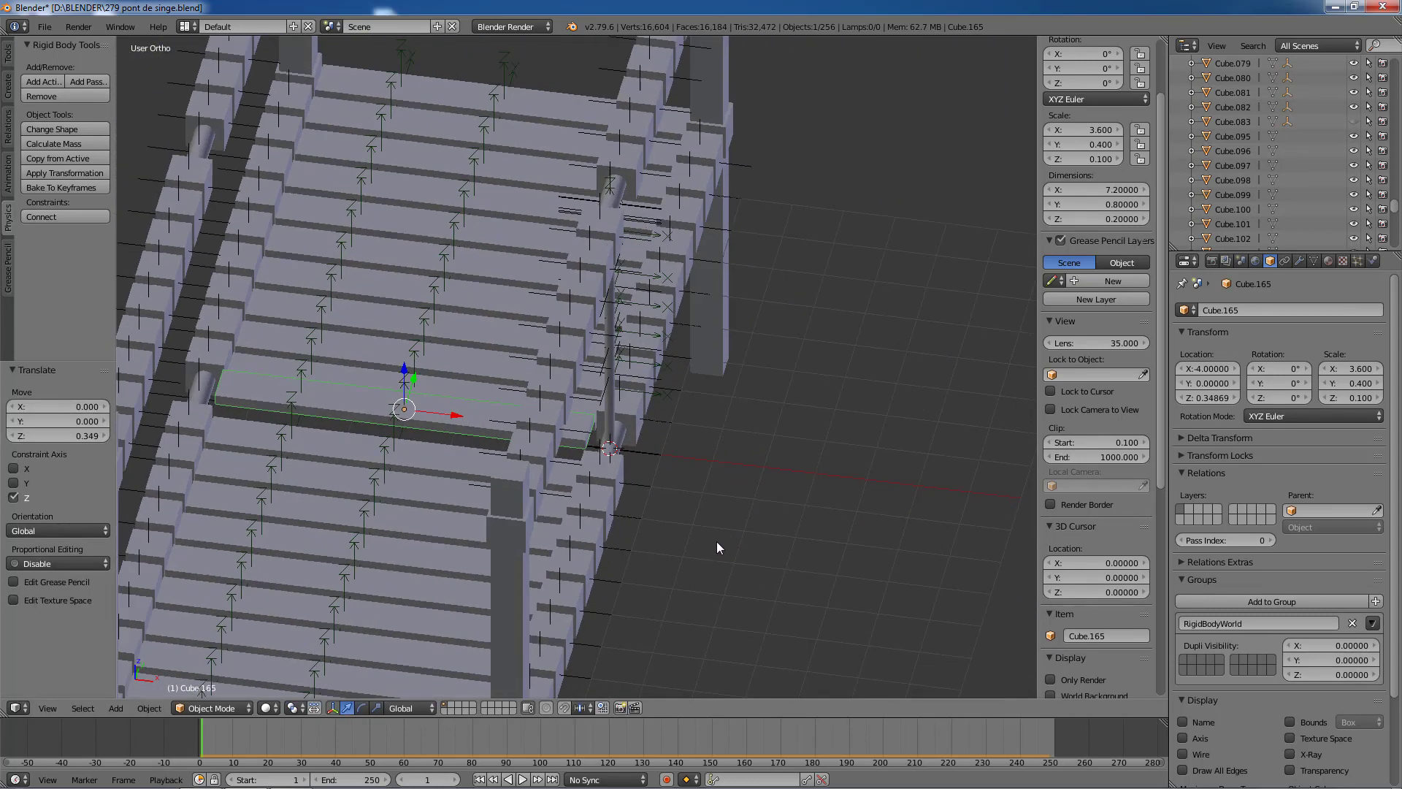
pyautogui.press('x')
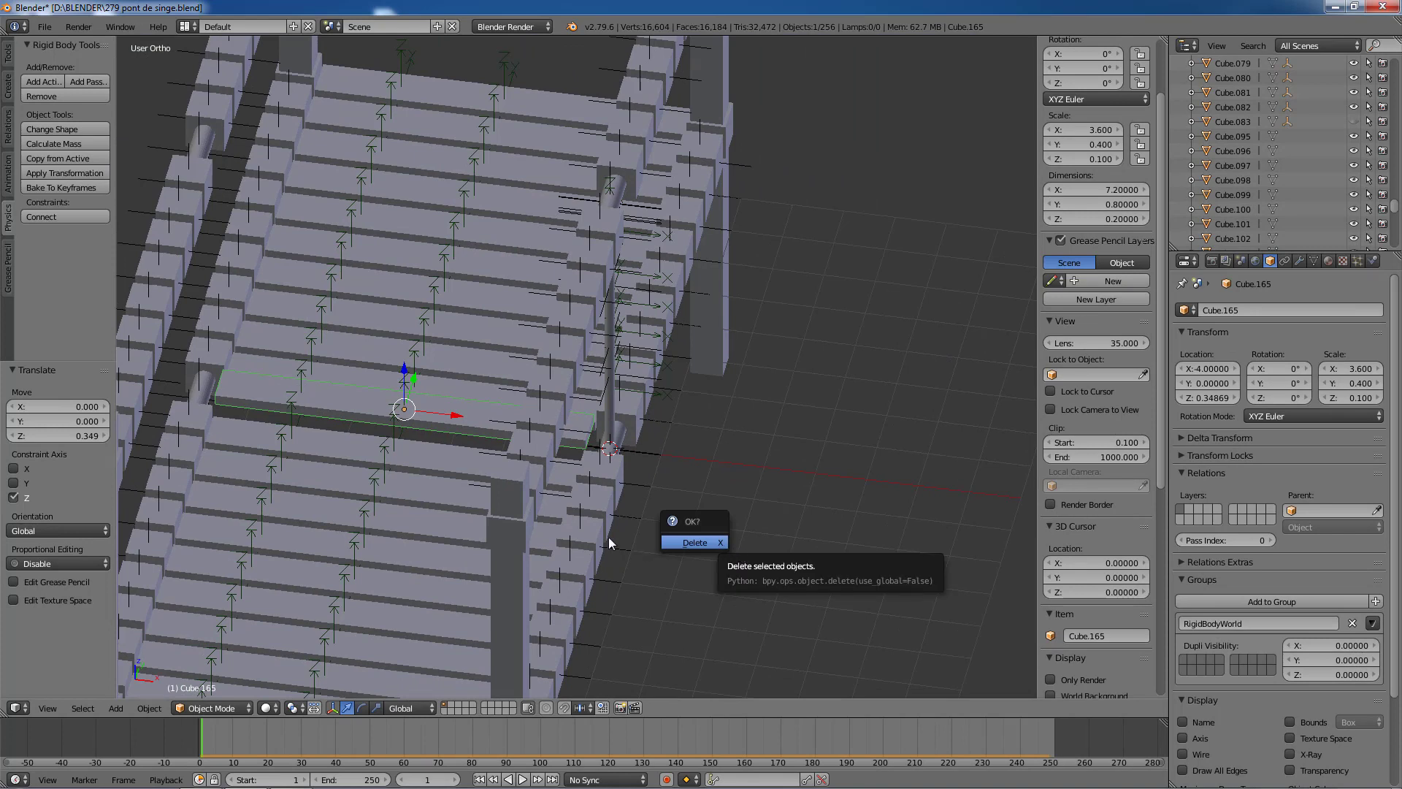
pyautogui.press('s')
pyautogui.press('x')
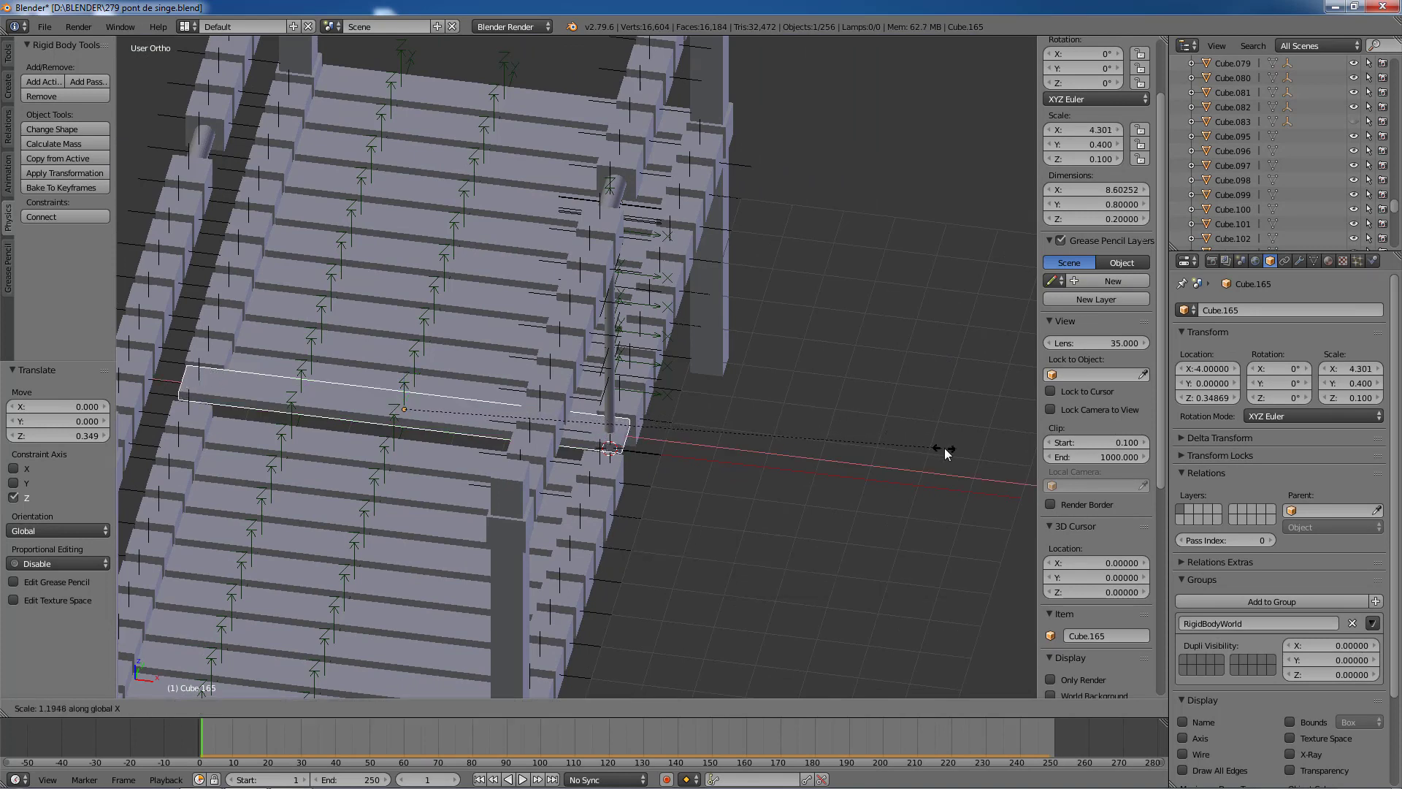
pyautogui.click(976, 456)
pyautogui.scroll(-5, 957, 457)
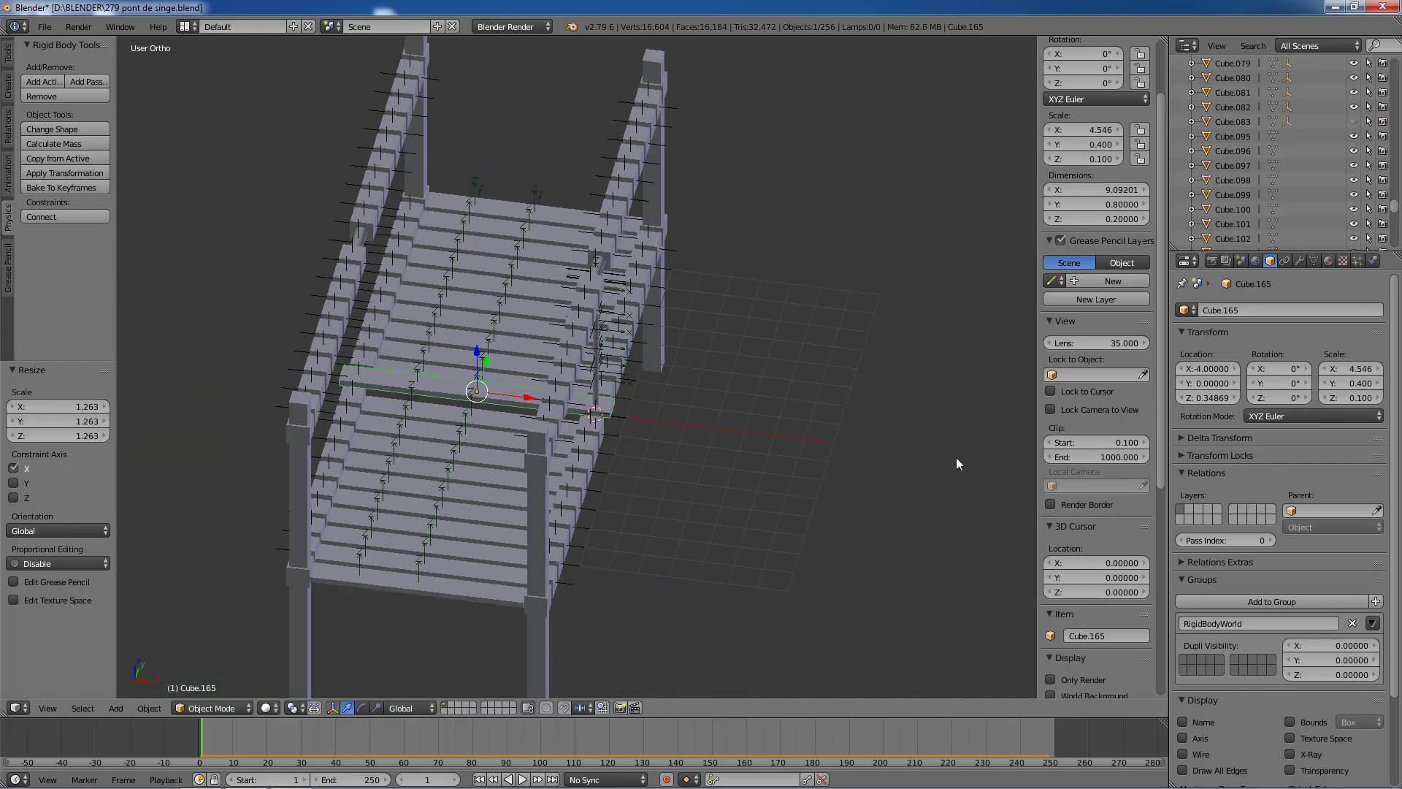
# Step: Play the bridge simulation up to about frame 70, stop it and view the deformed bridge up close from the side
pyautogui.moveTo(957, 457); pyautogui.dragTo(726, 465, button='middle')
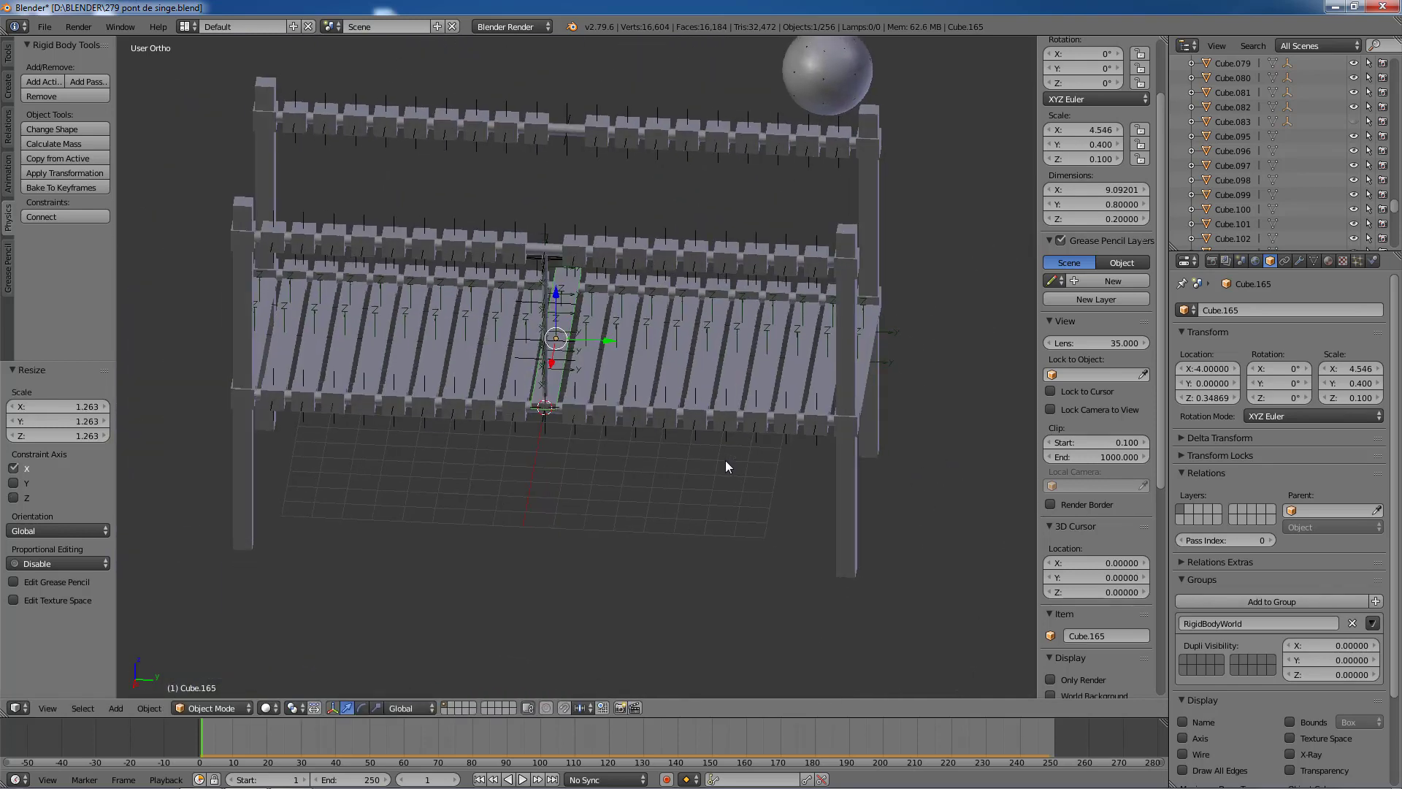
pyautogui.click(522, 779)
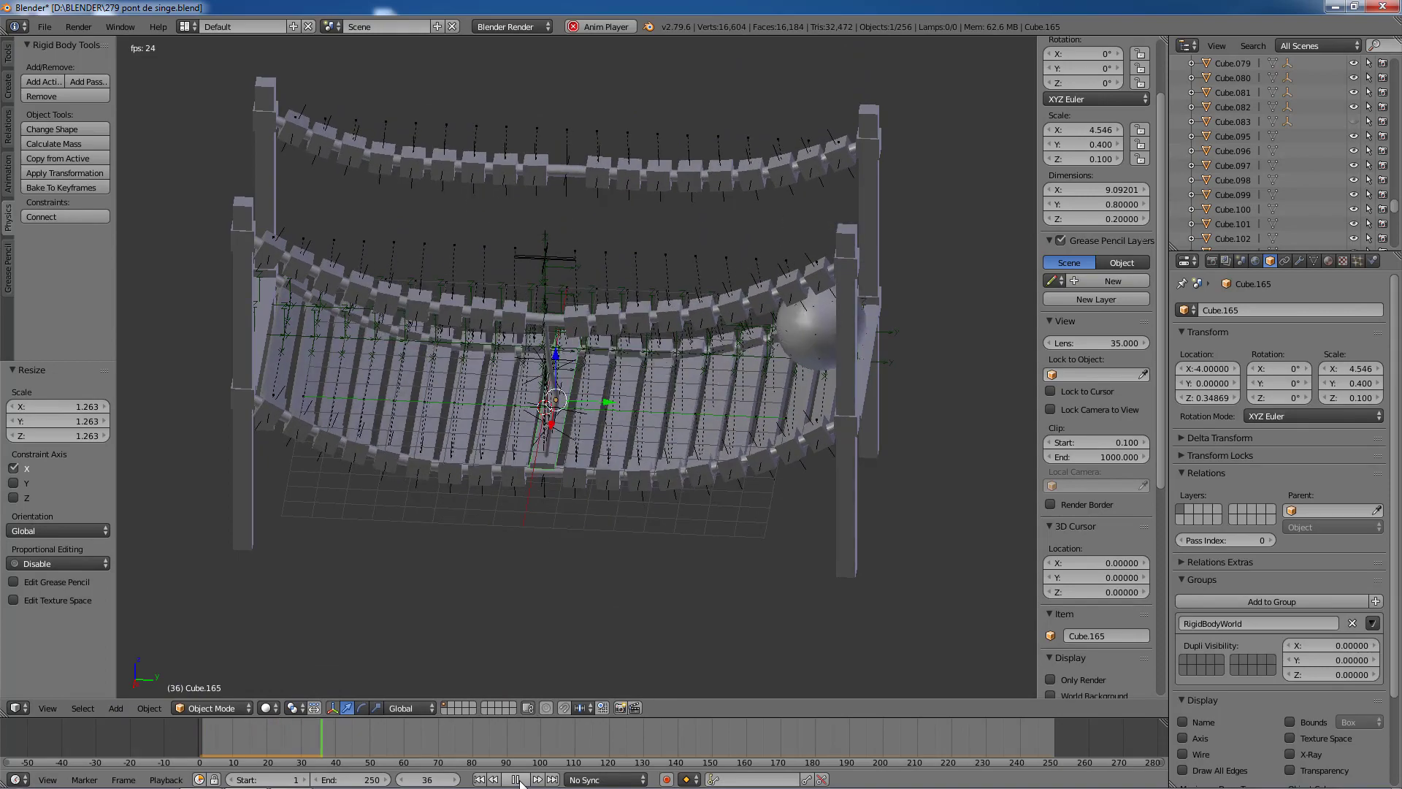
pyautogui.hotkey('alt', 'a')
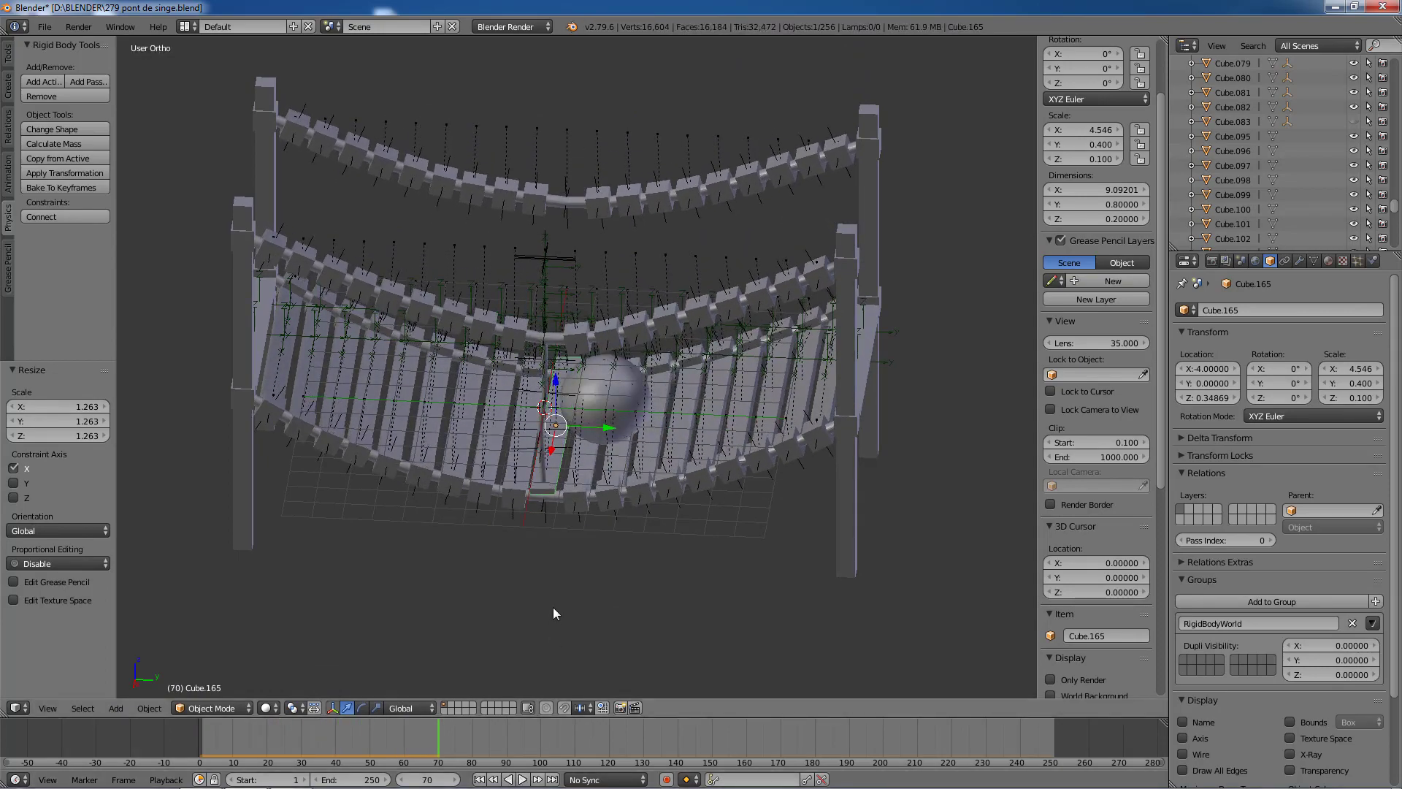
pyautogui.scroll(3, 553, 606)
pyautogui.moveTo(607, 616)
pyautogui.mouseDown(button='middle')
pyautogui.moveTo(637, 575)
pyautogui.moveTo(654, 575)
pyautogui.moveTo(645, 562)
pyautogui.moveTo(608, 594)
pyautogui.mouseUp(button='middle')
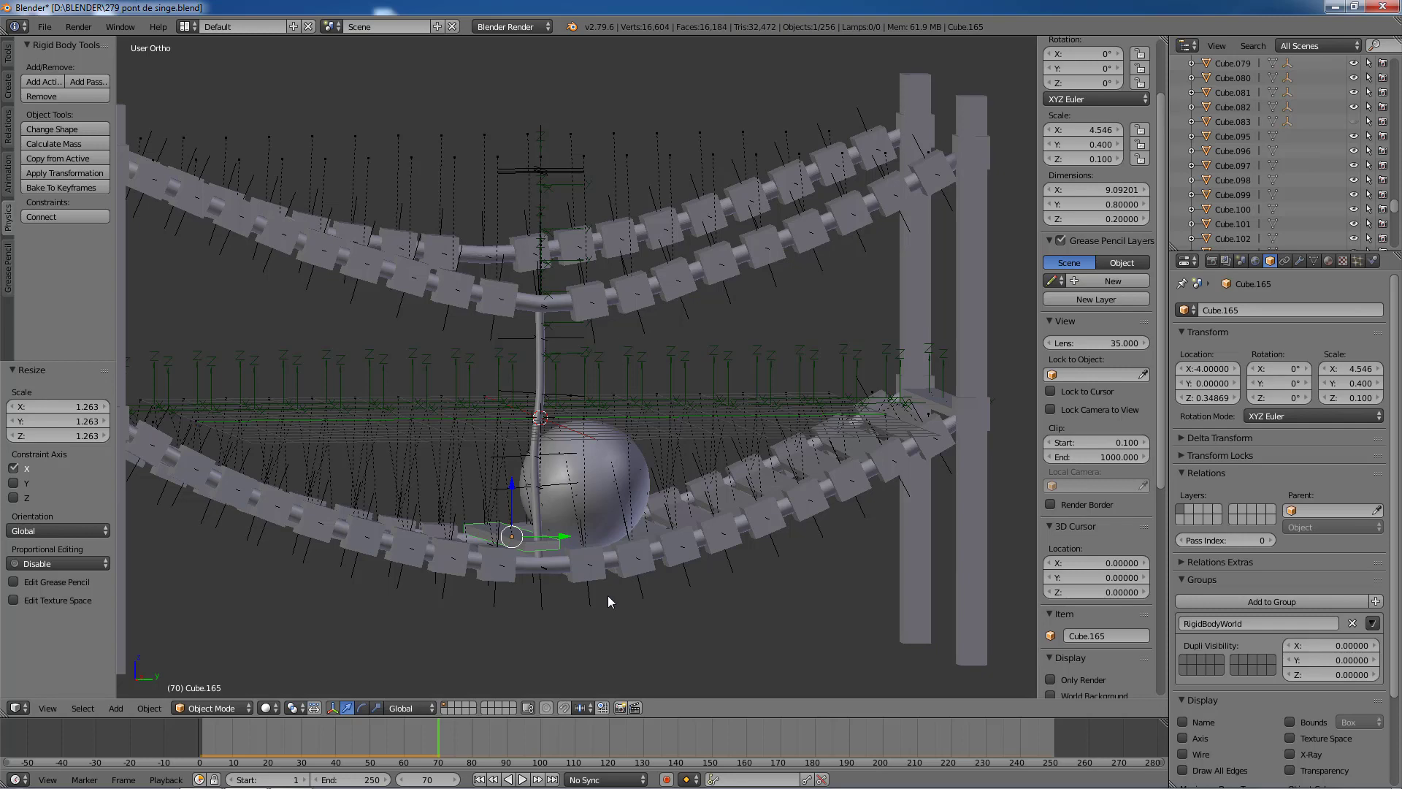
# Step: Return to the first frame, replay the simulation and stop it at about frame 61
pyautogui.click(479, 779)
pyautogui.click(523, 779)
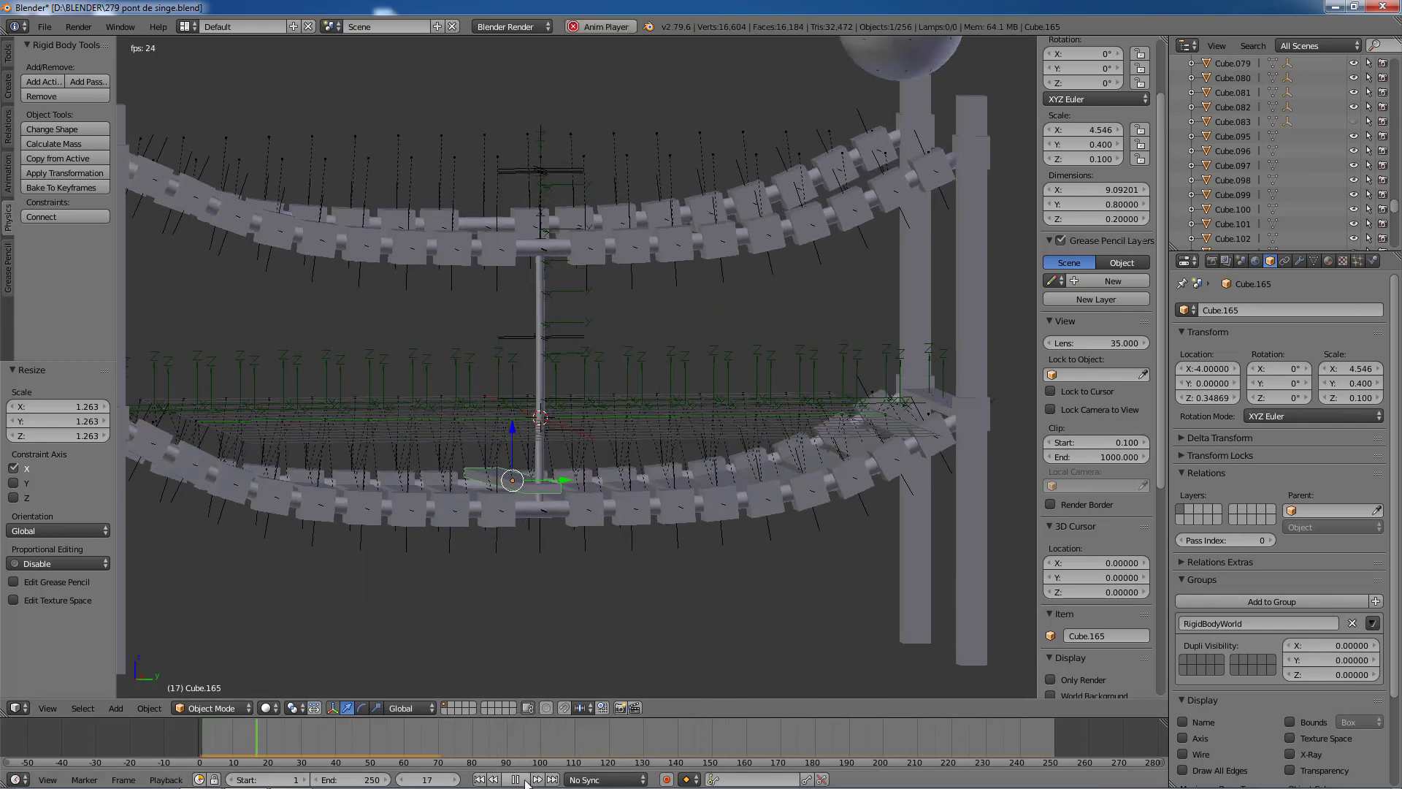
pyautogui.click(525, 779)
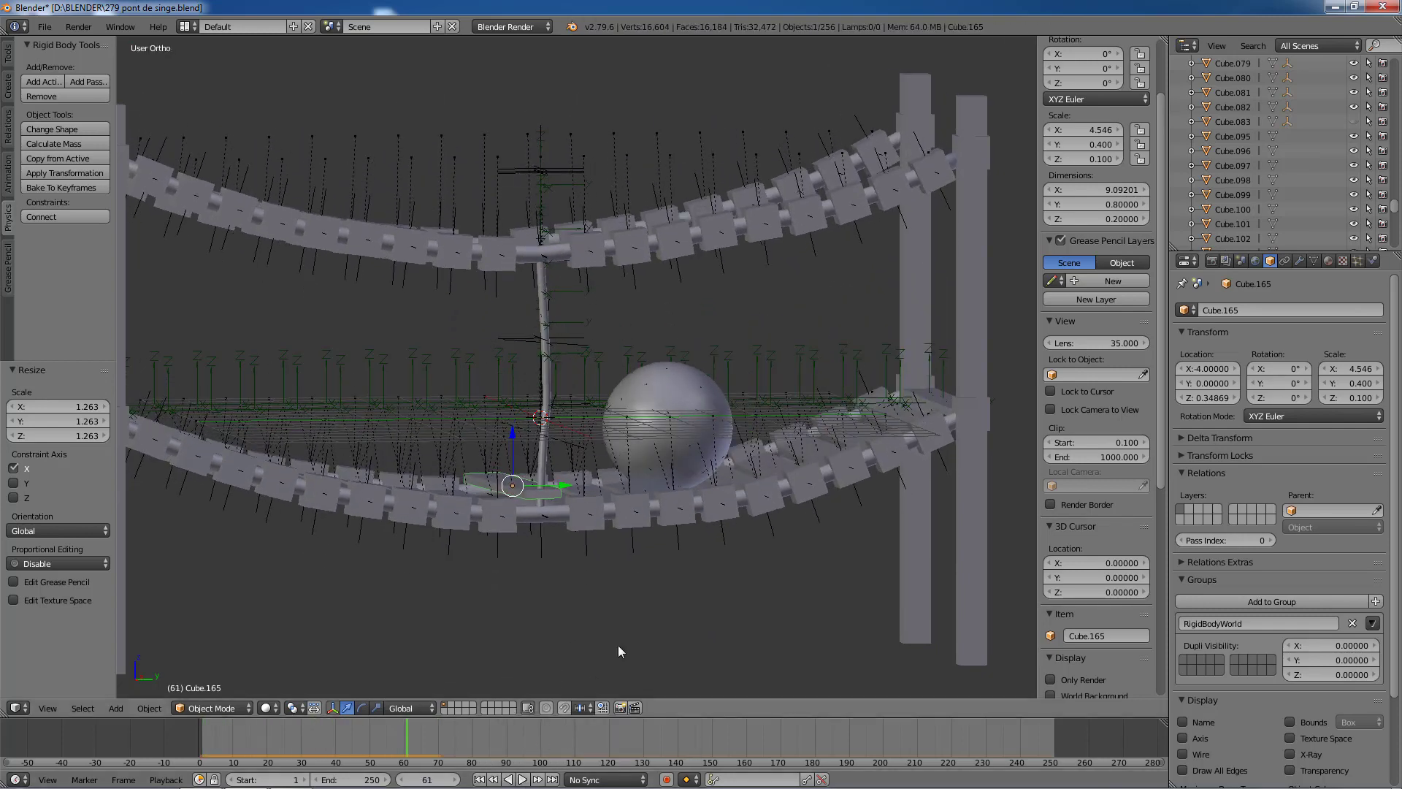
# Step: Undo the X scaling and the upward move of the central plank Cube.165
pyautogui.hotkey('ctrl', 'z')
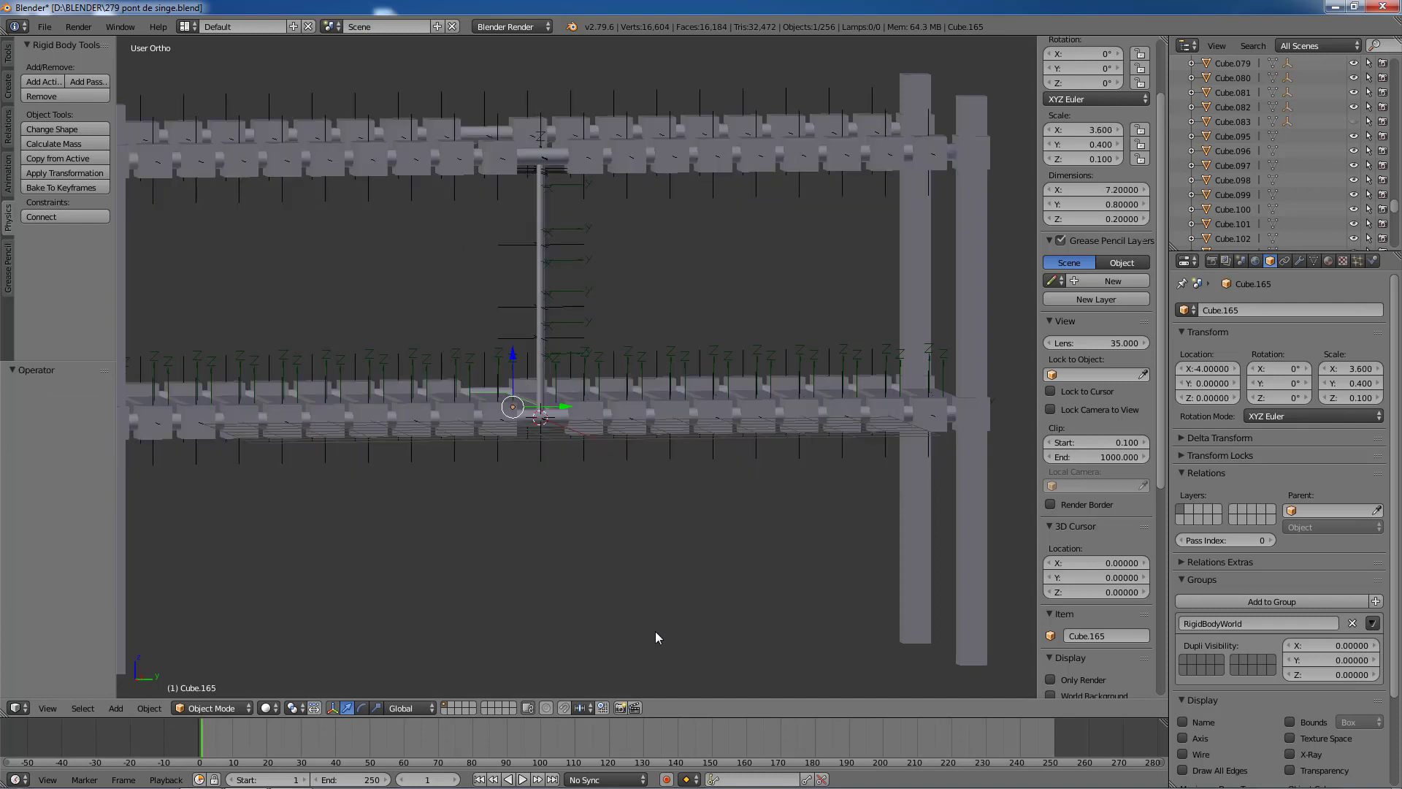
pyautogui.scroll(-4, 634, 464)
pyautogui.moveTo(633, 464); pyautogui.dragTo(620, 496, button='middle')
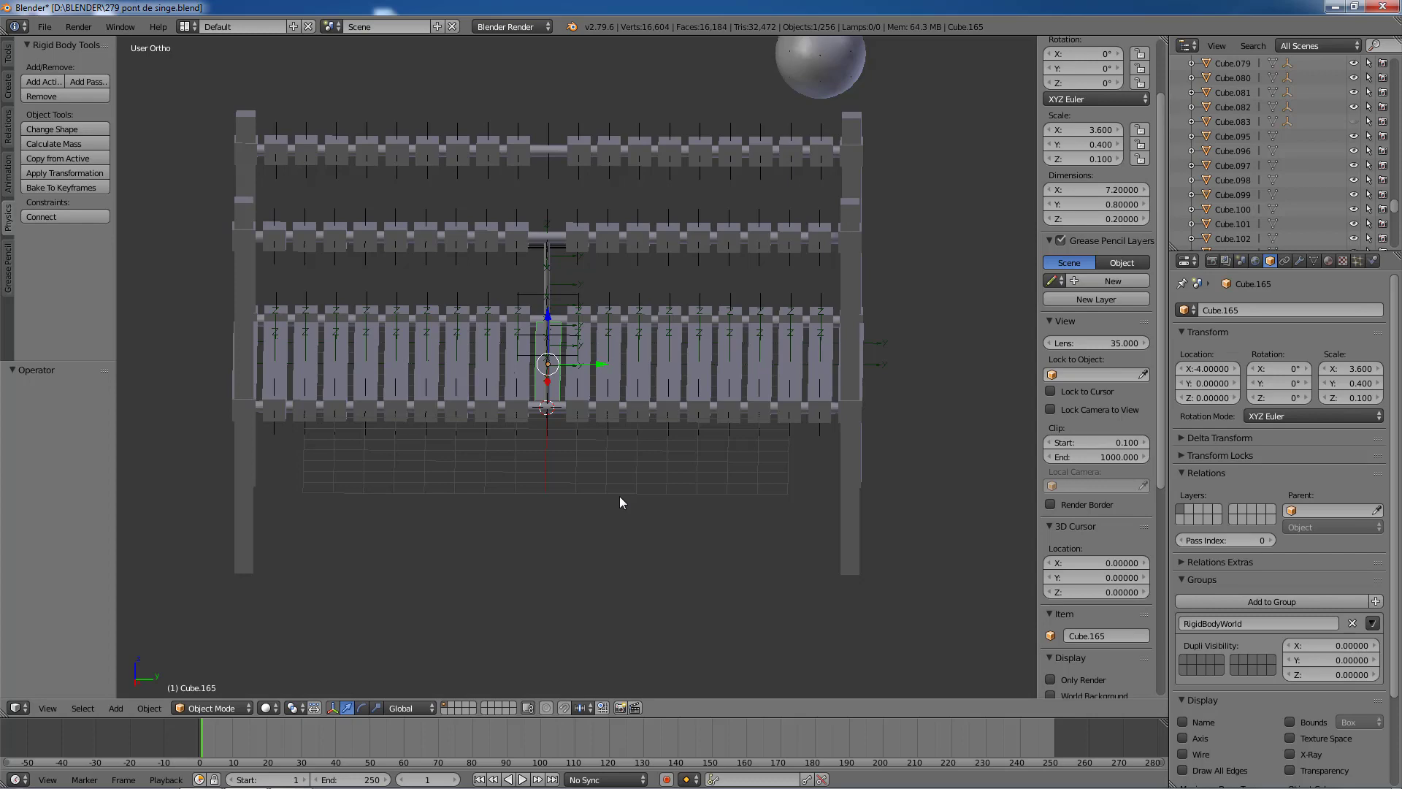
# Step: Examine the undeformed bridge and its vertical rope from several angles and in the right view
pyautogui.scroll(-2, 620, 496)
pyautogui.moveTo(620, 473); pyautogui.dragTo(614, 427, button='middle')
pyautogui.scroll(4, 617, 430)
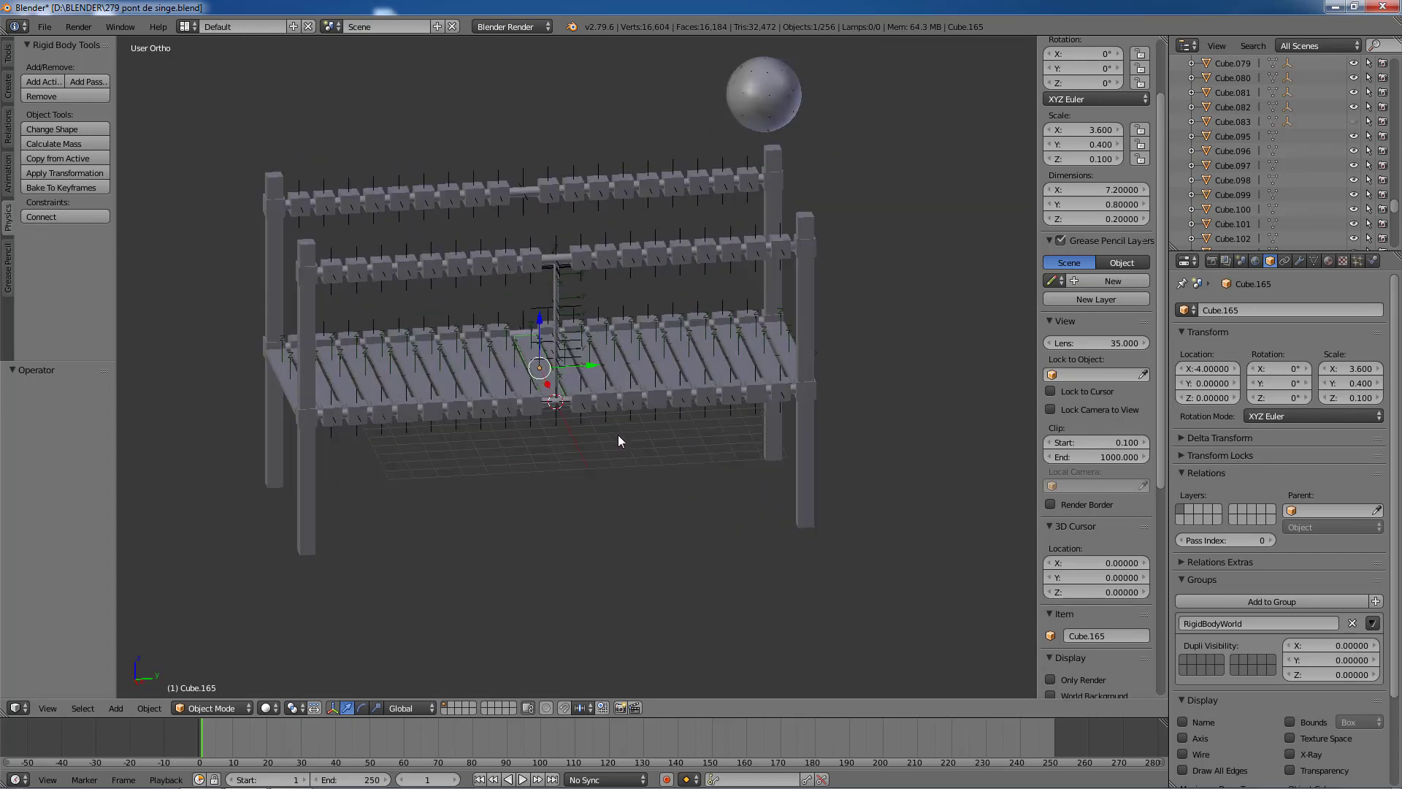
pyautogui.scroll(-5, 619, 435)
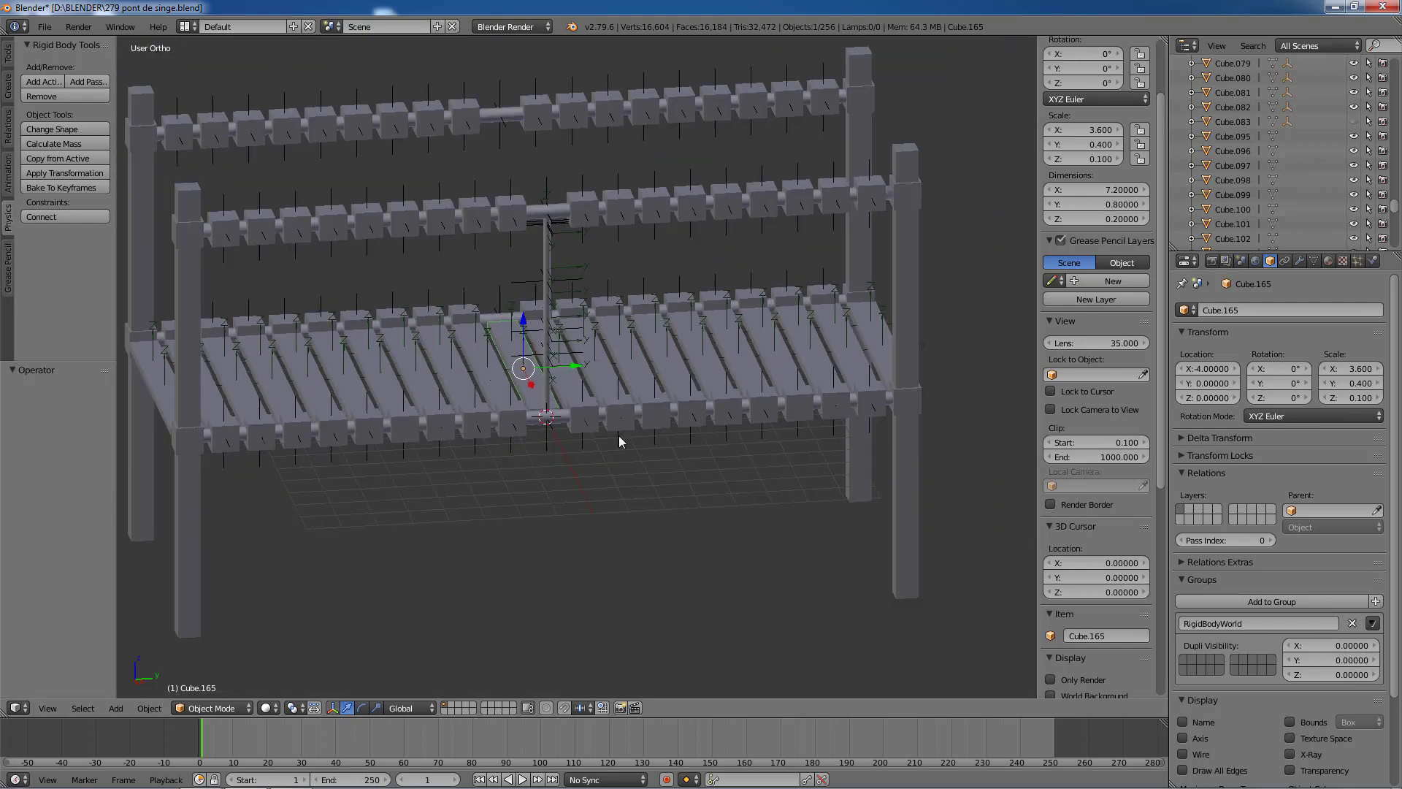
pyautogui.moveTo(574, 438)
pyautogui.mouseDown(button='middle')
pyautogui.moveTo(595, 442)
pyautogui.moveTo(576, 410)
pyautogui.moveTo(526, 436)
pyautogui.moveTo(557, 435)
pyautogui.mouseUp(button='middle')
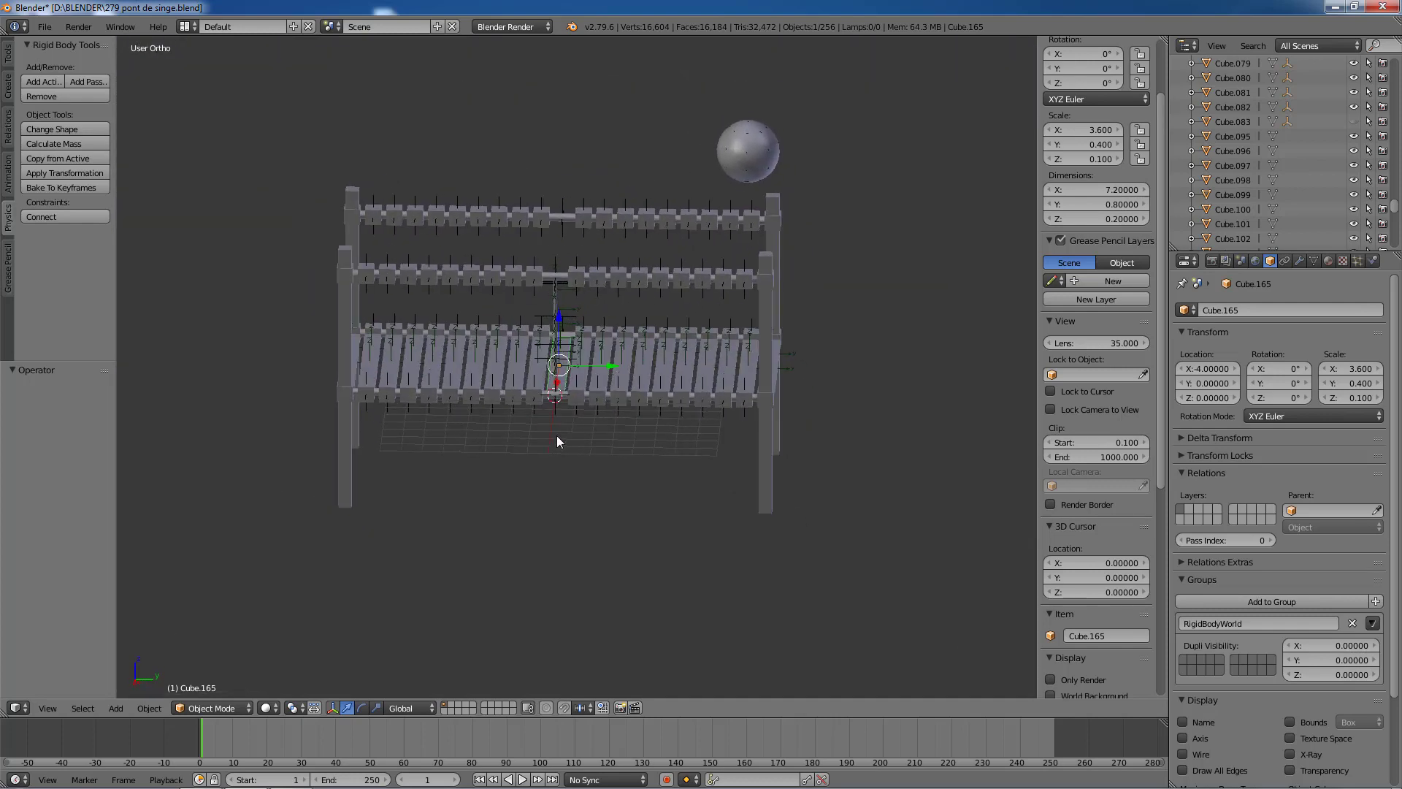
pyautogui.scroll(3, 558, 430)
pyautogui.press('KP_3')
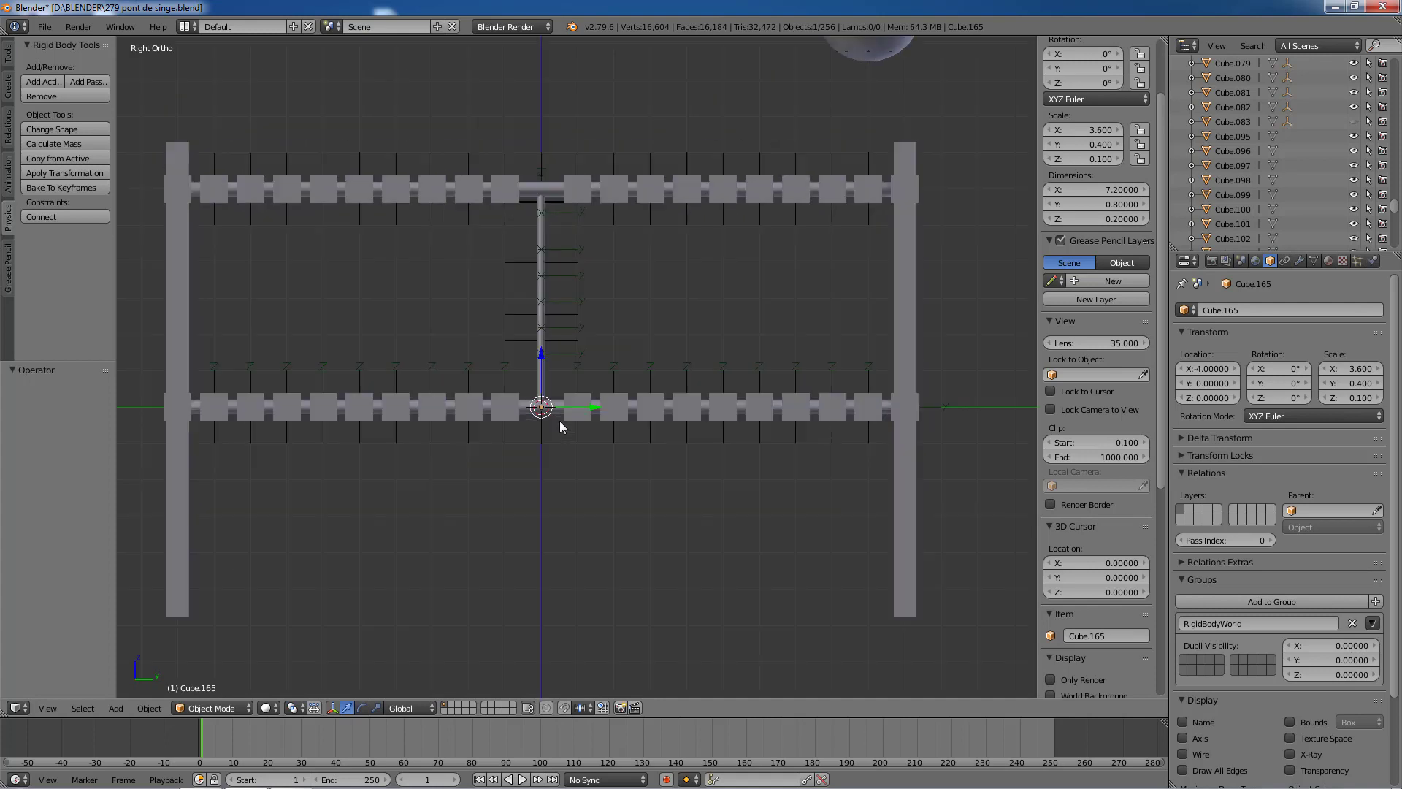
pyautogui.scroll(4, 560, 428)
pyautogui.scroll(-2, 554, 429)
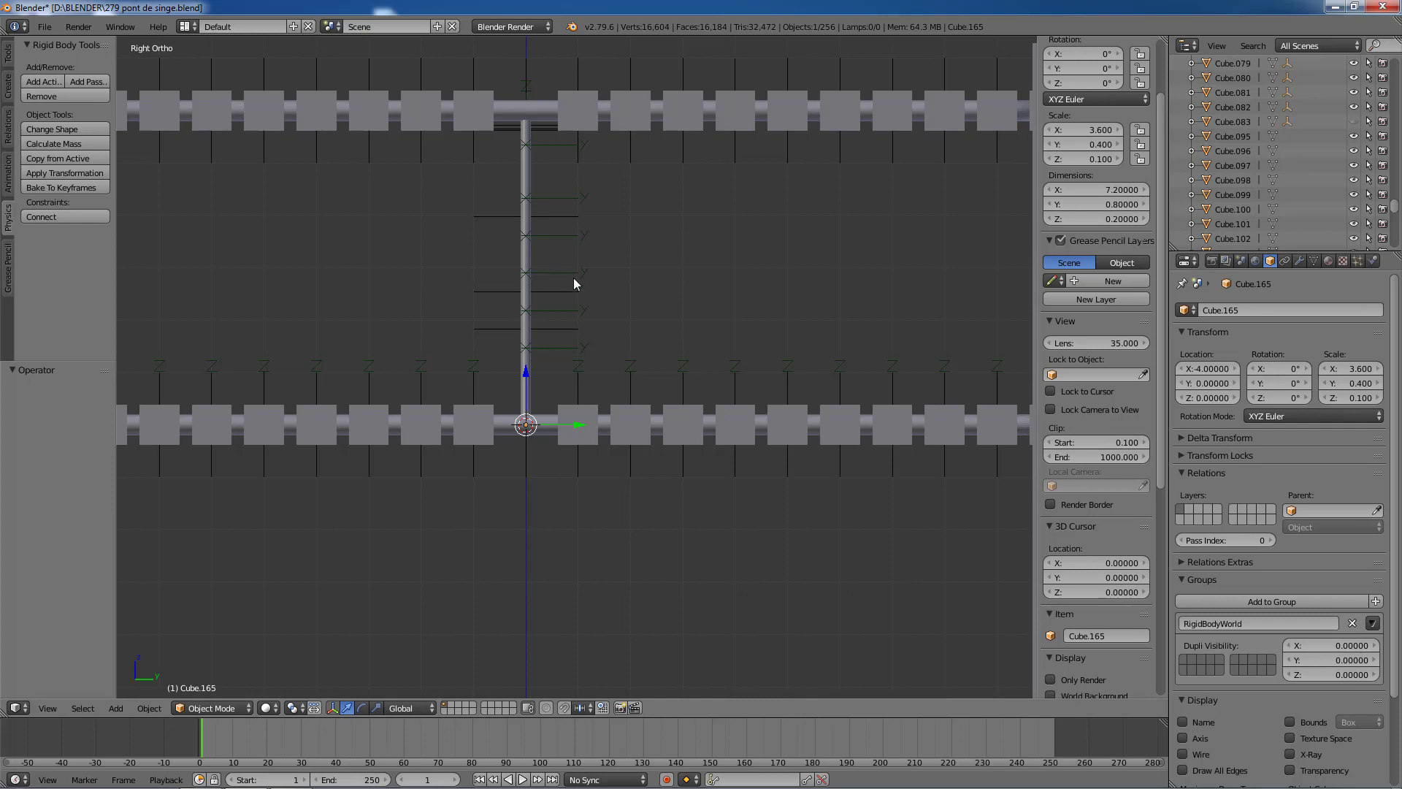
pyautogui.scroll(-3, 576, 287)
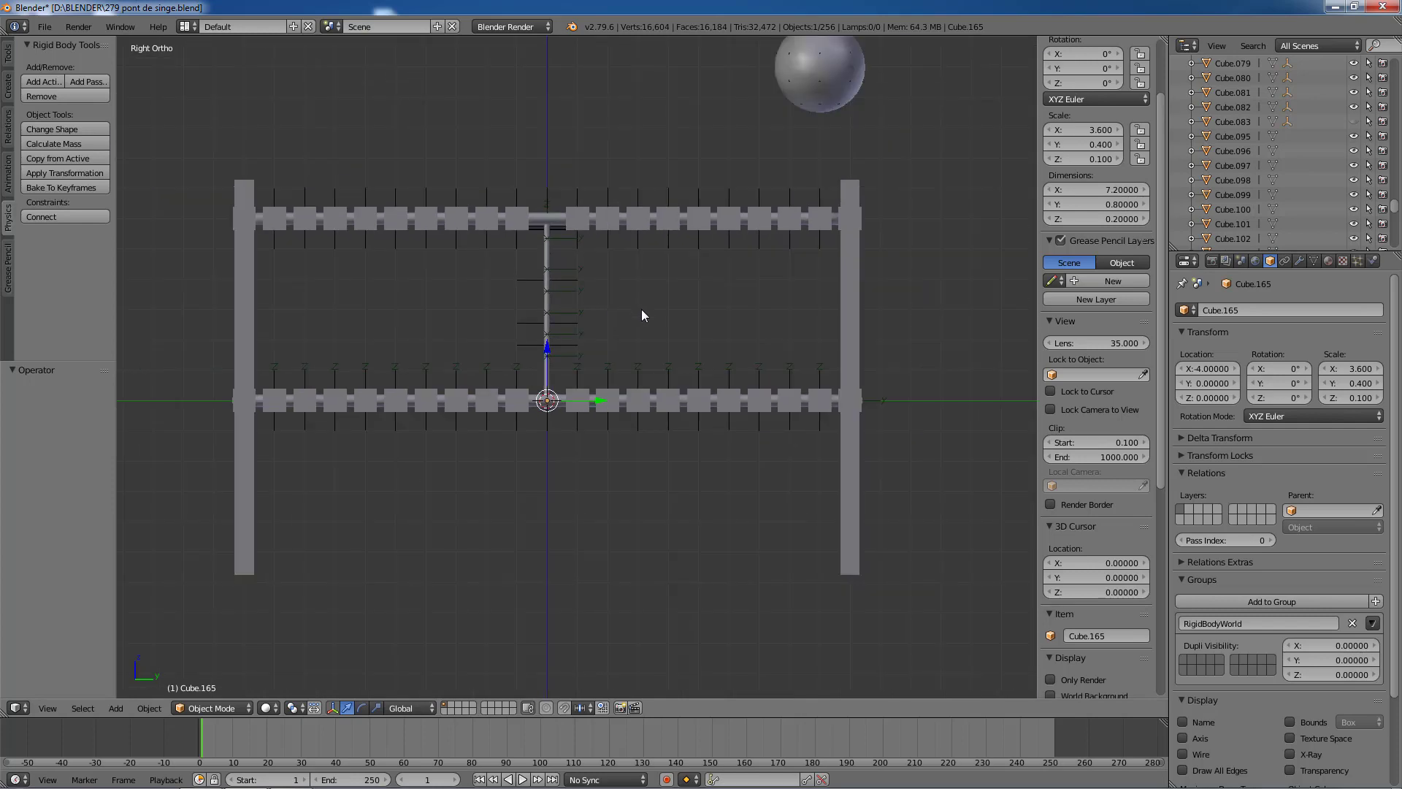
# Step: Reveal all hidden objects of the bridge
pyautogui.moveTo(642, 316); pyautogui.dragTo(761, 405, button='middle')
pyautogui.scroll(-4, 764, 366)
pyautogui.press('b')
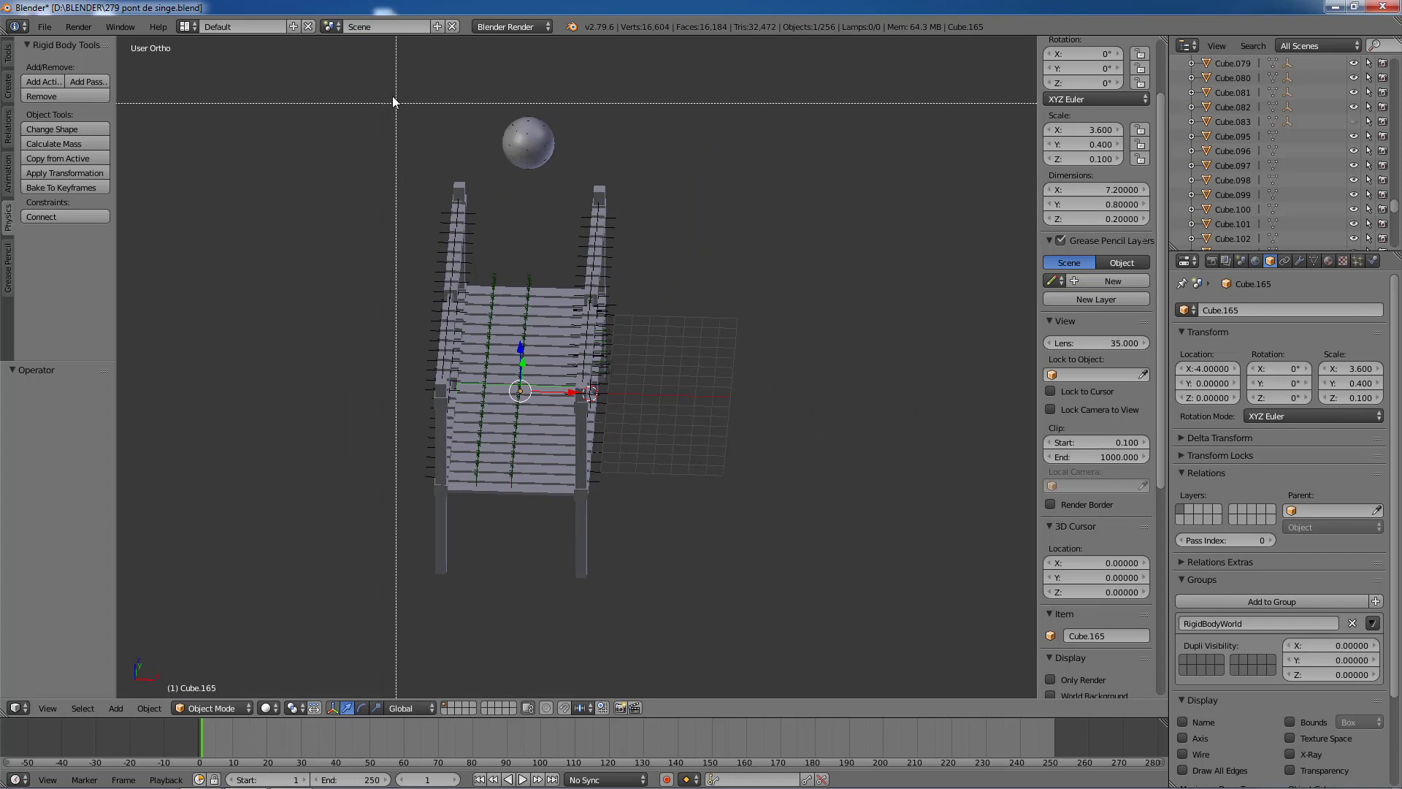
pyautogui.moveTo(395, 101); pyautogui.dragTo(539, 589)
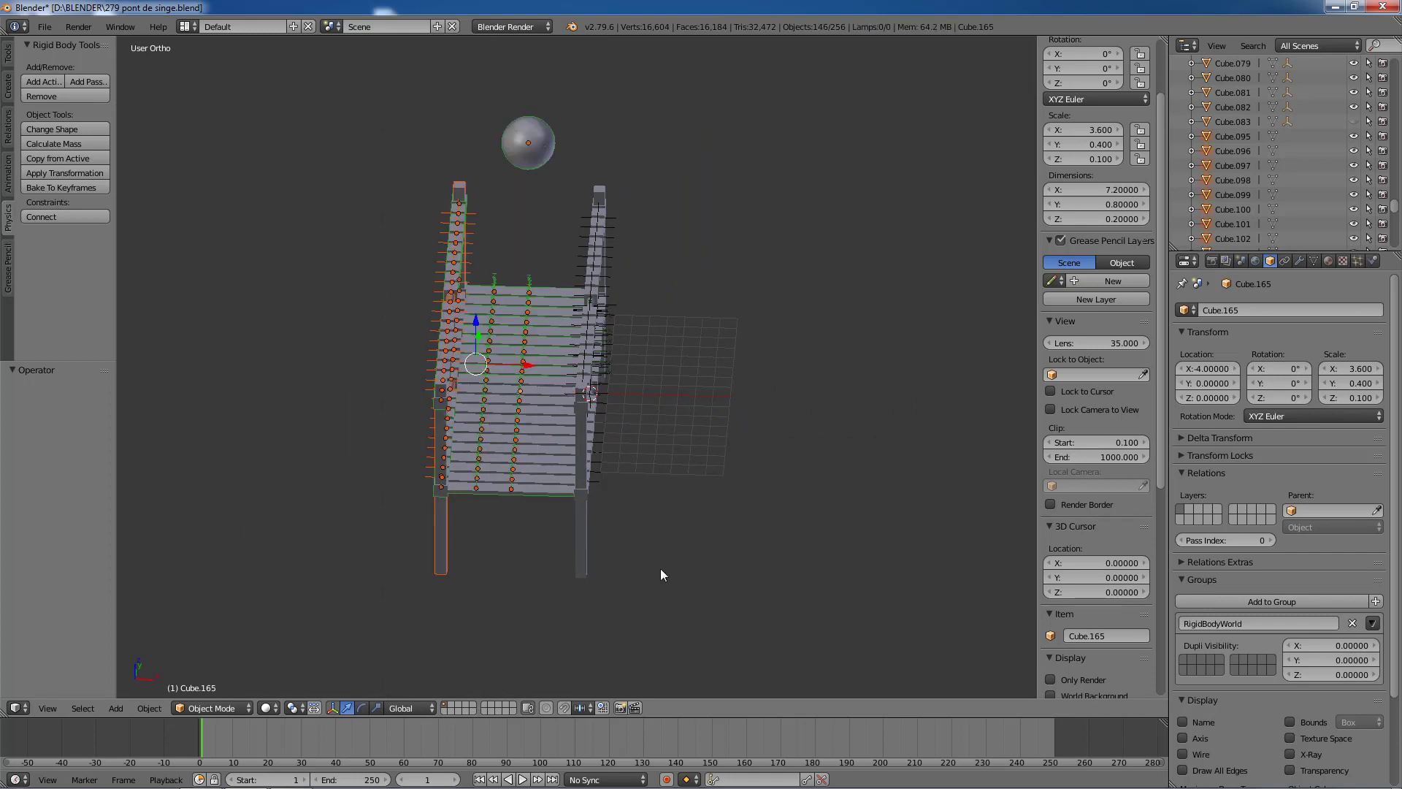
pyautogui.hotkey('alt', 'h')
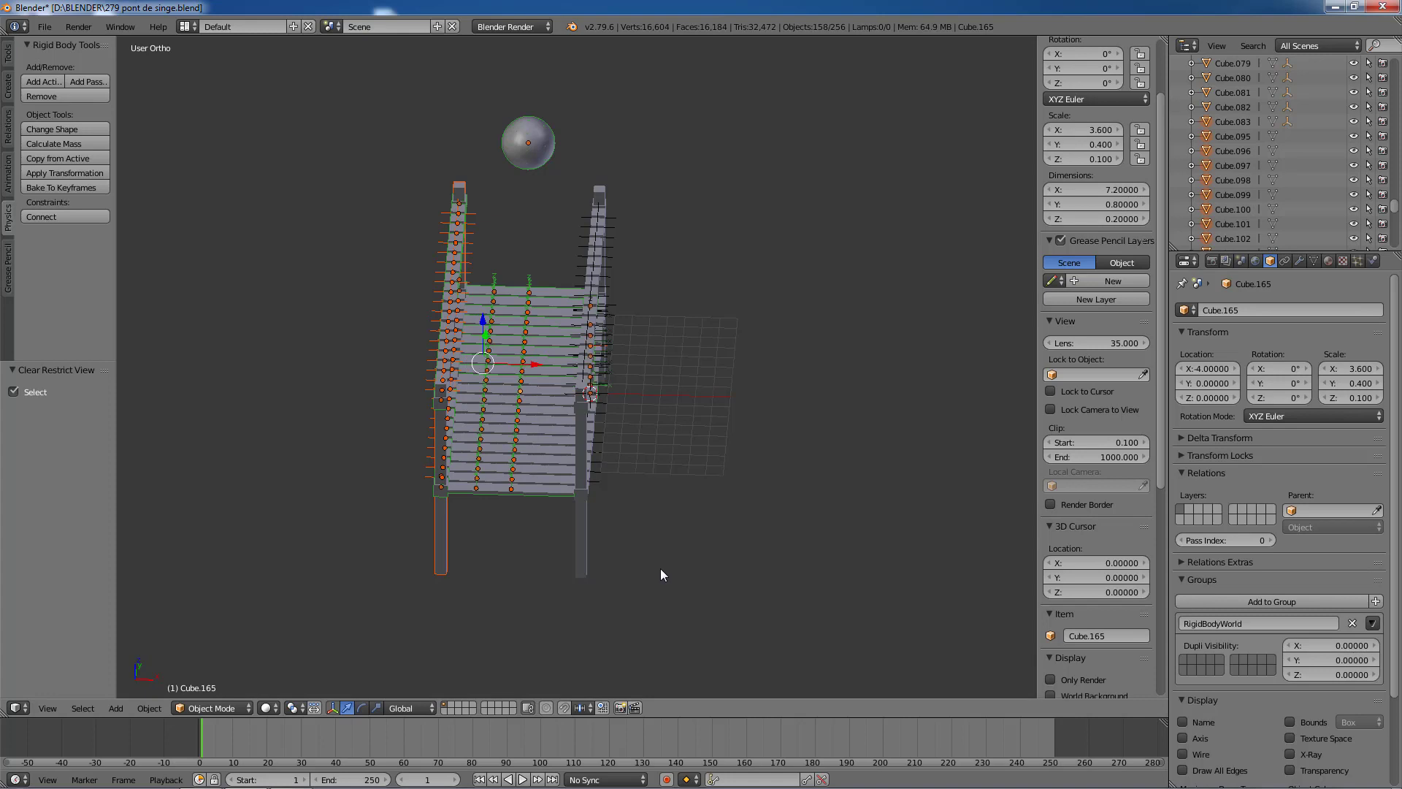
# Step: Hide the sphere, the planks and the bridge side opposite the vertical rope, including its posts and ropes
pyautogui.press('a')
pyautogui.press('b')
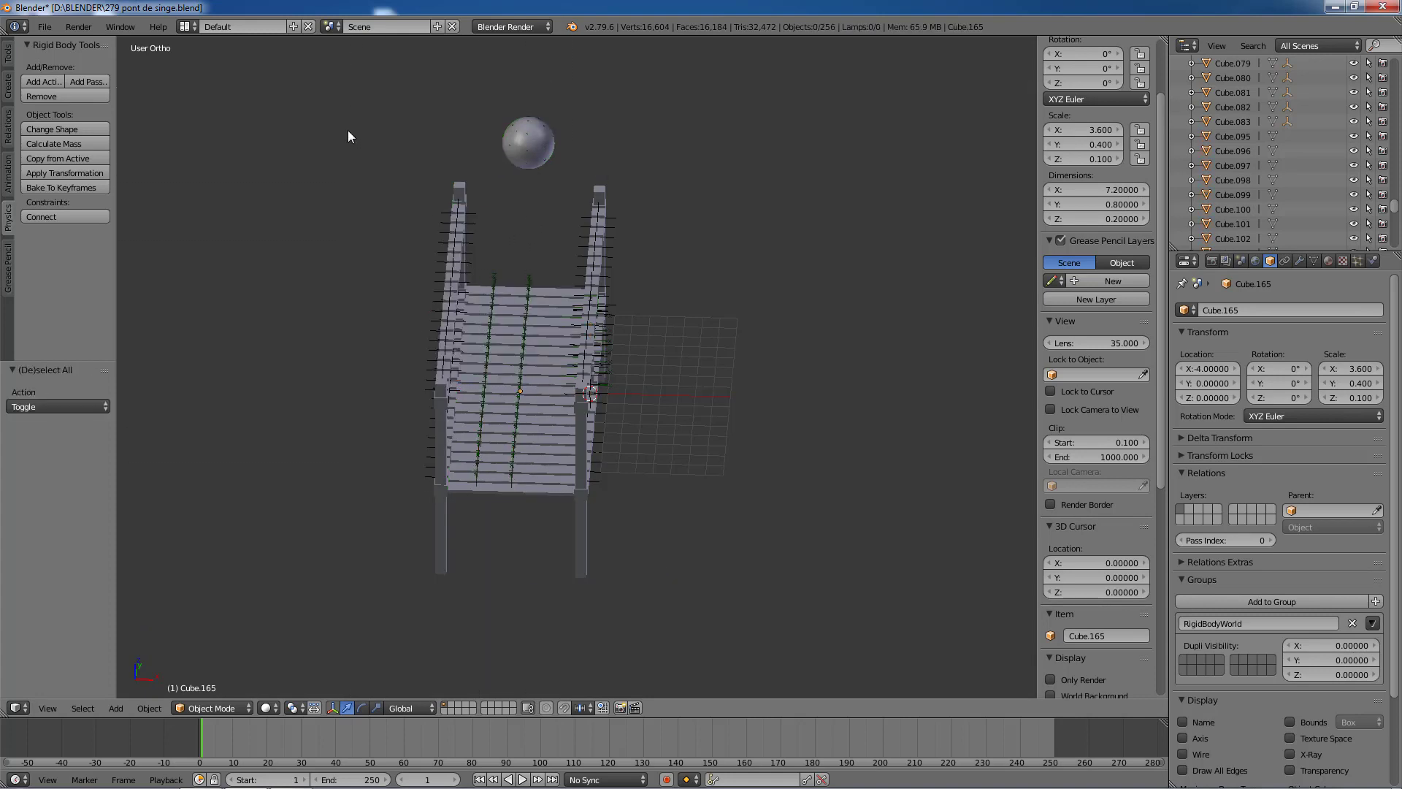
pyautogui.moveTo(347, 84); pyautogui.dragTo(546, 578)
pyautogui.press('h')
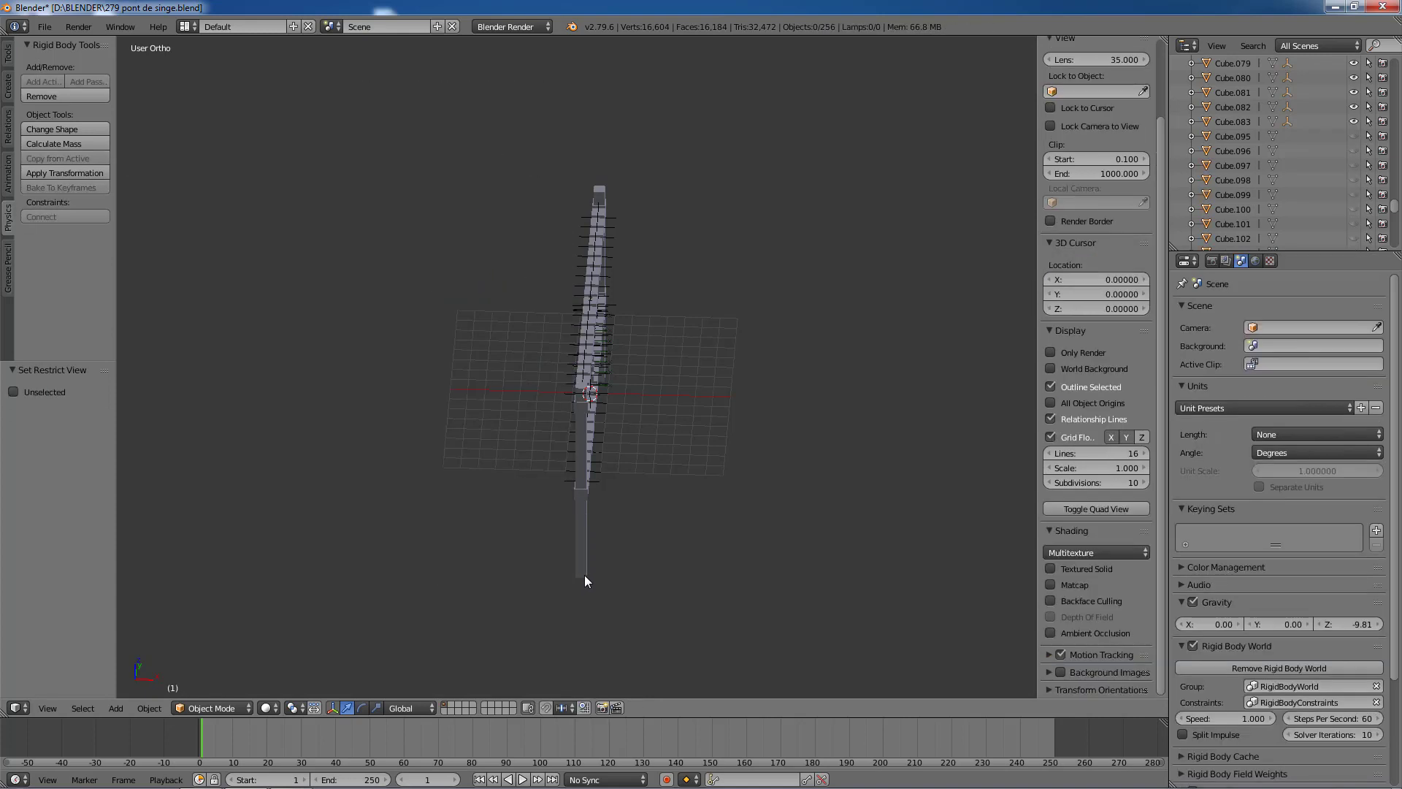
# Step: Hide the two remaining posts at the ends of the ropes
pyautogui.moveTo(686, 539); pyautogui.dragTo(533, 495, button='middle')
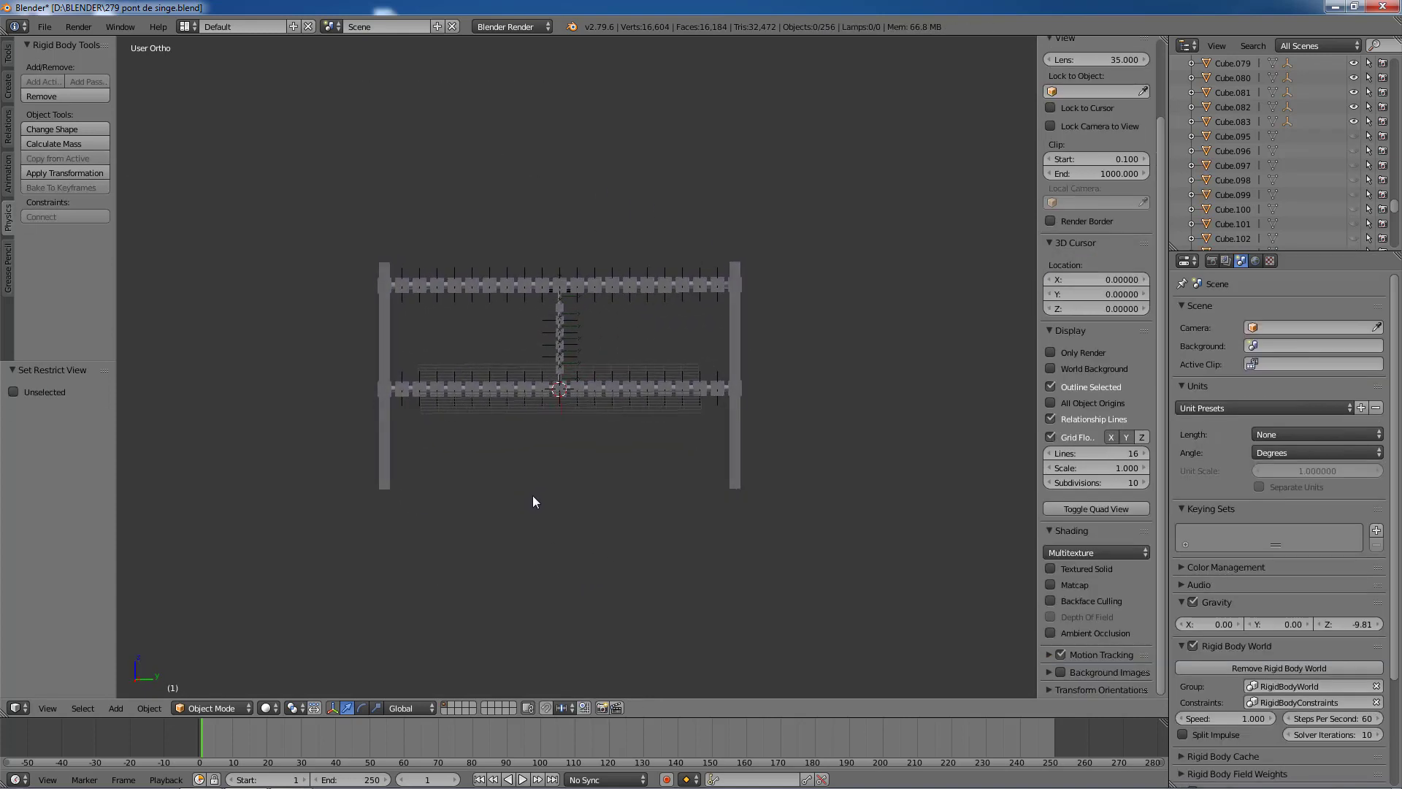
pyautogui.rightClick(734, 472)
pyautogui.keyDown('shift'); pyautogui.rightClick(379, 434); pyautogui.keyUp('shift')
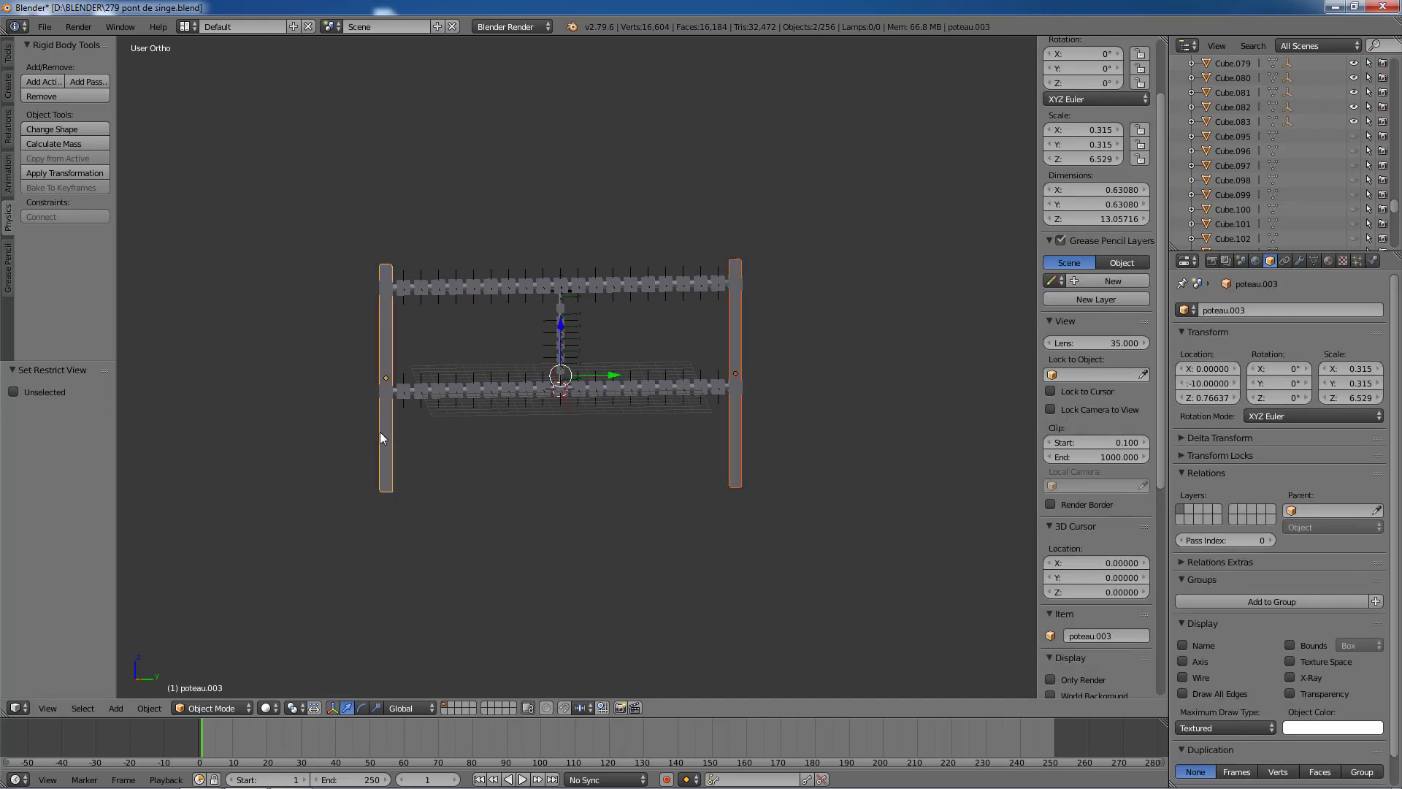
pyautogui.press('h')
# Step: Examine the small cubes and empties of the vertical rope between the two horizontal ropes in the right view
pyautogui.scroll(5, 511, 449)
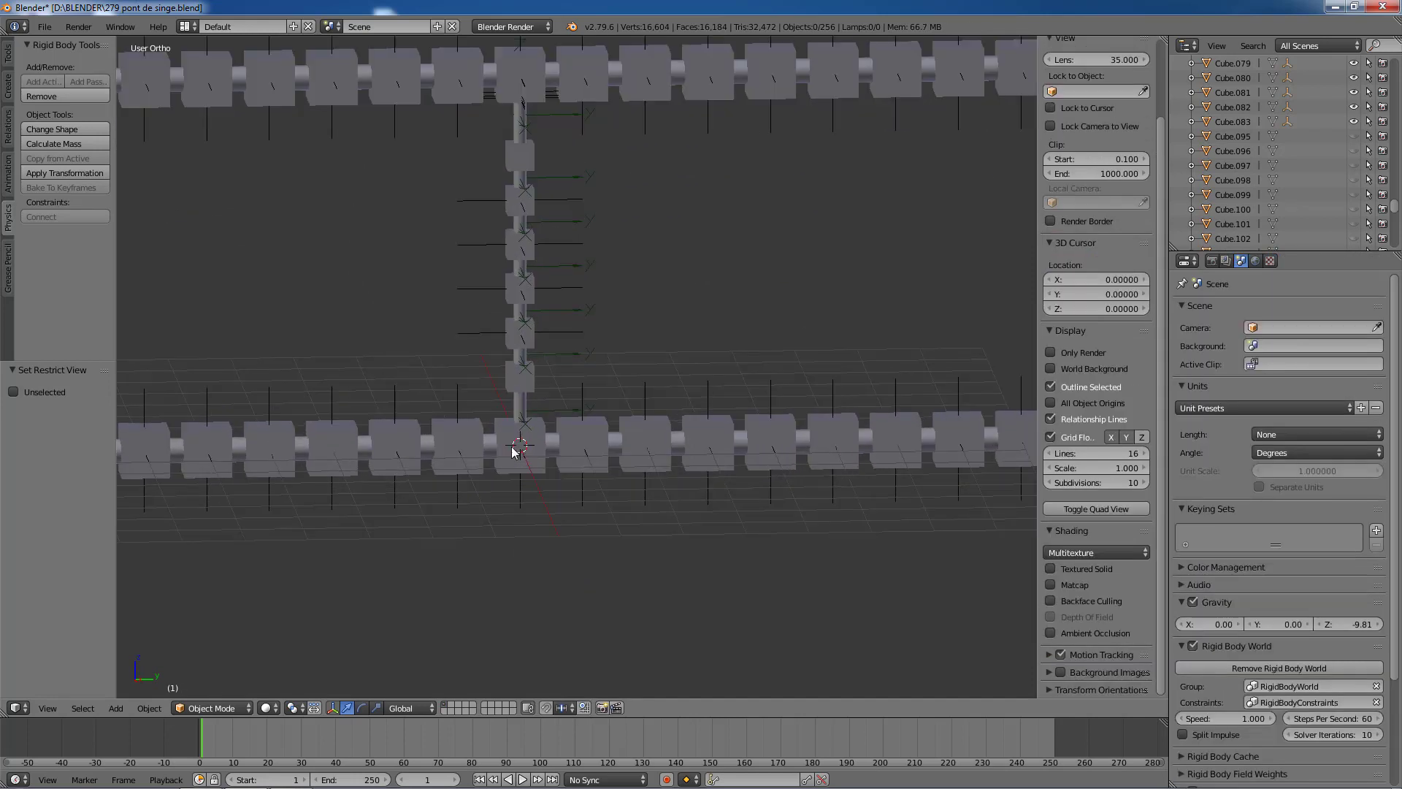
pyautogui.press('KP_3')
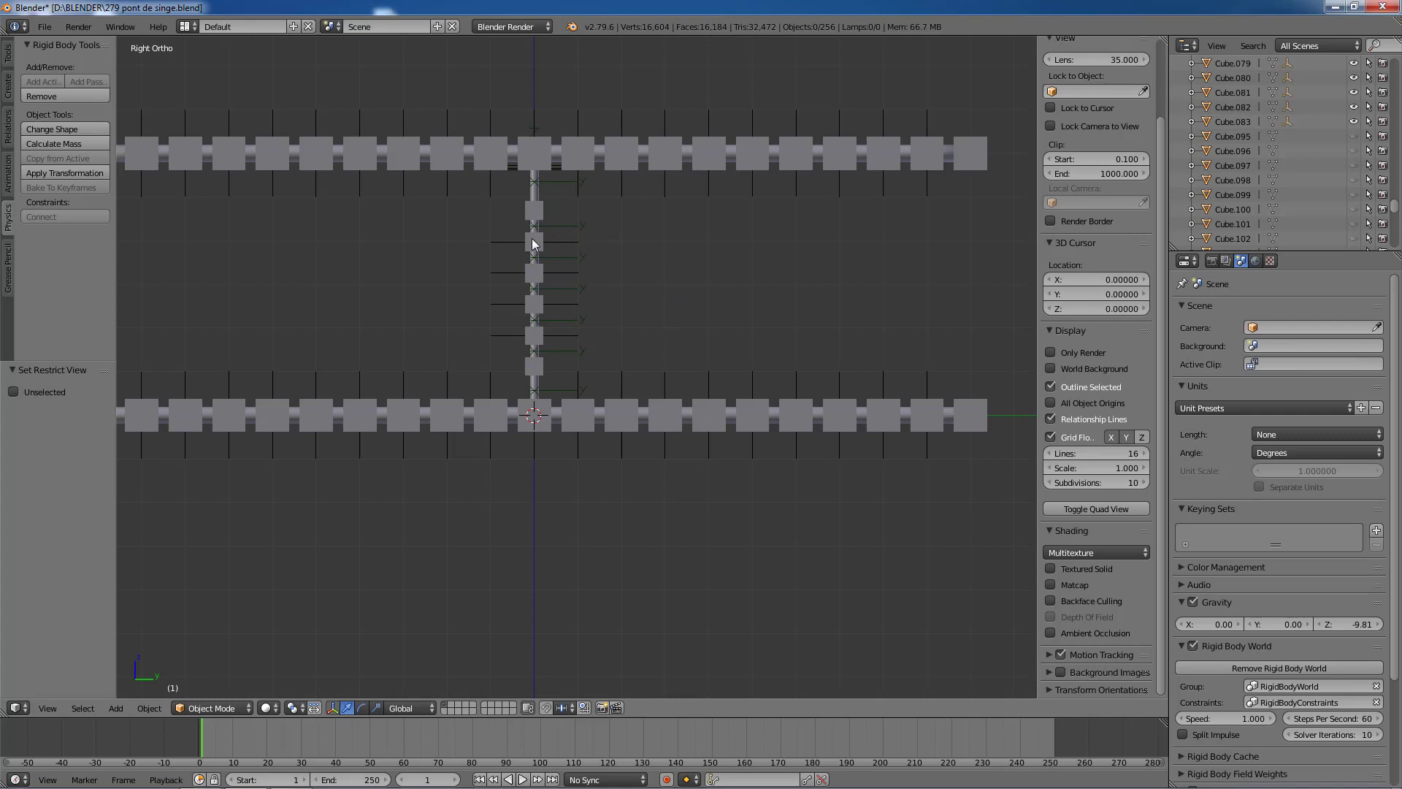
pyautogui.scroll(3, 591, 244)
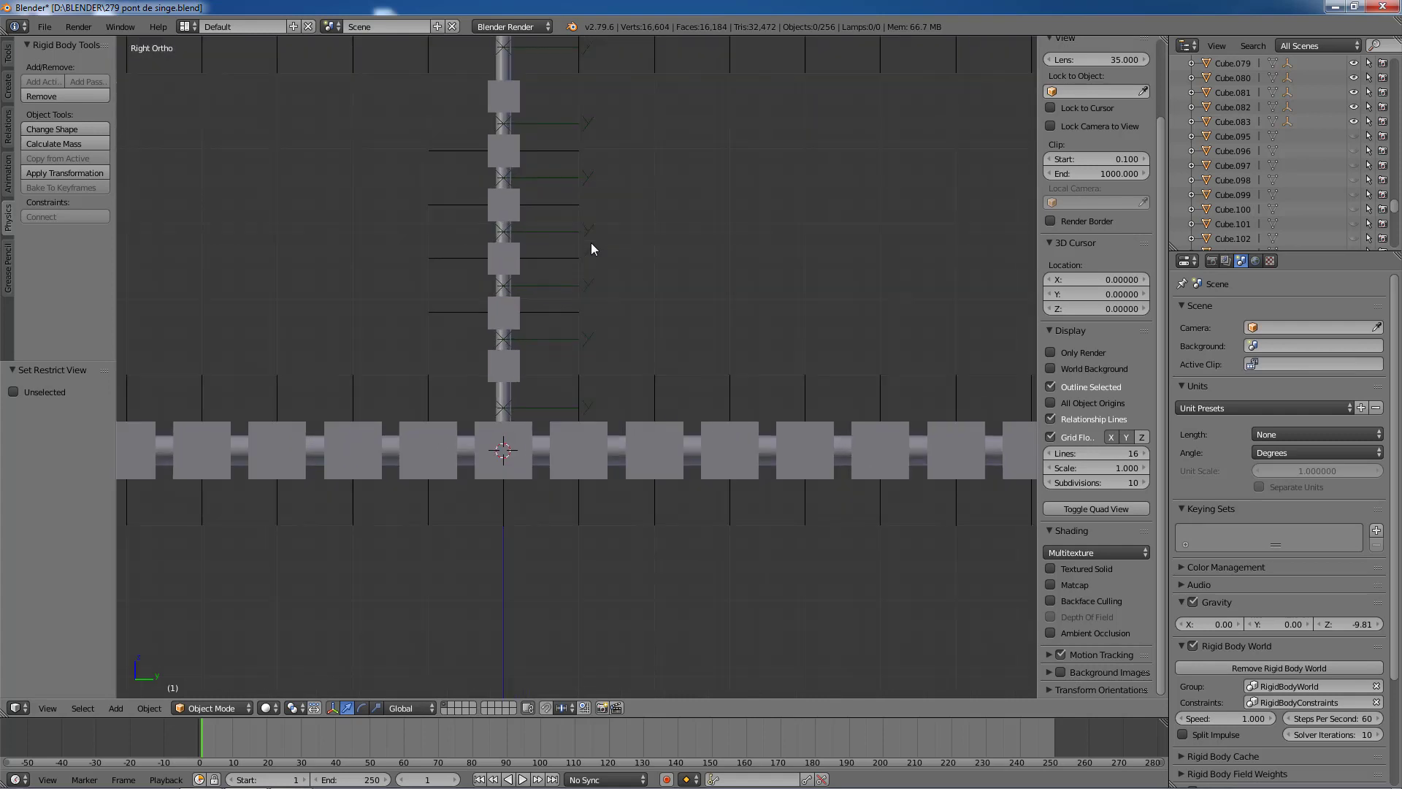
pyautogui.scroll(-3, 591, 244)
pyautogui.scroll(-2, 611, 245)
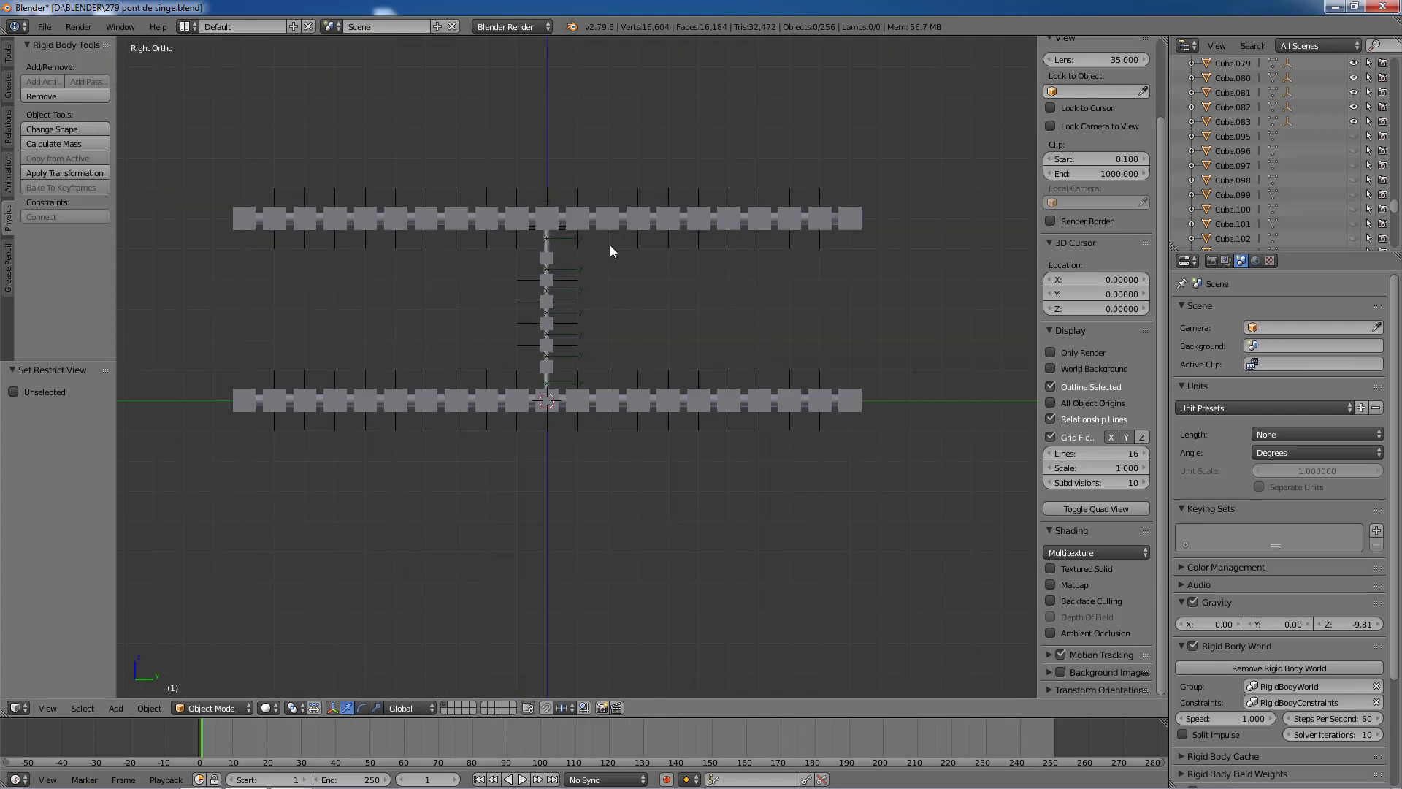
pyautogui.scroll(2, 611, 245)
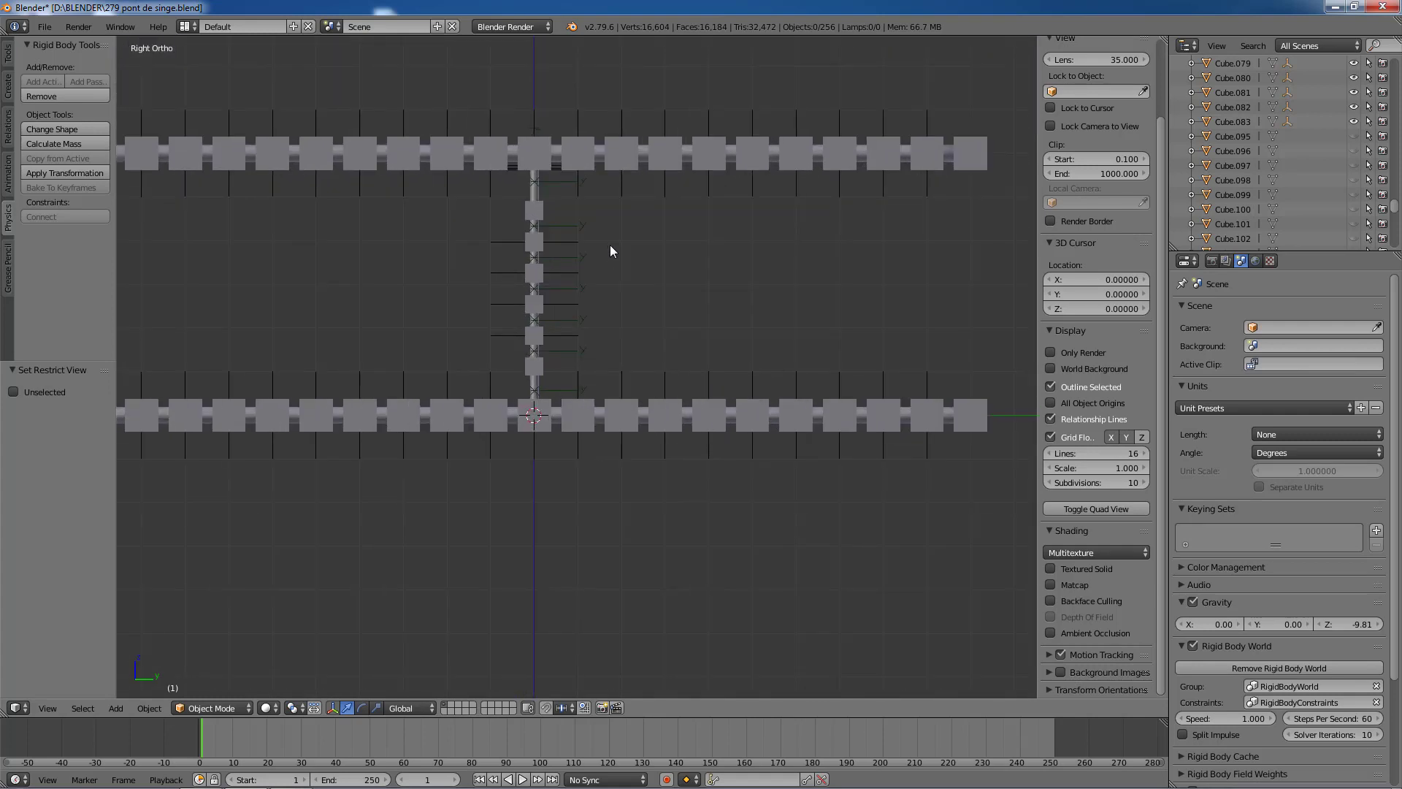
# Step: Compare the vertical rope's two uppermost small cubes and show the rigid body settings of the topmost one, Cube.108
pyautogui.rightClick(541, 210)
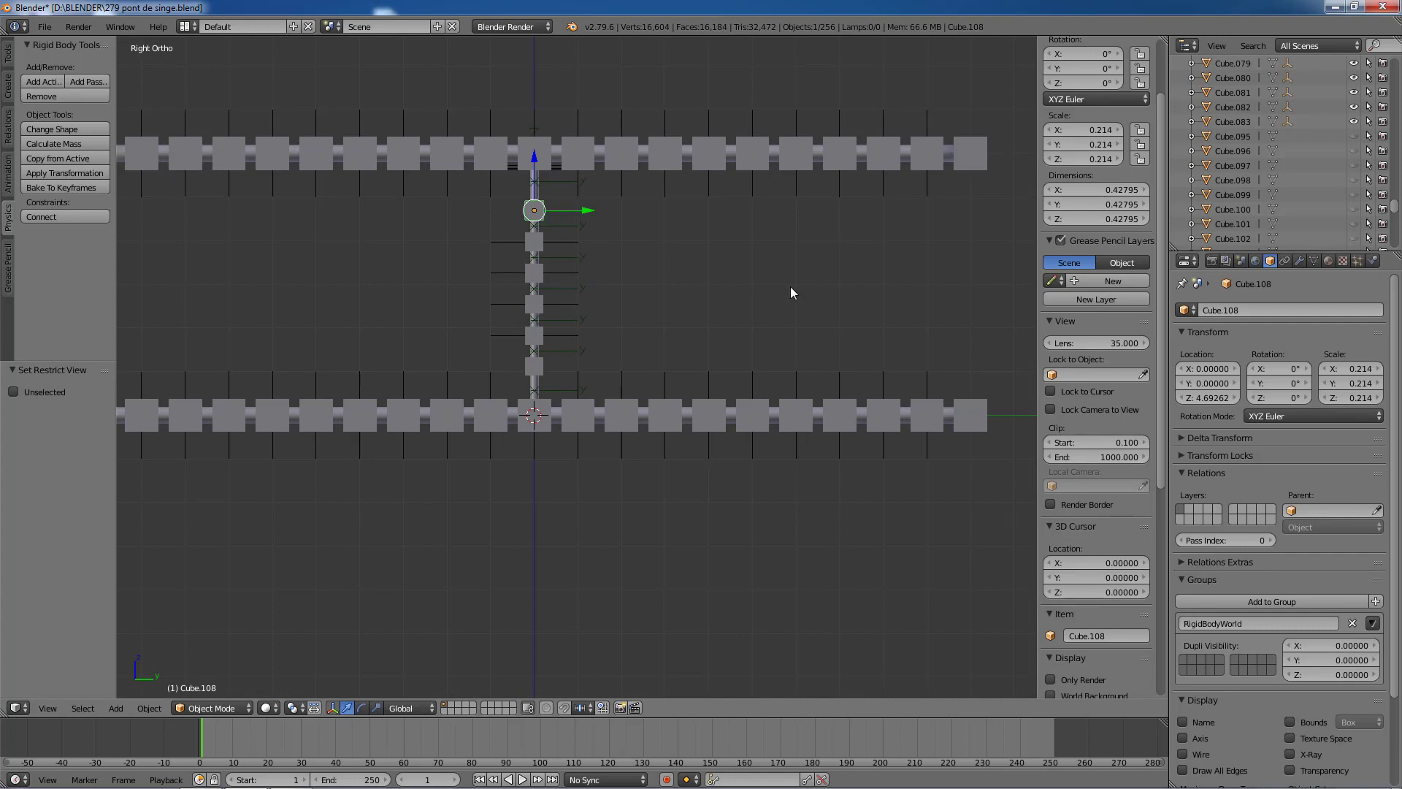
pyautogui.rightClick(533, 242)
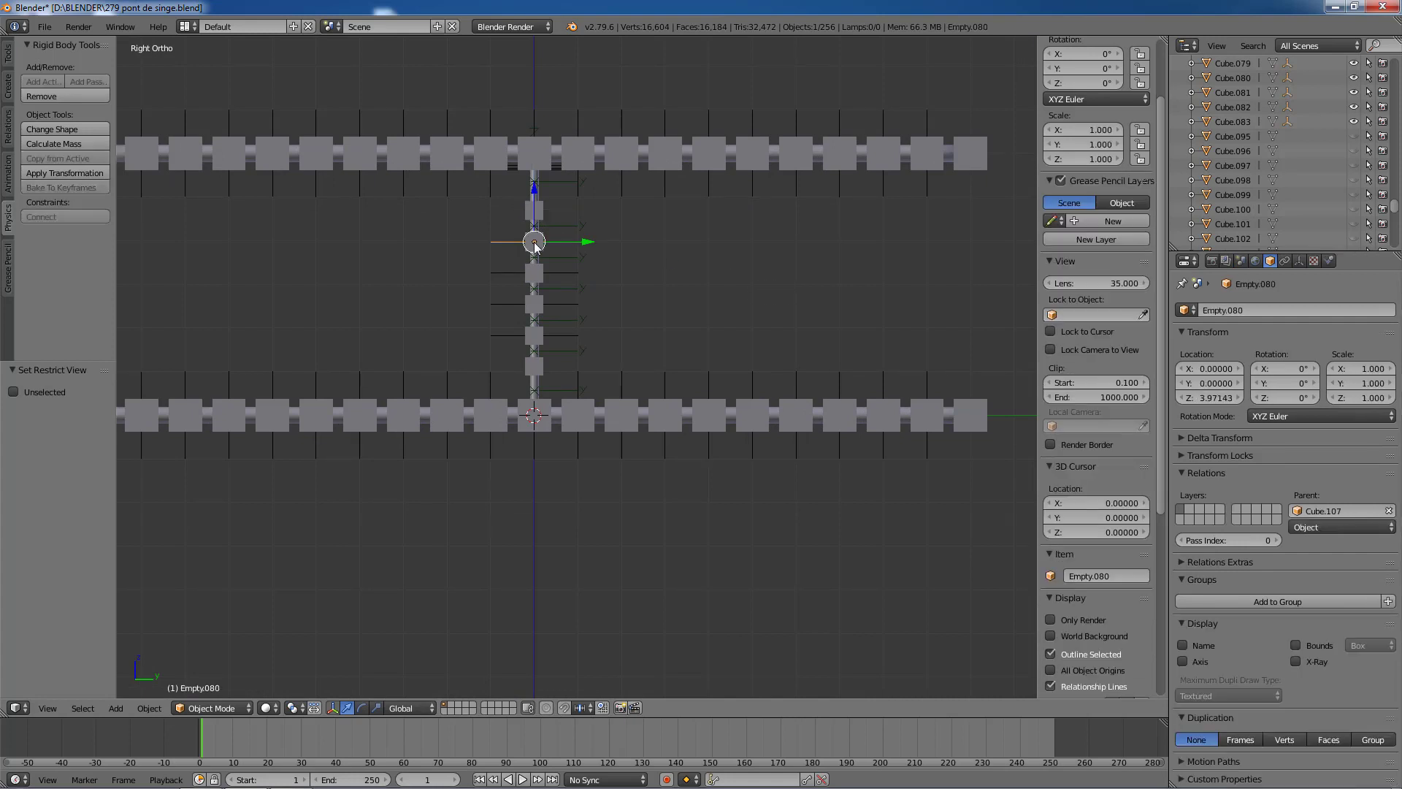
pyautogui.rightClick(534, 244)
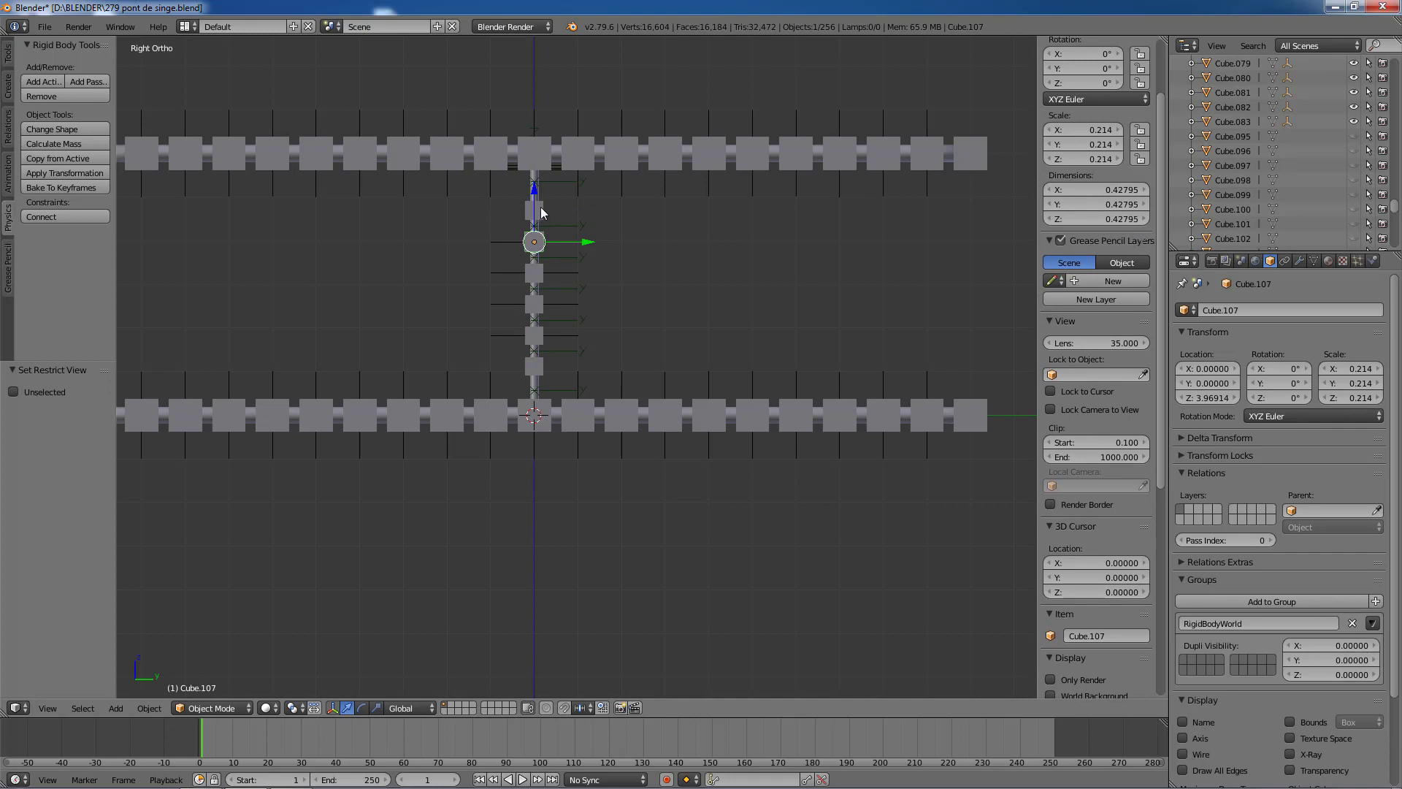
pyautogui.rightClick(541, 211)
pyautogui.scroll(-4, 1237, 391)
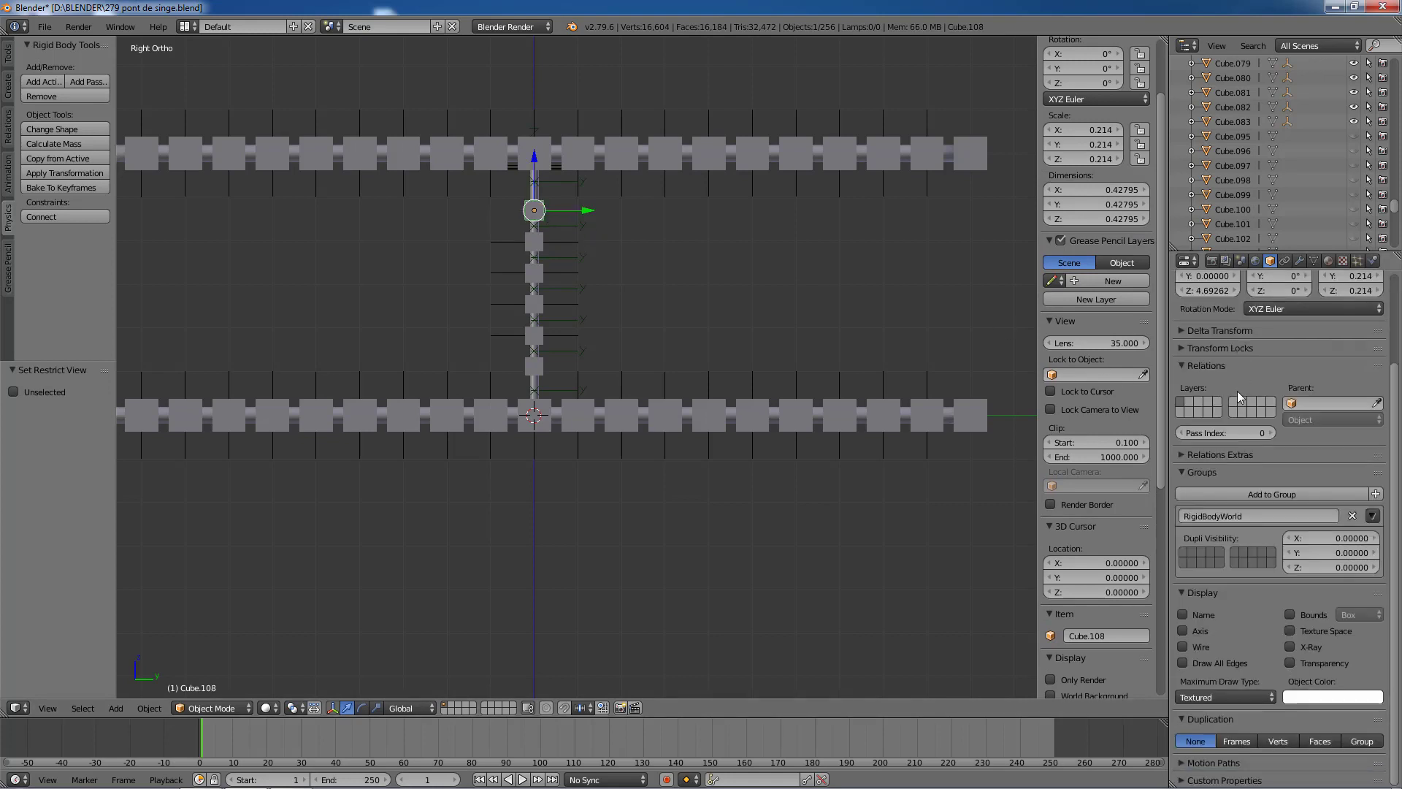
pyautogui.scroll(2, 1237, 391)
pyautogui.click(1372, 261)
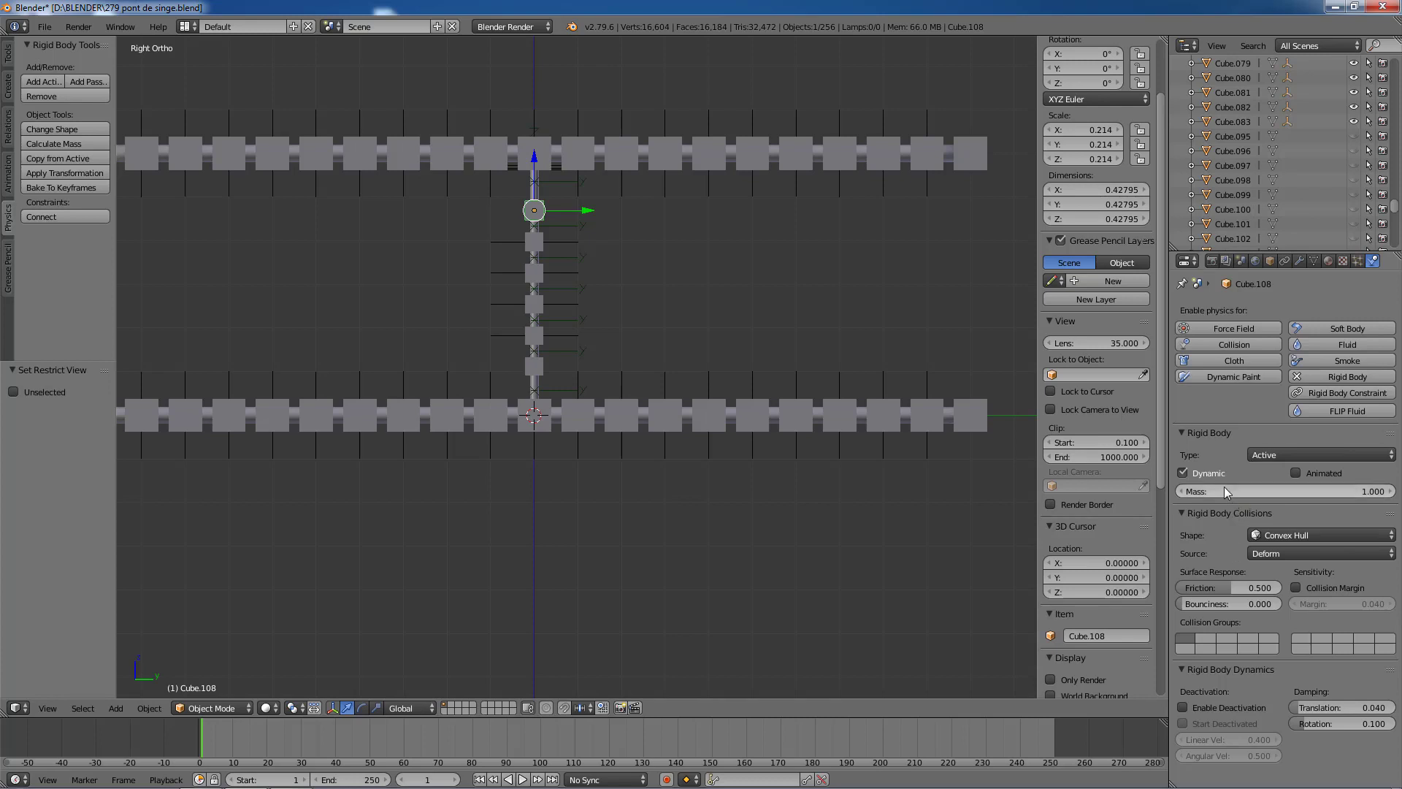
pyautogui.click(1184, 472)
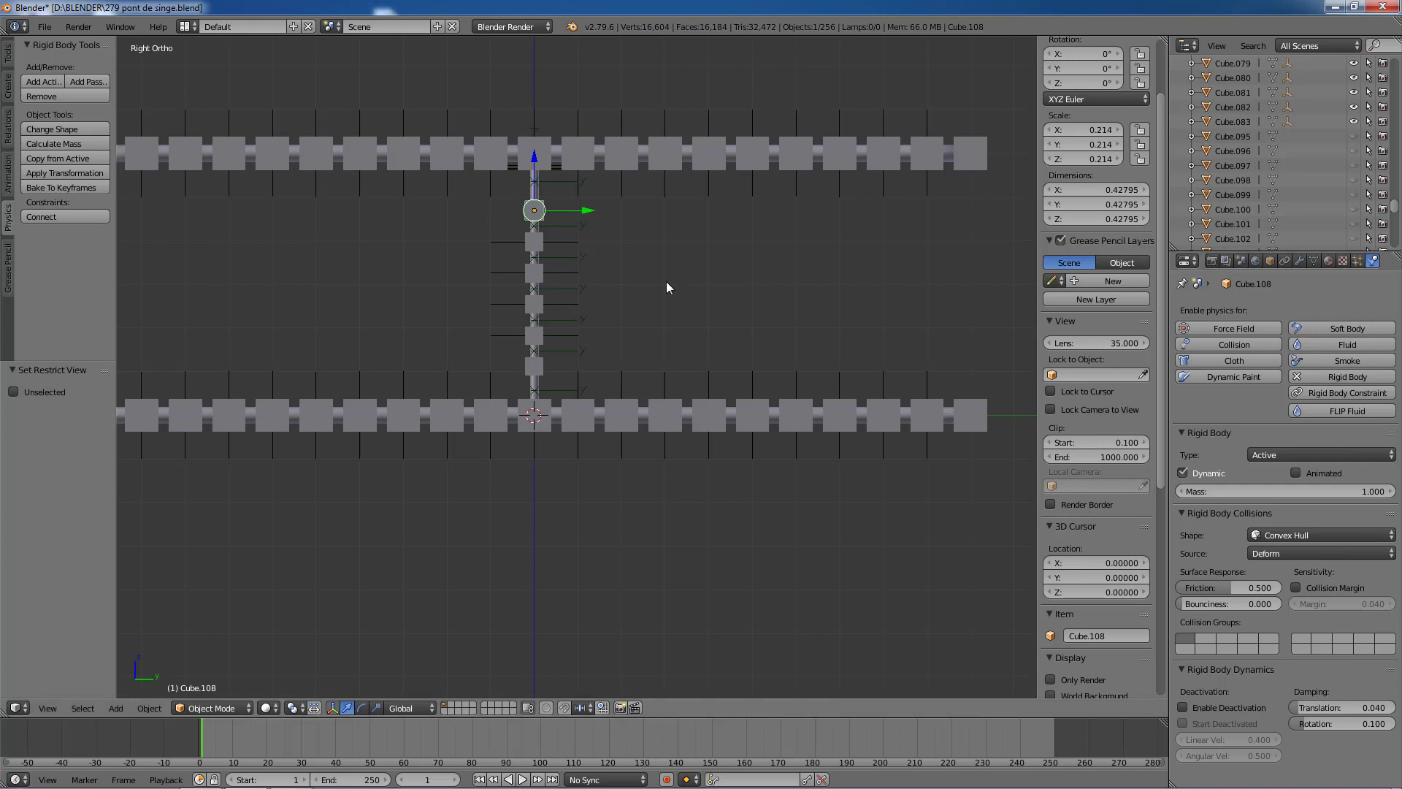
# Step: Select Cube.107 and Cube.108 together, and inspect the type and linked objects of the rigid body constraint between them
pyautogui.rightClick(541, 241)
pyautogui.keyDown('shift'); pyautogui.rightClick(541, 217); pyautogui.keyUp('shift')
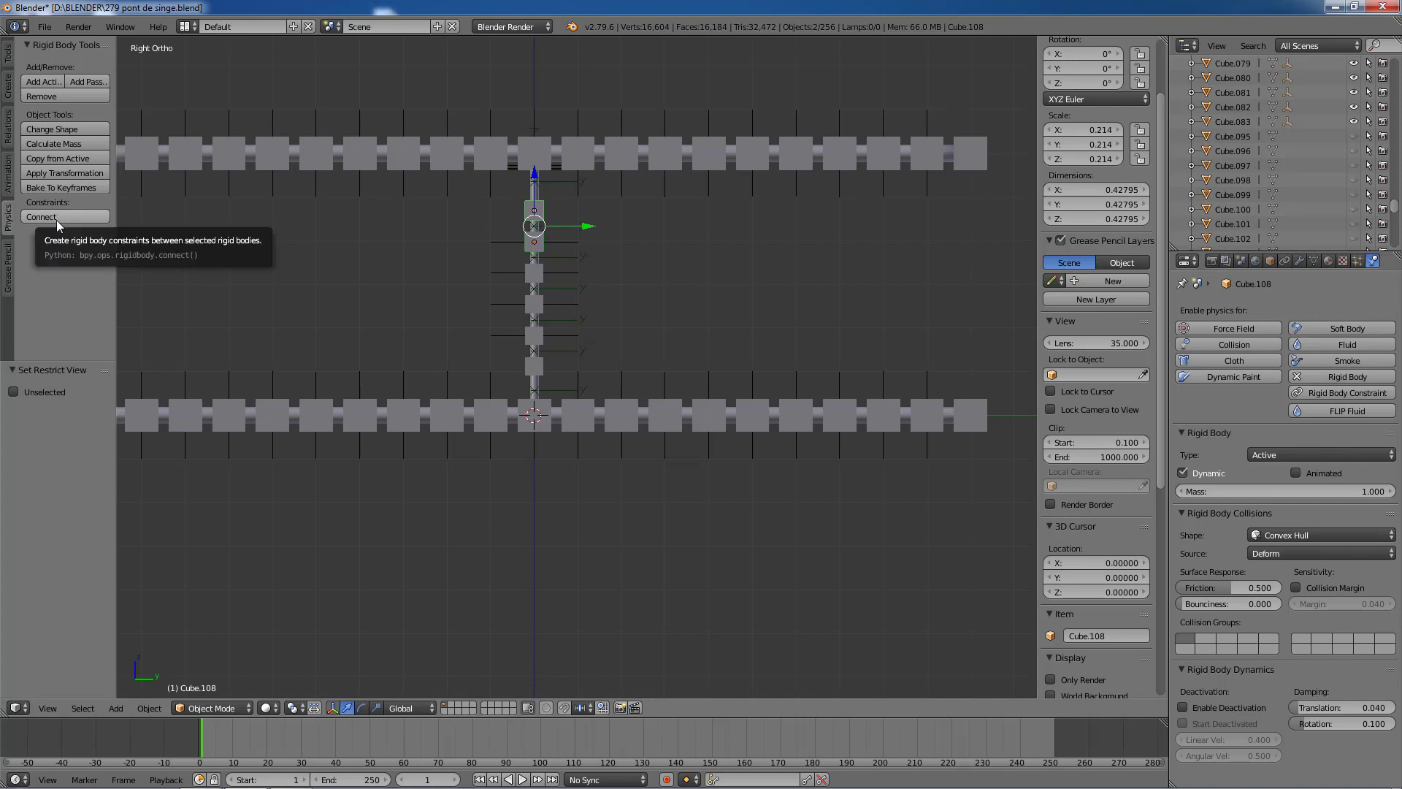
pyautogui.rightClick(588, 225)
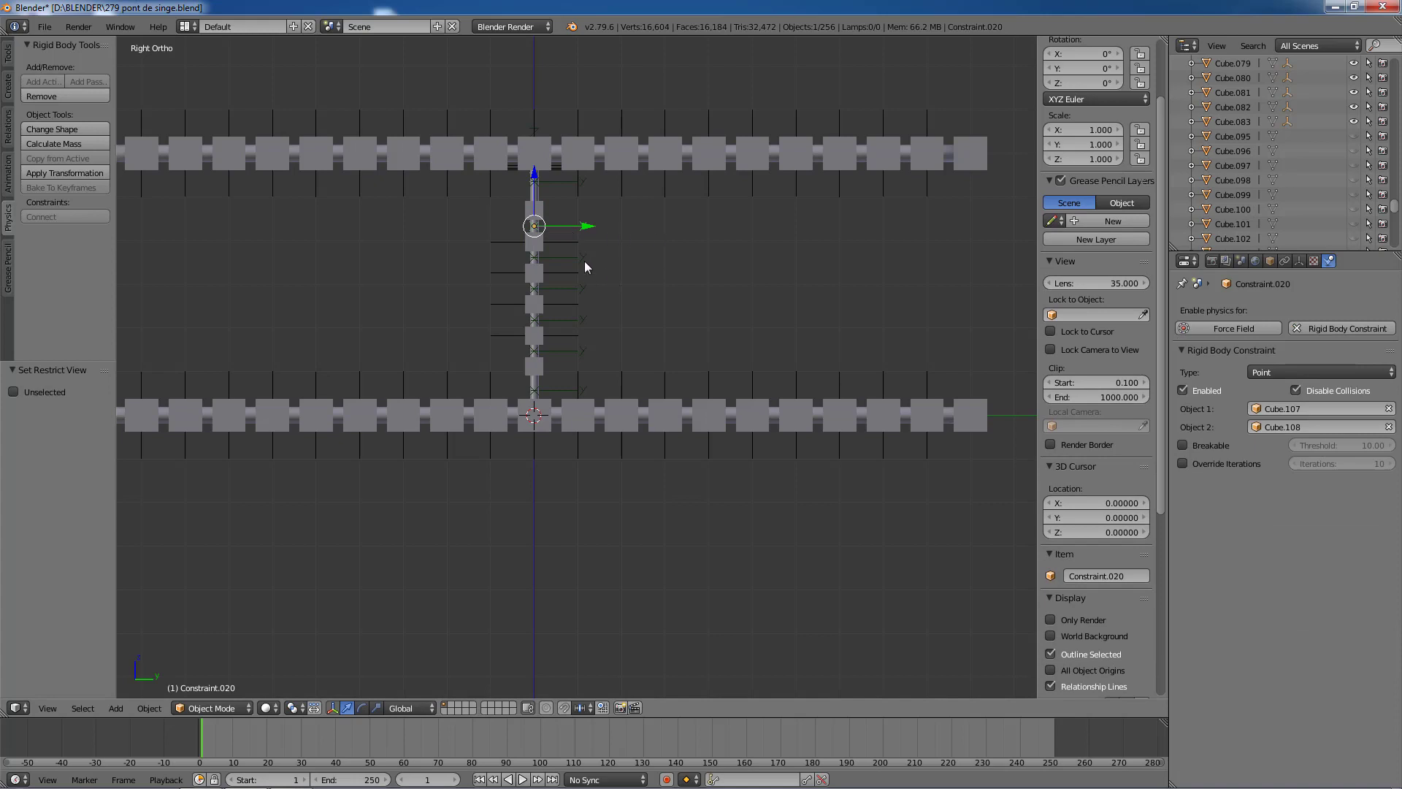
pyautogui.rightClick(580, 264)
pyautogui.rightClick(577, 228)
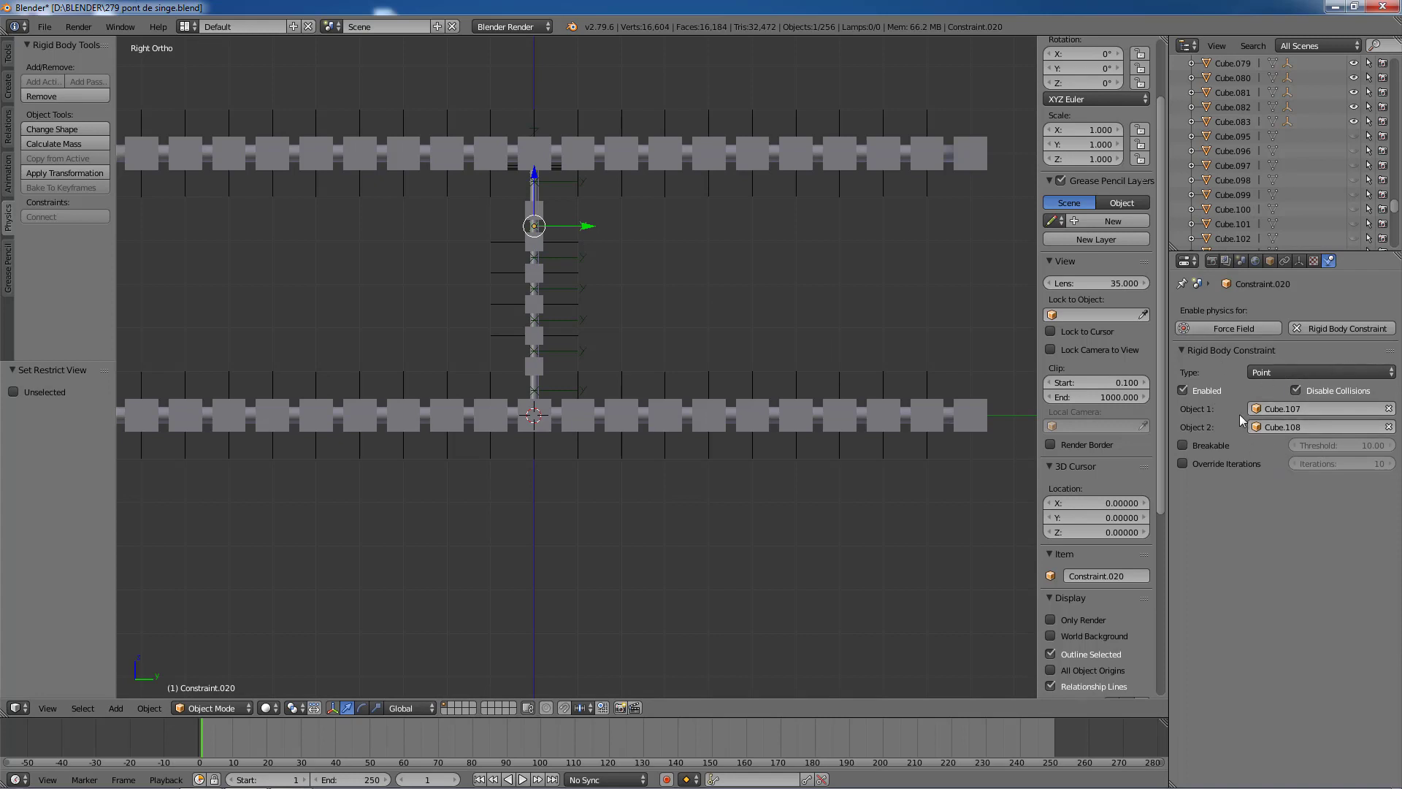
# Step: Inspect the rigid body settings of the three uppermost small cubes of the vertical rope
pyautogui.rightClick(542, 250)
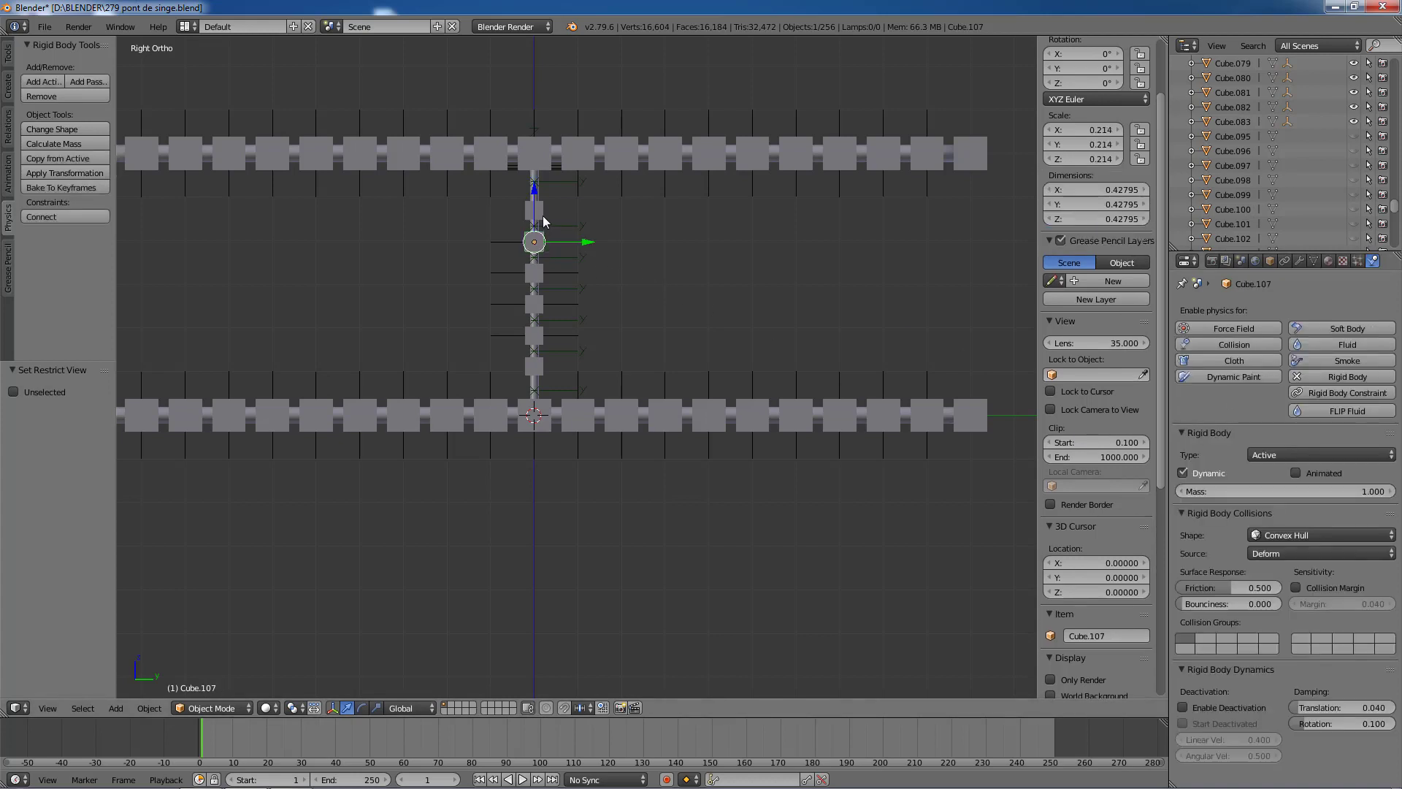
pyautogui.rightClick(543, 220)
pyautogui.rightClick(541, 246)
pyautogui.rightClick(543, 270)
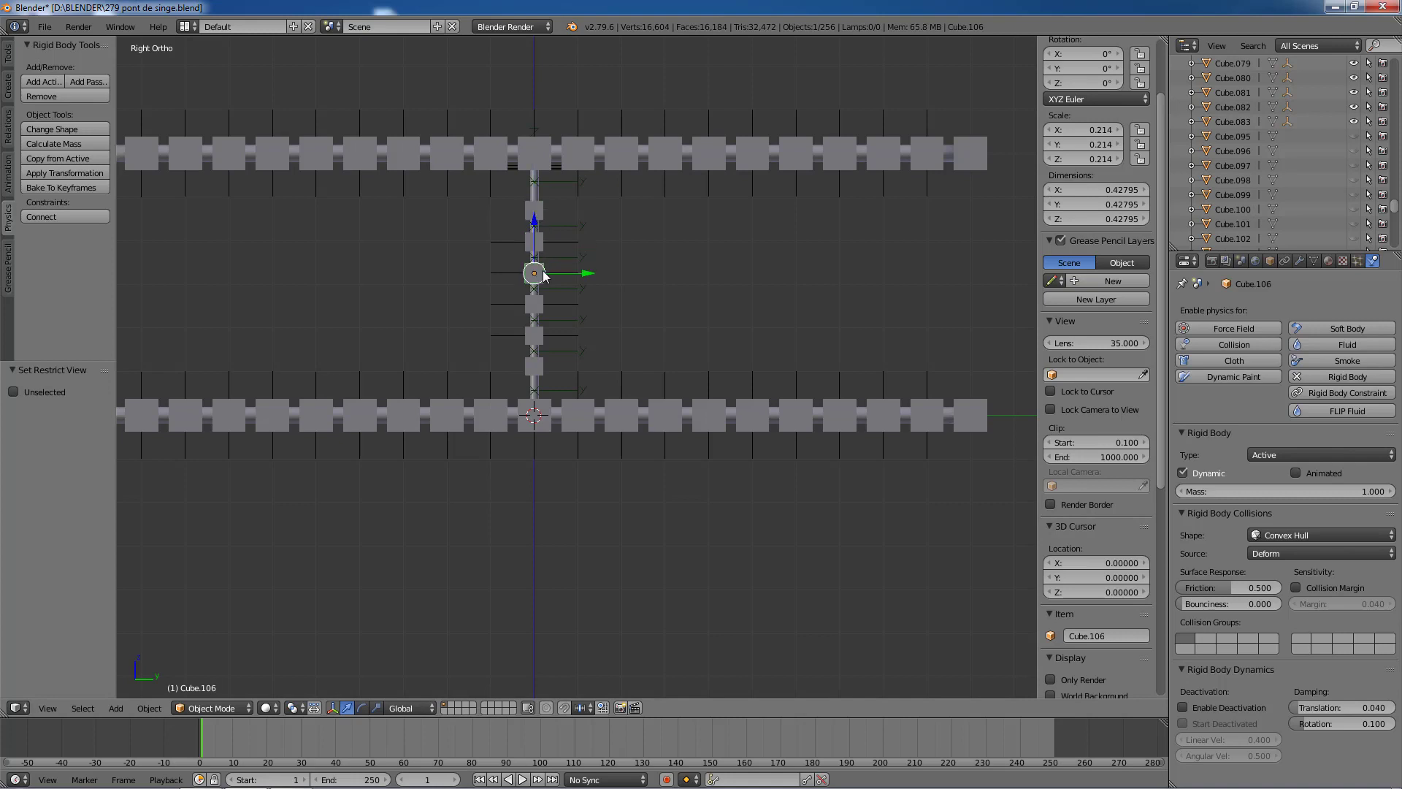
# Step: Inspect the type and linked objects of the rigid body constraints along the vertical rope, starting with the lowest
pyautogui.rightClick(571, 387)
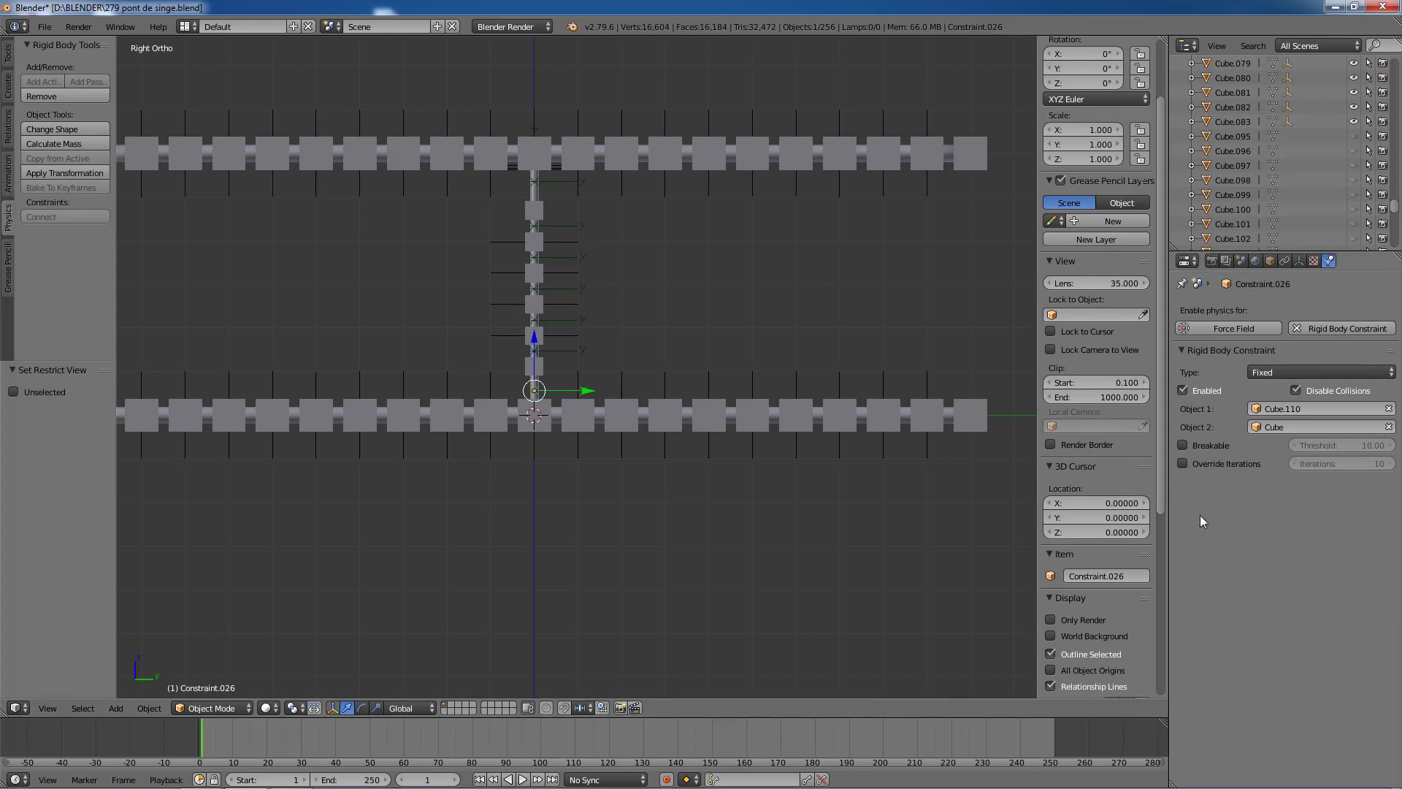
pyautogui.rightClick(553, 353)
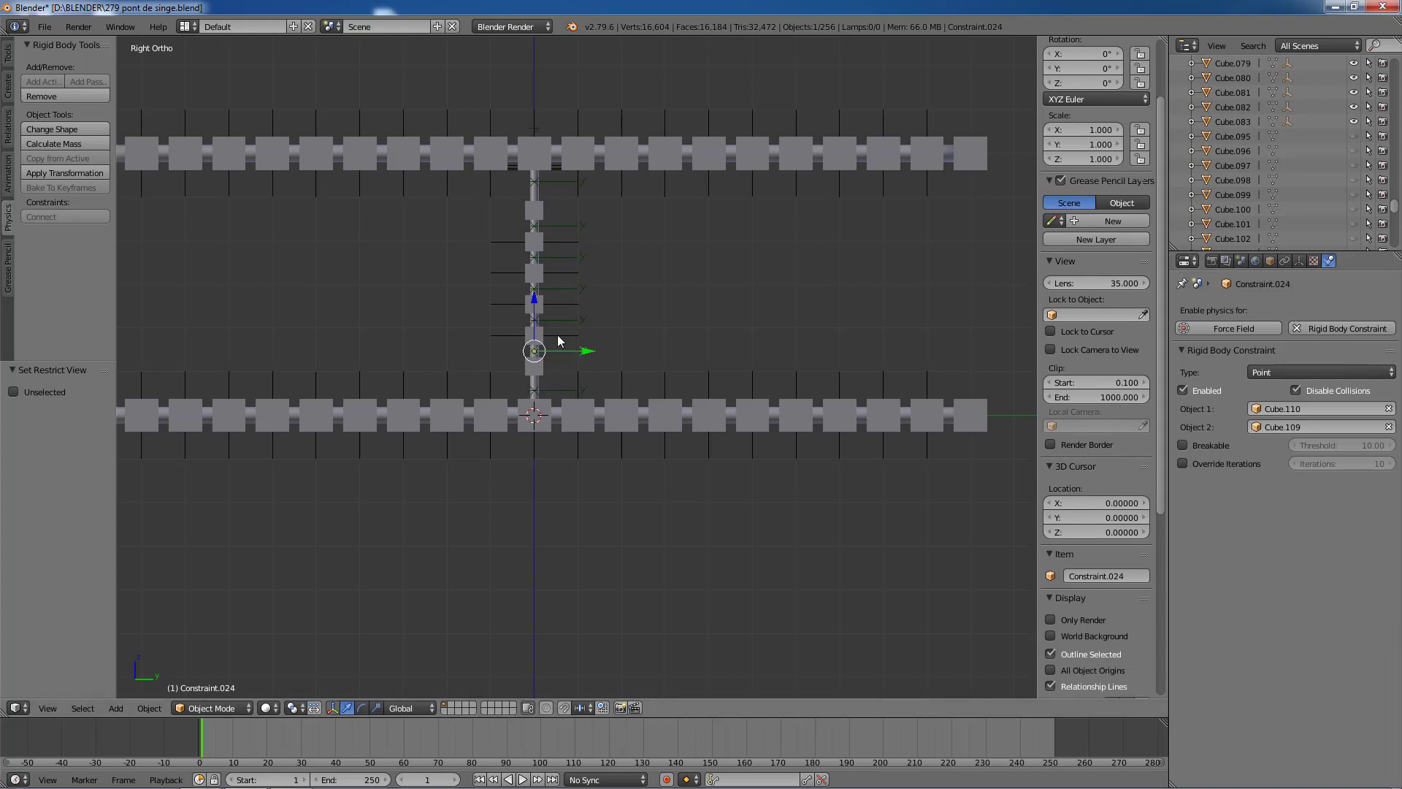
pyautogui.rightClick(562, 317)
pyautogui.rightClick(567, 295)
pyautogui.rightClick(567, 256)
pyautogui.rightClick(567, 228)
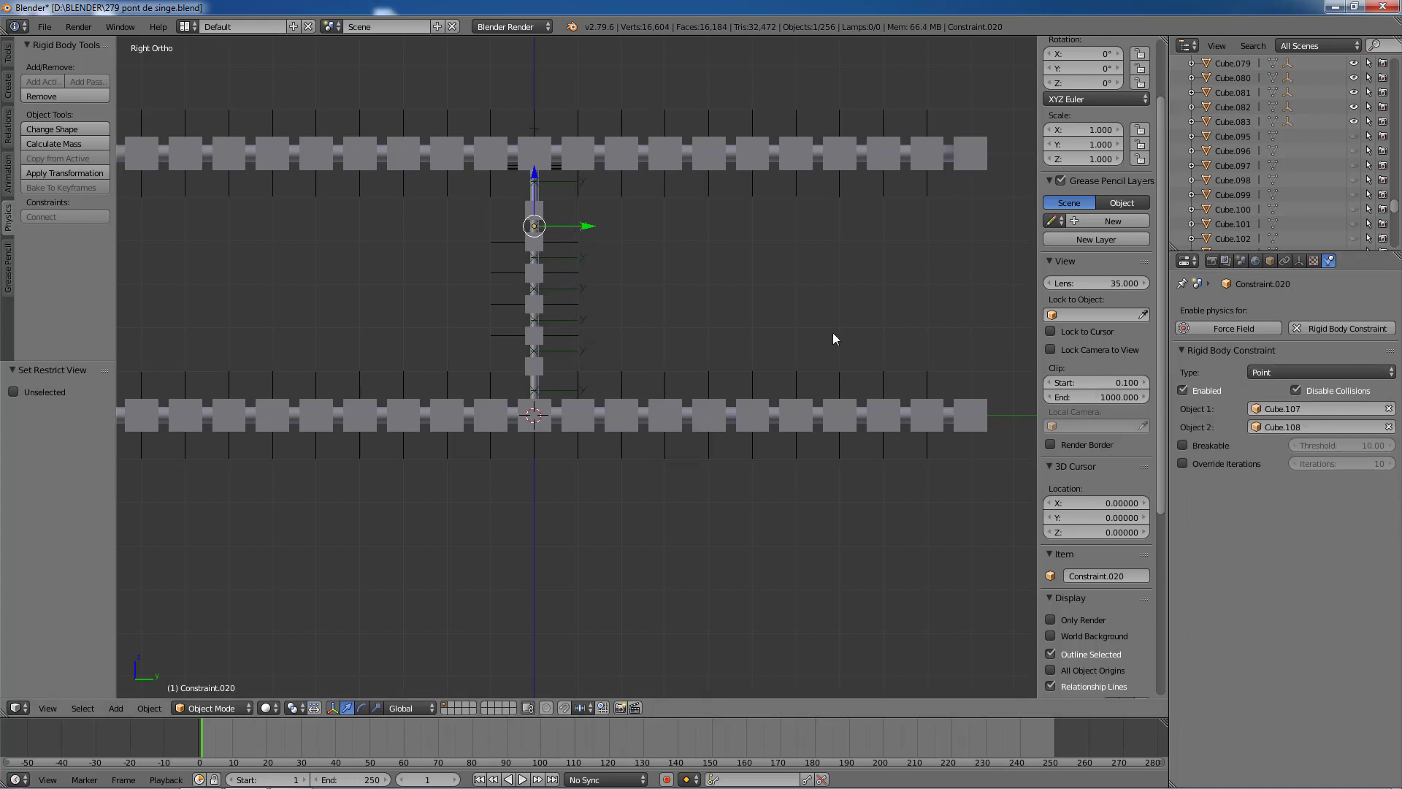
pyautogui.rightClick(571, 181)
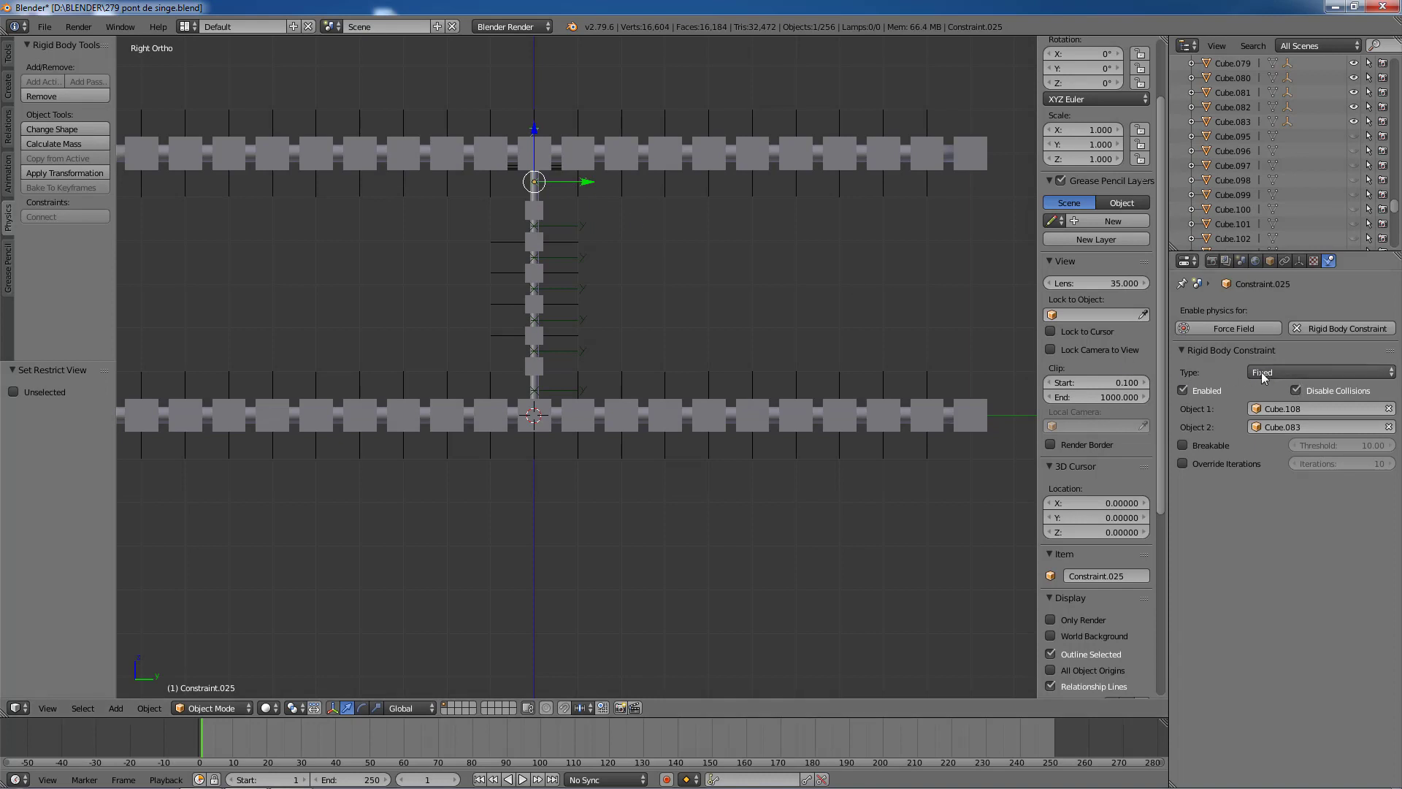
# Step: Try the Point type on the two end constraints that attach the vertical rope to the lower and upper ropes
pyautogui.rightClick(569, 389)
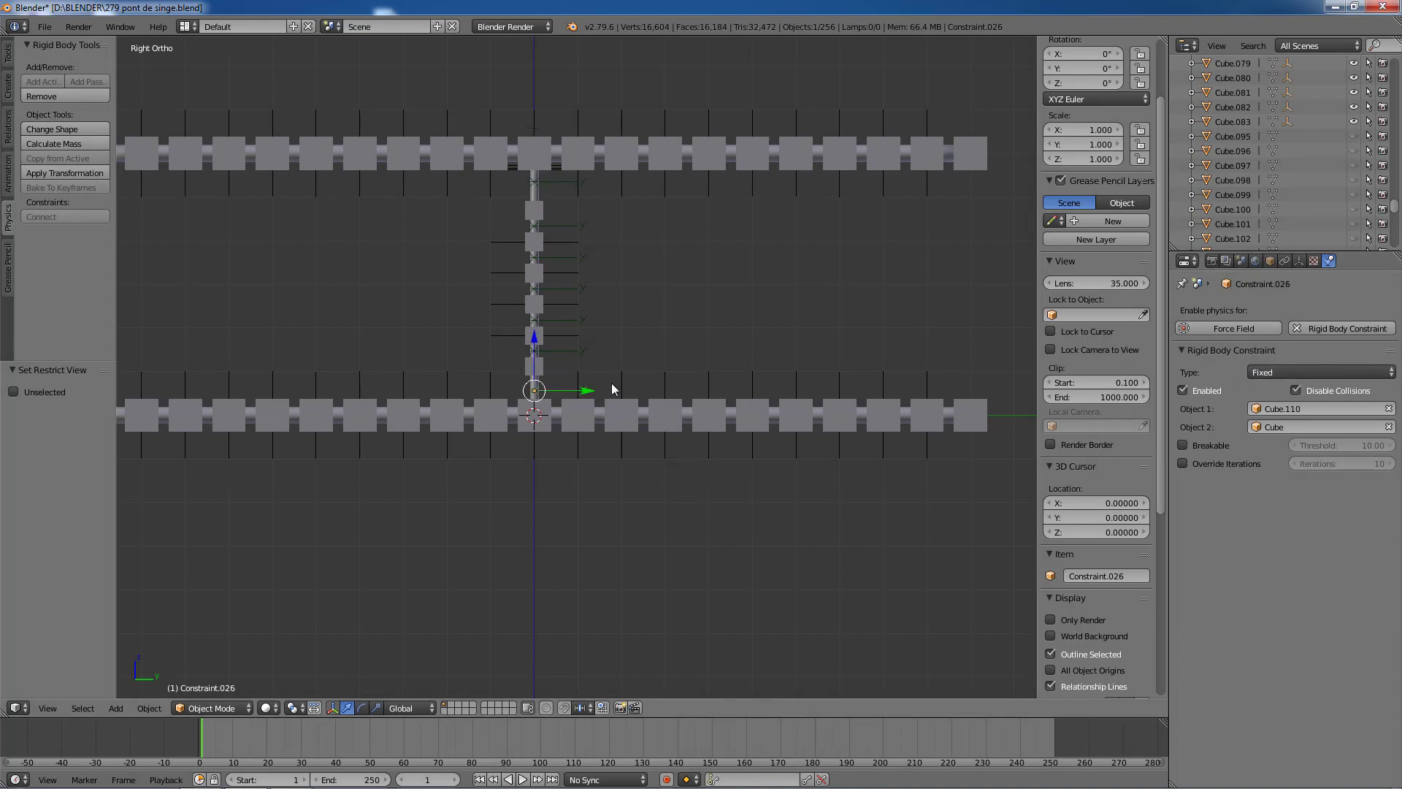
pyautogui.click(1270, 372)
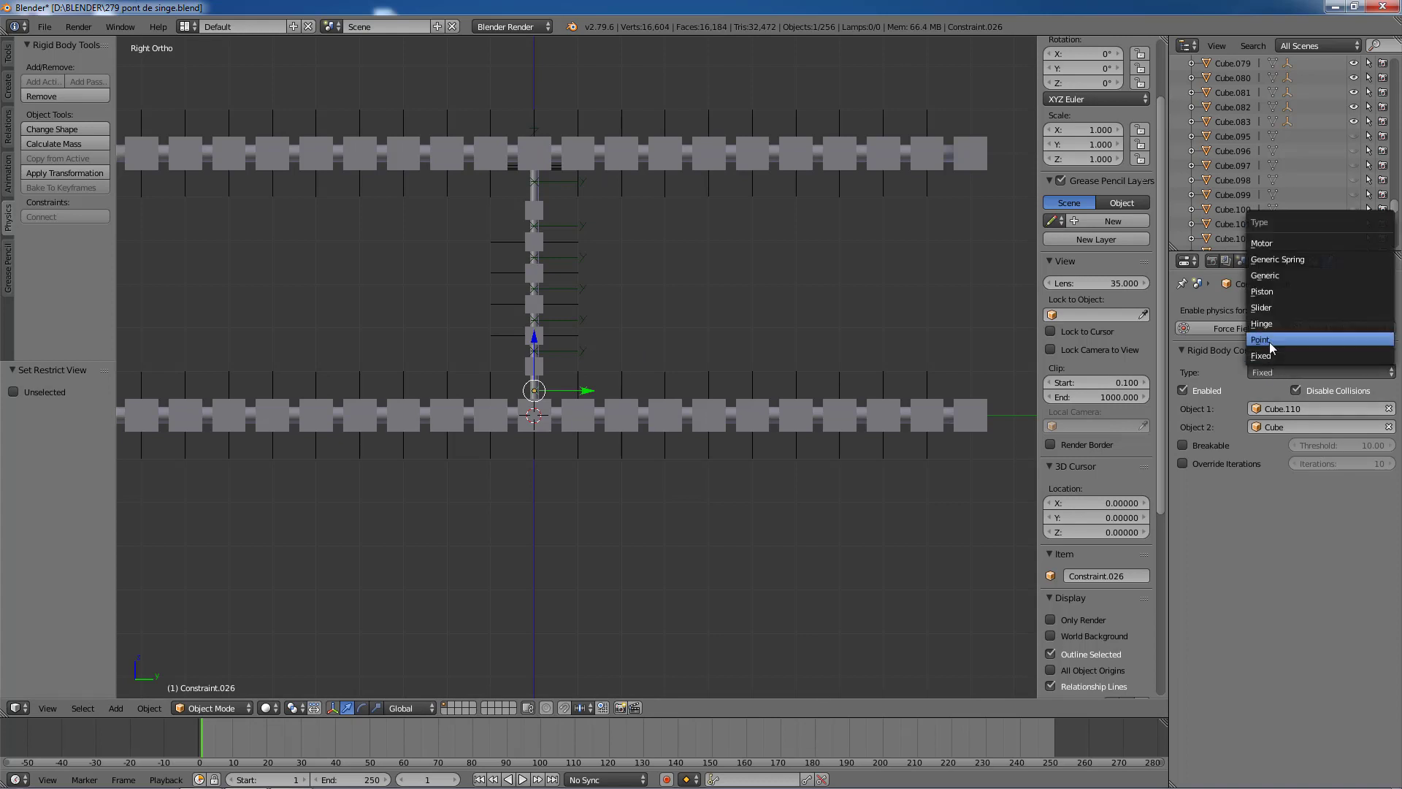
pyautogui.click(1274, 338)
pyautogui.rightClick(558, 188)
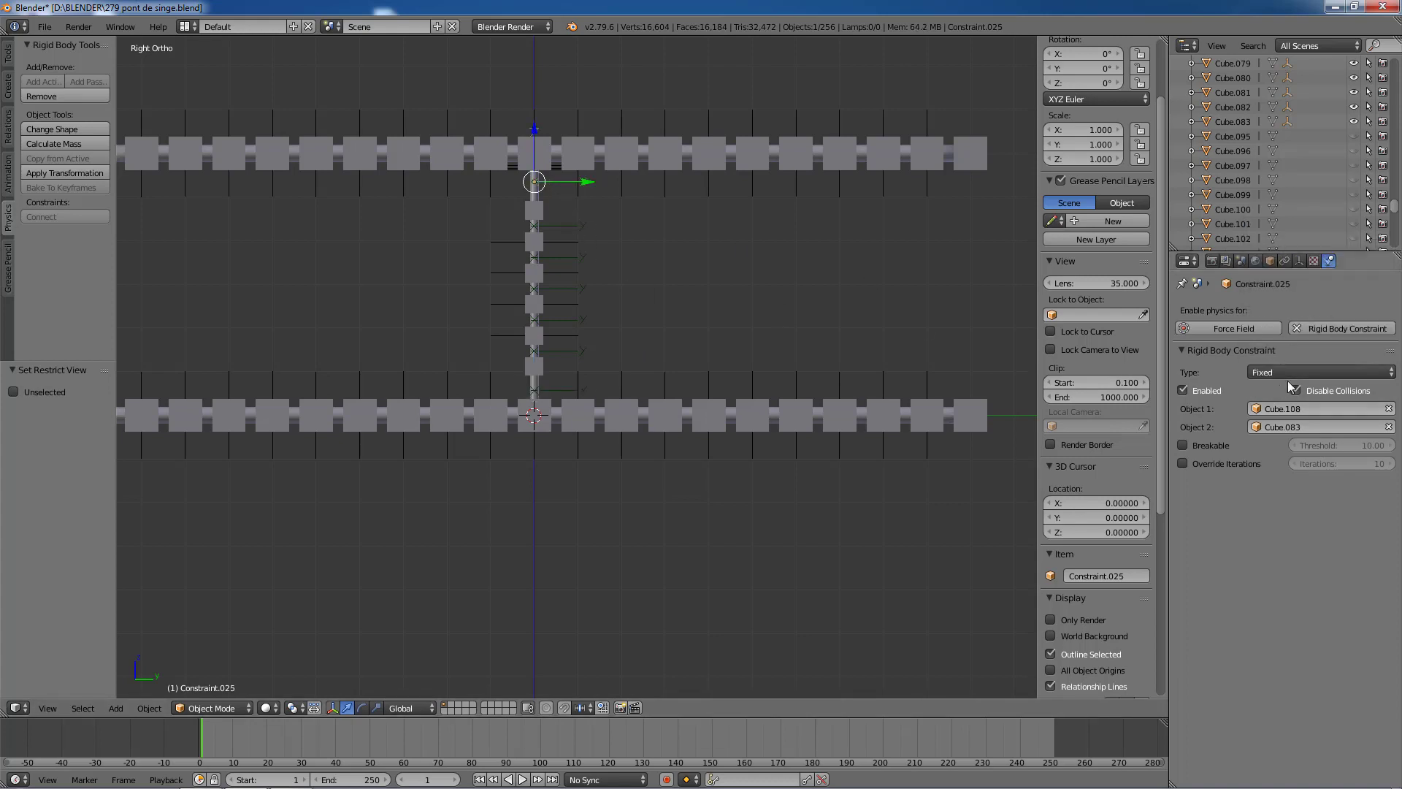
pyautogui.click(1286, 372)
pyautogui.click(1277, 340)
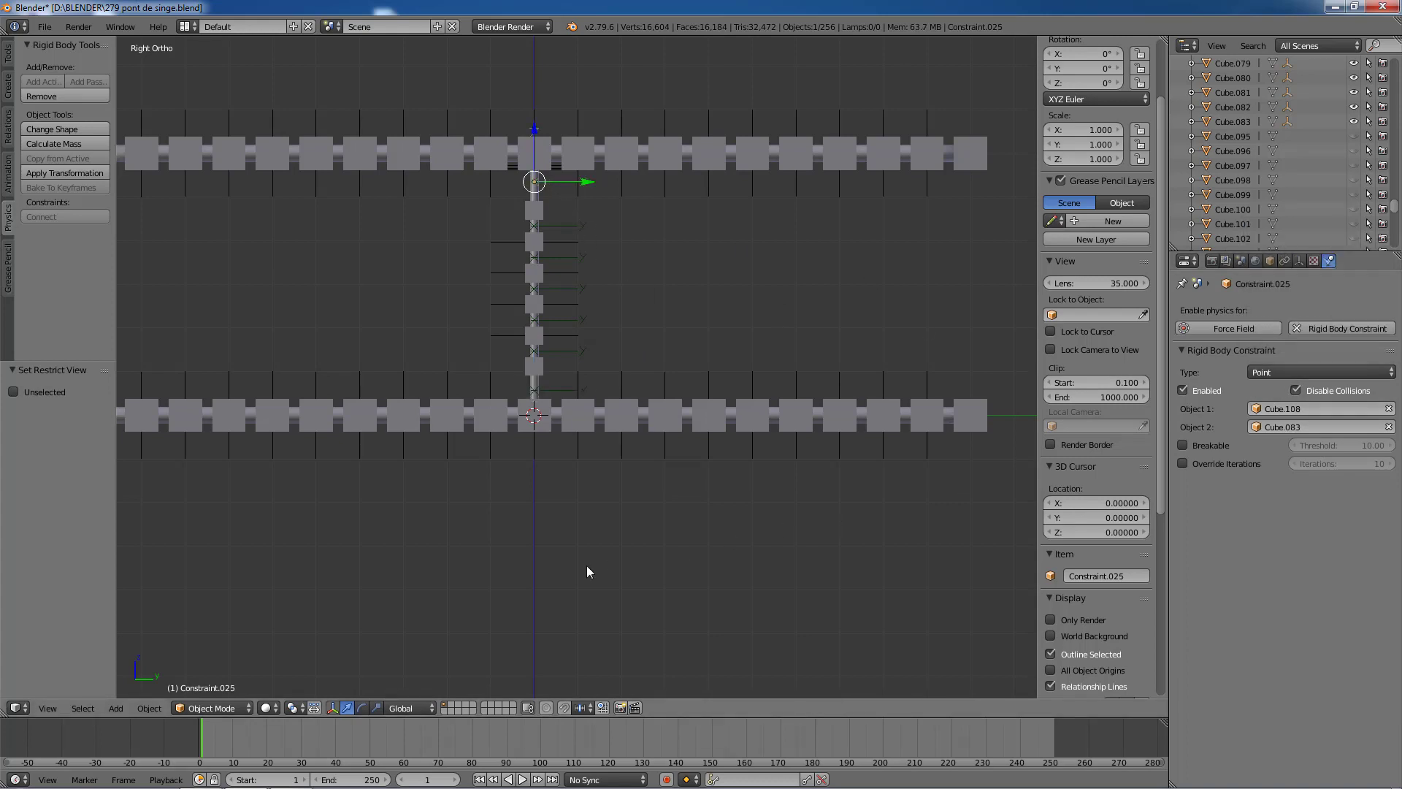
# Step: Play the rope bridge simulation in an angled view, stop it and return to the first frame
pyautogui.moveTo(585, 565); pyautogui.dragTo(651, 581, button='middle')
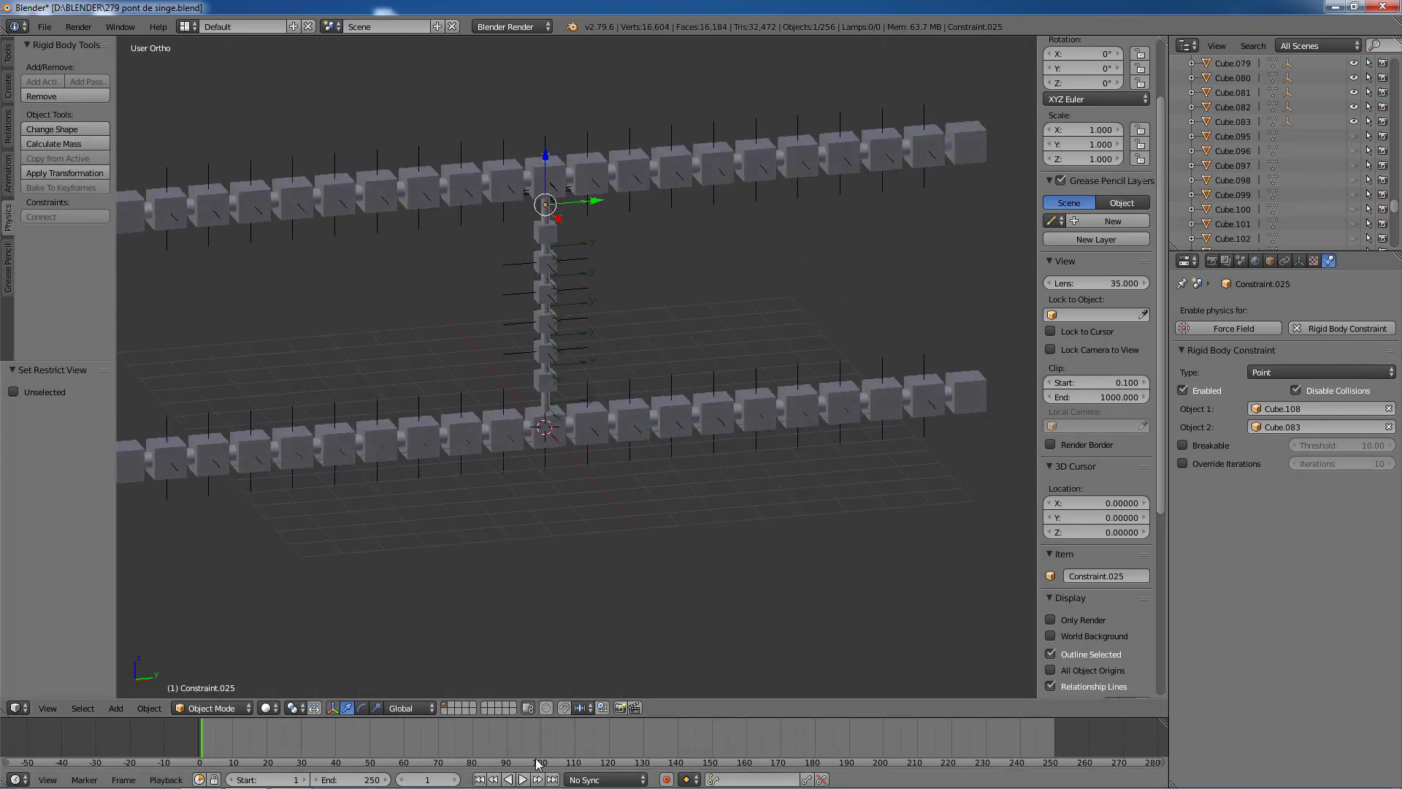
pyautogui.click(523, 779)
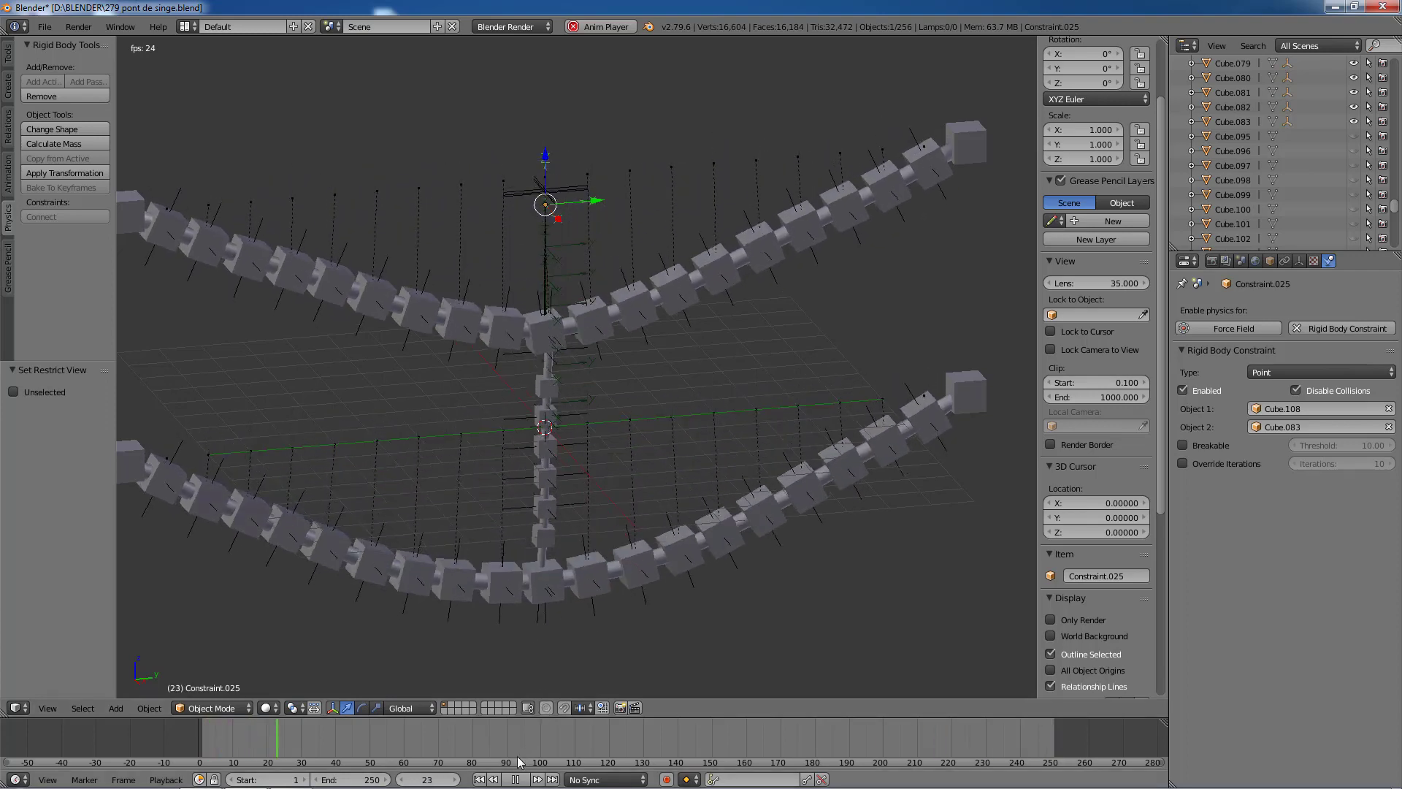
pyautogui.click(516, 779)
pyautogui.click(481, 780)
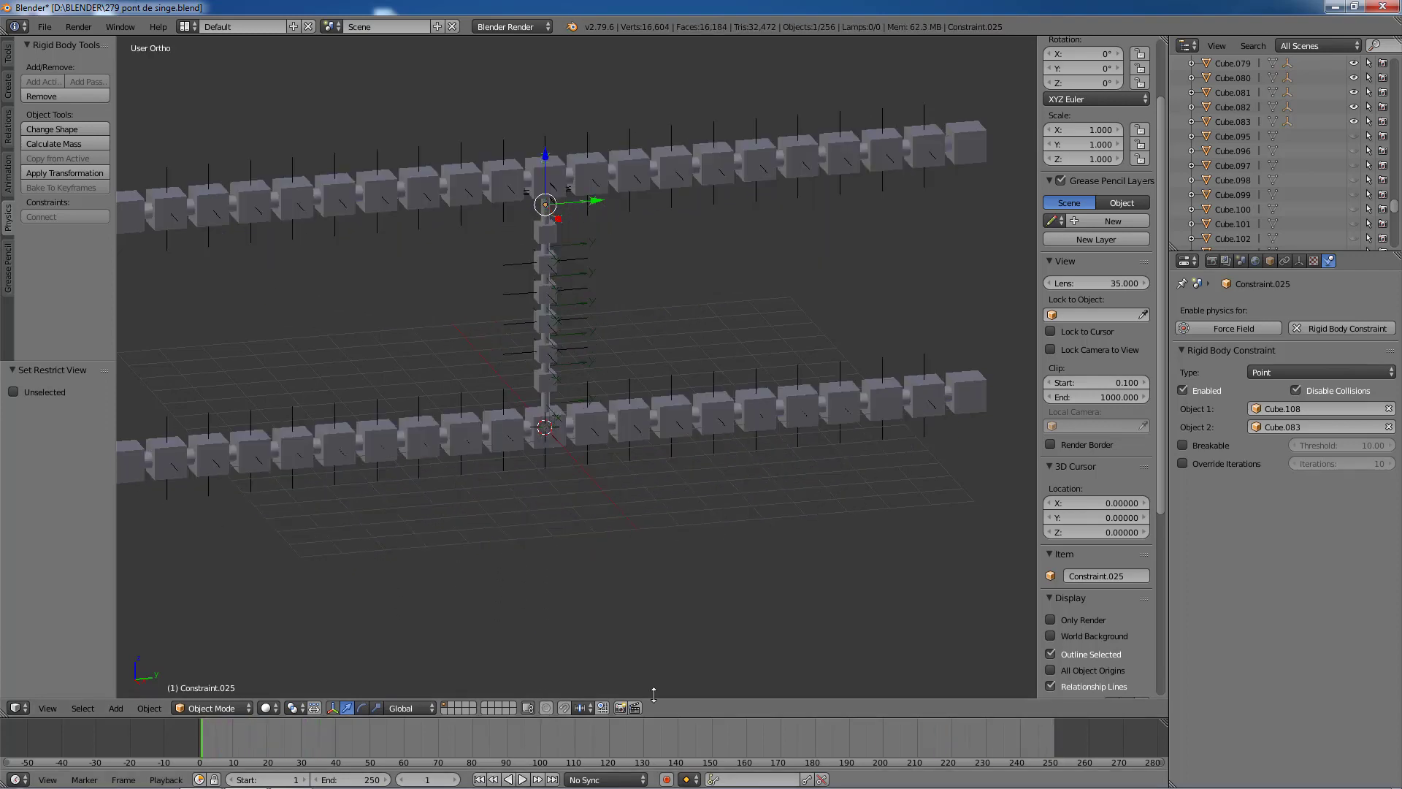
# Step: Set the constraints attaching the vertical rope to the lower and upper ropes back to the Fixed type
pyautogui.scroll(5, 698, 616)
pyautogui.press('KP_3')
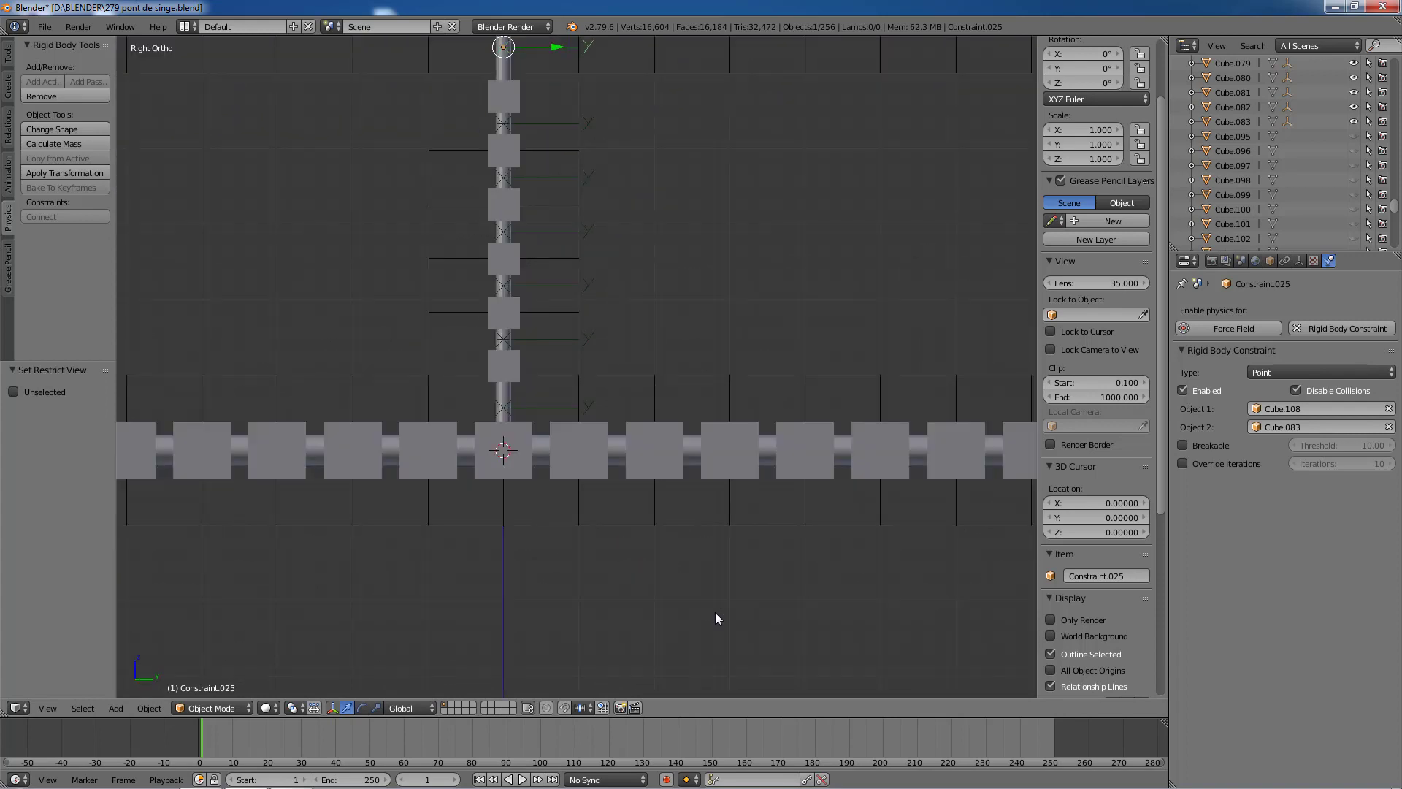
pyautogui.rightClick(530, 407)
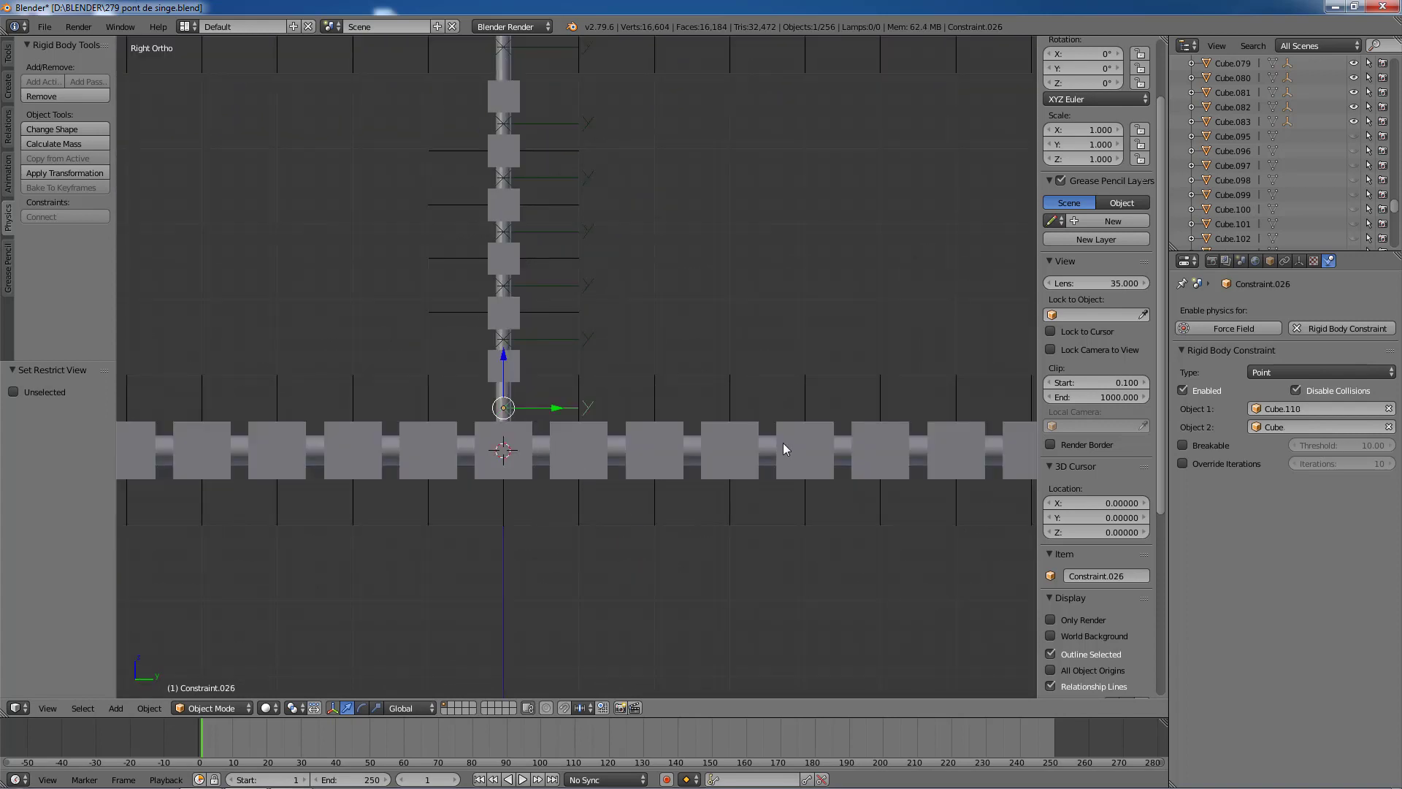
pyautogui.click(1294, 372)
pyautogui.click(1281, 358)
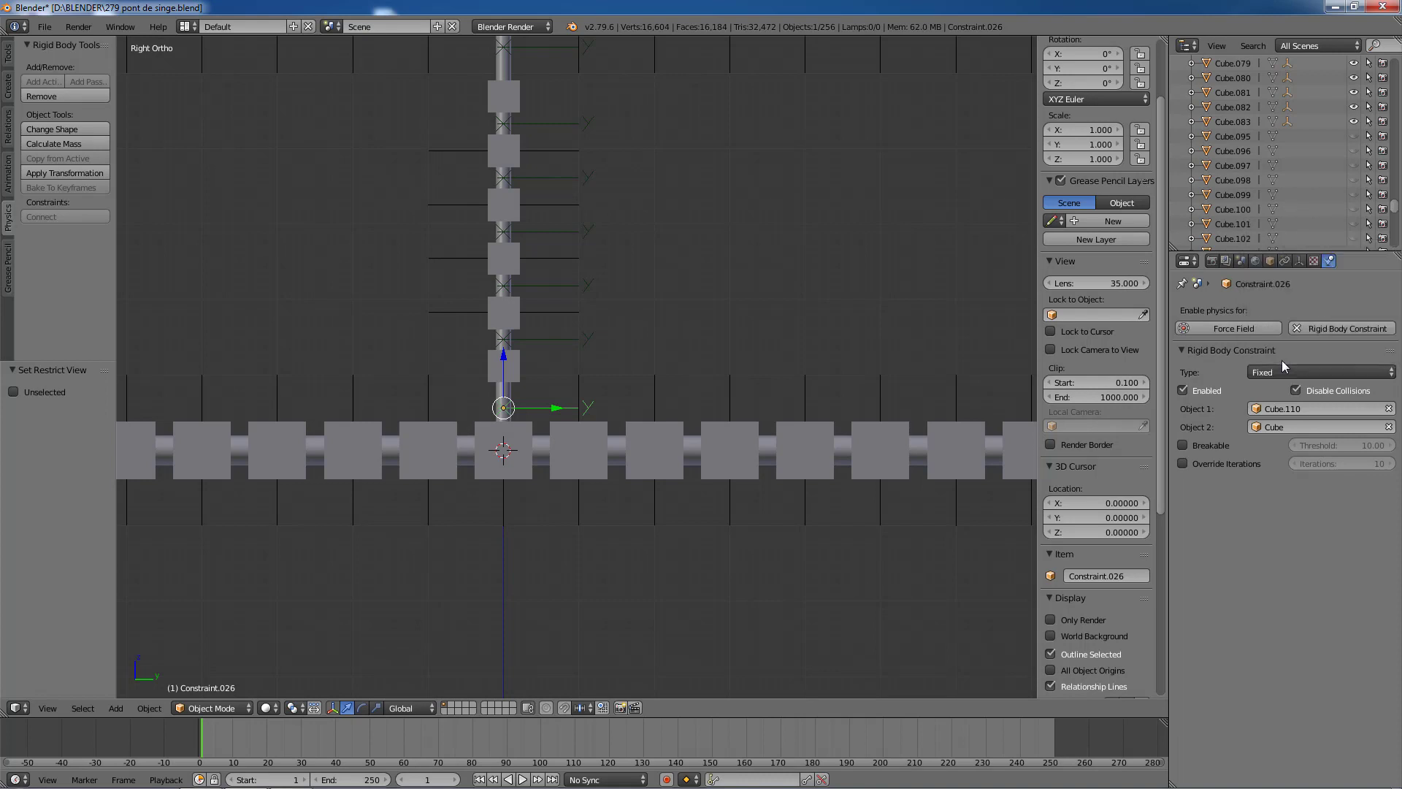
pyautogui.keyDown('shift'); pyautogui.moveTo(717, 280); pyautogui.dragTo(742, 409, button='middle'); pyautogui.keyUp('shift')
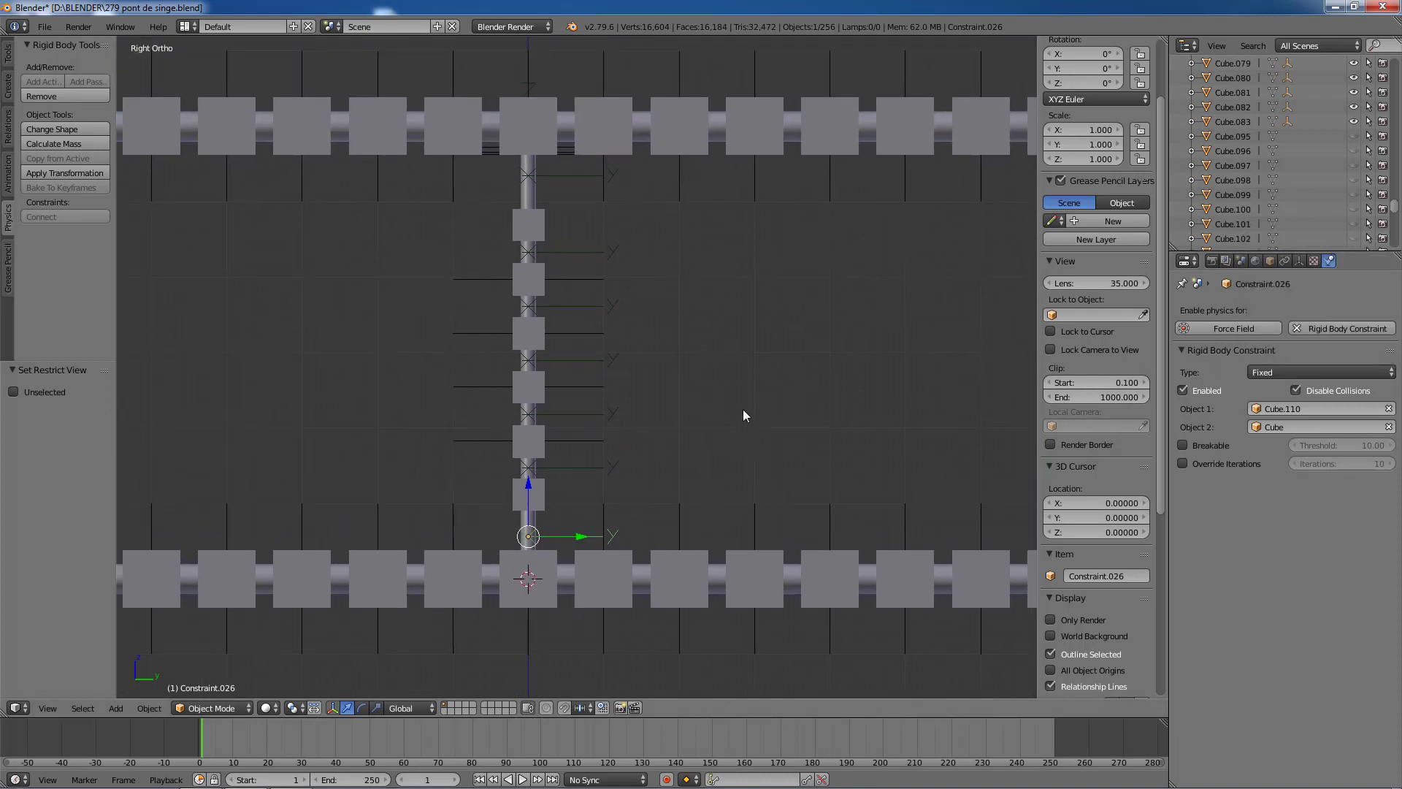
pyautogui.rightClick(581, 179)
pyautogui.click(1299, 371)
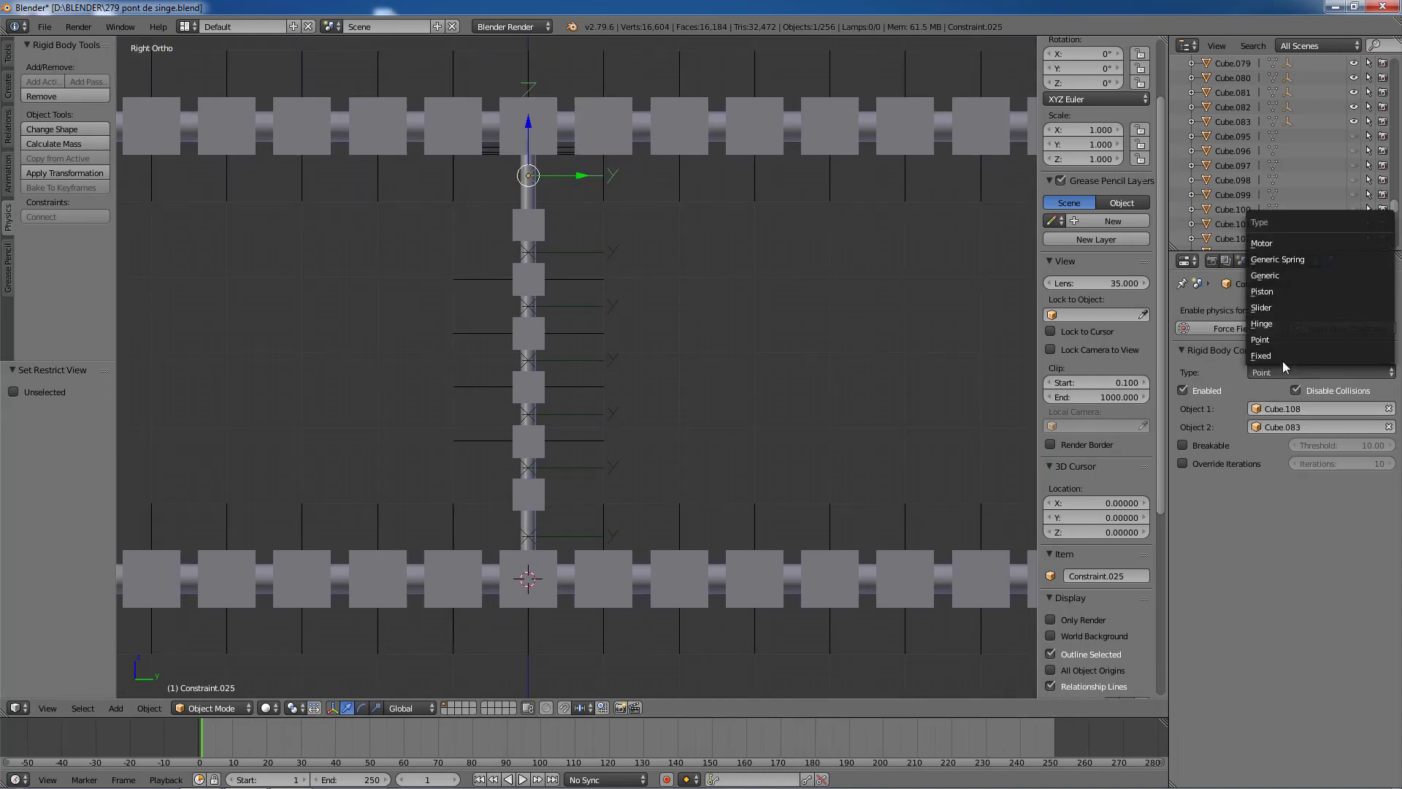
pyautogui.click(1282, 357)
# Step: Inspect the constraint between Cube.107 and Cube.108, and select the constraint attaching the vertical rope to the lower rope
pyautogui.rightClick(575, 254)
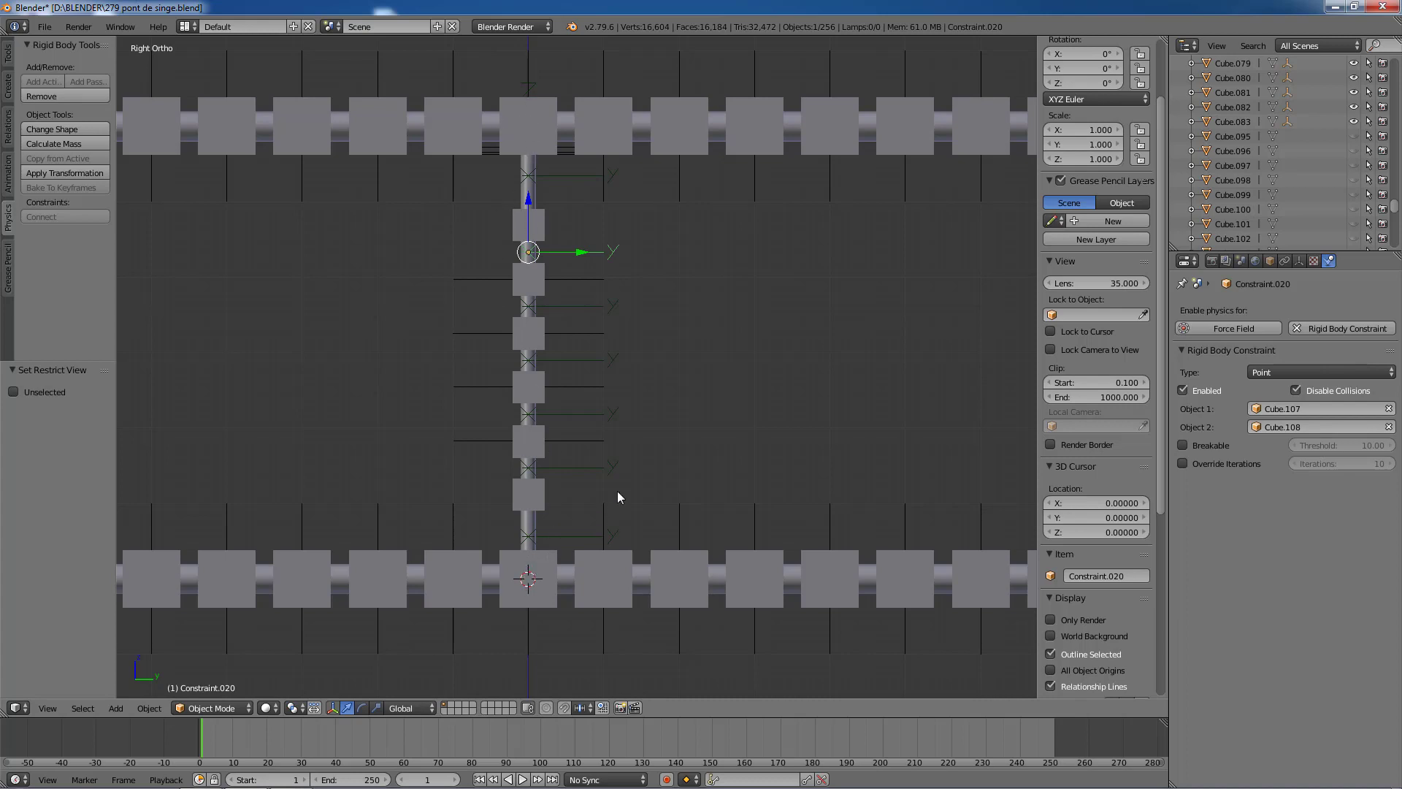
pyautogui.scroll(-1, 617, 497)
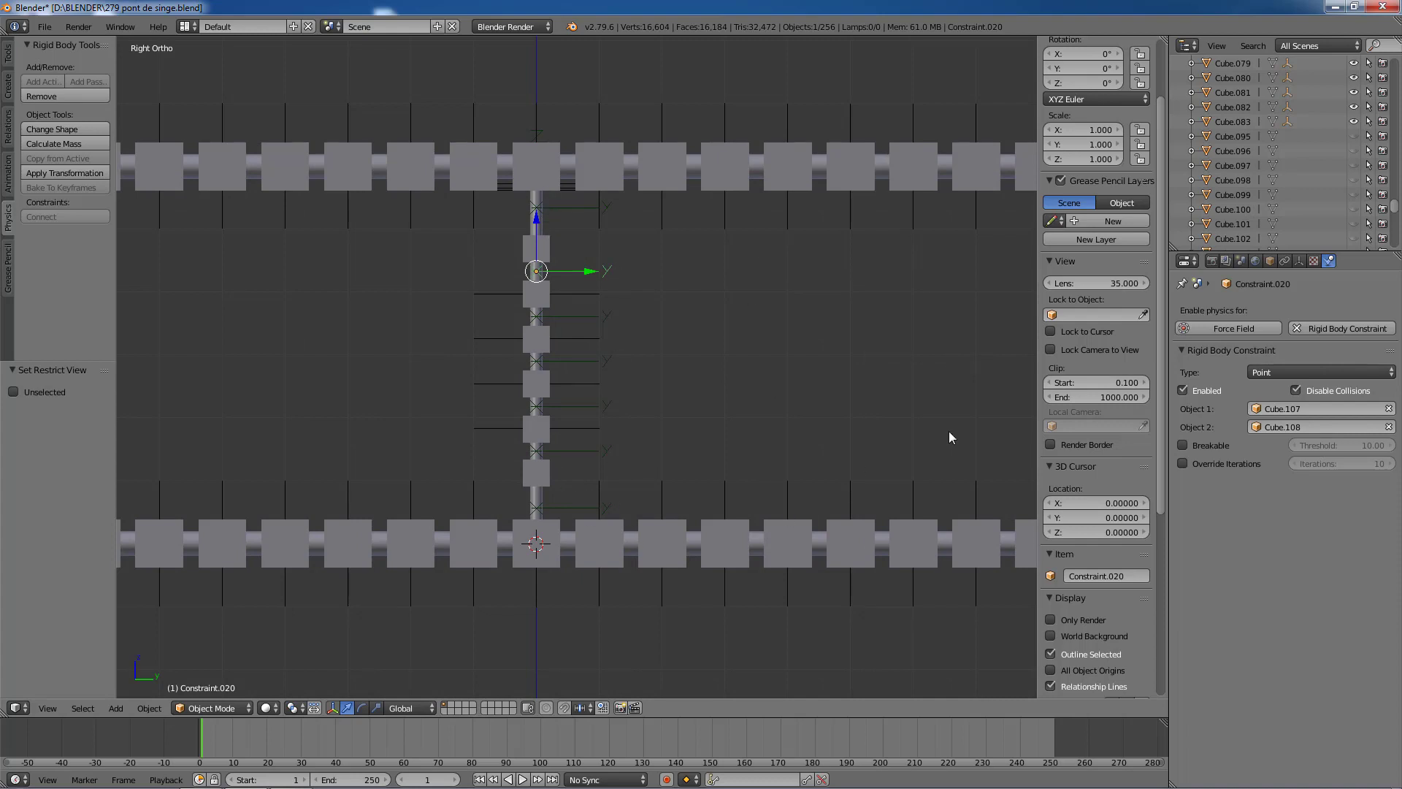
pyautogui.rightClick(573, 509)
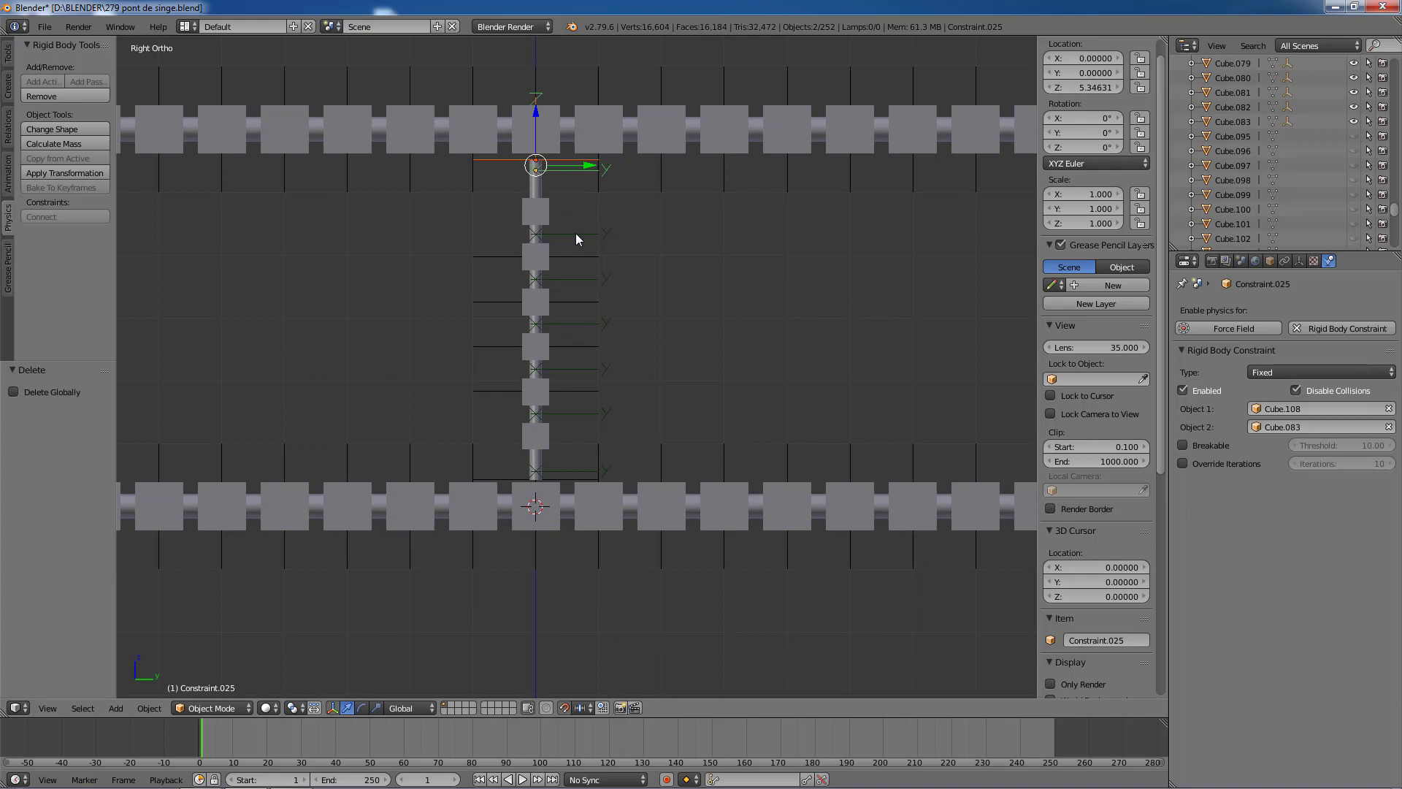
# Step: Extend the selection down the vertical rope to include its remaining constraints and empties, ending with Empty-bas
pyautogui.keyDown('shift'); pyautogui.rightClick(575, 233); pyautogui.keyUp('shift')
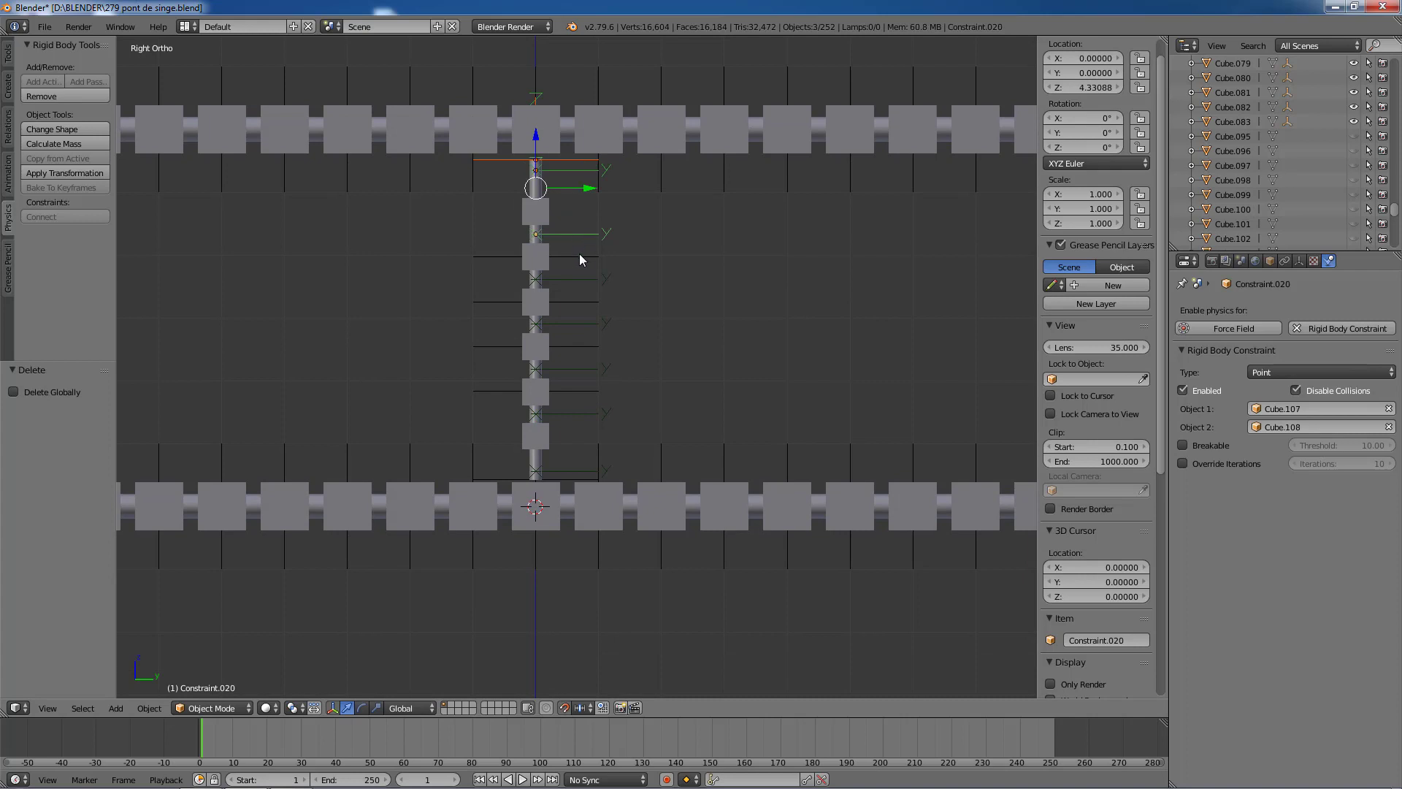
pyautogui.keyDown('shift'); pyautogui.rightClick(580, 253); pyautogui.keyUp('shift')
pyautogui.keyDown('shift'); pyautogui.rightClick(575, 281); pyautogui.keyUp('shift')
pyautogui.keyDown('shift'); pyautogui.rightClick(572, 302); pyautogui.keyUp('shift')
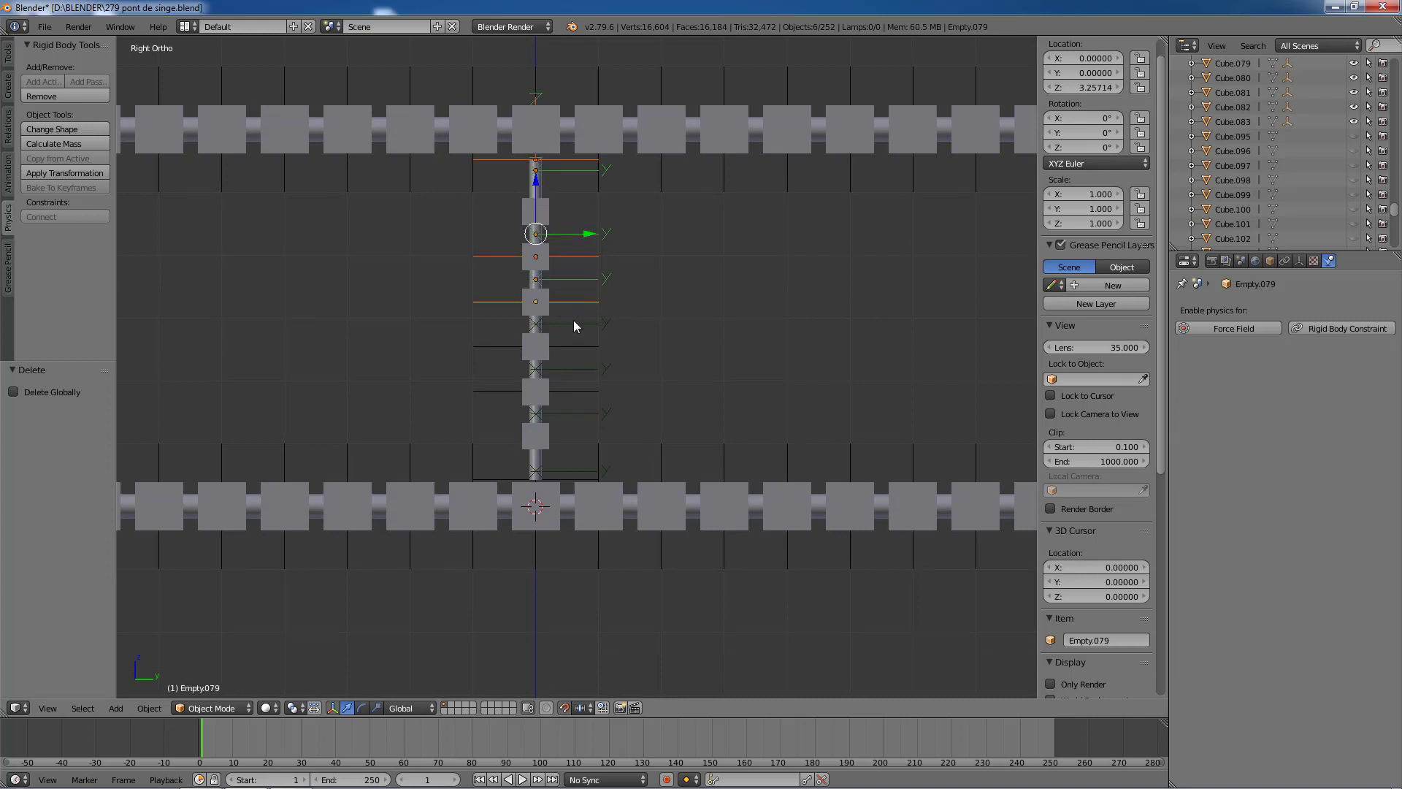
pyautogui.keyDown('shift'); pyautogui.rightClick(572, 324); pyautogui.keyUp('shift')
pyautogui.keyDown('shift'); pyautogui.rightClick(573, 344); pyautogui.keyUp('shift')
pyautogui.keyDown('shift'); pyautogui.rightClick(580, 370); pyautogui.keyUp('shift')
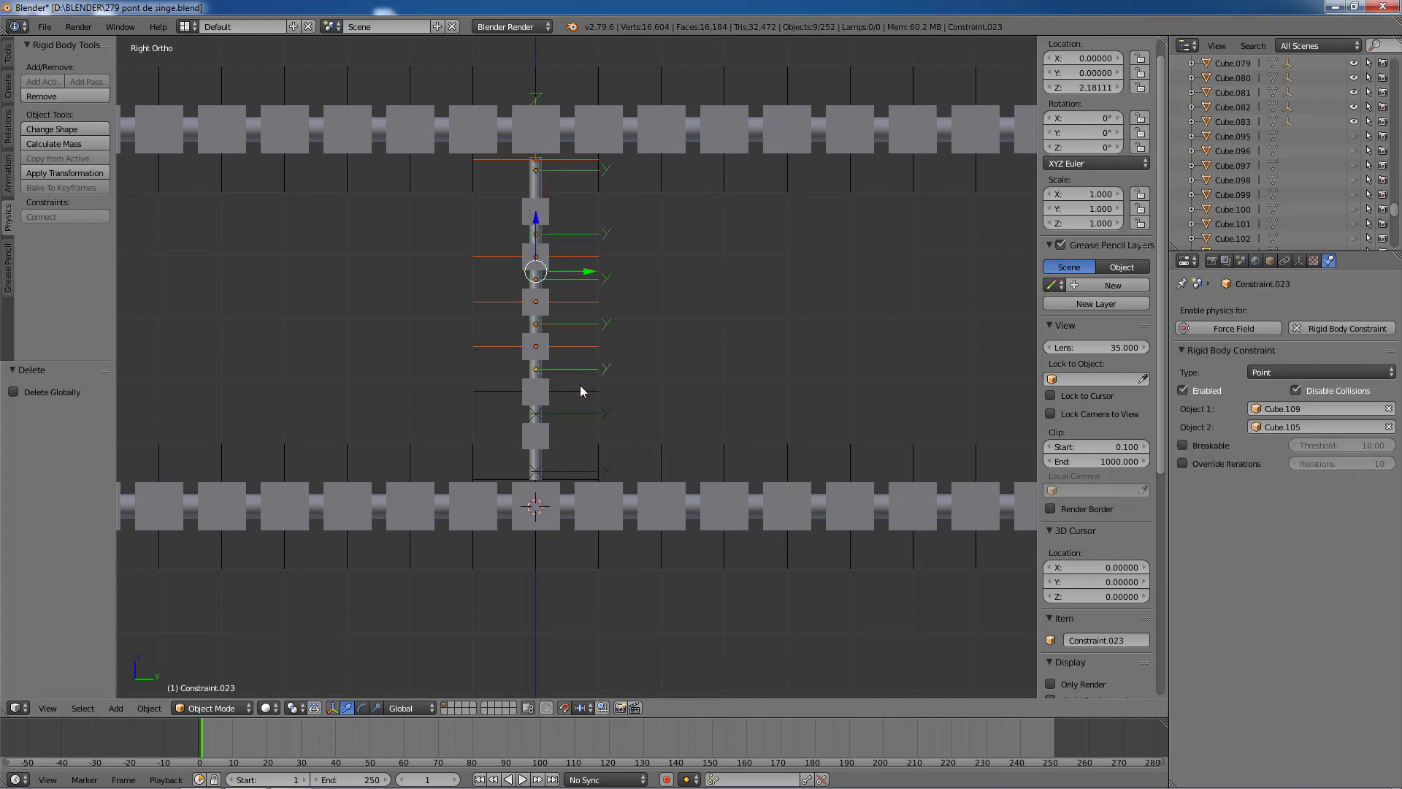
pyautogui.keyDown('shift'); pyautogui.rightClick(580, 391); pyautogui.keyUp('shift')
pyautogui.keyDown('shift'); pyautogui.rightClick(579, 414); pyautogui.keyUp('shift')
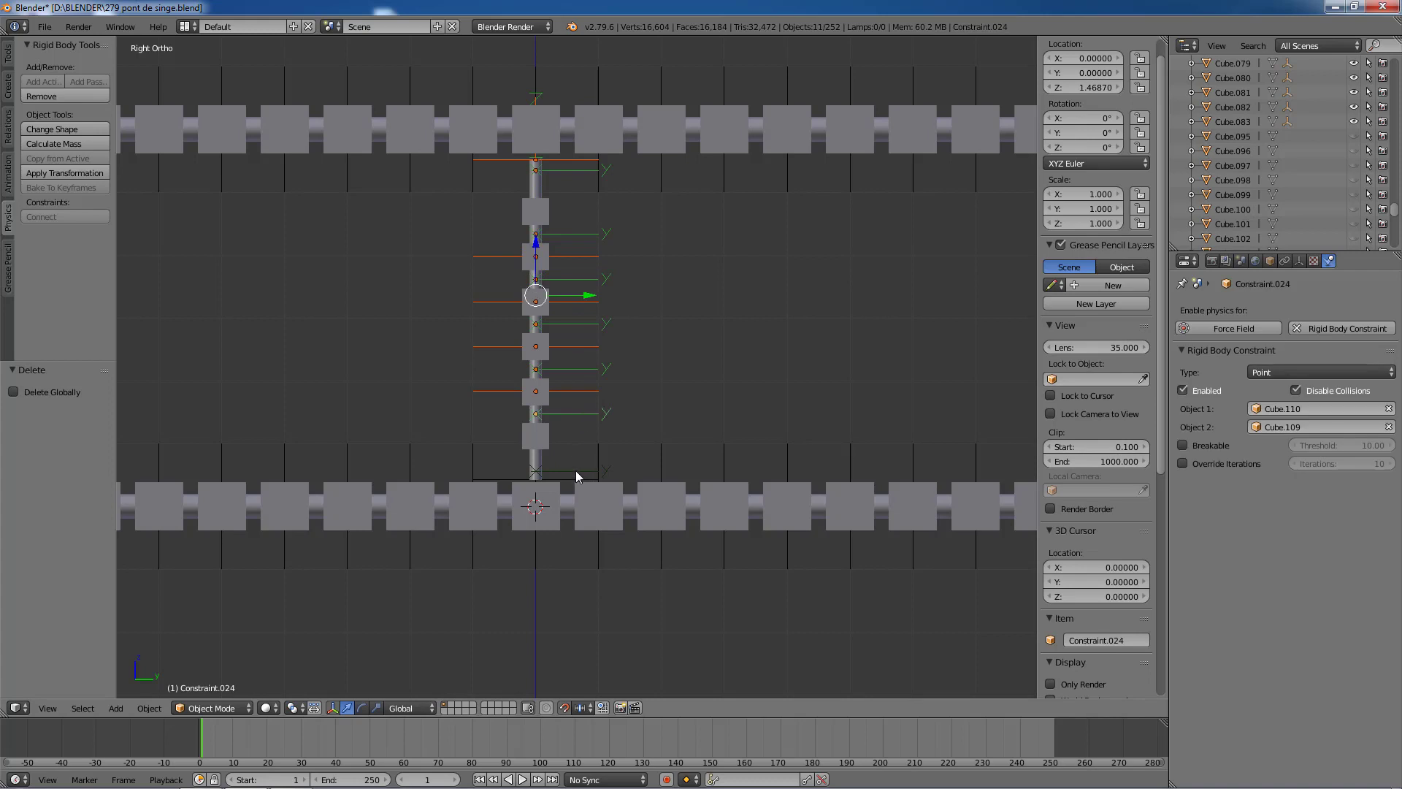
pyautogui.keyDown('shift'); pyautogui.rightClick(575, 470); pyautogui.keyUp('shift')
pyautogui.keyDown('shift'); pyautogui.rightClick(568, 479); pyautogui.keyUp('shift')
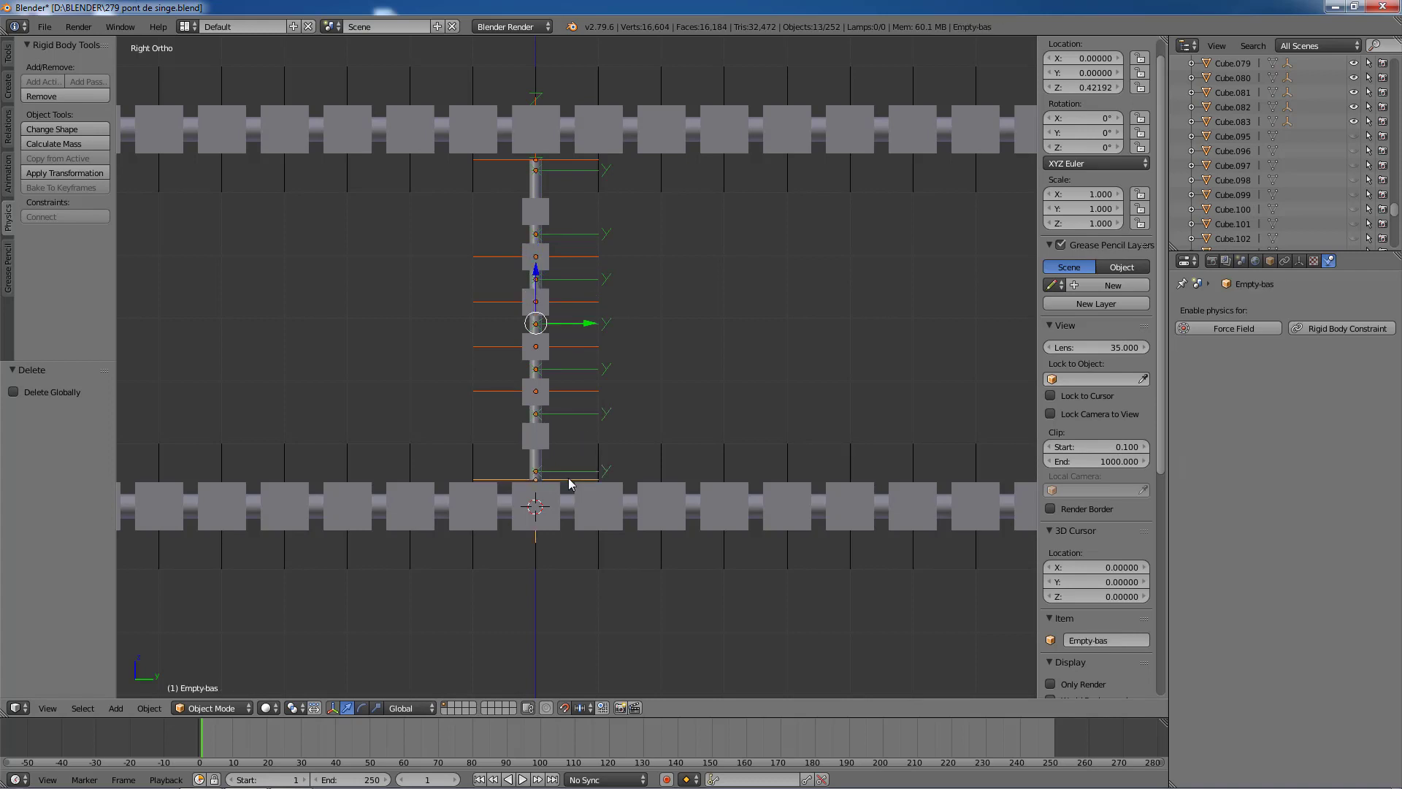
# Step: Add the six small cubes and the rope cylinder to the selection, and duplicate the whole vertical rope 3 units along Y
pyautogui.keyDown('shift'); pyautogui.rightClick(549, 447); pyautogui.keyUp('shift')
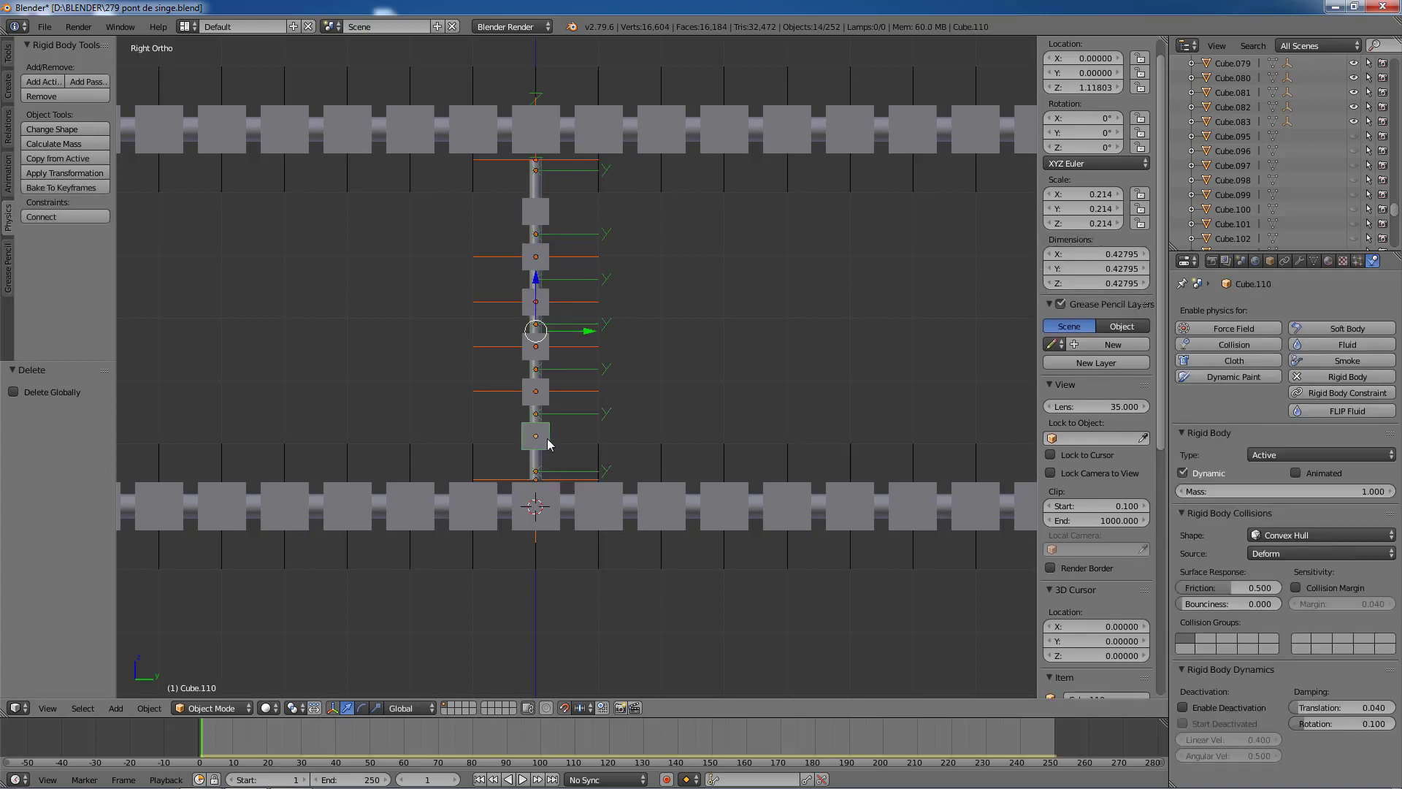
pyautogui.keyDown('shift'); pyautogui.rightClick(547, 394); pyautogui.keyUp('shift')
pyautogui.keyDown('shift'); pyautogui.rightClick(549, 349); pyautogui.keyUp('shift')
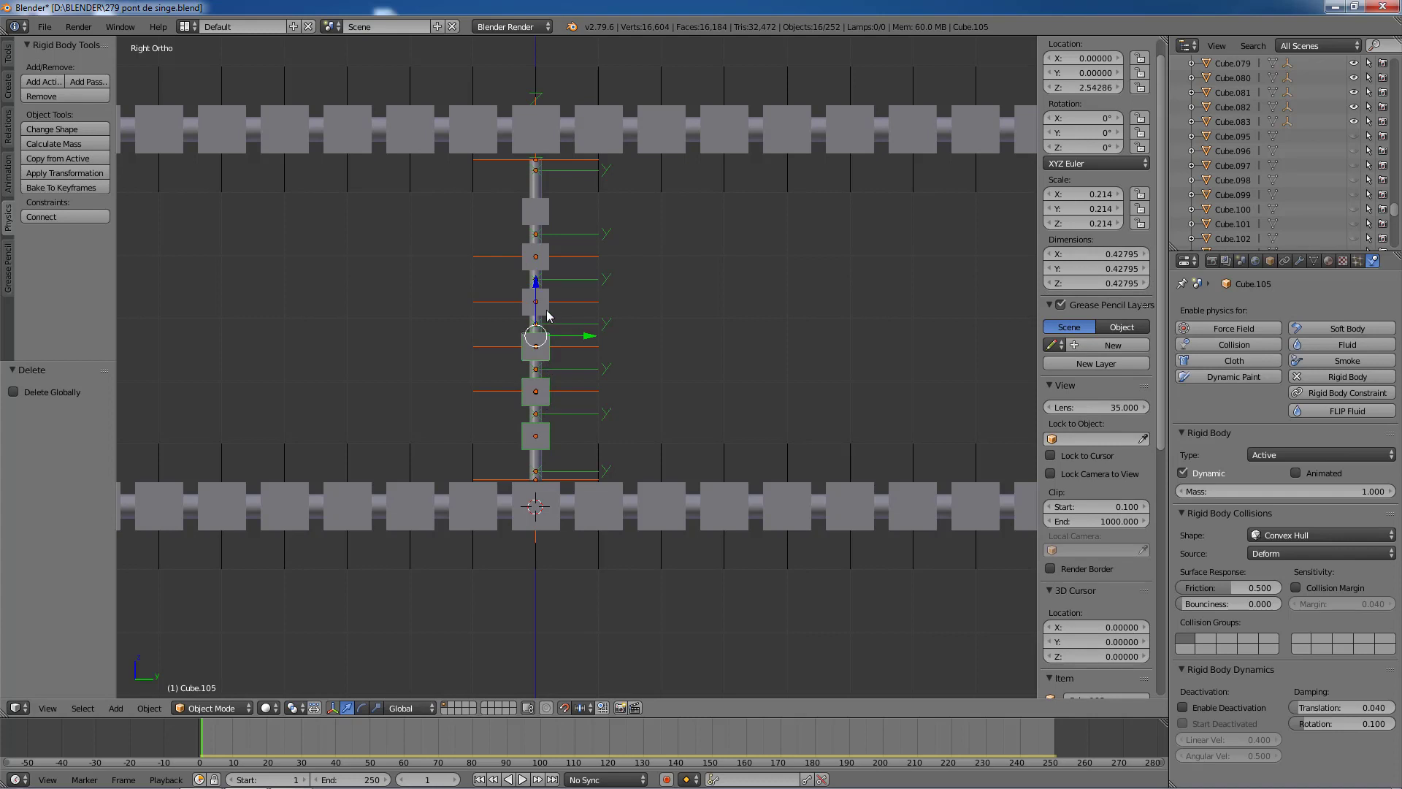
pyautogui.keyDown('shift'); pyautogui.rightClick(548, 315); pyautogui.keyUp('shift')
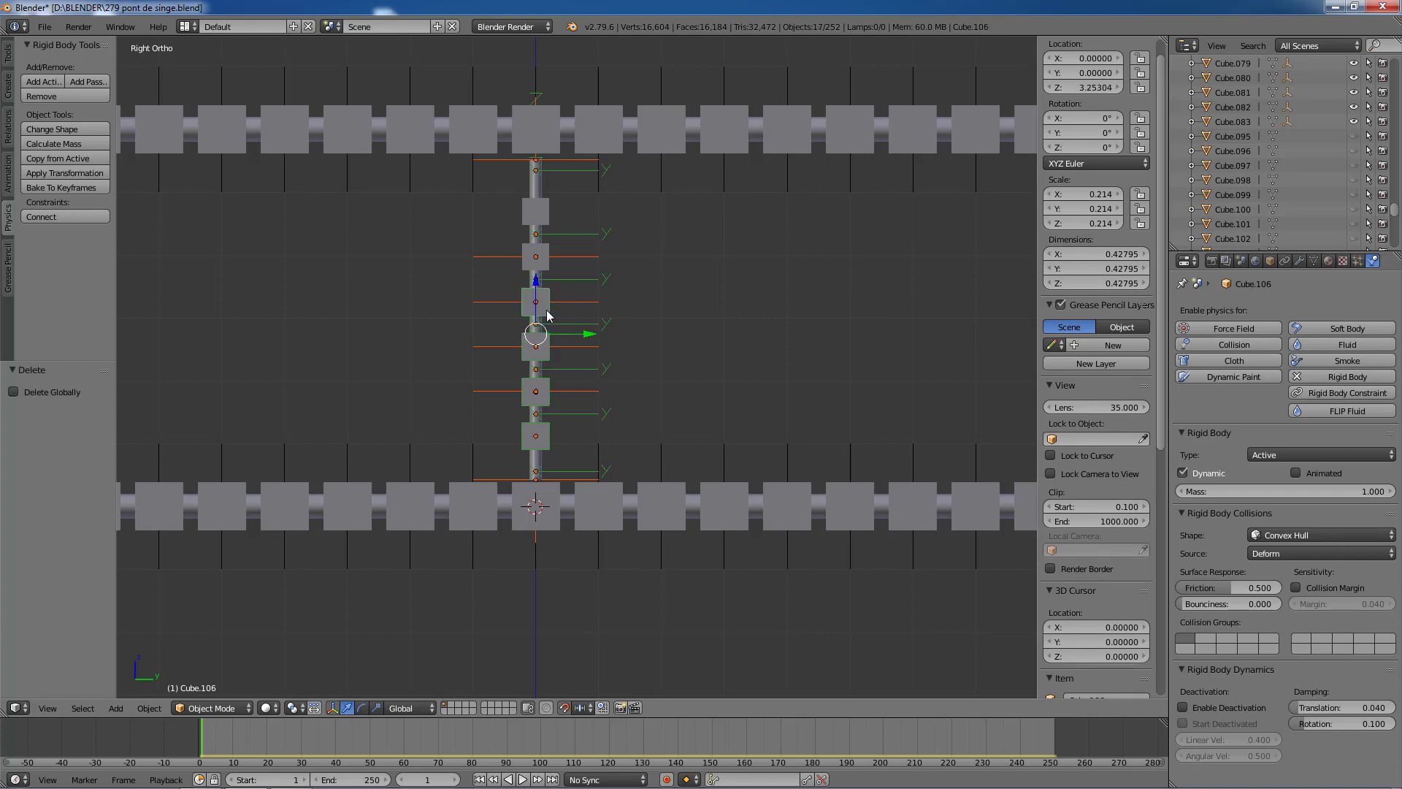
pyautogui.keyDown('shift'); pyautogui.rightClick(549, 269); pyautogui.keyUp('shift')
pyautogui.keyDown('shift'); pyautogui.rightClick(549, 224); pyautogui.keyUp('shift')
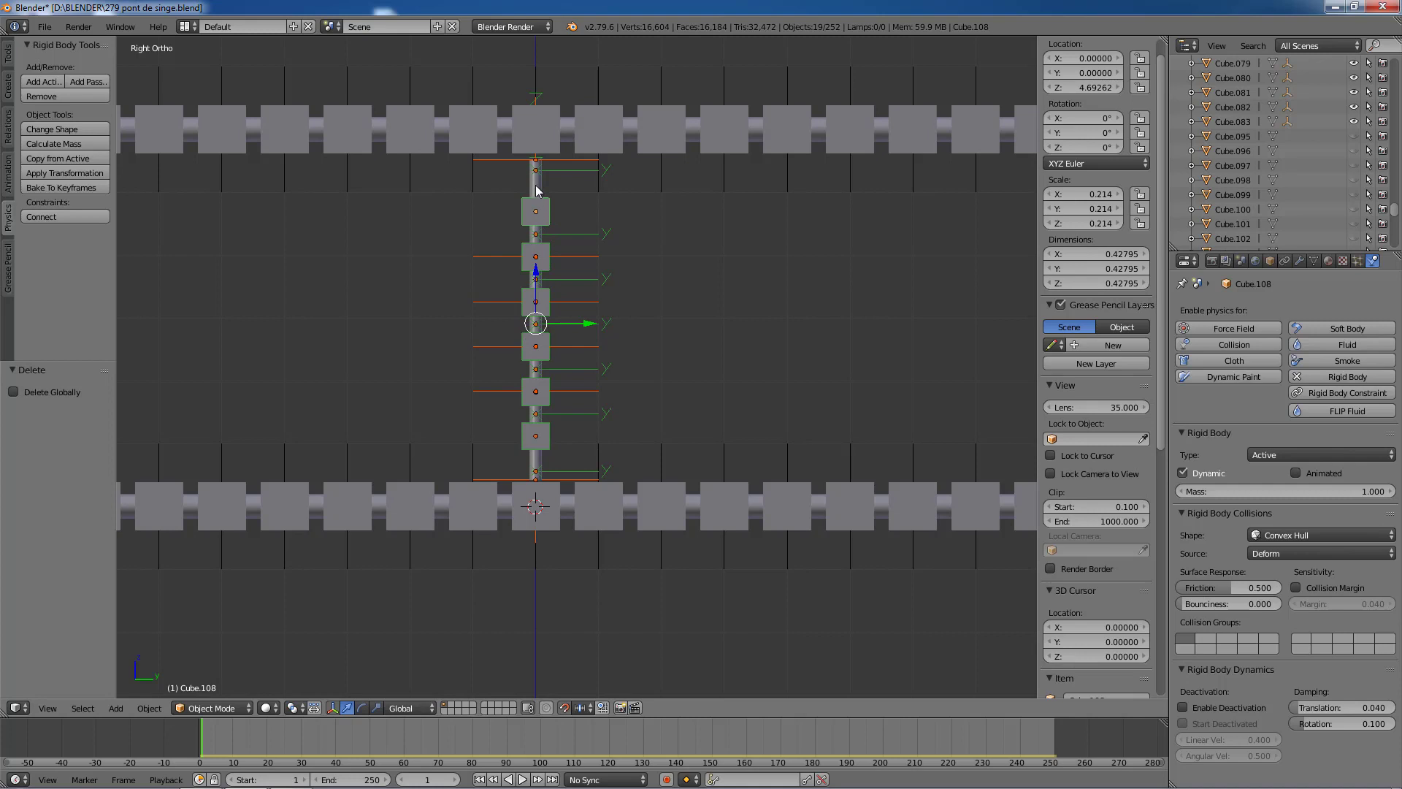
pyautogui.keyDown('shift'); pyautogui.rightClick(536, 190); pyautogui.keyUp('shift')
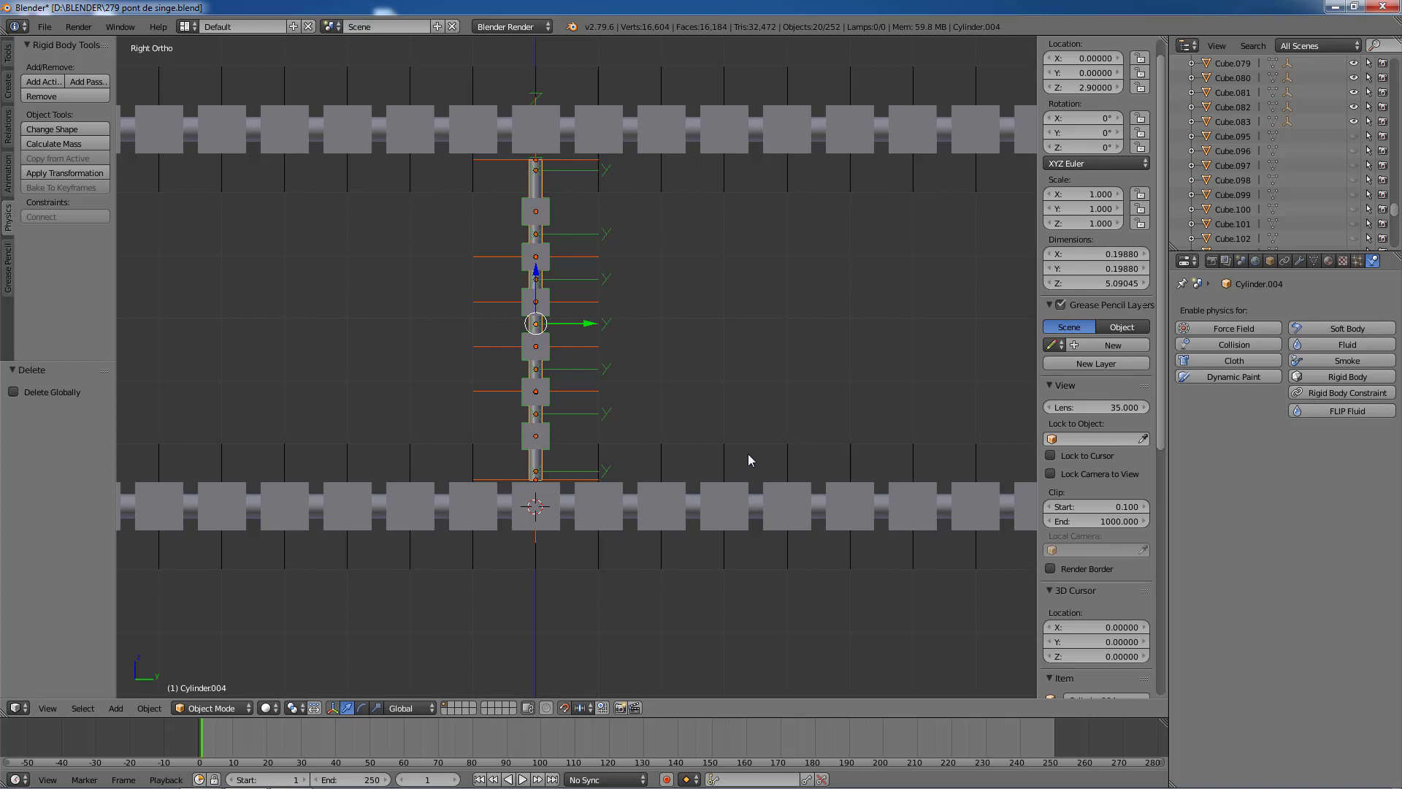
pyautogui.hotkey('shift', 'd')
pyautogui.press('y')
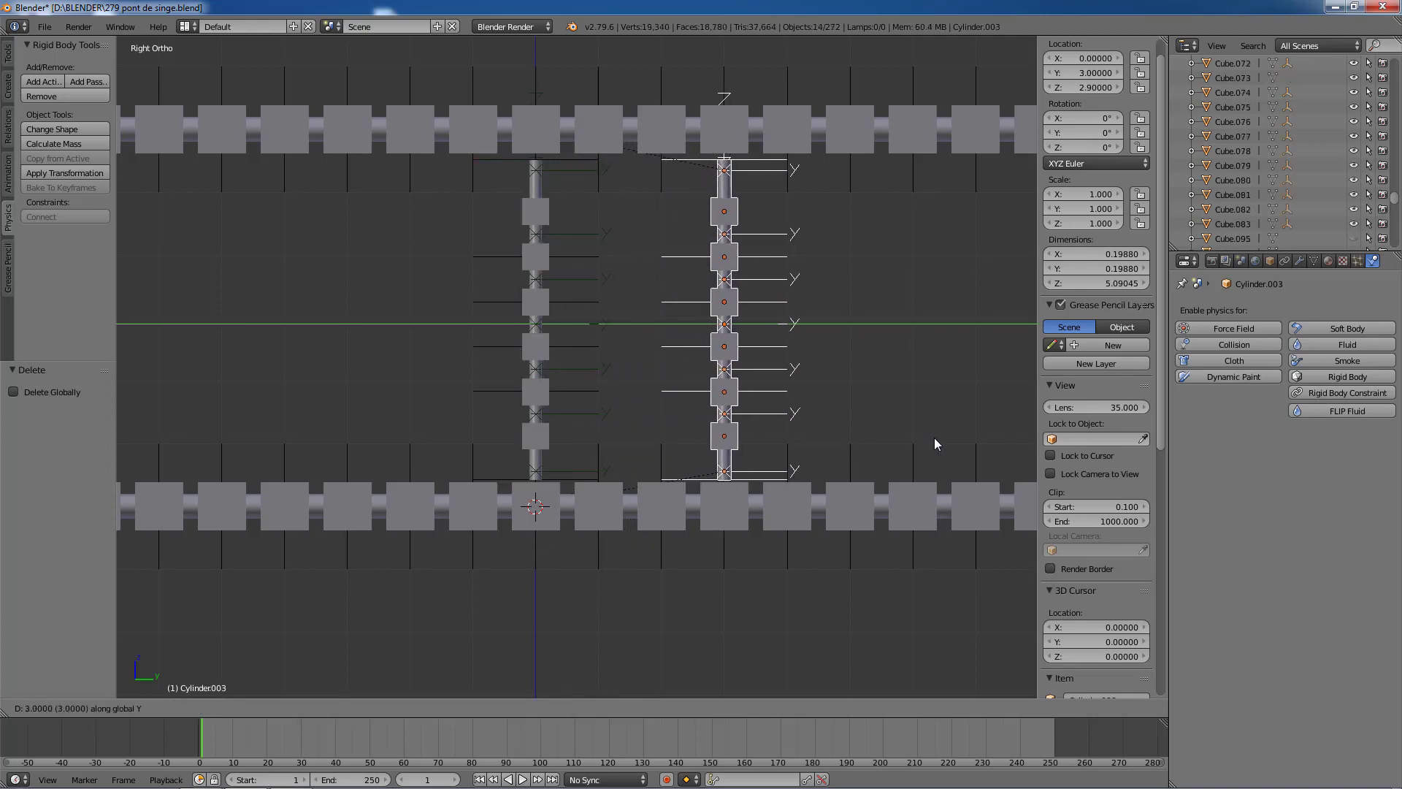
pyautogui.click(935, 438)
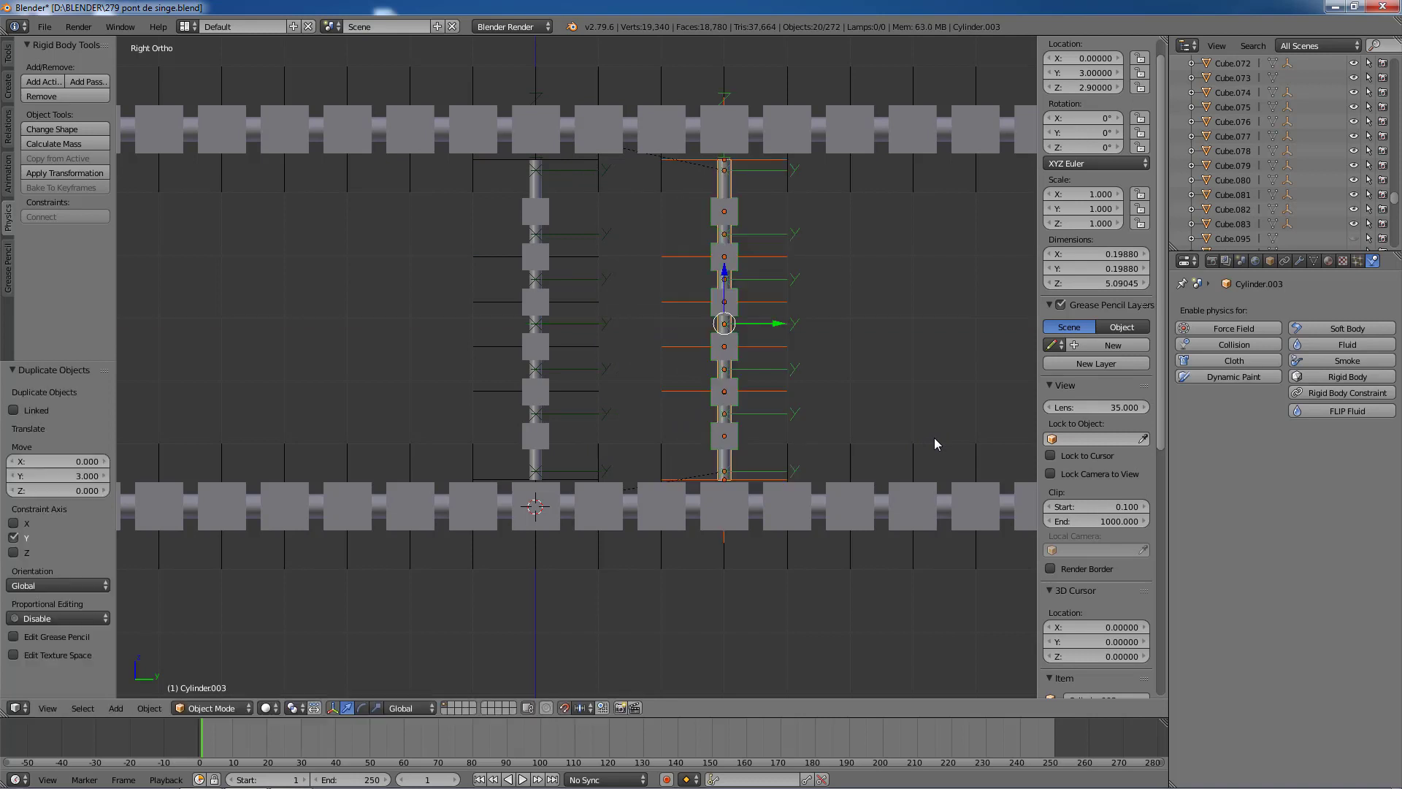
# Step: Set Object 2 of the duplicated vertical rope's upper Fixed constraint to Cube.080, the upper-rope cube directly above it
pyautogui.rightClick(766, 175)
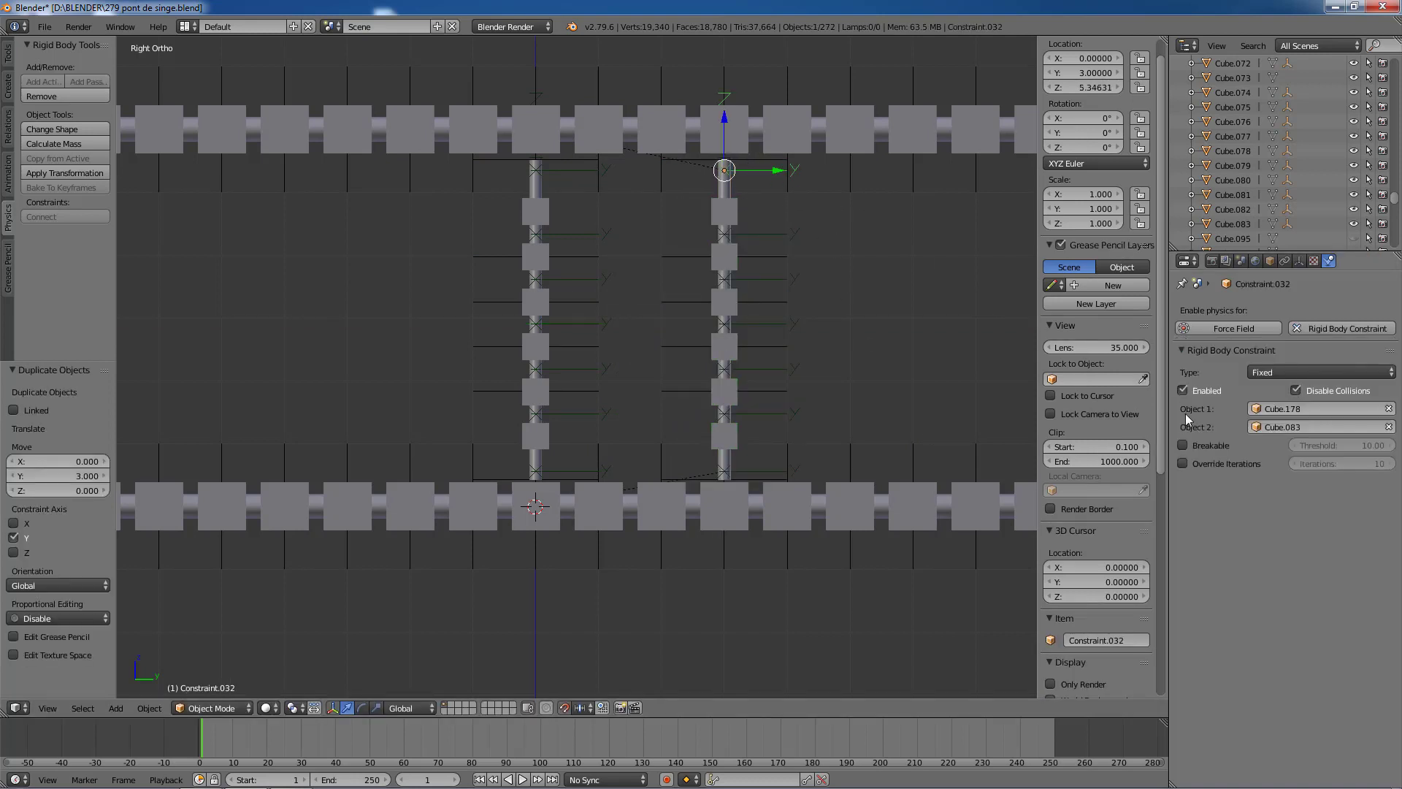
pyautogui.rightClick(539, 141)
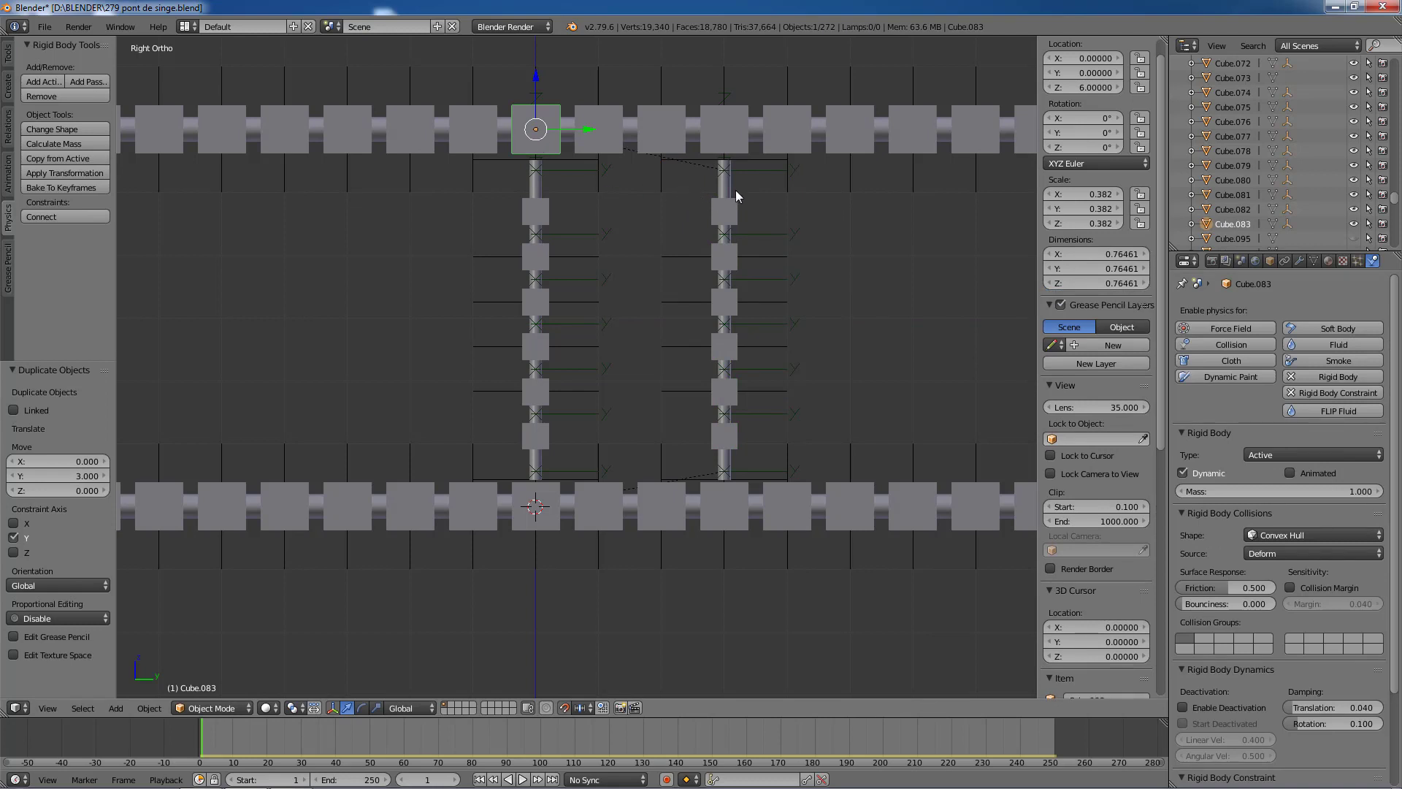
pyautogui.rightClick(727, 174)
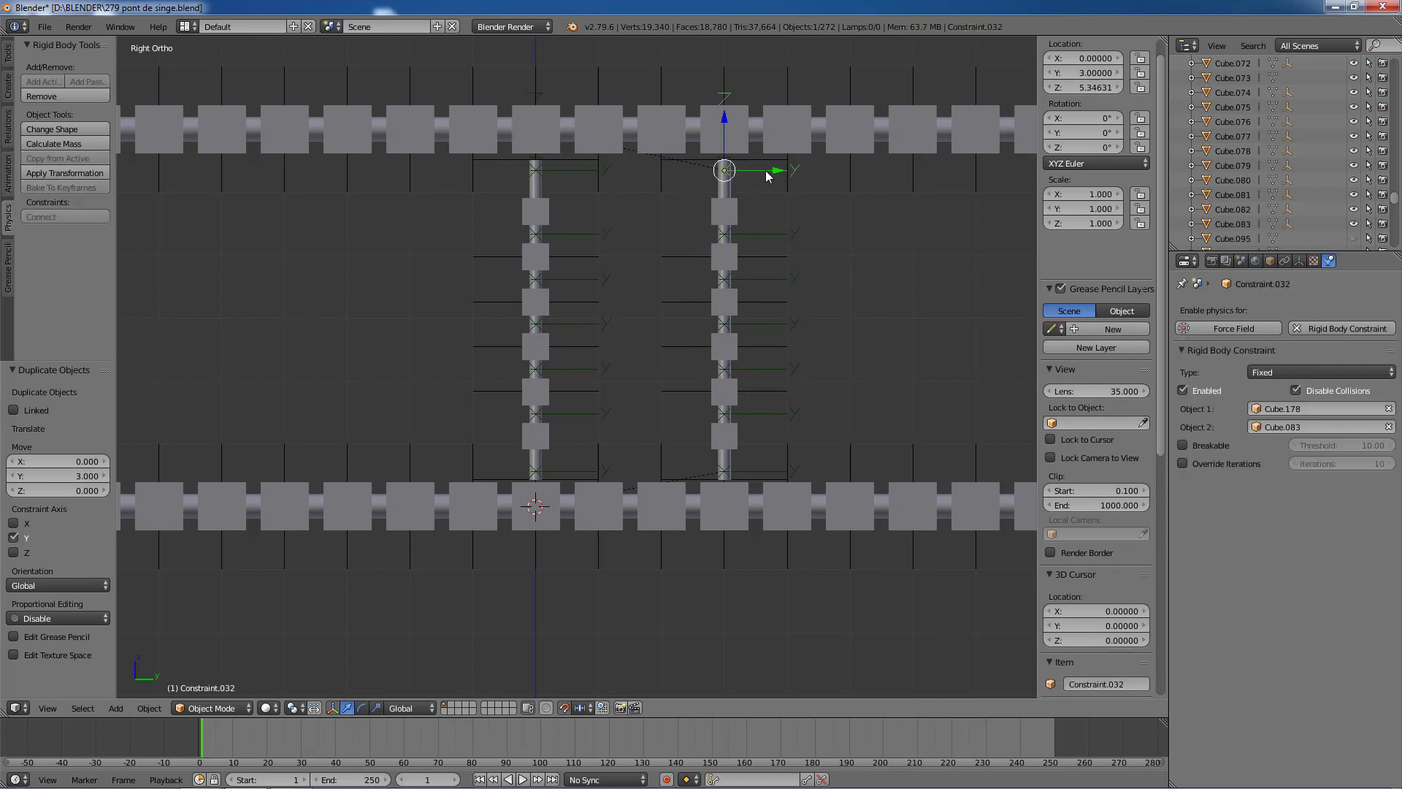
pyautogui.click(1389, 428)
pyautogui.click(1389, 426)
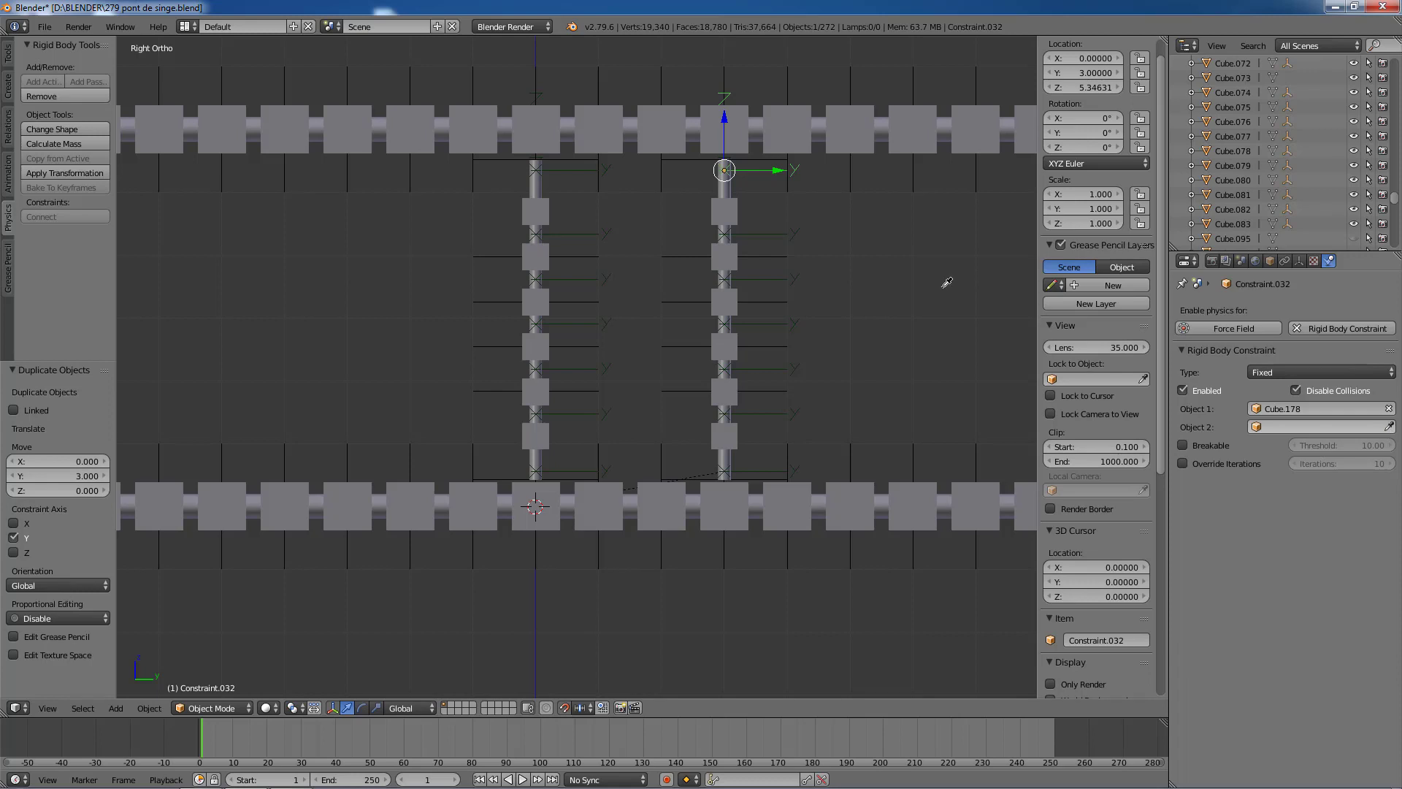
pyautogui.click(745, 101)
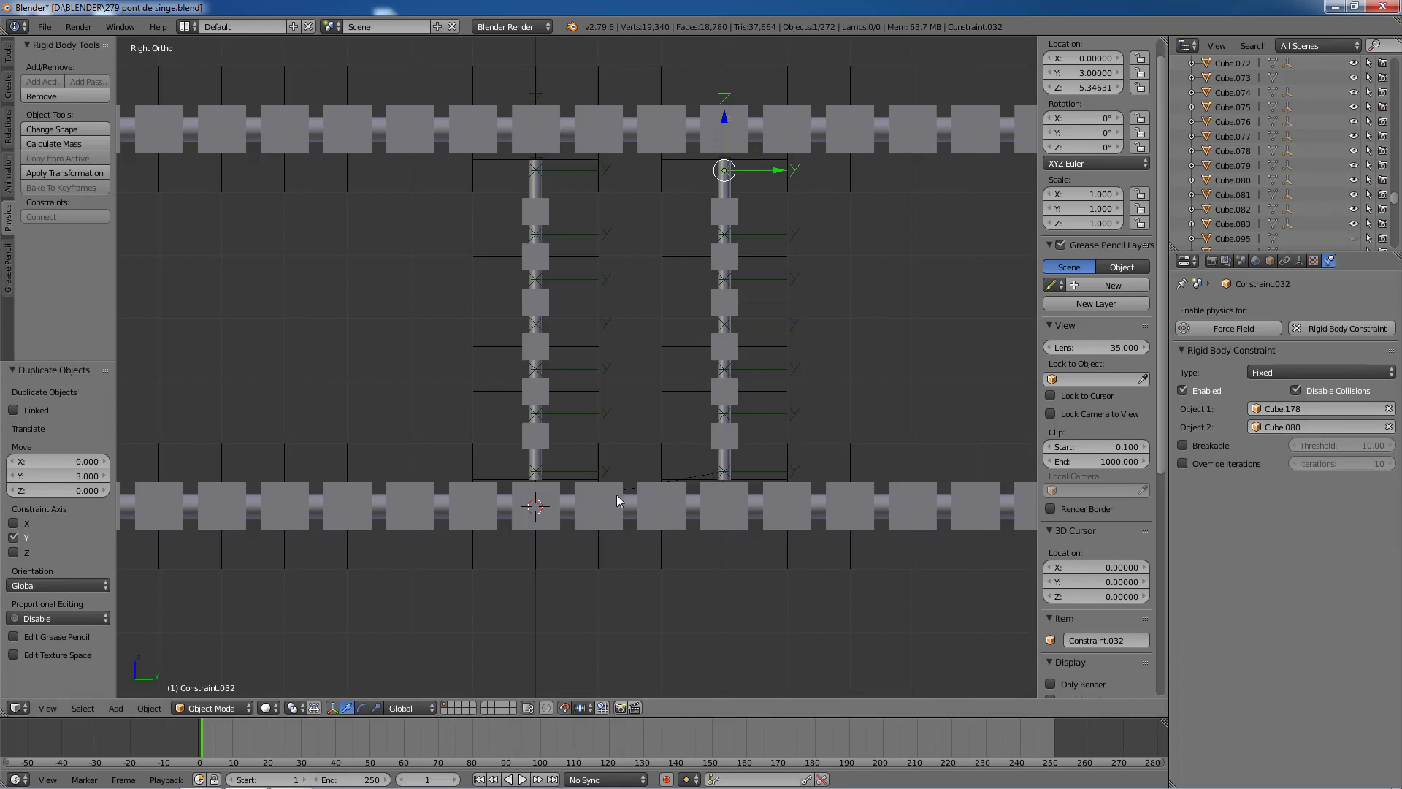
# Step: Set Object 2 of the duplicated vertical rope's lower constraint to Cube.003, the lower-rope cube directly beneath it
pyautogui.scroll(3, 694, 482)
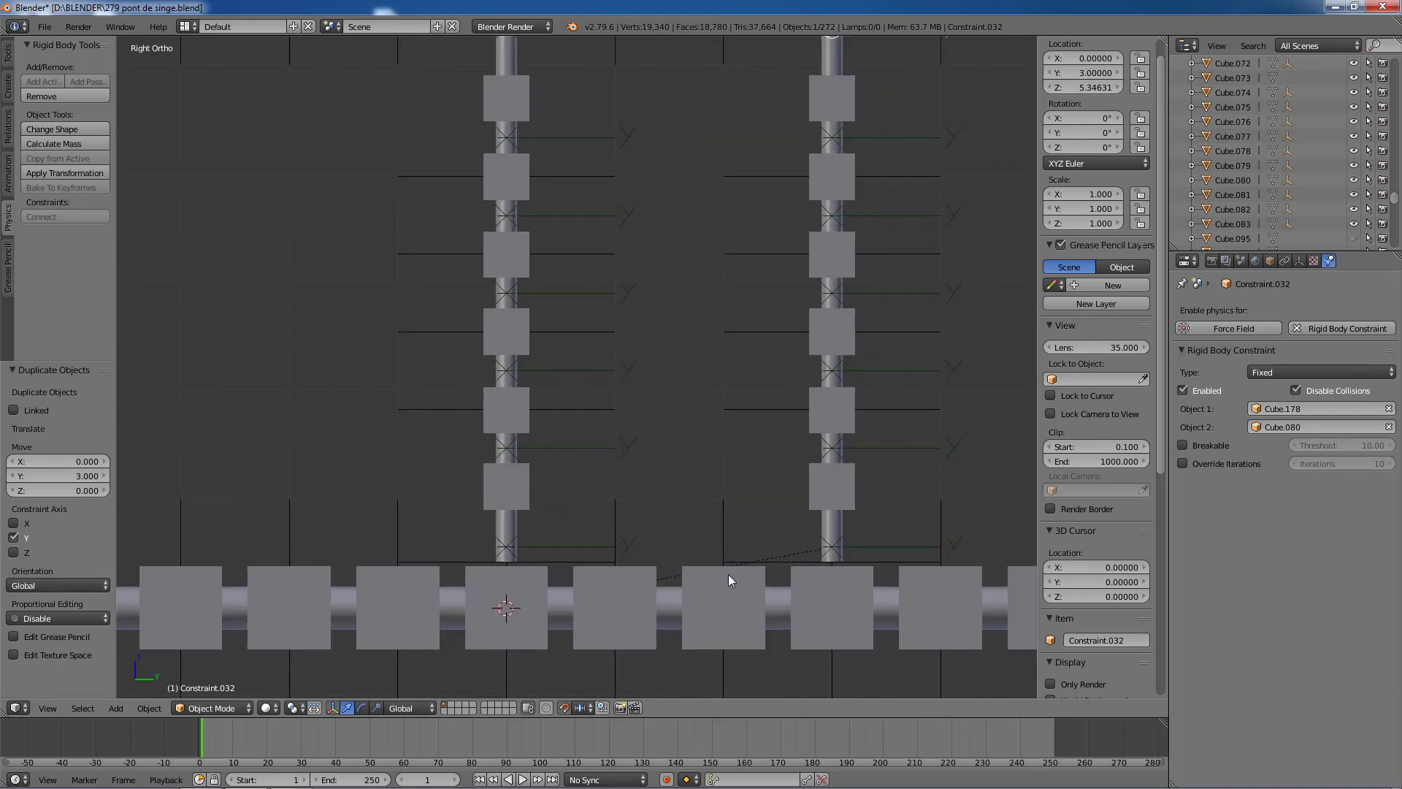
pyautogui.scroll(-2, 729, 574)
pyautogui.rightClick(803, 493)
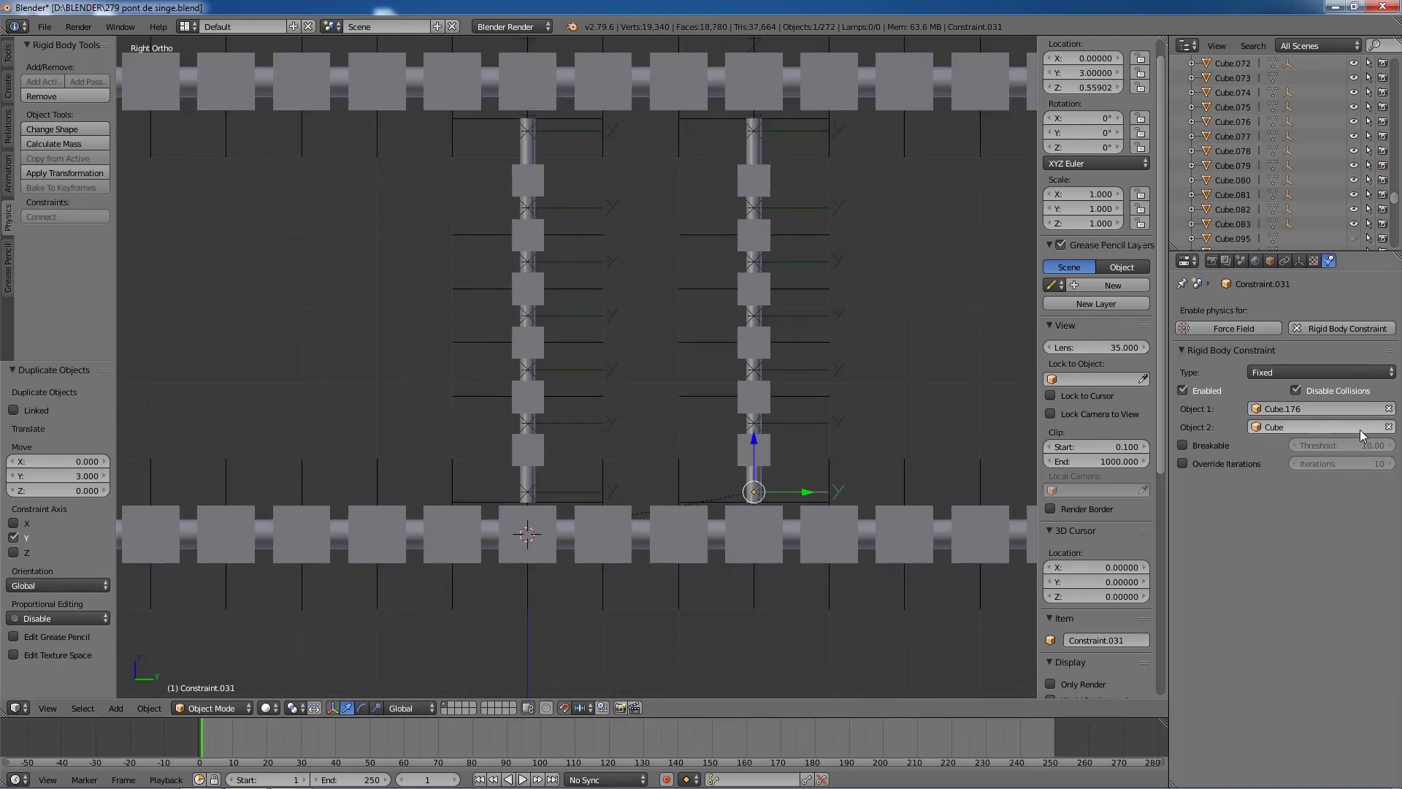
pyautogui.click(1388, 427)
pyautogui.click(1389, 427)
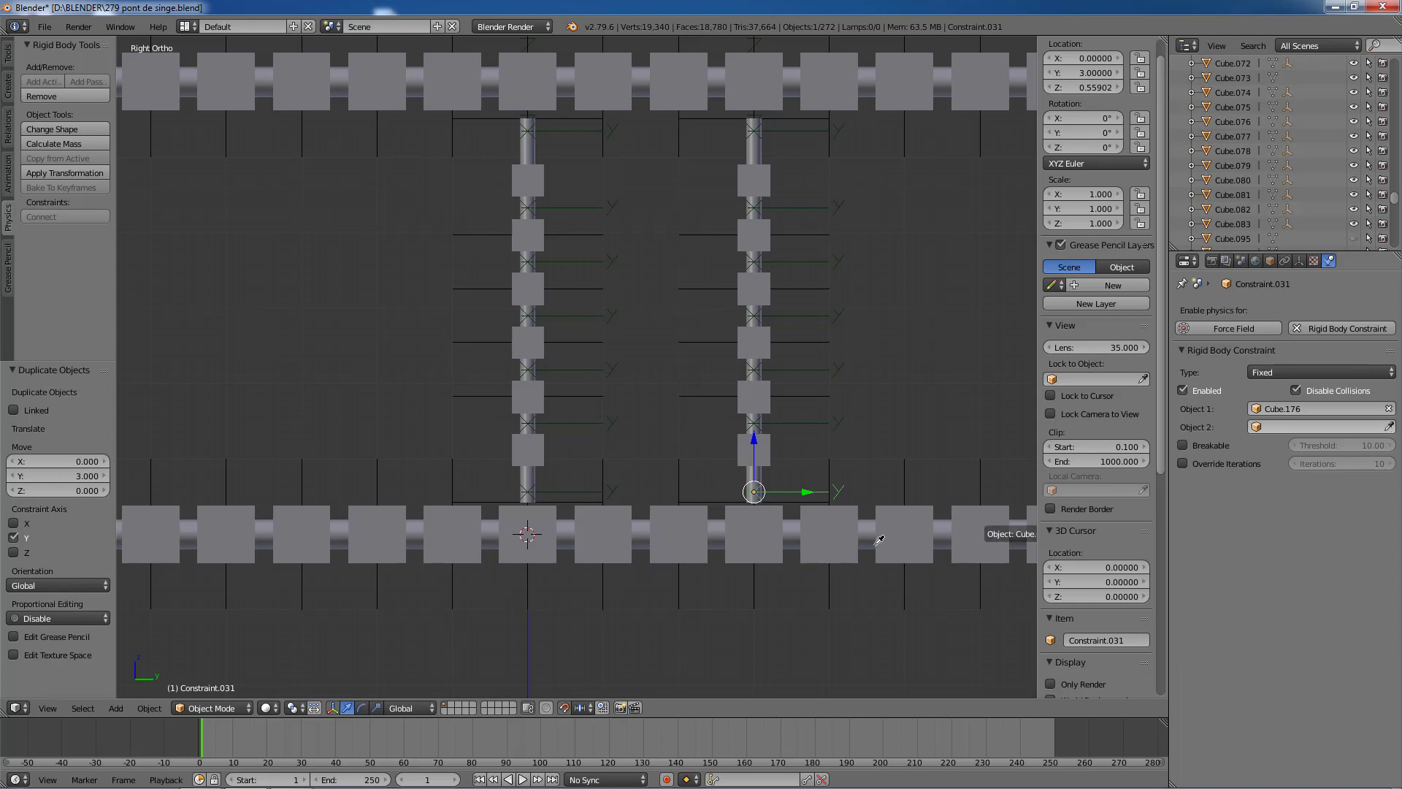
pyautogui.click(783, 510)
# Step: Play the bridge simulation, examine how both vertical ropes hang between the main ropes, and return to frame 1
pyautogui.scroll(-5, 777, 487)
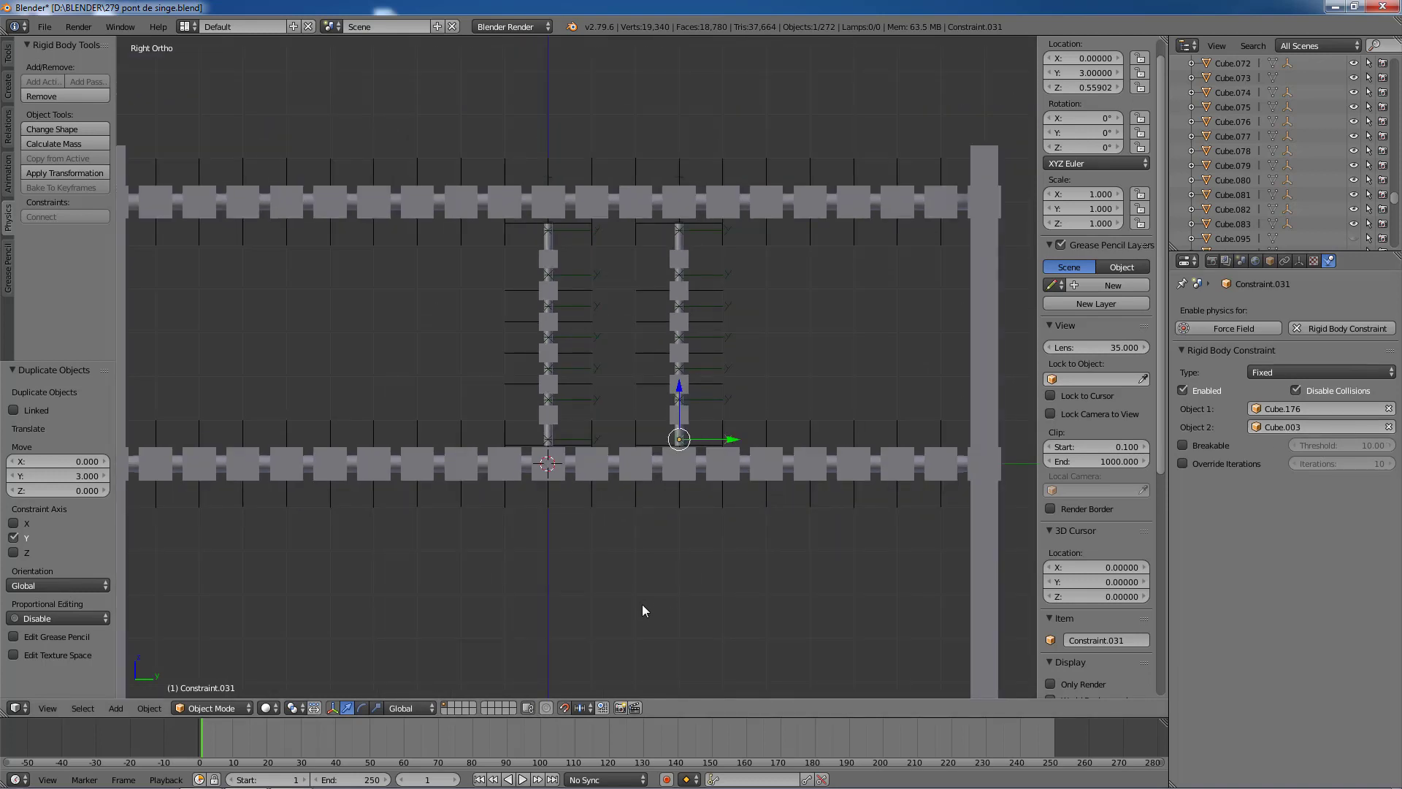
pyautogui.moveTo(541, 543); pyautogui.dragTo(579, 576, button='middle')
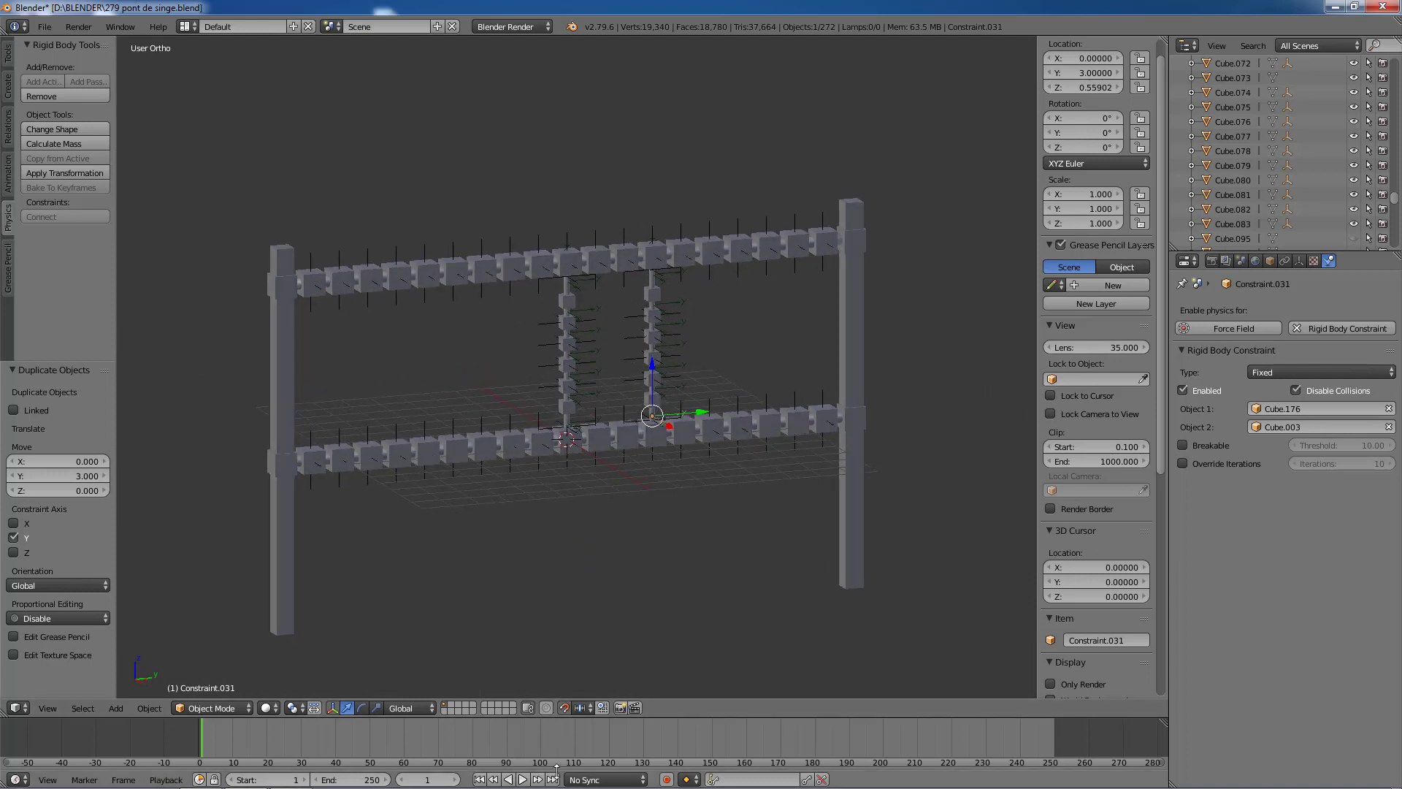
pyautogui.click(523, 779)
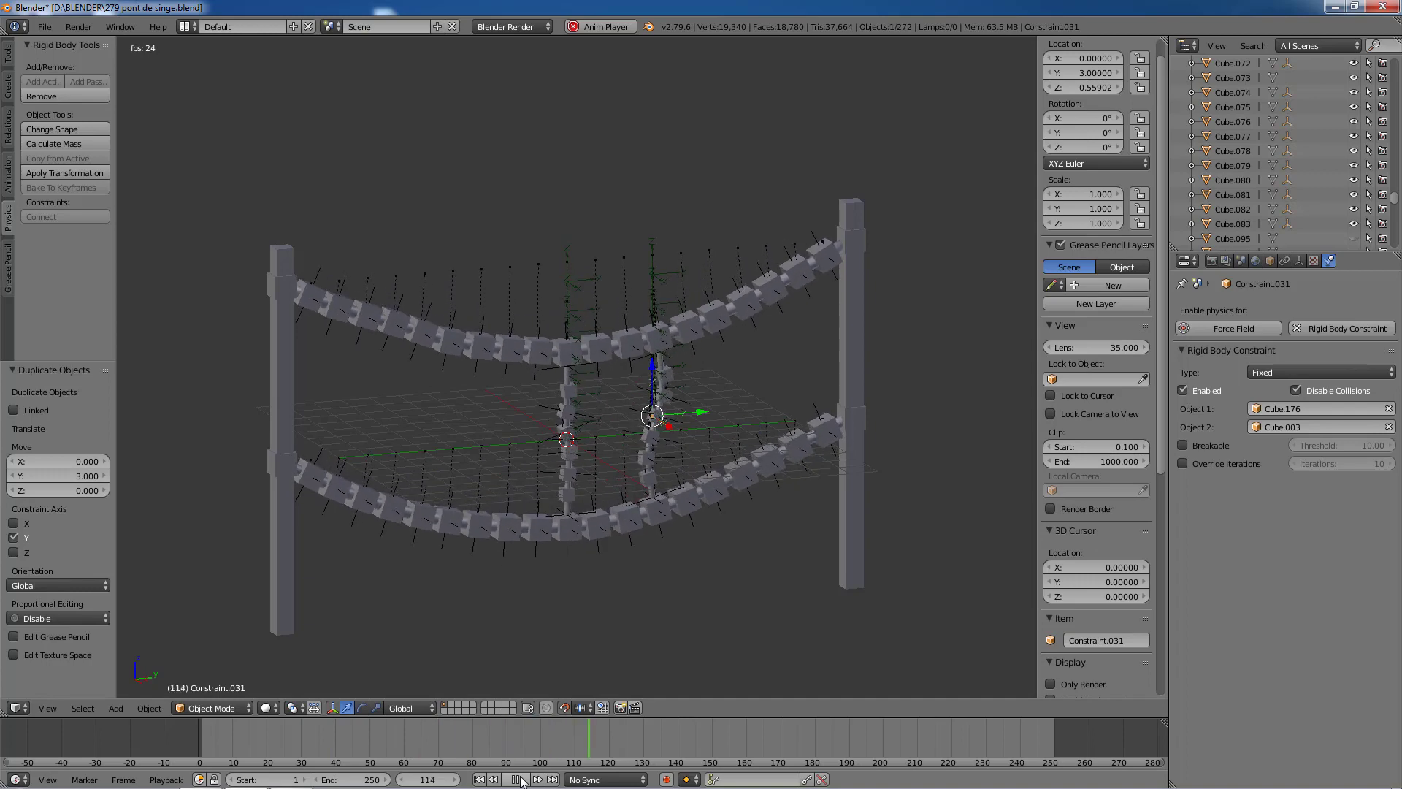
pyautogui.click(518, 780)
pyautogui.scroll(2, 764, 581)
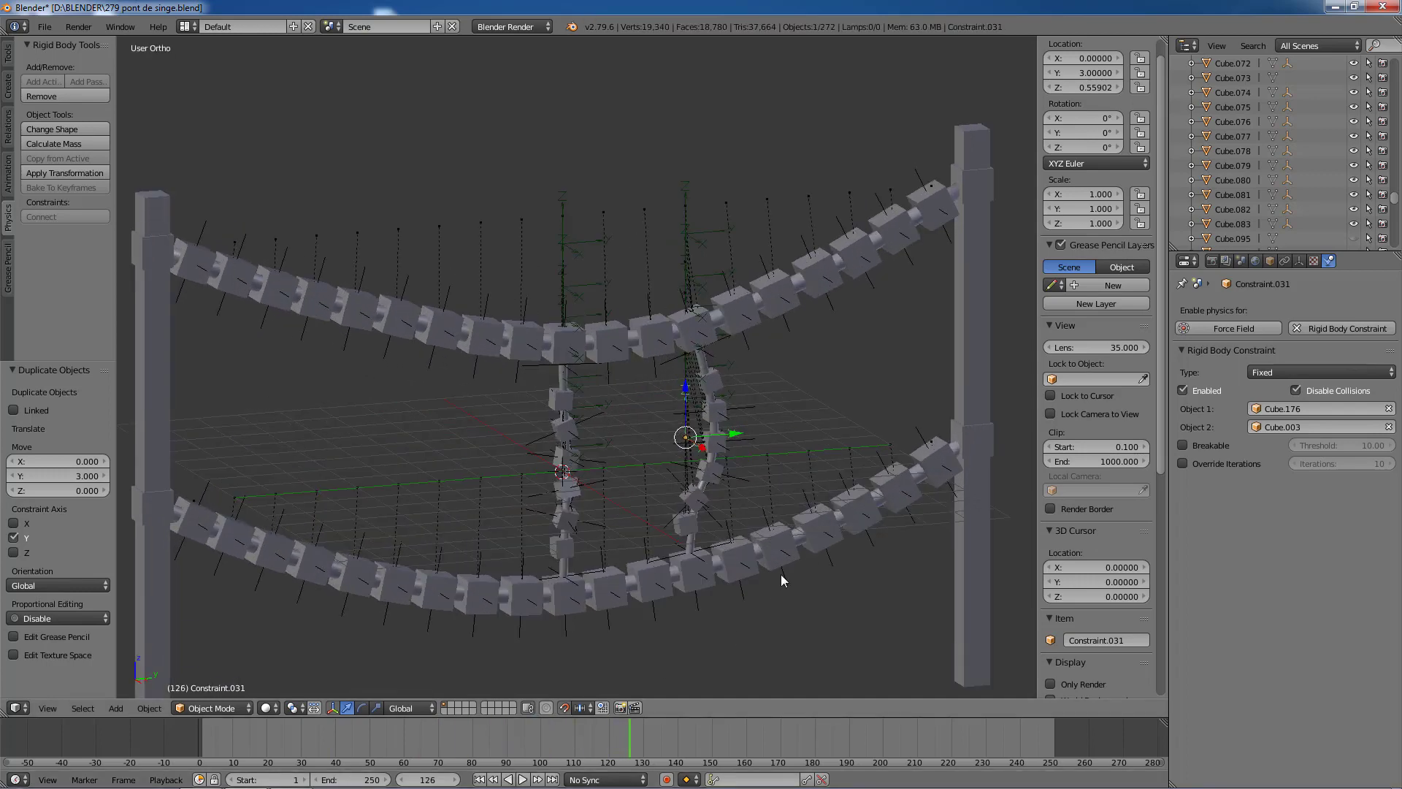
pyautogui.keyDown('shift'); pyautogui.moveTo(781, 573); pyautogui.dragTo(717, 414, button='middle'); pyautogui.keyUp('shift')
pyautogui.scroll(2, 790, 458)
pyautogui.moveTo(821, 476); pyautogui.dragTo(786, 461, button='middle')
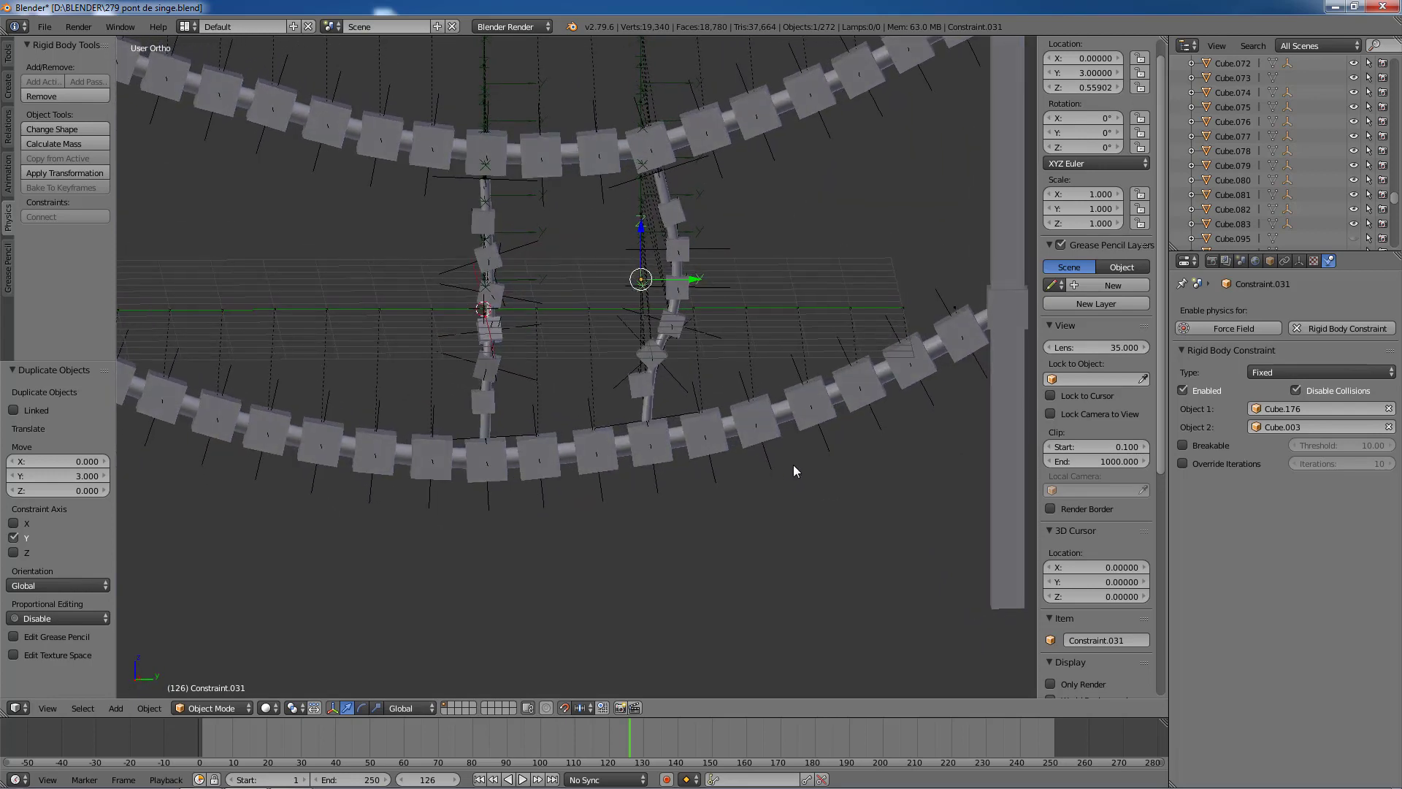
pyautogui.scroll(-1, 793, 465)
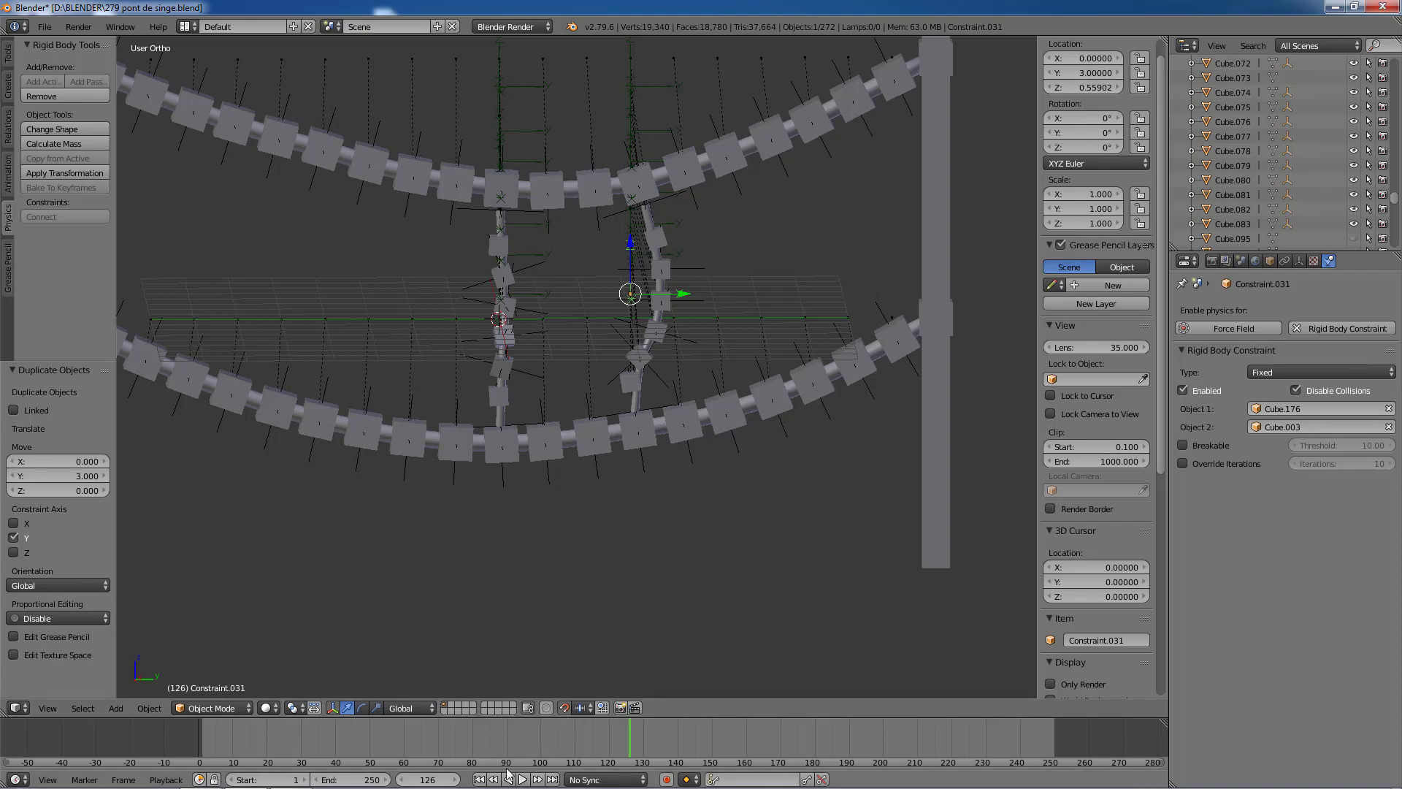
pyautogui.click(479, 779)
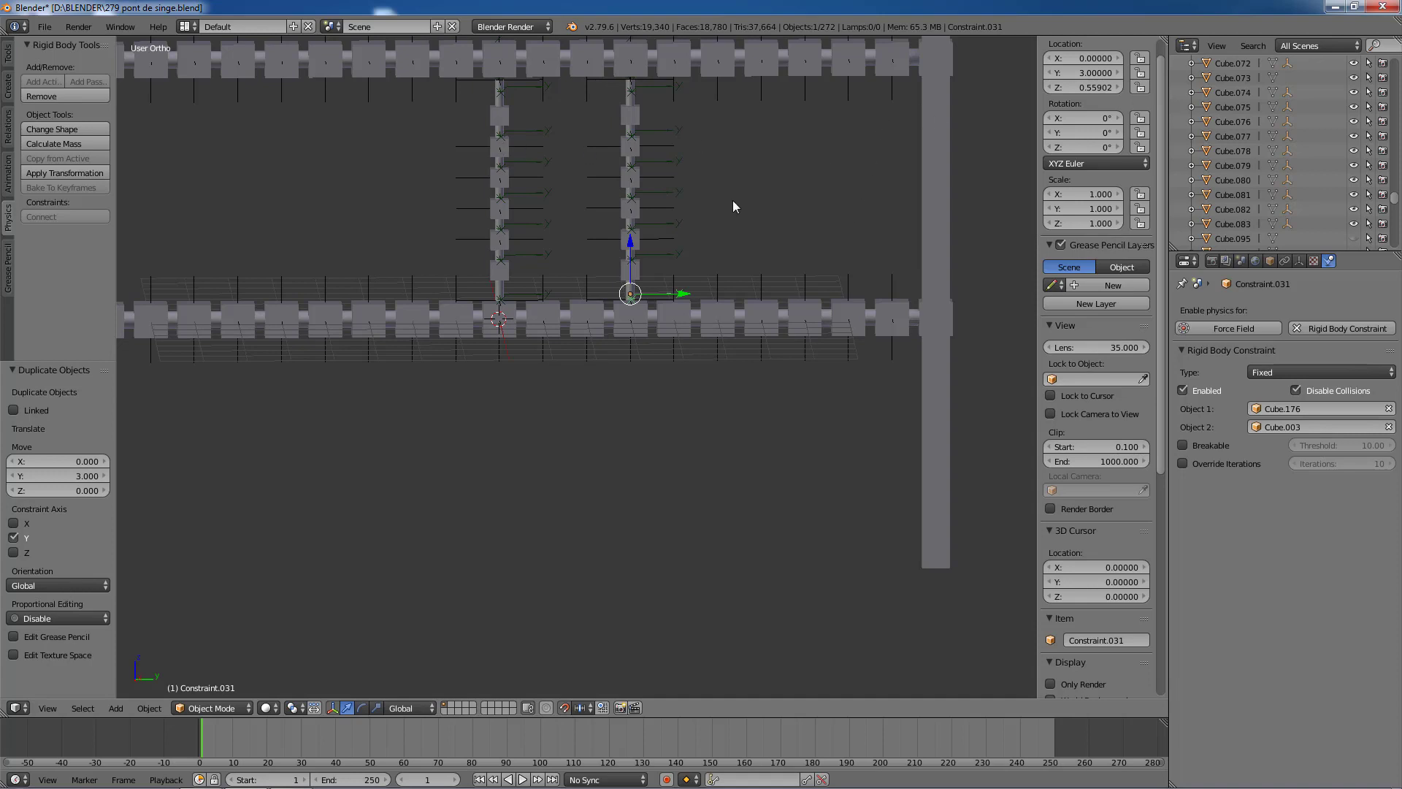
# Step: In the right orthographic view, select the constraints and empties in the lower part of the second vertical rope
pyautogui.scroll(-2, 733, 202)
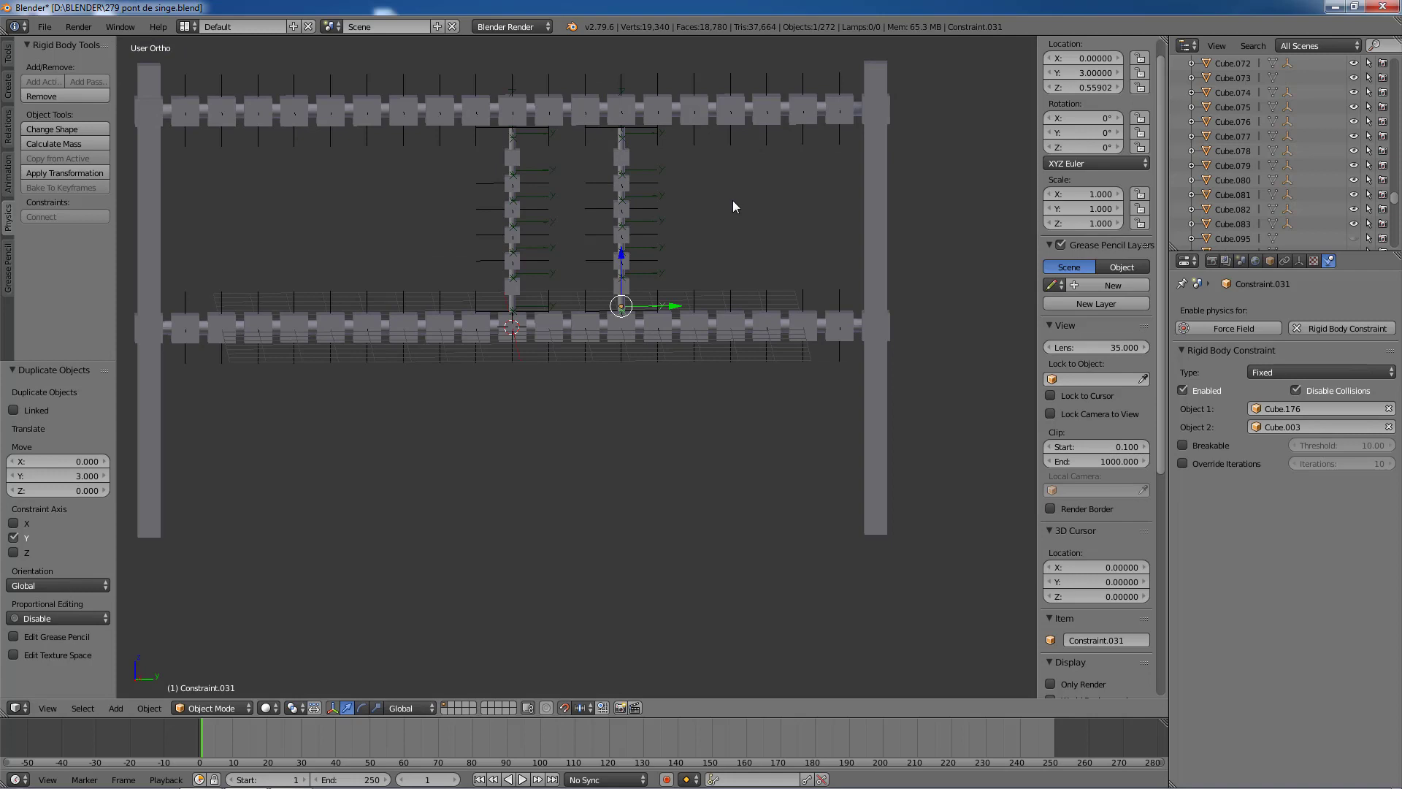
pyautogui.press('KP_3')
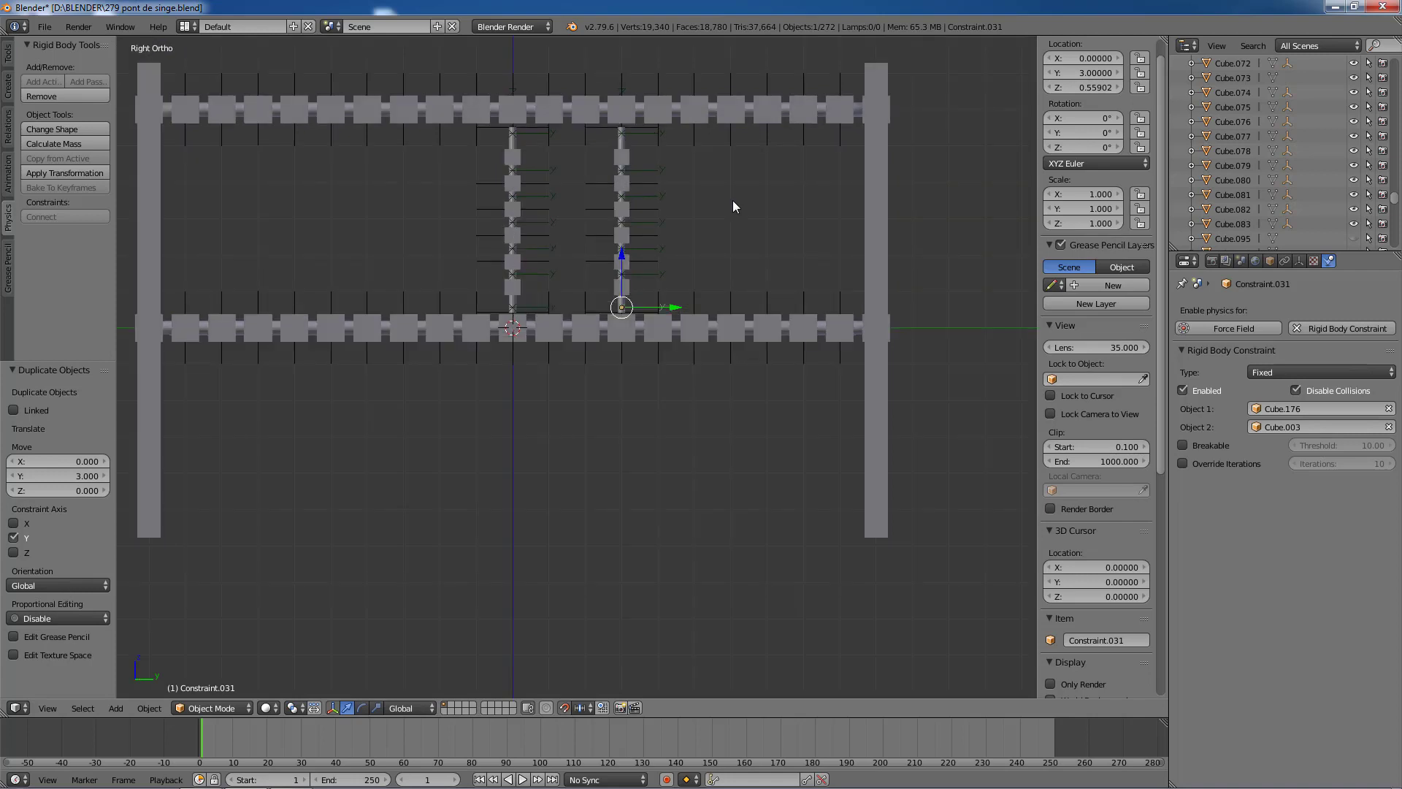
pyautogui.scroll(1, 734, 206)
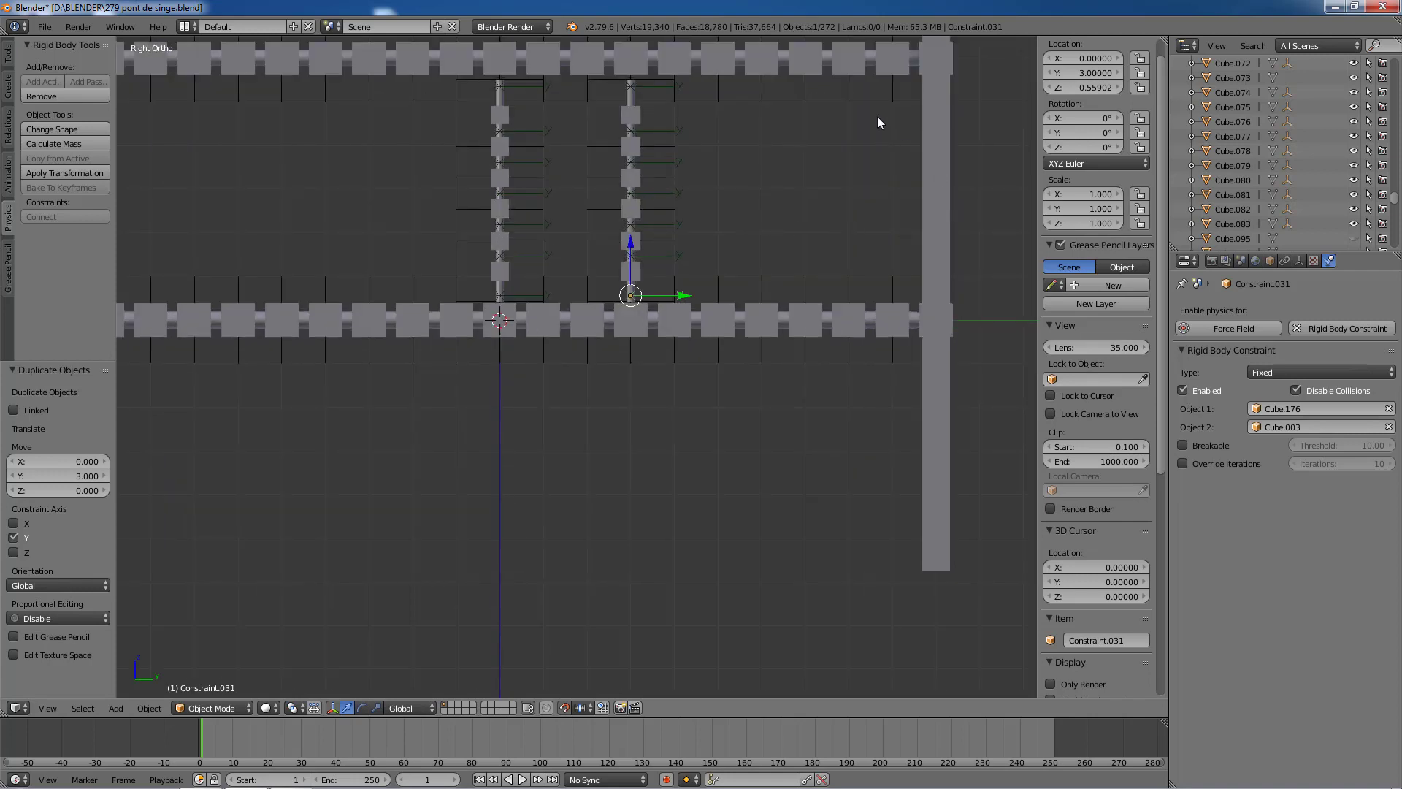
pyautogui.scroll(2, 607, 254)
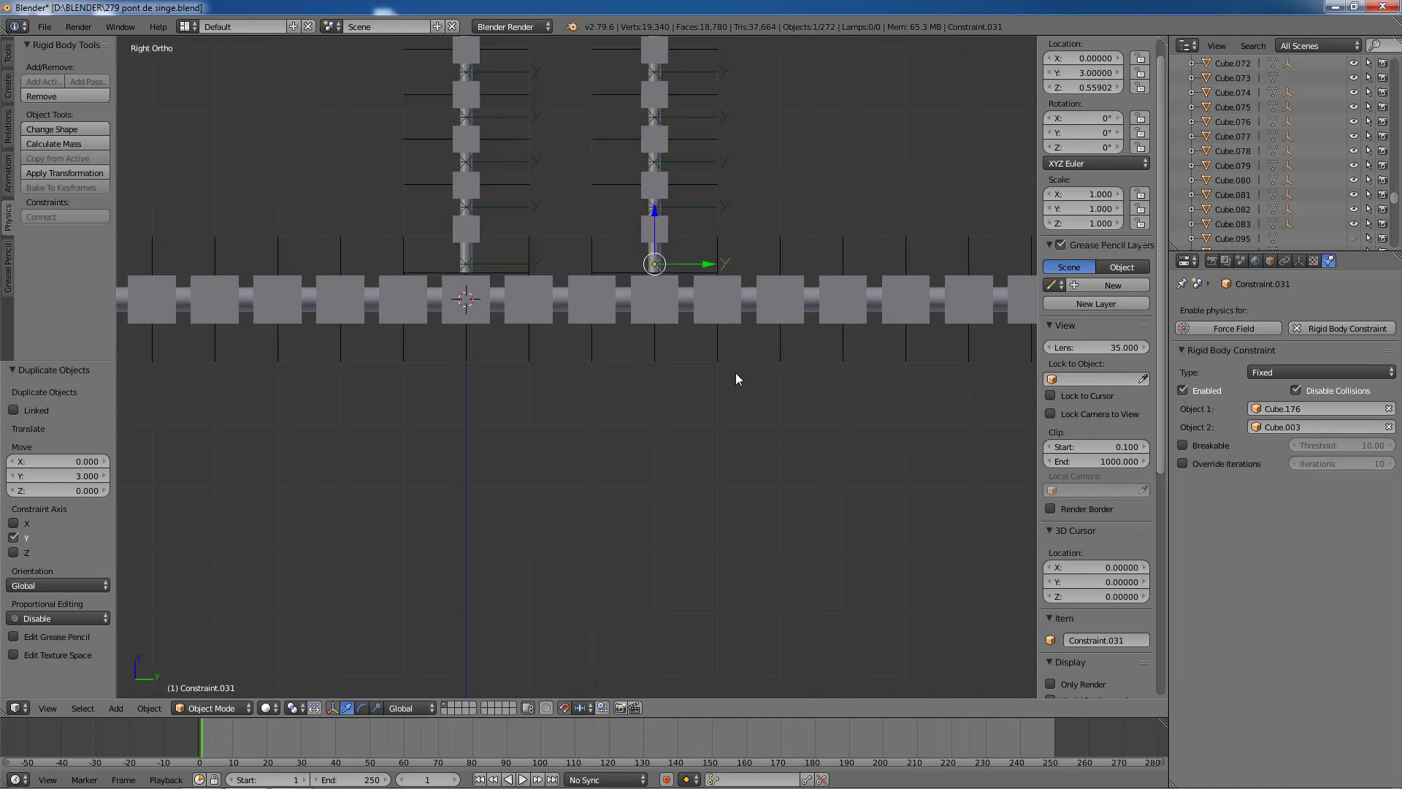
pyautogui.keyDown('shift'); pyautogui.moveTo(737, 467); pyautogui.dragTo(669, 644, button='middle'); pyautogui.keyUp('shift')
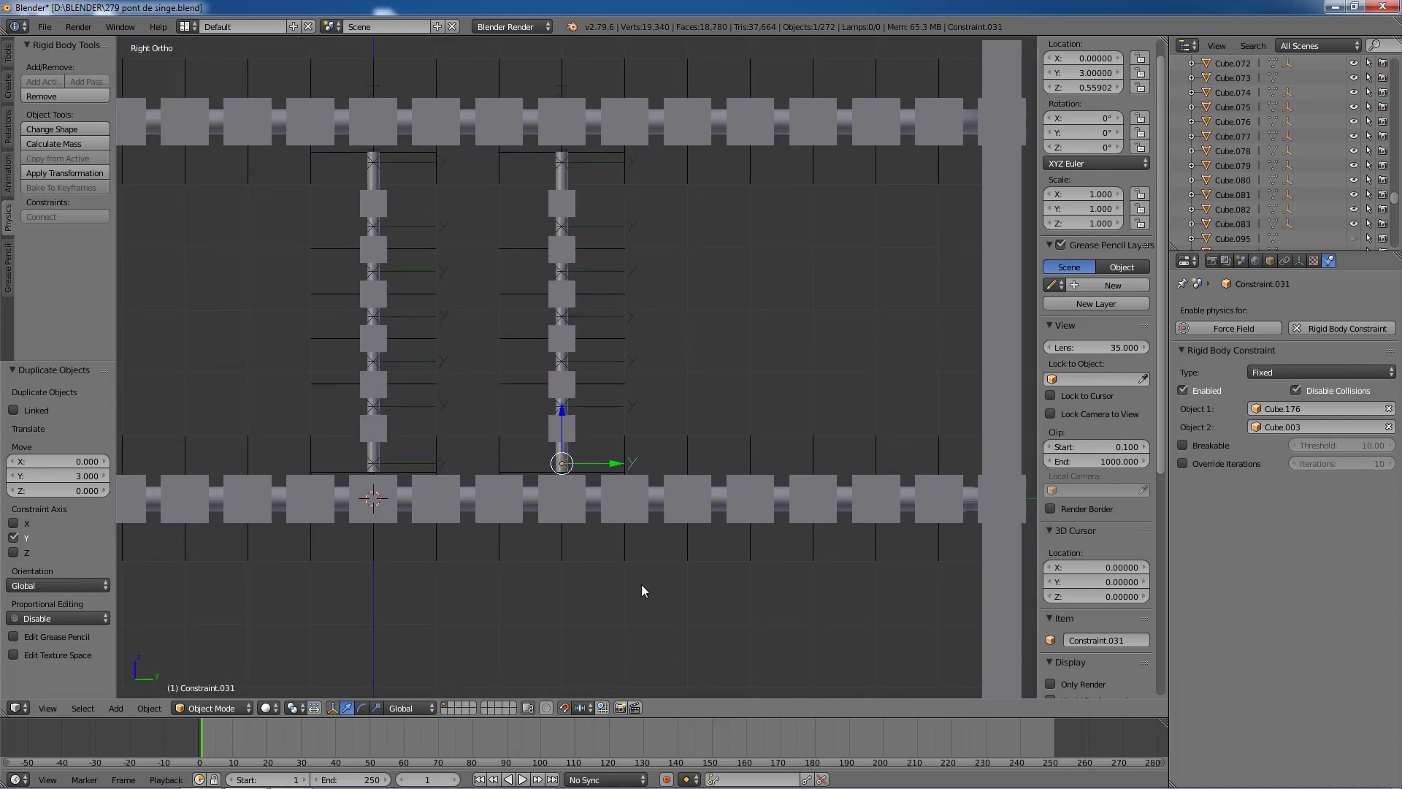
pyautogui.rightClick(595, 475)
pyautogui.keyDown('shift'); pyautogui.rightClick(599, 462); pyautogui.keyUp('shift')
pyautogui.keyDown('shift'); pyautogui.rightClick(604, 408); pyautogui.keyUp('shift')
pyautogui.keyDown('shift'); pyautogui.rightClick(603, 381); pyautogui.keyUp('shift')
pyautogui.keyDown('shift'); pyautogui.rightClick(601, 354); pyautogui.keyUp('shift')
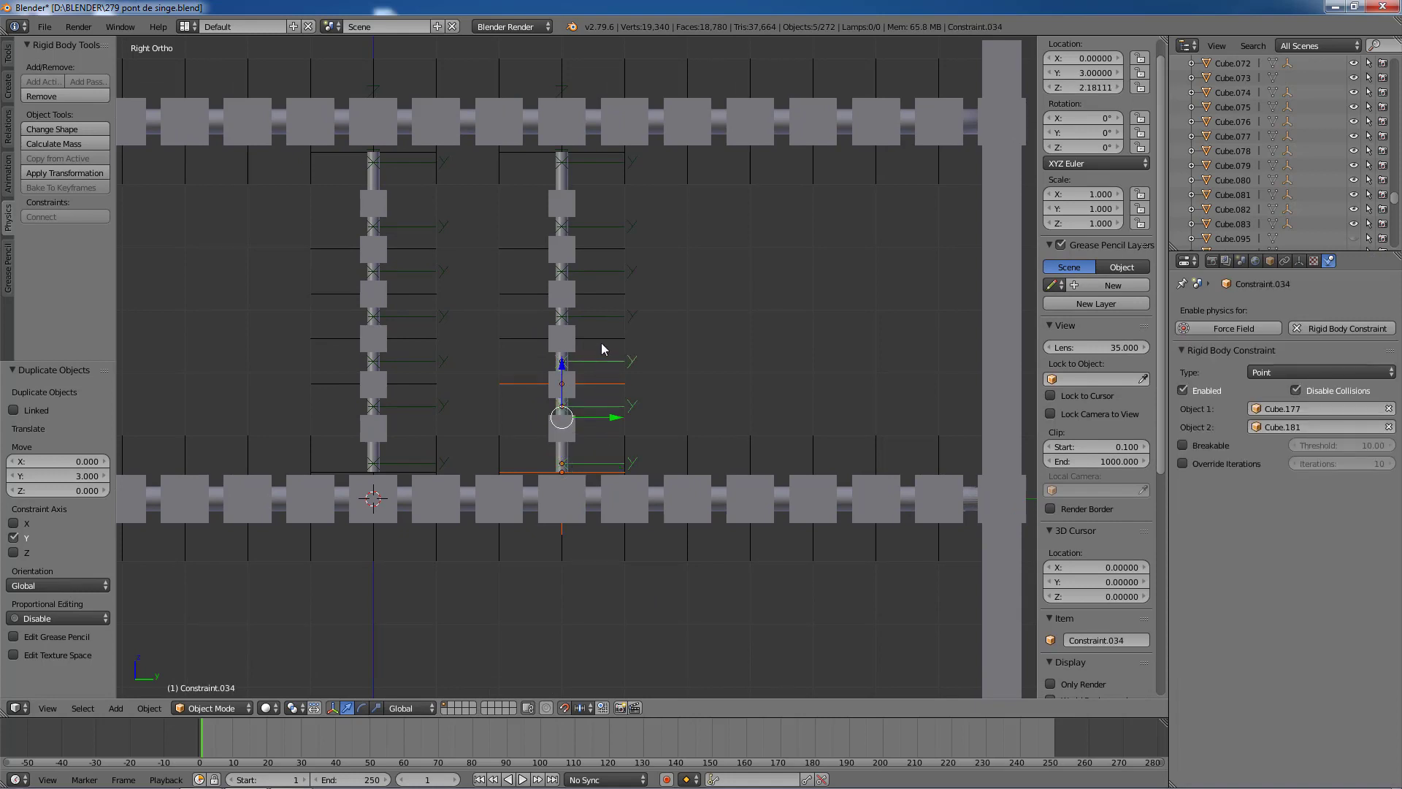
# Step: Extend the selection up the second vertical rope to include its remaining constraints and empties
pyautogui.keyDown('shift'); pyautogui.rightClick(601, 338); pyautogui.keyUp('shift')
pyautogui.keyDown('shift'); pyautogui.rightClick(599, 317); pyautogui.keyUp('shift')
pyautogui.keyDown('shift'); pyautogui.rightClick(601, 292); pyautogui.keyUp('shift')
pyautogui.keyDown('shift'); pyautogui.rightClick(603, 279); pyautogui.keyUp('shift')
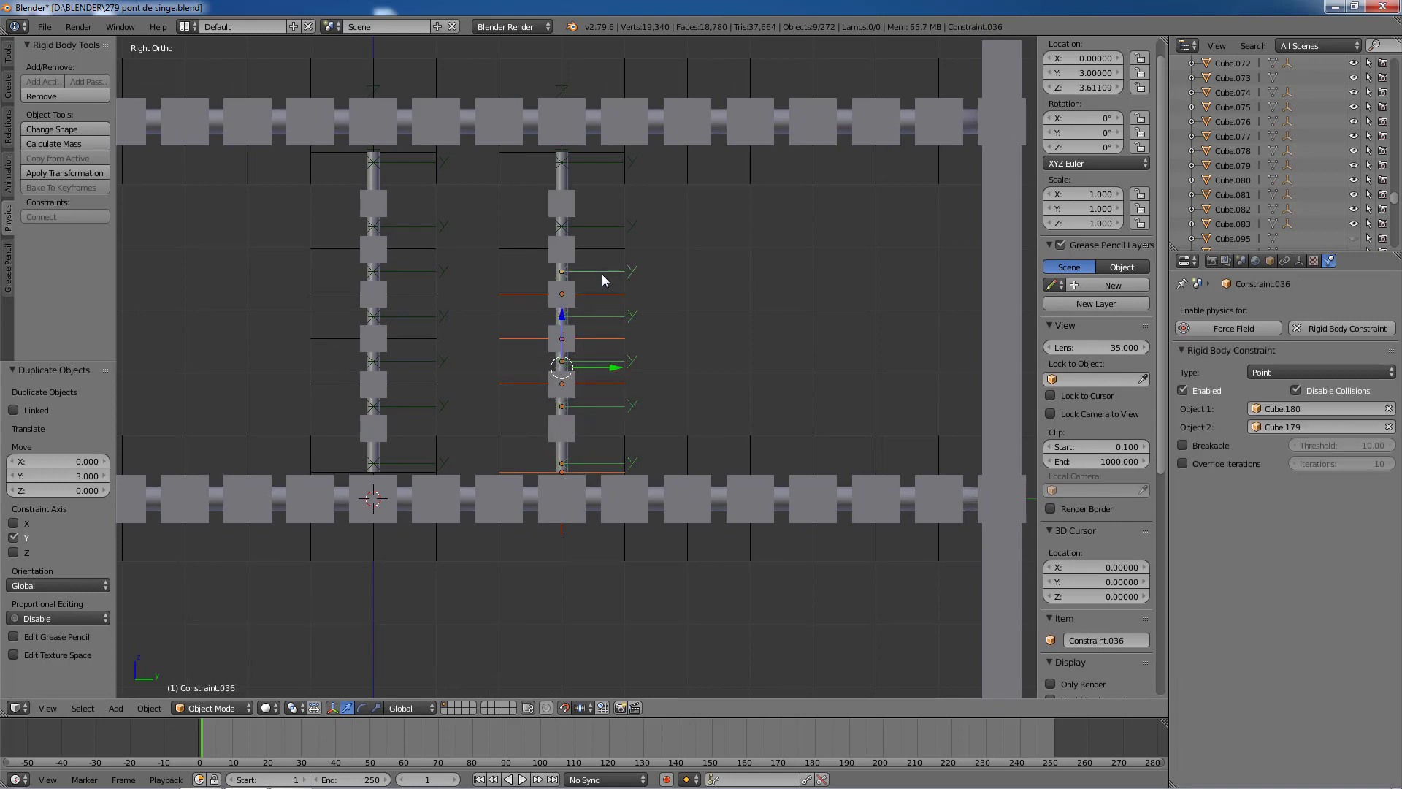
pyautogui.keyDown('shift'); pyautogui.rightClick(600, 248); pyautogui.keyUp('shift')
pyautogui.keyDown('shift'); pyautogui.rightClick(603, 227); pyautogui.keyUp('shift')
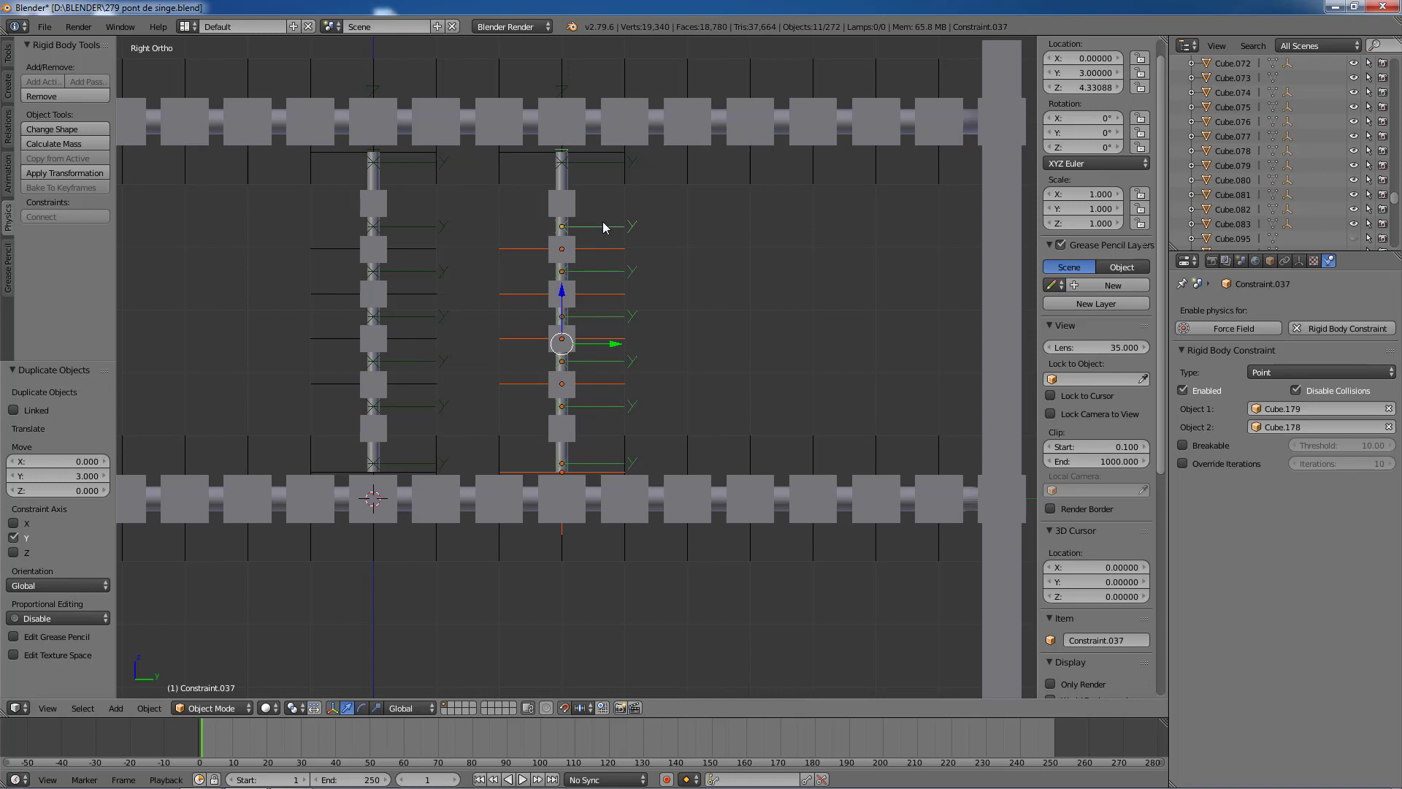
pyautogui.keyDown('shift'); pyautogui.rightClick(602, 163); pyautogui.keyUp('shift')
pyautogui.keyDown('shift'); pyautogui.rightClick(601, 153); pyautogui.keyUp('shift')
# Step: Add the second rope's cylinder and six small cubes to the selection, and duplicate the whole rope 6 units along Y
pyautogui.keyDown('shift'); pyautogui.rightClick(564, 196); pyautogui.keyUp('shift')
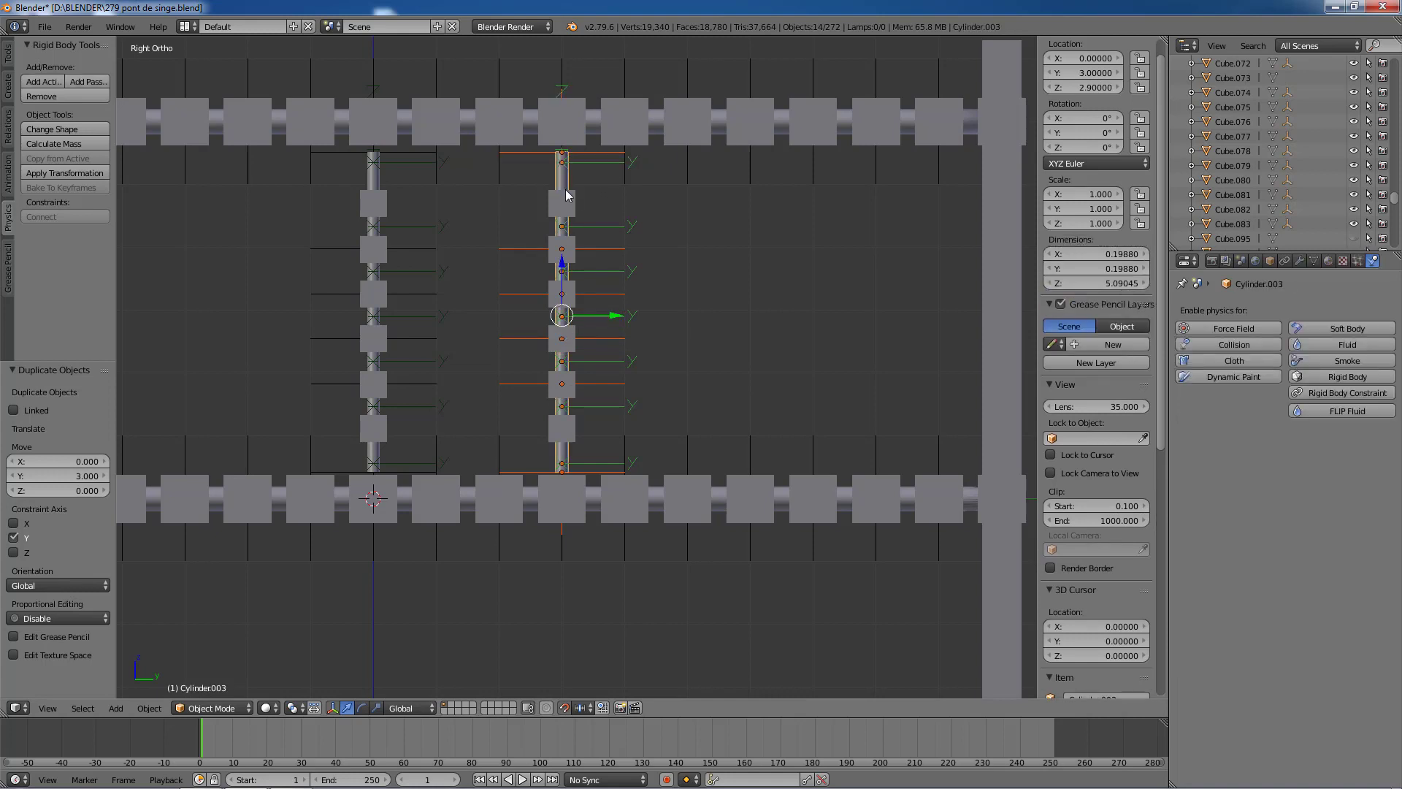
pyautogui.keyDown('shift'); pyautogui.rightClick(573, 200); pyautogui.keyUp('shift')
pyautogui.keyDown('shift'); pyautogui.rightClick(576, 248); pyautogui.keyUp('shift')
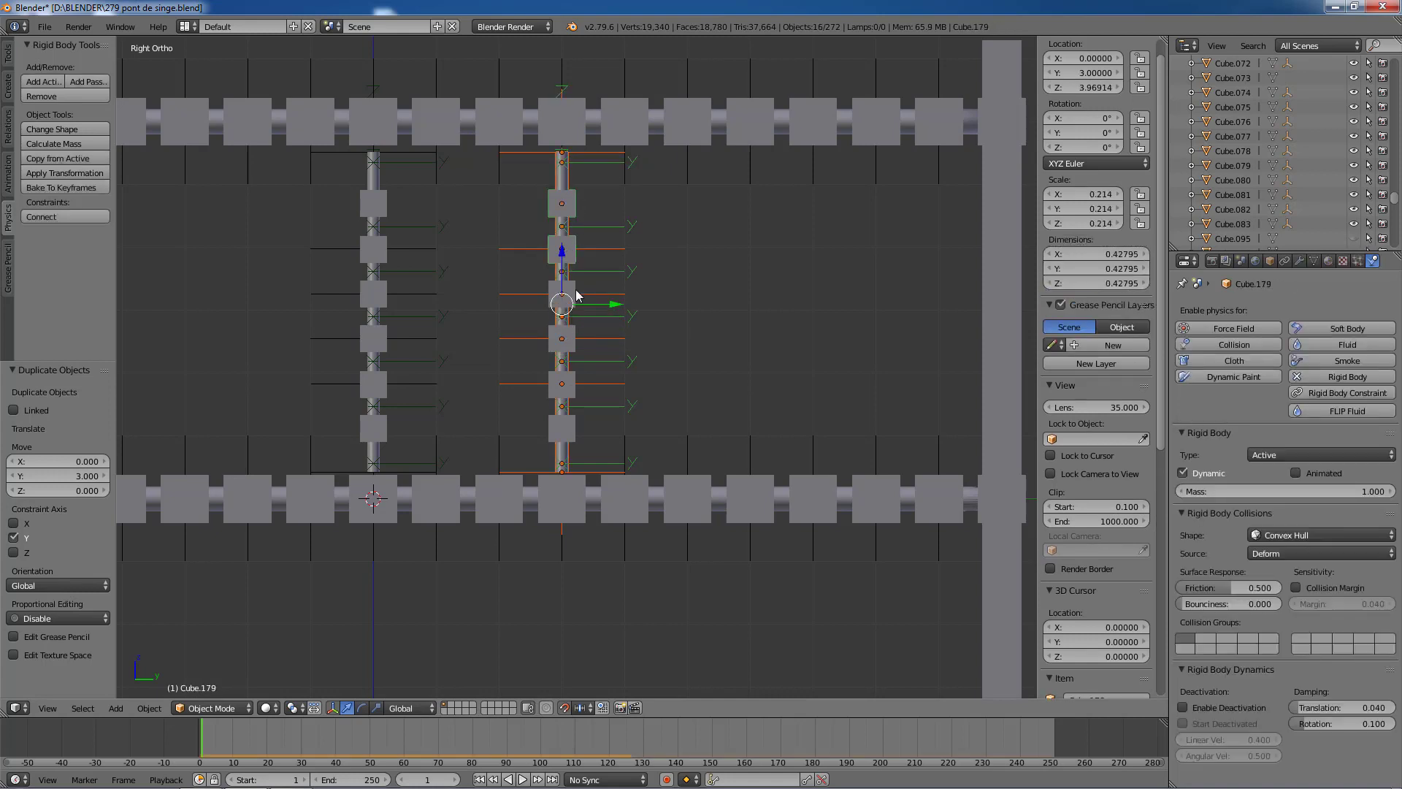
pyautogui.keyDown('shift'); pyautogui.rightClick(576, 340); pyautogui.keyUp('shift')
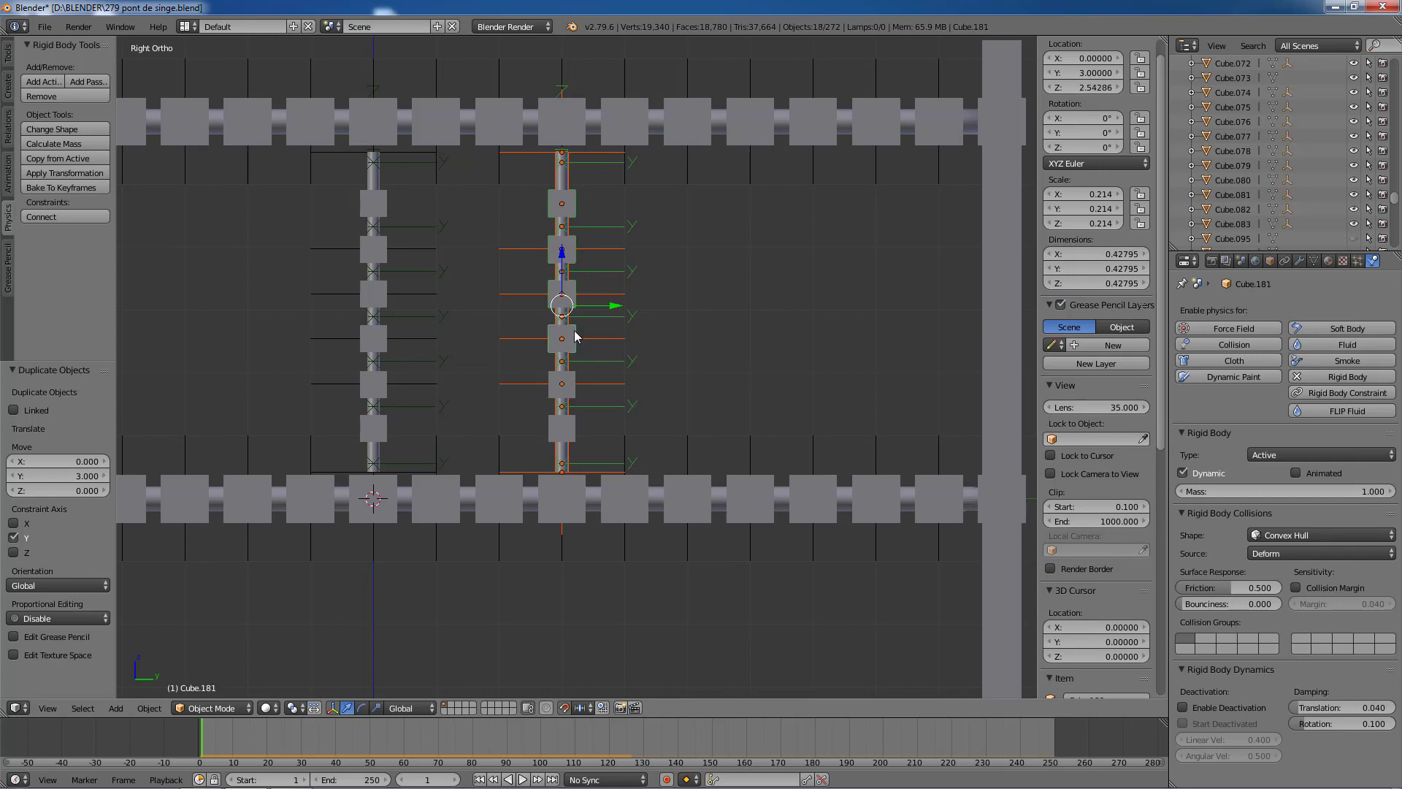
pyautogui.keyDown('shift'); pyautogui.rightClick(573, 387); pyautogui.keyUp('shift')
pyautogui.keyDown('shift'); pyautogui.rightClick(573, 428); pyautogui.keyUp('shift')
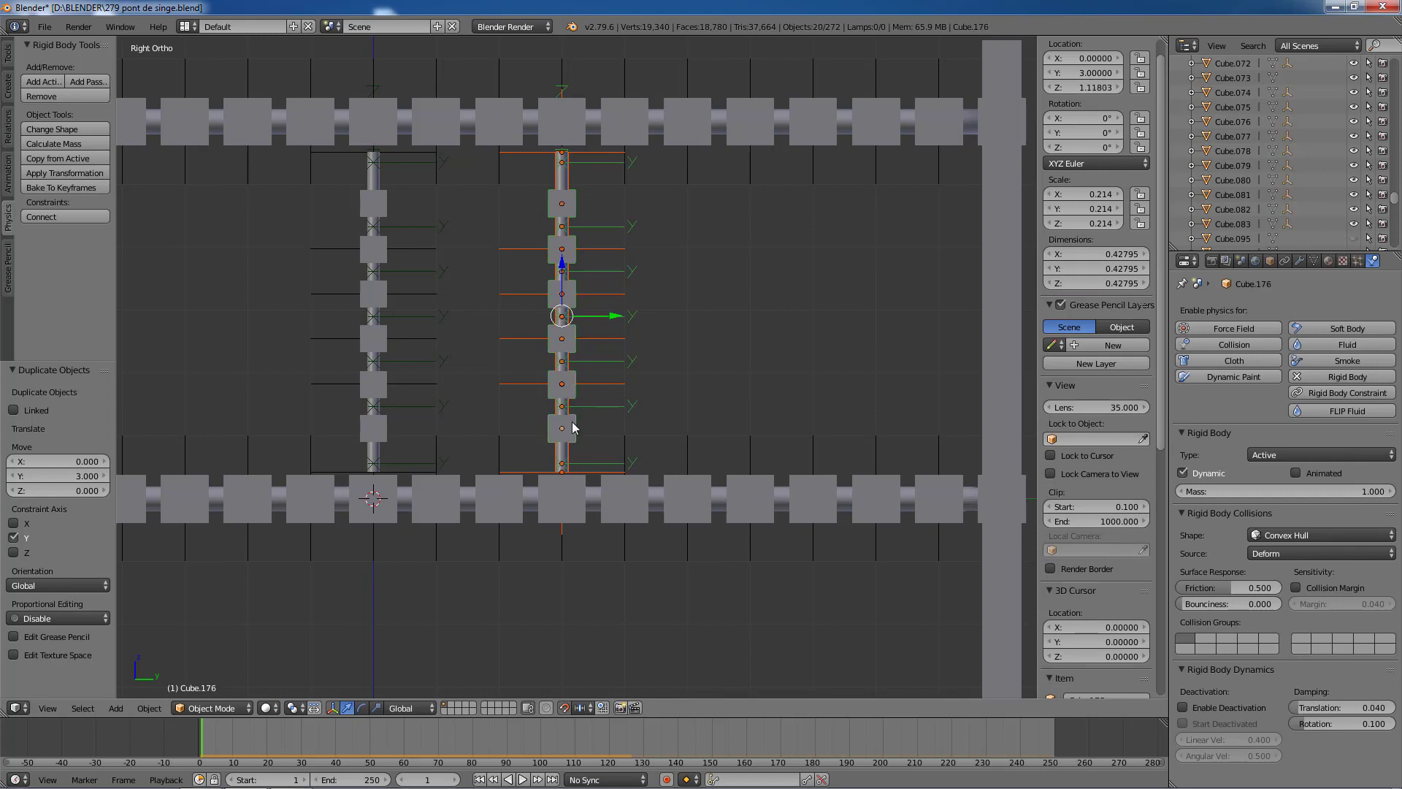
pyautogui.hotkey('shift', 'd')
pyautogui.press('y')
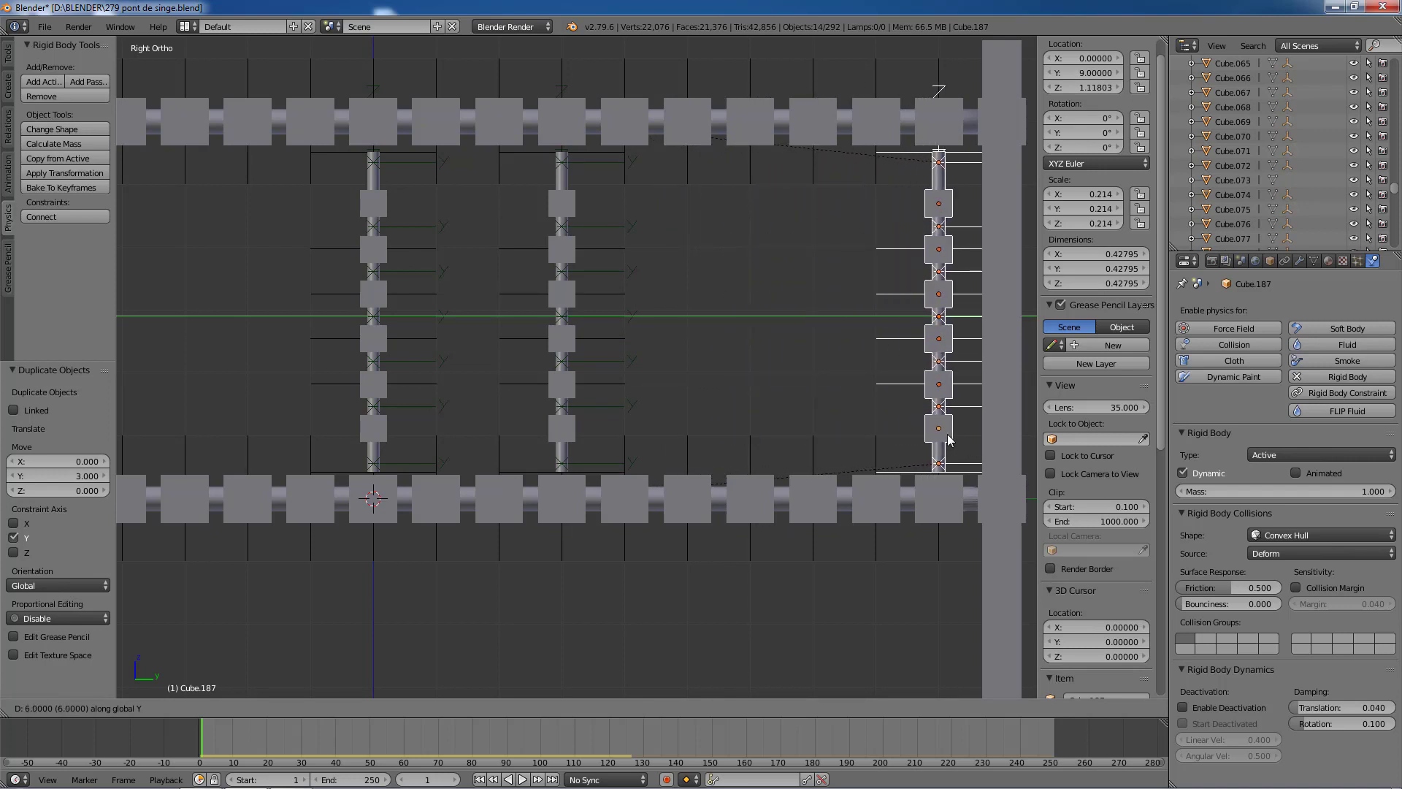
pyautogui.click(948, 434)
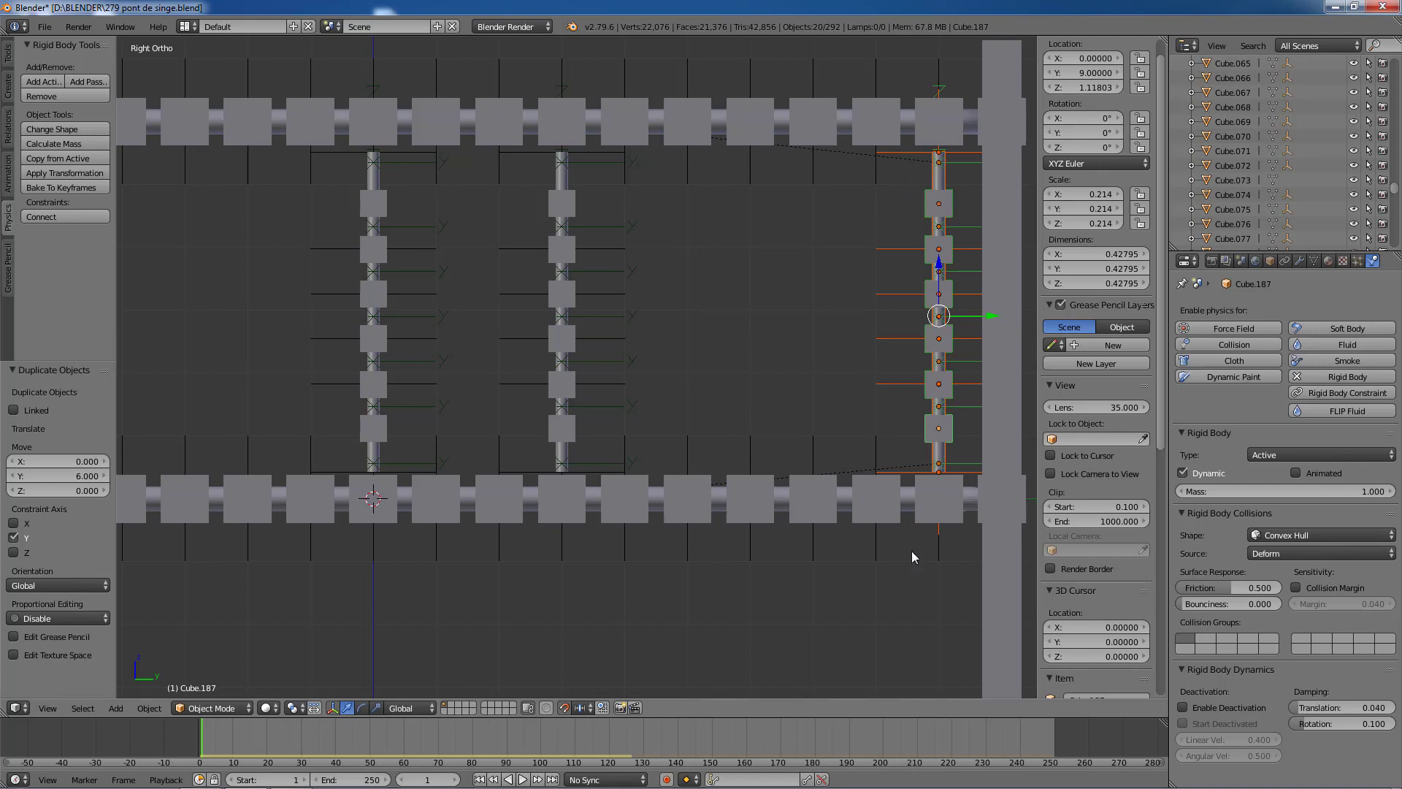
# Step: Set Object 2 of the lower constraint on the new vertical rope near the post to Cube.009, directly beneath it
pyautogui.keyDown('shift'); pyautogui.moveTo(909, 553); pyautogui.dragTo(691, 532, button='middle'); pyautogui.keyUp('shift')
pyautogui.rightClick(754, 446)
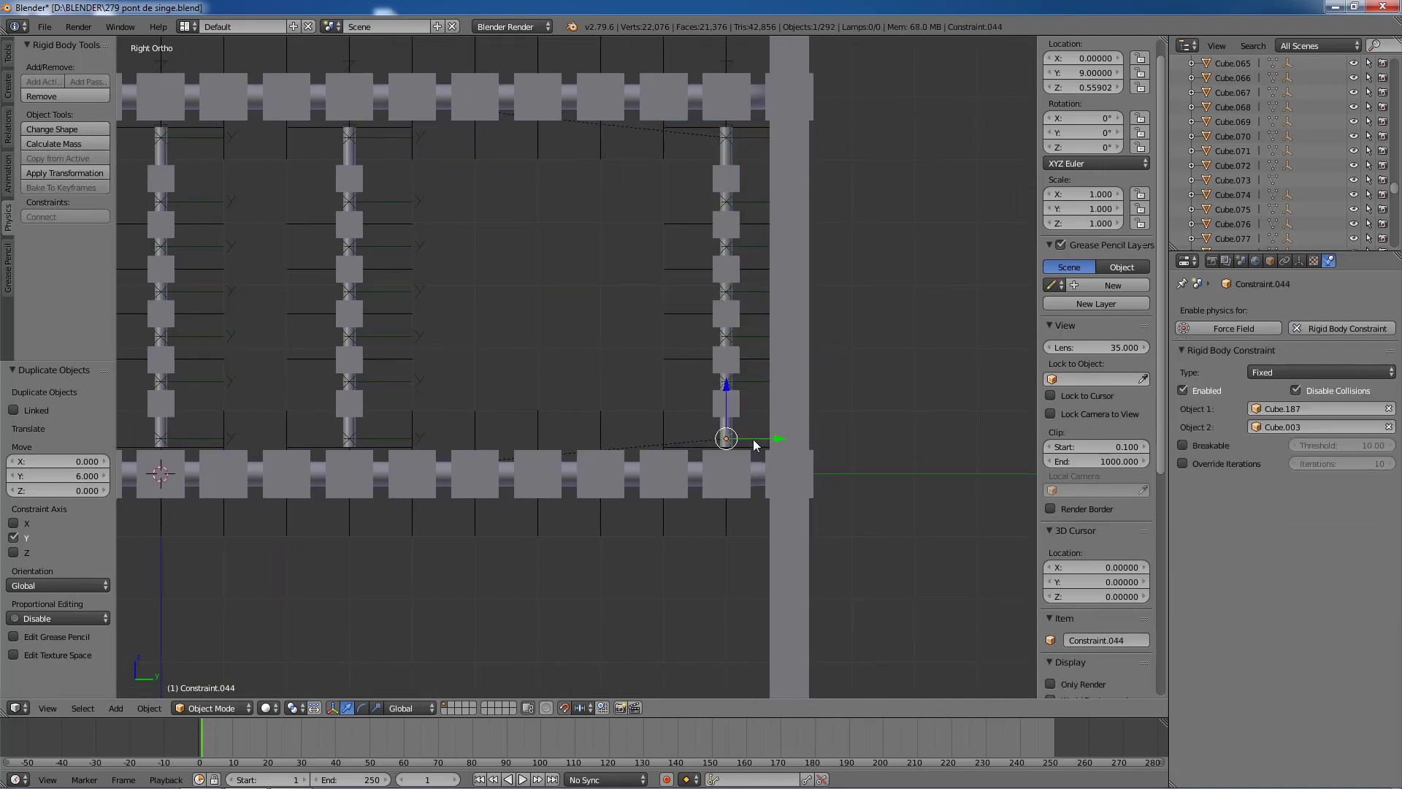
pyautogui.click(1389, 427)
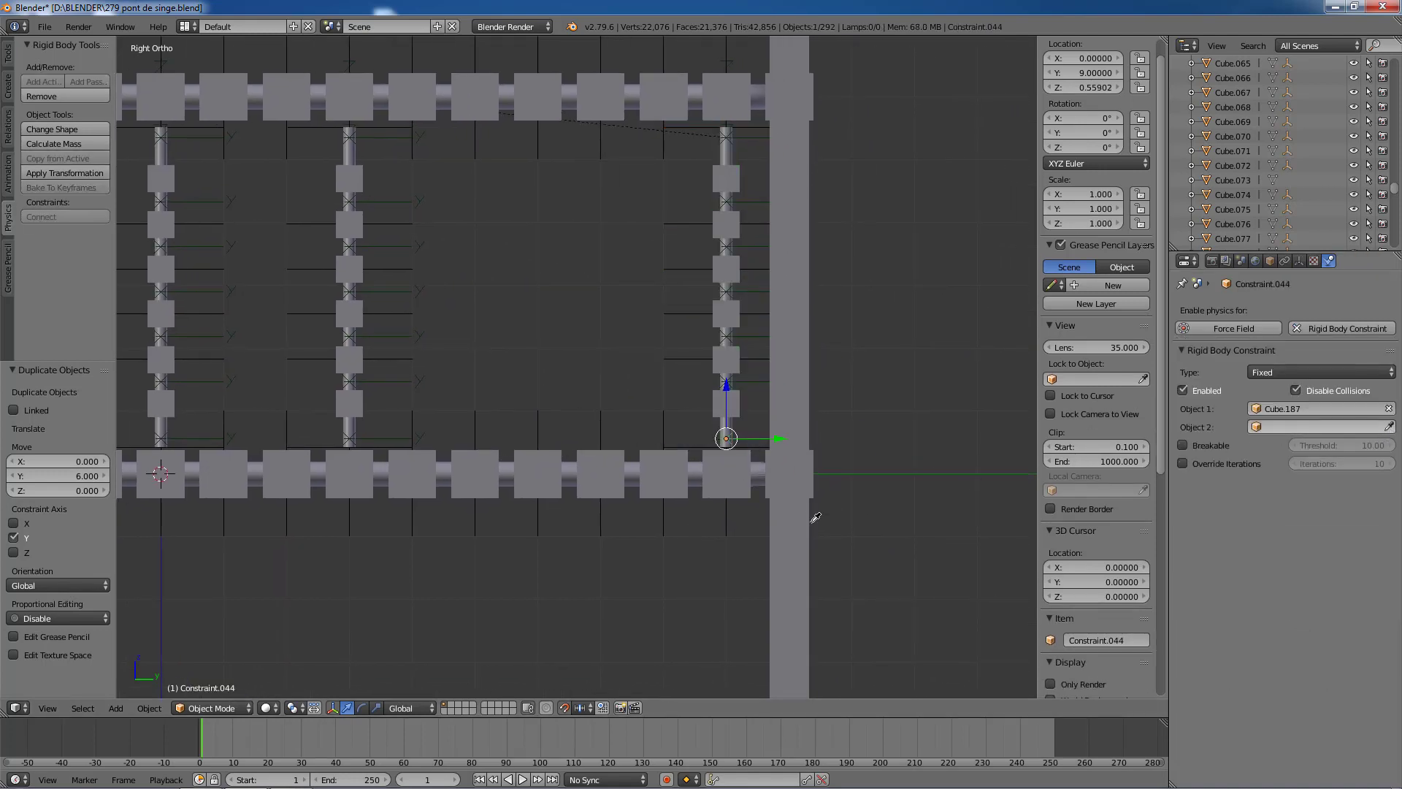
pyautogui.click(750, 452)
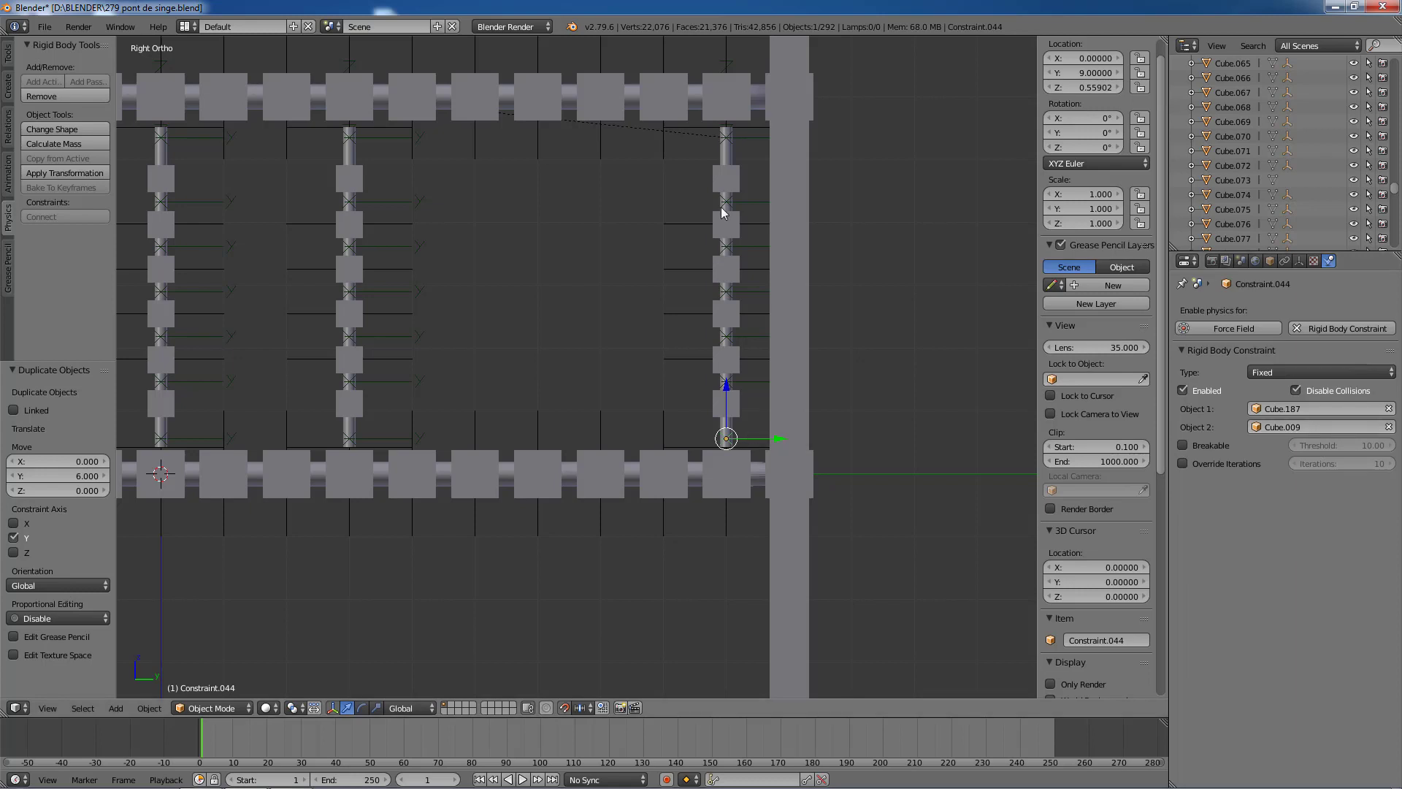
# Step: Set Object 2 of the upper constraint on the vertical rope near the post to Cube.074, directly above it
pyautogui.rightClick(748, 143)
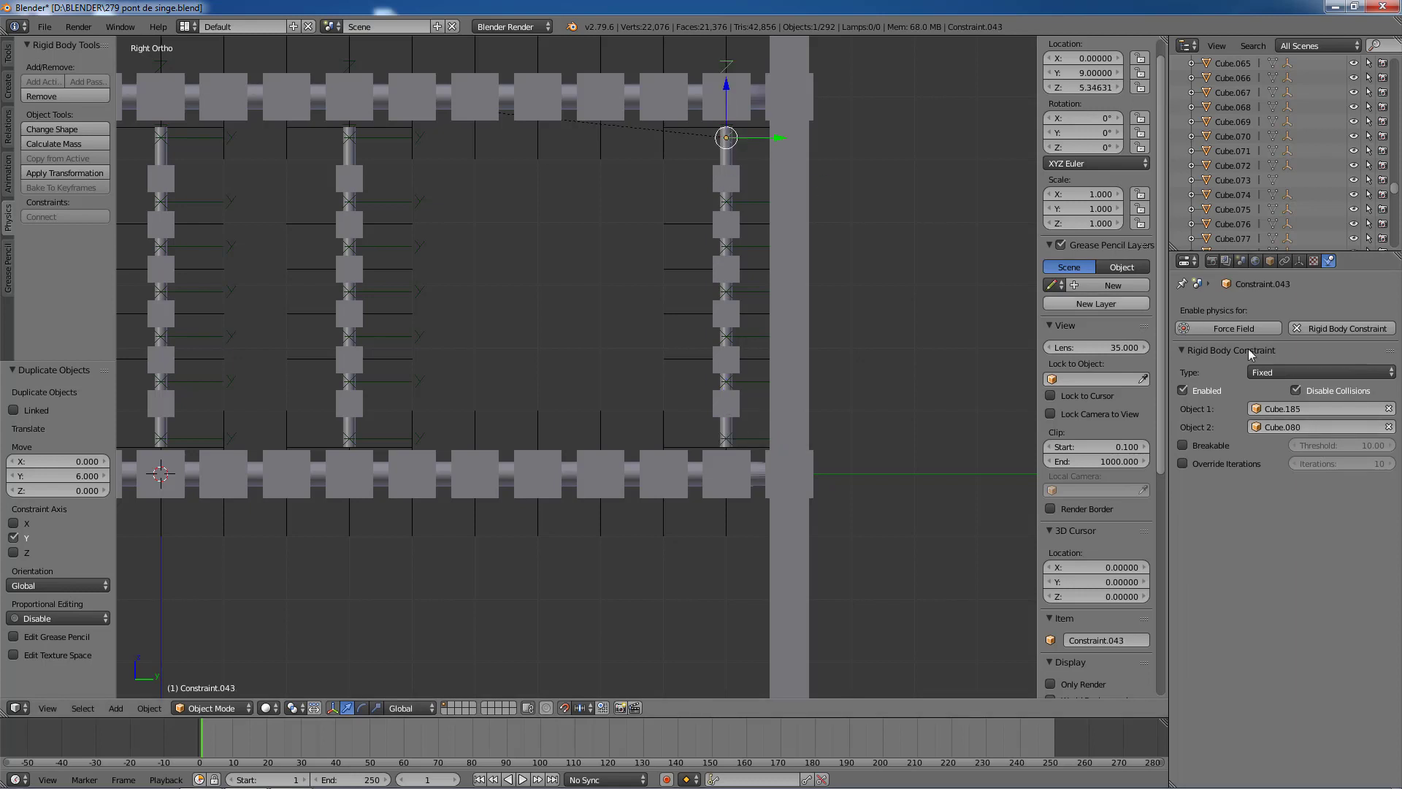
pyautogui.click(1390, 427)
pyautogui.click(1389, 427)
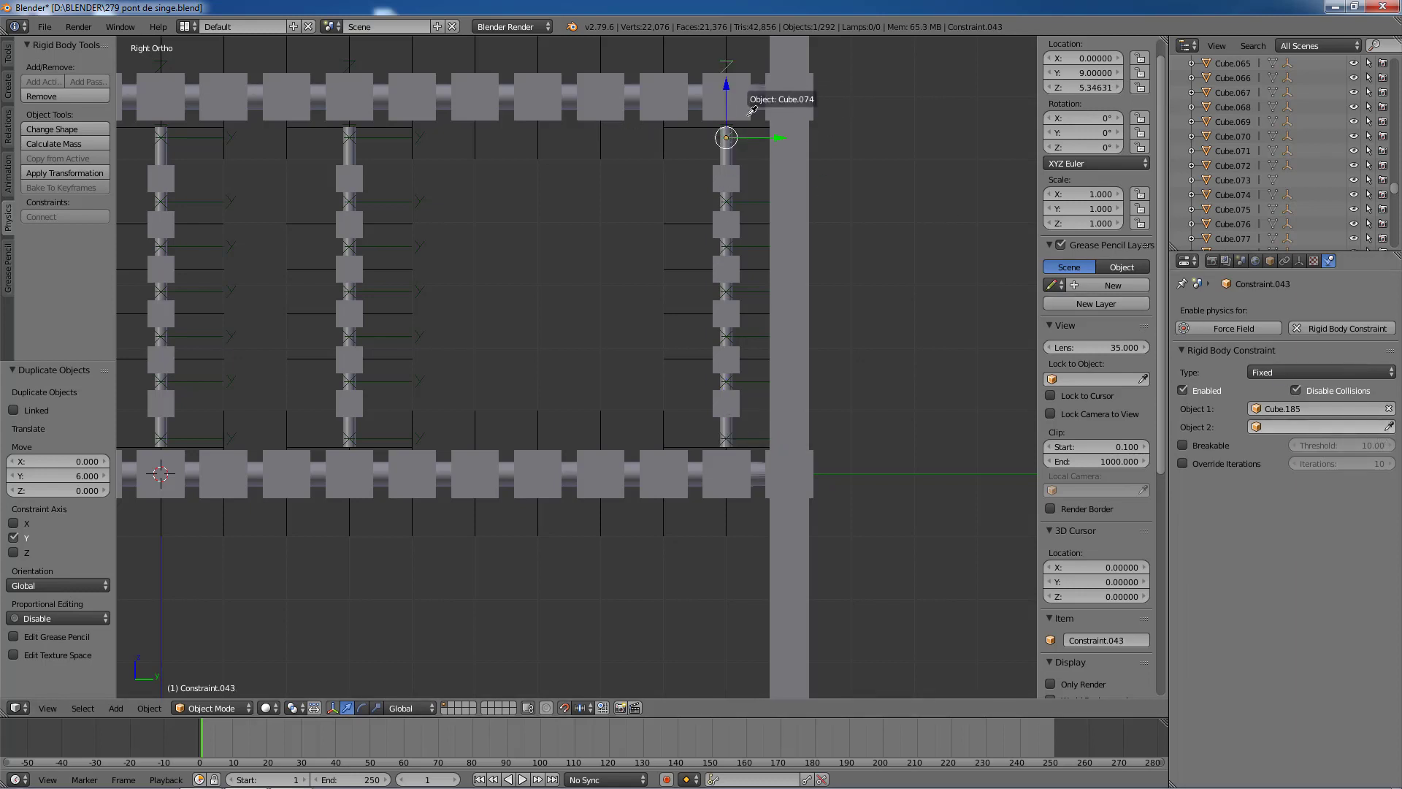
pyautogui.click(749, 110)
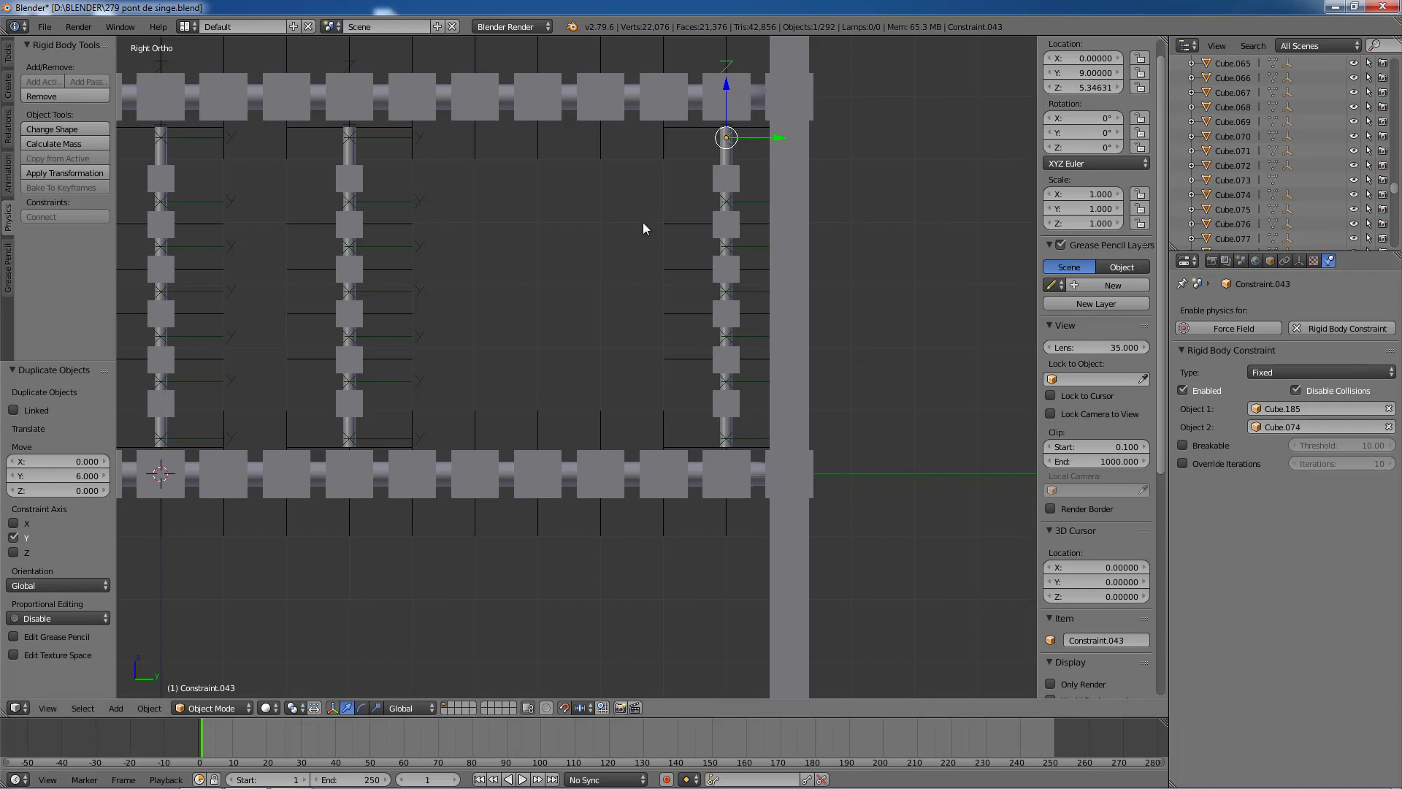
# Step: Play the rigid body simulation to check how the new vertical rope near the post behaves, and stop it at the first frame
pyautogui.scroll(-3, 509, 537)
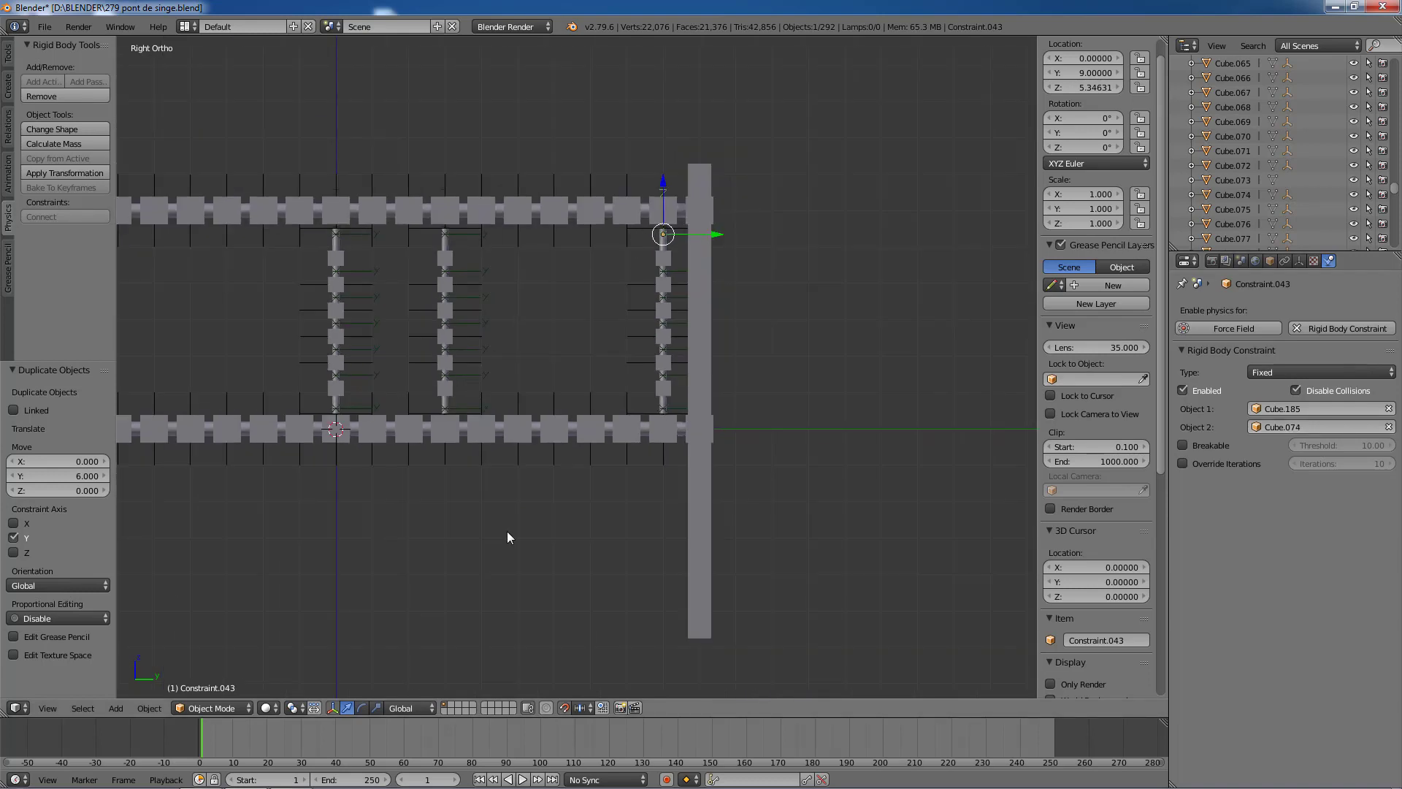
pyautogui.click(522, 779)
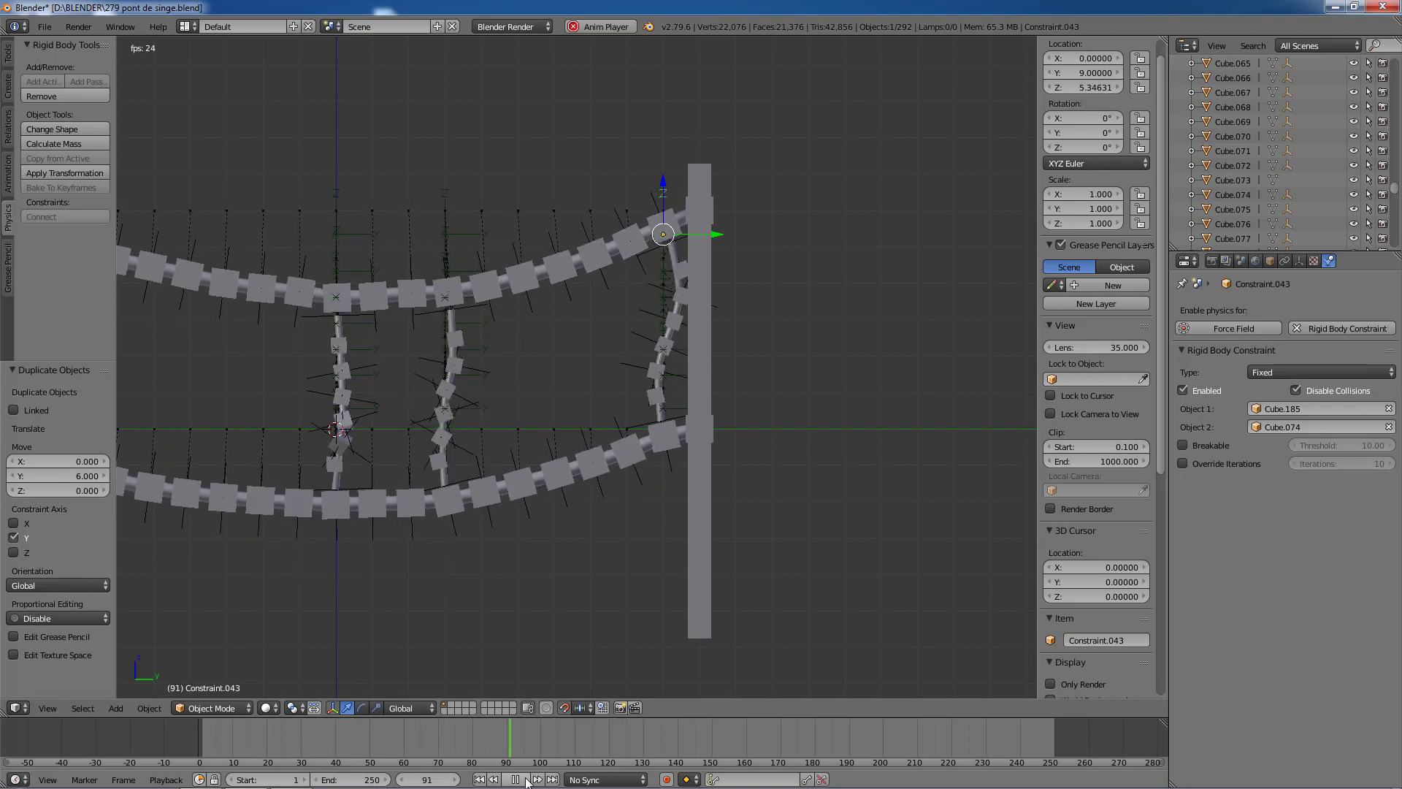
pyautogui.scroll(-1, 533, 606)
pyautogui.moveTo(527, 571); pyautogui.dragTo(602, 537, button='middle')
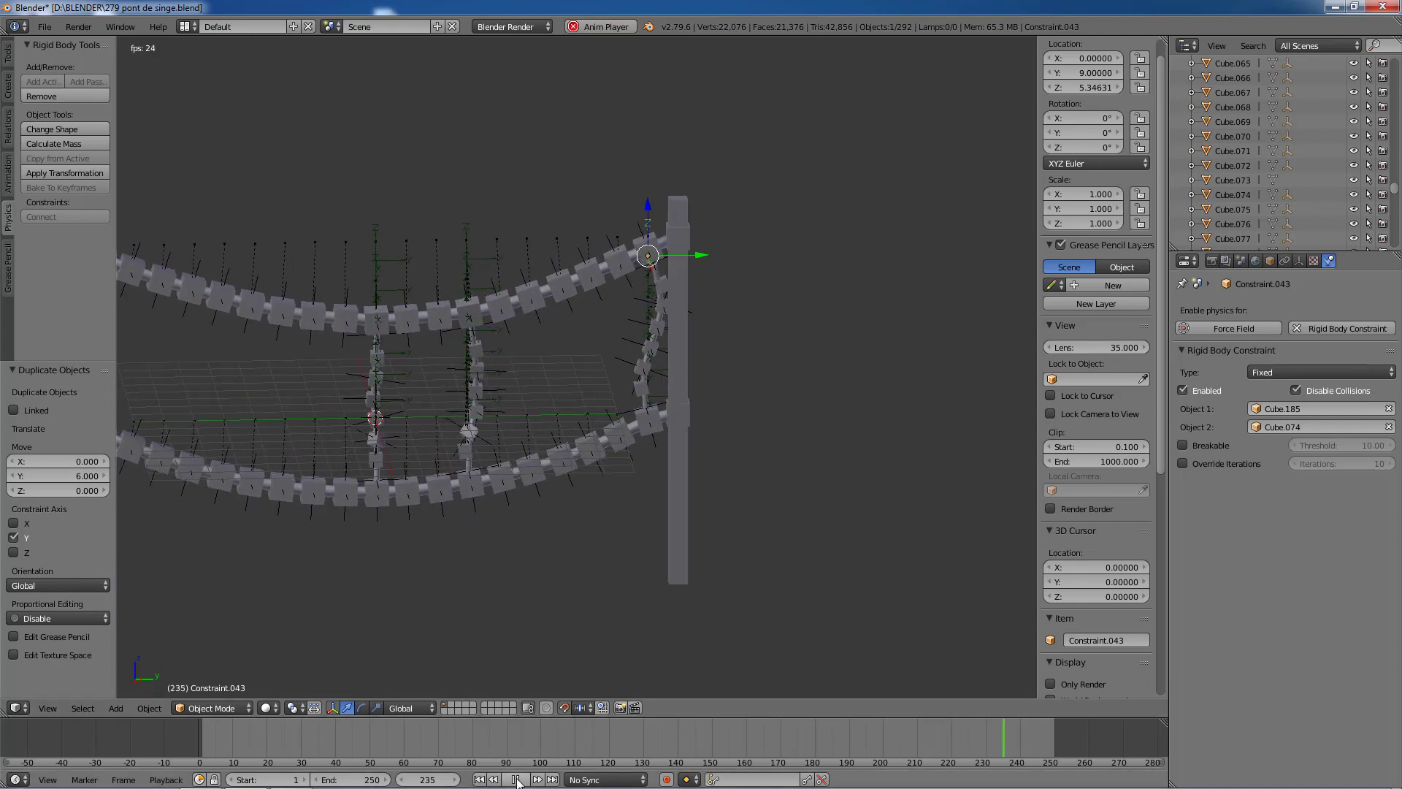
pyautogui.press('Escape')
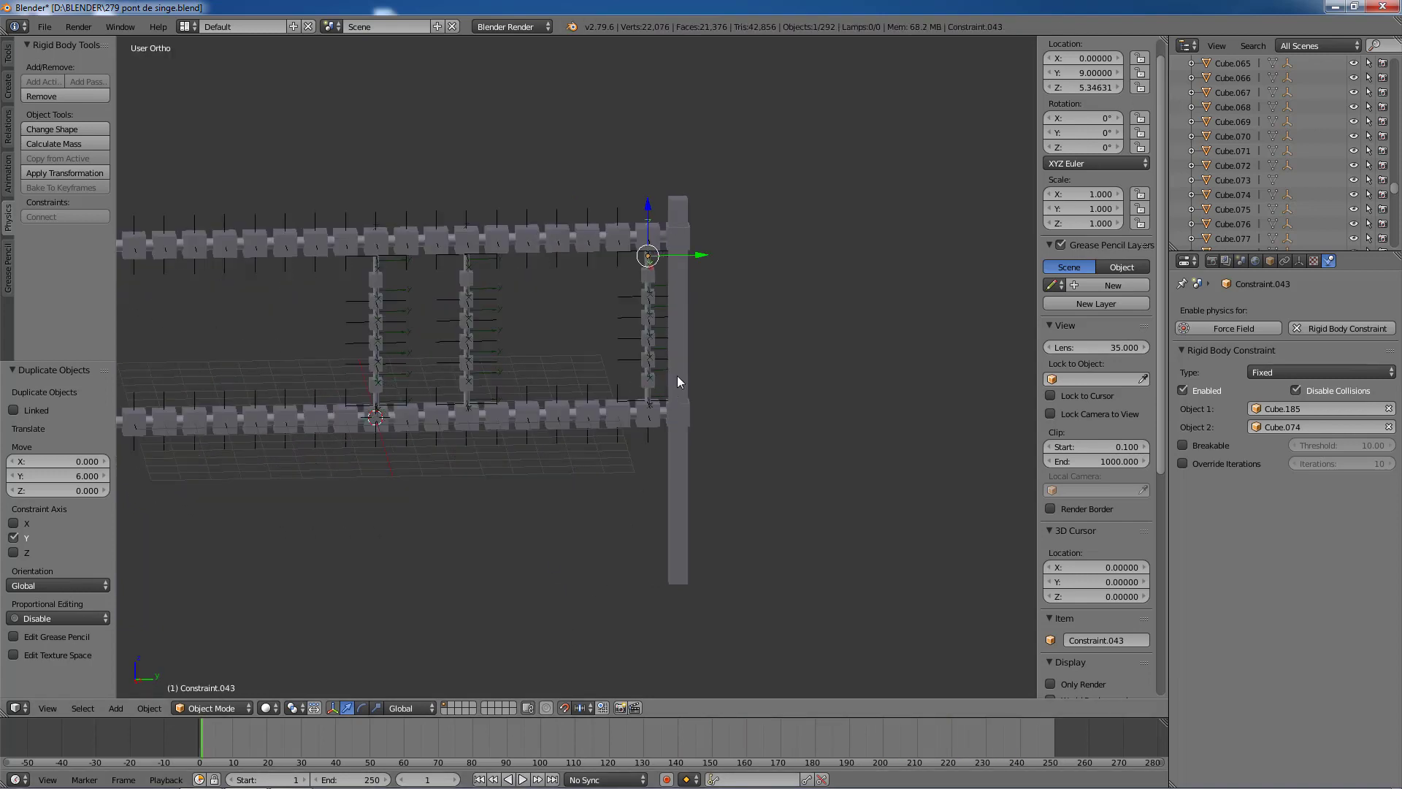
# Step: Add an Active rigid body to the post beside the new vertical rope and disable its Dynamic option
pyautogui.rightClick(677, 381)
pyautogui.click(1347, 376)
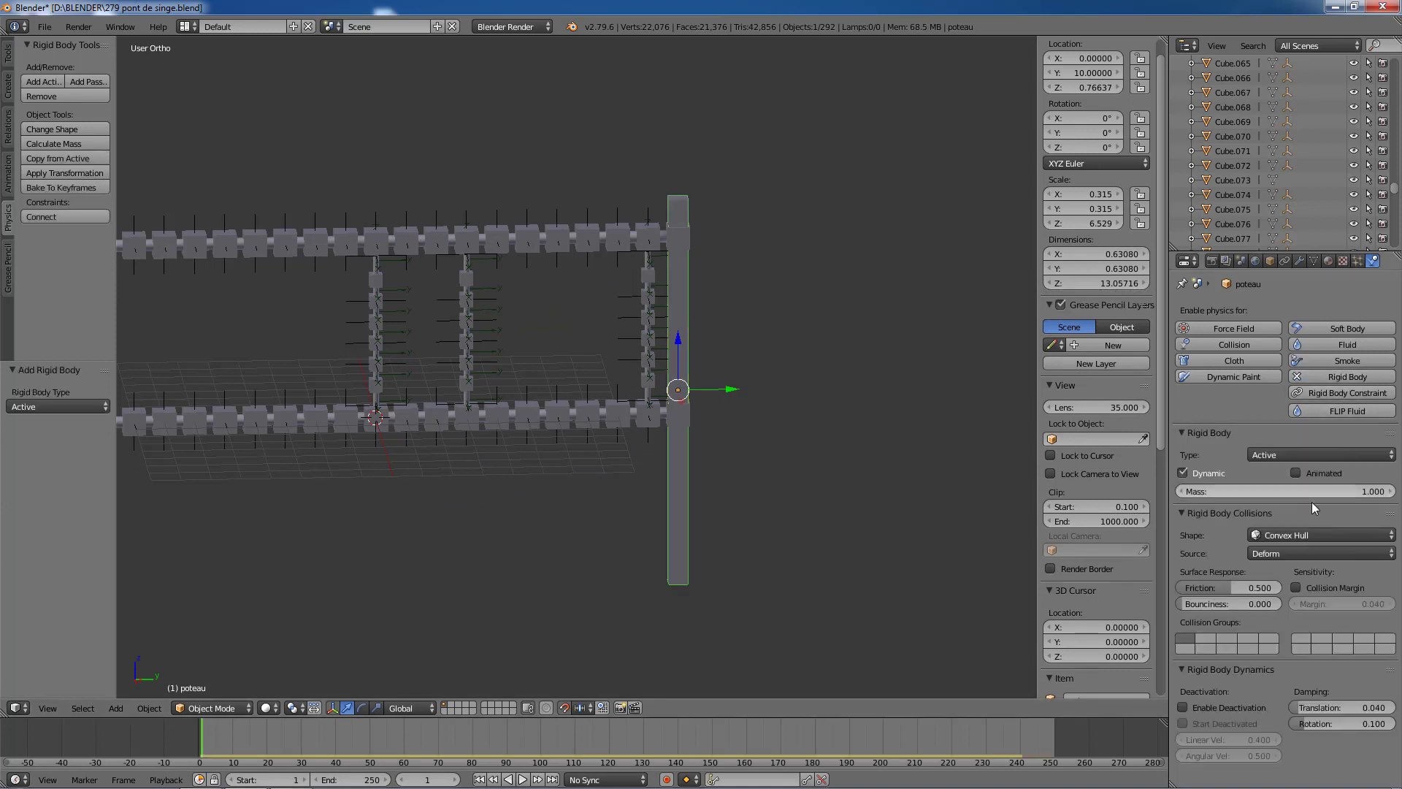
pyautogui.click(1183, 473)
# Step: Play the simulation with the rigid-body post and examine the whole bridge from the side and at an angle
pyautogui.moveTo(651, 494); pyautogui.dragTo(683, 506, button='middle')
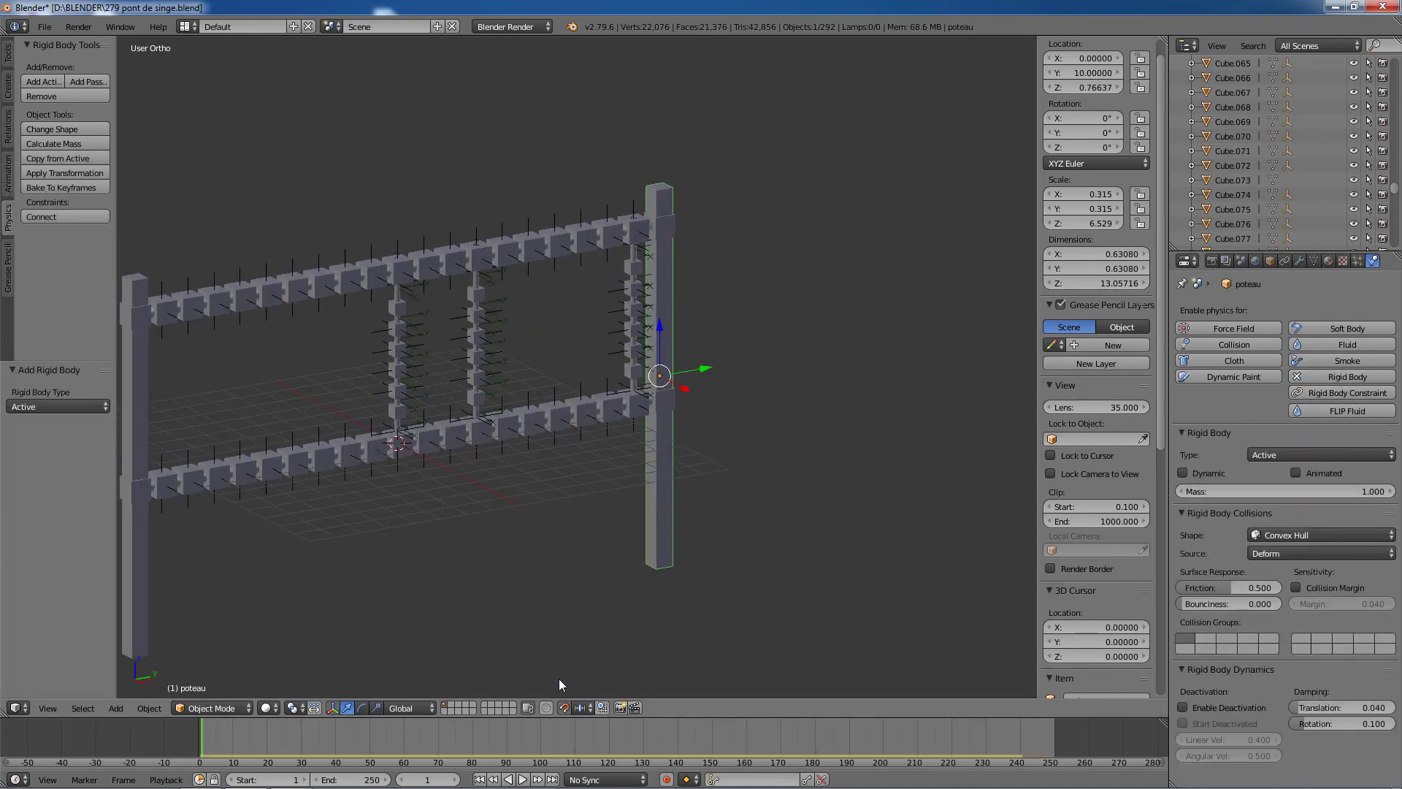
pyautogui.click(523, 779)
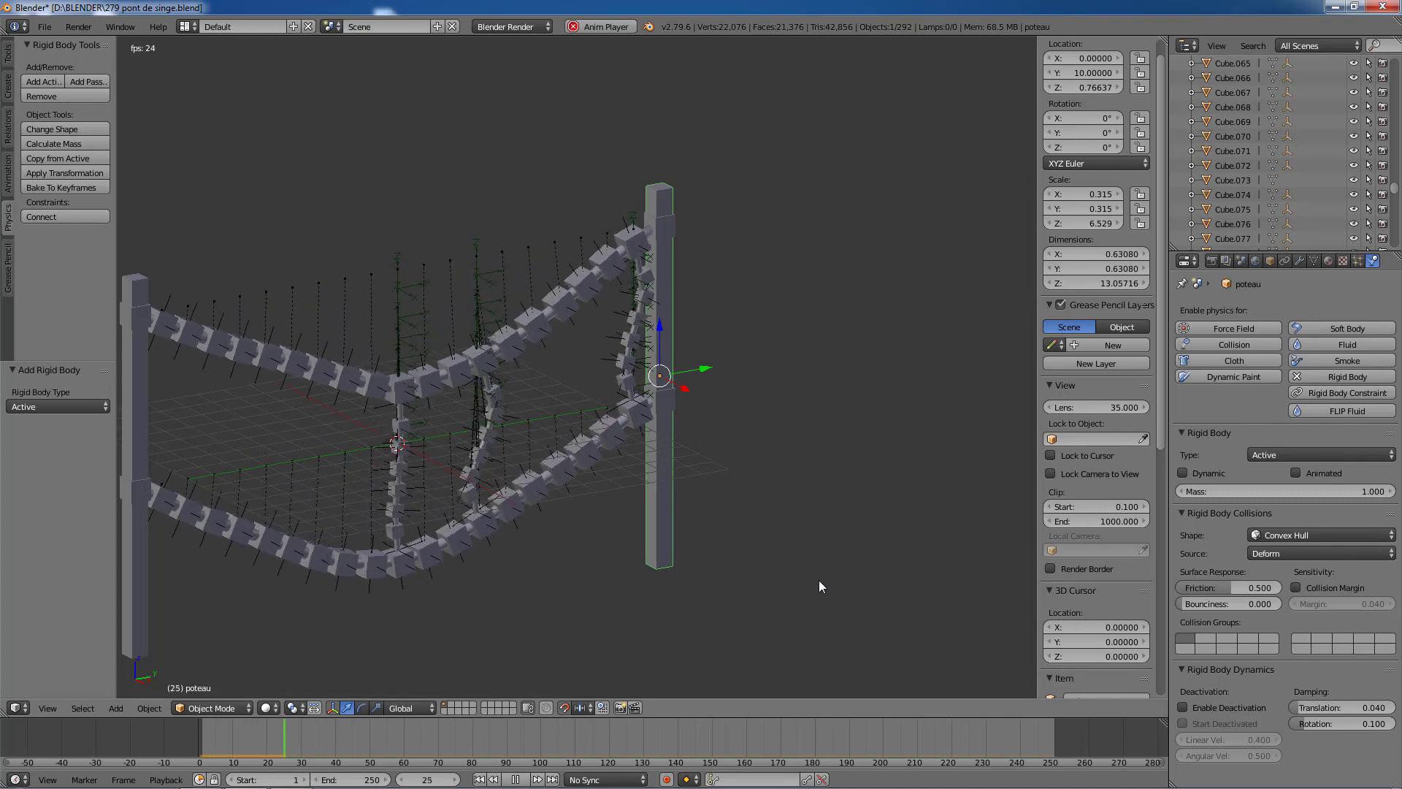
pyautogui.press('KP_3')
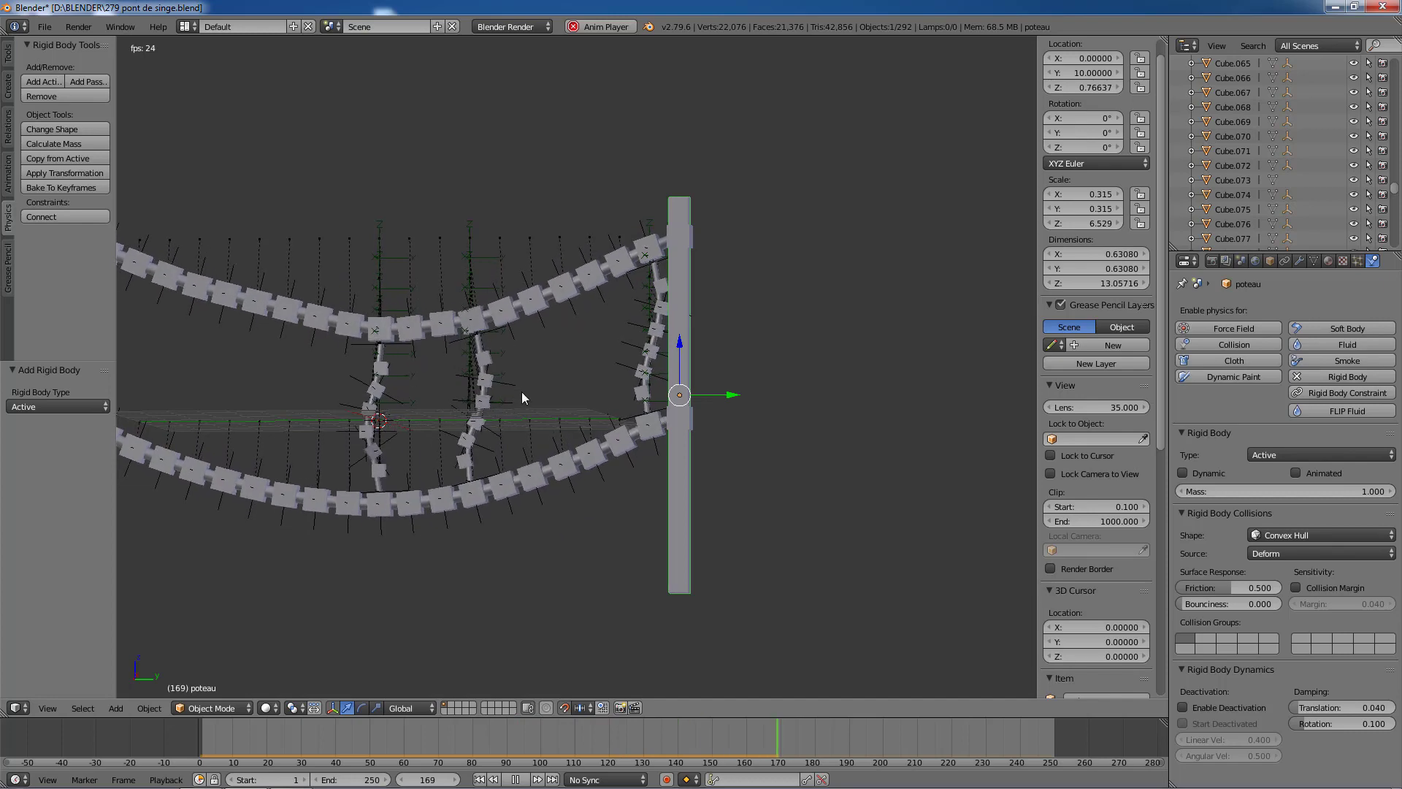
pyautogui.scroll(-1, 474, 558)
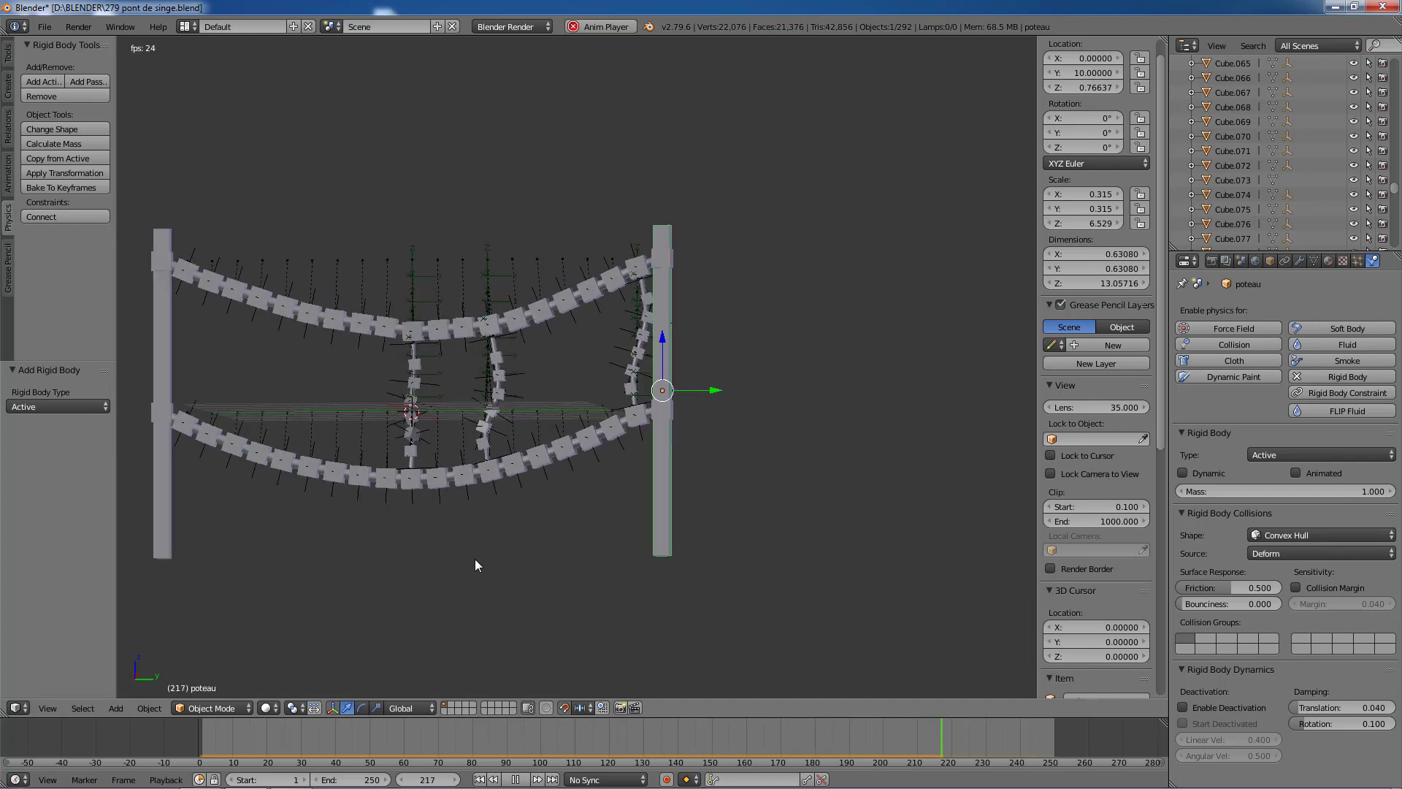
pyautogui.moveTo(471, 546); pyautogui.dragTo(502, 560, button='middle')
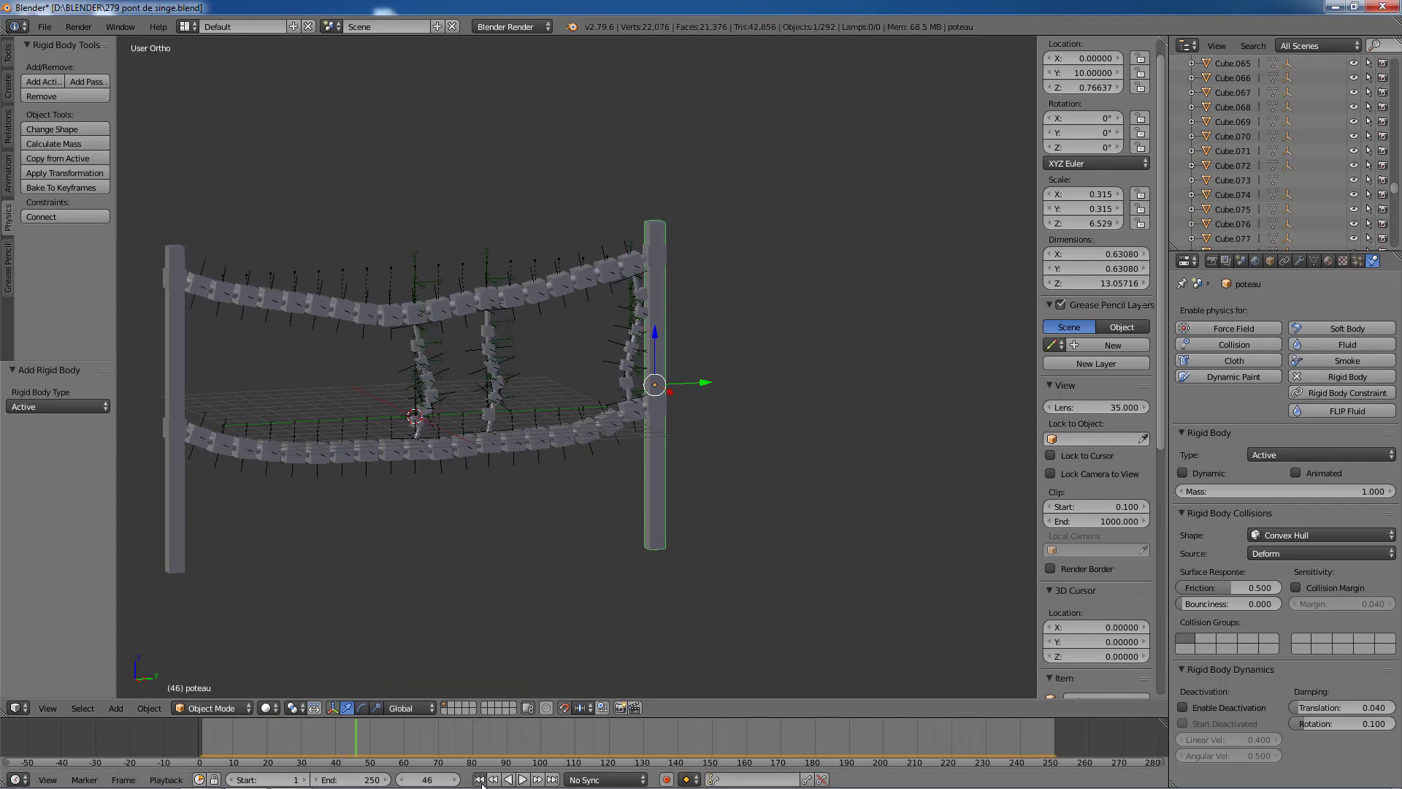
pyautogui.press('Escape')
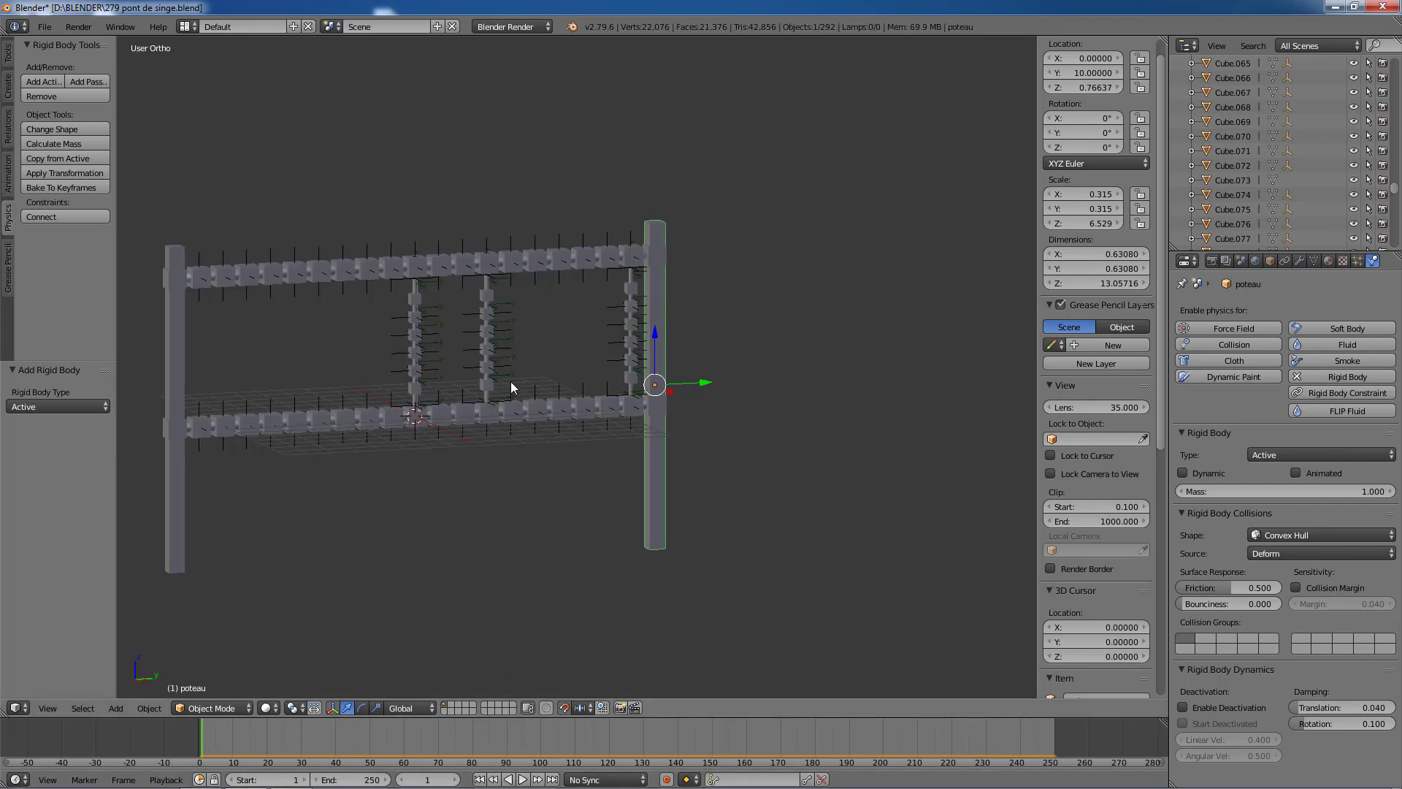
# Step: Select Cube.009 on the lower rope and the six small cubes of the vertical rope near the post
pyautogui.scroll(2, 510, 381)
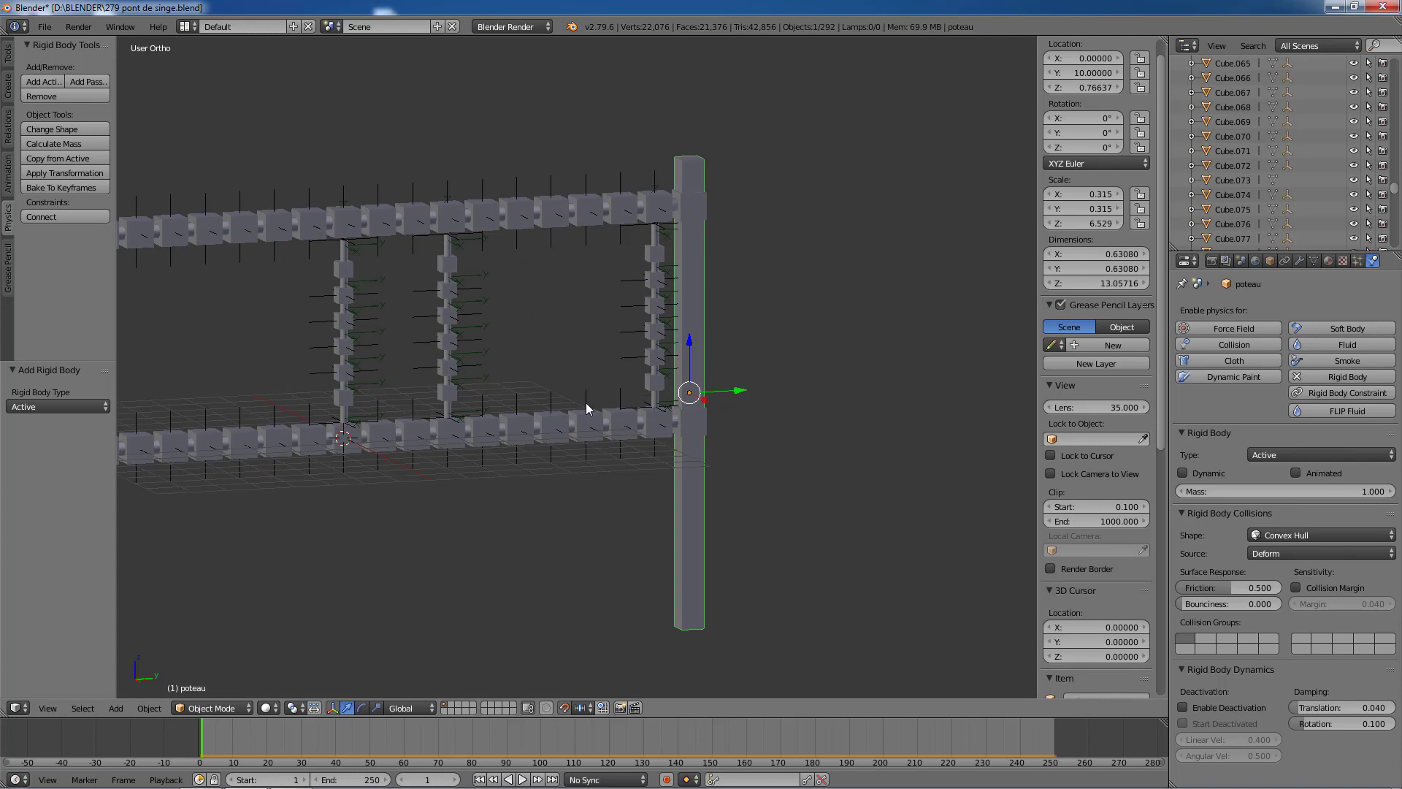
pyautogui.scroll(2, 610, 434)
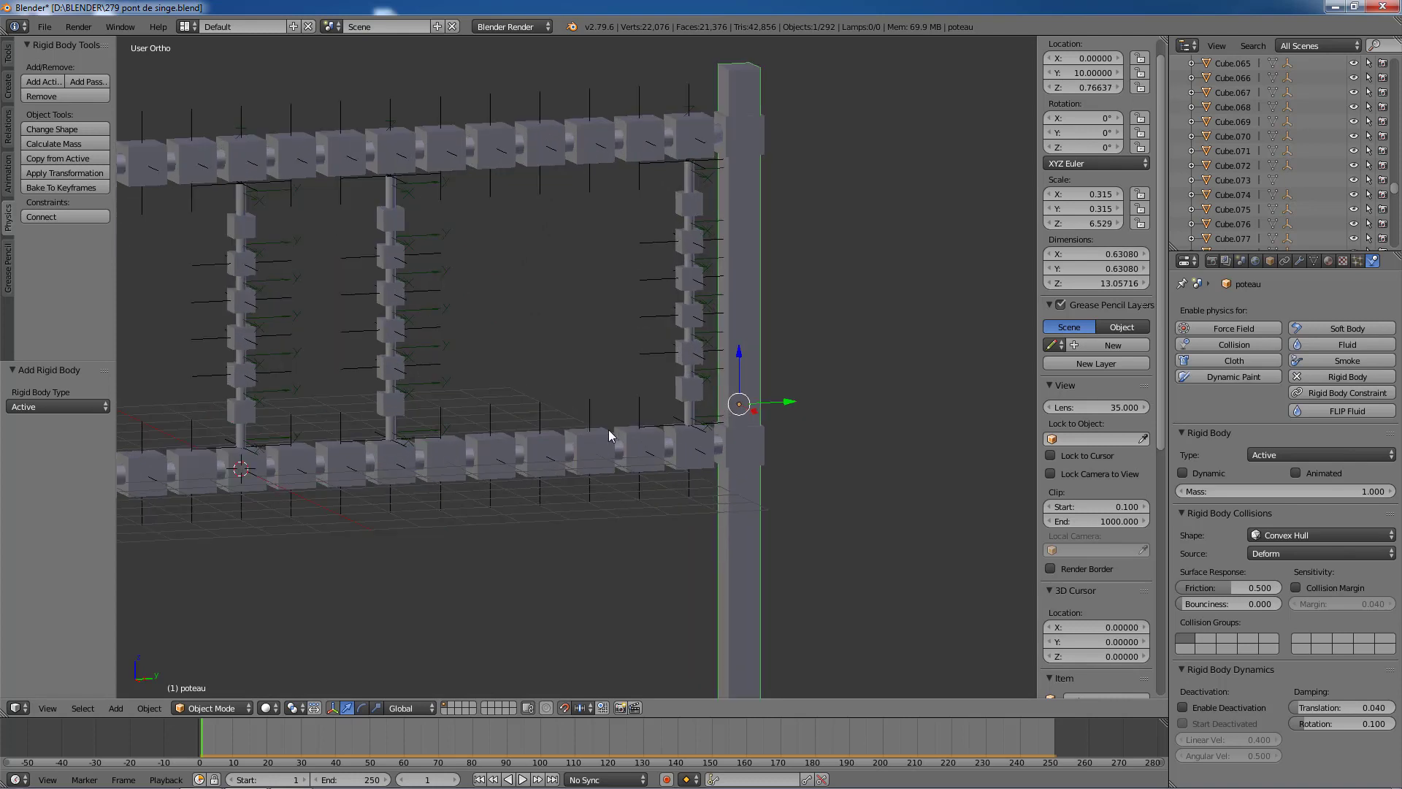
pyautogui.rightClick(680, 435)
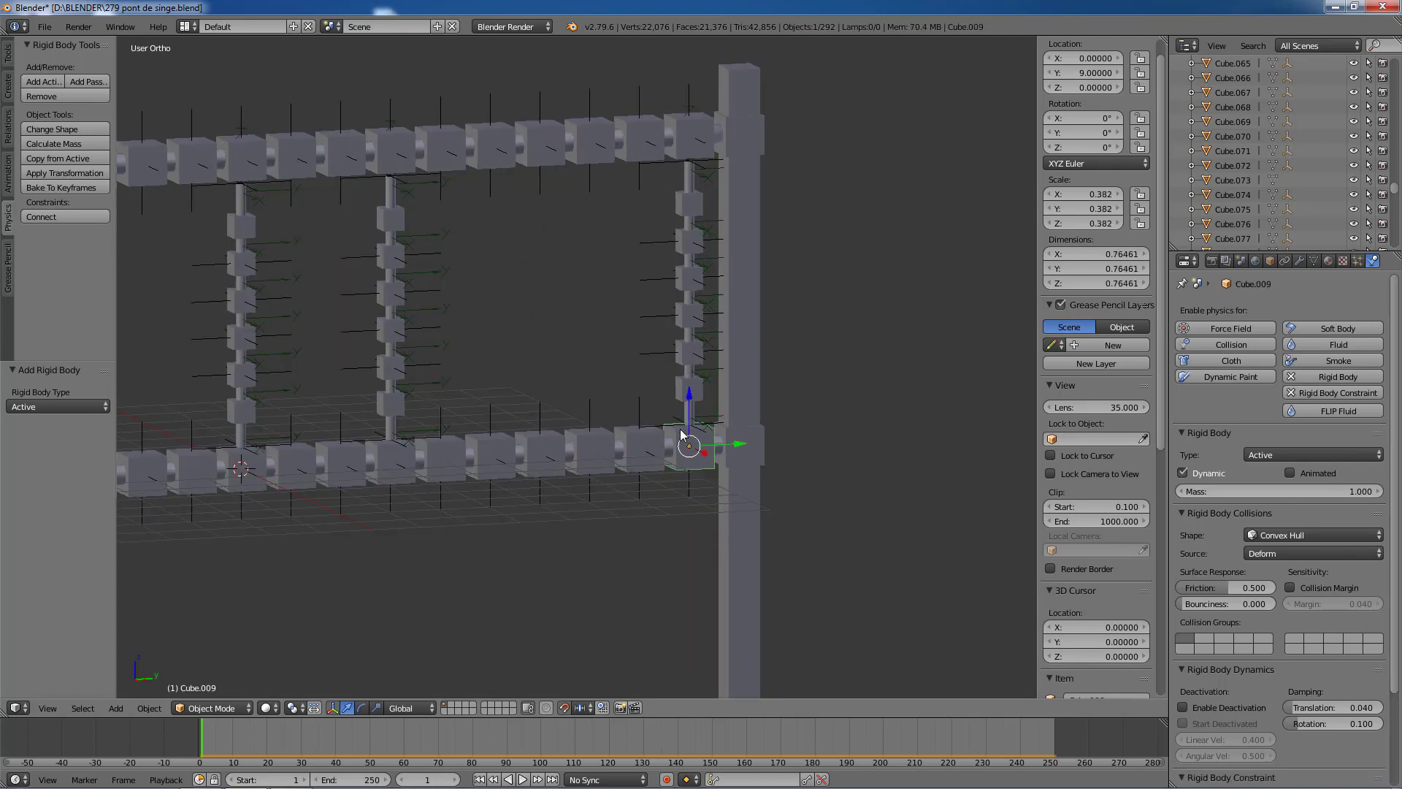
pyautogui.keyDown('shift'); pyautogui.rightClick(685, 390); pyautogui.keyUp('shift')
pyautogui.keyDown('shift'); pyautogui.rightClick(683, 354); pyautogui.keyUp('shift')
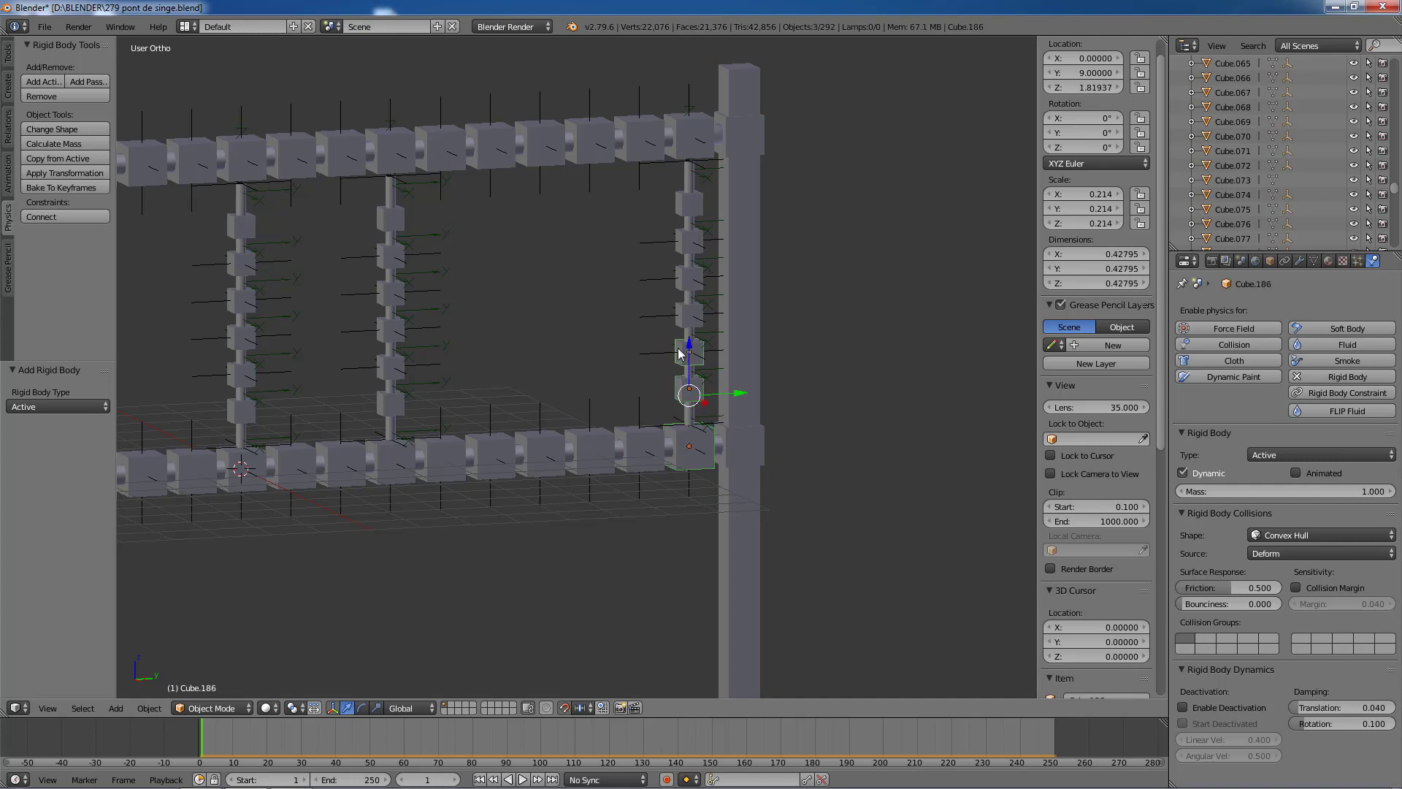
pyautogui.keyDown('shift'); pyautogui.rightClick(678, 308); pyautogui.keyUp('shift')
pyautogui.keyDown('shift'); pyautogui.rightClick(680, 278); pyautogui.keyUp('shift')
pyautogui.keyDown('shift'); pyautogui.rightClick(681, 242); pyautogui.keyUp('shift')
pyautogui.keyDown('shift'); pyautogui.rightClick(681, 206); pyautogui.keyUp('shift')
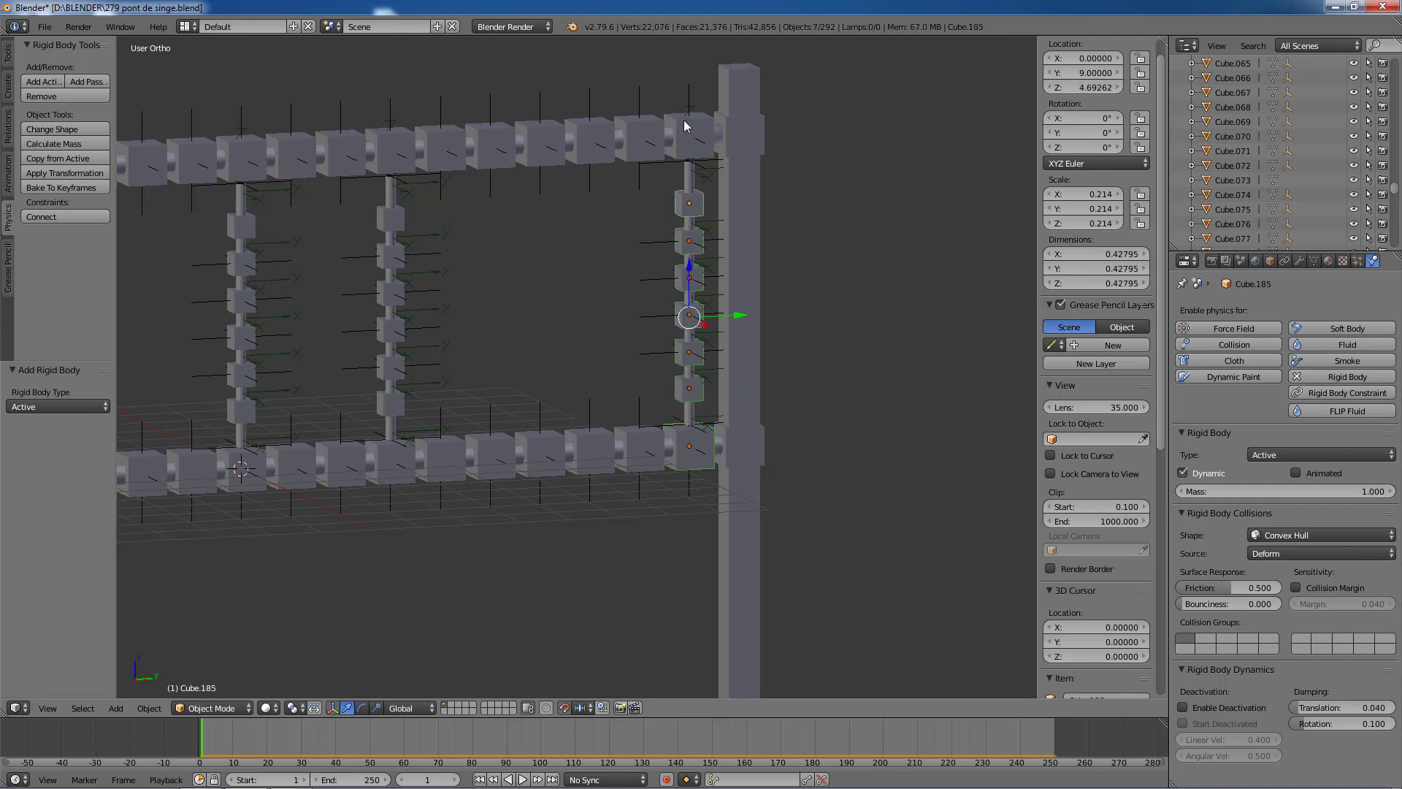
# Step: Add the ten upper-rope cubes from Cube.074 near the post to Cube.083 above the central vertical rope to the selection
pyautogui.keyDown('shift'); pyautogui.rightClick(687, 126); pyautogui.keyUp('shift')
pyautogui.keyDown('shift'); pyautogui.rightClick(628, 128); pyautogui.keyUp('shift')
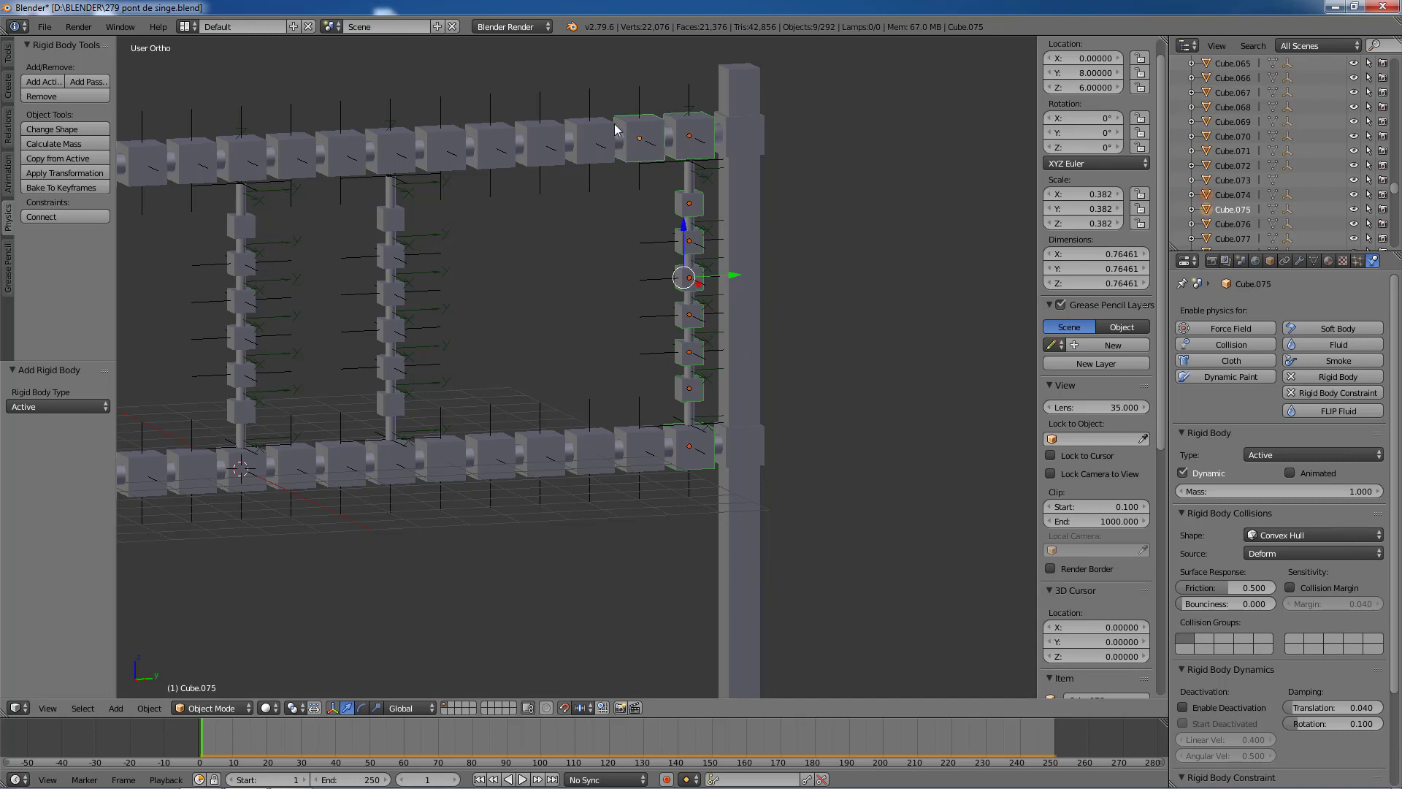
pyautogui.keyDown('shift'); pyautogui.rightClick(594, 131); pyautogui.keyUp('shift')
pyautogui.keyDown('shift'); pyautogui.rightClick(554, 130); pyautogui.keyUp('shift')
pyautogui.keyDown('shift'); pyautogui.rightClick(500, 136); pyautogui.keyUp('shift')
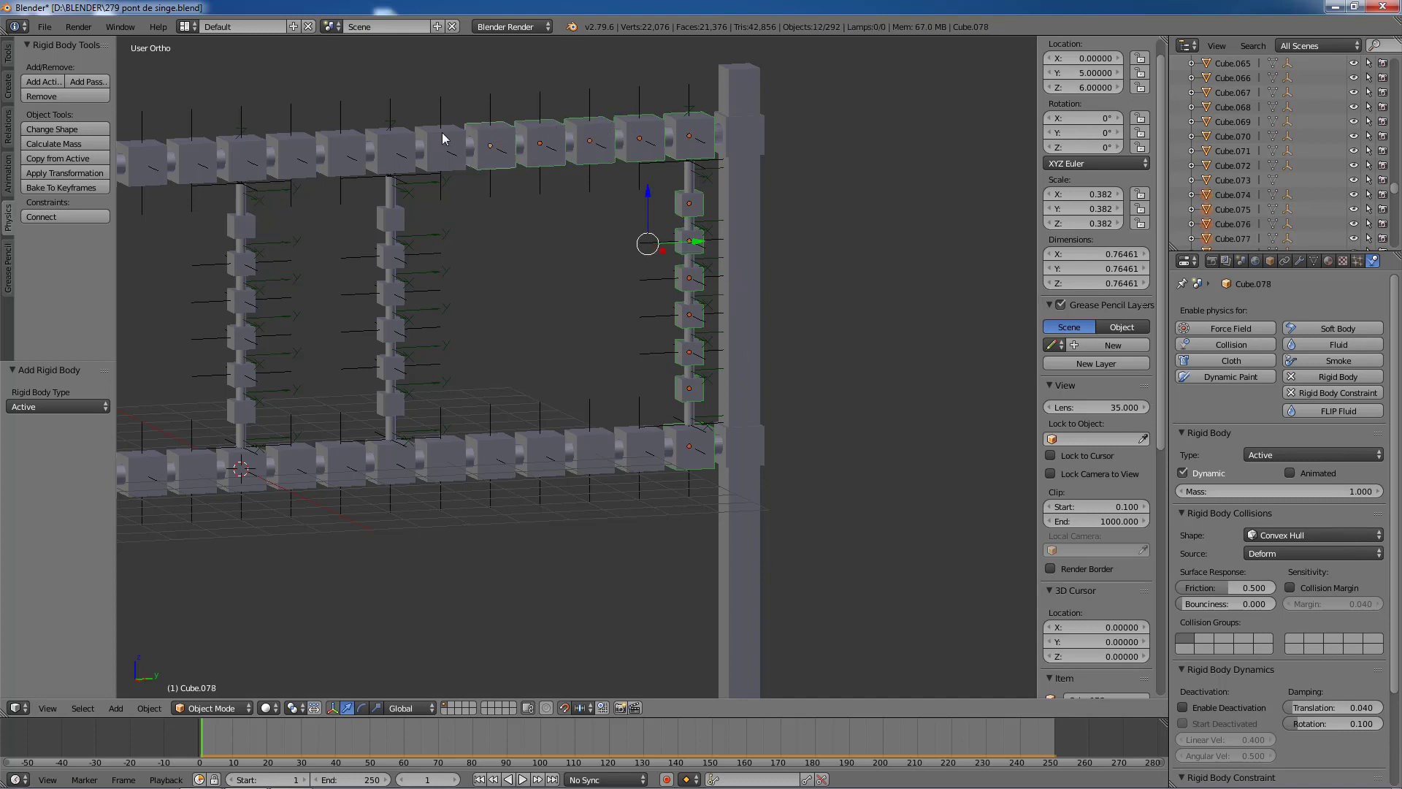
pyautogui.keyDown('shift'); pyautogui.rightClick(444, 137); pyautogui.keyUp('shift')
pyautogui.keyDown('shift'); pyautogui.rightClick(401, 138); pyautogui.keyUp('shift')
pyautogui.keyDown('shift'); pyautogui.rightClick(351, 143); pyautogui.keyUp('shift')
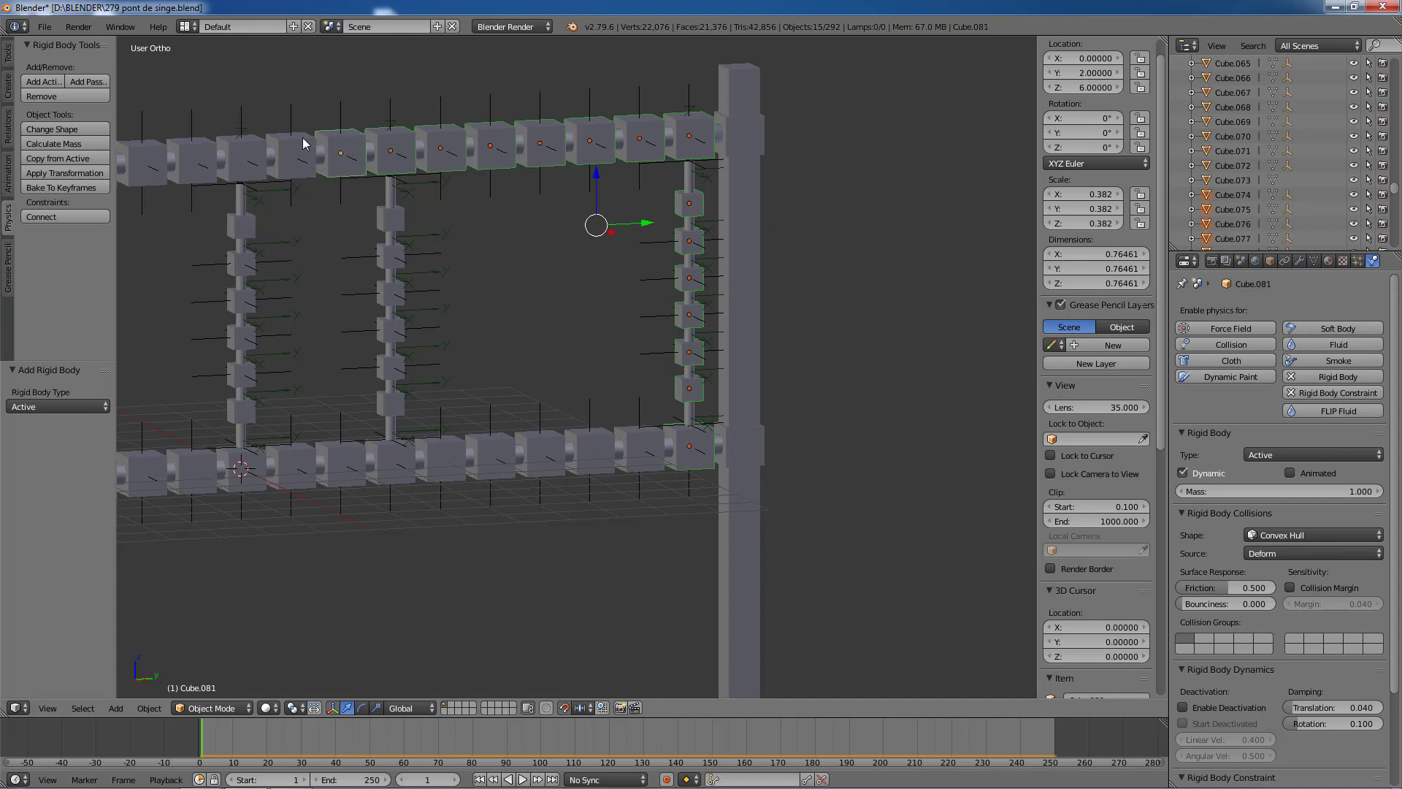
pyautogui.keyDown('shift'); pyautogui.rightClick(305, 145); pyautogui.keyUp('shift')
pyautogui.keyDown('shift'); pyautogui.rightClick(252, 147); pyautogui.keyUp('shift')
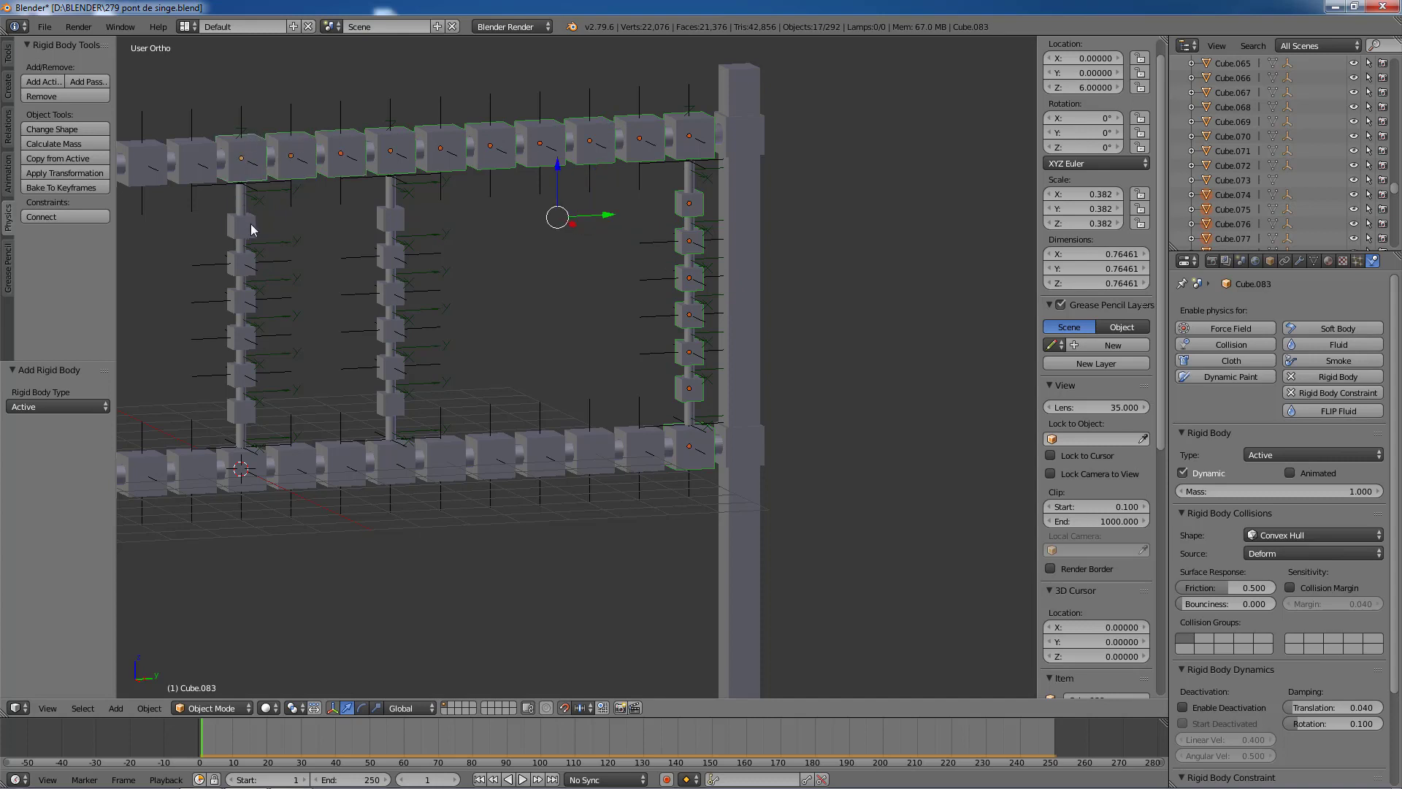
# Step: Extend the selection with the central vertical rope's six small cubes, several constraints between them, and the second rope's lowest small cube
pyautogui.keyDown('shift'); pyautogui.rightClick(250, 227); pyautogui.keyUp('shift')
pyautogui.keyDown('shift'); pyautogui.rightClick(256, 254); pyautogui.keyUp('shift')
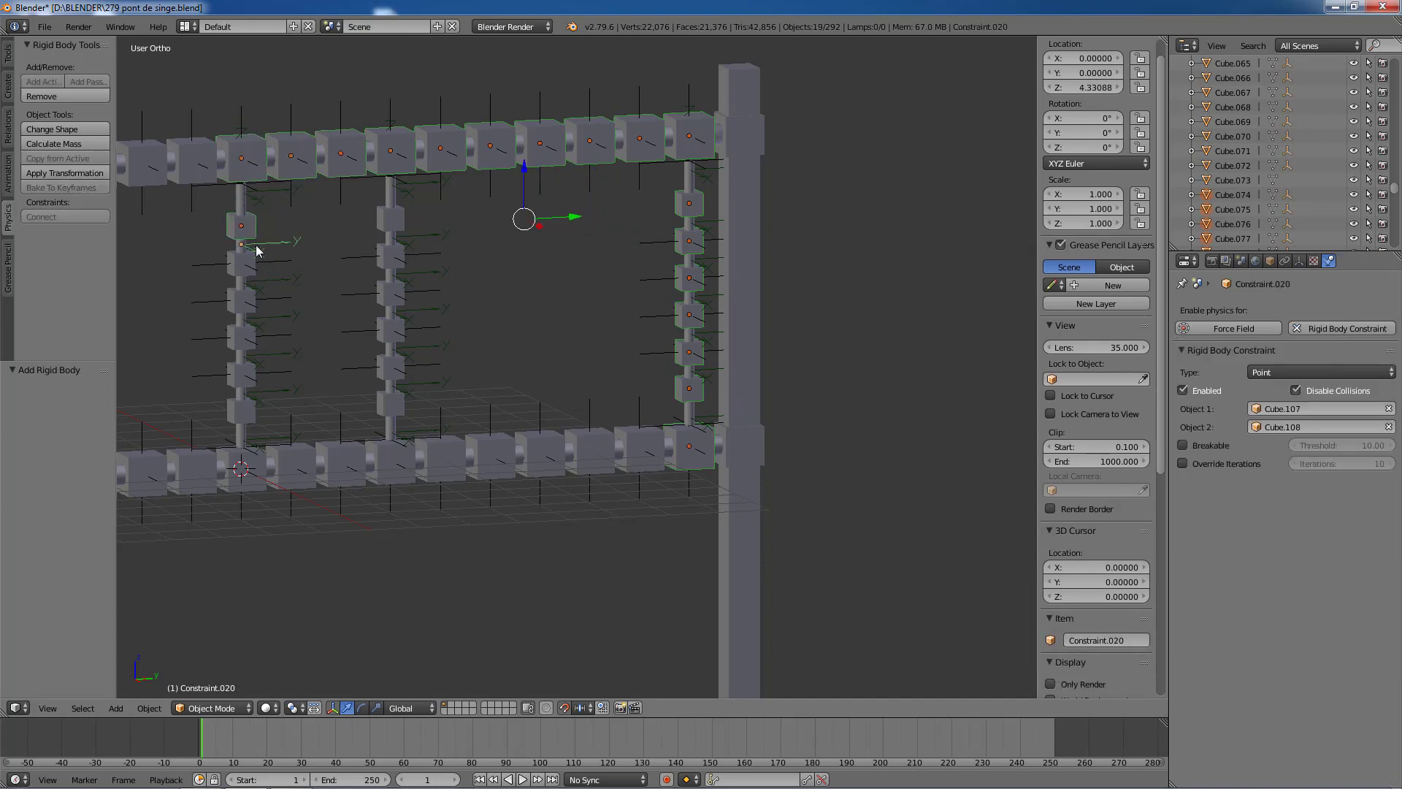
pyautogui.keyDown('shift'); pyautogui.rightClick(255, 265); pyautogui.keyUp('shift')
pyautogui.keyDown('shift'); pyautogui.rightClick(253, 286); pyautogui.keyUp('shift')
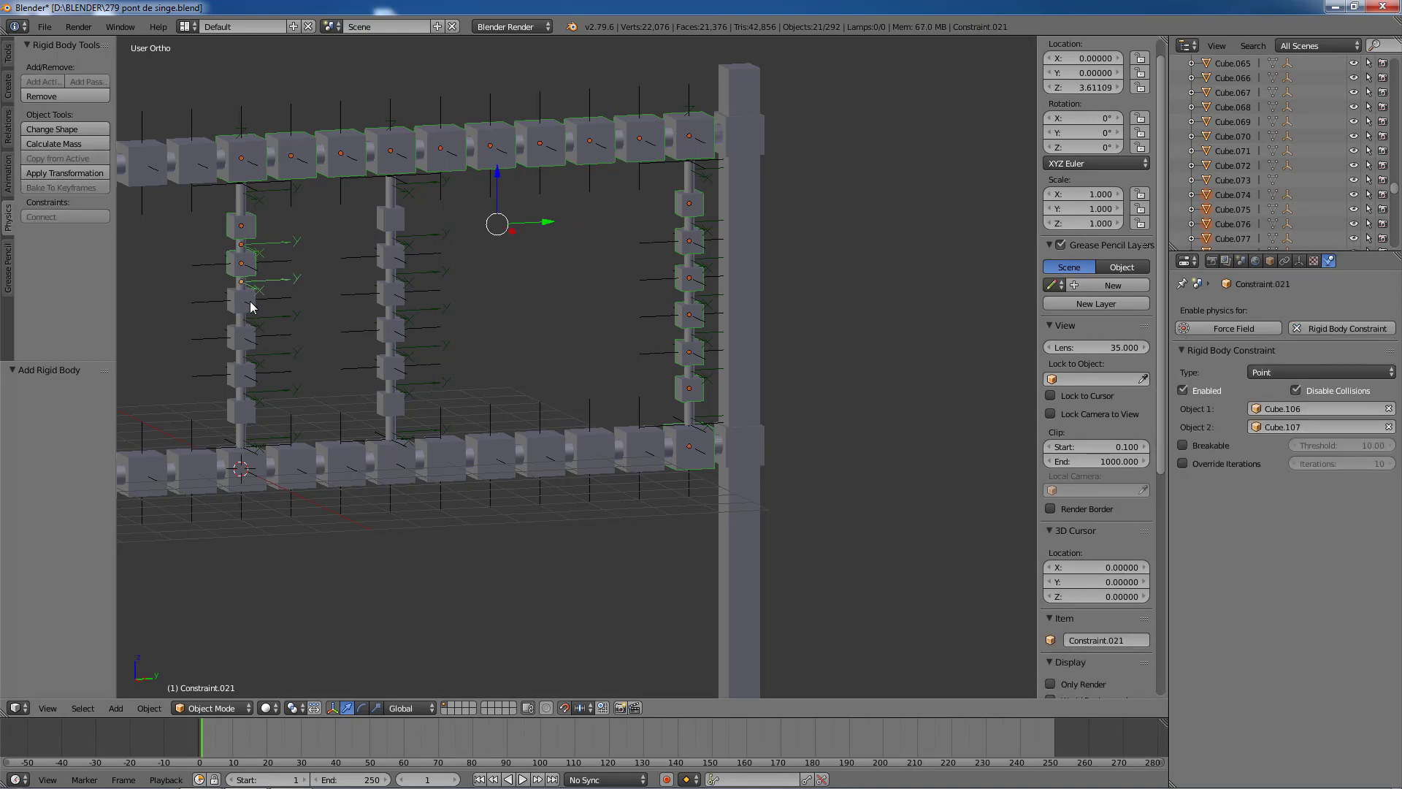
pyautogui.keyDown('shift'); pyautogui.rightClick(252, 310); pyautogui.keyUp('shift')
pyautogui.keyDown('shift'); pyautogui.rightClick(251, 334); pyautogui.keyUp('shift')
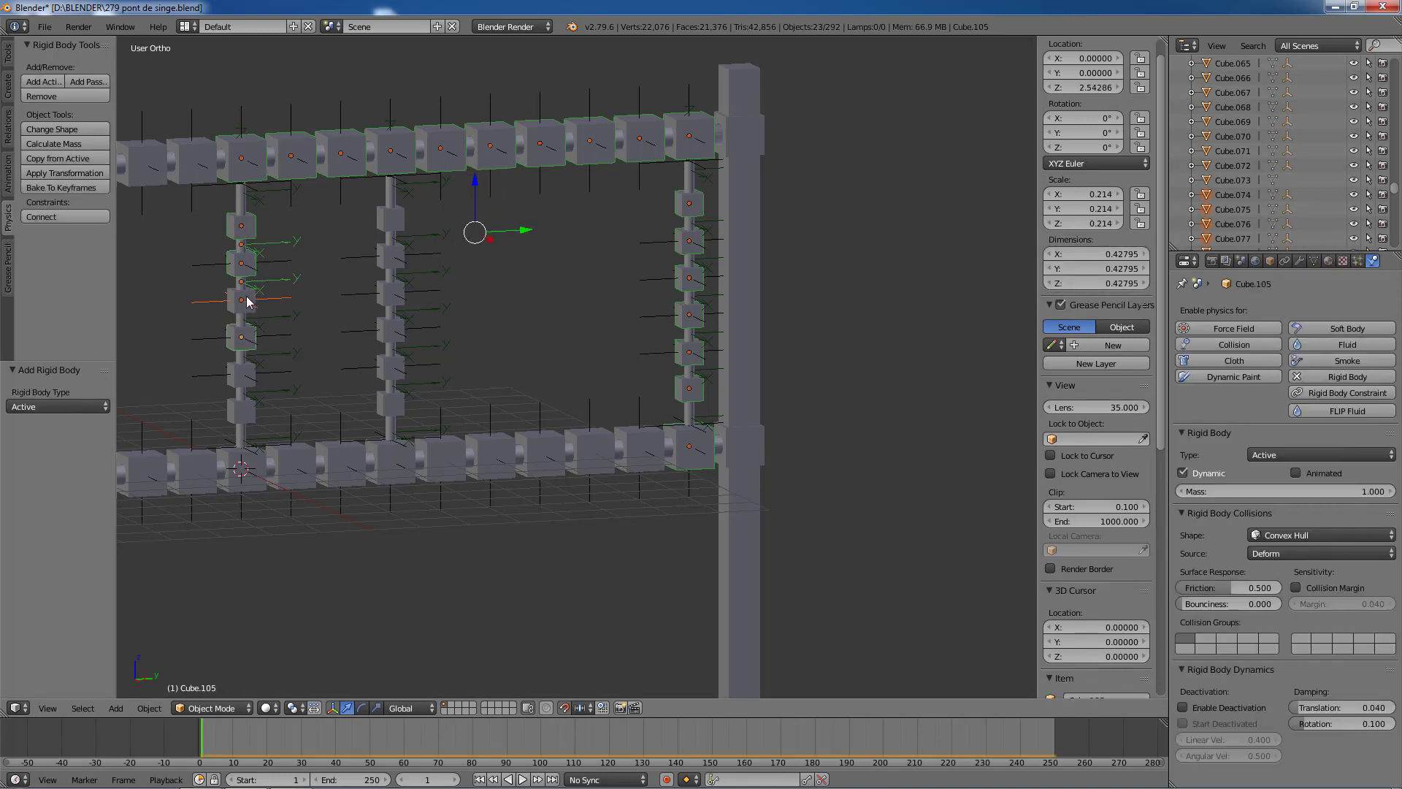
pyautogui.keyDown('shift'); pyautogui.rightClick(252, 306); pyautogui.keyUp('shift')
pyautogui.keyDown('shift'); pyautogui.rightClick(251, 391); pyautogui.keyUp('shift')
pyautogui.keyDown('shift'); pyautogui.rightClick(253, 372); pyautogui.keyUp('shift')
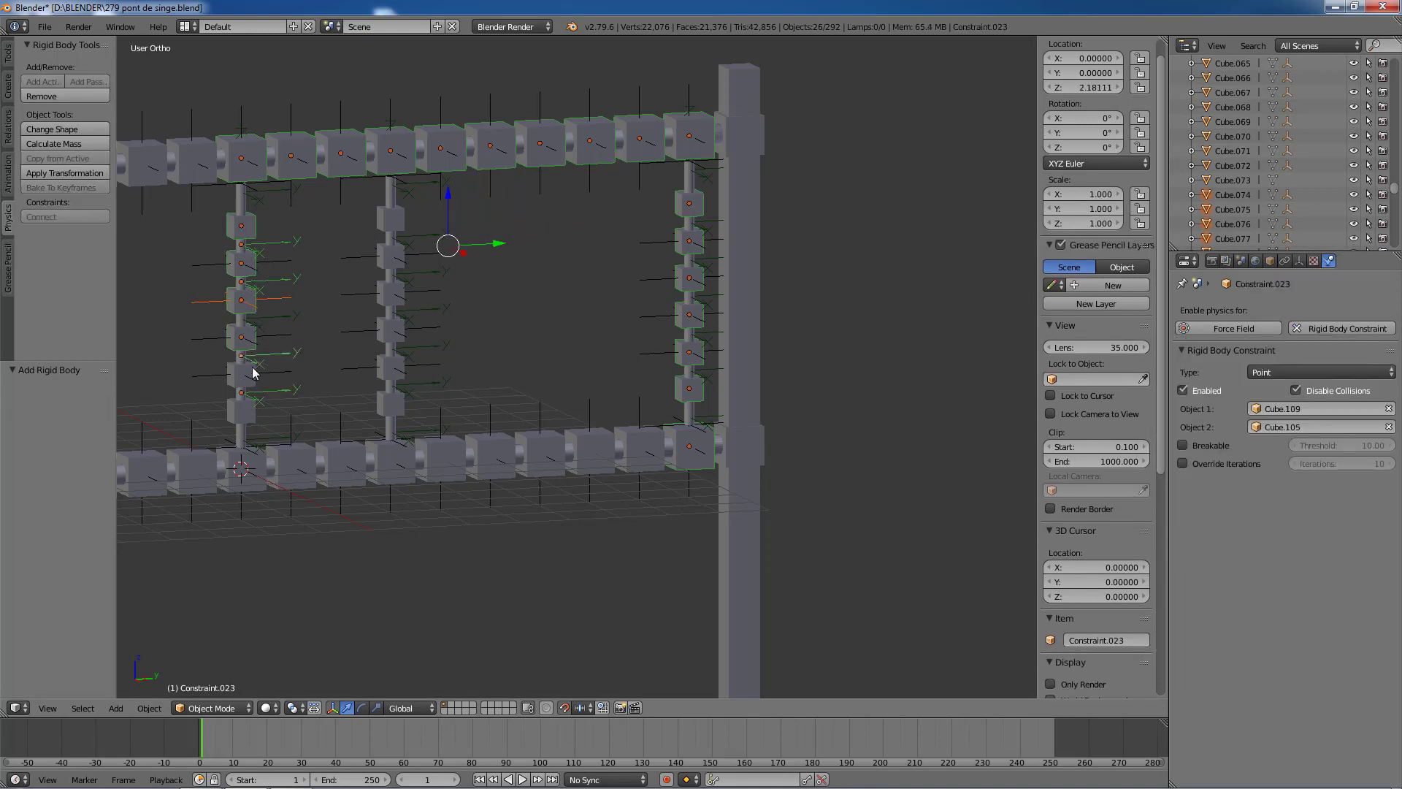
pyautogui.keyDown('shift'); pyautogui.rightClick(250, 378); pyautogui.keyUp('shift')
pyautogui.keyDown('shift'); pyautogui.rightClick(253, 405); pyautogui.keyUp('shift')
pyautogui.keyDown('shift'); pyautogui.rightClick(250, 410); pyautogui.keyUp('shift')
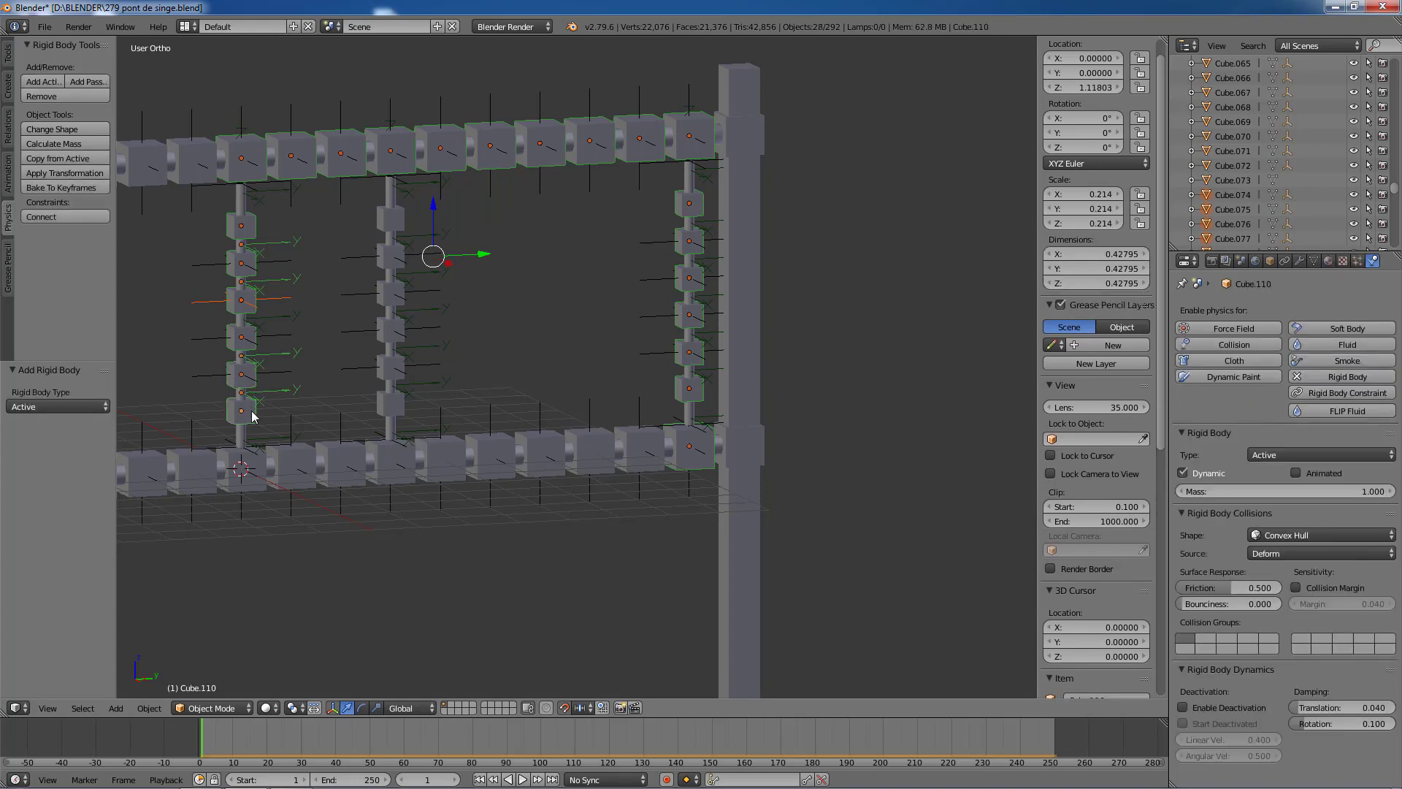
pyautogui.keyDown('shift'); pyautogui.rightClick(404, 402); pyautogui.keyUp('shift')
pyautogui.keyDown('shift'); pyautogui.rightClick(401, 403); pyautogui.keyUp('shift')
# Step: Add the remaining lower-rope cubes between the post and the central vertical rope to the selection
pyautogui.keyDown('shift'); pyautogui.rightClick(437, 453); pyautogui.keyUp('shift')
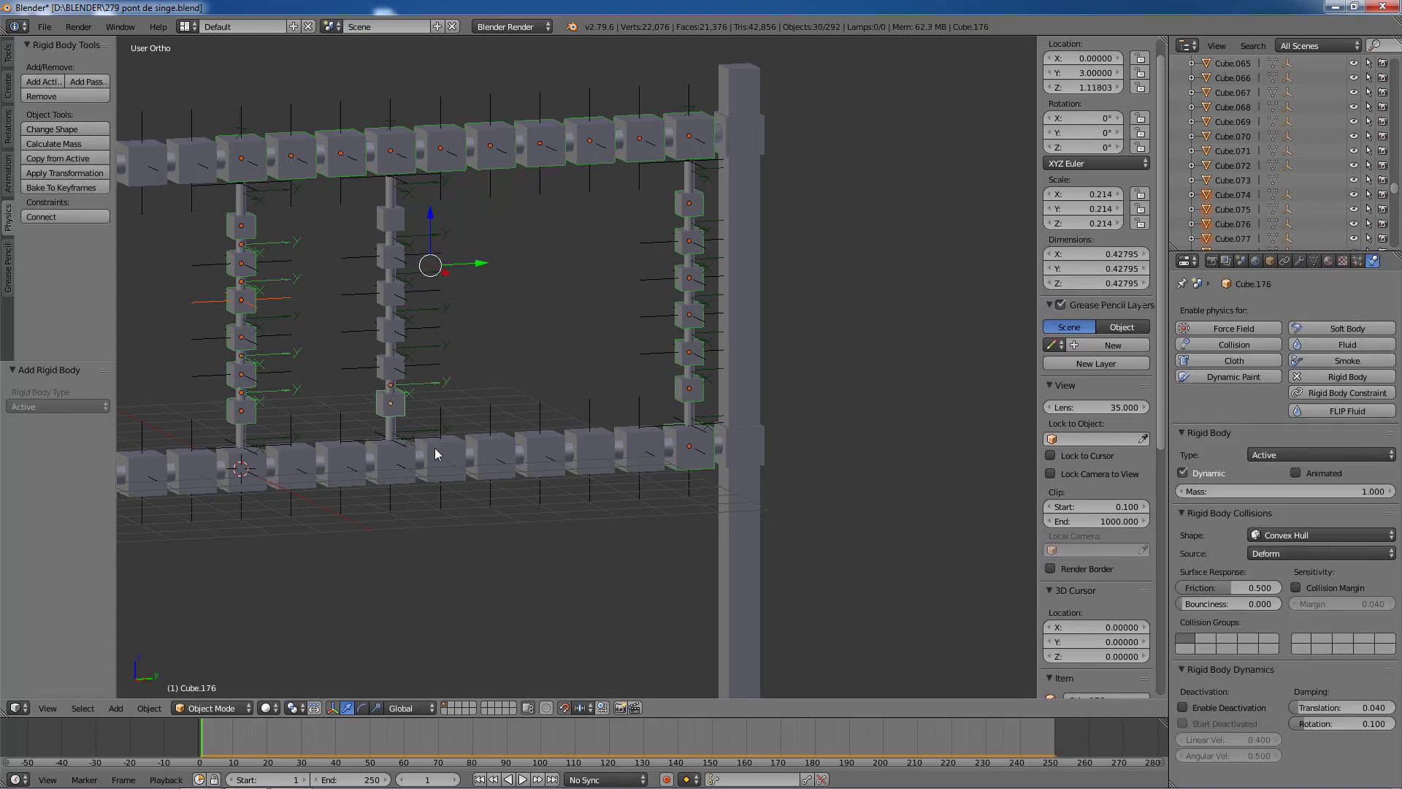
pyautogui.keyDown('shift'); pyautogui.rightClick(483, 455); pyautogui.keyUp('shift')
pyautogui.keyDown('shift'); pyautogui.rightClick(549, 449); pyautogui.keyUp('shift')
pyautogui.keyDown('shift'); pyautogui.rightClick(614, 448); pyautogui.keyUp('shift')
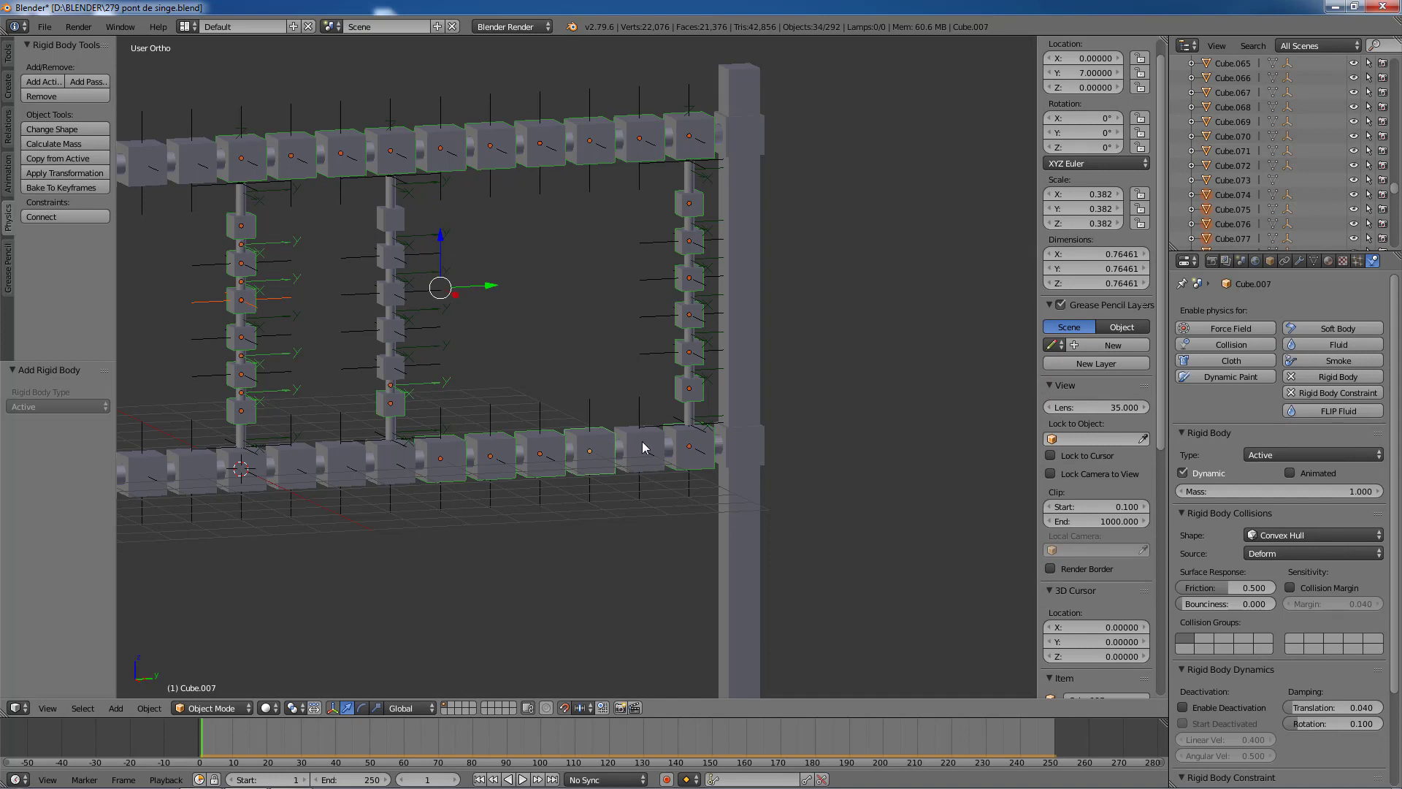
pyautogui.keyDown('shift'); pyautogui.rightClick(646, 448); pyautogui.keyUp('shift')
pyautogui.keyDown('shift'); pyautogui.rightClick(398, 451); pyautogui.keyUp('shift')
pyautogui.keyDown('shift'); pyautogui.rightClick(376, 461); pyautogui.keyUp('shift')
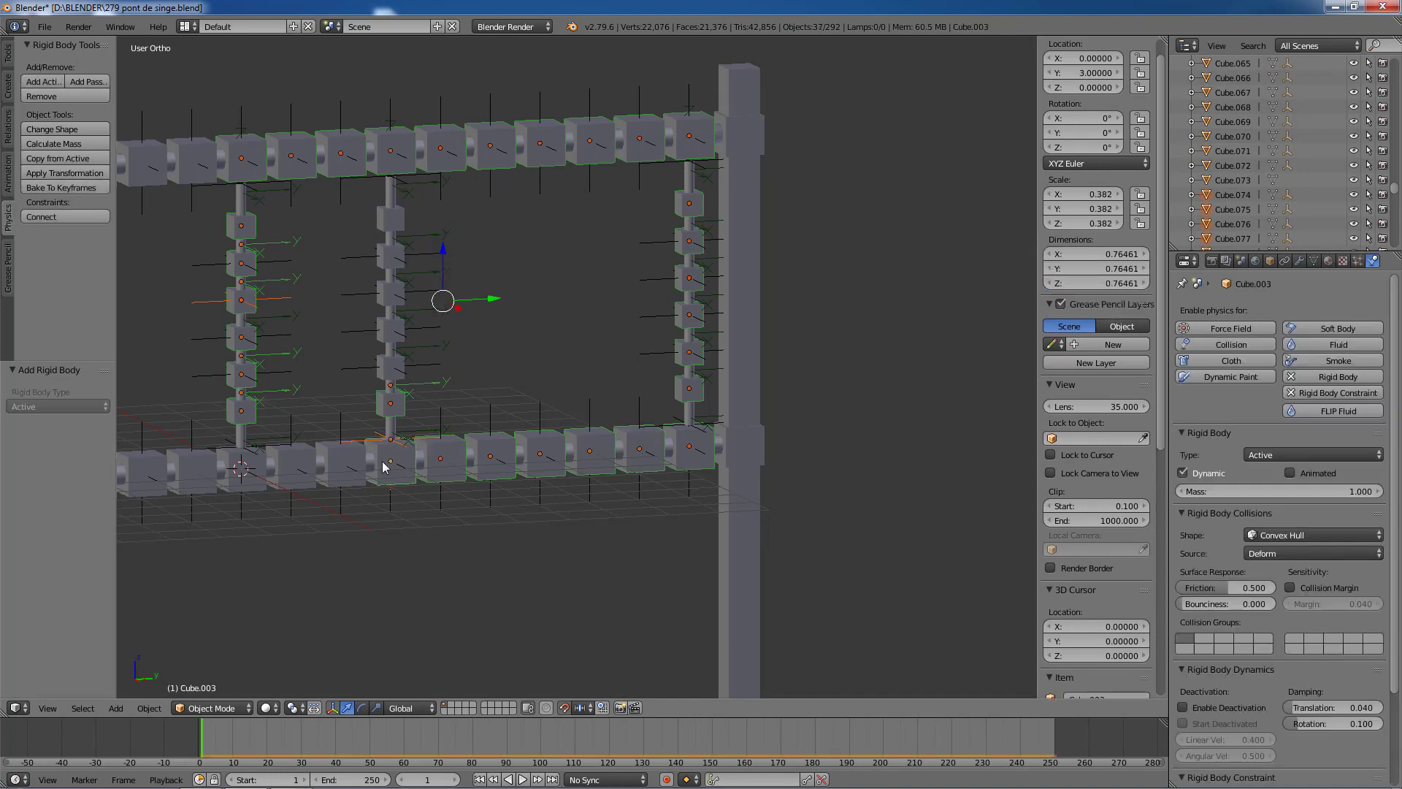
pyautogui.keyDown('shift'); pyautogui.rightClick(342, 464); pyautogui.keyUp('shift')
pyautogui.keyDown('shift'); pyautogui.rightClick(305, 458); pyautogui.keyUp('shift')
pyautogui.keyDown('shift'); pyautogui.rightClick(248, 460); pyautogui.keyUp('shift')
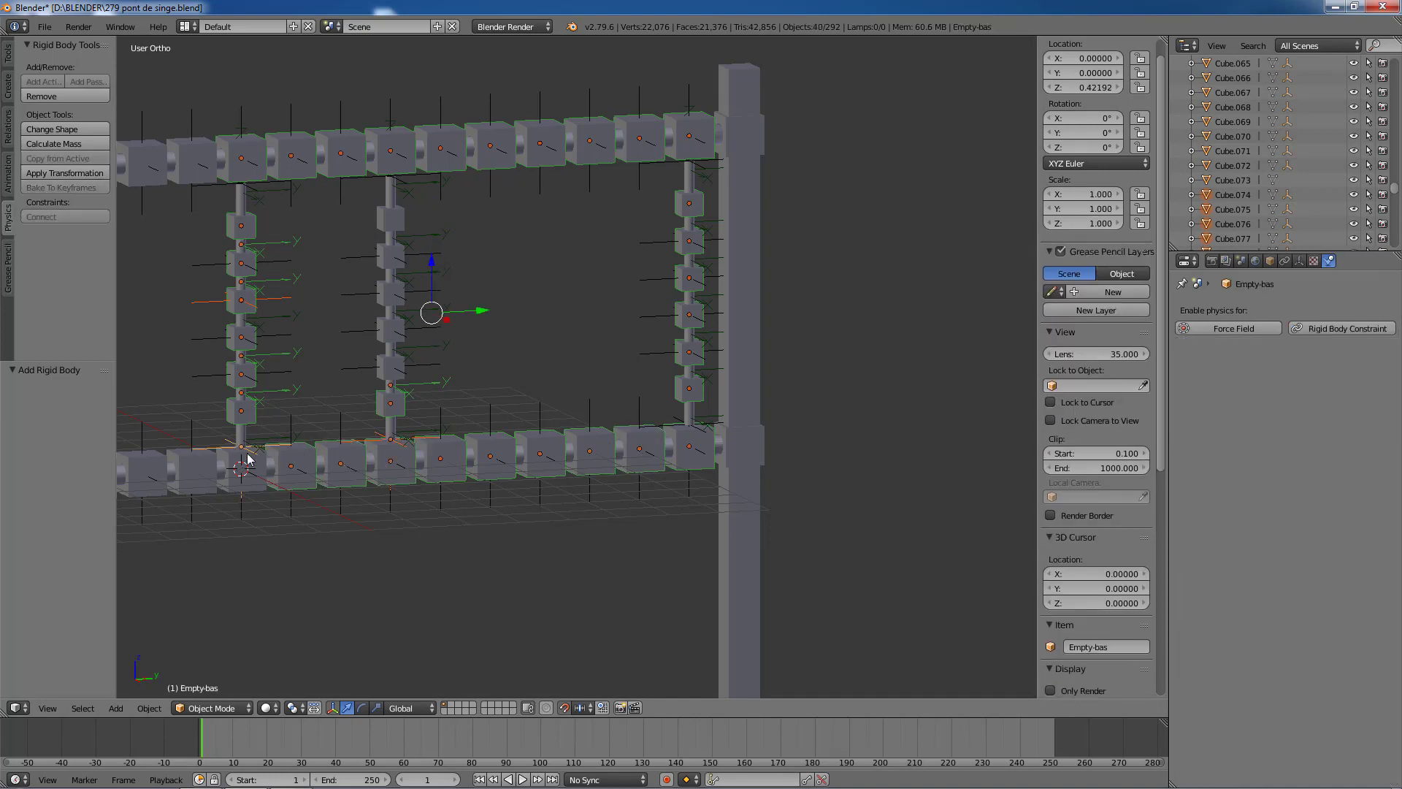
pyautogui.keyDown('shift'); pyautogui.rightClick(255, 460); pyautogui.keyUp('shift')
pyautogui.keyDown('shift'); pyautogui.rightClick(254, 460); pyautogui.keyUp('shift')
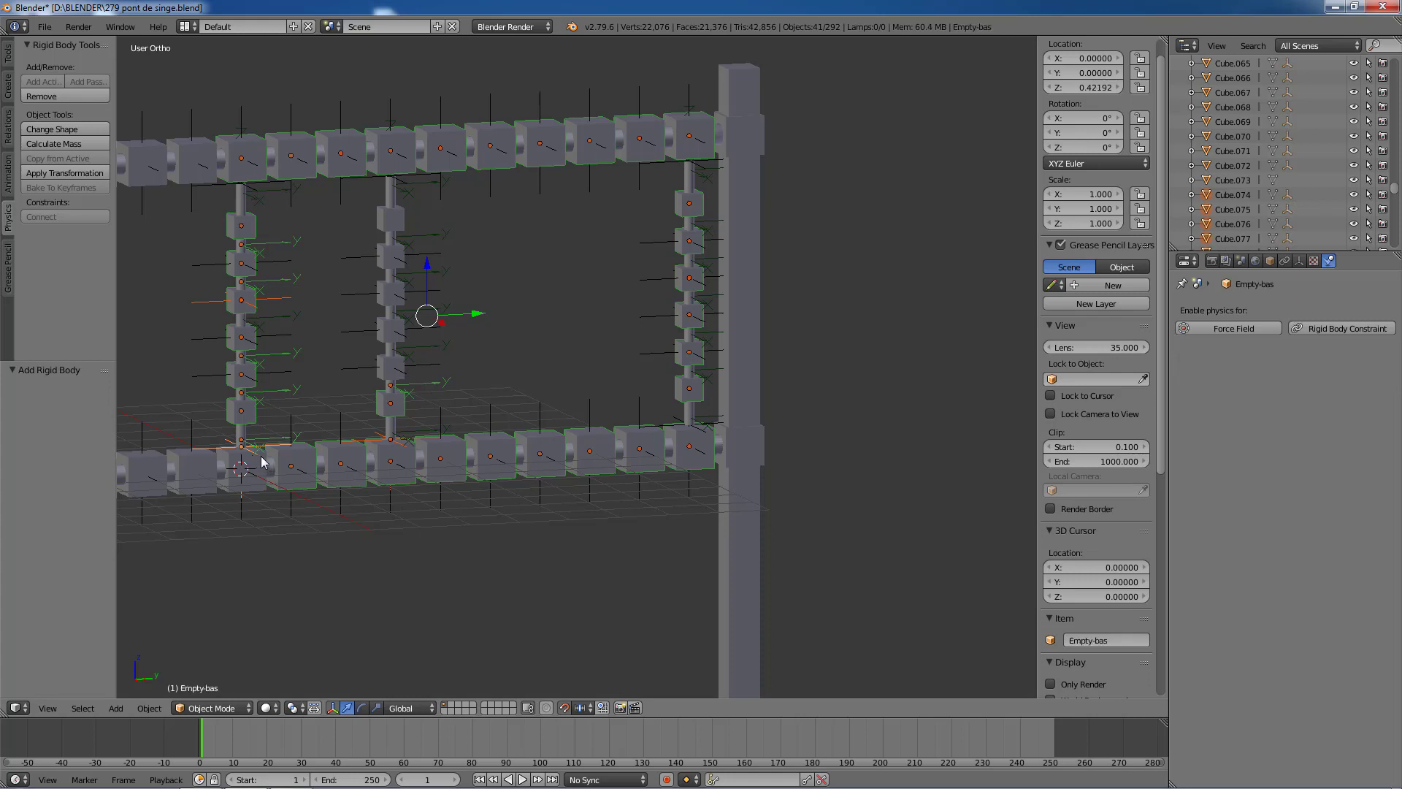
pyautogui.keyDown('shift'); pyautogui.rightClick(261, 457); pyautogui.keyUp('shift')
pyautogui.keyDown('shift'); pyautogui.rightClick(260, 457); pyautogui.keyUp('shift')
pyautogui.keyDown('shift'); pyautogui.rightClick(291, 484); pyautogui.keyUp('shift')
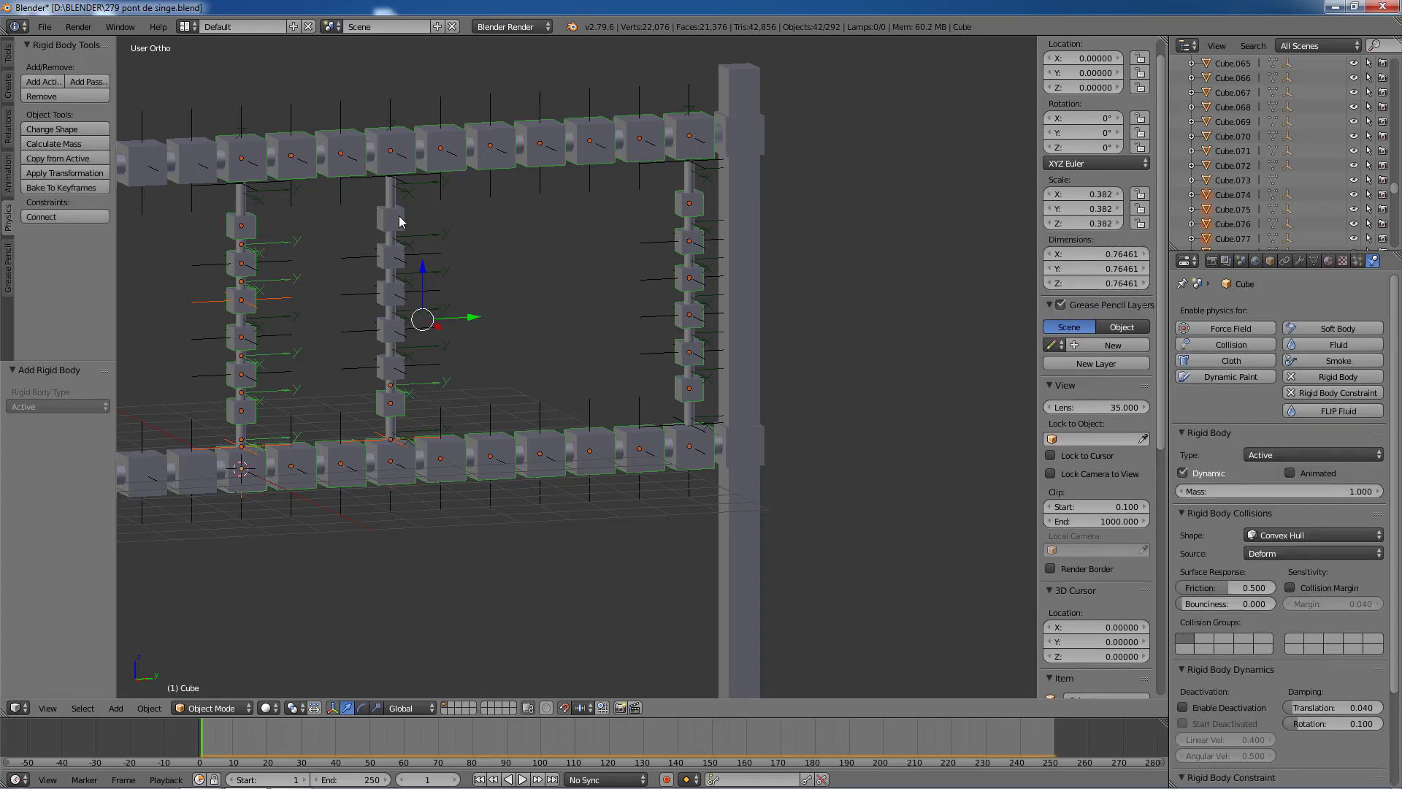
# Step: Add the remaining small cubes of the second vertical rope to the selection and hide everything selected
pyautogui.keyDown('shift'); pyautogui.rightClick(401, 260); pyautogui.keyUp('shift')
pyautogui.keyDown('shift'); pyautogui.rightClick(398, 293); pyautogui.keyUp('shift')
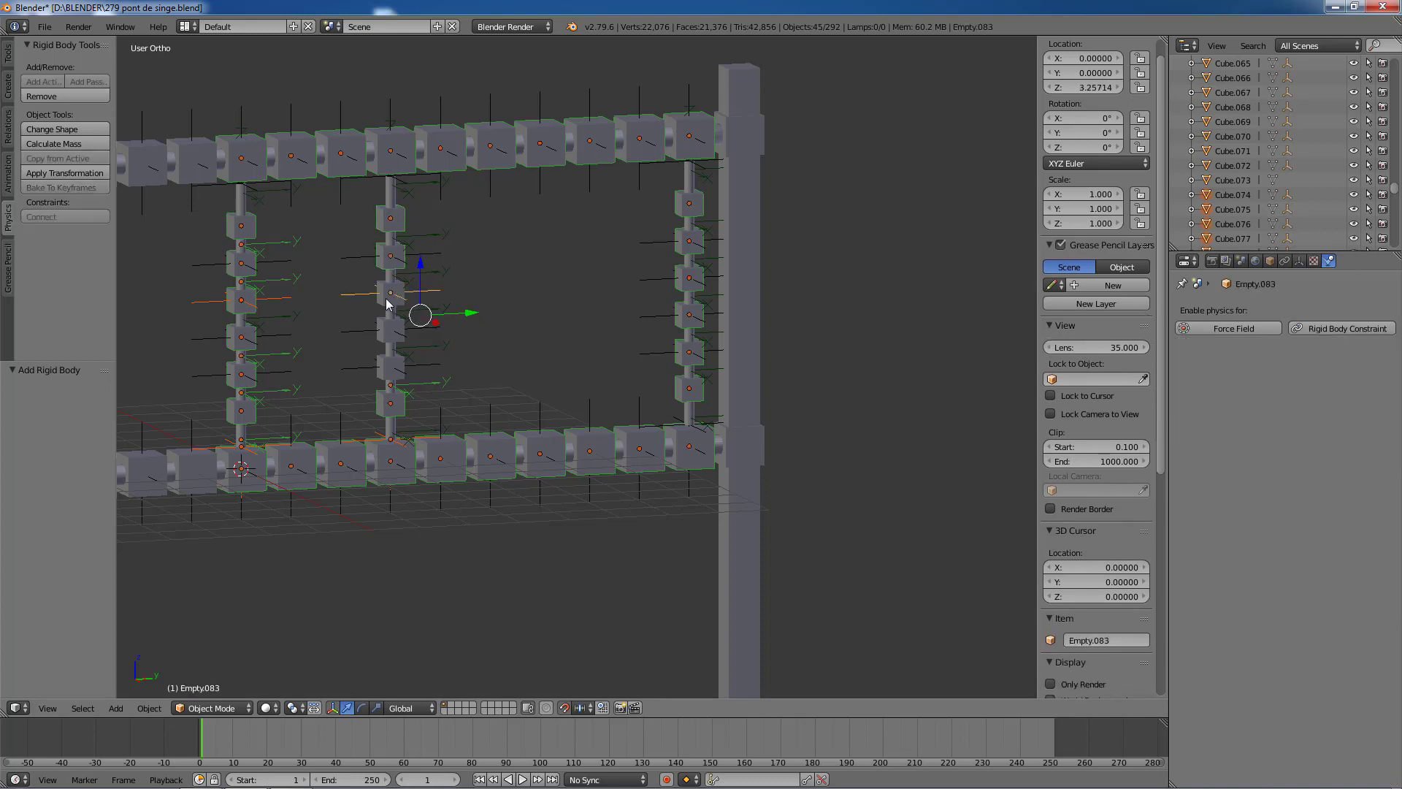
pyautogui.keyDown('shift'); pyautogui.rightClick(387, 301); pyautogui.keyUp('shift')
pyautogui.keyDown('shift'); pyautogui.rightClick(392, 330); pyautogui.keyUp('shift')
pyautogui.keyDown('shift'); pyautogui.rightClick(389, 365); pyautogui.keyUp('shift')
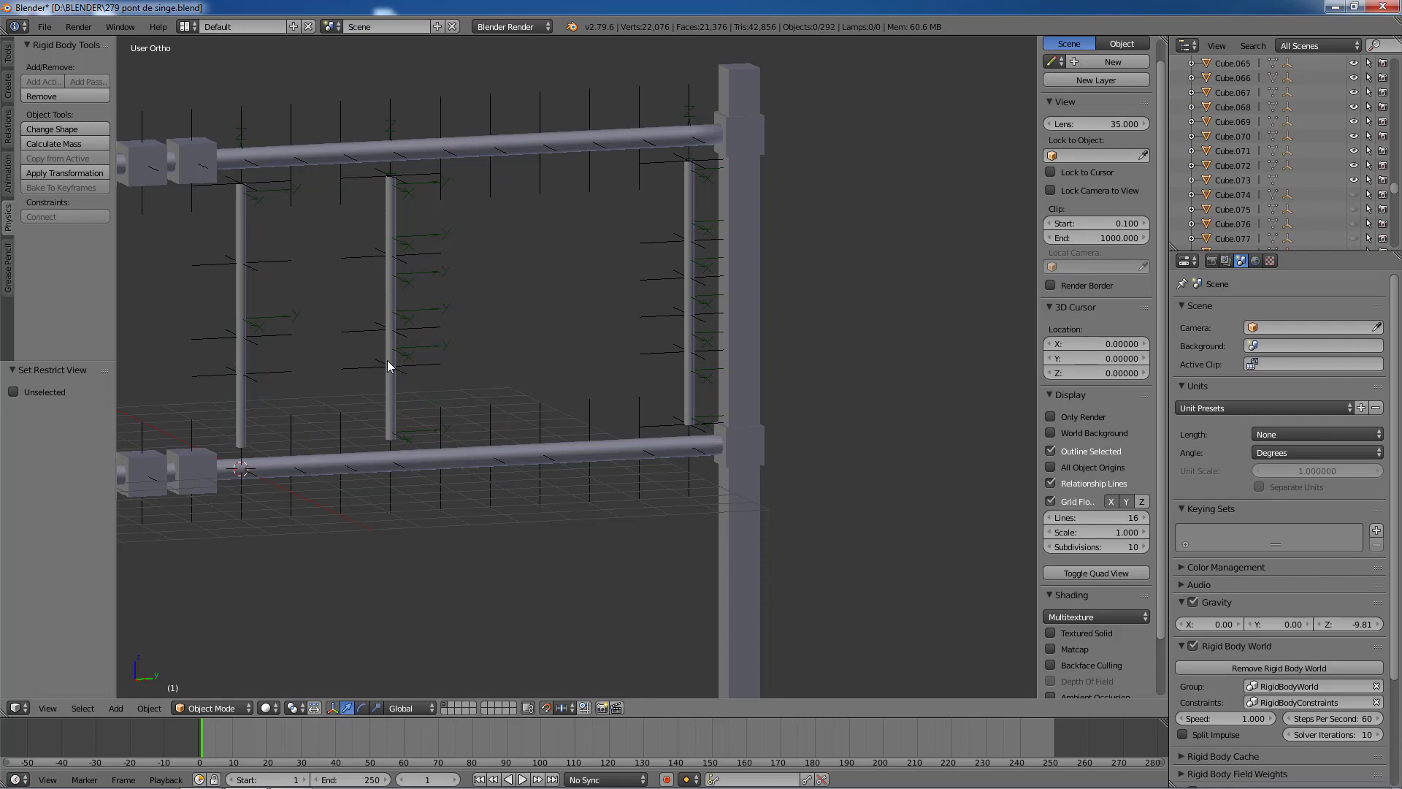
# Step: Play the rope bridge simulation from frame 1 and stop it around frame 83
pyautogui.scroll(-2, 387, 361)
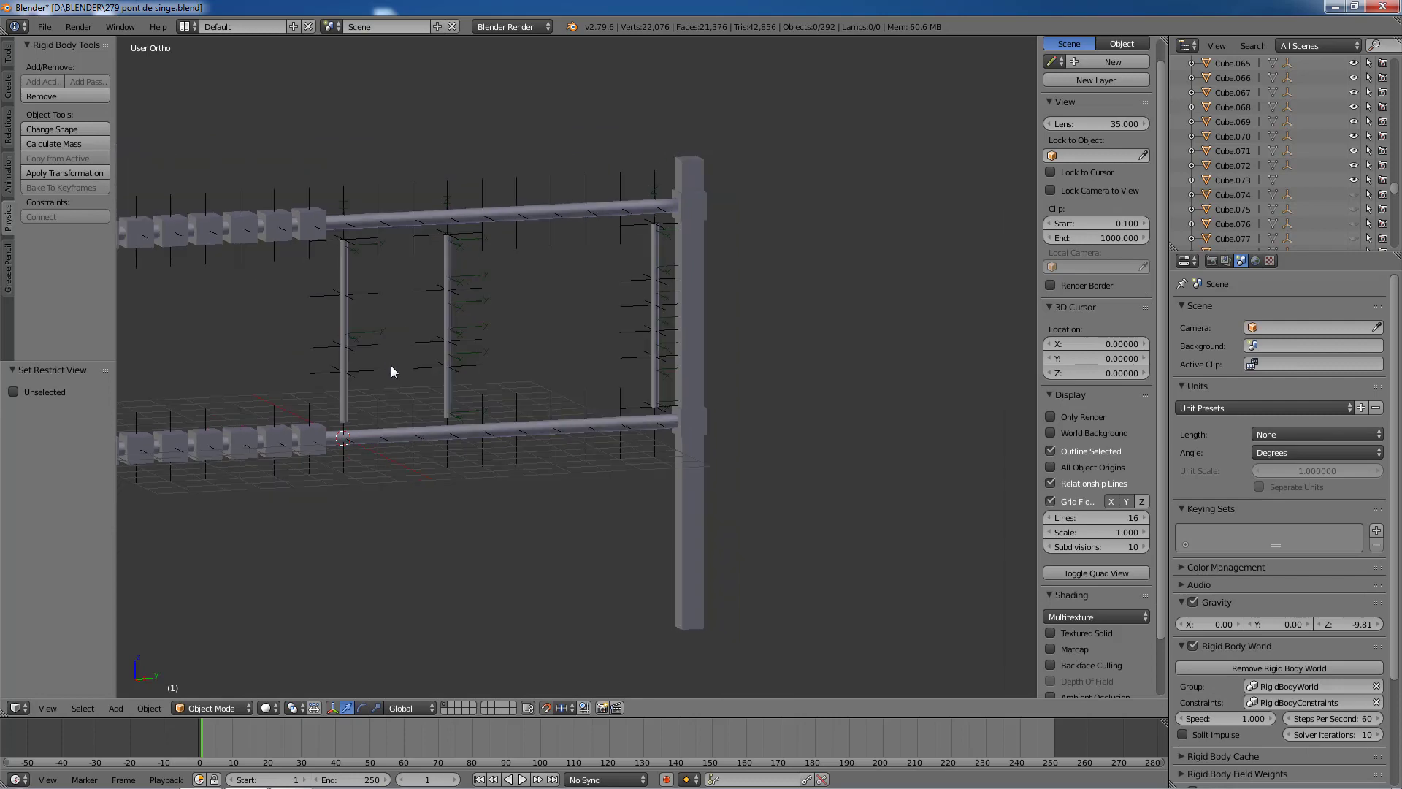
pyautogui.click(522, 779)
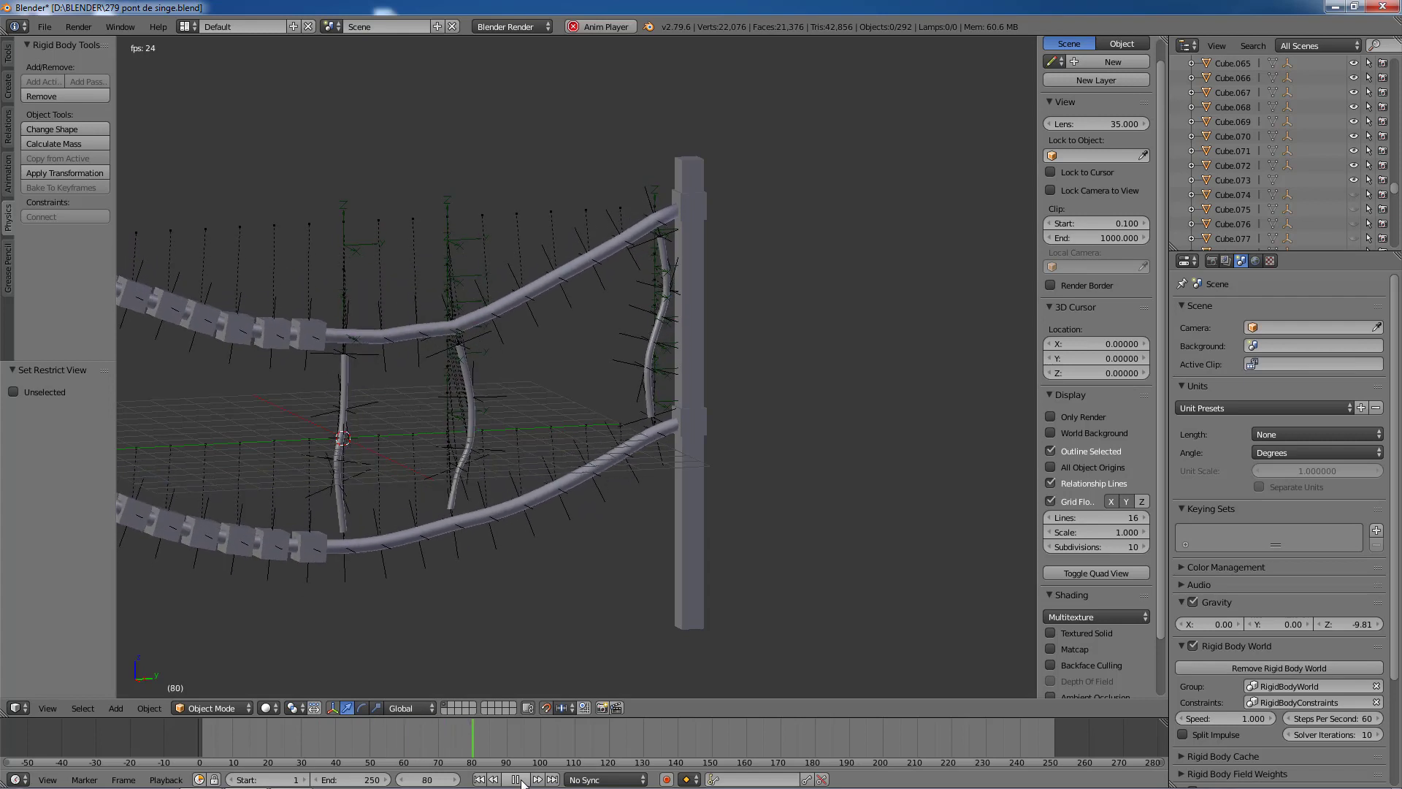
pyautogui.hotkey('alt', 'a')
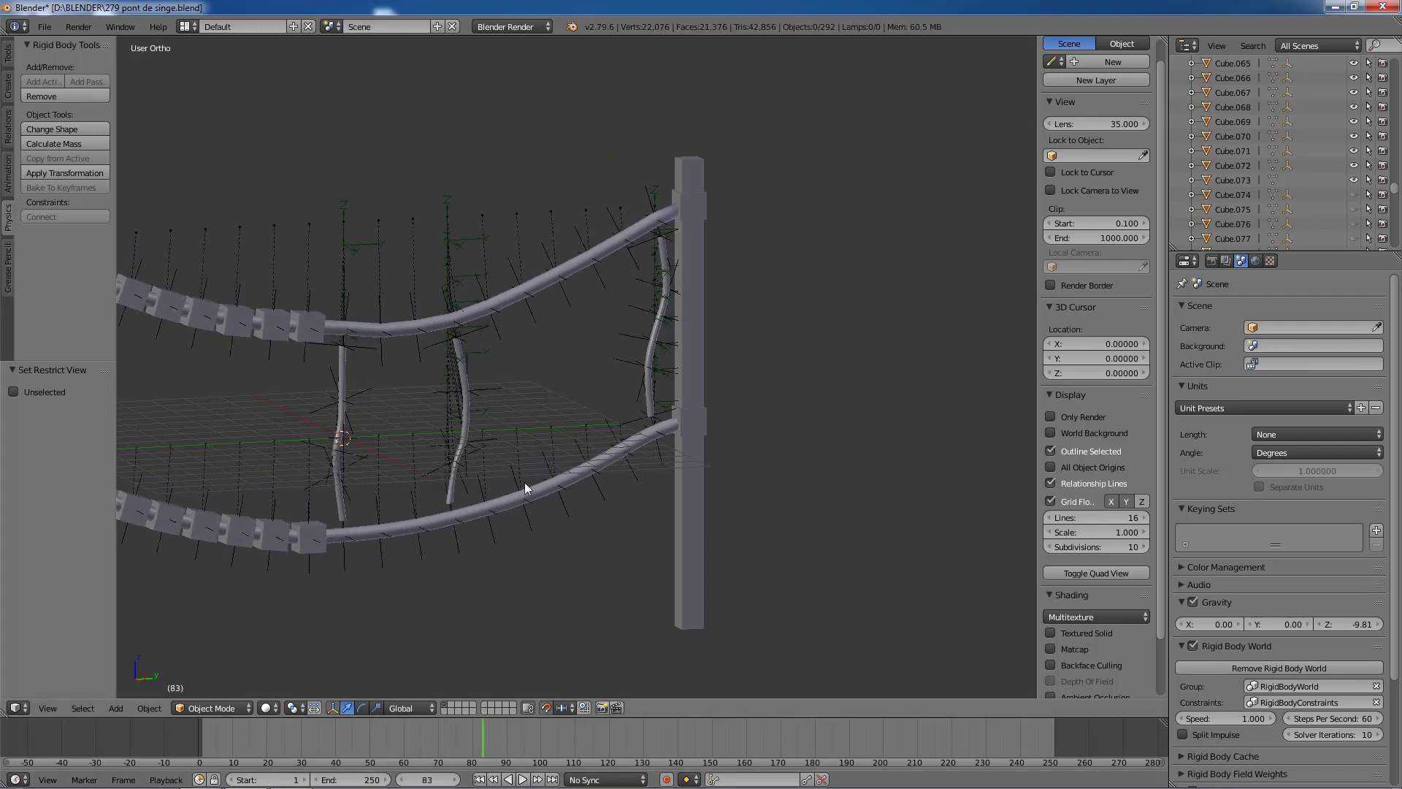
# Step: Select the lower horizontal rope and look through the Hook modifiers in its modifier stack
pyautogui.rightClick(517, 500)
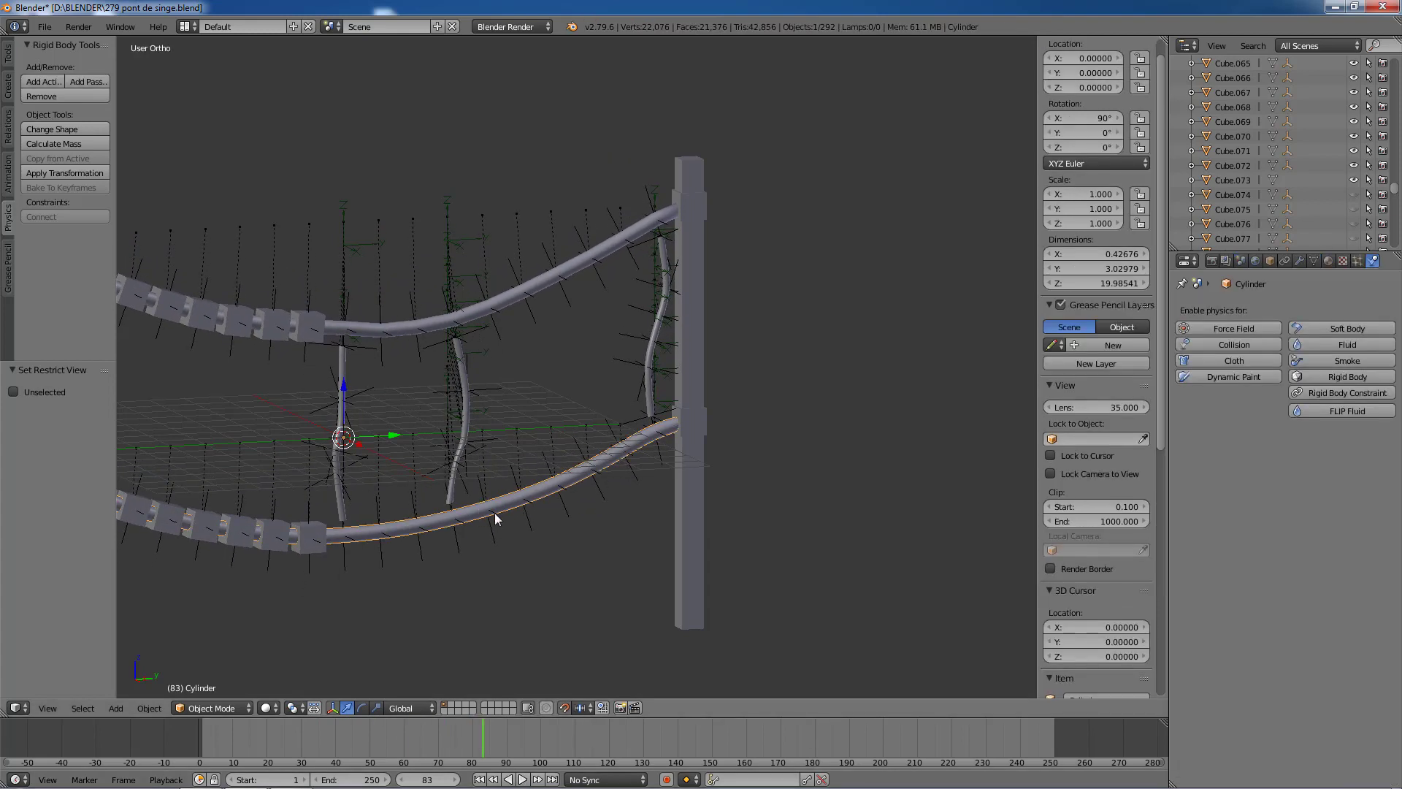
pyautogui.click(1298, 261)
pyautogui.scroll(-2, 1315, 306)
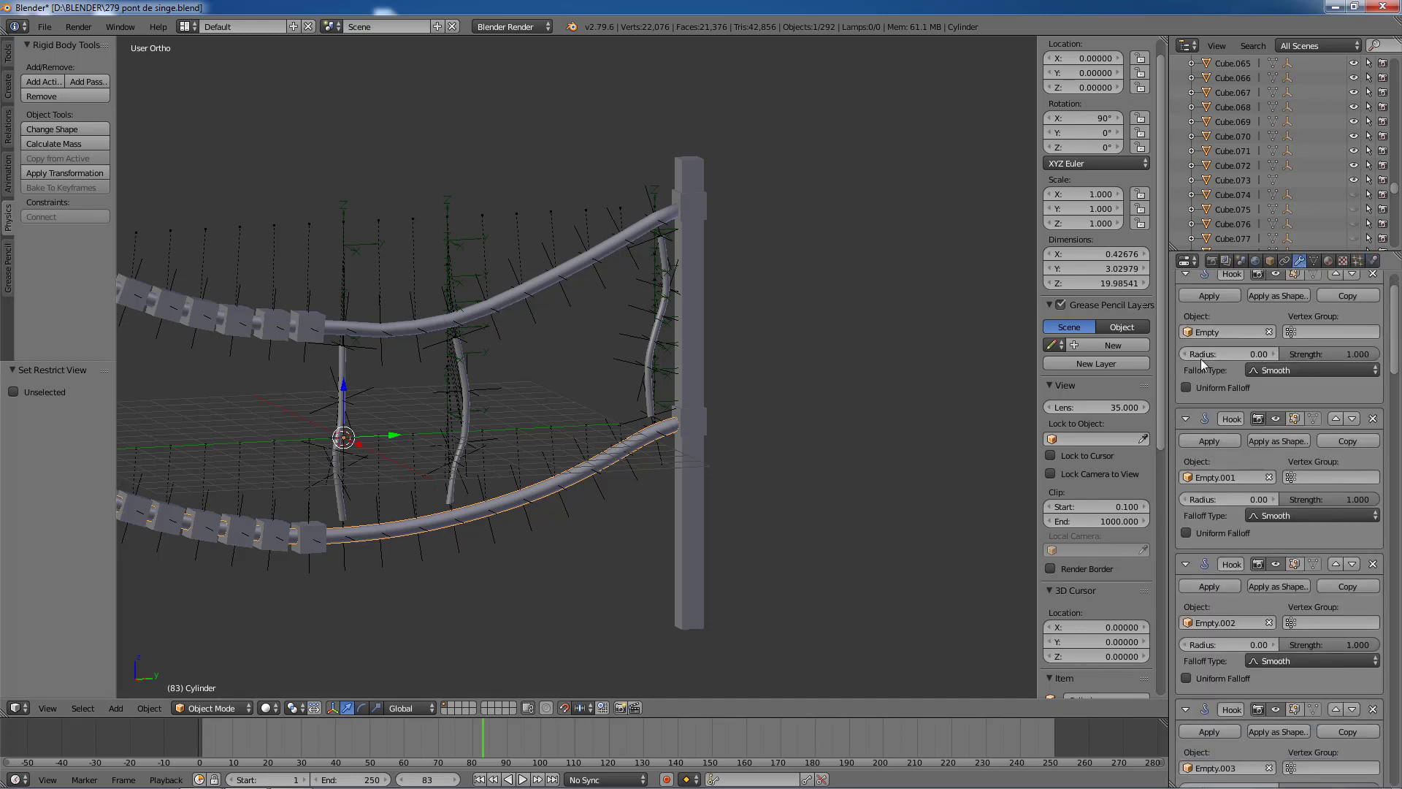
pyautogui.scroll(-4, 1225, 431)
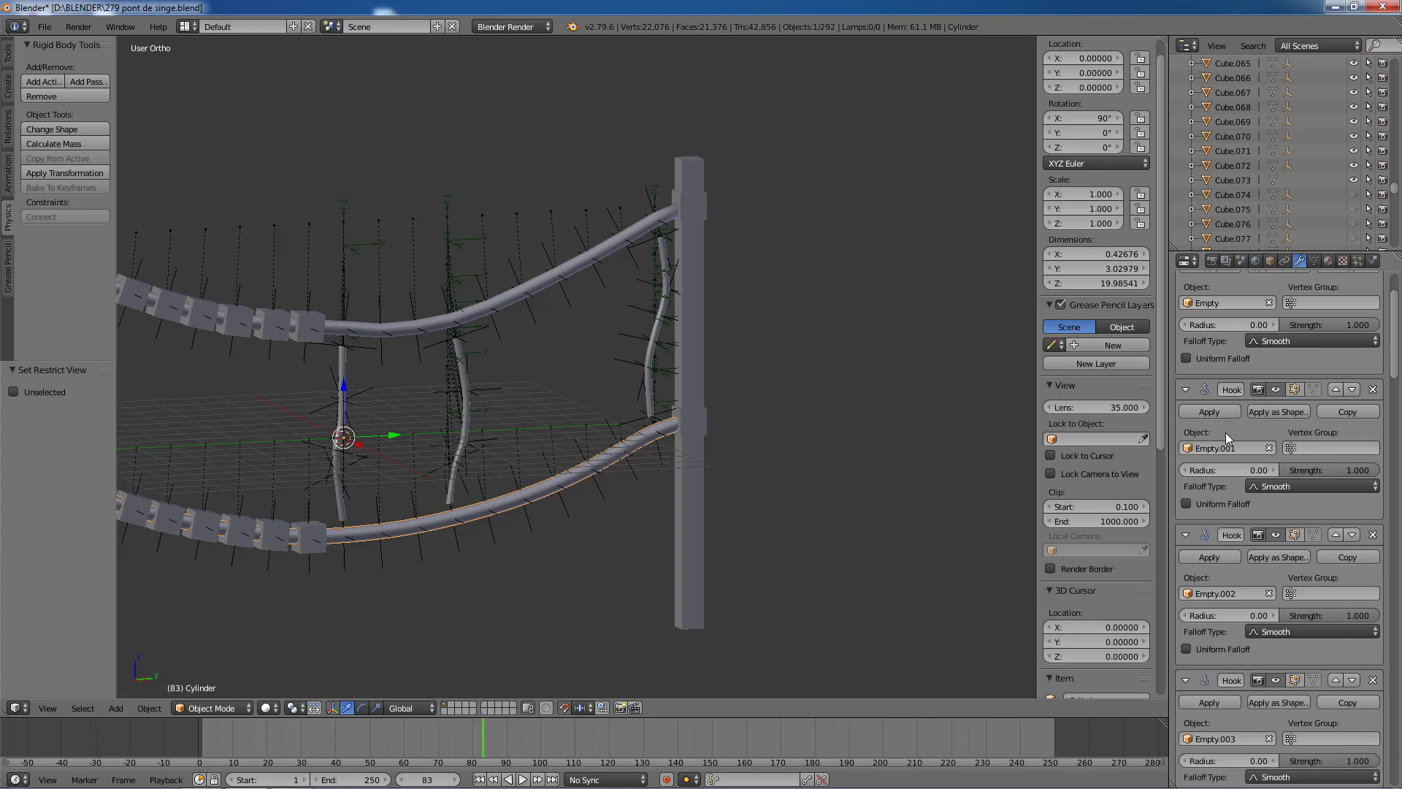
pyautogui.scroll(-11, 1241, 464)
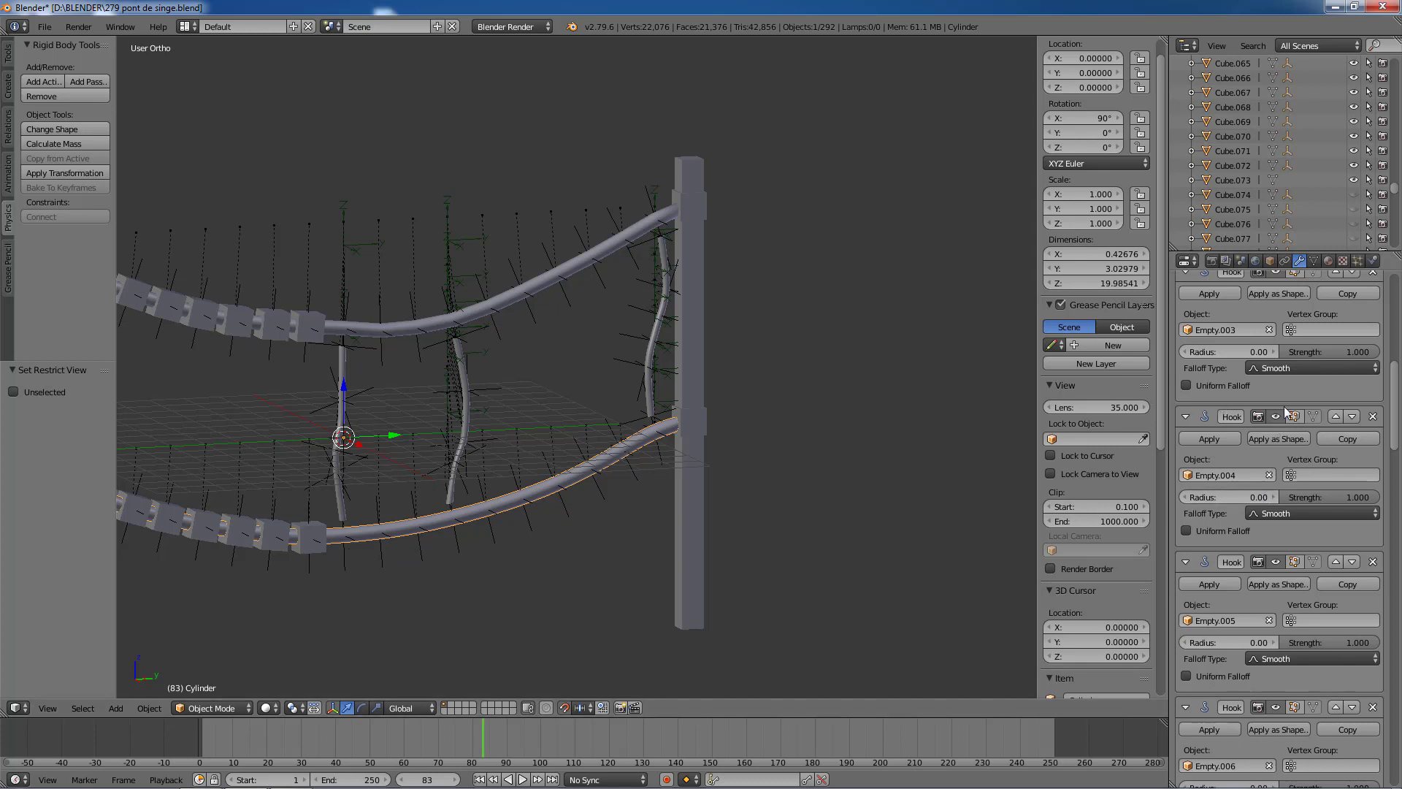
pyautogui.scroll(17, 1266, 457)
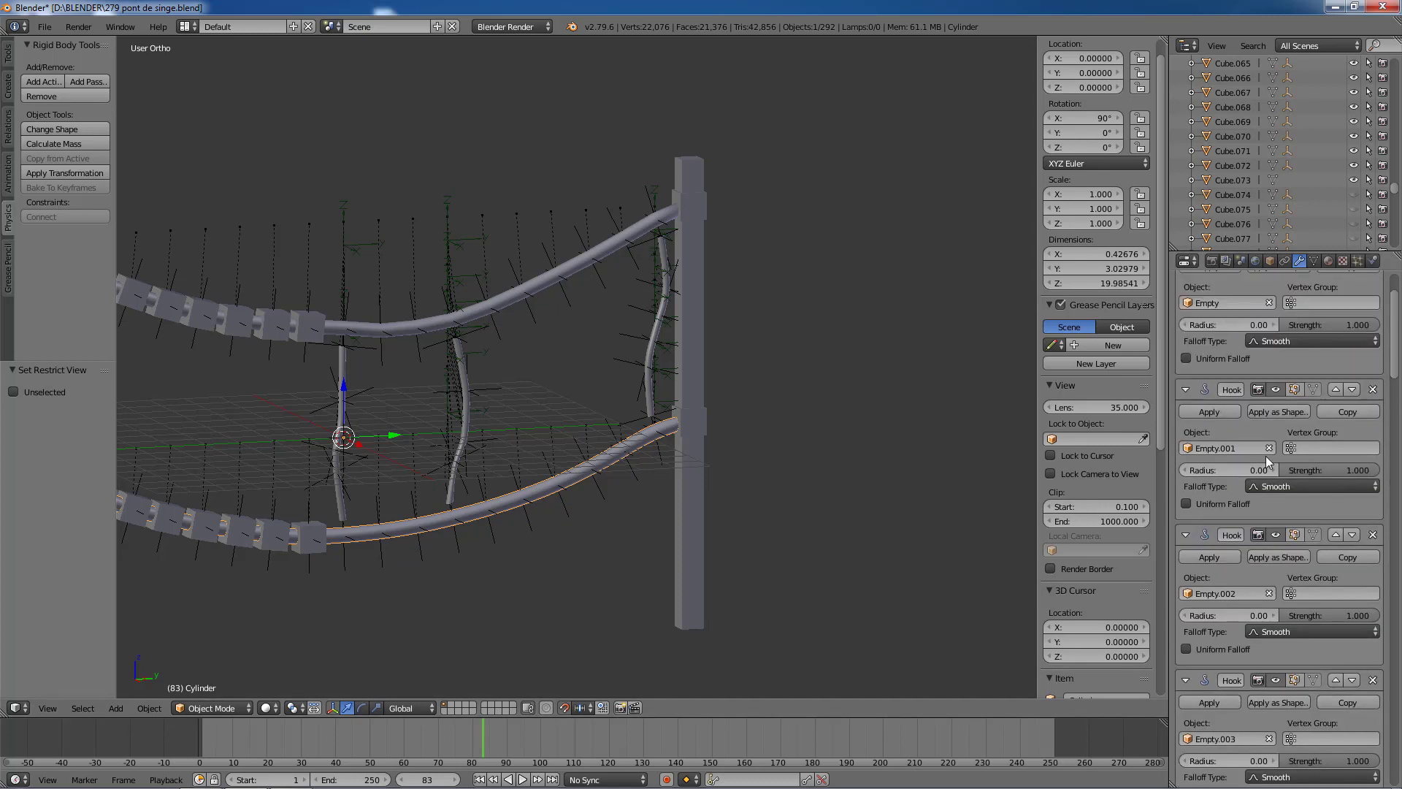
# Step: Collapse the lower rope's first ten Hook modifiers, from Empty to Empty.009
pyautogui.click(1185, 331)
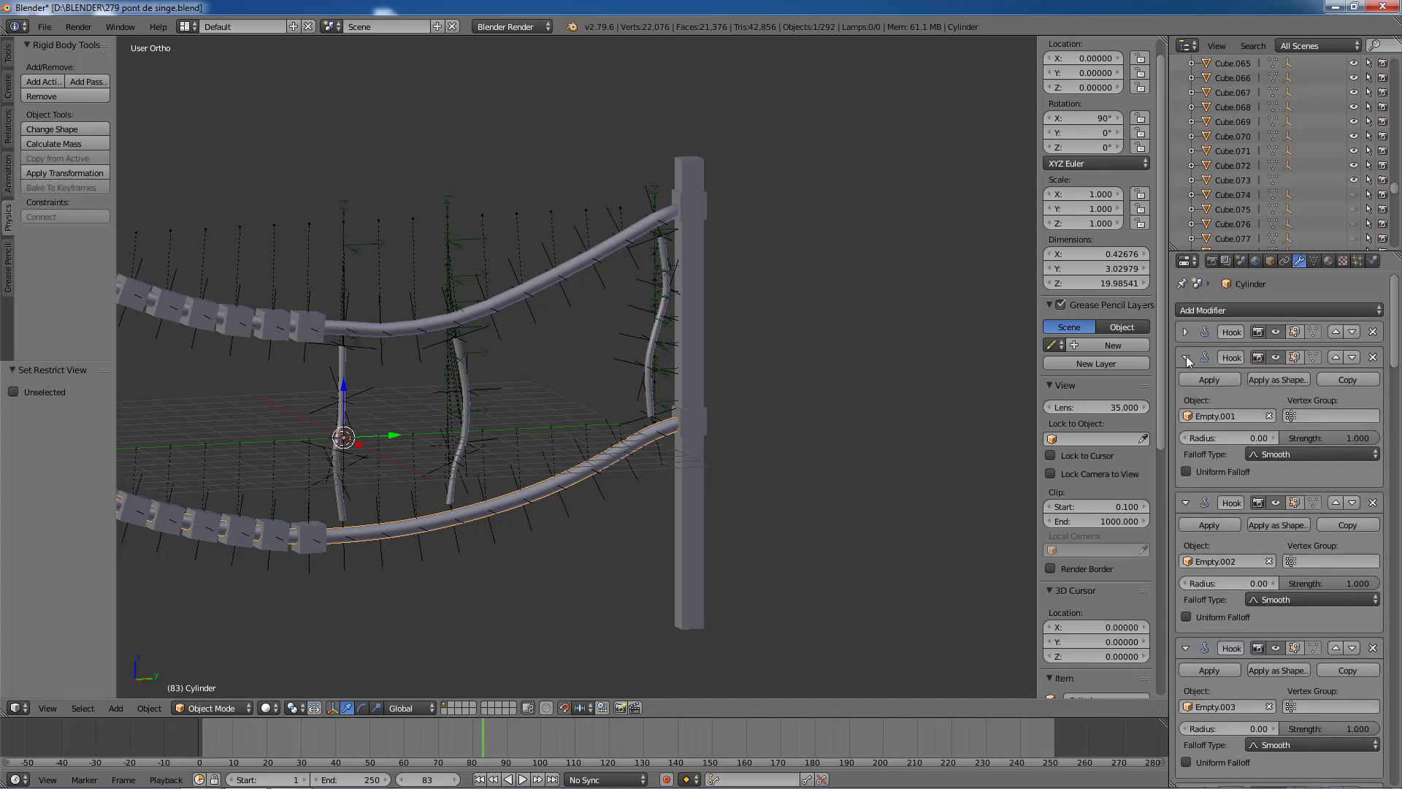
pyautogui.click(1185, 357)
pyautogui.click(1185, 382)
pyautogui.click(1185, 408)
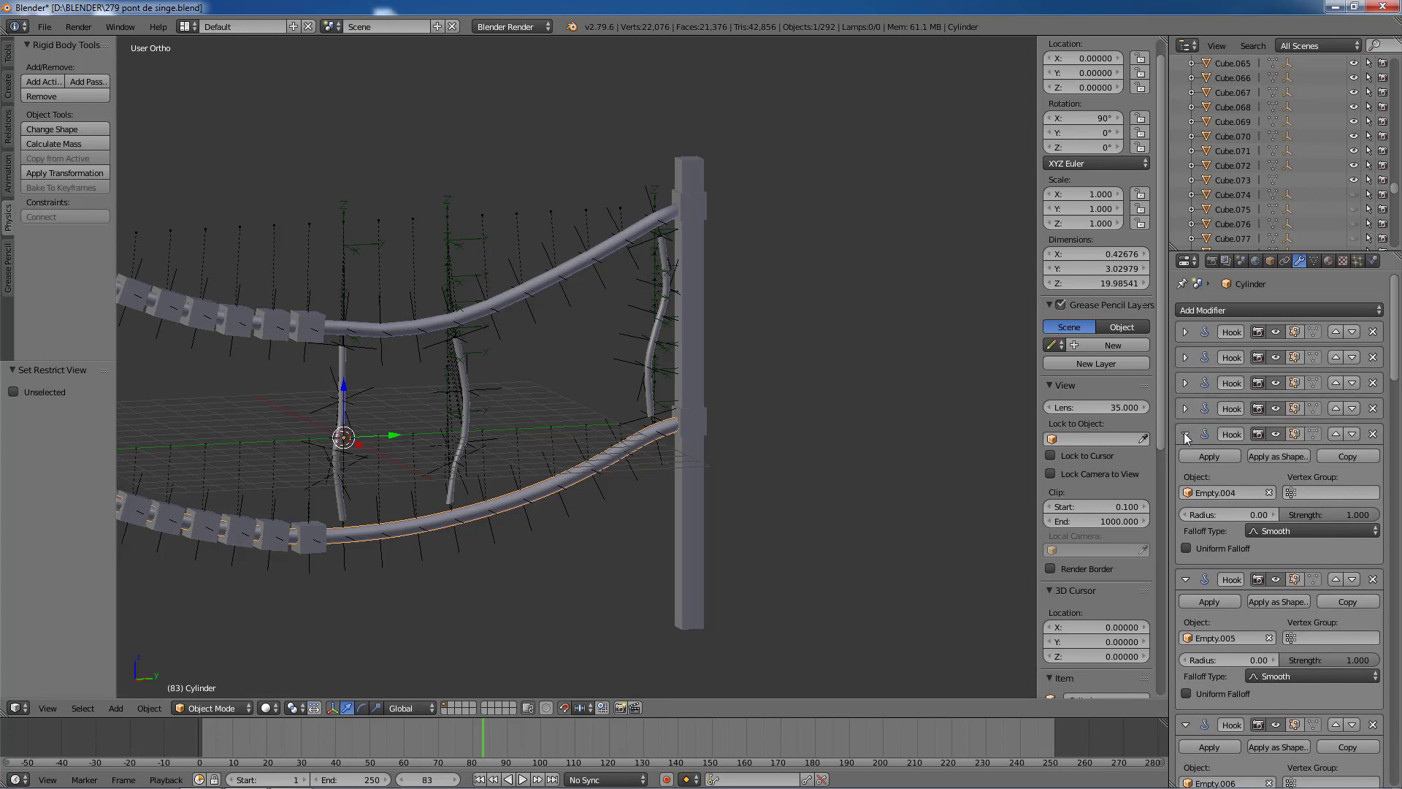
pyautogui.click(1185, 434)
pyautogui.click(1185, 460)
pyautogui.click(1185, 485)
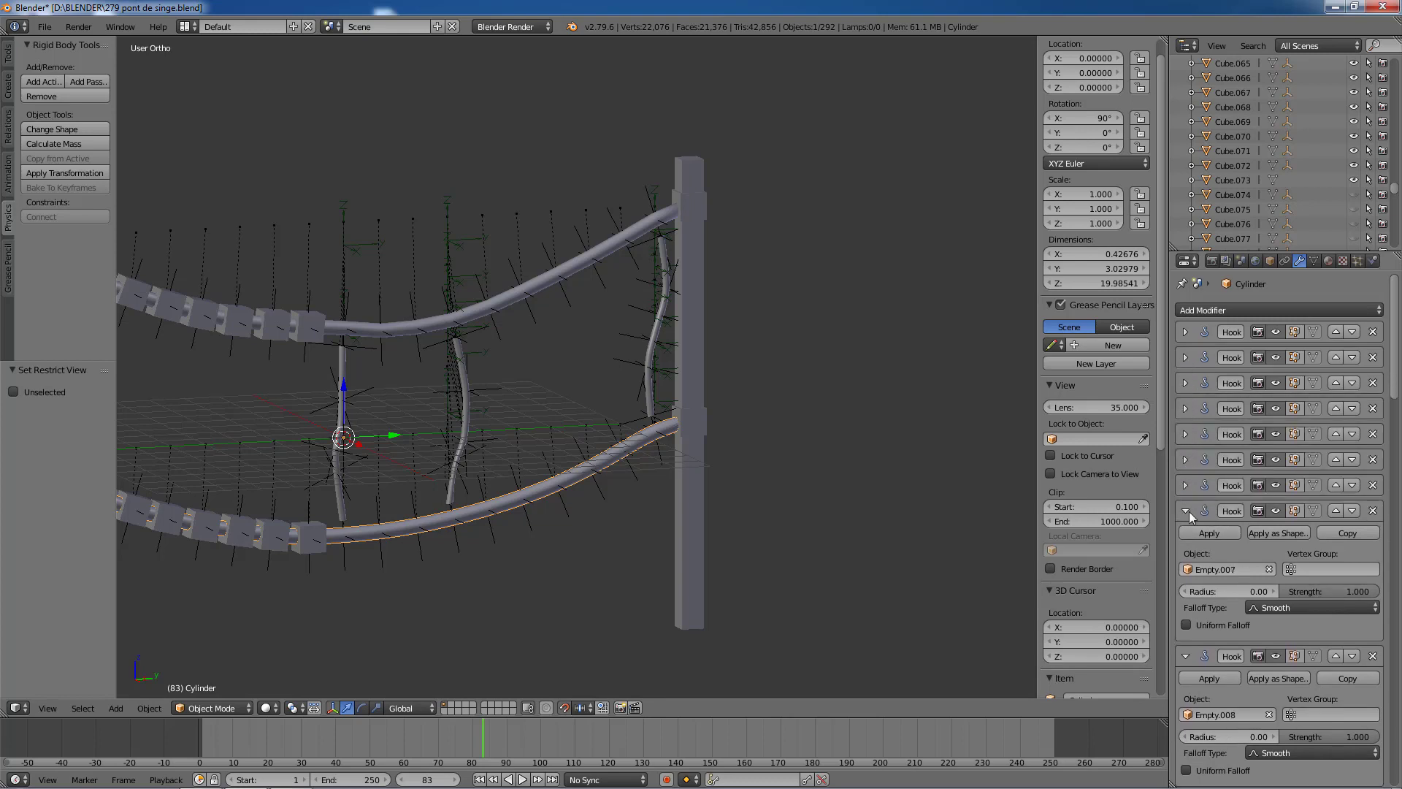
pyautogui.click(1185, 511)
pyautogui.click(1186, 540)
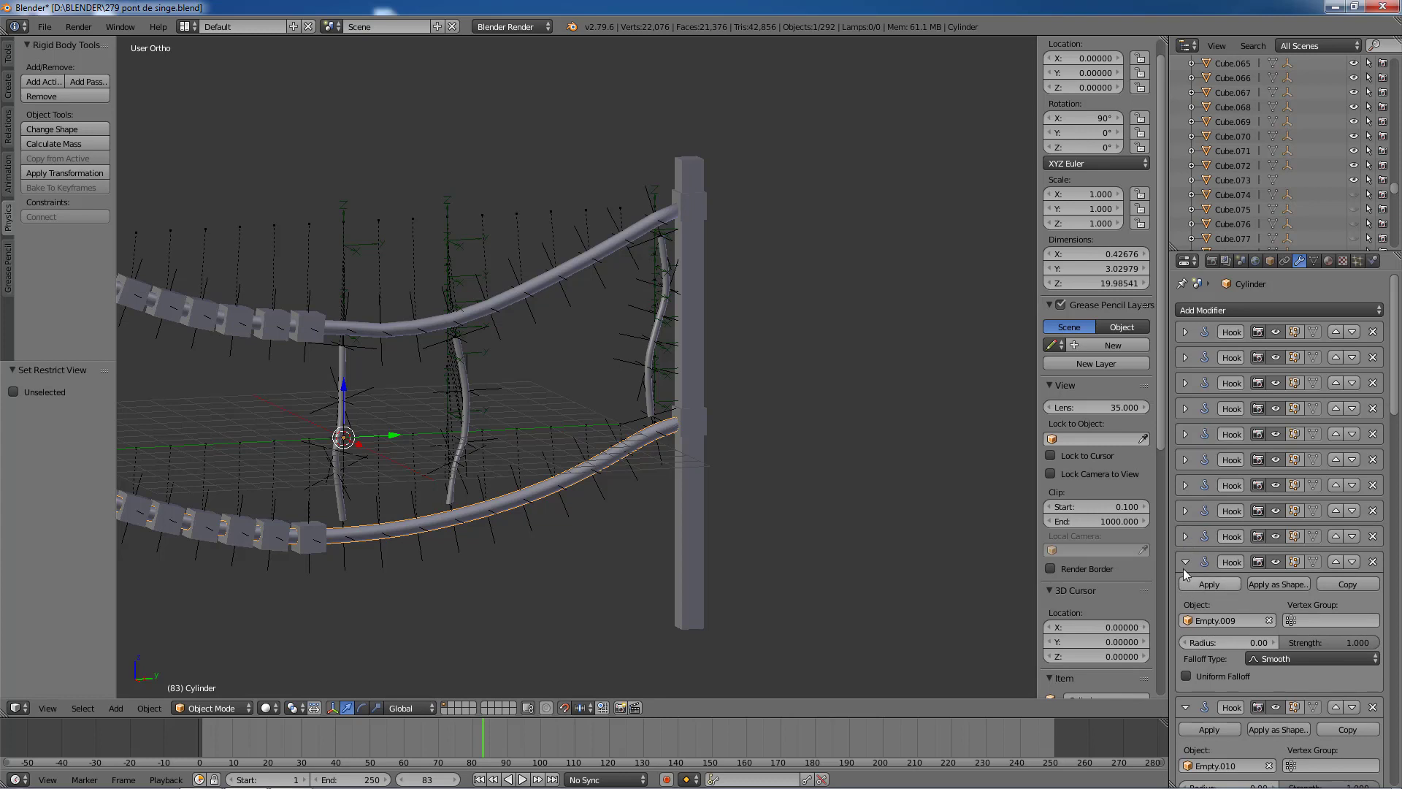
pyautogui.click(1185, 562)
# Step: Collapse the lower rope's remaining Hook modifiers, from Empty.010 to Empty.018, leaving the Subdivision Surface modifier expanded
pyautogui.scroll(-4, 1194, 536)
pyautogui.click(1185, 471)
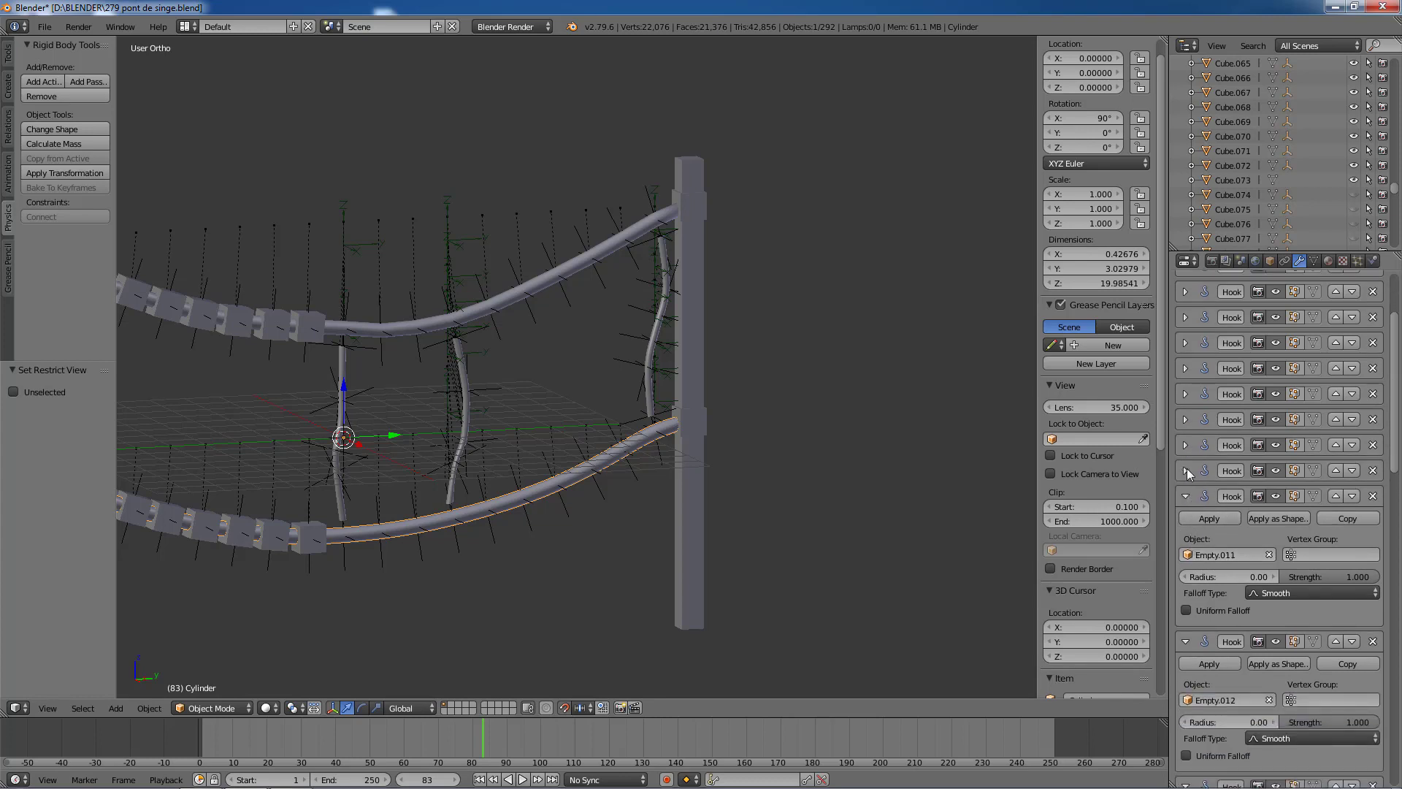
pyautogui.click(1185, 496)
pyautogui.click(1183, 520)
pyautogui.scroll(-5, 1182, 488)
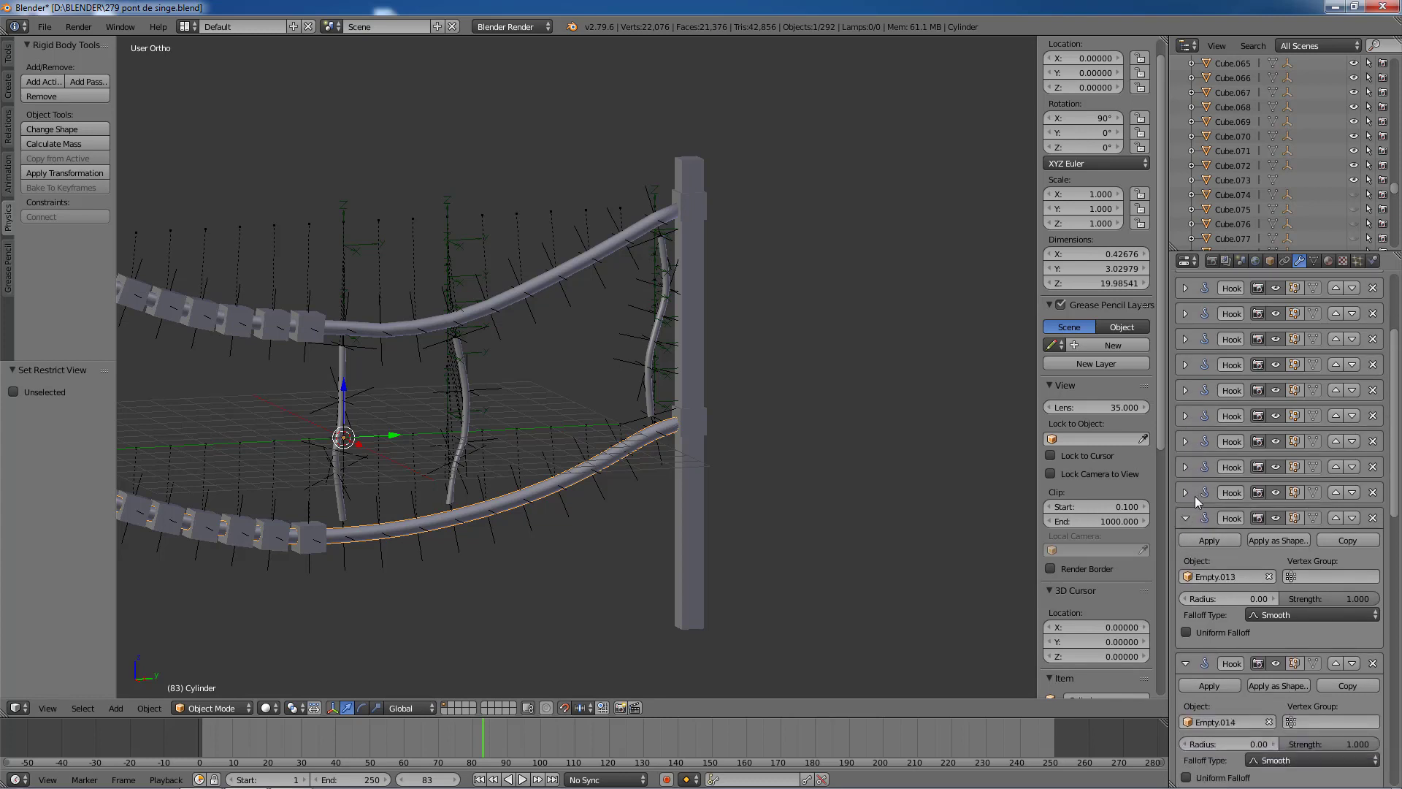
pyautogui.click(1186, 401)
pyautogui.click(1183, 427)
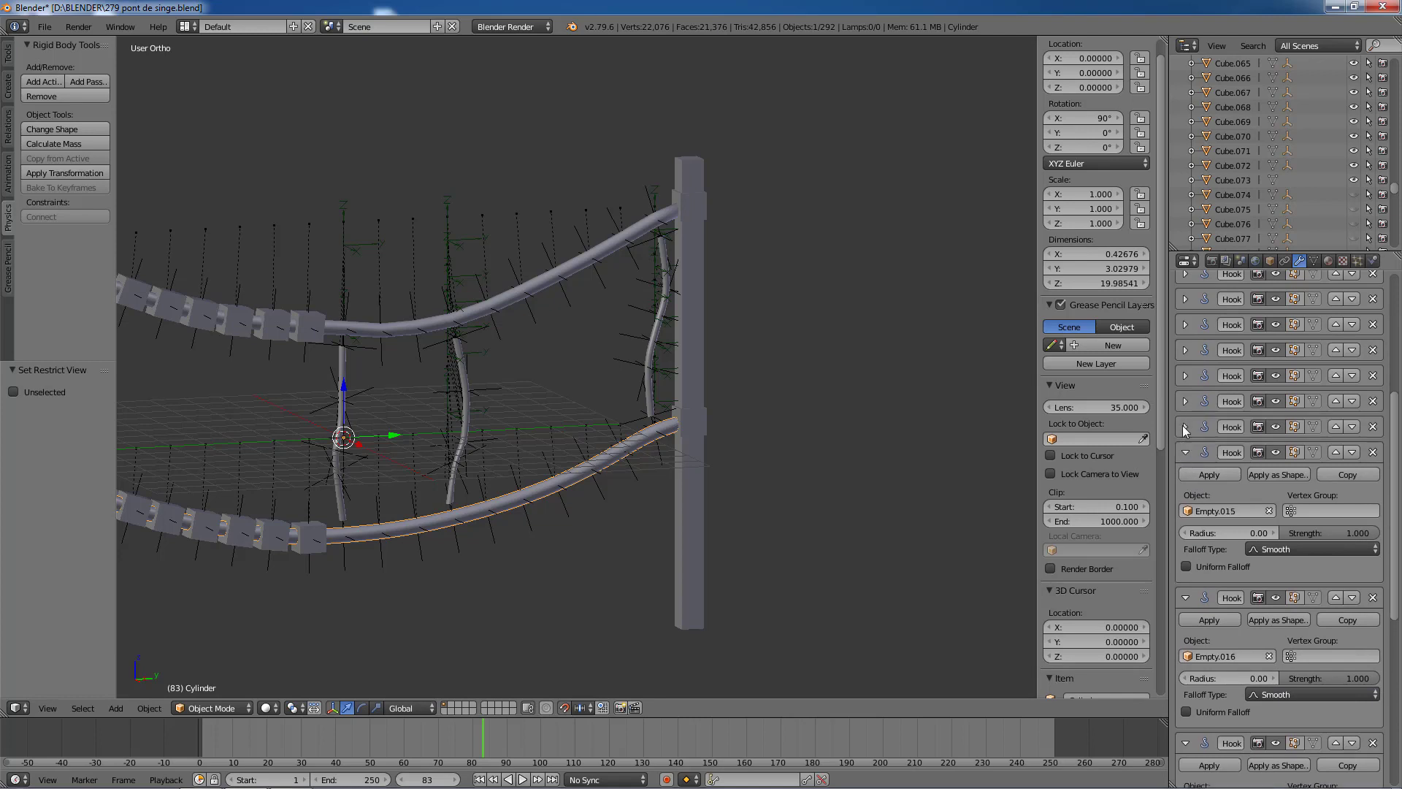
pyautogui.click(1185, 453)
pyautogui.click(1185, 477)
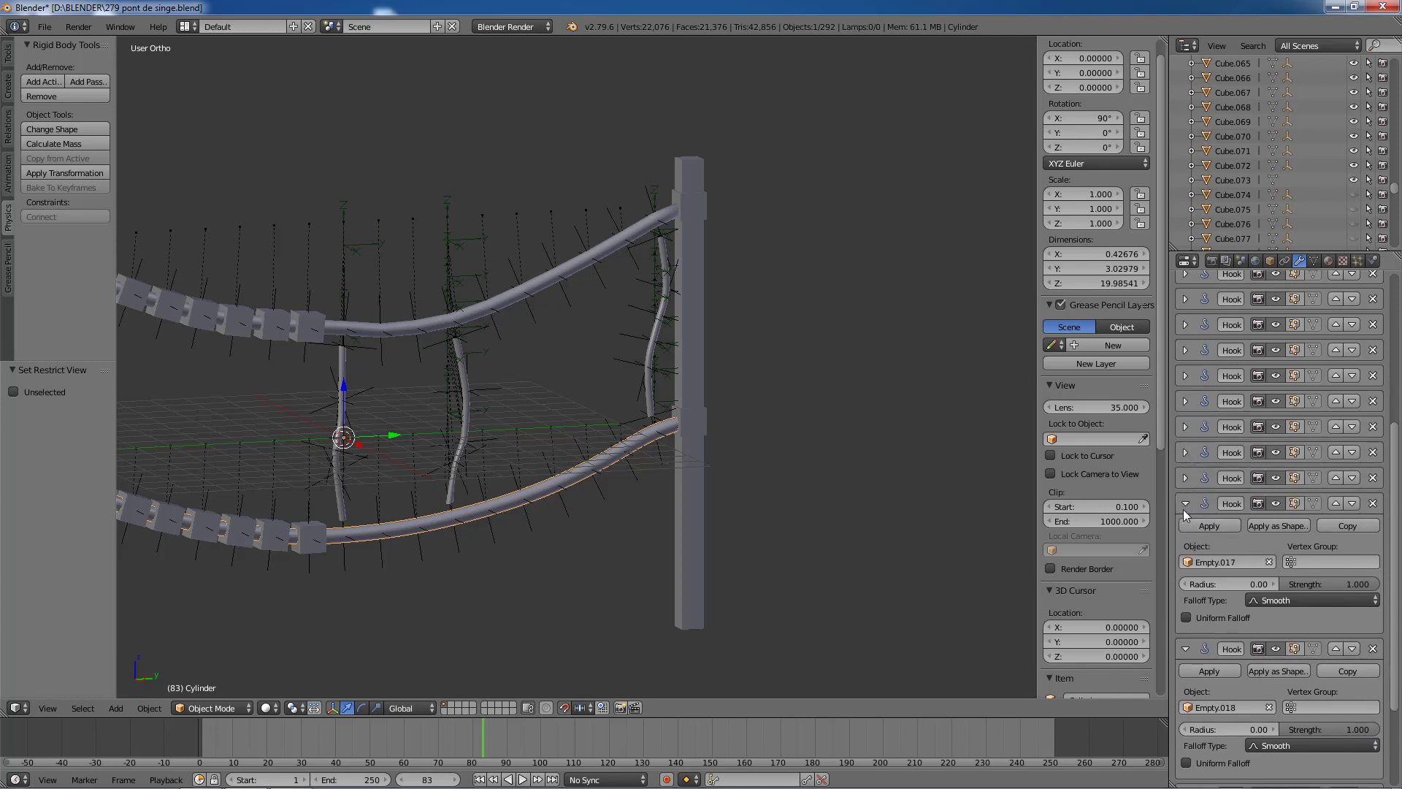
pyautogui.click(1184, 503)
pyautogui.click(1184, 531)
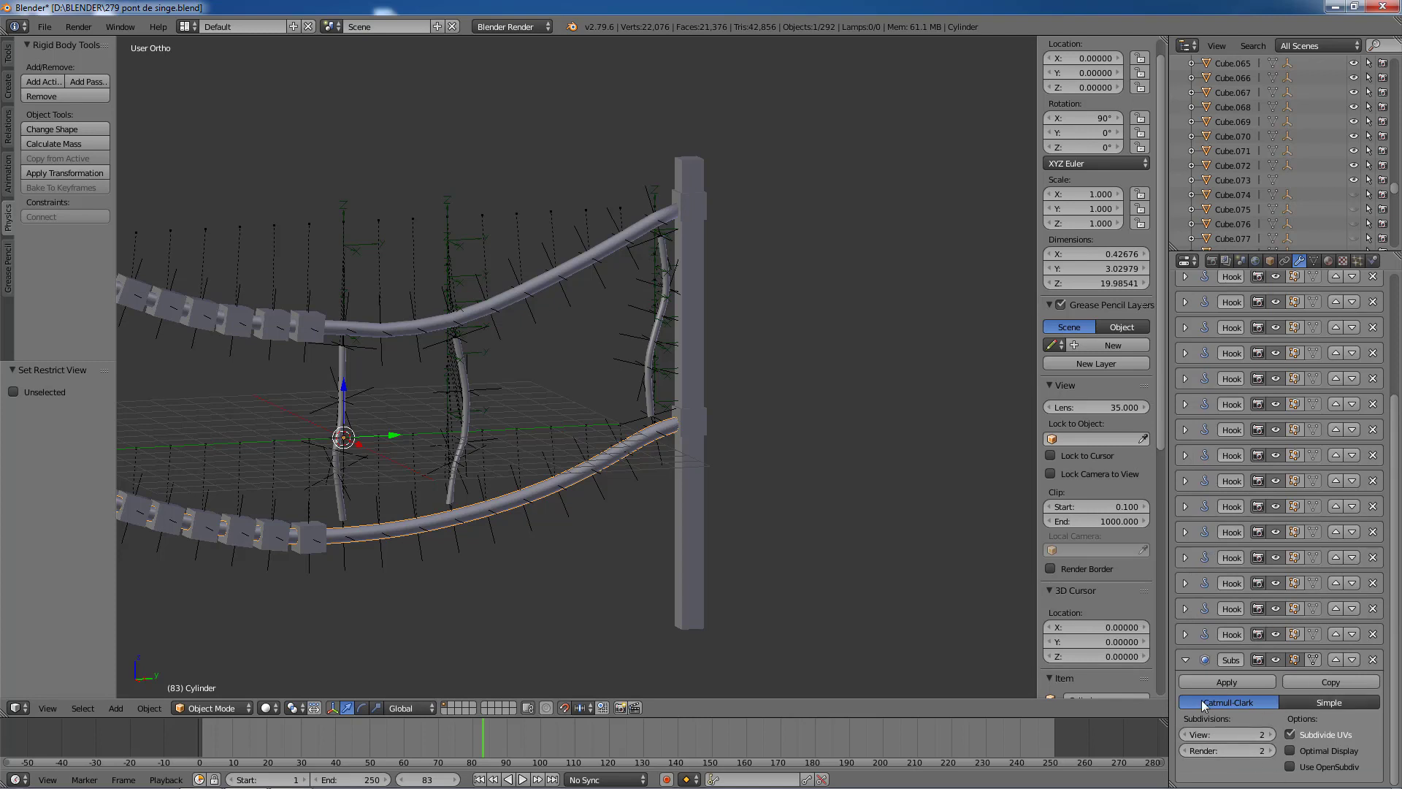
# Step: Toggle the viewport display of the lower rope's Subdivision Surface modifier to compare the result, and leave it disabled
pyautogui.click(1276, 660)
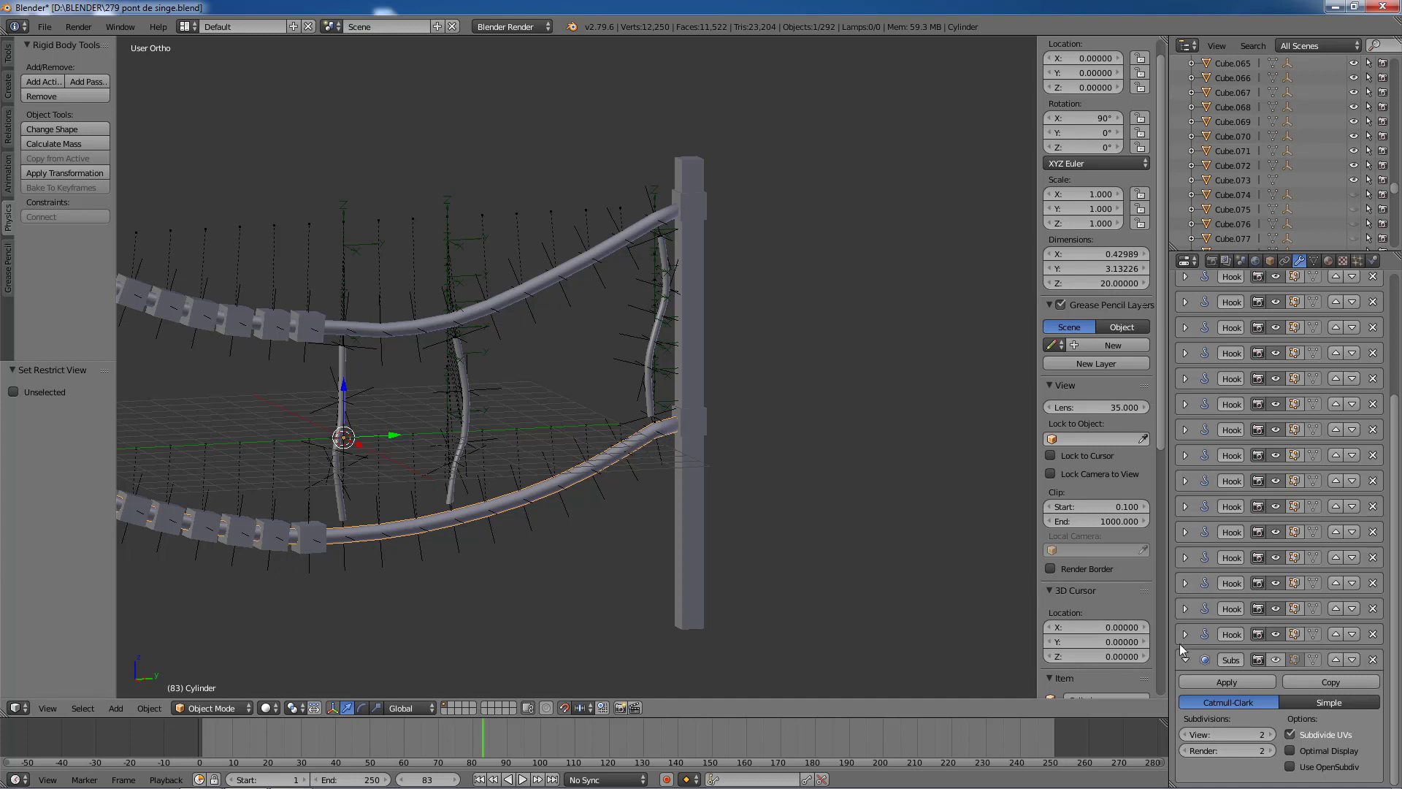
pyautogui.click(1279, 659)
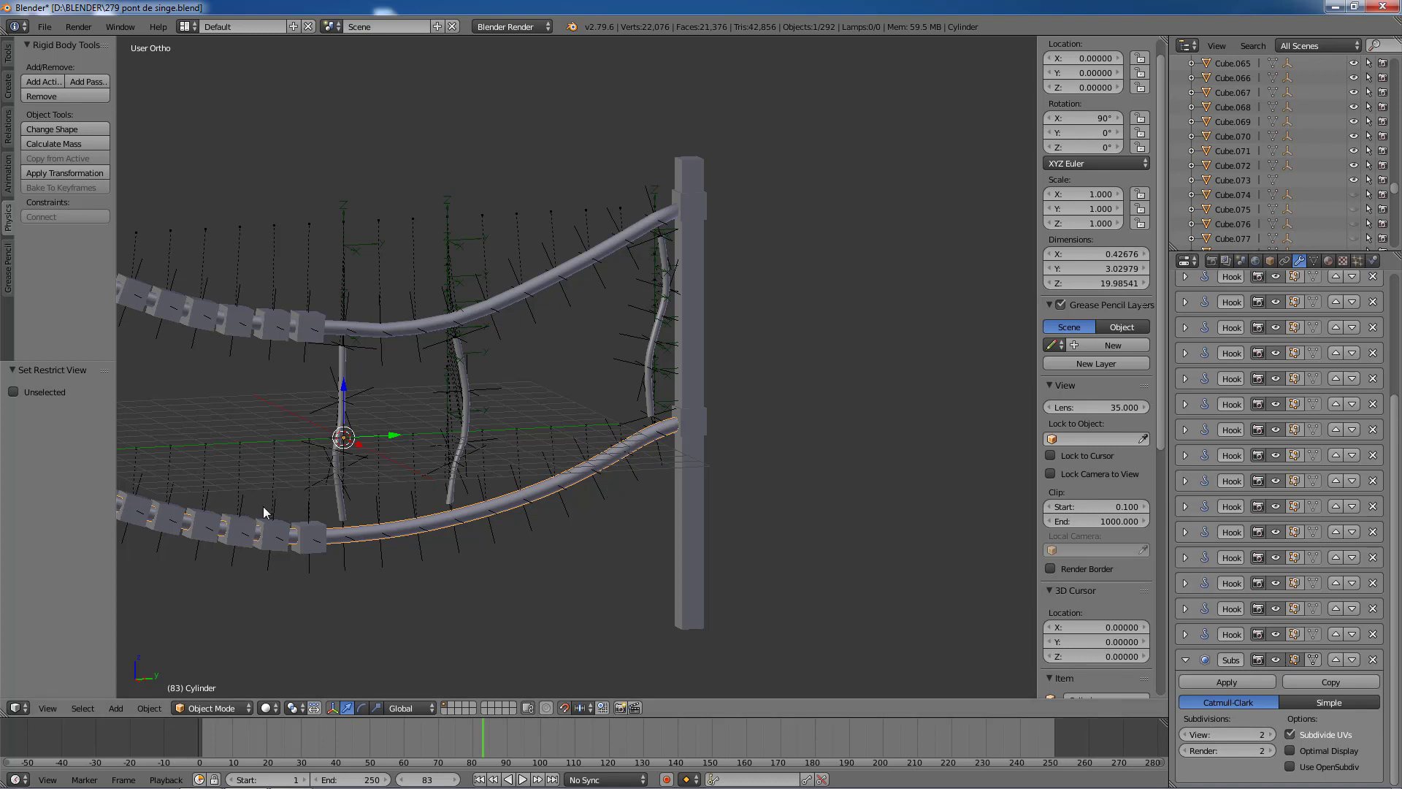
pyautogui.scroll(-2, 601, 533)
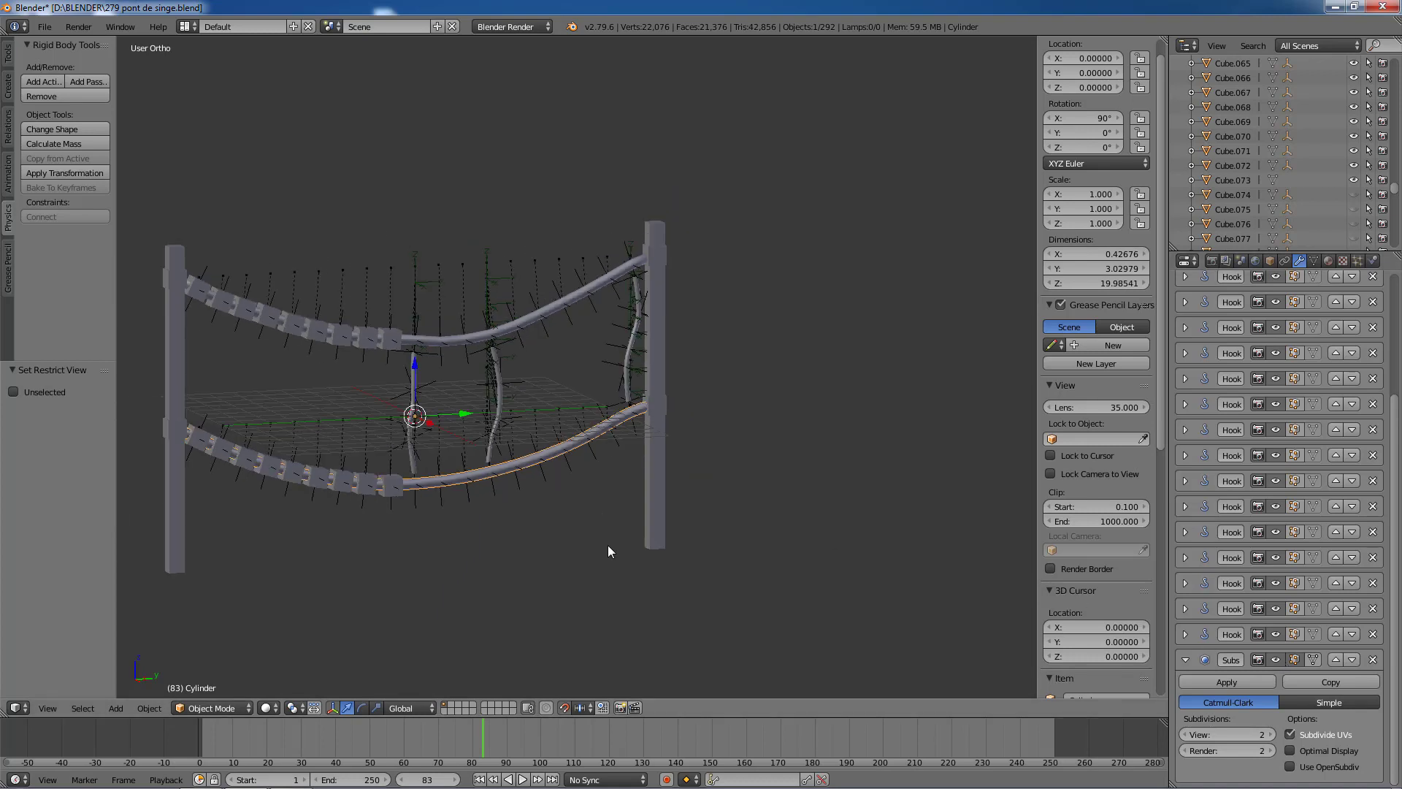
pyautogui.moveTo(608, 545); pyautogui.dragTo(564, 558, button='middle')
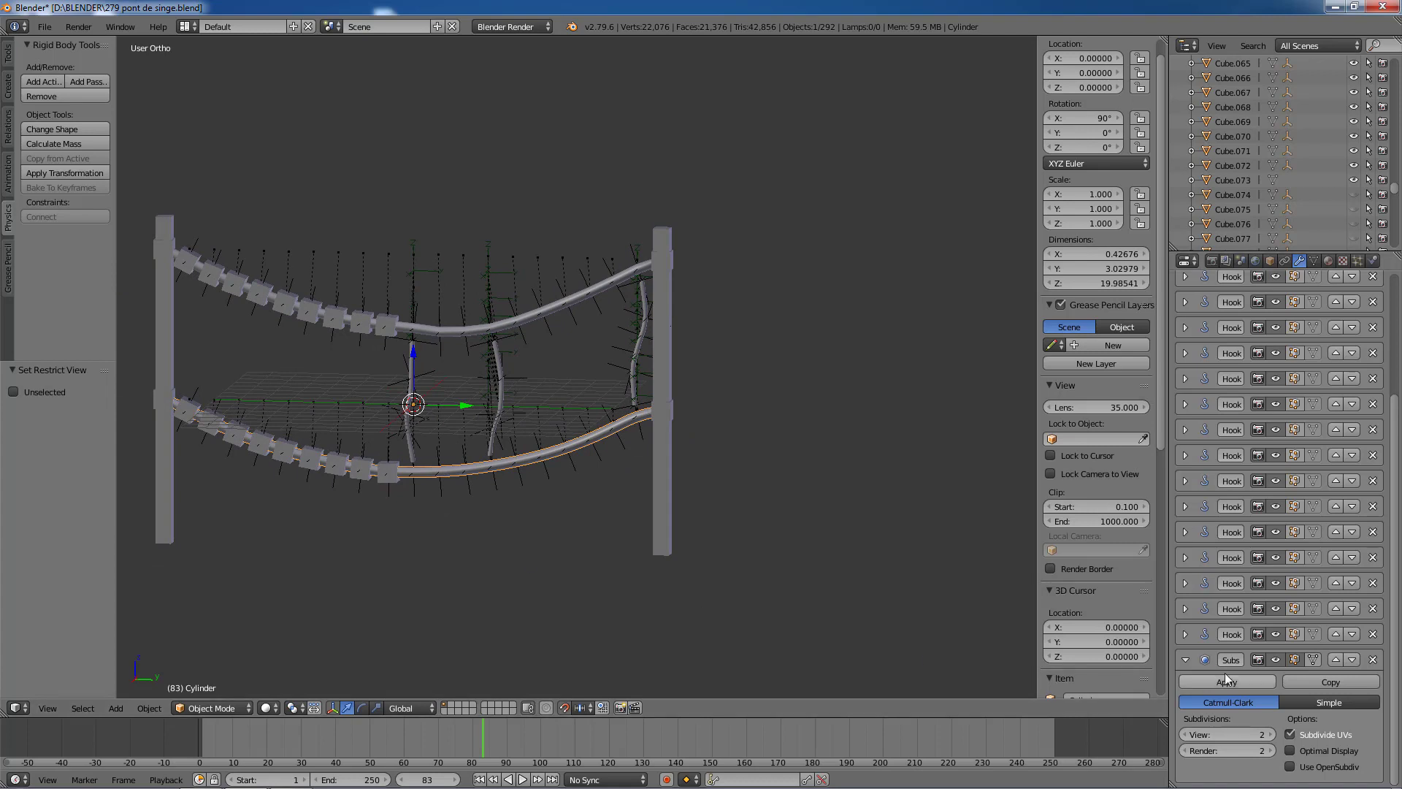
pyautogui.click(1276, 659)
# Step: Select the nine lower-rope cubes from Cube.011 to Cube.019, together with Empty.010, and hide them
pyautogui.rightClick(385, 471)
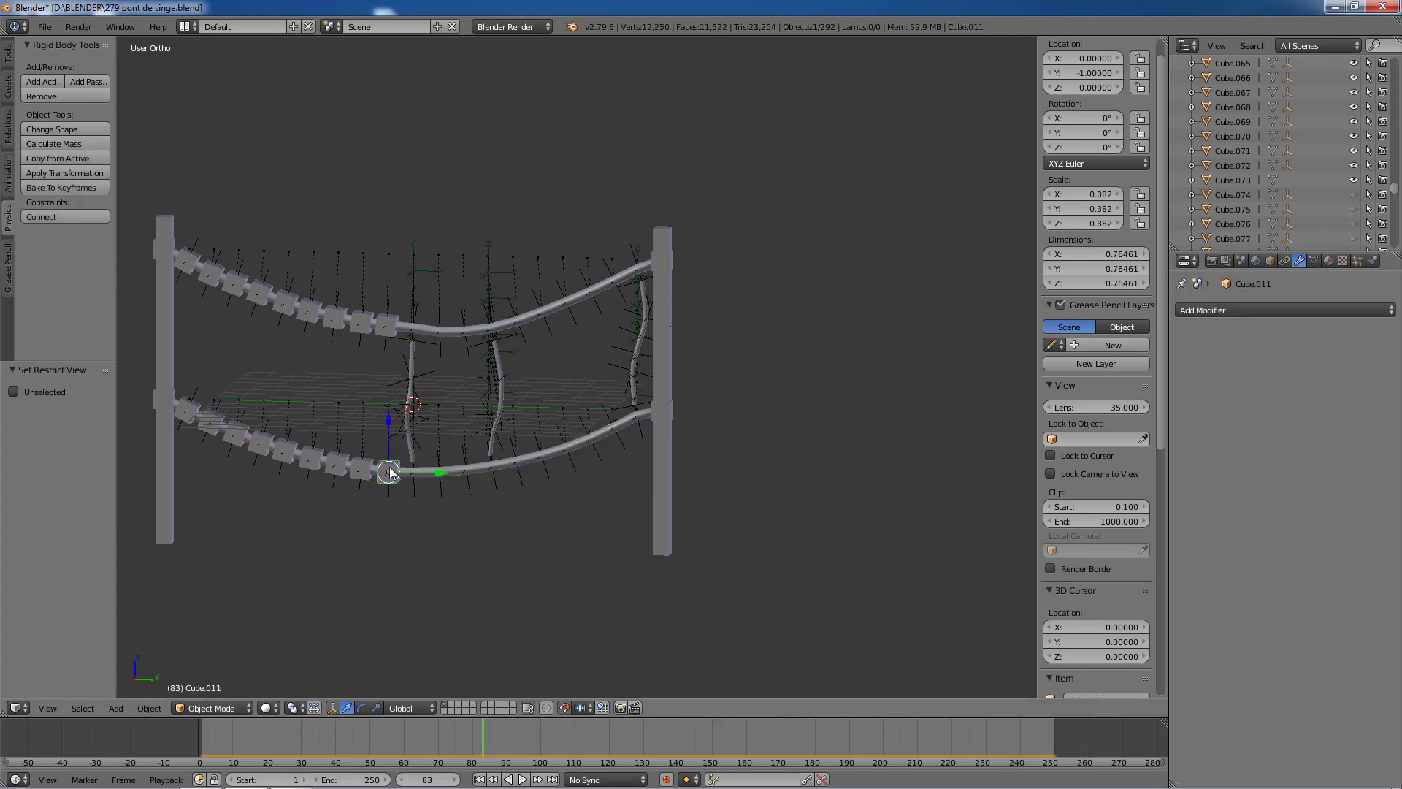
pyautogui.keyDown('shift'); pyautogui.rightClick(358, 462); pyautogui.keyUp('shift')
pyautogui.keyDown('shift'); pyautogui.rightClick(335, 463); pyautogui.keyUp('shift')
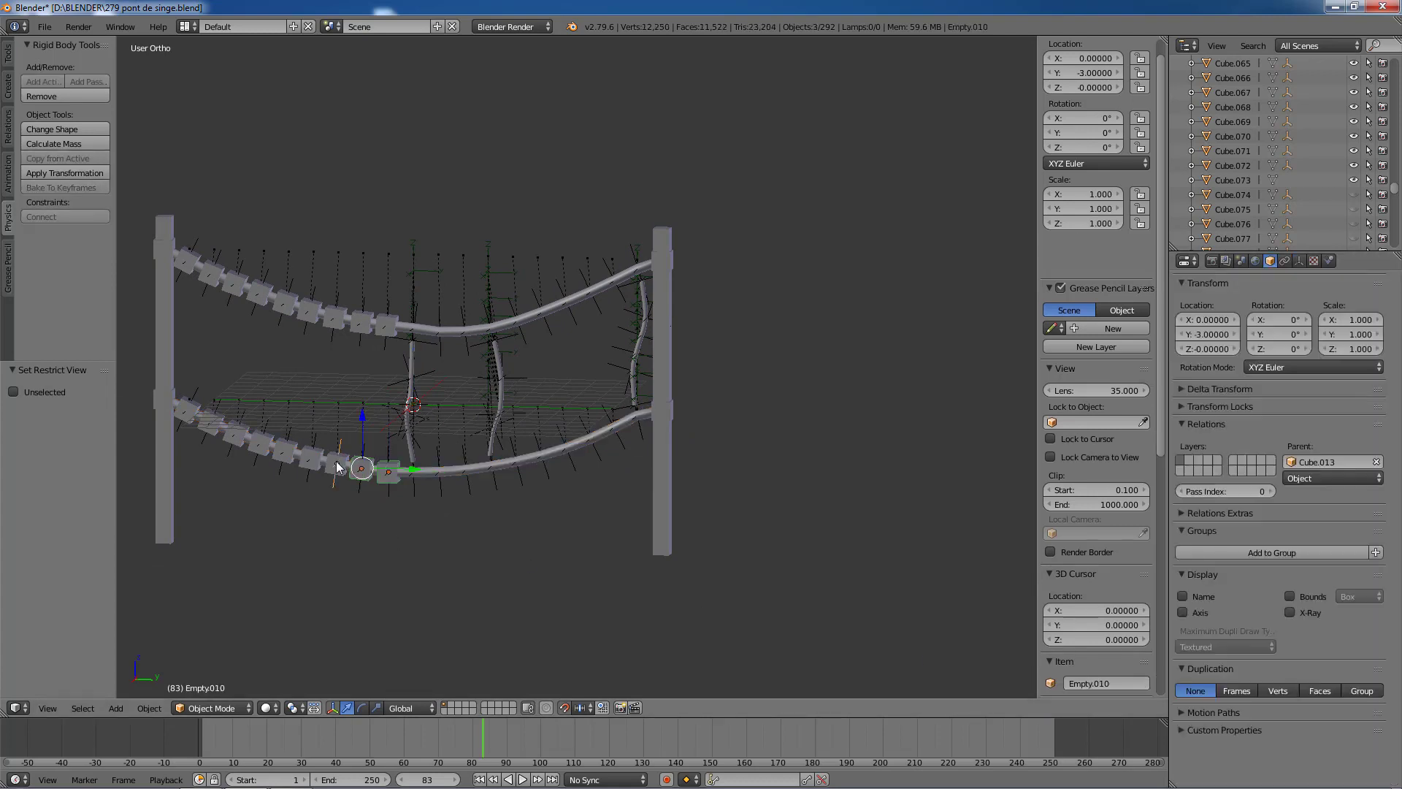
pyautogui.keyDown('shift'); pyautogui.rightClick(332, 463); pyautogui.keyUp('shift')
pyautogui.keyDown('shift'); pyautogui.rightClick(312, 459); pyautogui.keyUp('shift')
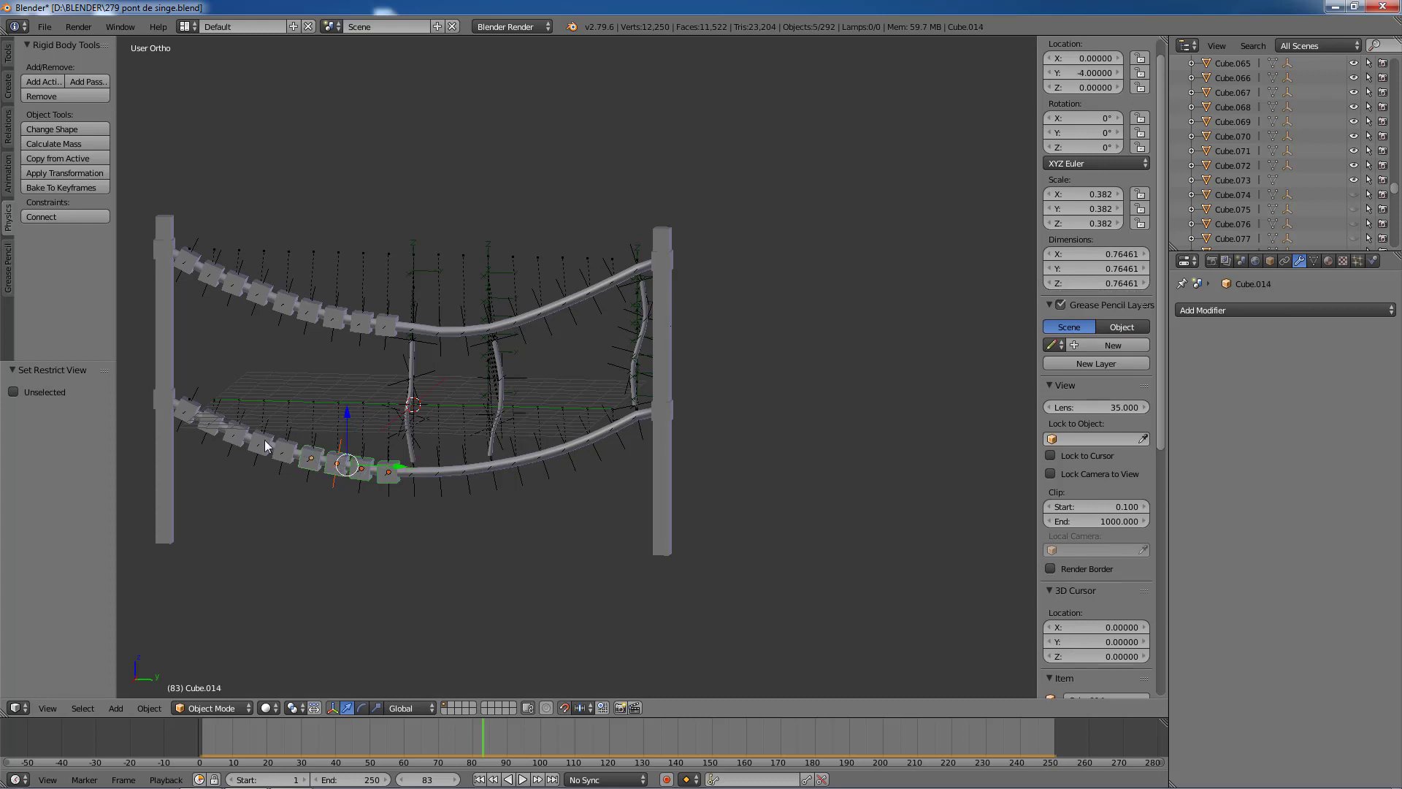
pyautogui.keyDown('shift'); pyautogui.rightClick(281, 444); pyautogui.keyUp('shift')
pyautogui.keyDown('shift'); pyautogui.rightClick(260, 440); pyautogui.keyUp('shift')
pyautogui.keyDown('shift'); pyautogui.rightClick(237, 427); pyautogui.keyUp('shift')
pyautogui.keyDown('shift'); pyautogui.rightClick(213, 415); pyautogui.keyUp('shift')
pyautogui.keyDown('shift'); pyautogui.rightClick(186, 406); pyautogui.keyUp('shift')
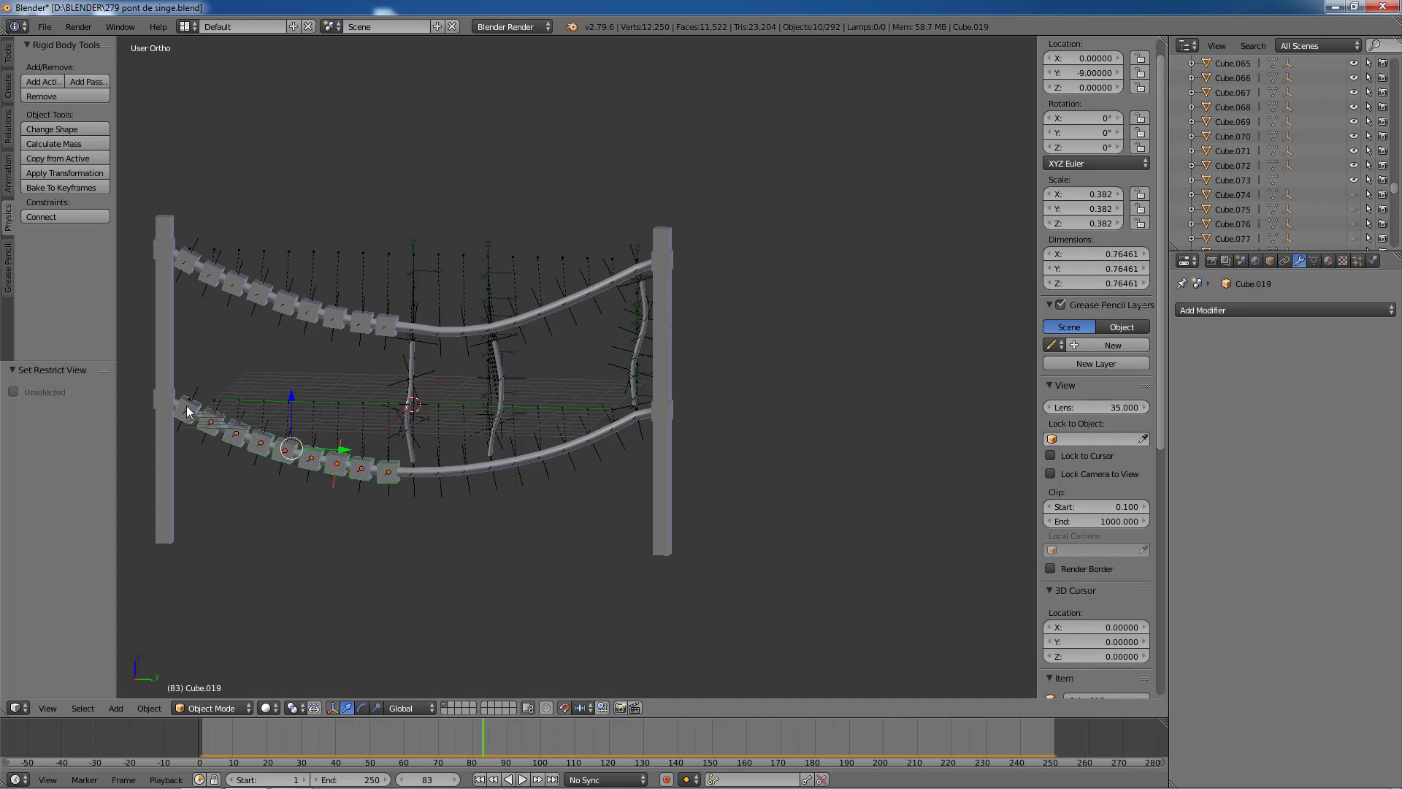
pyautogui.press('h')
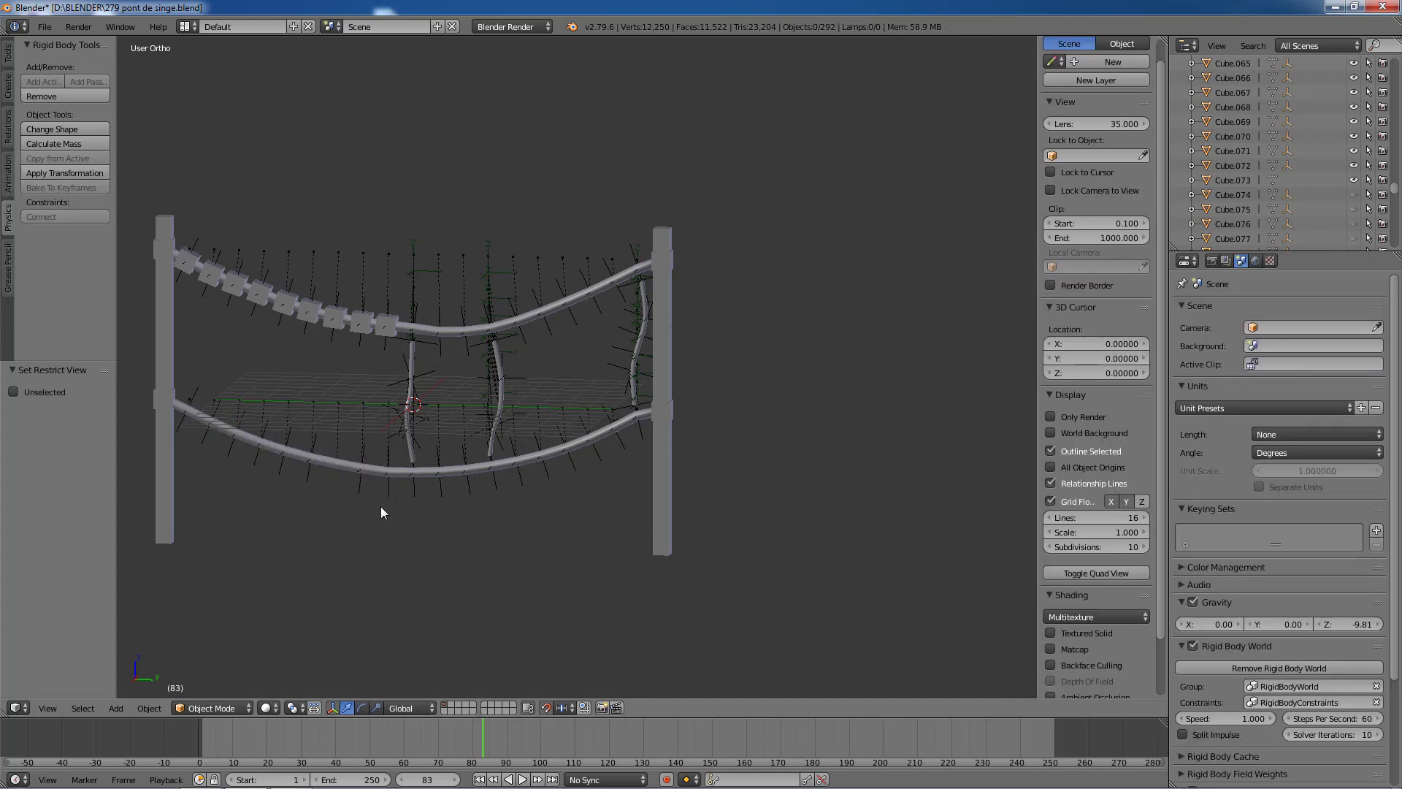
# Step: Replay the simulation from the start, examine how the ropes bend near the vertical ropes, and stop the playback
pyautogui.scroll(-1, 385, 509)
pyautogui.scroll(2, 416, 521)
pyautogui.scroll(-1, 445, 532)
pyautogui.hotkey('shift', 'Left')
pyautogui.moveTo(456, 551); pyautogui.dragTo(505, 606, button='middle')
pyautogui.hotkey('alt', 'a')
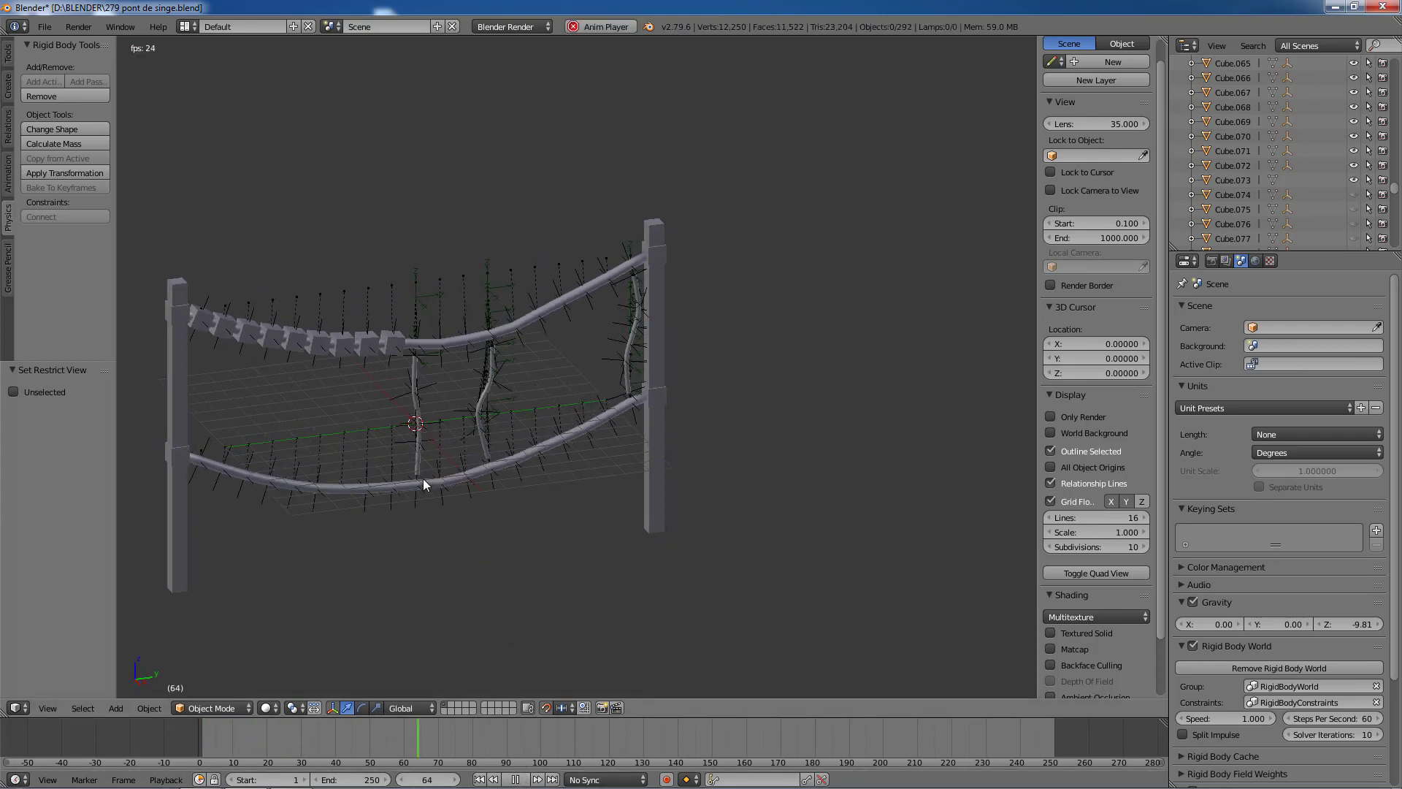
pyautogui.scroll(4, 459, 545)
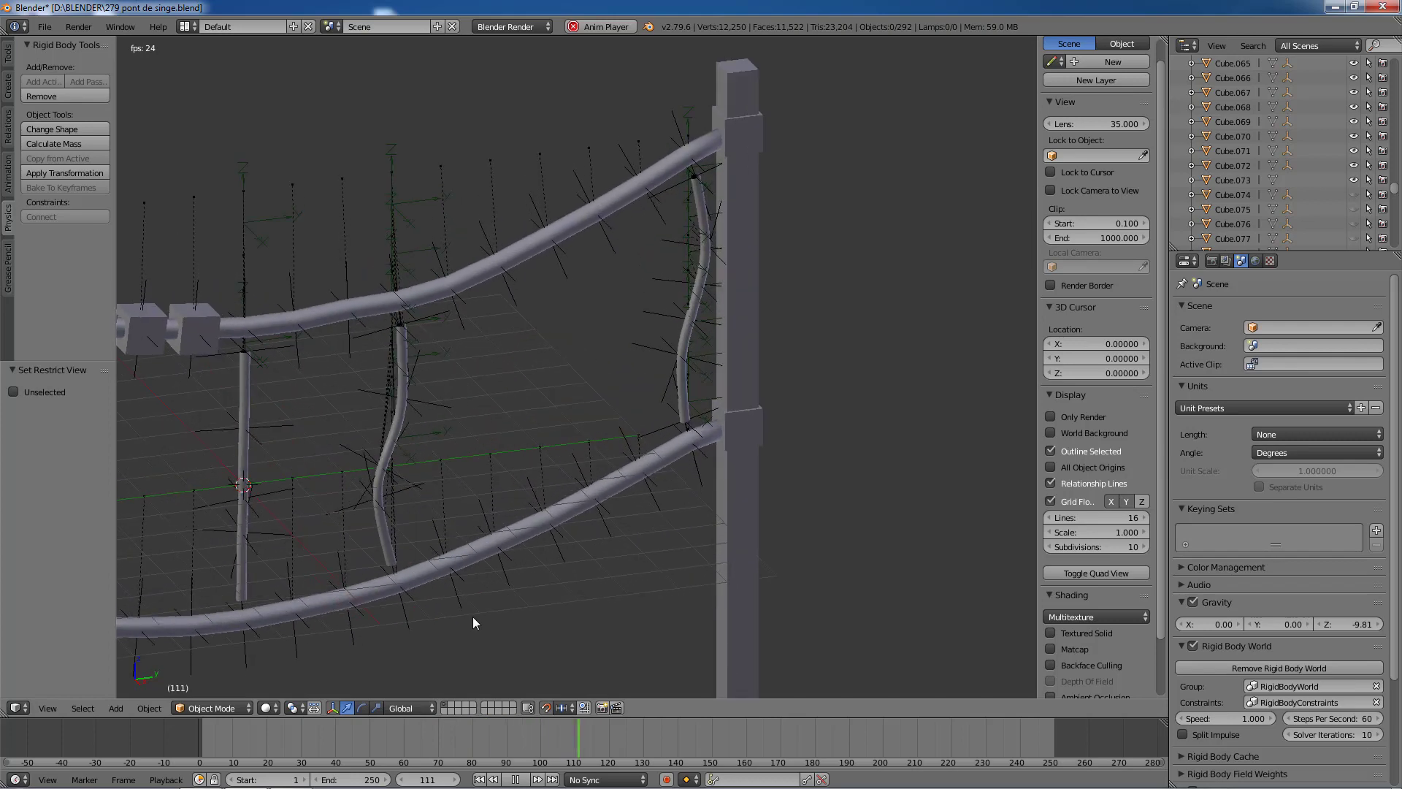
pyautogui.keyDown('shift'); pyautogui.moveTo(472, 615); pyautogui.dragTo(407, 438, button='middle'); pyautogui.keyUp('shift')
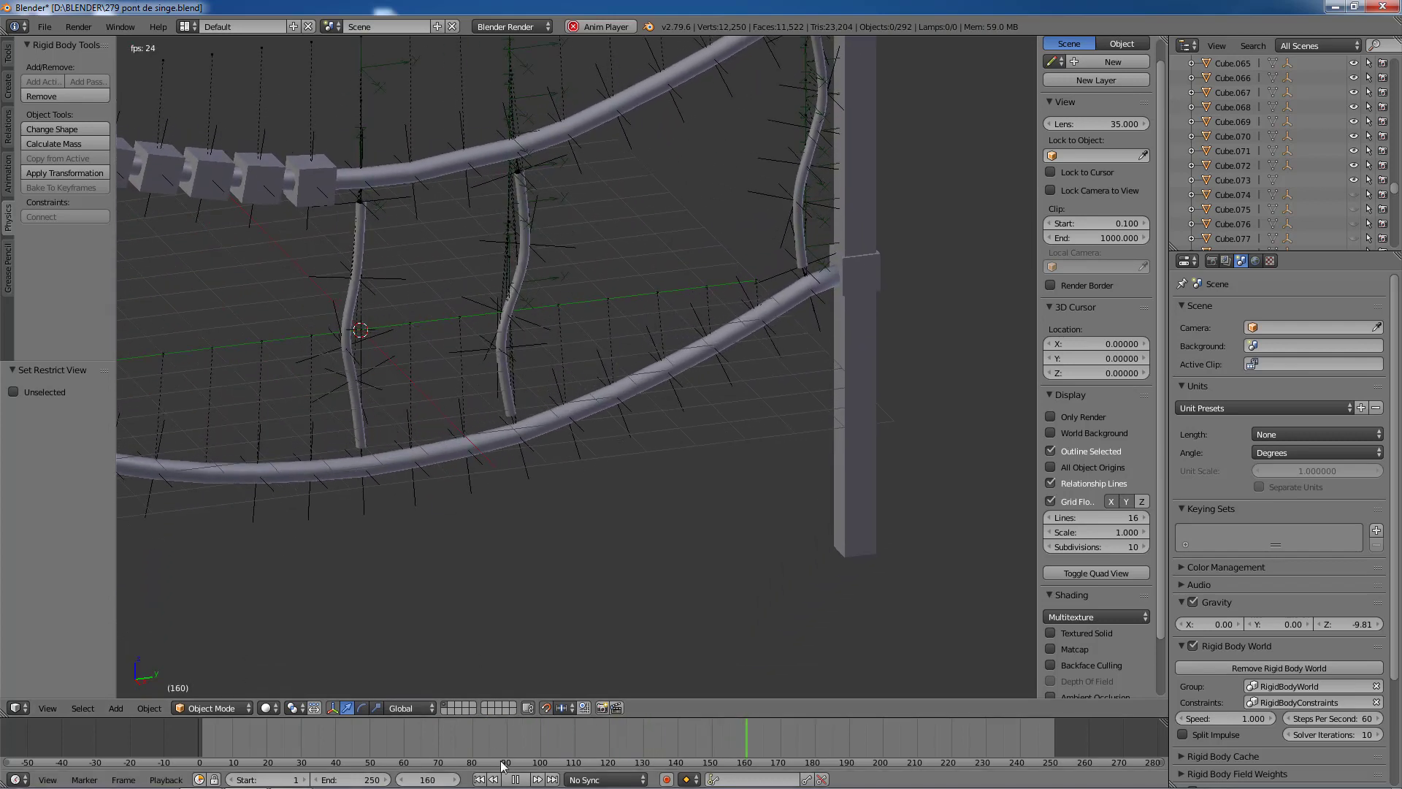
pyautogui.hotkey('shift', 'Left')
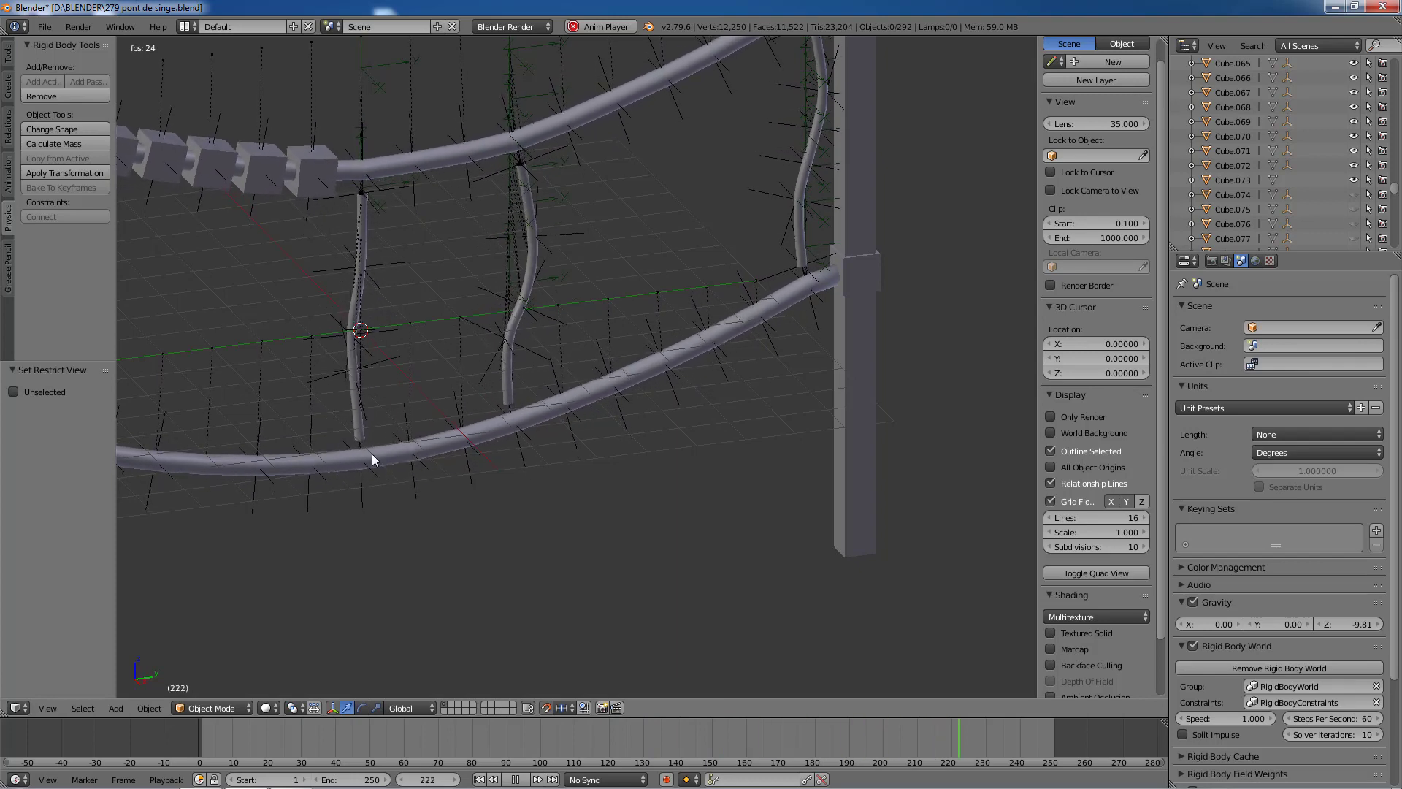
pyautogui.click(516, 780)
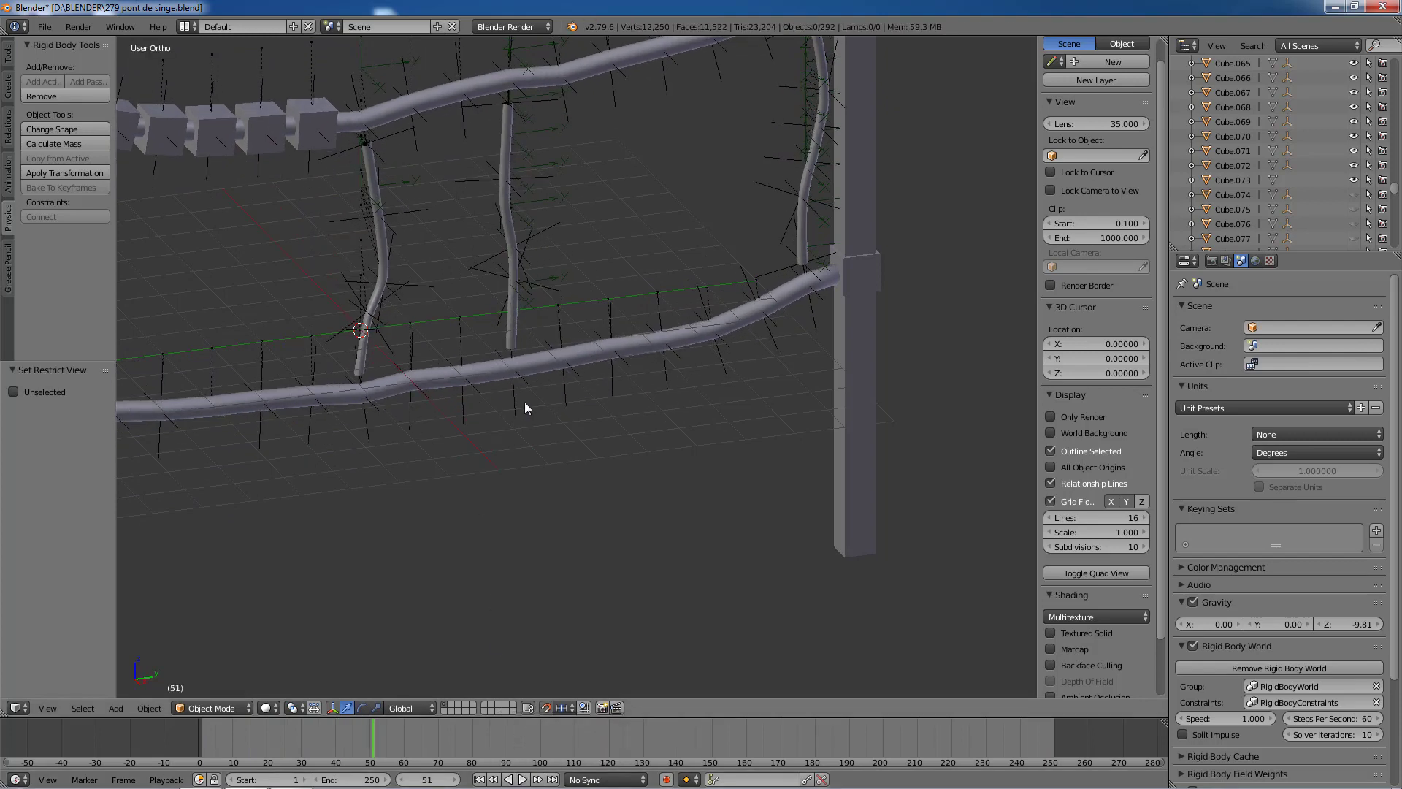
# Step: Select the lower horizontal rope and re-enable the viewport display of its Subdivision Surface modifier
pyautogui.rightClick(668, 349)
pyautogui.rightClick(686, 340)
pyautogui.scroll(-5, 1219, 540)
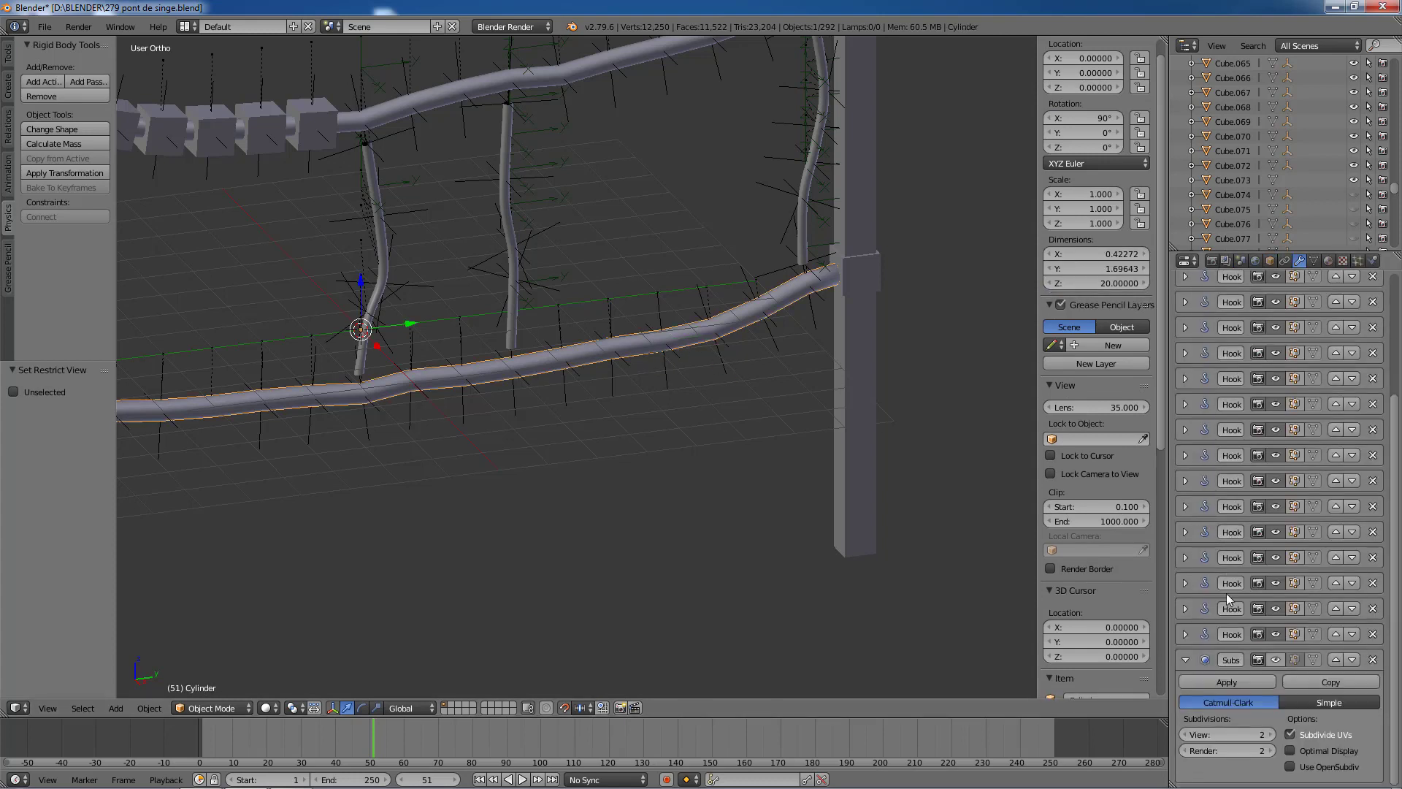
pyautogui.click(1275, 660)
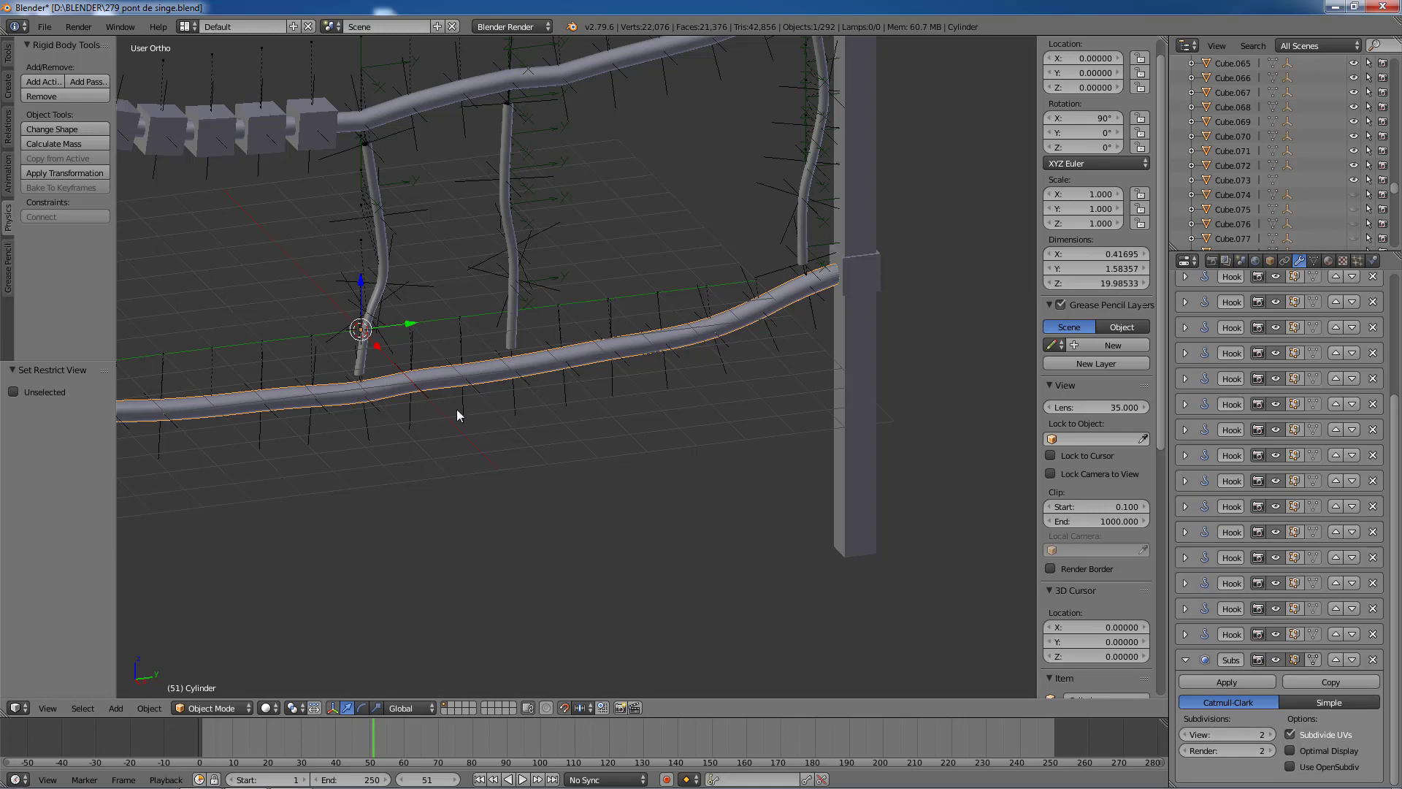
# Step: Play the simulation with the smoothed lower rope, stop around frame 156, and check the whole bridge
pyautogui.click(523, 779)
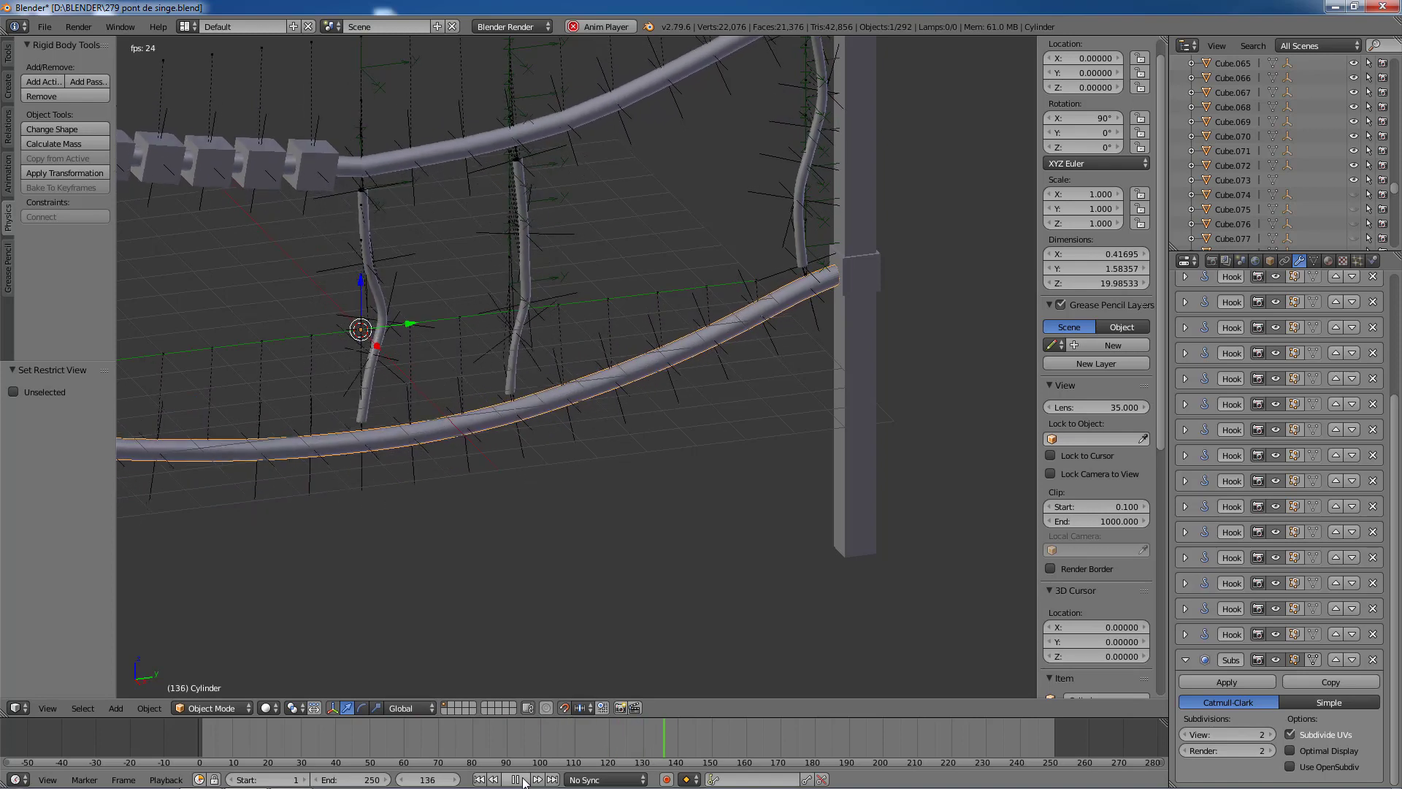
pyautogui.click(522, 779)
pyautogui.scroll(-3, 725, 457)
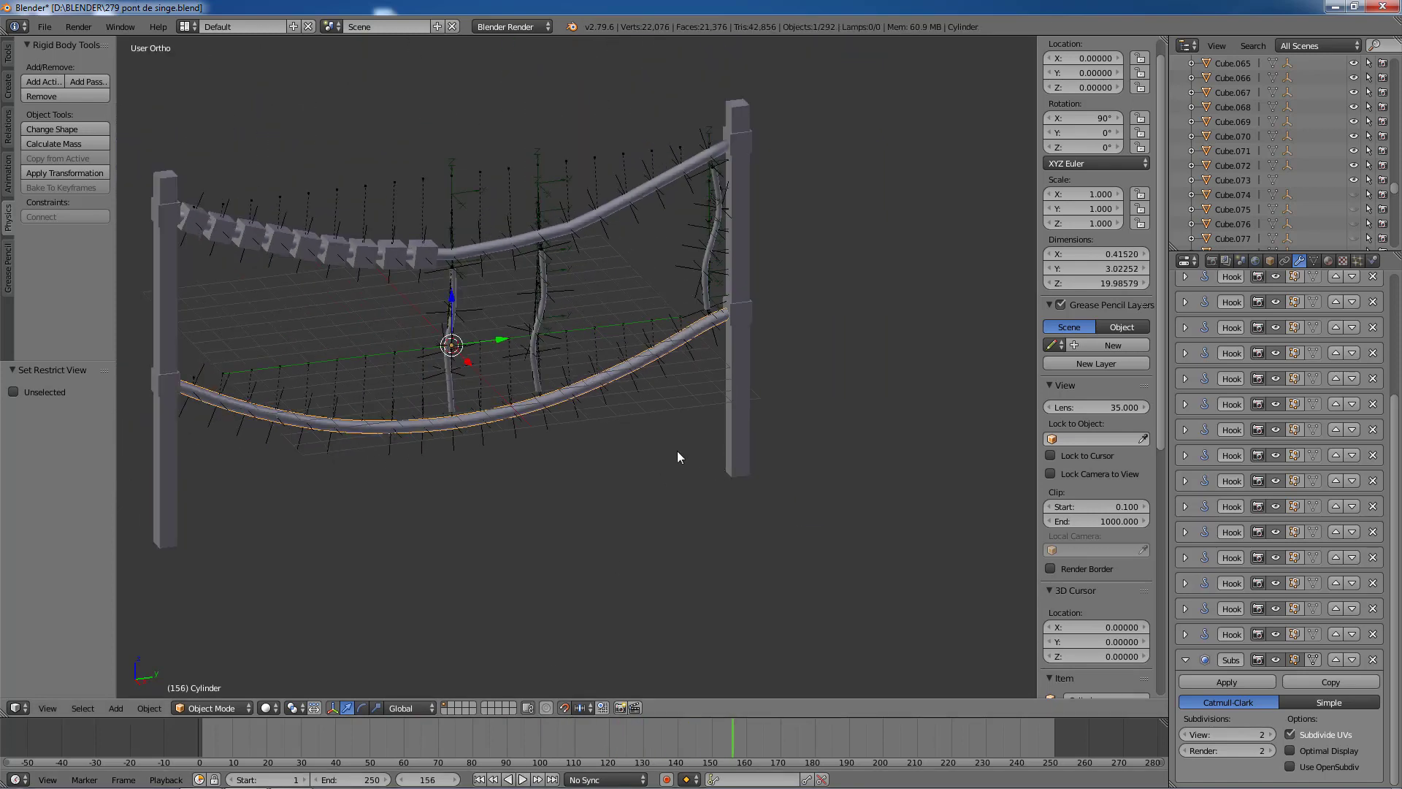
# Step: Return to the first frame and lower Empty-bas.002, at the base of the vertical rope nearest the post, by 0.4 along Z
pyautogui.moveTo(677, 457); pyautogui.dragTo(630, 425, button='middle')
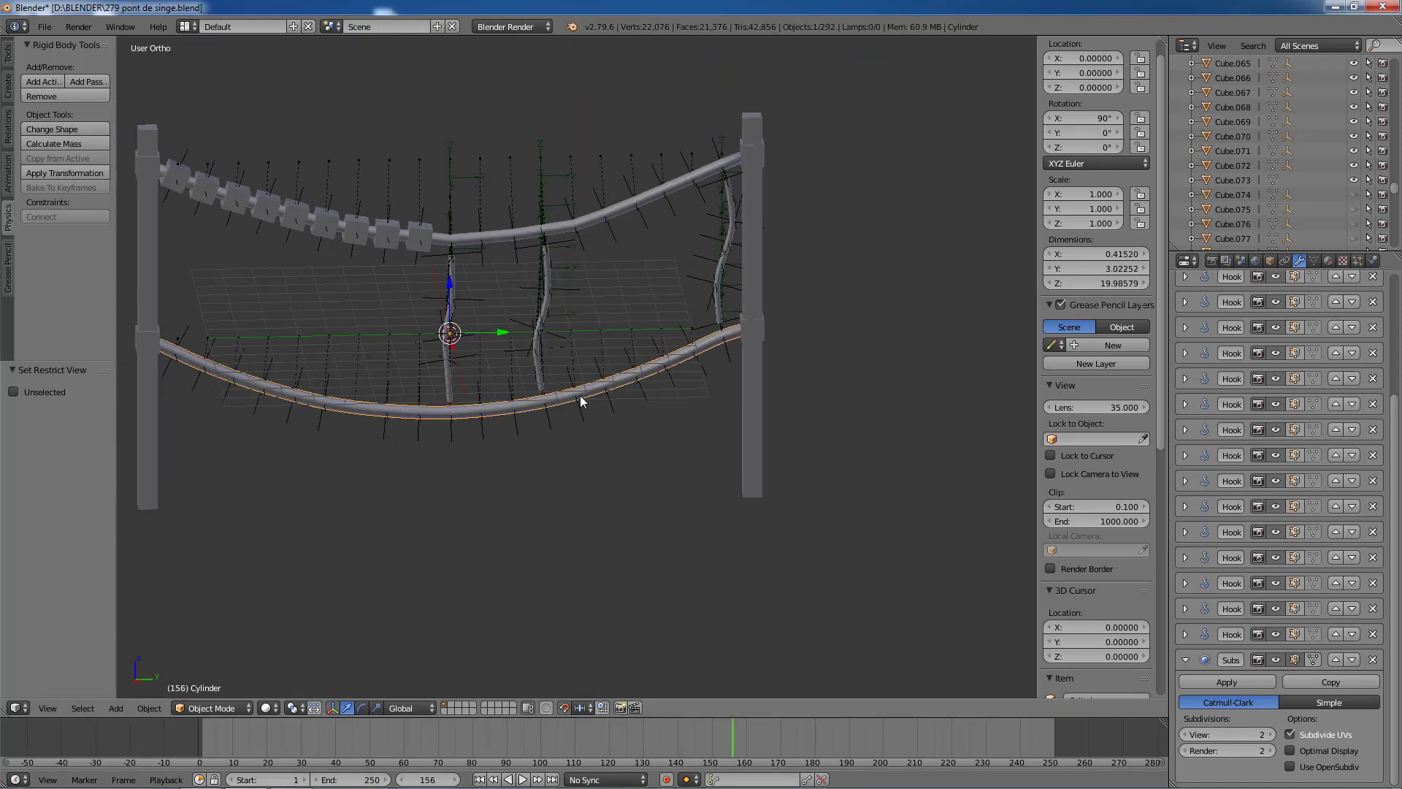
pyautogui.press('KP_3')
pyautogui.scroll(5, 582, 401)
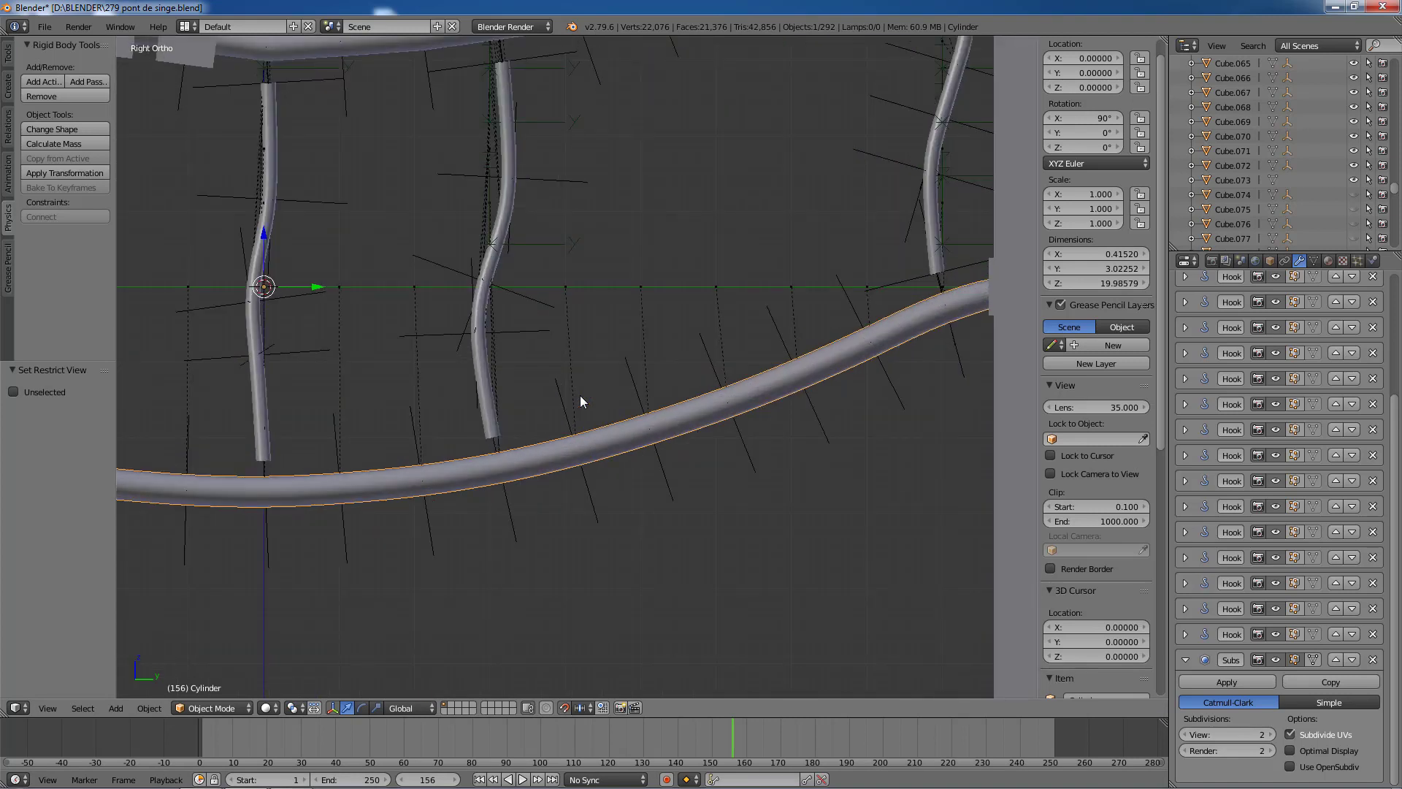
pyautogui.click(479, 779)
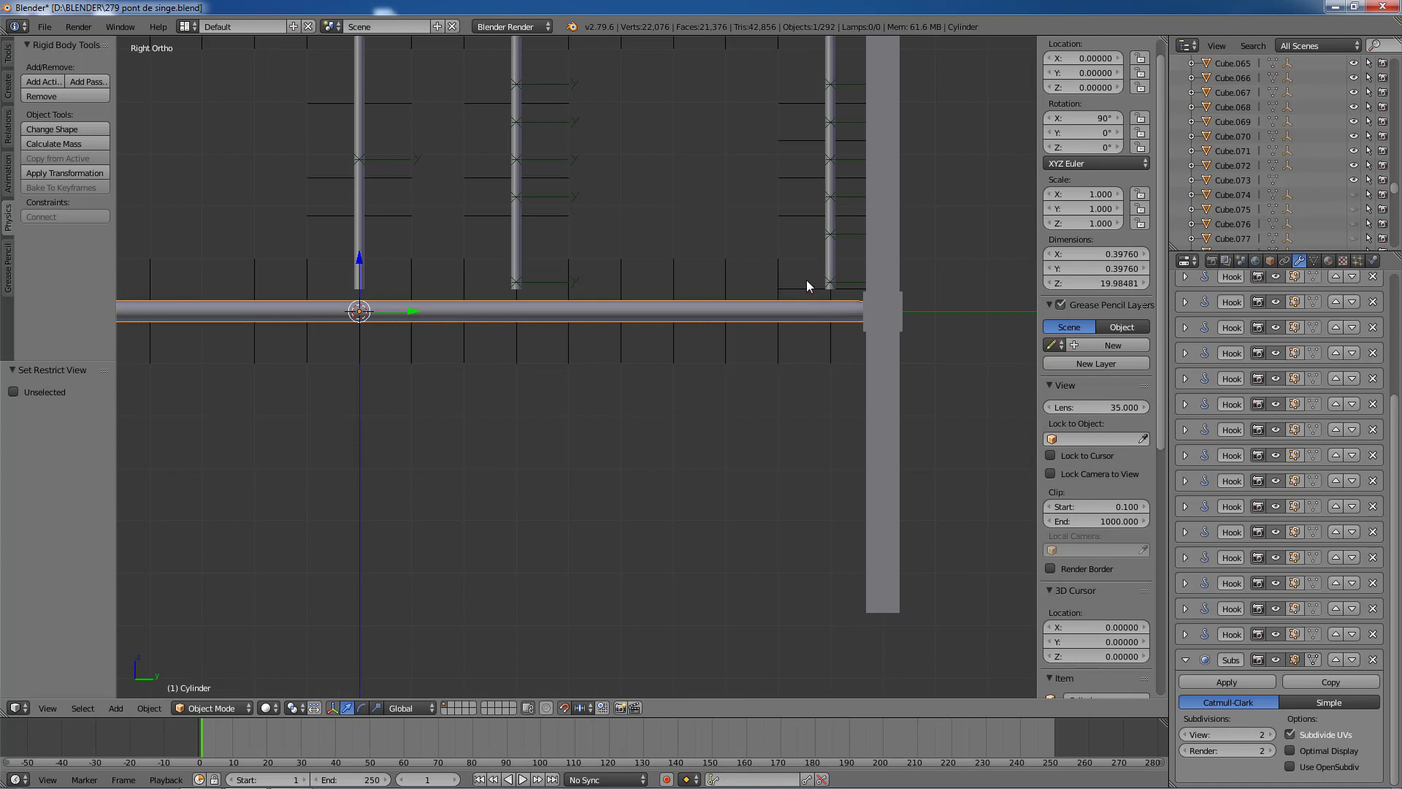
pyautogui.rightClick(804, 287)
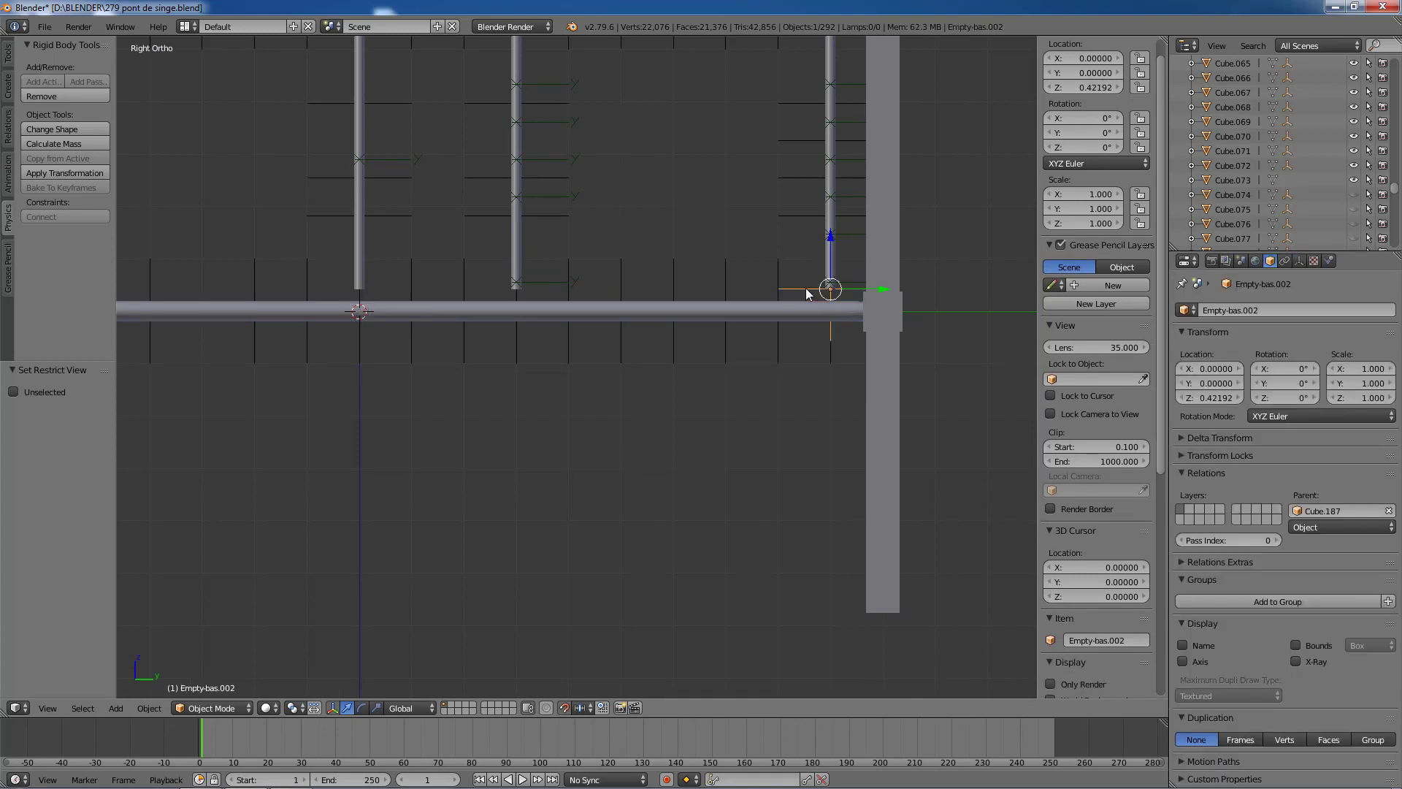
pyautogui.press('g')
pyautogui.press('z')
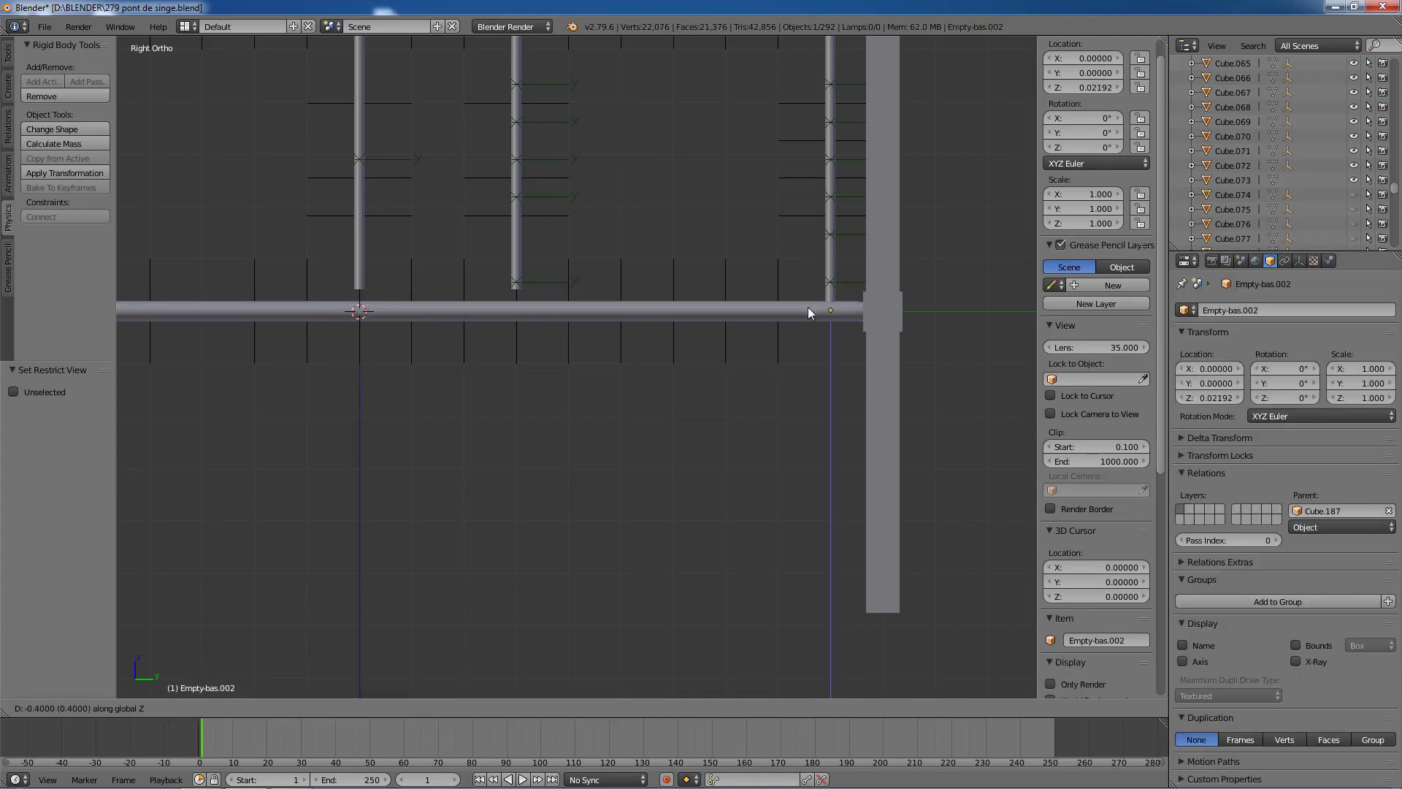
pyautogui.click(808, 308)
# Step: Raise Empty.Haut.002, at the upper end of the vertical rope nearest the post, by 0.5 along Z into the upper rope
pyautogui.keyDown('shift'); pyautogui.moveTo(821, 341); pyautogui.dragTo(786, 559, button='middle'); pyautogui.keyUp('shift')
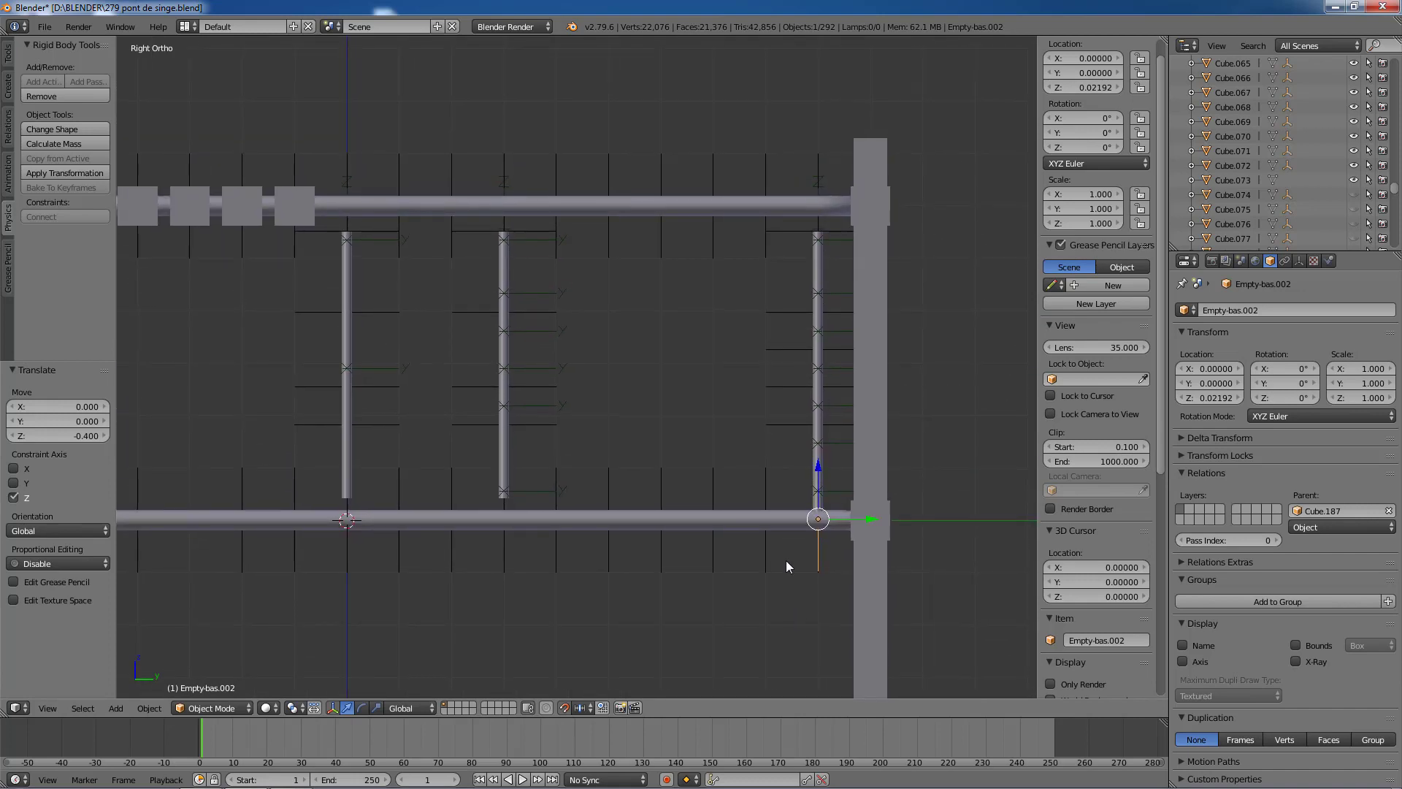
pyautogui.rightClick(789, 234)
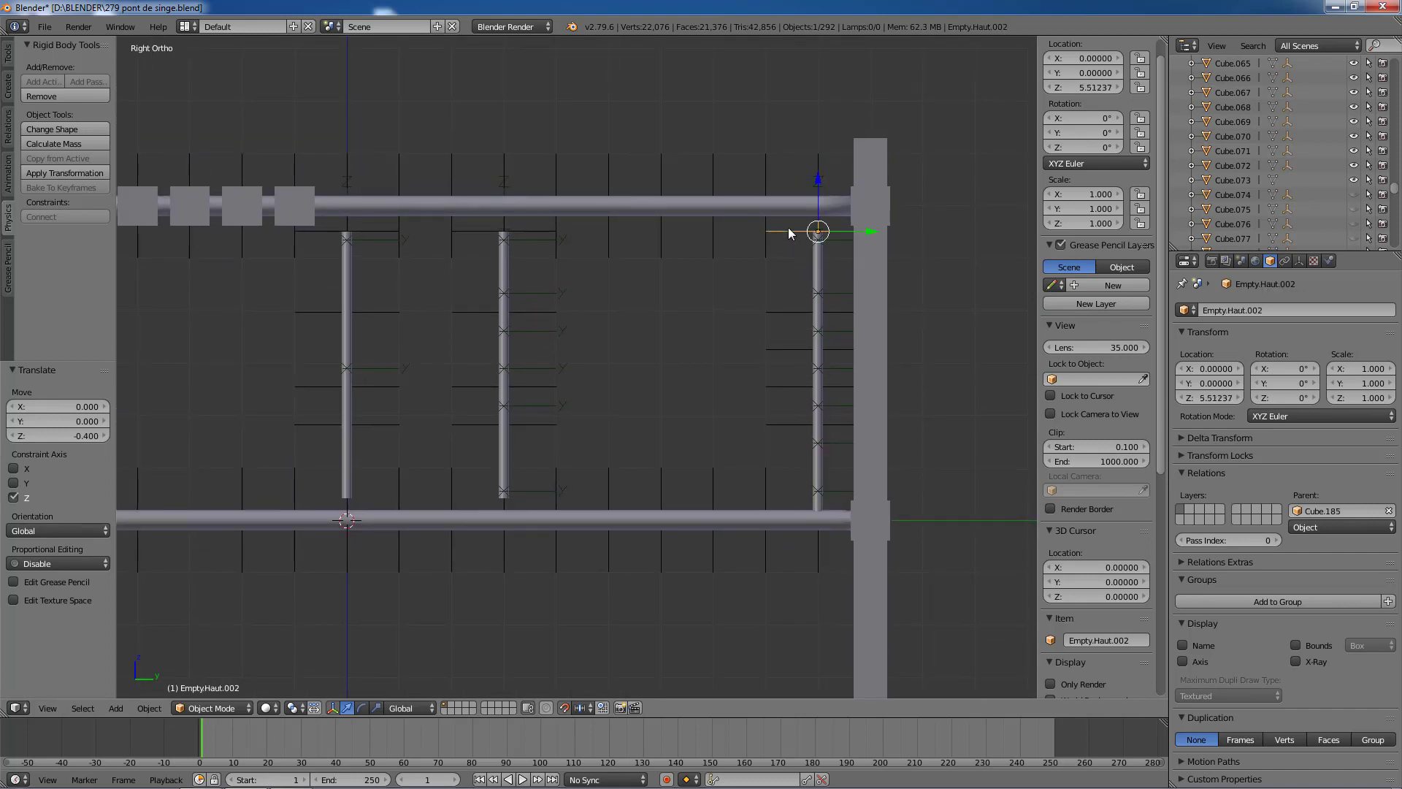
pyautogui.press('g')
pyautogui.press('z')
pyautogui.click(790, 200)
# Step: Raise Empty.Haut.001, at the upper end of the second vertical rope, along Z to 6.01237 inside the upper rope
pyautogui.rightClick(528, 231)
pyautogui.press('g')
pyautogui.press('z')
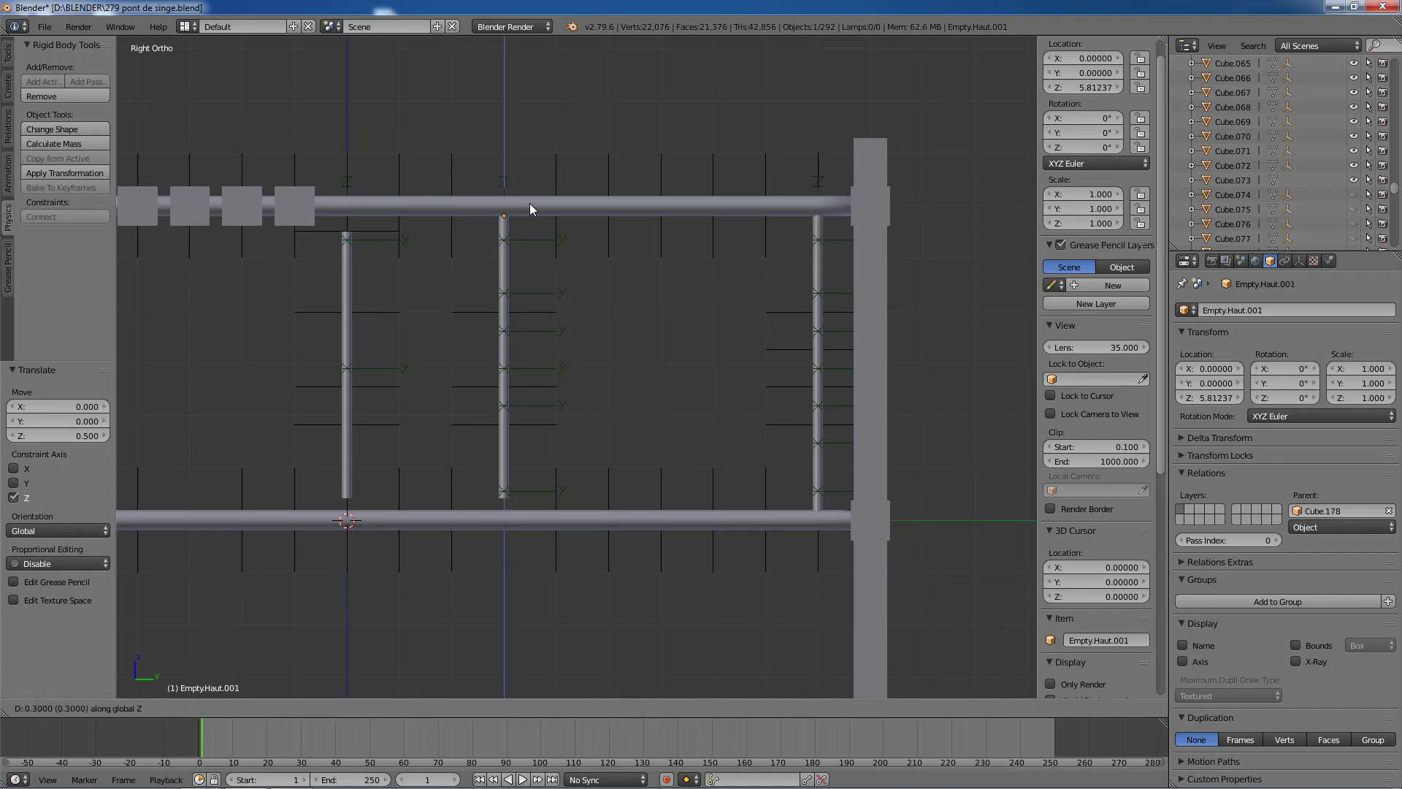
pyautogui.click(529, 203)
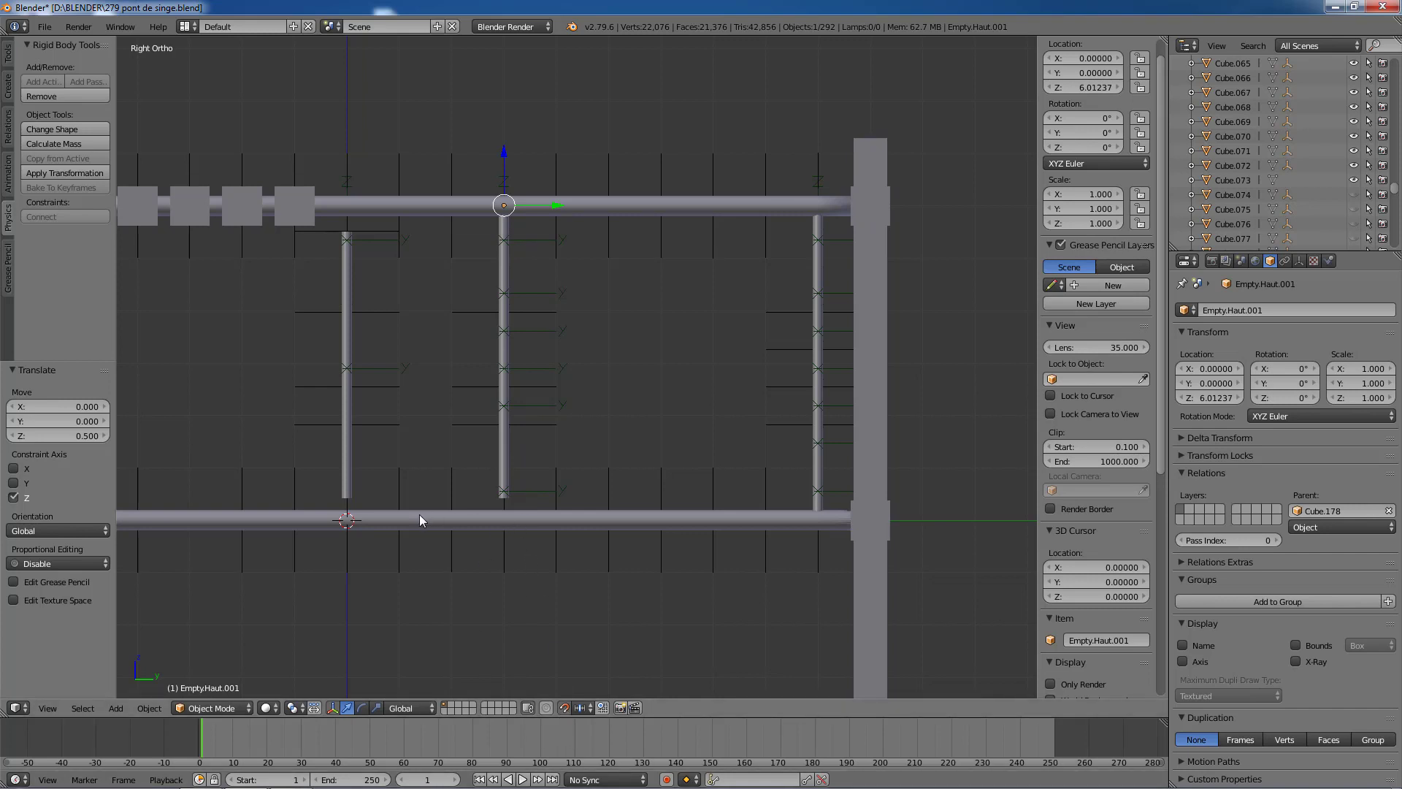
# Step: Raise Empty.Haut, at the upper end of the central vertical rope, along Z to 6.01237 inside the upper rope
pyautogui.rightClick(369, 234)
pyautogui.press('g')
pyautogui.press('z')
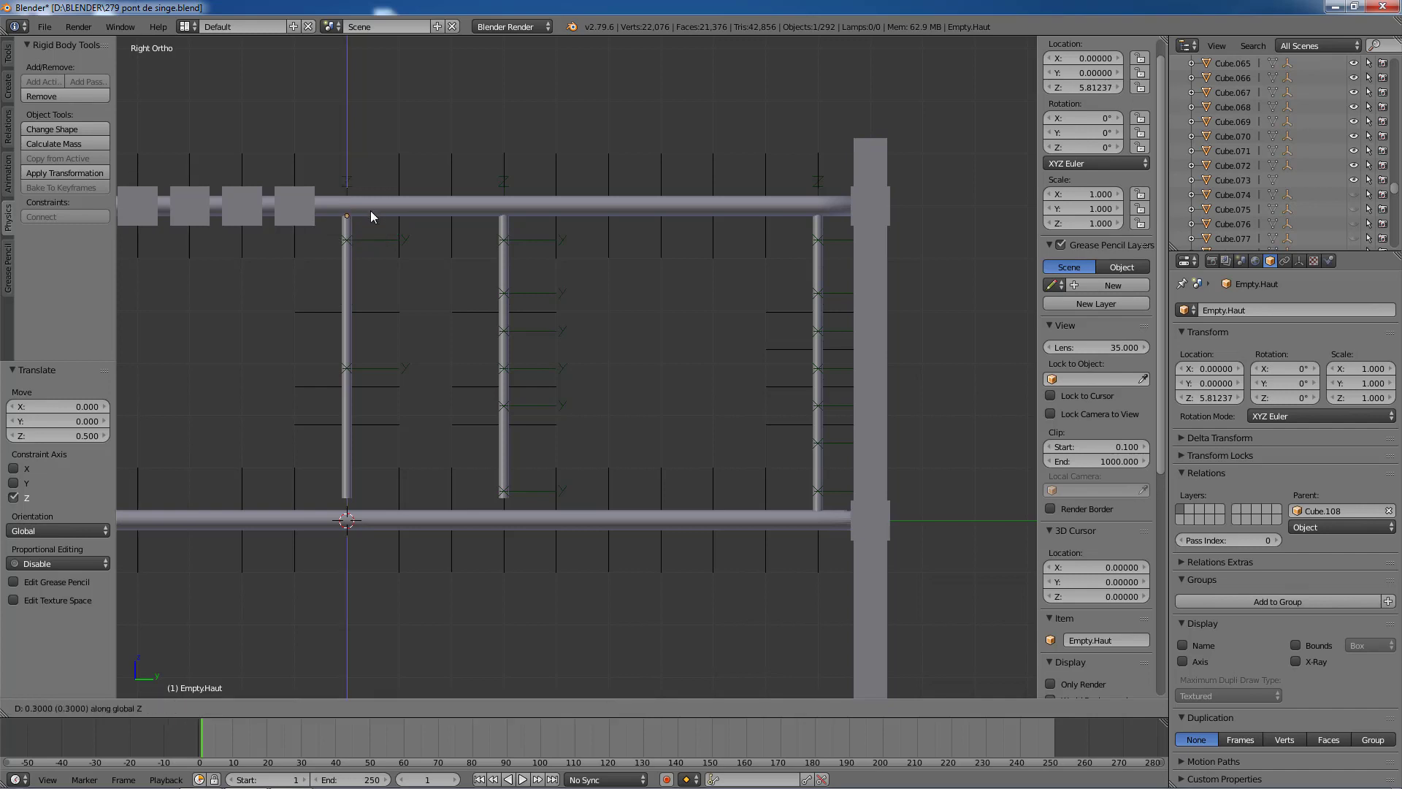
pyautogui.press('Return')
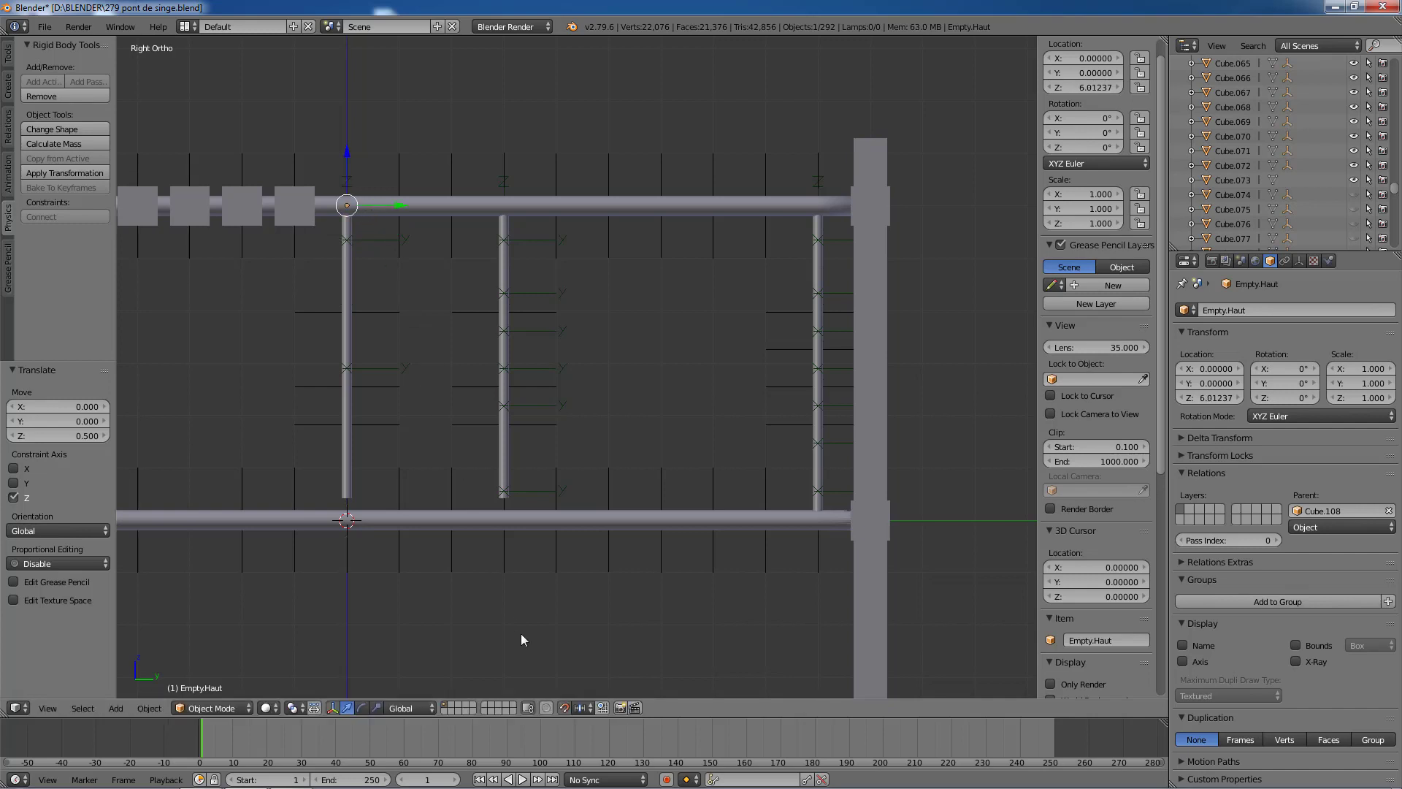
# Step: Play the simulation, check how the vertical ropes join the horizontal ropes from several angles, and stop around frame 143
pyautogui.scroll(-1, 521, 634)
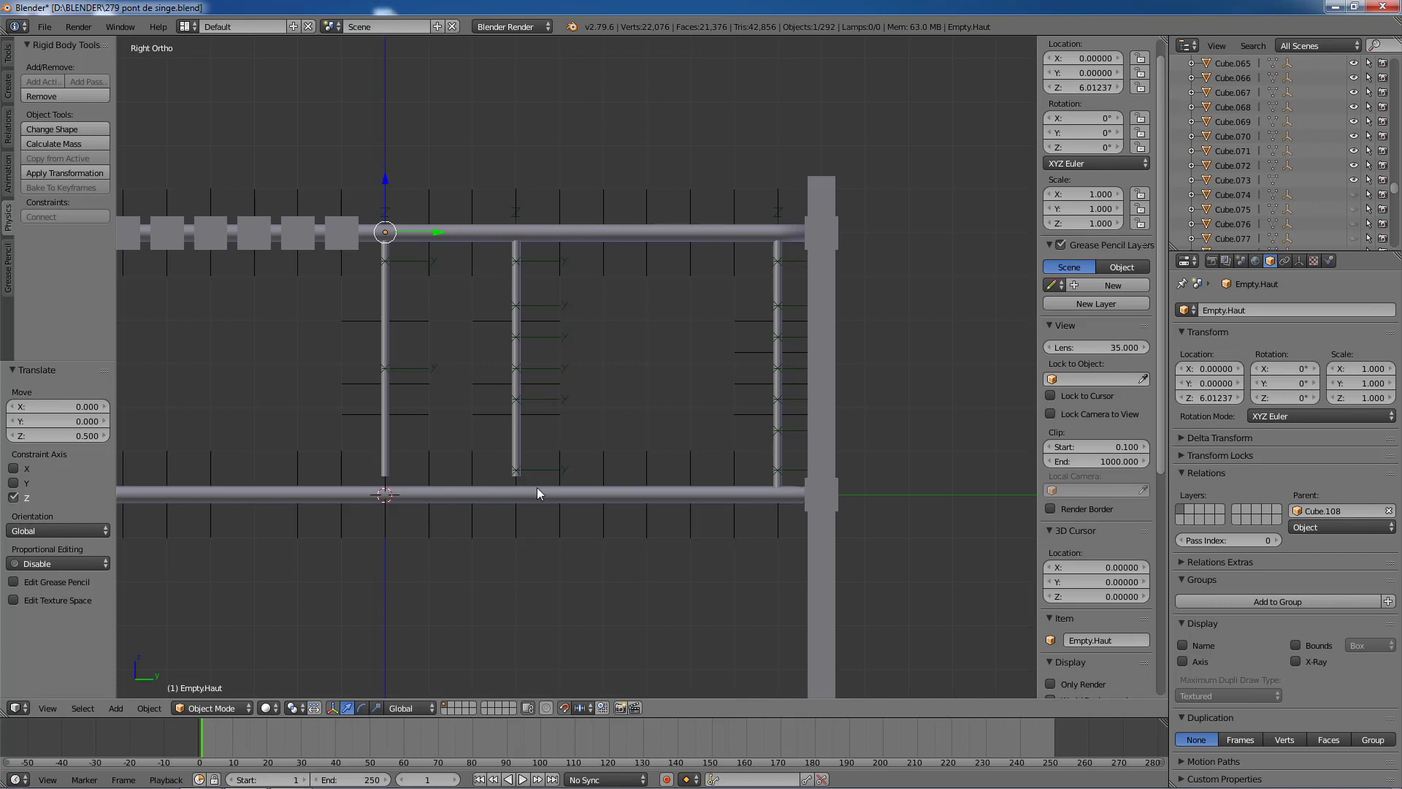
pyautogui.click(522, 779)
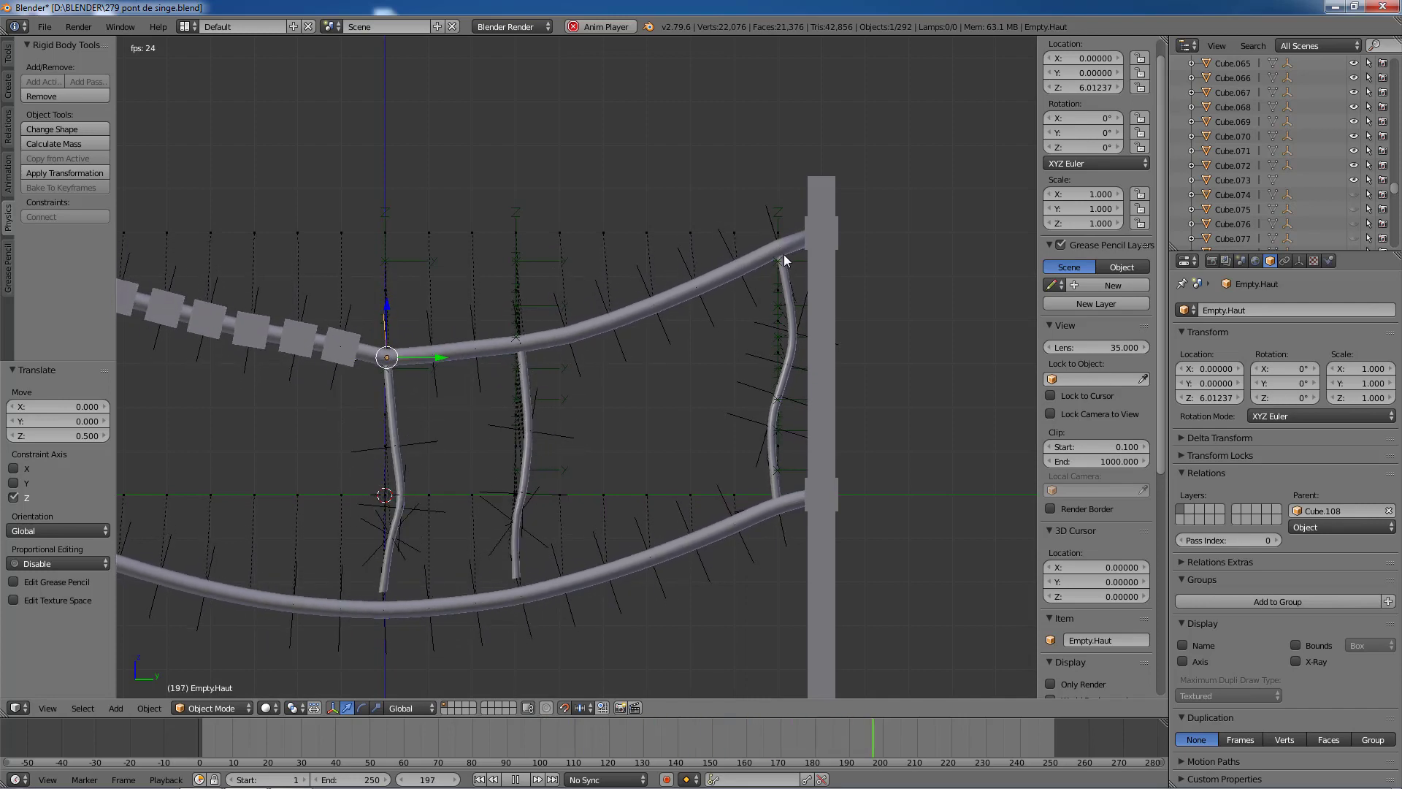
pyautogui.scroll(-2, 638, 534)
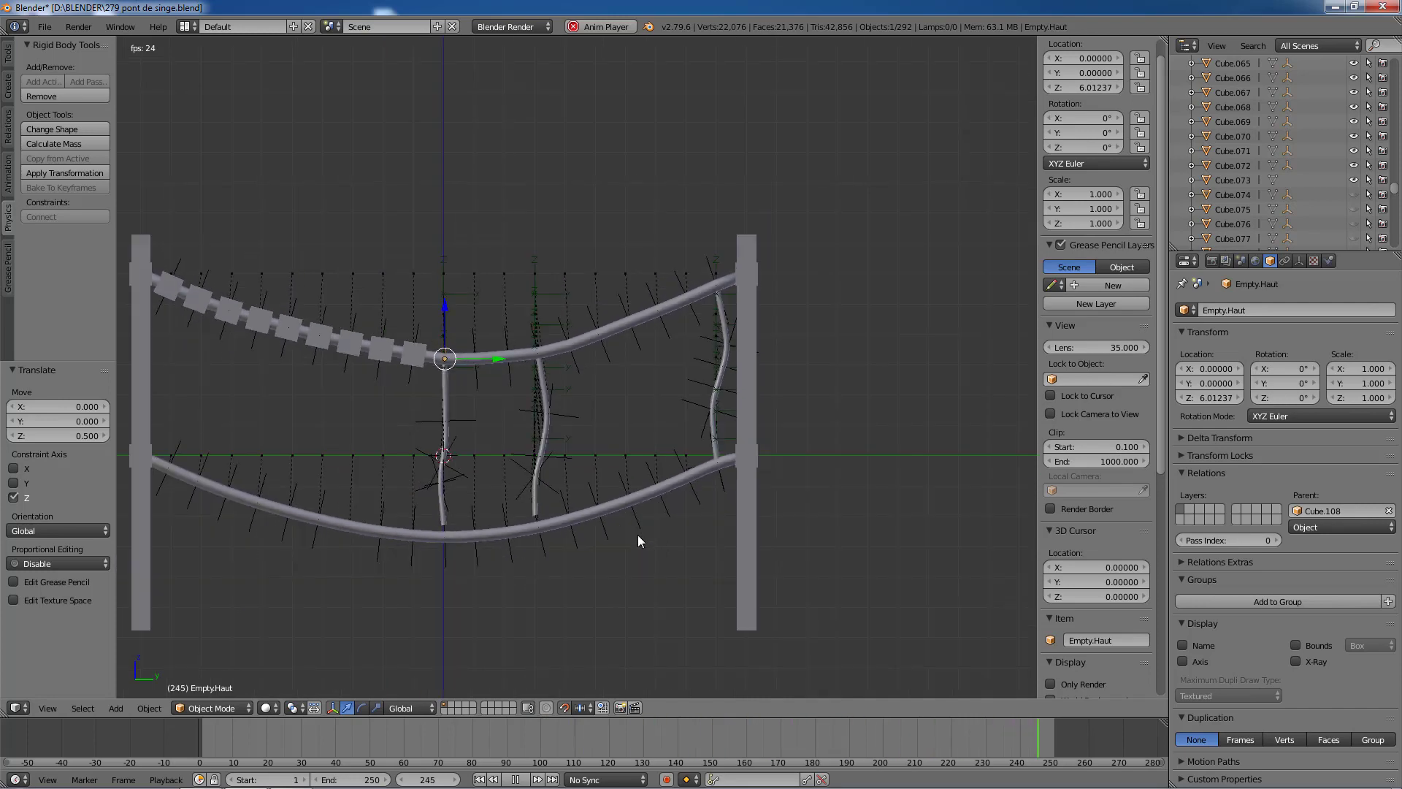
pyautogui.moveTo(603, 558); pyautogui.dragTo(711, 549, button='middle')
pyautogui.scroll(-2, 710, 552)
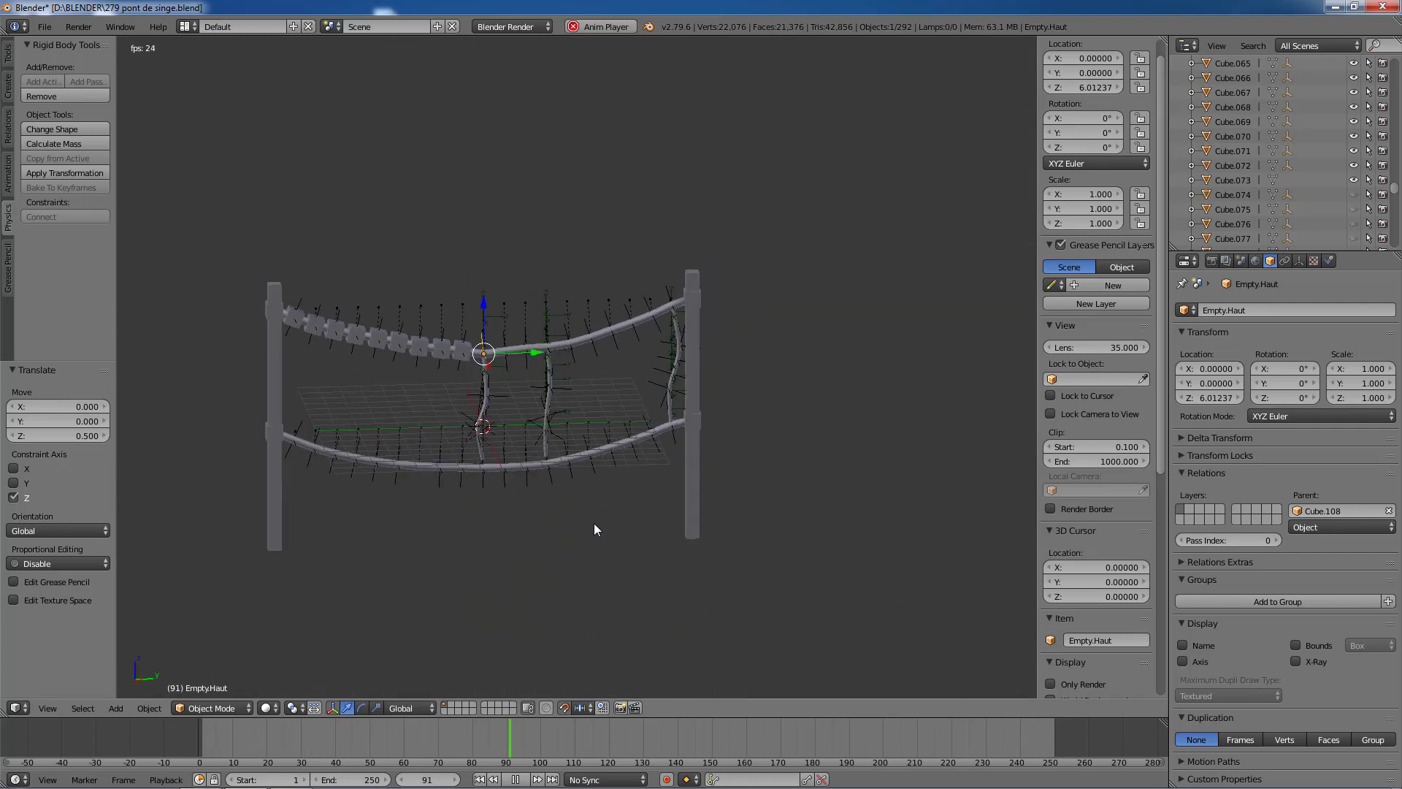
pyautogui.moveTo(594, 532); pyautogui.dragTo(620, 526, button='middle')
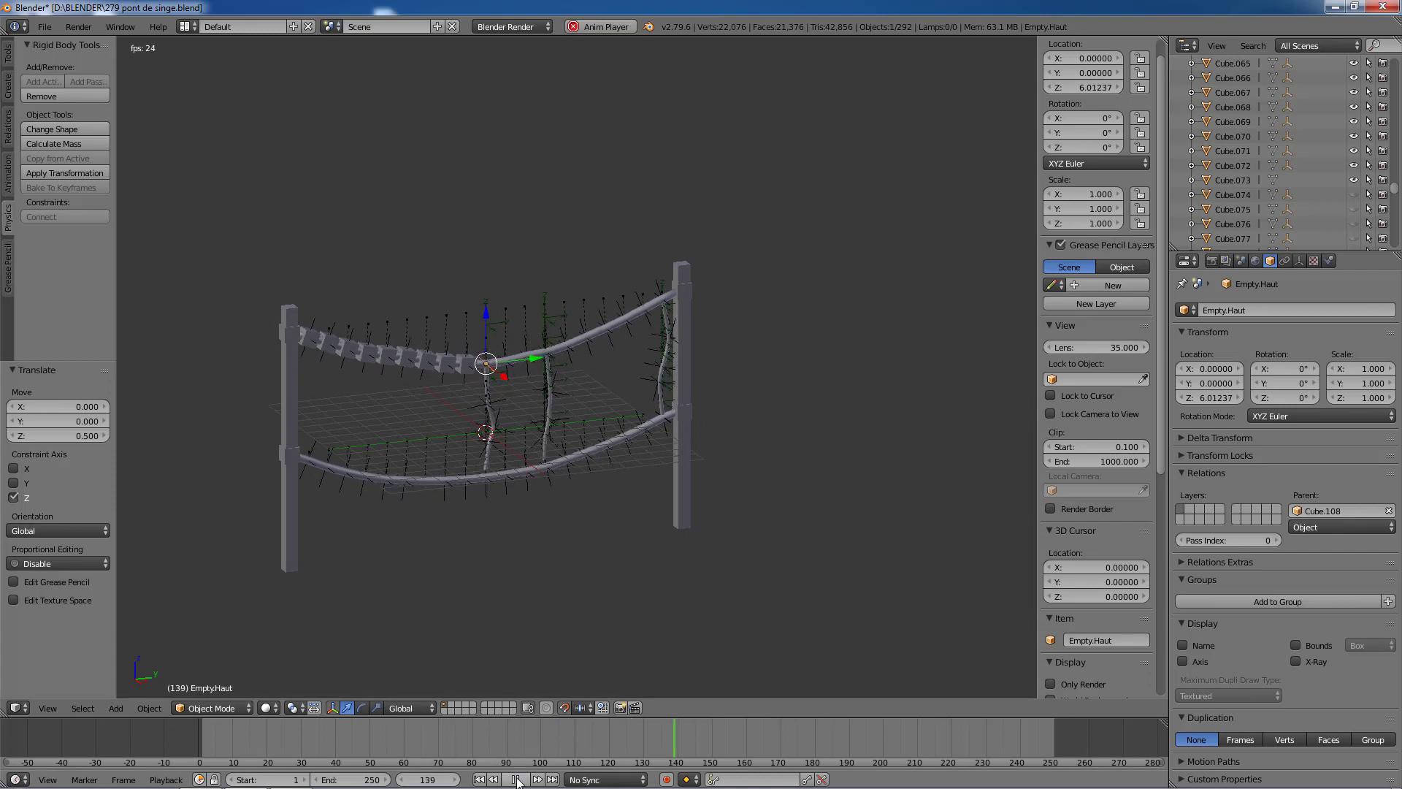
pyautogui.hotkey('alt', 'a')
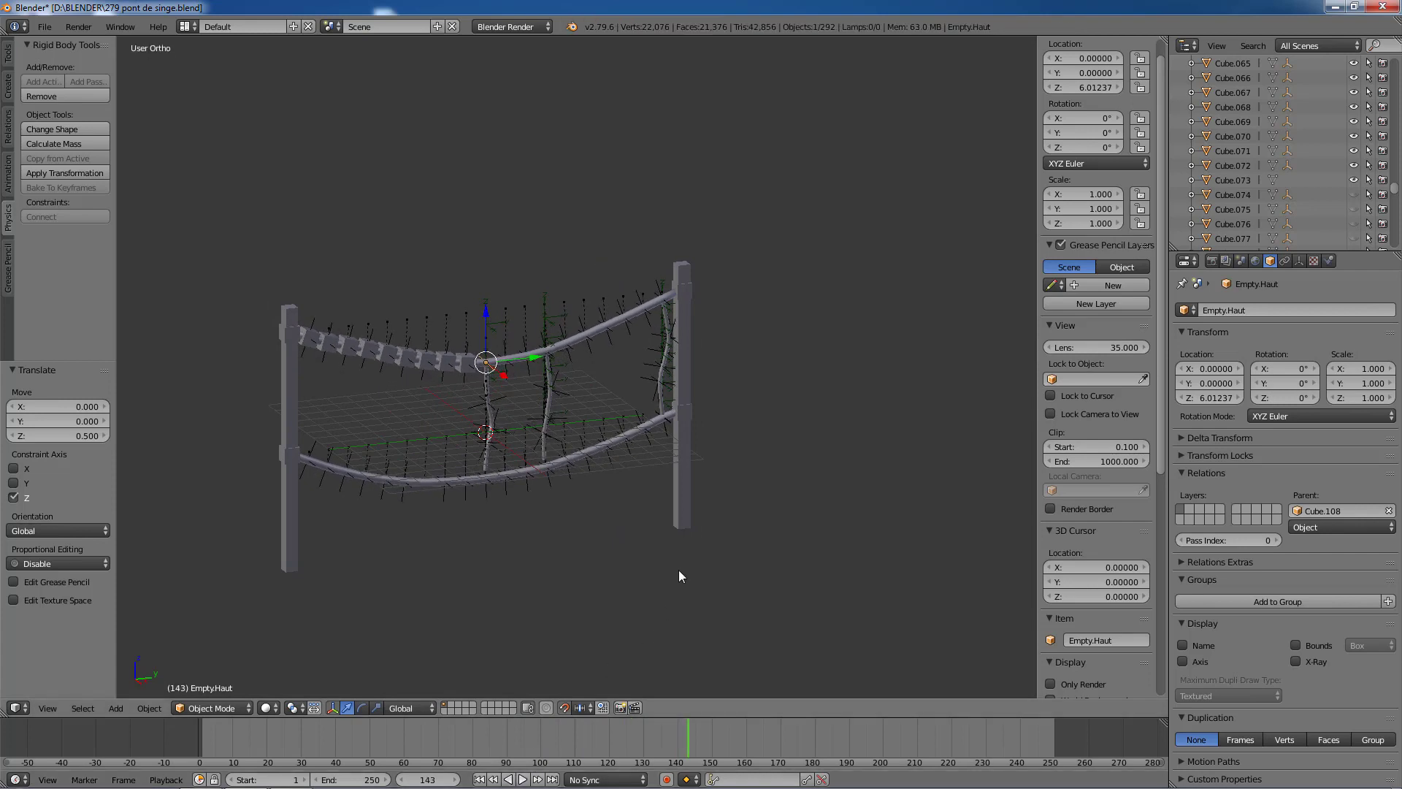
# Step: Unhide all hidden objects of the bridge and enable the Only Render display in the viewport
pyautogui.hotkey('alt', 'h')
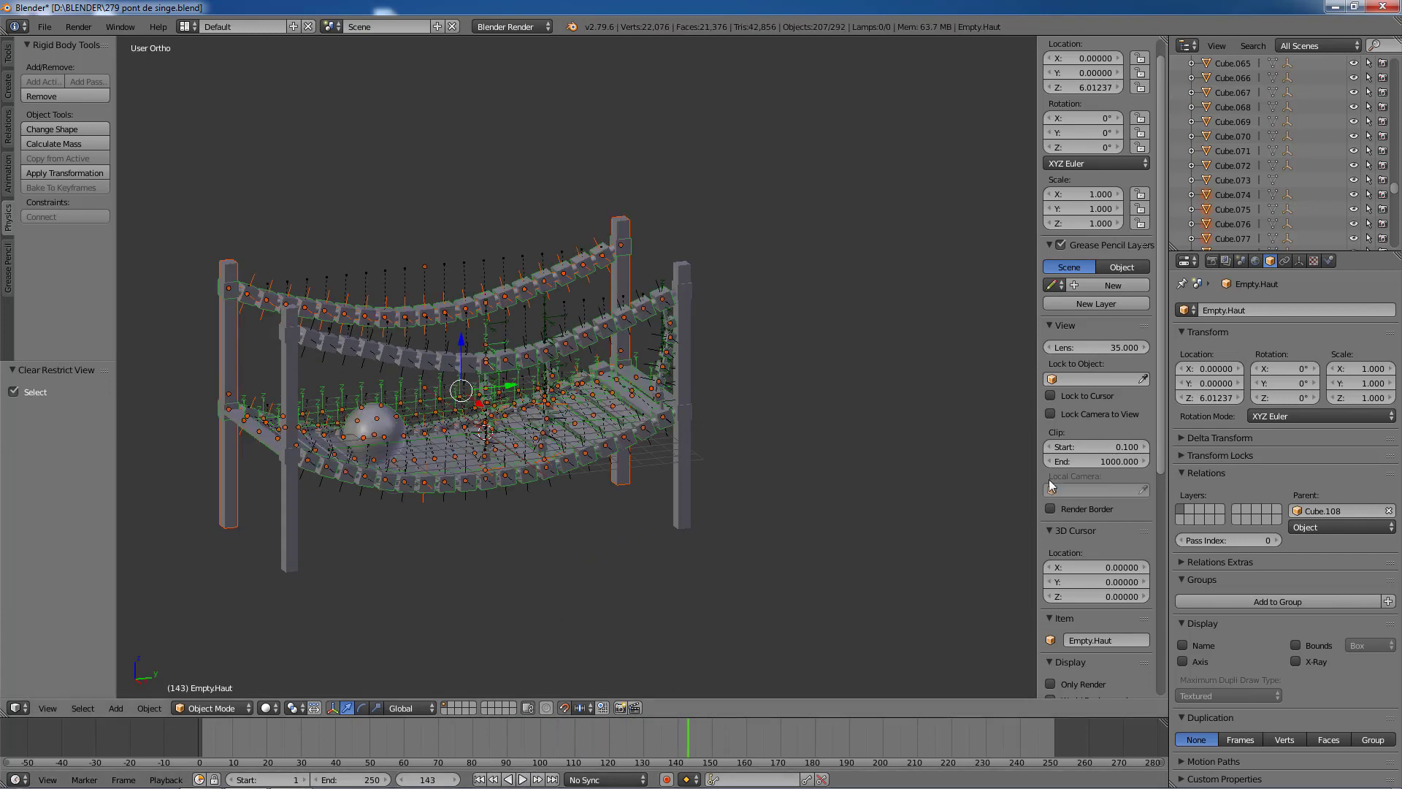
pyautogui.scroll(-5, 1085, 512)
pyautogui.click(1051, 538)
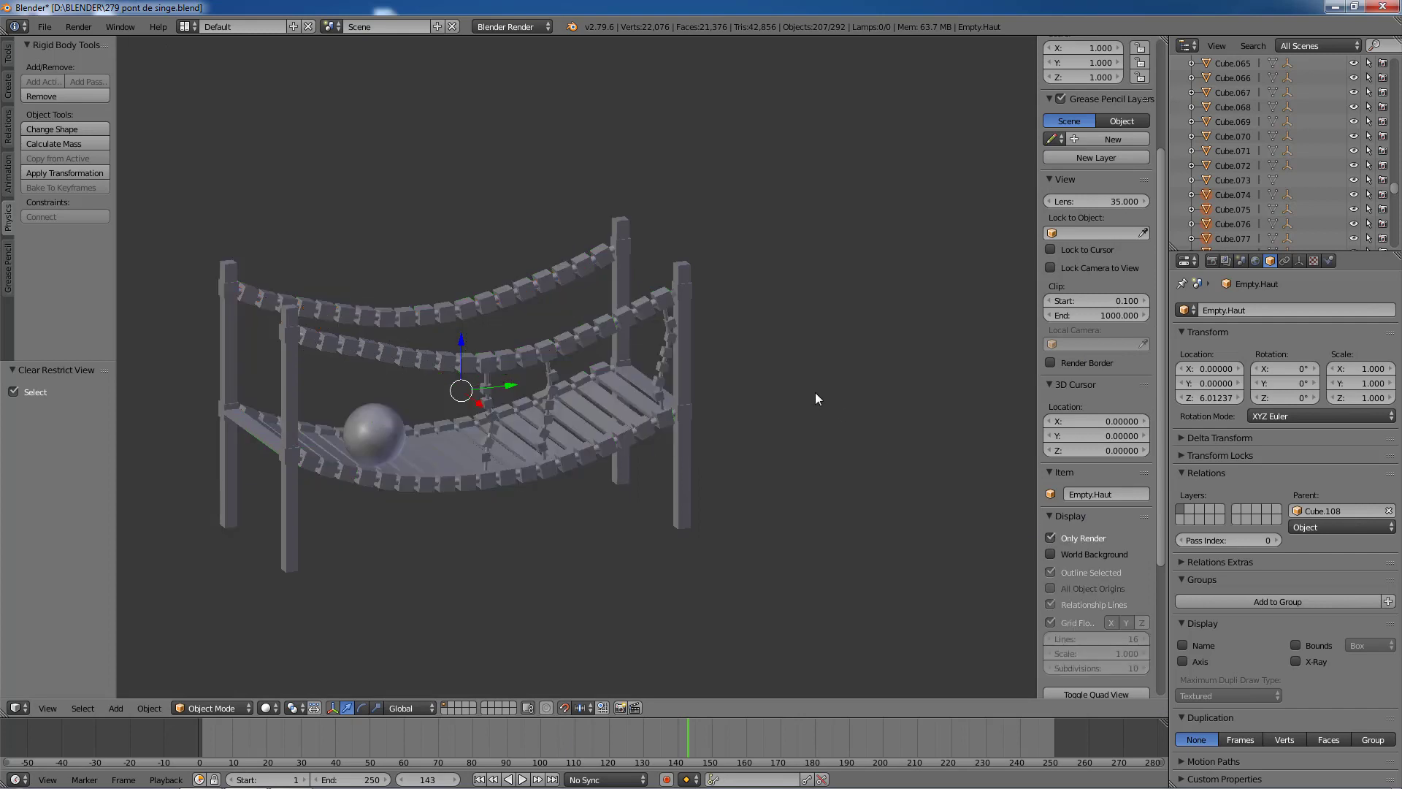
# Step: Replay the simulation from the first frame, watch the sphere fall onto the complete bridge, and stop around frame 208
pyautogui.scroll(-1, 749, 462)
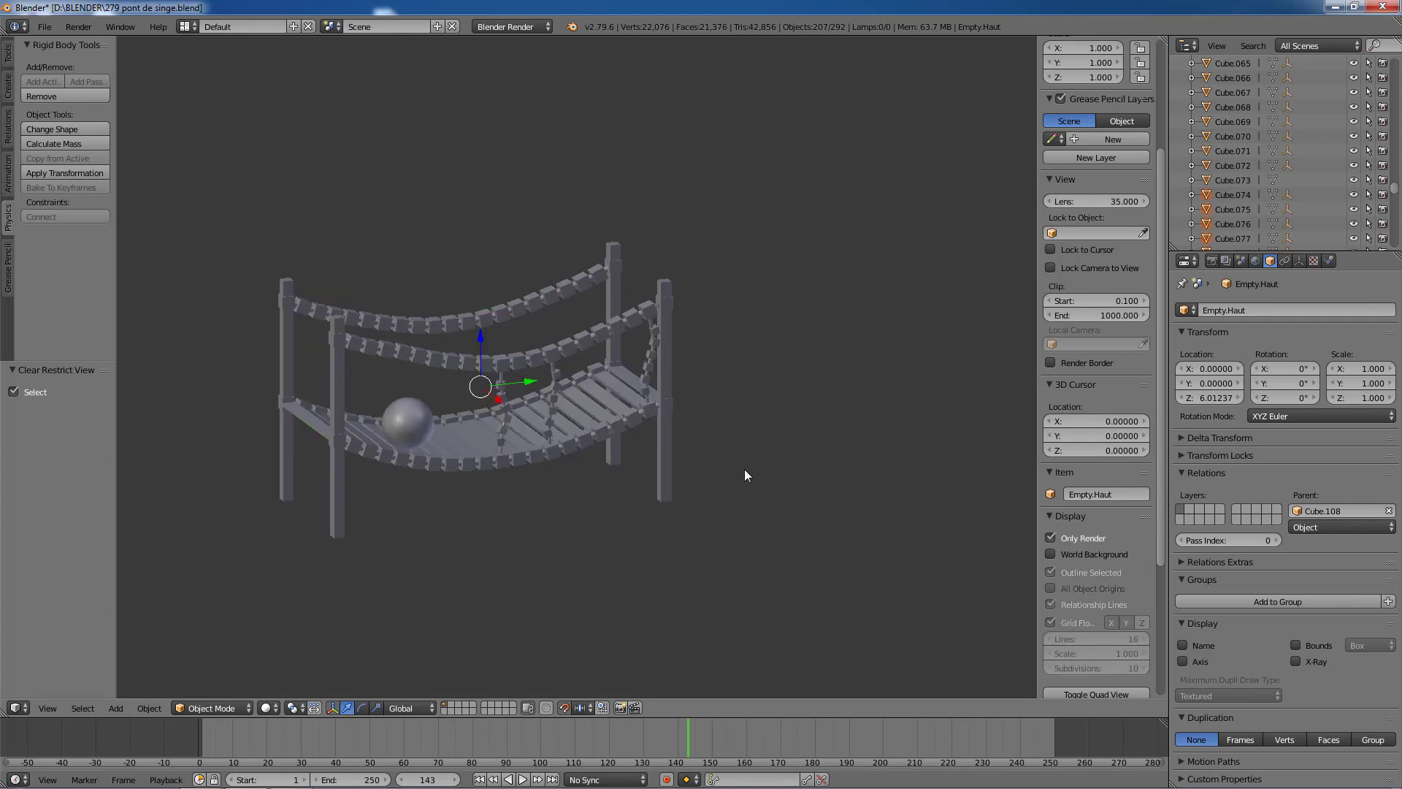
pyautogui.click(481, 779)
pyautogui.moveTo(663, 577)
pyautogui.mouseDown(button='middle')
pyautogui.moveTo(698, 576)
pyautogui.moveTo(667, 590)
pyautogui.mouseUp(button='middle')
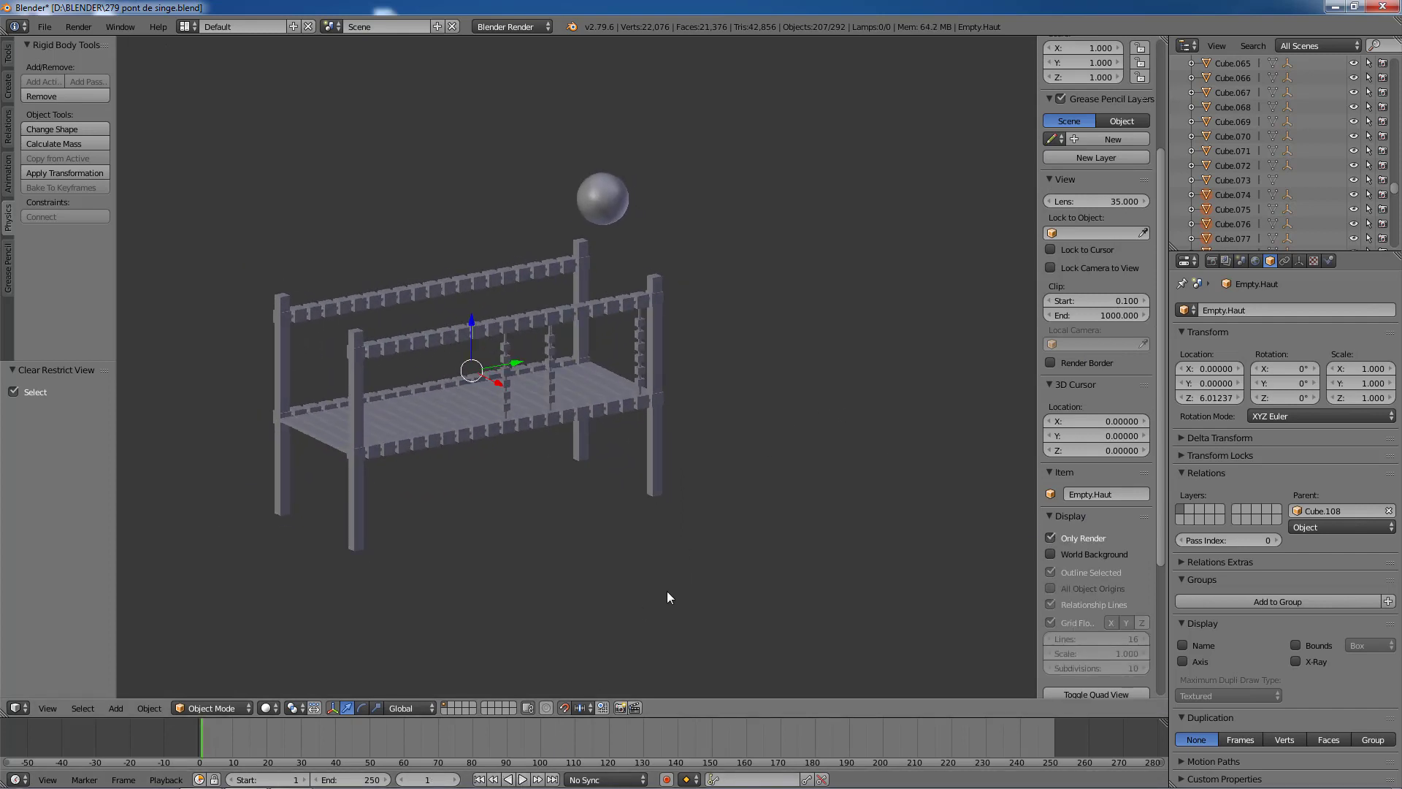
pyautogui.click(523, 780)
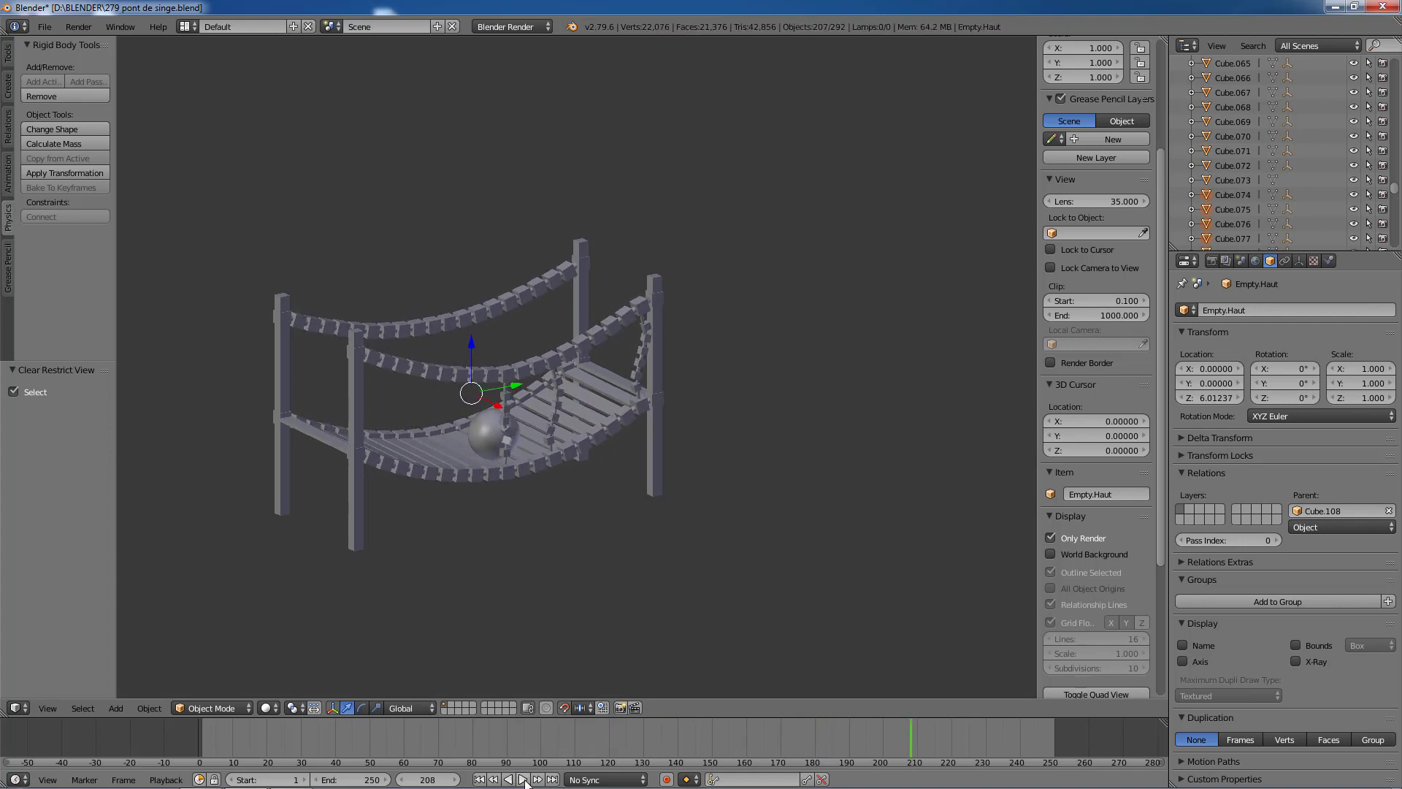
pyautogui.click(518, 779)
pyautogui.moveTo(683, 547); pyautogui.dragTo(733, 562, button='middle')
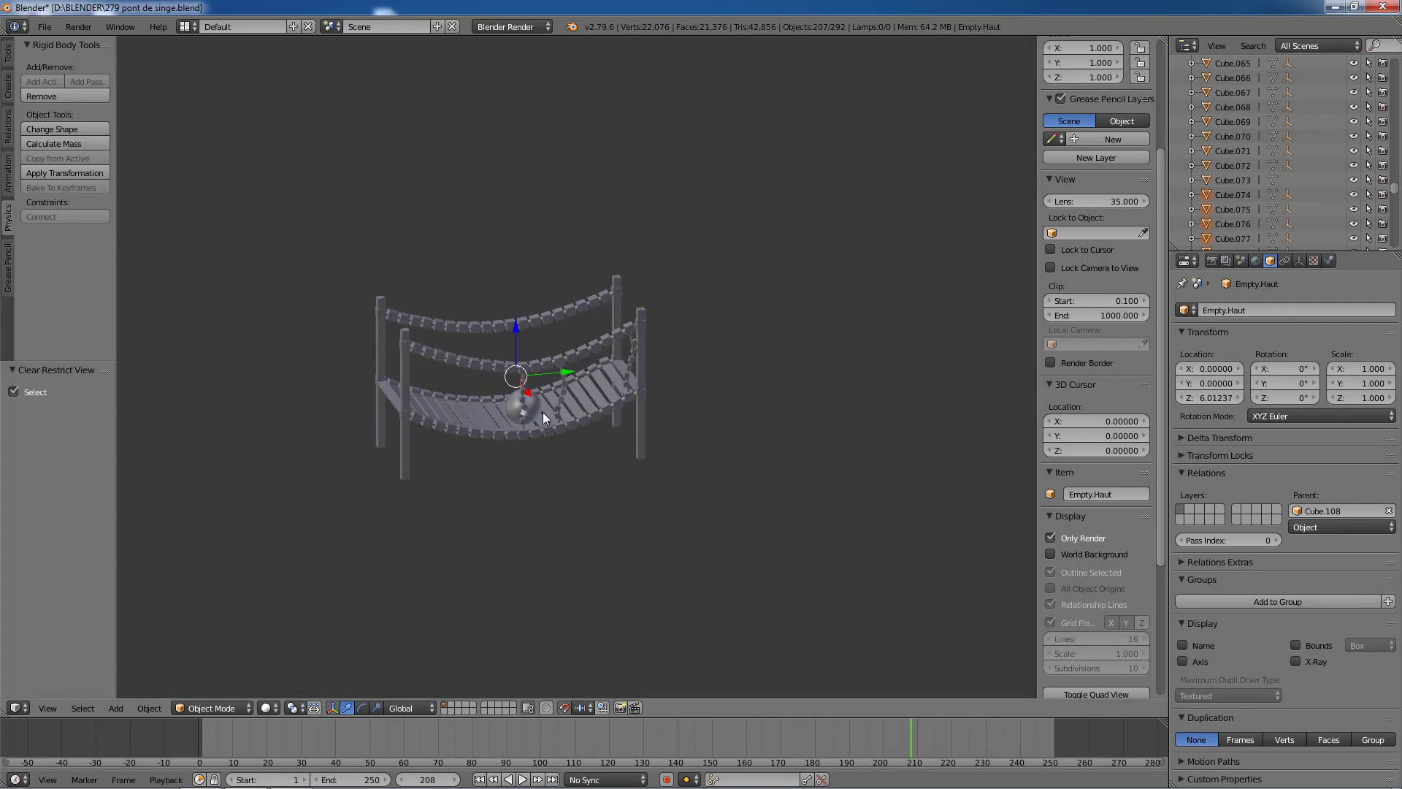
# Step: Return to the first frame and duplicate the sphere above the bridge, moving the copy -9 units along Y
pyautogui.click(479, 779)
pyautogui.rightClick(633, 253)
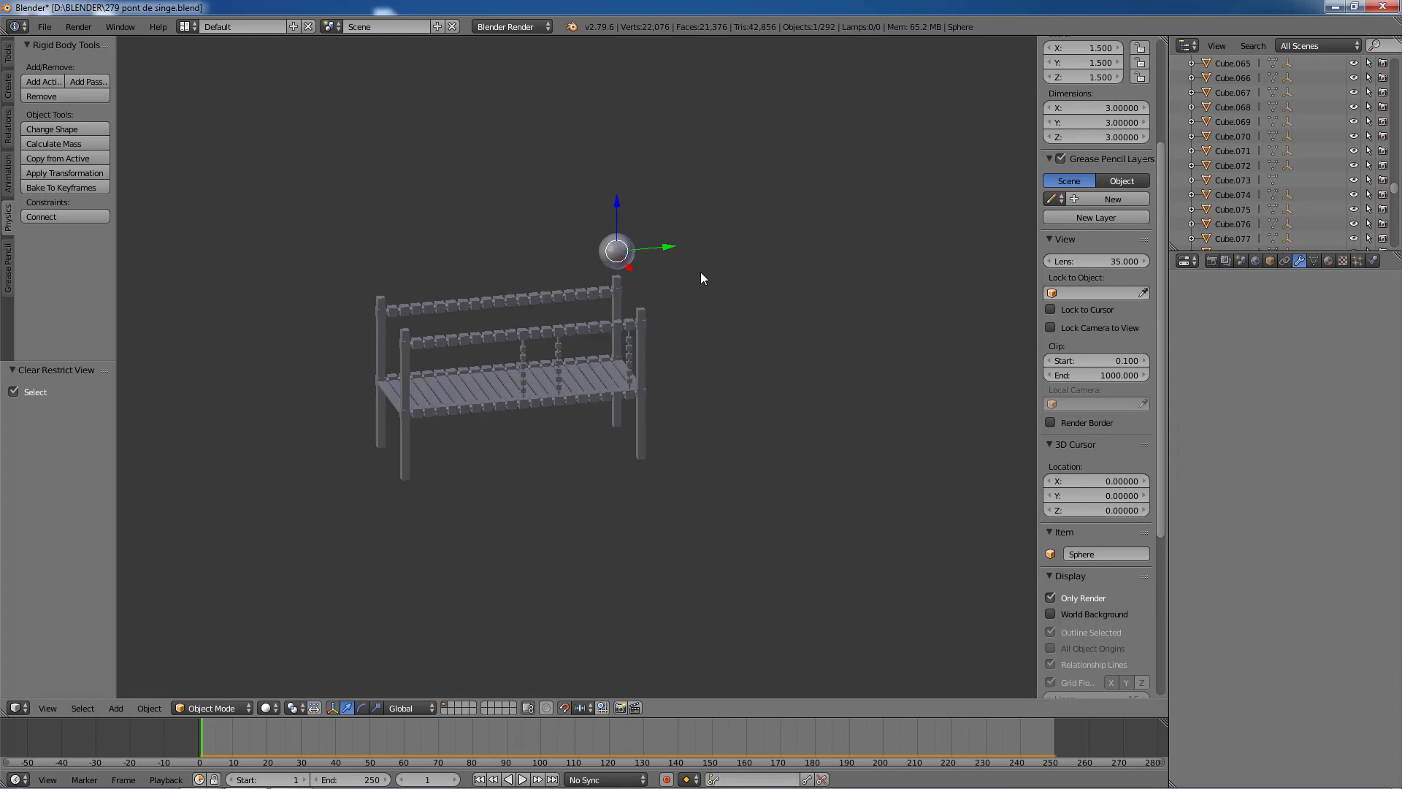
pyautogui.hotkey('shift', 'd')
pyautogui.press('y')
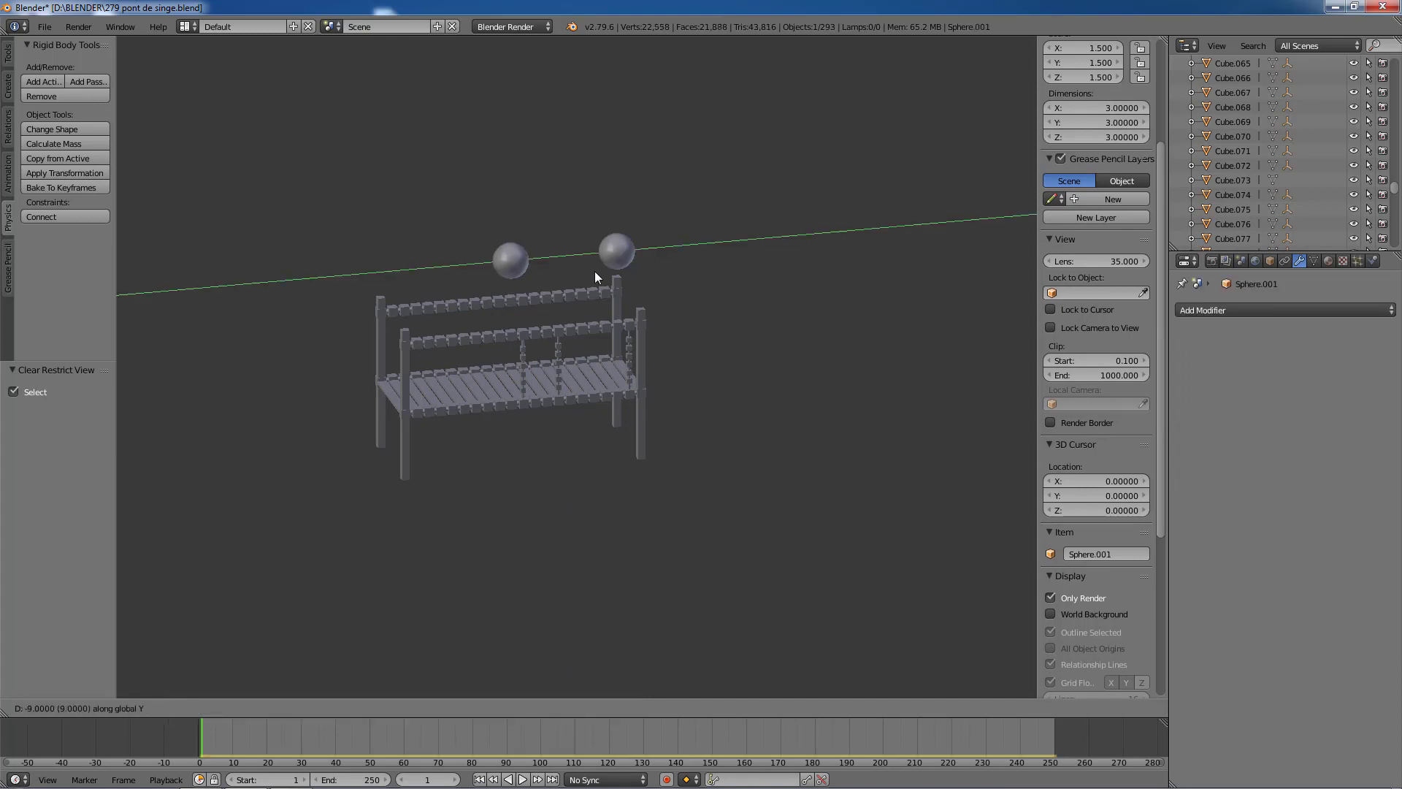
pyautogui.click(595, 272)
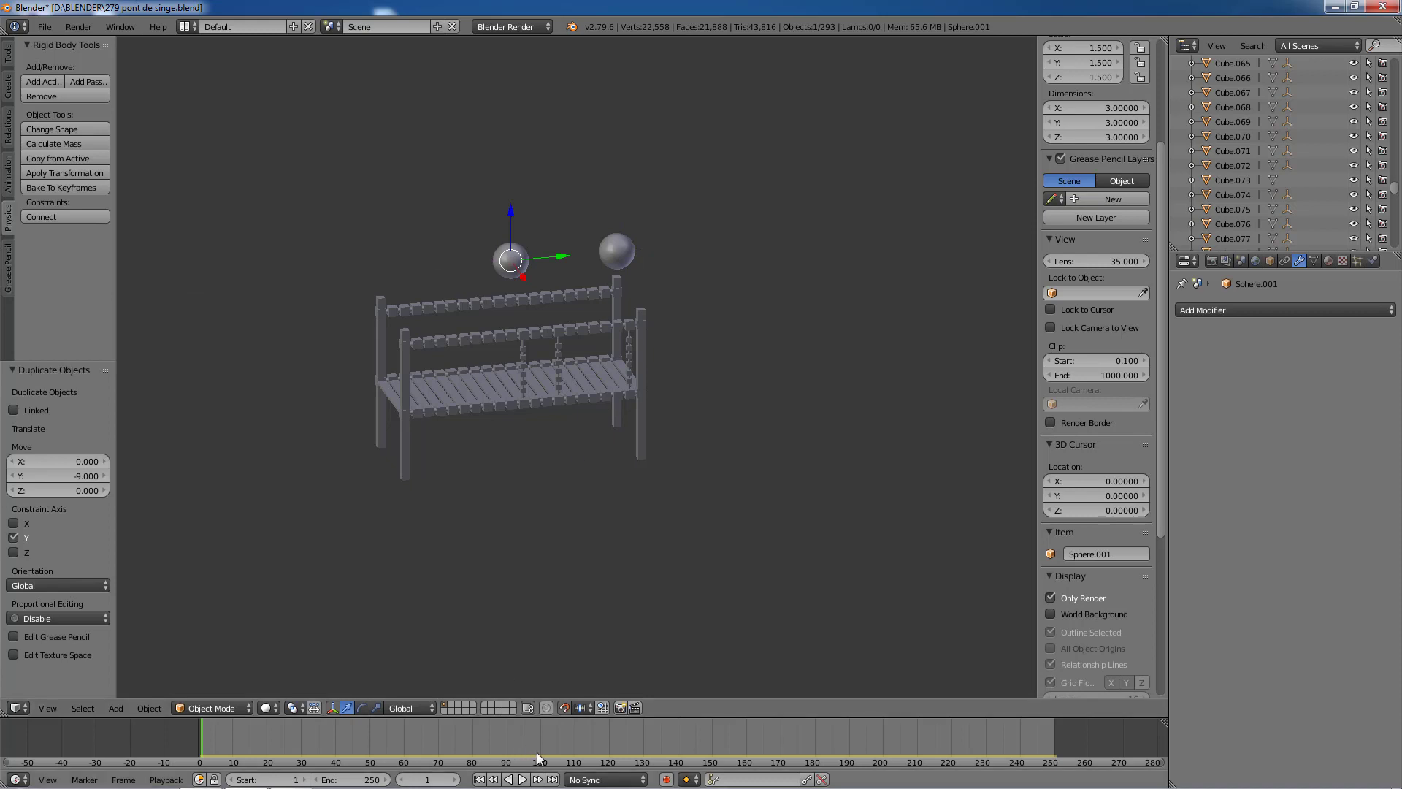
# Step: Play the simulation with both spheres, stop around frame 245, and examine how they rest on the bridge up close
pyautogui.click(522, 779)
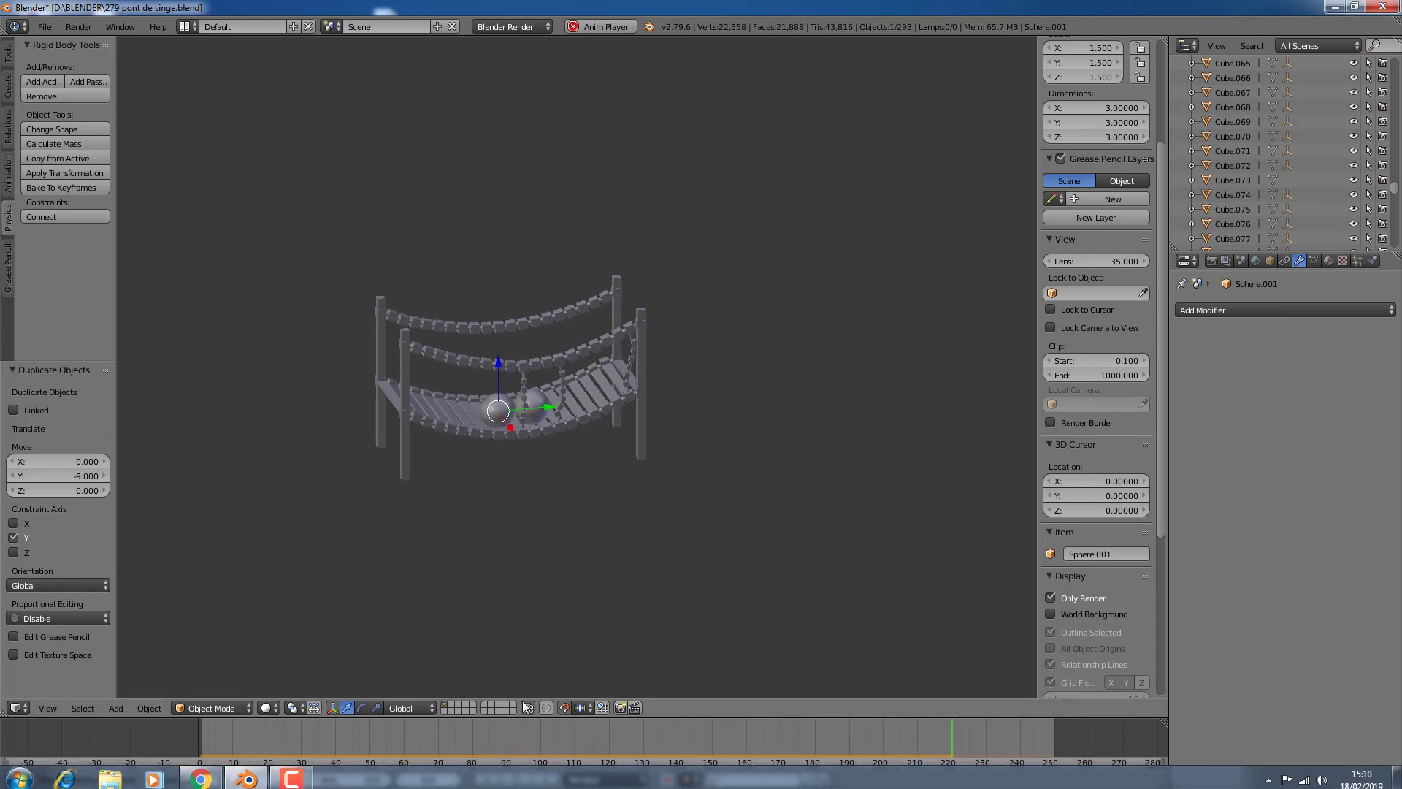
pyautogui.click(517, 779)
pyautogui.scroll(2, 650, 434)
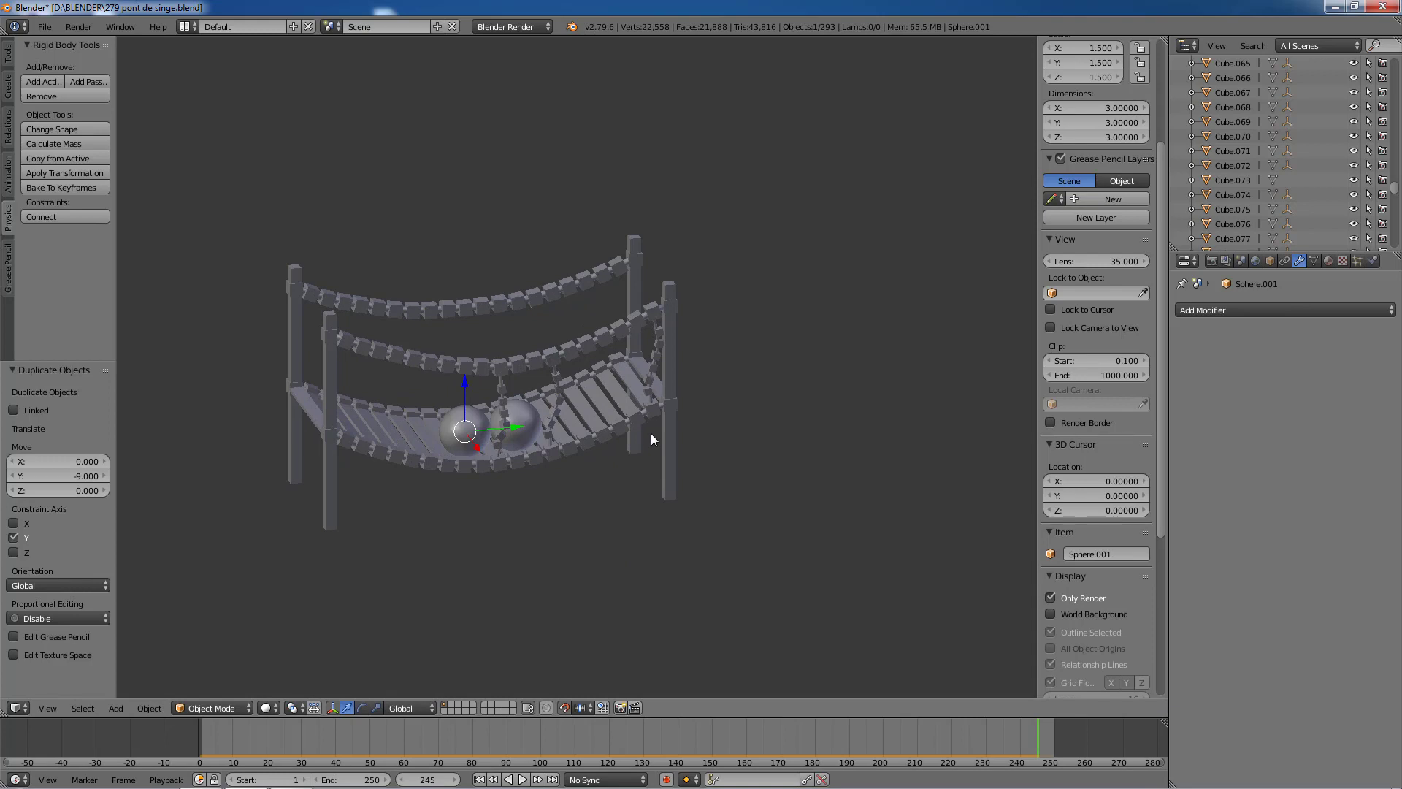
pyautogui.scroll(2, 651, 433)
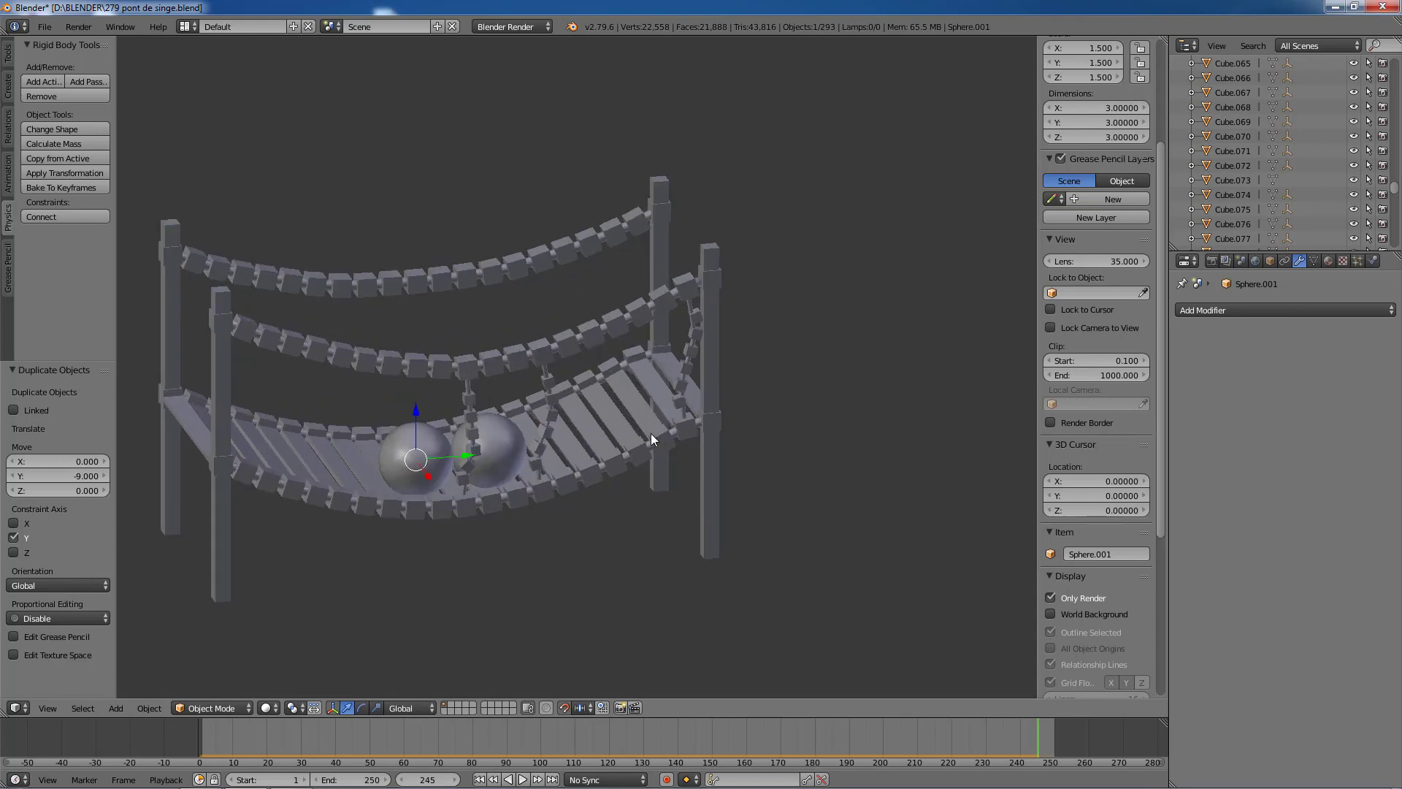
# Step: Select Cube.073 at the post end of the front upper rope, turn off Only Render, and return to the first frame
pyautogui.rightClick(712, 276)
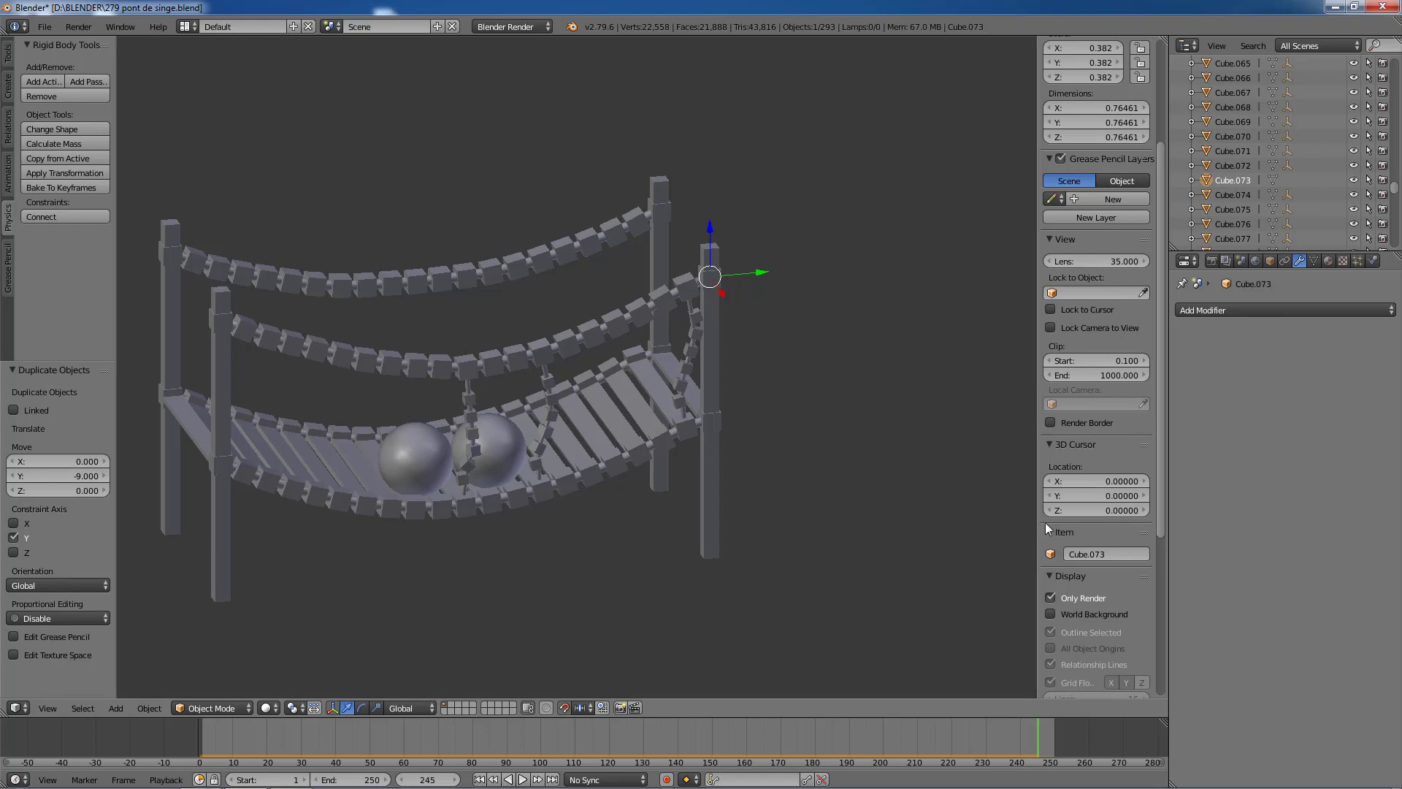
pyautogui.click(1051, 596)
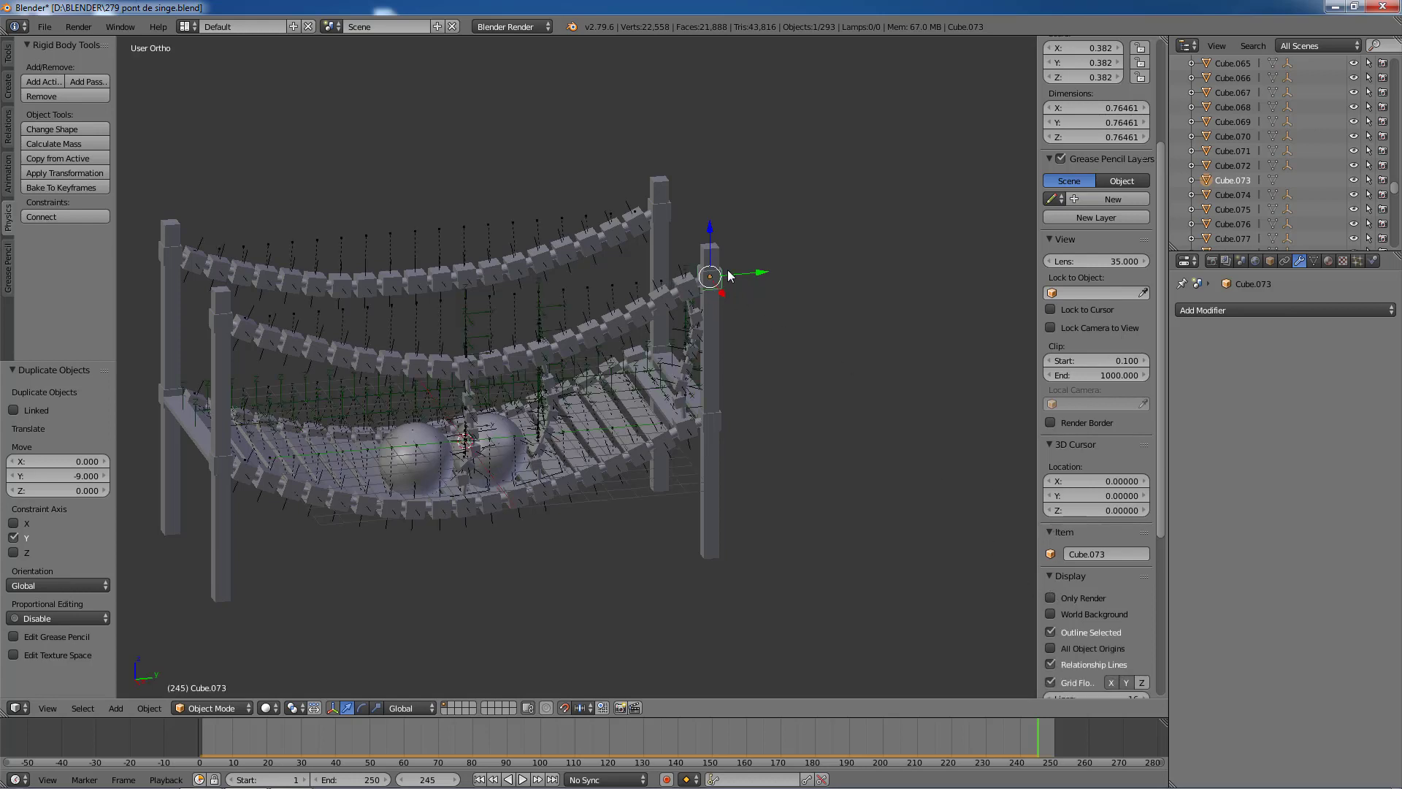
pyautogui.click(479, 779)
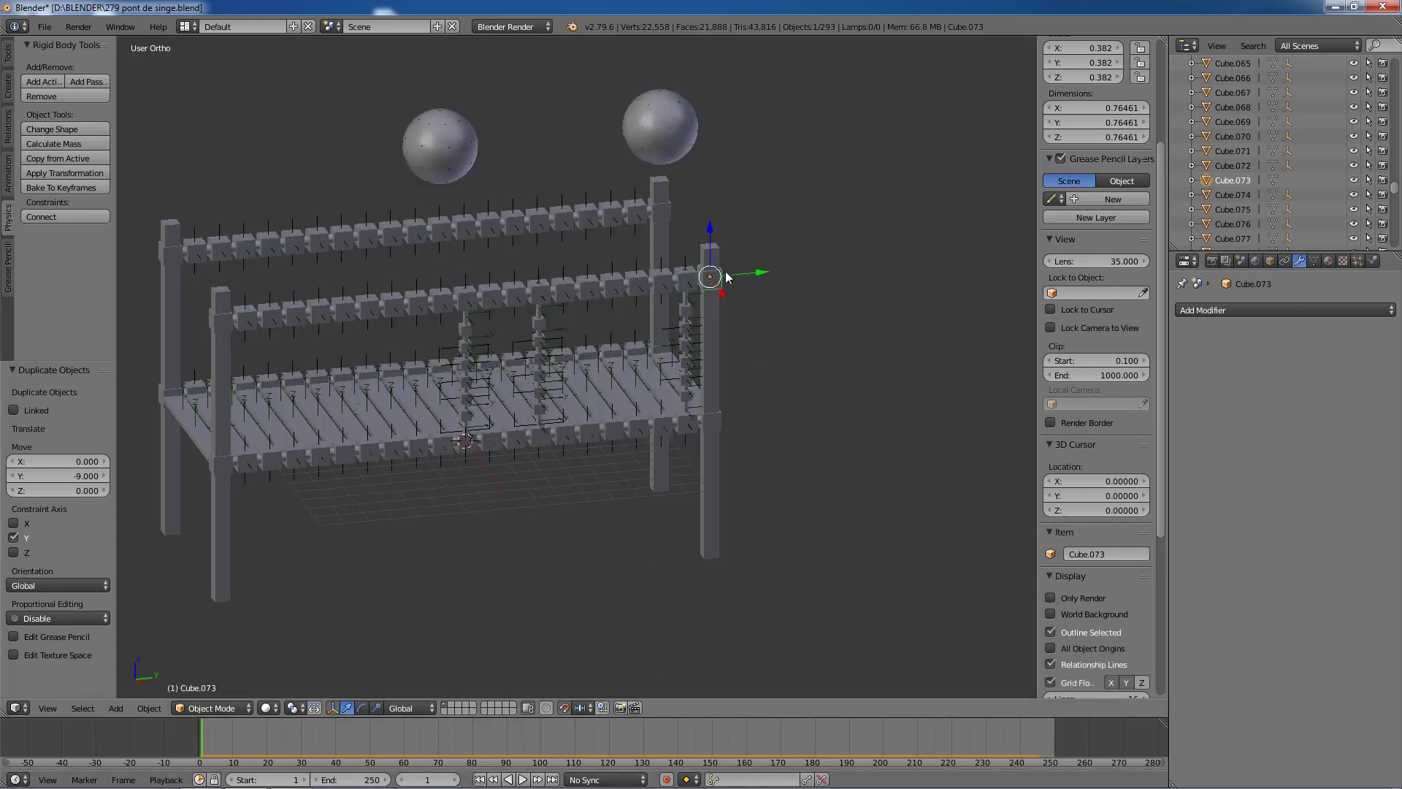
# Step: Compare the rigid body Dynamic settings of the end cubes Cube.073 and Cube.063 with those of the neighbouring rope cube Cube.074
pyautogui.click(1373, 261)
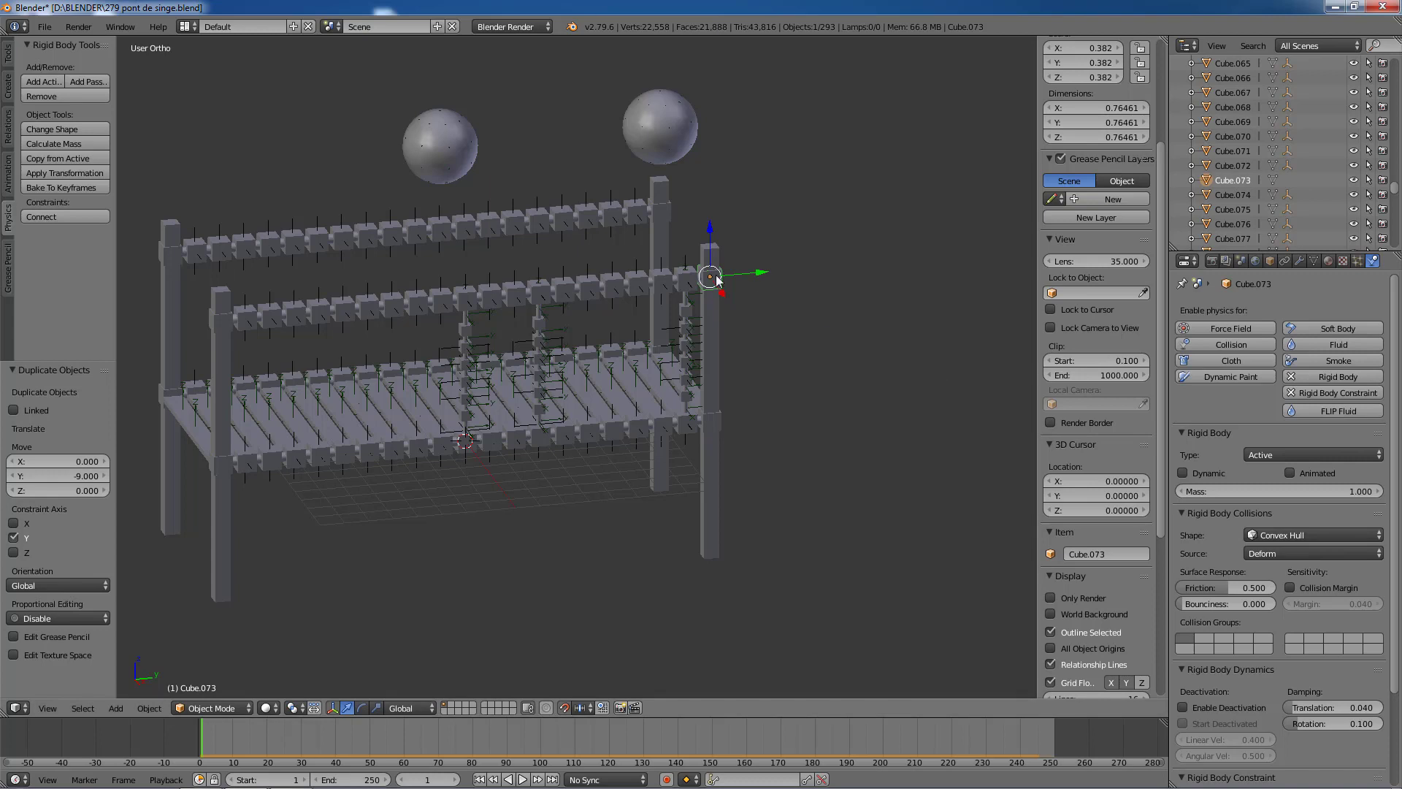
pyautogui.rightClick(214, 318)
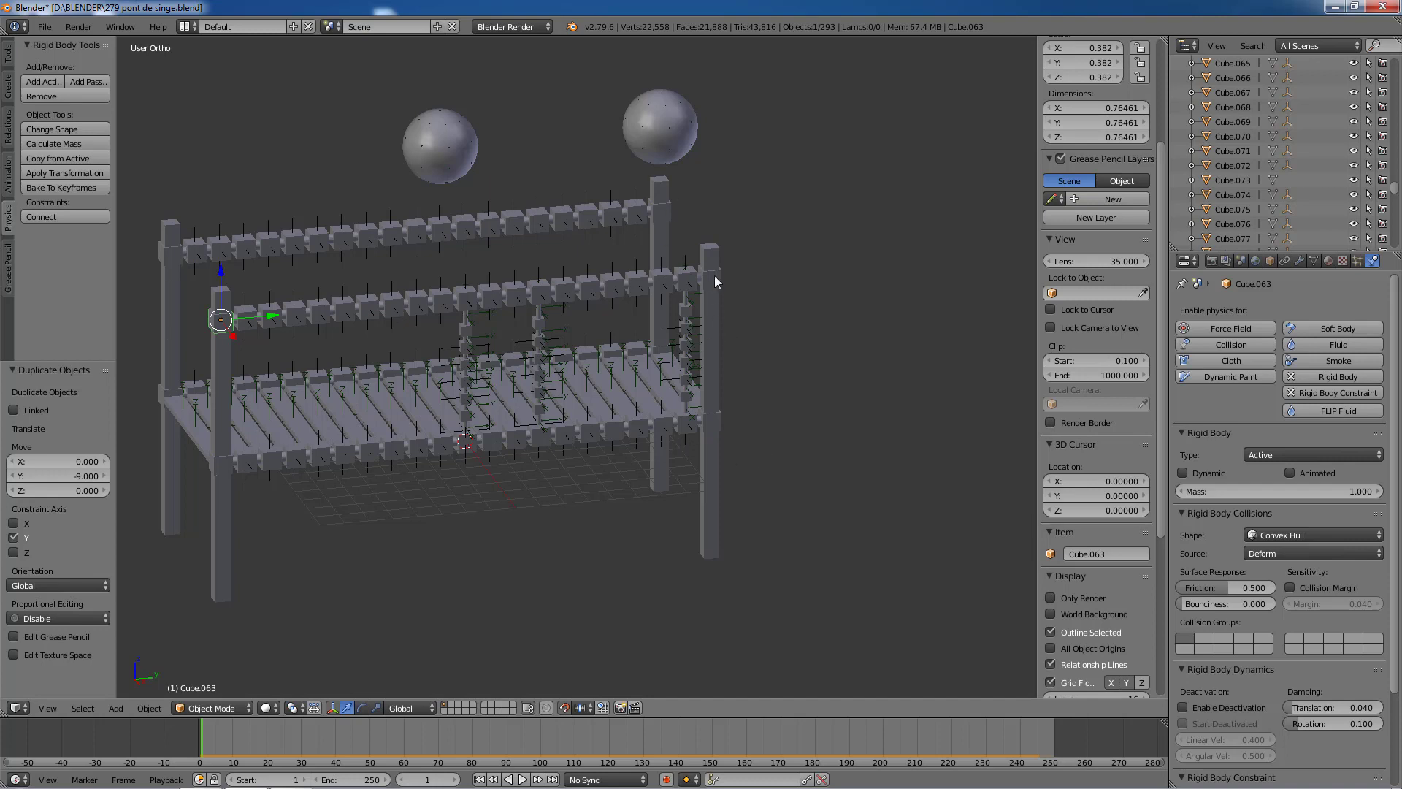
pyautogui.rightClick(691, 282)
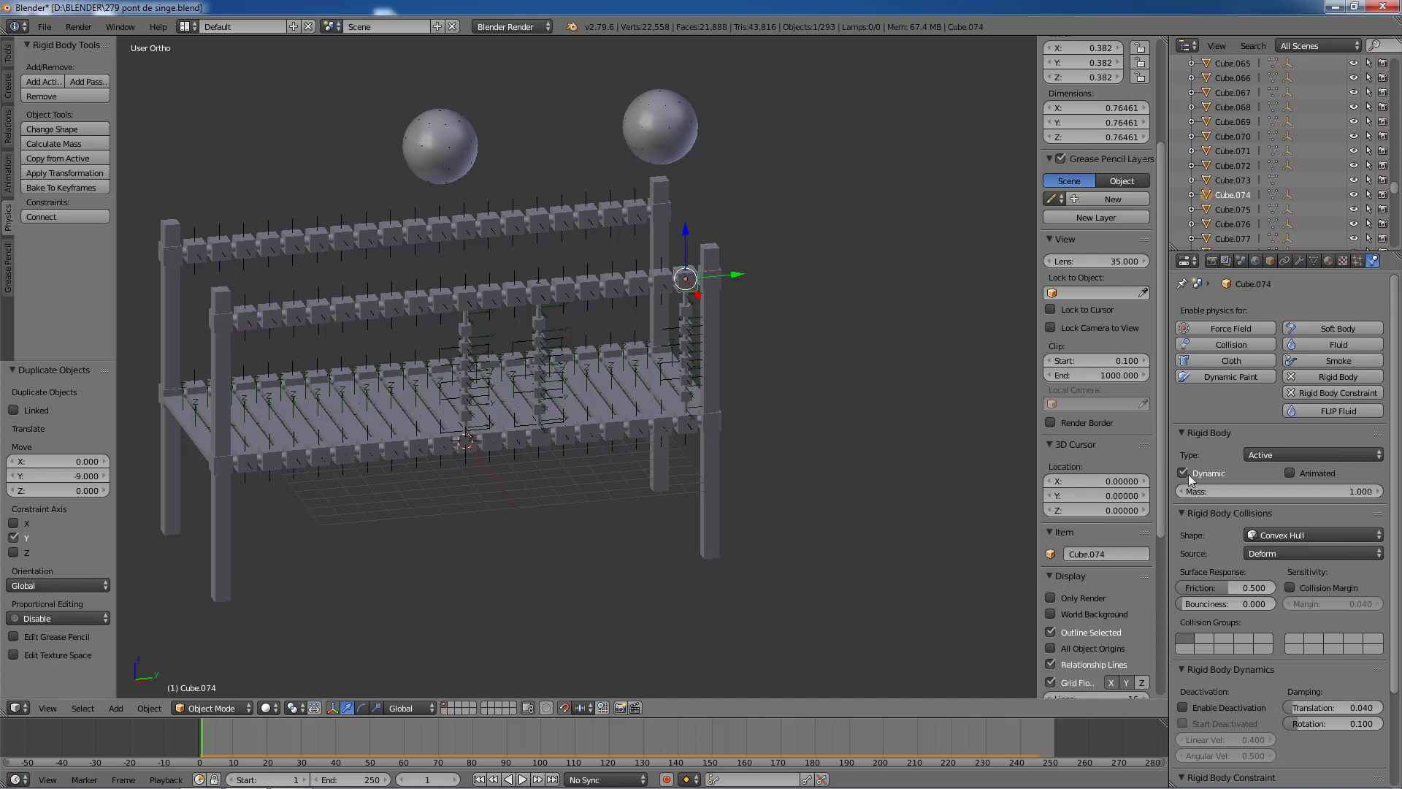
# Step: Compare the rigid body settings of Cube.073, Cube.063 and neighbouring Cube.064, including the constraint objects of Cube.063
pyautogui.rightClick(708, 279)
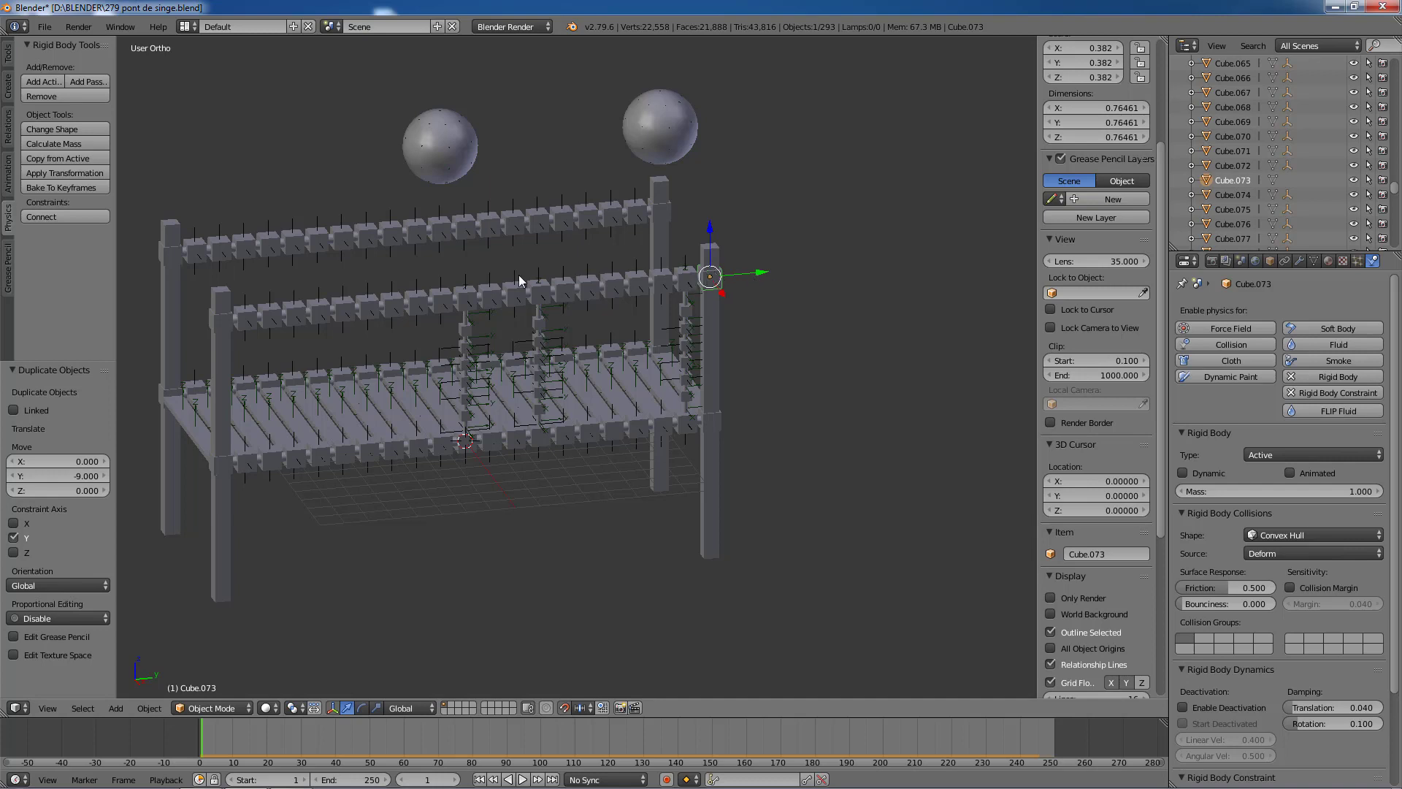
pyautogui.rightClick(244, 316)
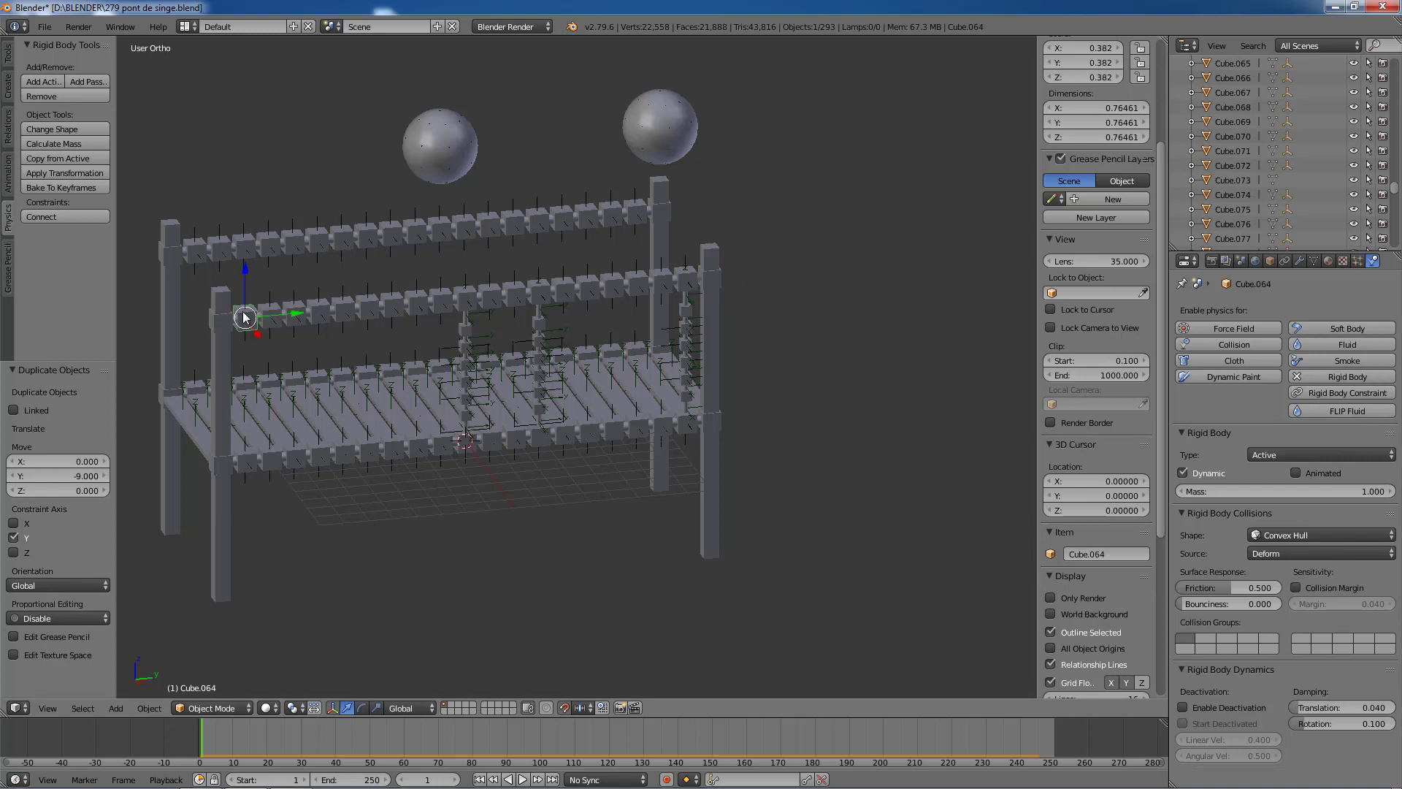
pyautogui.rightClick(225, 323)
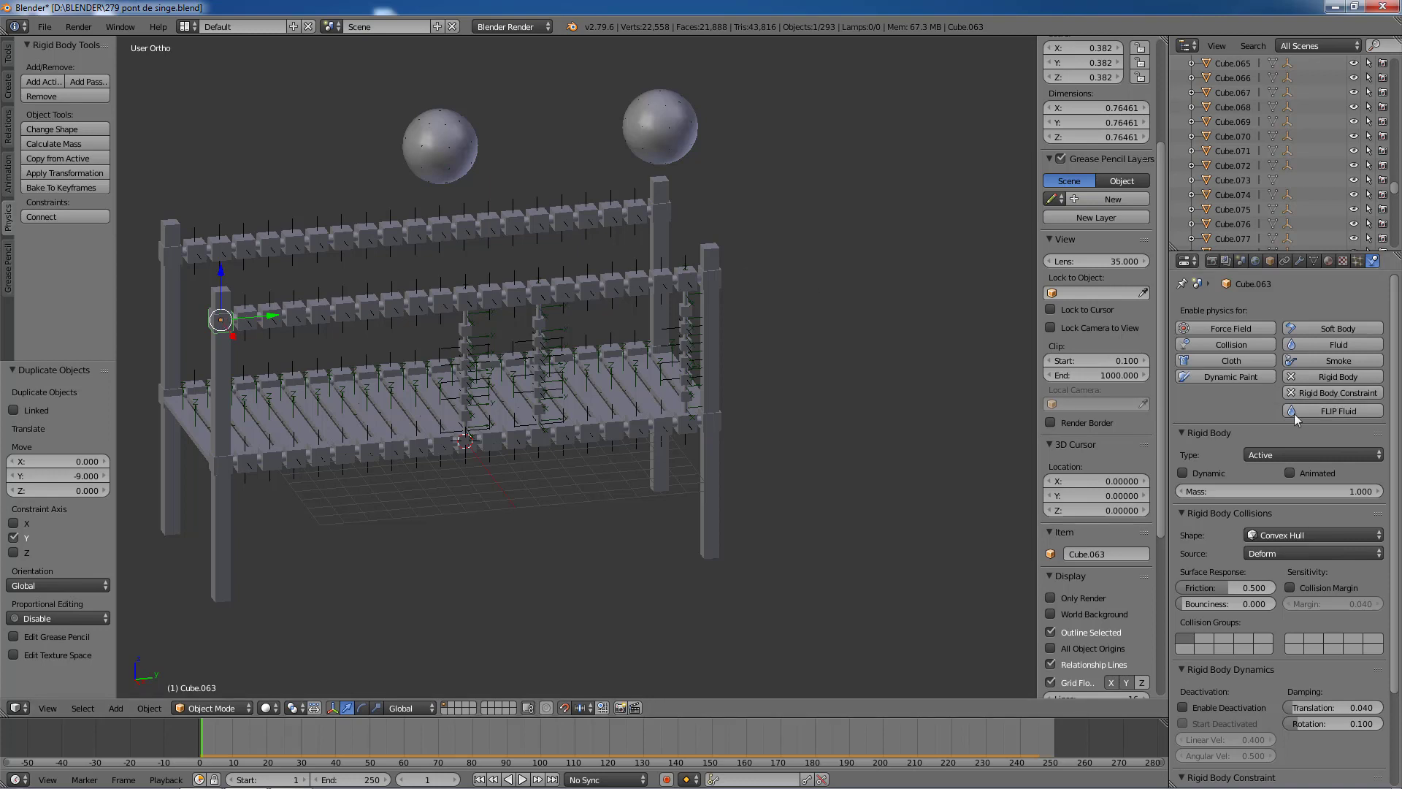
pyautogui.scroll(-4, 1247, 465)
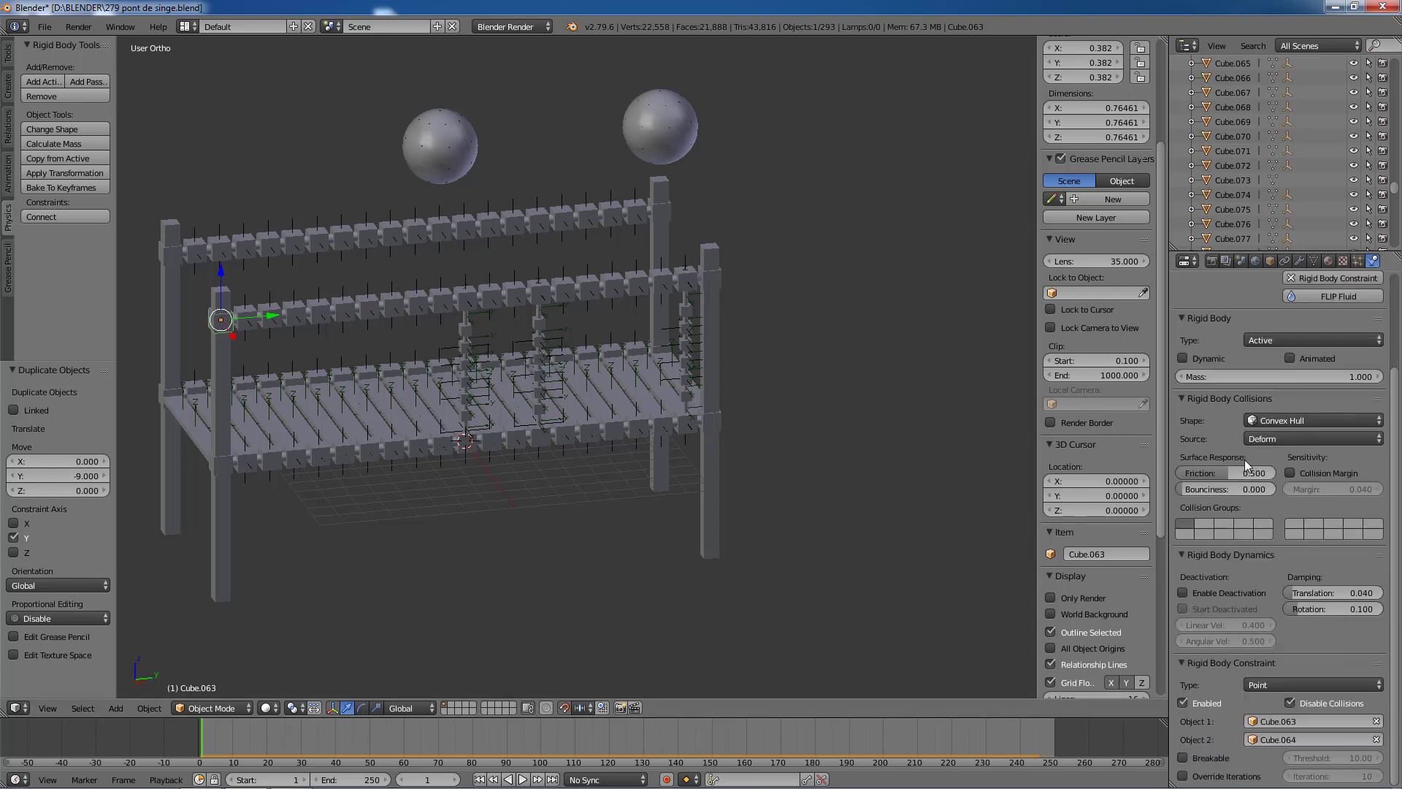
pyautogui.rightClick(252, 316)
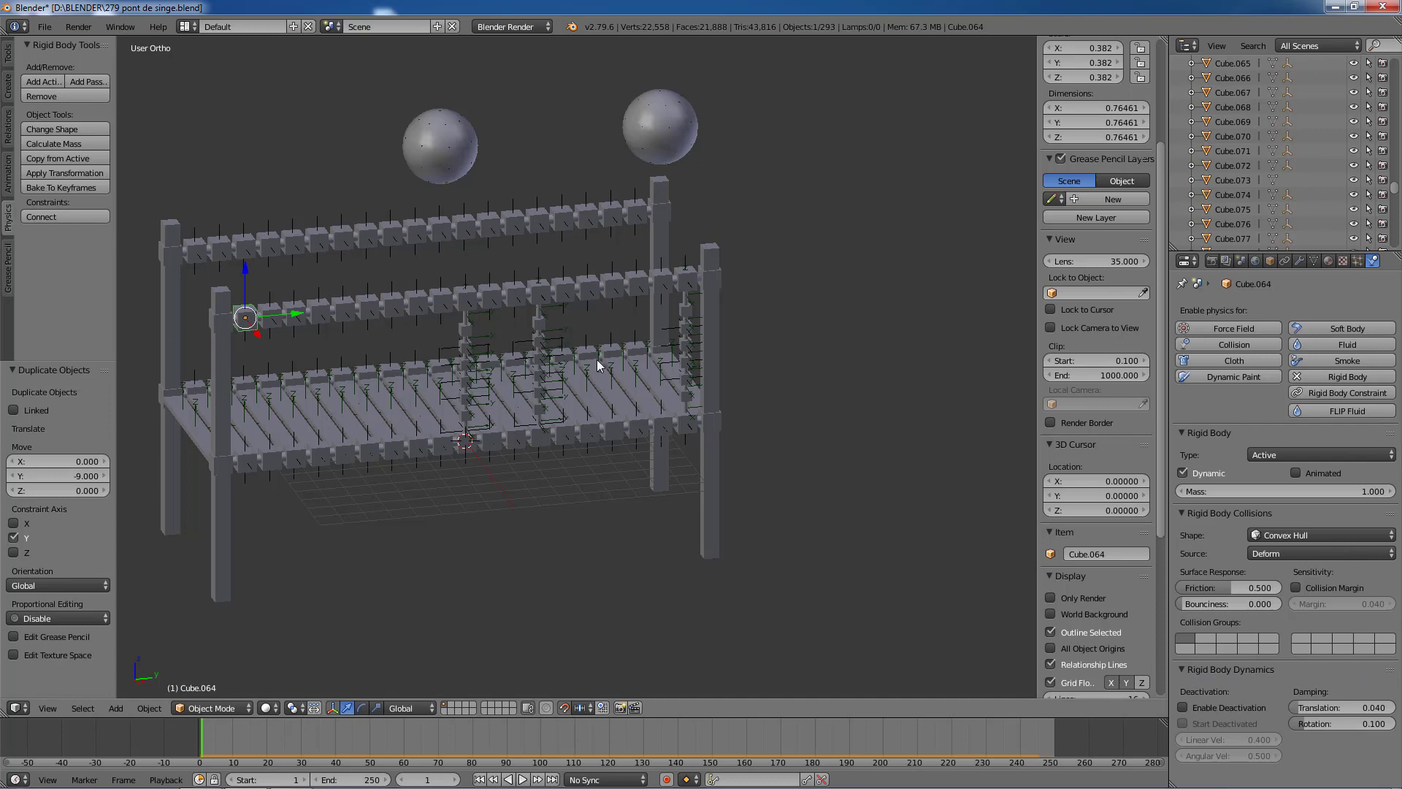
pyautogui.scroll(-1, 685, 416)
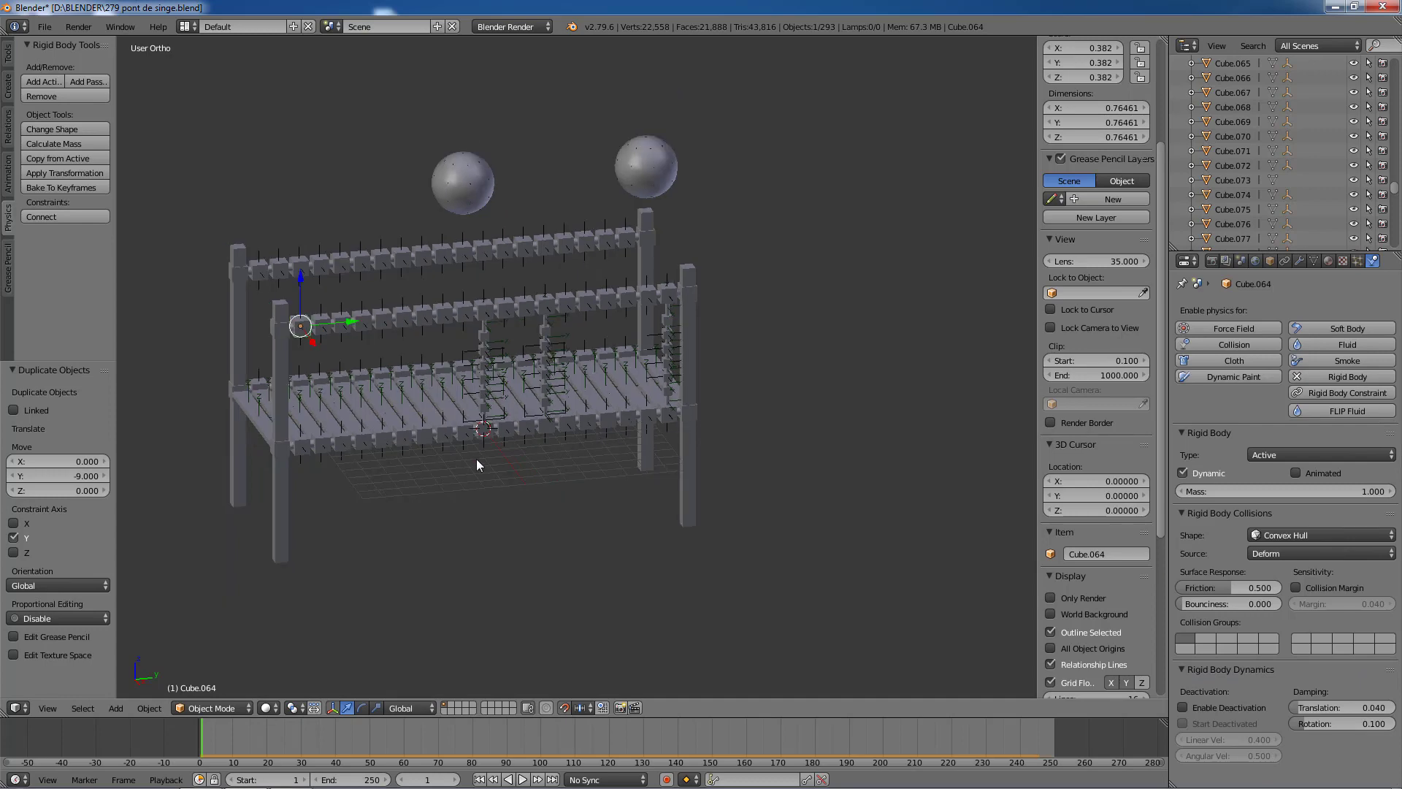
# Step: Play the simulation from the first frame with the whole bridge in view and stop it at frame 74
pyautogui.moveTo(476, 458); pyautogui.dragTo(445, 480, button='middle')
pyautogui.scroll(4, 406, 453)
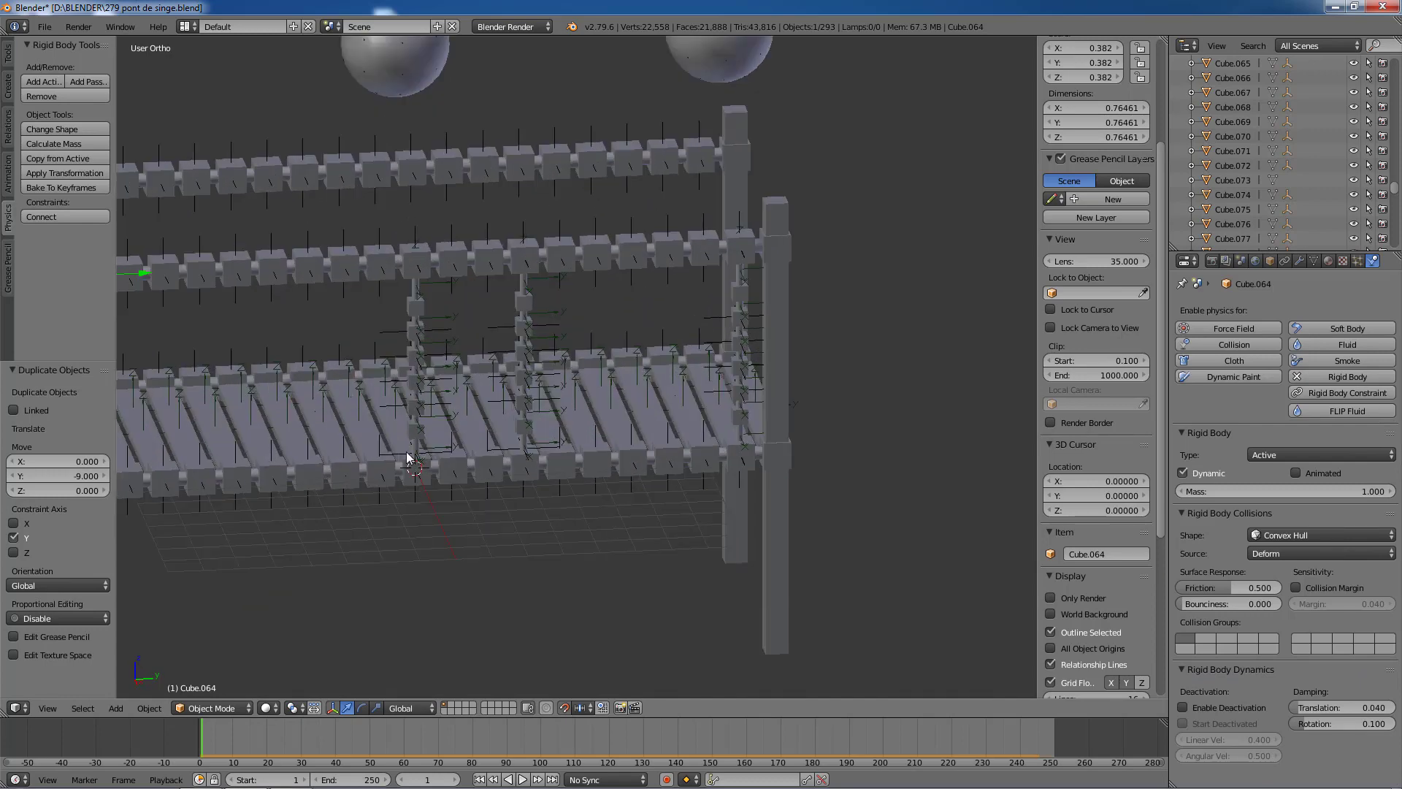
pyautogui.scroll(-2, 406, 458)
pyautogui.keyDown('shift'); pyautogui.moveTo(385, 410); pyautogui.dragTo(540, 438, button='middle'); pyautogui.keyUp('shift')
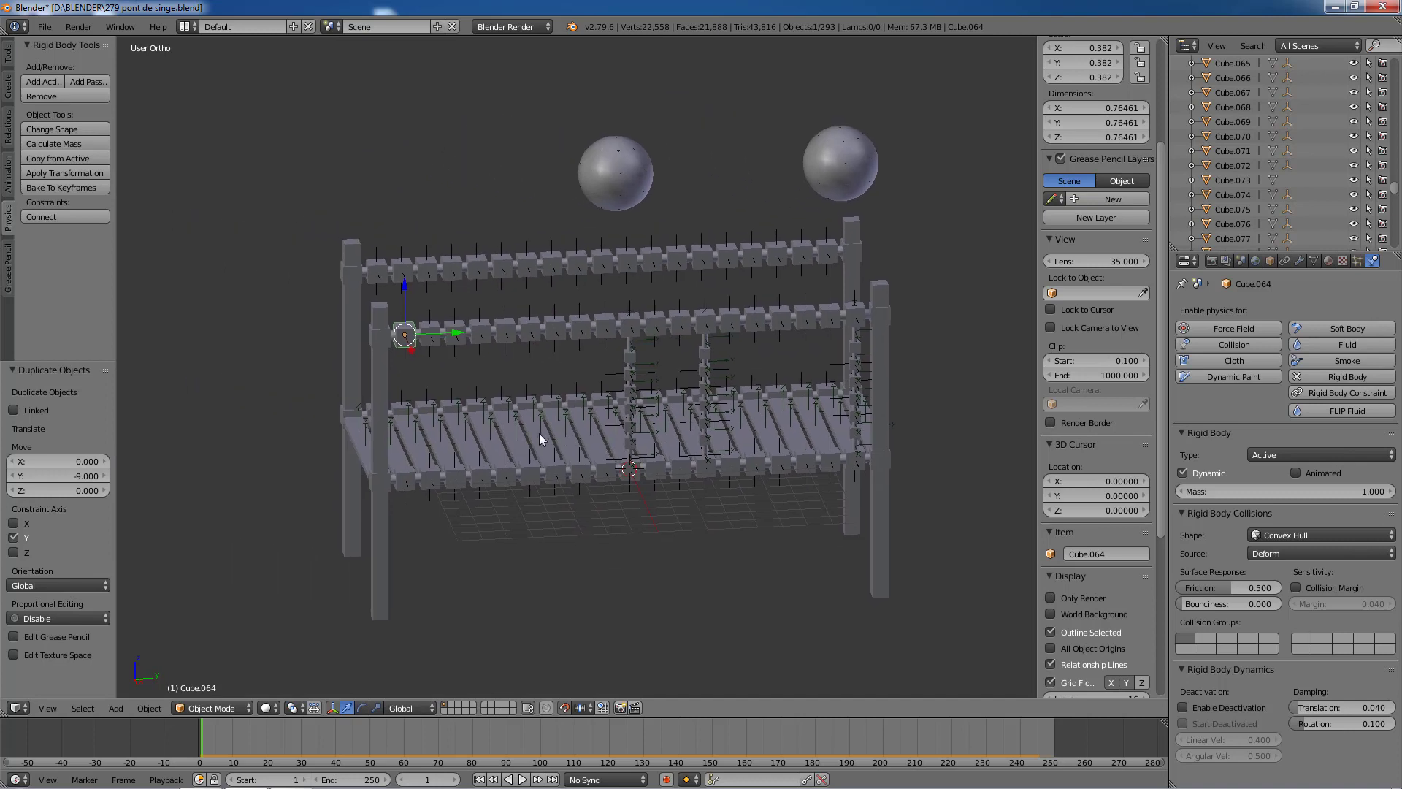
pyautogui.scroll(2, 540, 438)
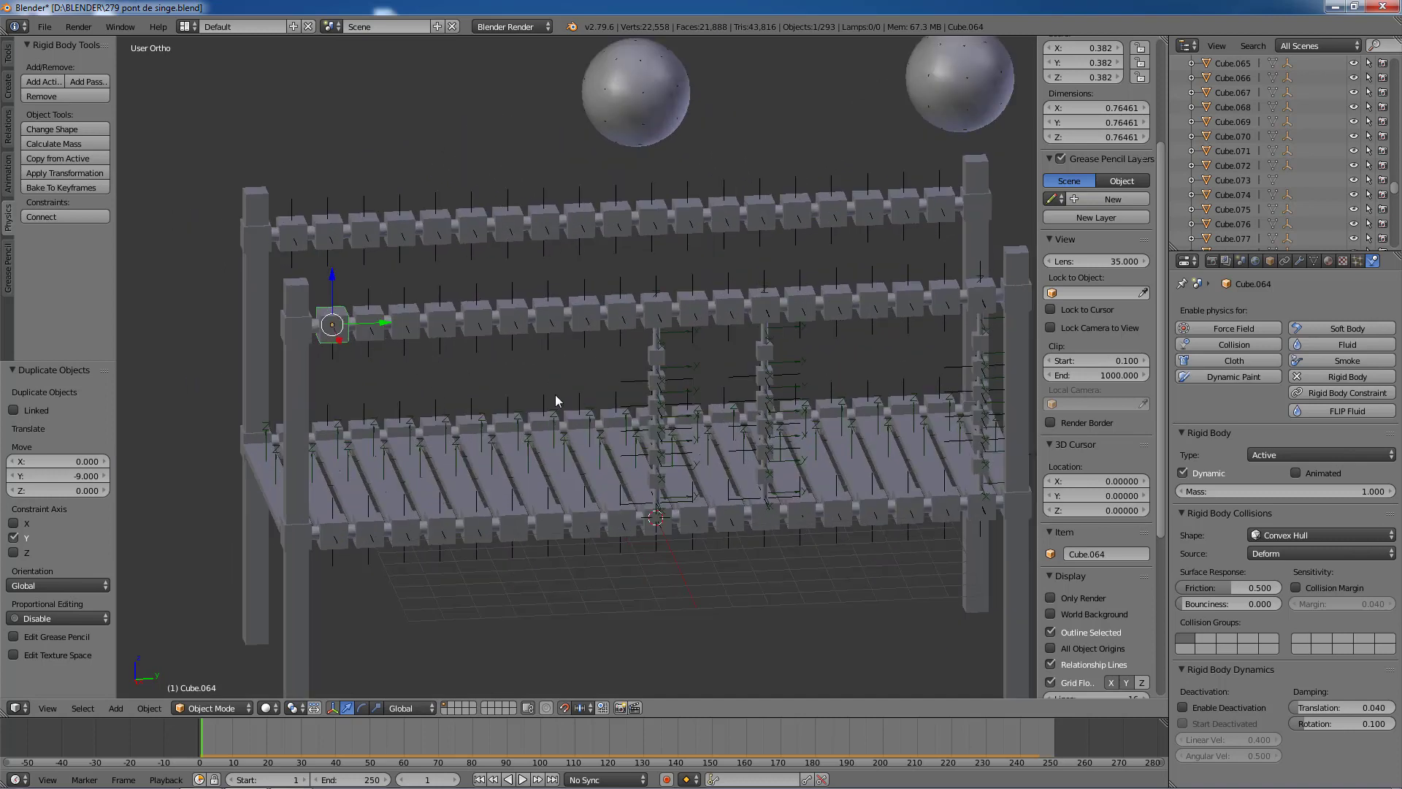
pyautogui.scroll(-1, 502, 382)
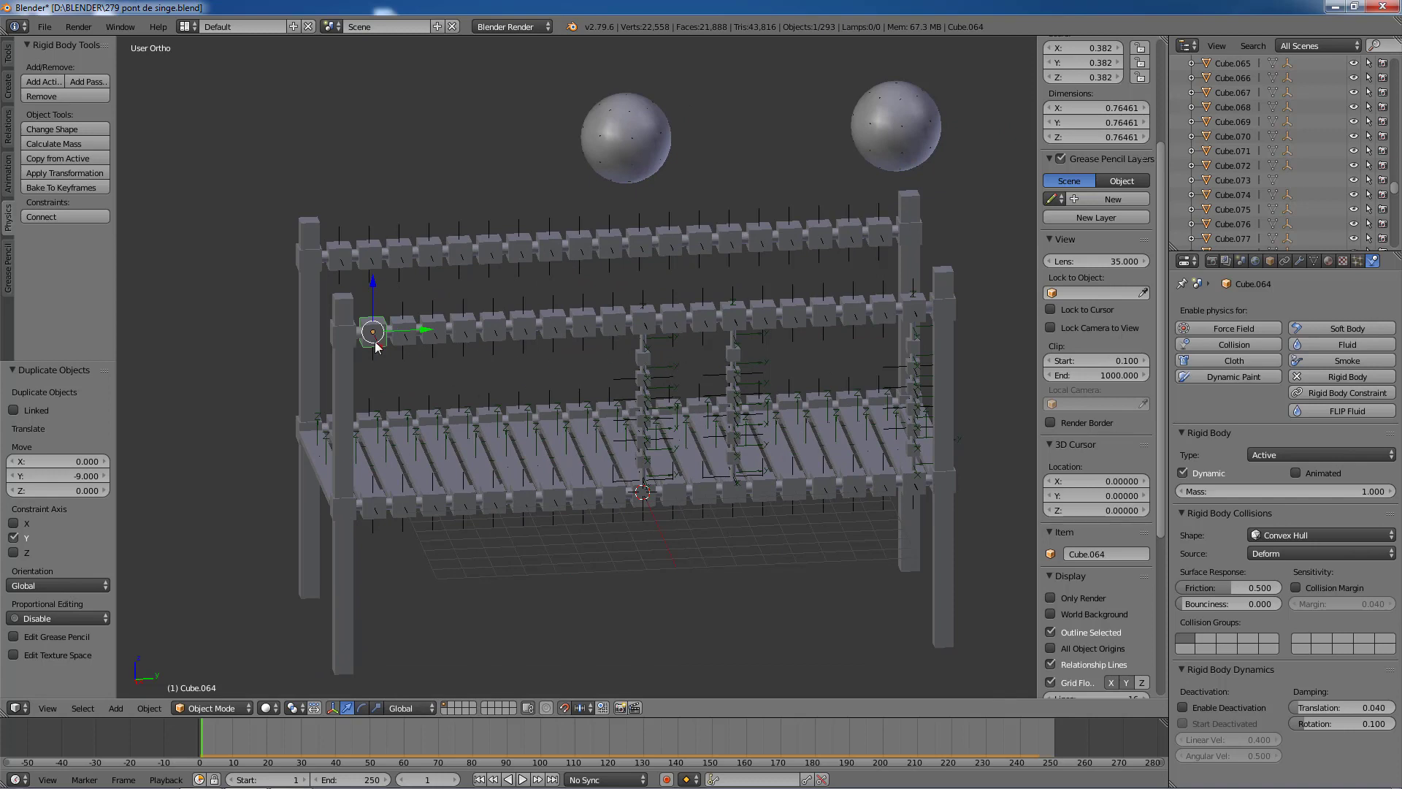
pyautogui.scroll(-1, 444, 360)
pyautogui.scroll(2, 456, 362)
pyautogui.scroll(-1, 466, 381)
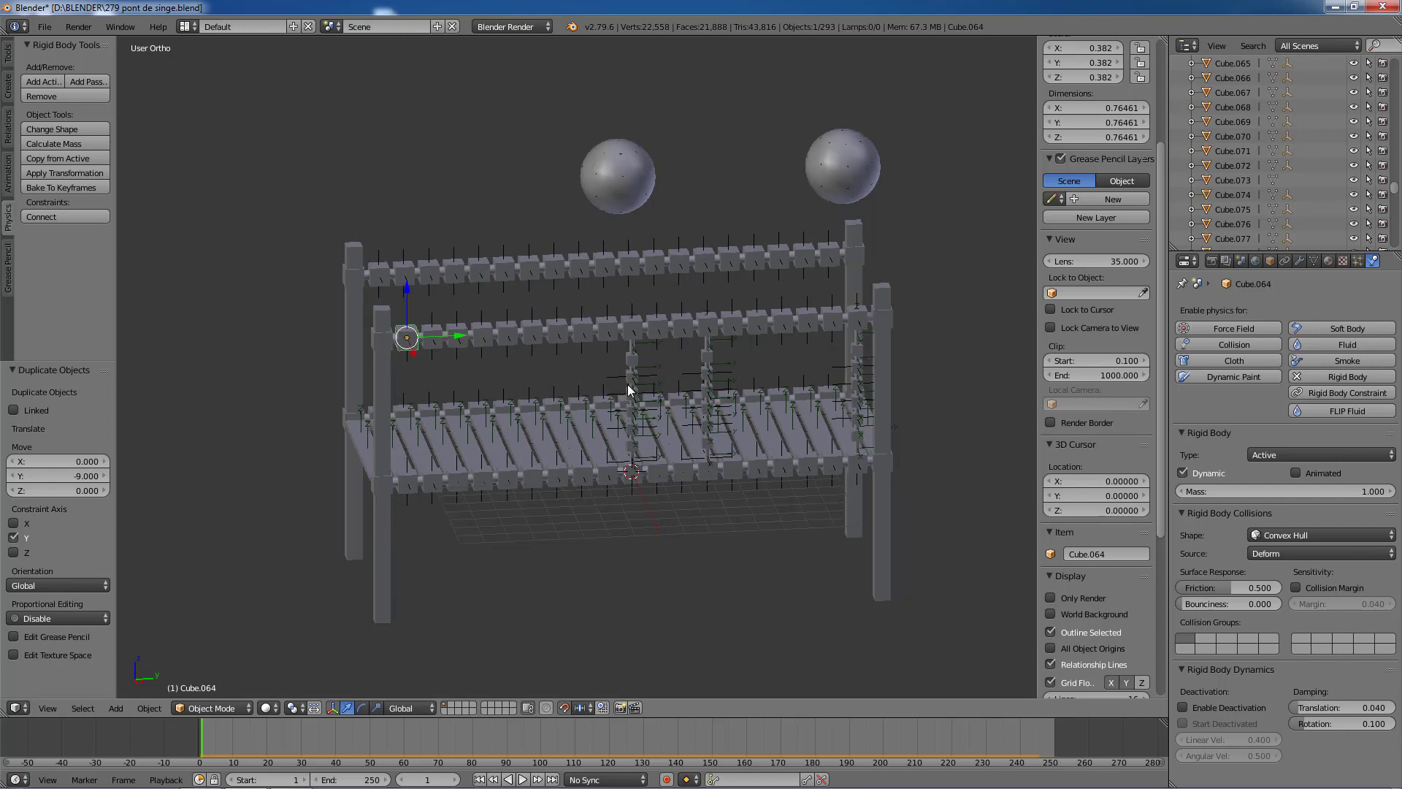
pyautogui.moveTo(628, 384); pyautogui.dragTo(641, 463, button='middle')
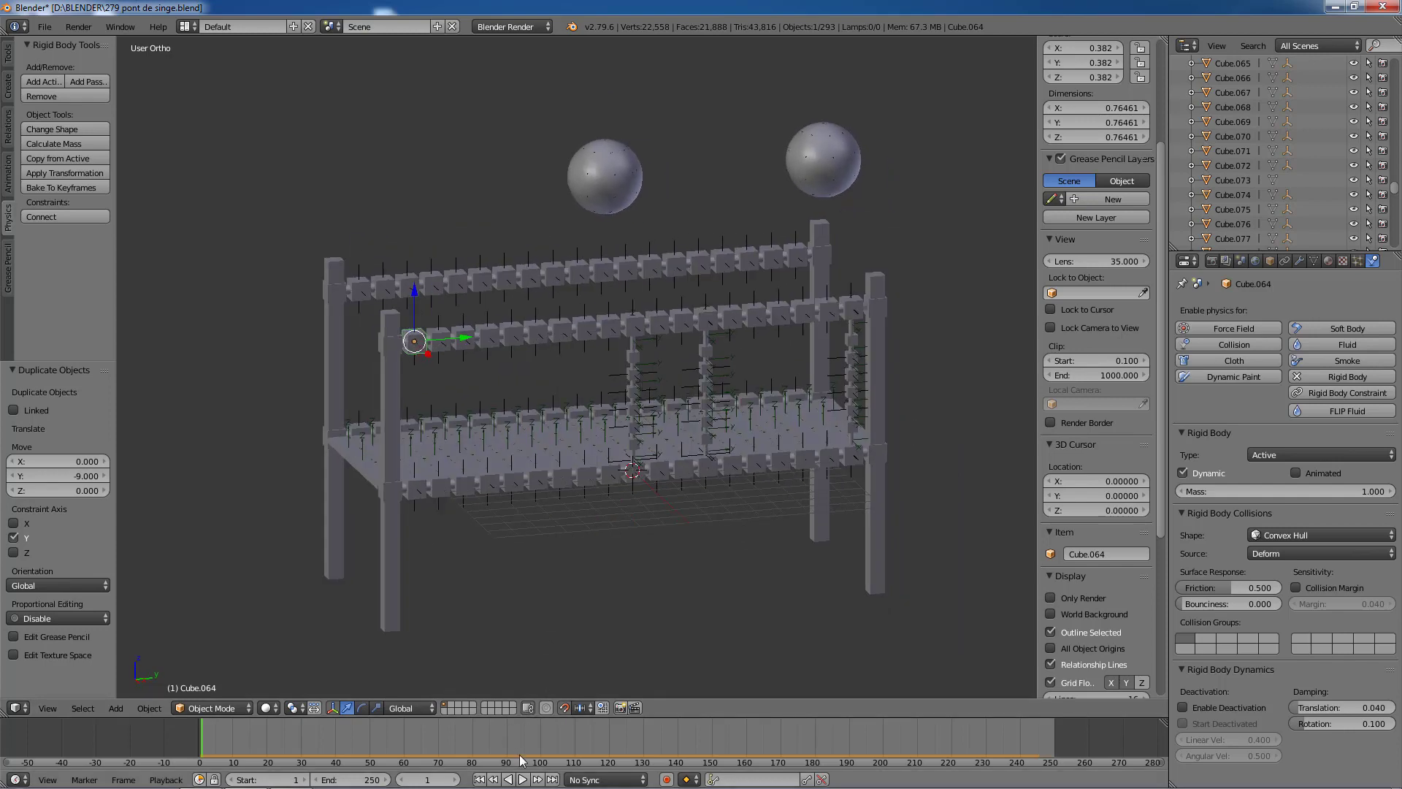
pyautogui.click(521, 779)
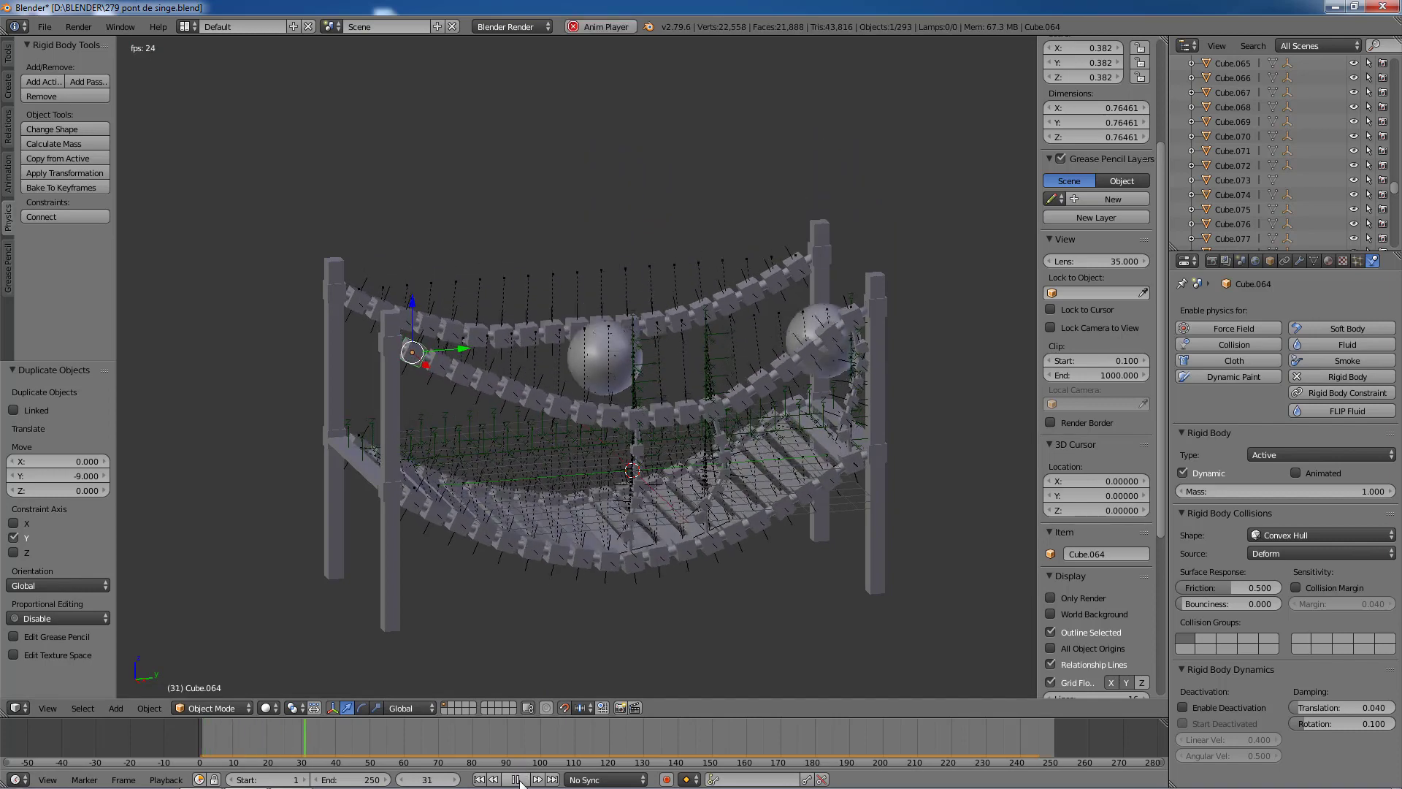
pyautogui.hotkey('alt', 'a')
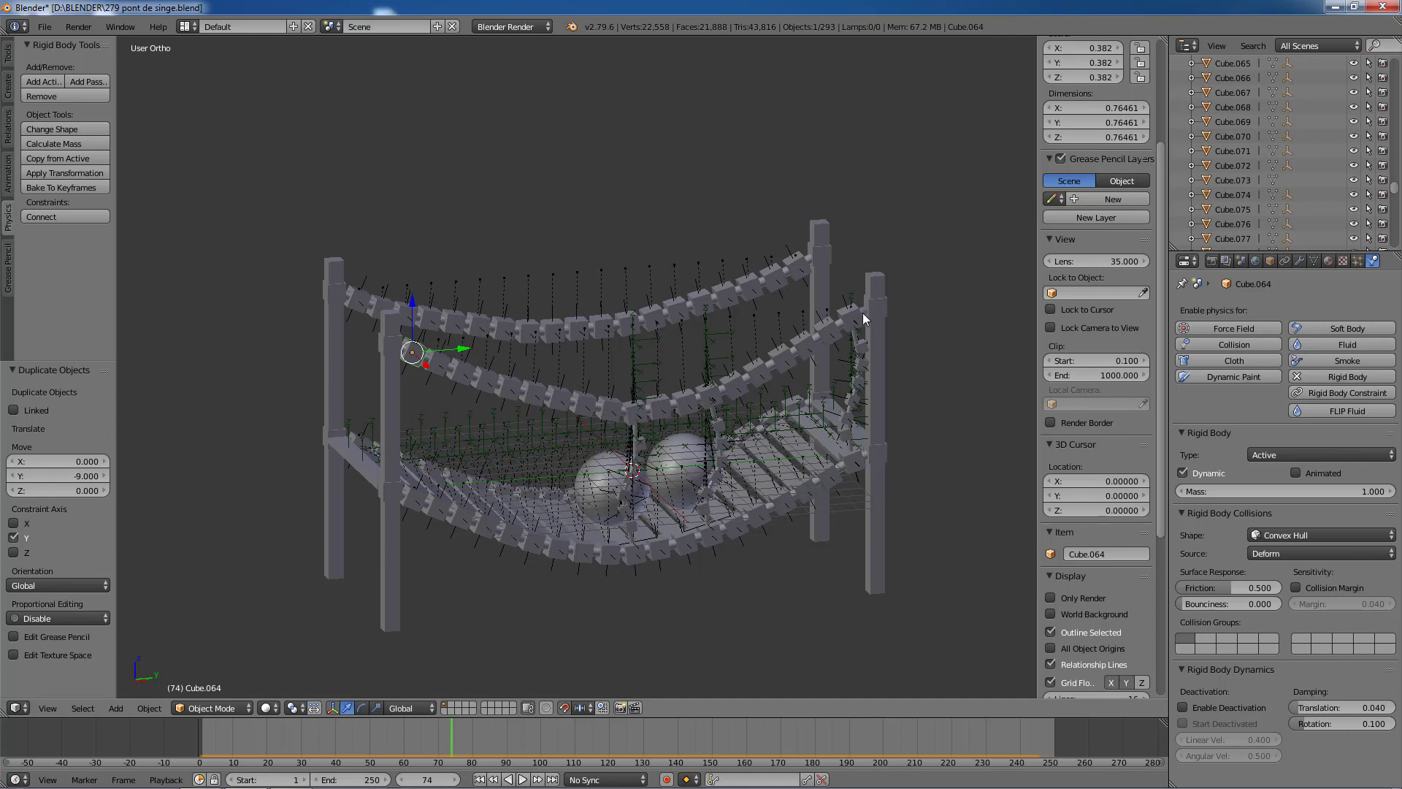
# Step: Pick out the empties Empty.059 and Empty.058 along the sagging front upper rope
pyautogui.rightClick(449, 370)
pyautogui.rightClick(456, 371)
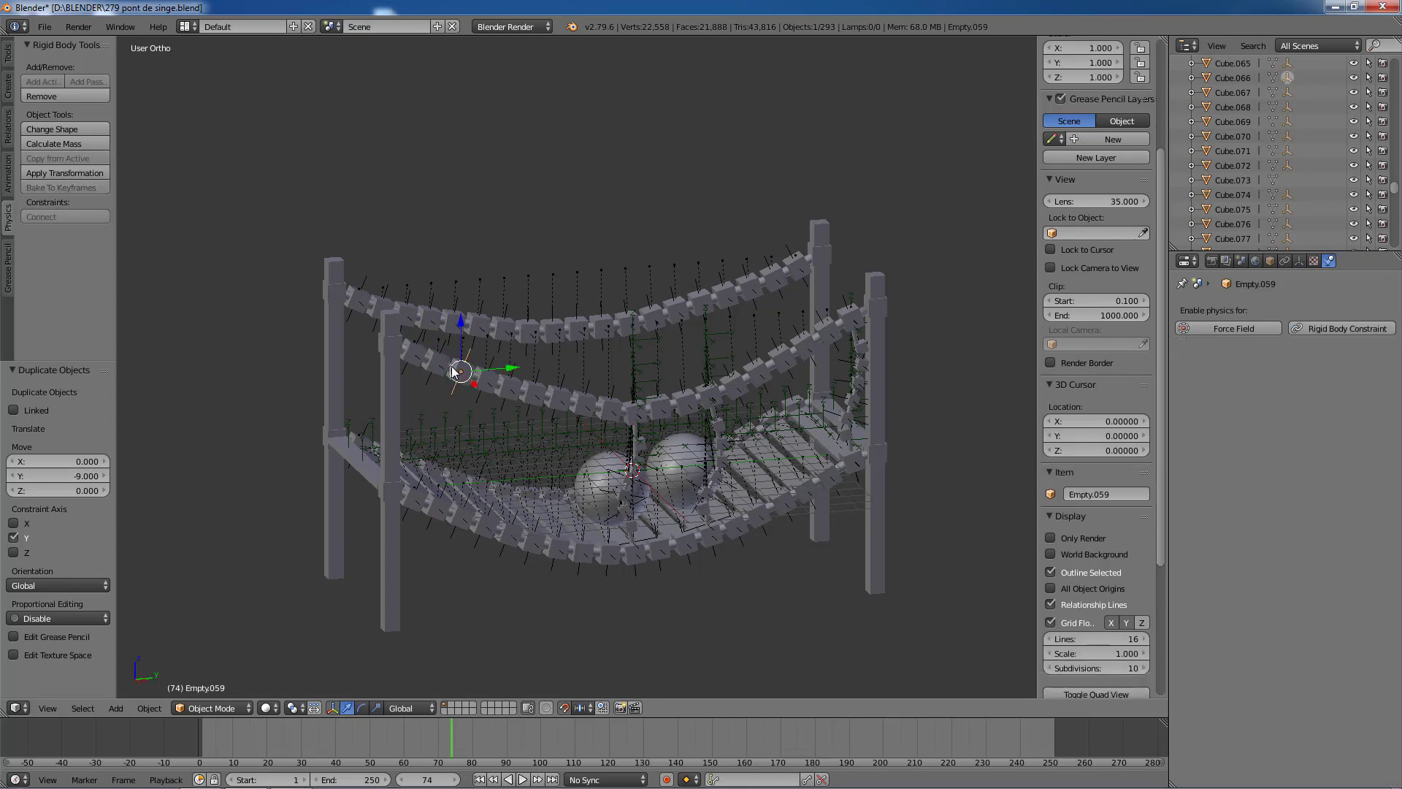
pyautogui.rightClick(451, 369)
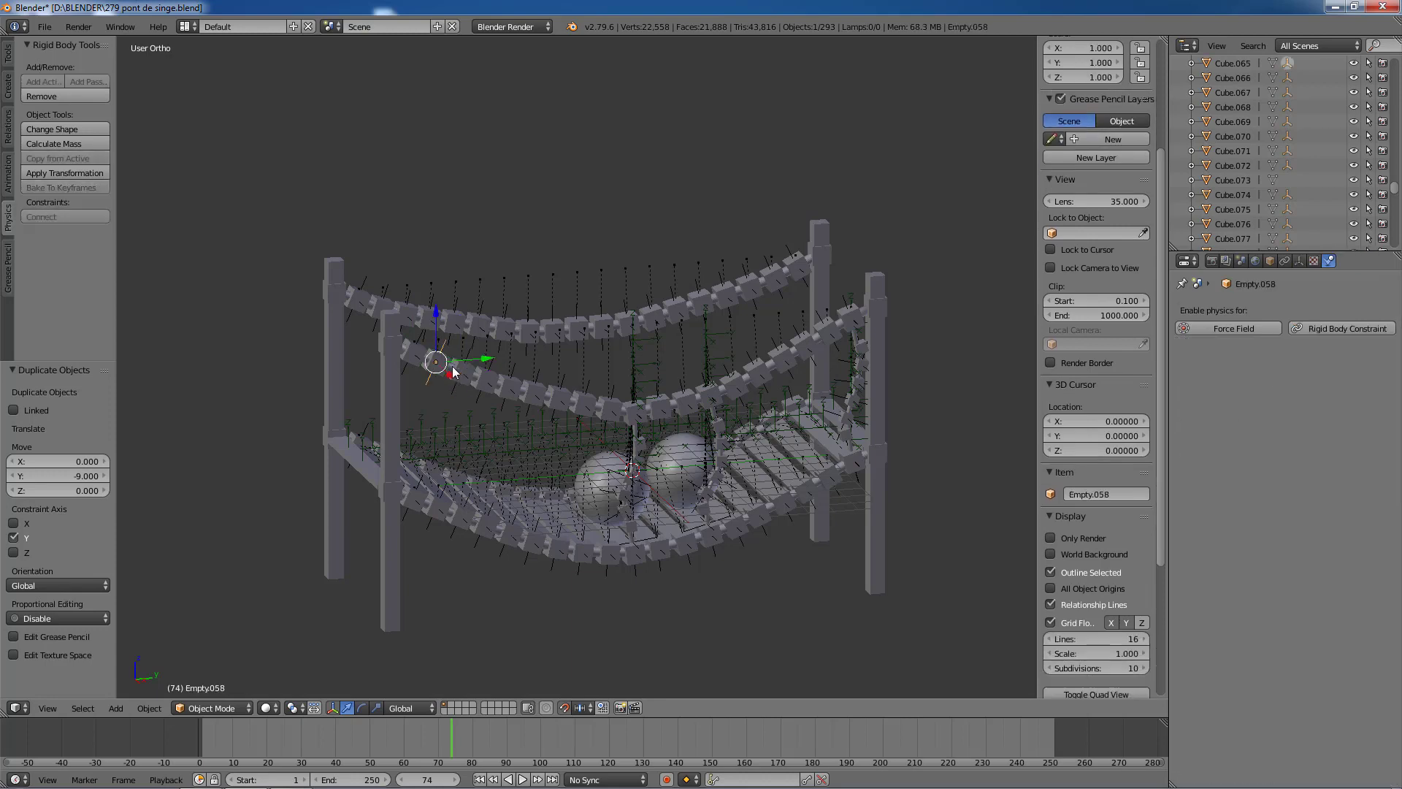
pyautogui.scroll(1, 584, 403)
# Step: Open the front upper rope's cable mesh for editing in right-side wireframe view and examine its subdivisions from end to end
pyautogui.press('KP_3')
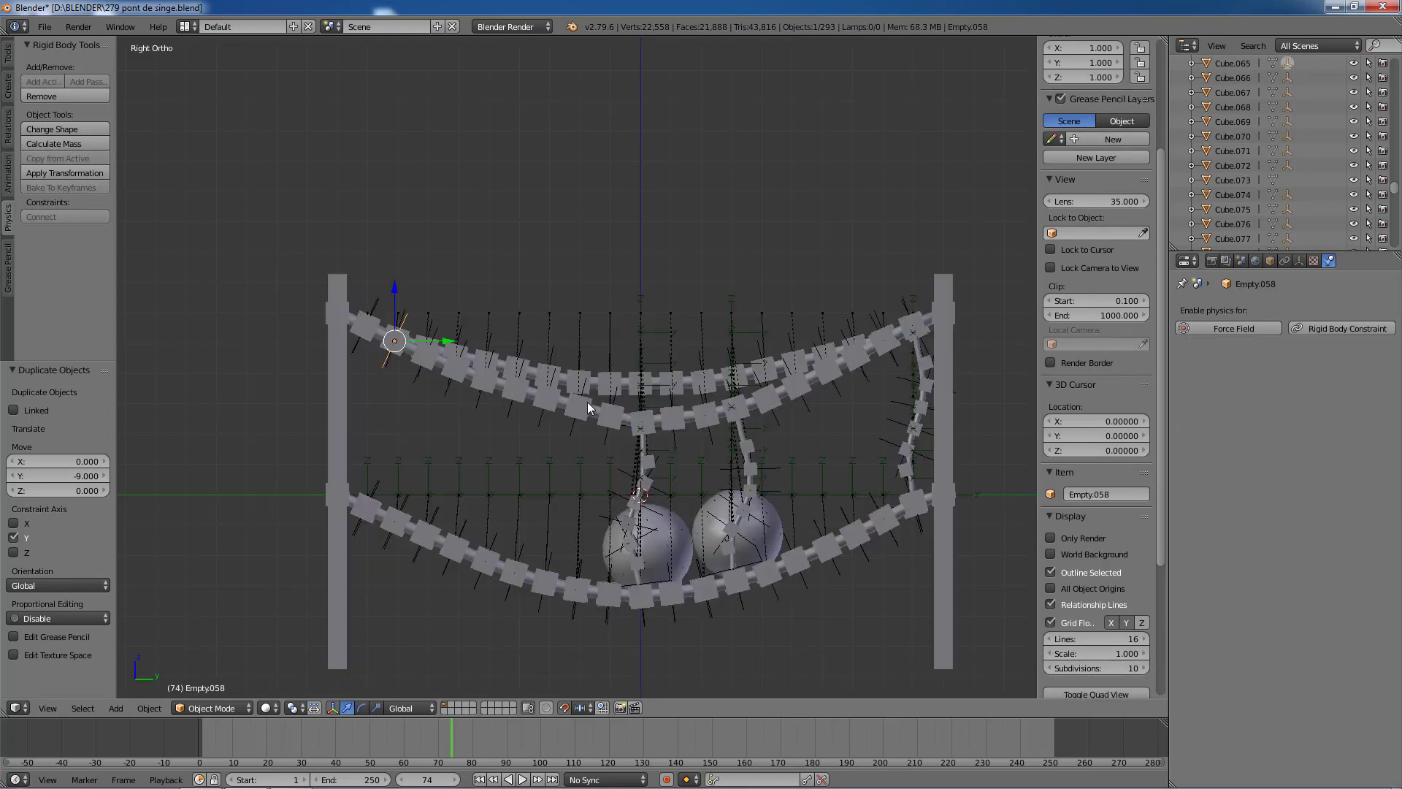
pyautogui.scroll(2, 588, 401)
pyautogui.rightClick(602, 438)
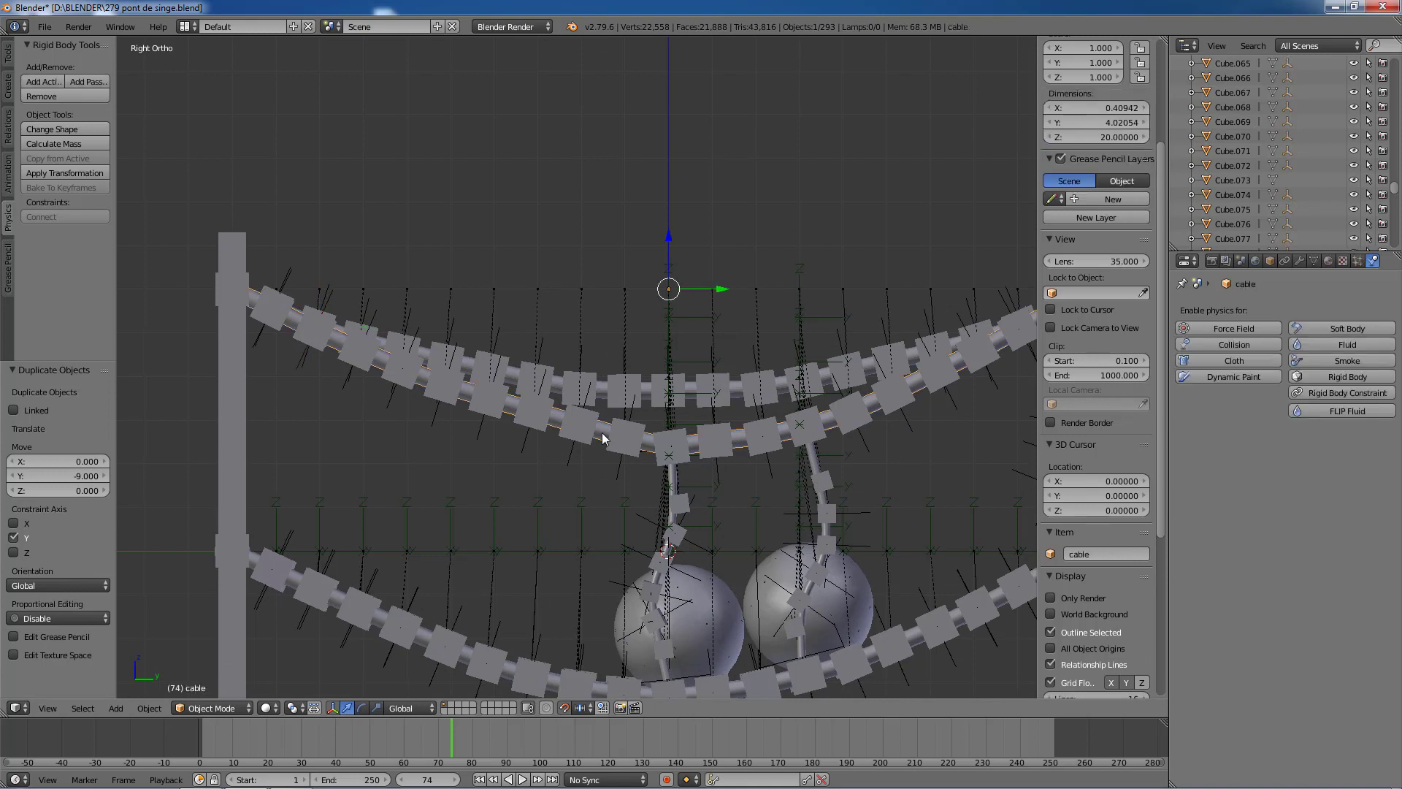
pyautogui.press('Tab')
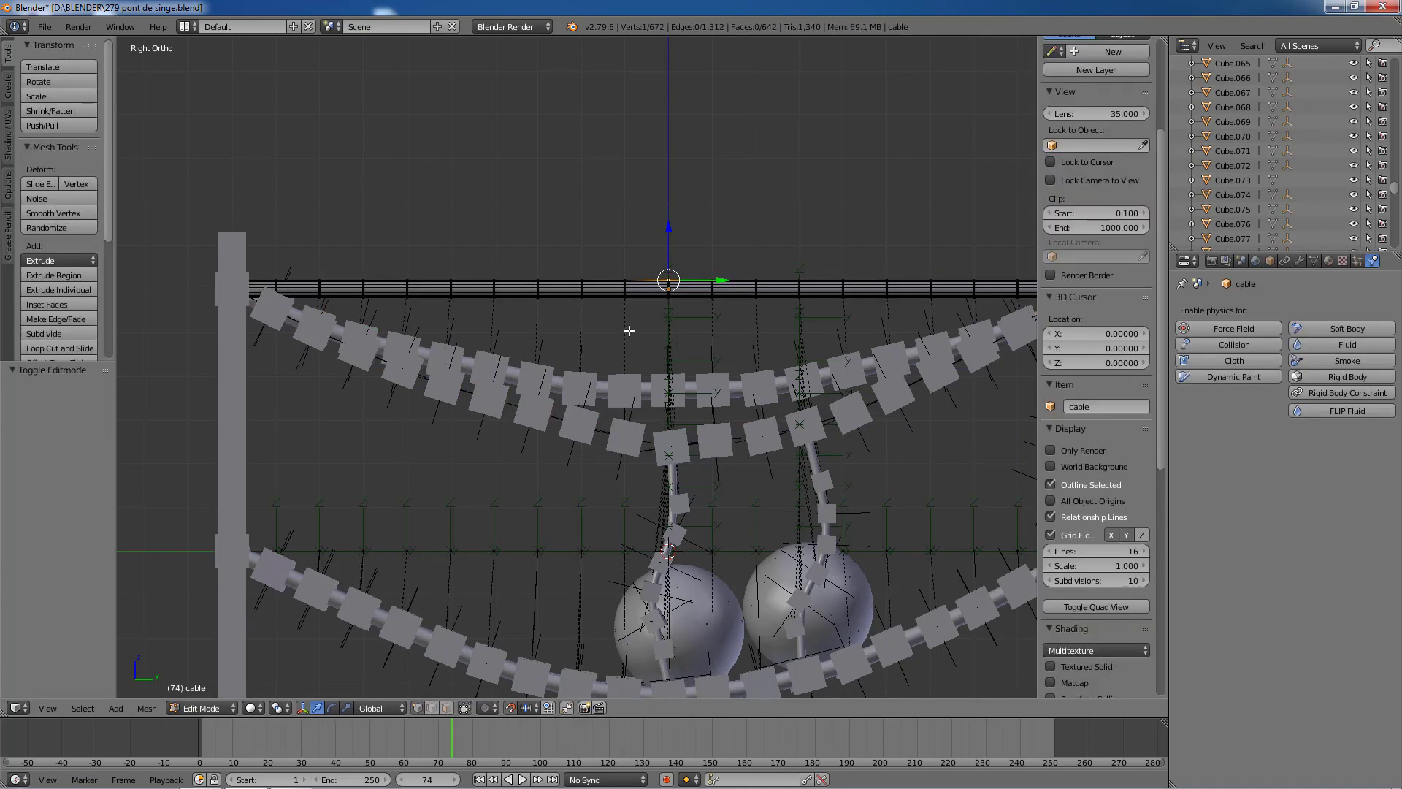
pyautogui.press('z')
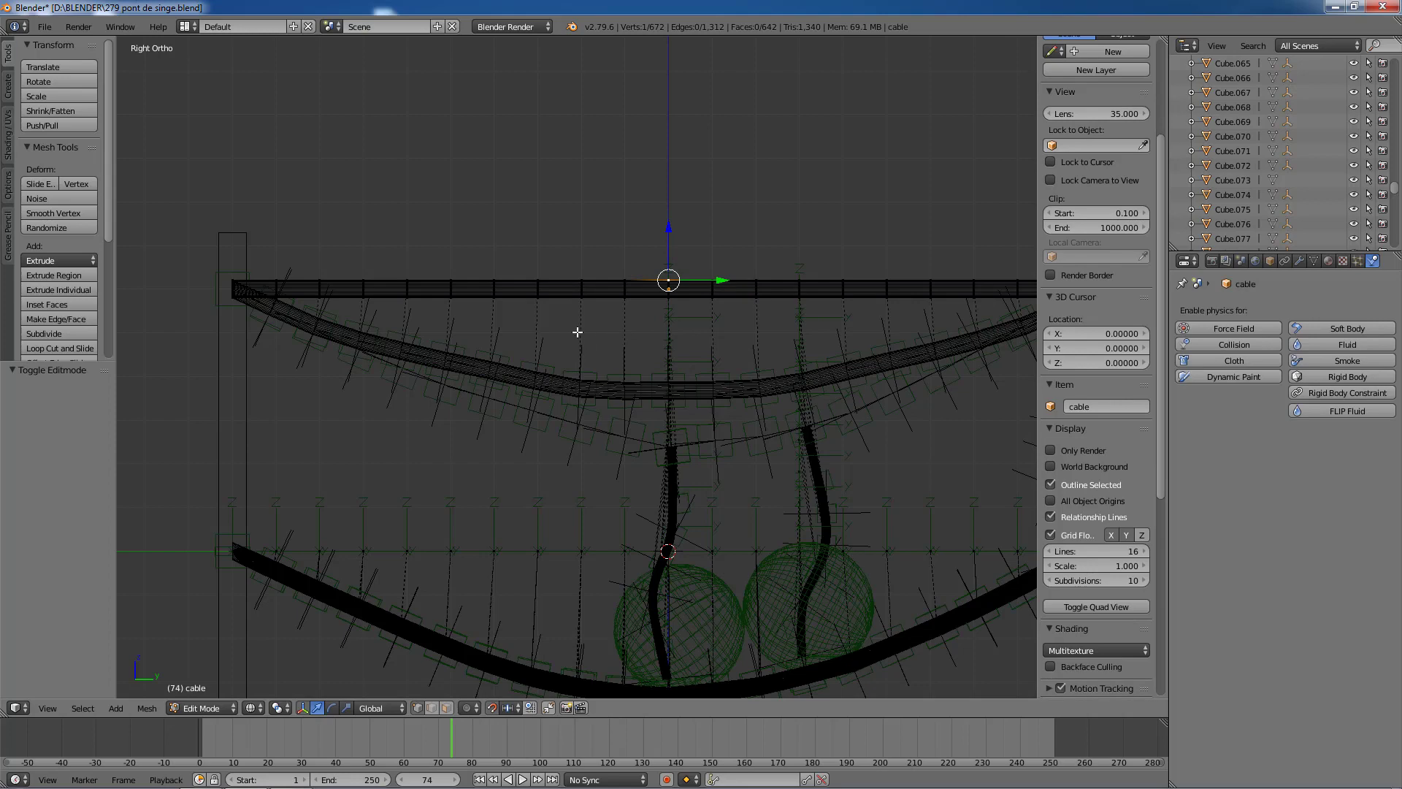
pyautogui.scroll(-1, 641, 325)
pyautogui.keyDown('shift'); pyautogui.moveTo(798, 362); pyautogui.dragTo(462, 410, button='middle'); pyautogui.keyUp('shift')
pyautogui.scroll(5, 595, 392)
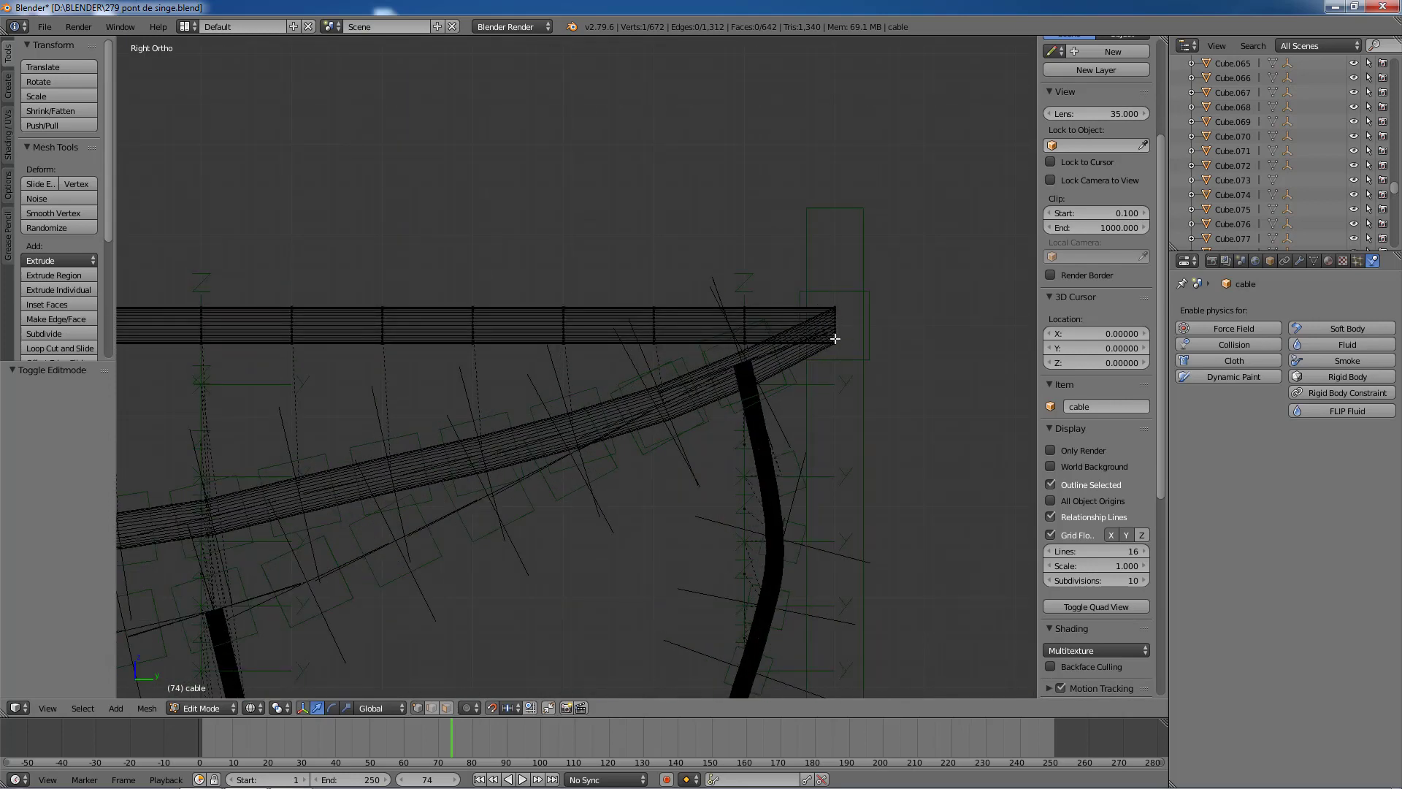
pyautogui.scroll(-3, 839, 322)
pyautogui.keyDown('shift'); pyautogui.moveTo(413, 383); pyautogui.dragTo(963, 380, button='middle'); pyautogui.keyUp('shift')
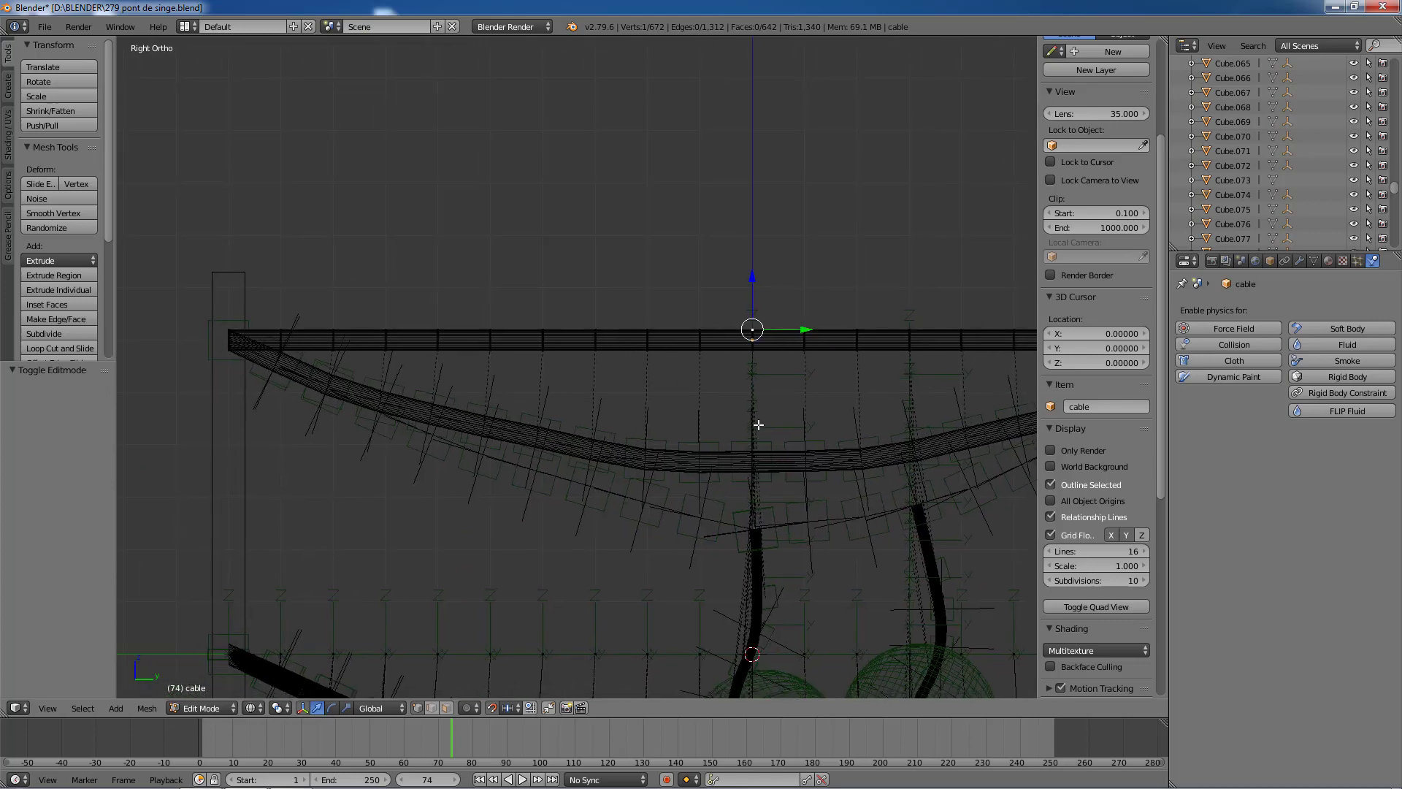
pyautogui.scroll(-3, 758, 419)
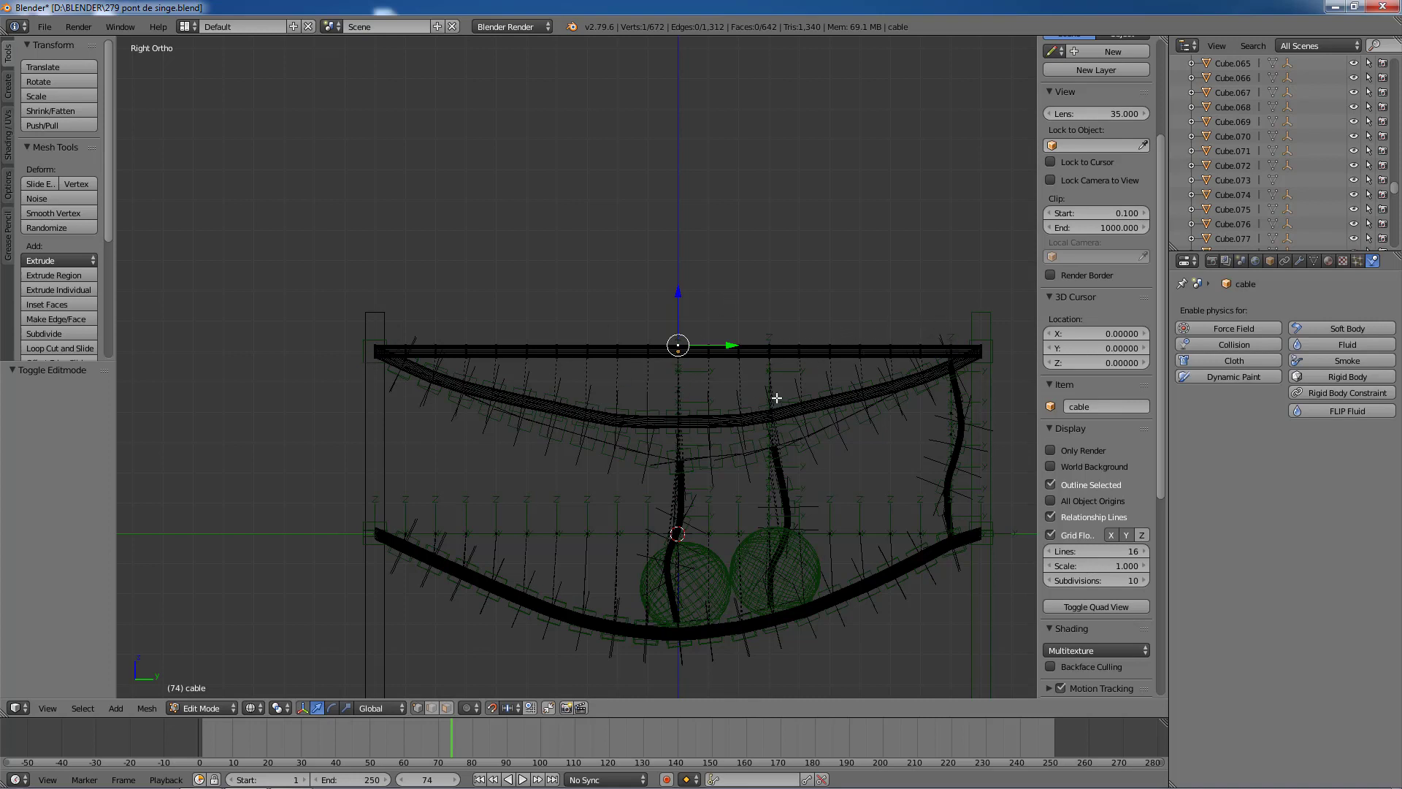
# Step: Restore solid shading, compare the straight cable mesh with the sagging cubes, and return to Object Mode
pyautogui.moveTo(765, 374); pyautogui.dragTo(695, 446, button='middle')
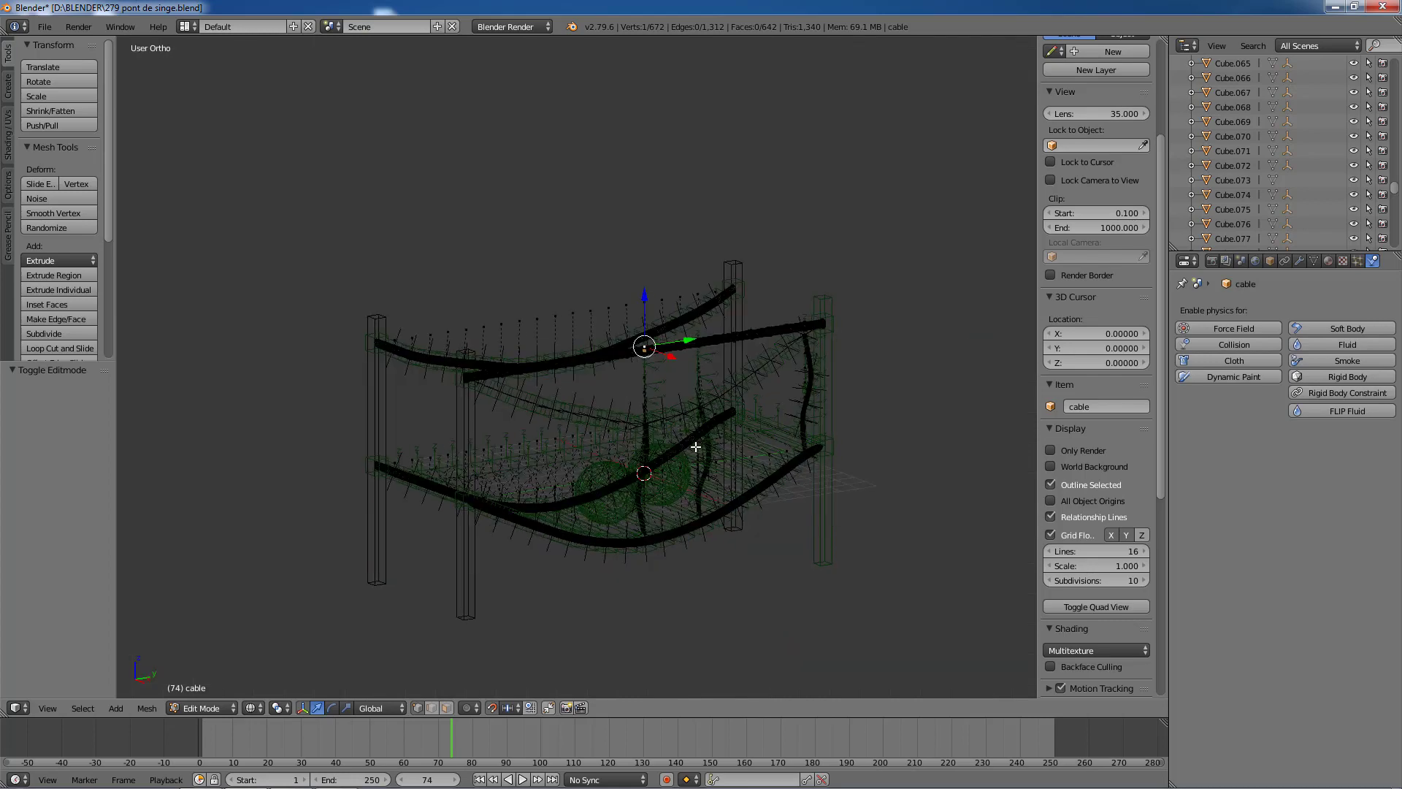
pyautogui.press('z')
pyautogui.scroll(2, 768, 442)
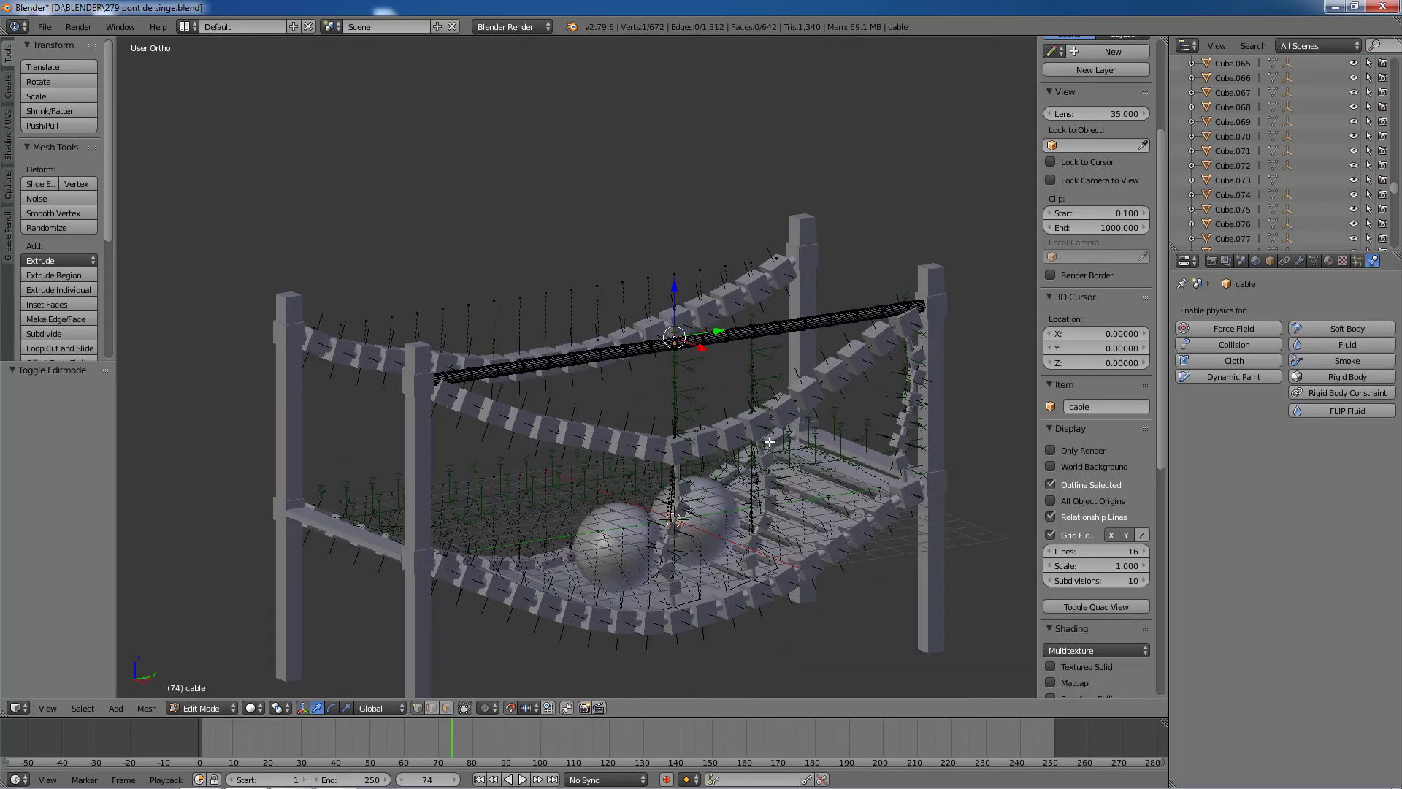
pyautogui.press('Tab')
pyautogui.scroll(-2, 795, 449)
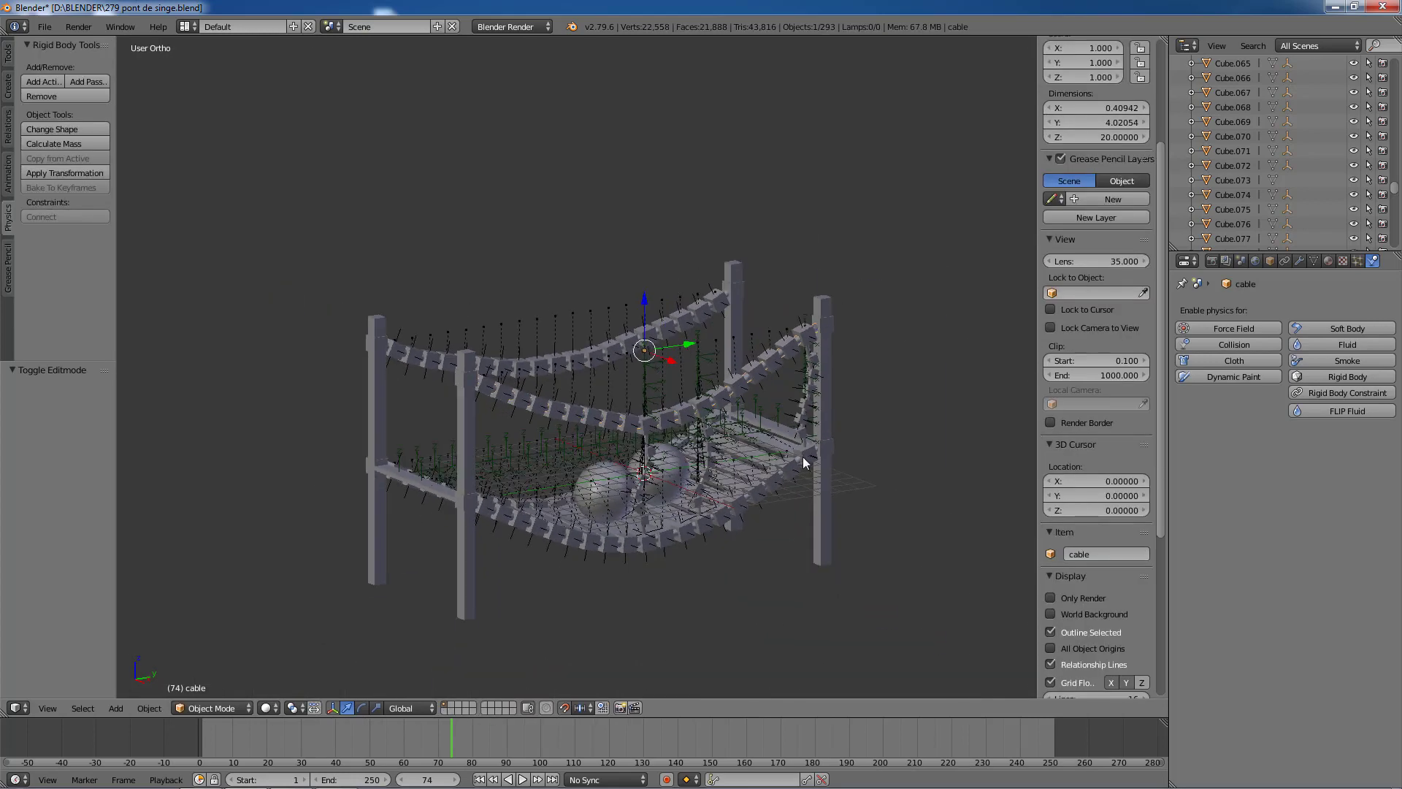
# Step: Select the cubes along the front lower rope one by one, starting with Cube.003 and extending towards both posts
pyautogui.scroll(2, 803, 457)
pyautogui.rightClick(760, 603)
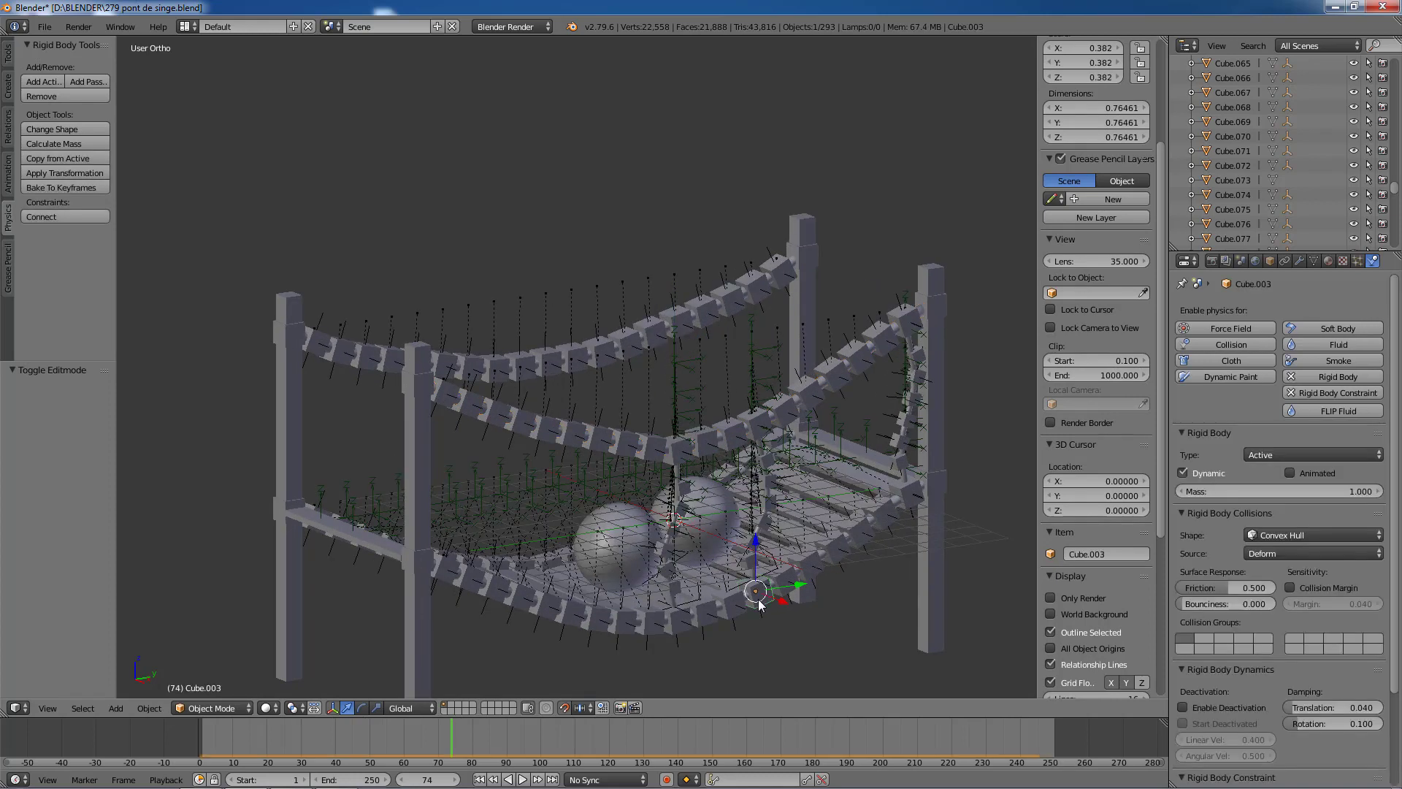
pyautogui.keyDown('shift'); pyautogui.rightClick(793, 580); pyautogui.keyUp('shift')
pyautogui.keyDown('shift'); pyautogui.rightClick(814, 570); pyautogui.keyUp('shift')
pyautogui.keyDown('shift'); pyautogui.rightClick(837, 553); pyautogui.keyUp('shift')
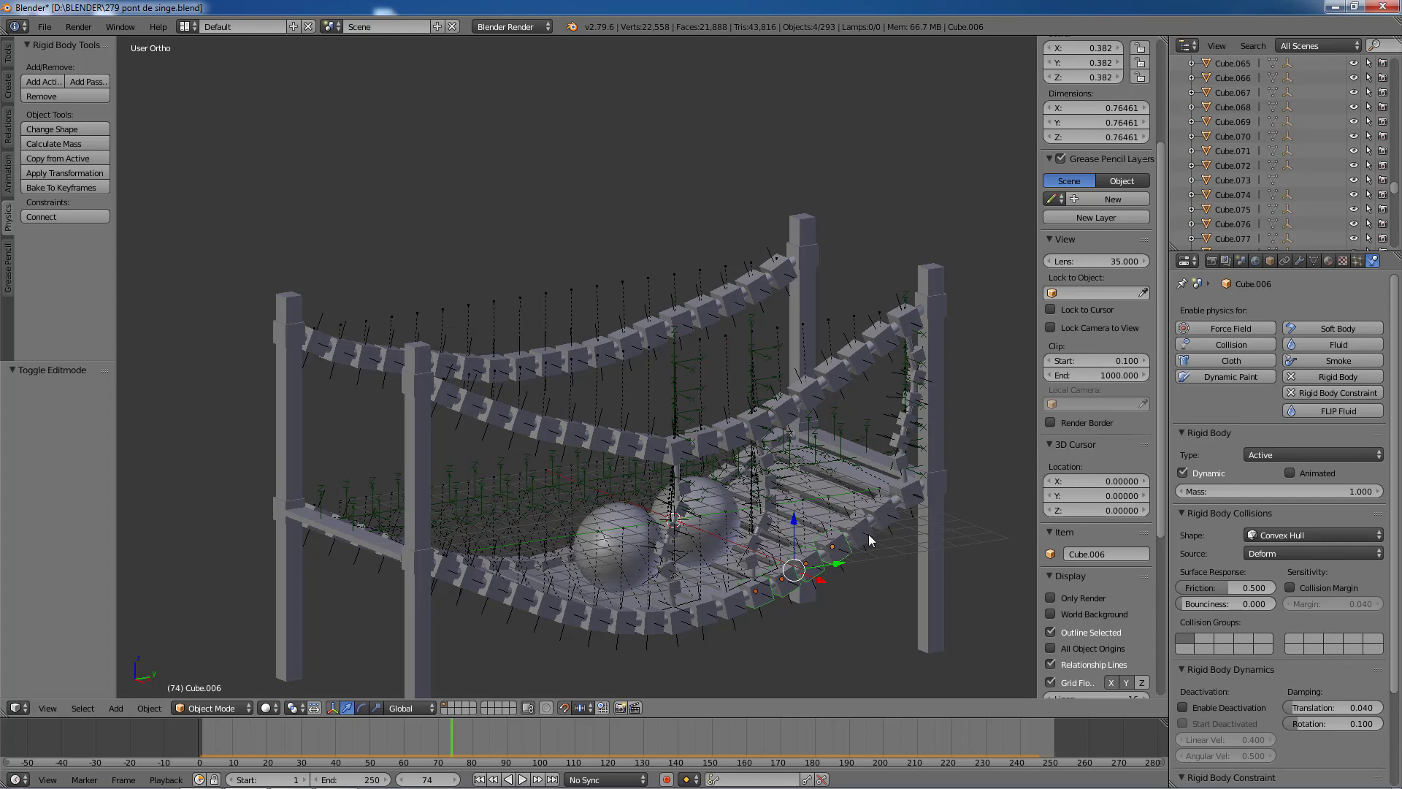
pyautogui.keyDown('shift'); pyautogui.rightClick(869, 540); pyautogui.keyUp('shift')
pyautogui.keyDown('shift'); pyautogui.rightClick(861, 544); pyautogui.keyUp('shift')
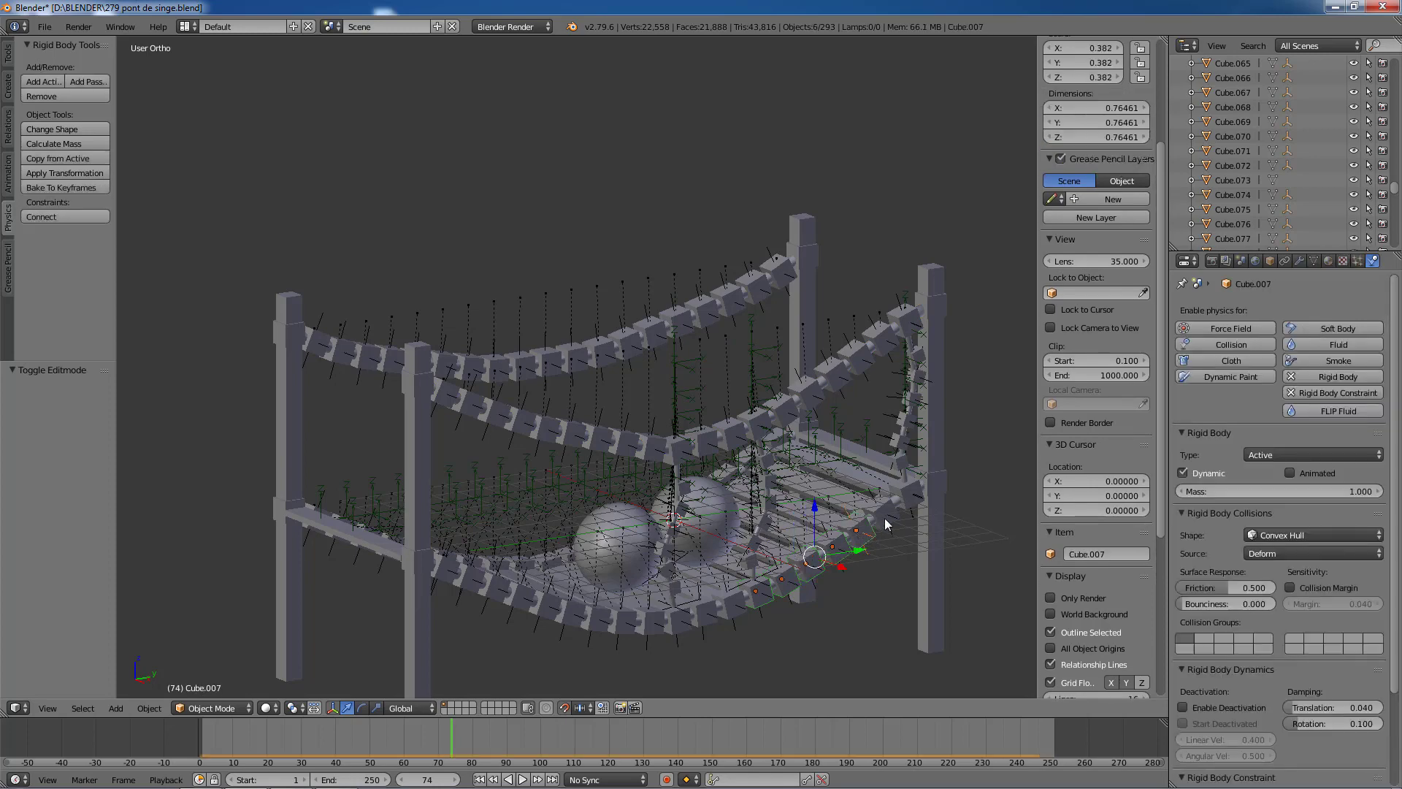
pyautogui.keyDown('shift'); pyautogui.rightClick(885, 523); pyautogui.keyUp('shift')
pyautogui.keyDown('shift'); pyautogui.rightClick(742, 617); pyautogui.keyUp('shift')
pyautogui.keyDown('shift'); pyautogui.rightClick(687, 628); pyautogui.keyUp('shift')
pyautogui.keyDown('shift'); pyautogui.rightClick(673, 631); pyautogui.keyUp('shift')
pyautogui.keyDown('shift'); pyautogui.rightClick(653, 633); pyautogui.keyUp('shift')
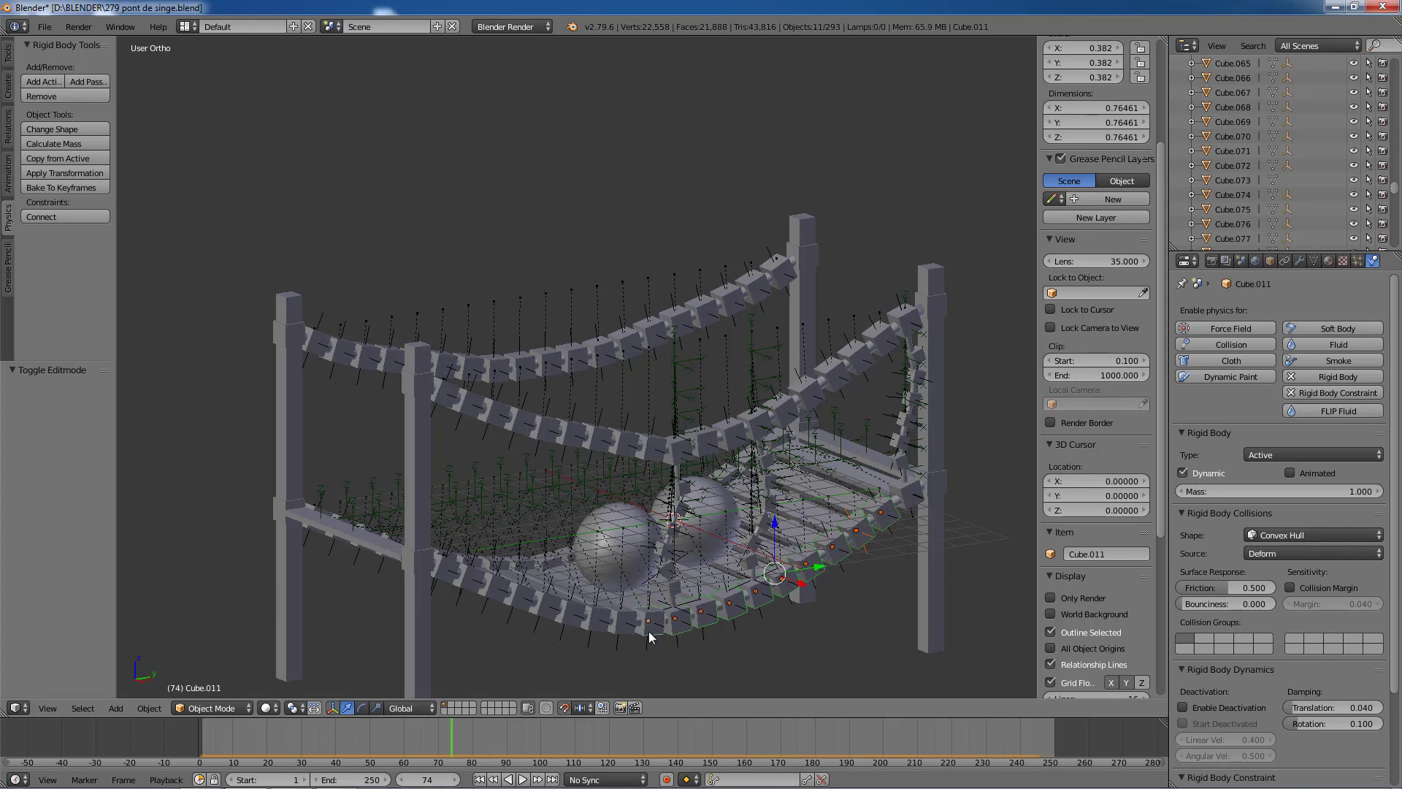
pyautogui.keyDown('shift'); pyautogui.rightClick(615, 630); pyautogui.keyUp('shift')
pyautogui.keyDown('shift'); pyautogui.rightClick(596, 621); pyautogui.keyUp('shift')
pyautogui.keyDown('shift'); pyautogui.rightClick(566, 618); pyautogui.keyUp('shift')
pyautogui.keyDown('shift'); pyautogui.rightClick(545, 611); pyautogui.keyUp('shift')
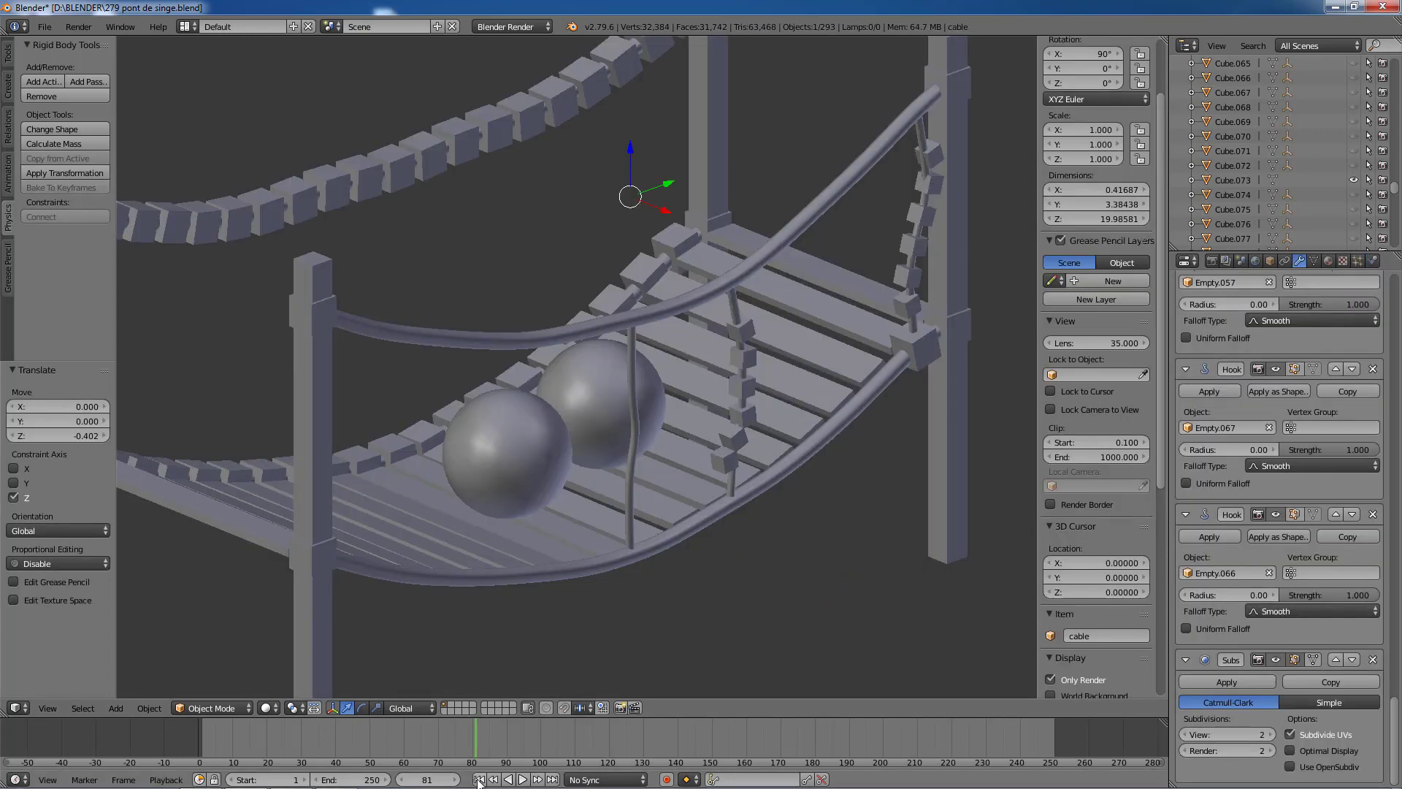
# Step: Replay the simulation from the first frame with Only Render on and stop it at frame 227
pyautogui.click(479, 779)
pyautogui.click(523, 779)
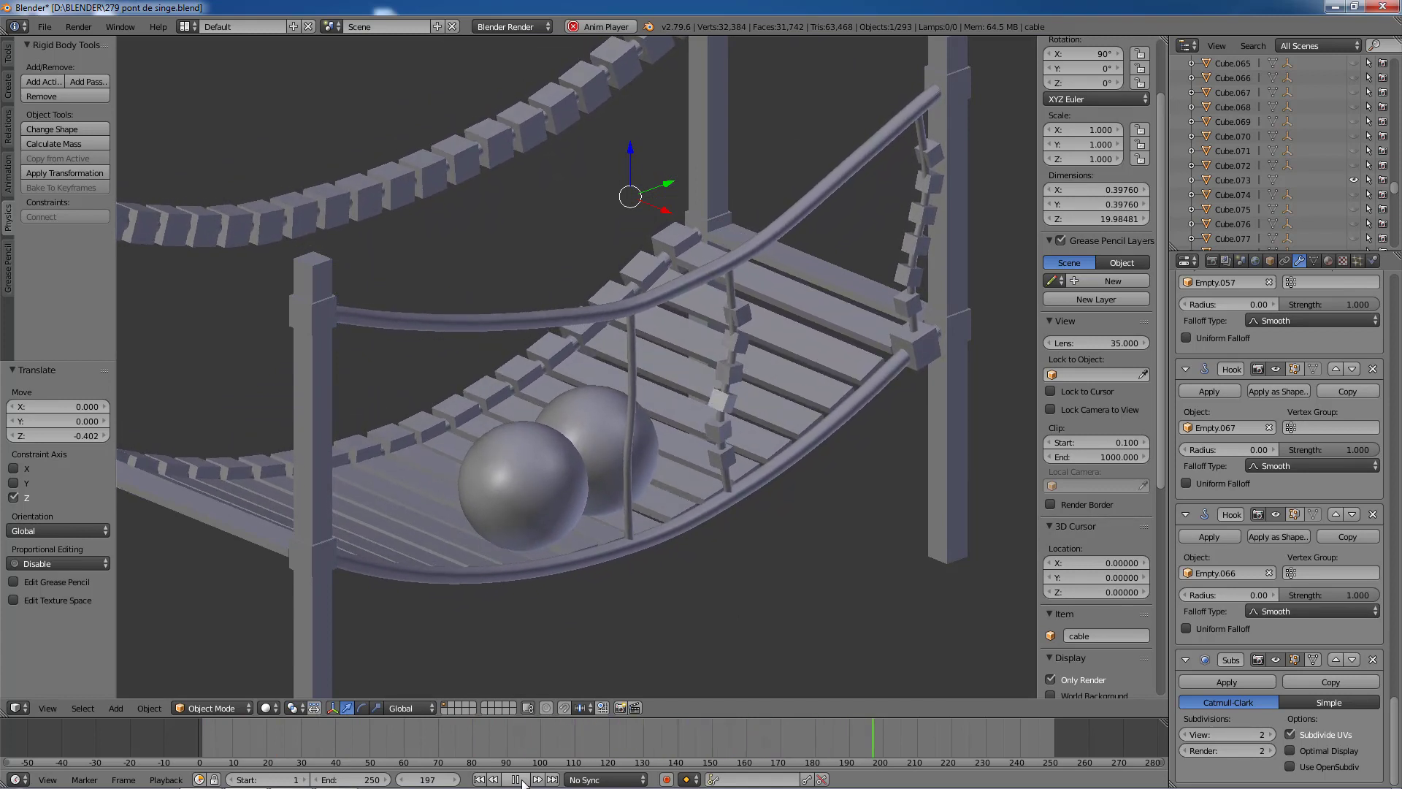
pyautogui.click(517, 780)
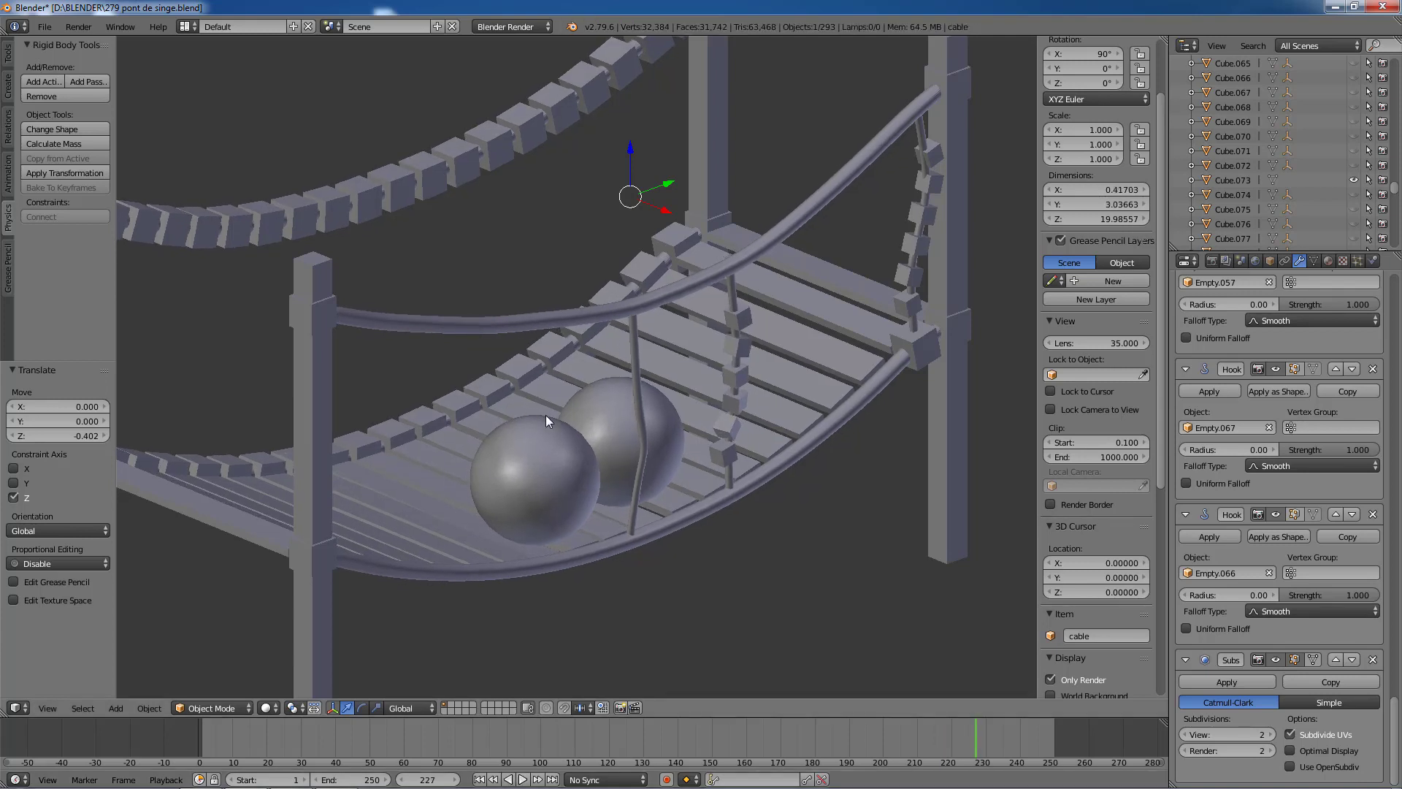
# Step: Replay the simulation from a wider angle, stop it at frame 108, and examine the smooth front cables and resting spheres
pyautogui.moveTo(546, 416); pyautogui.dragTo(587, 527, button='middle')
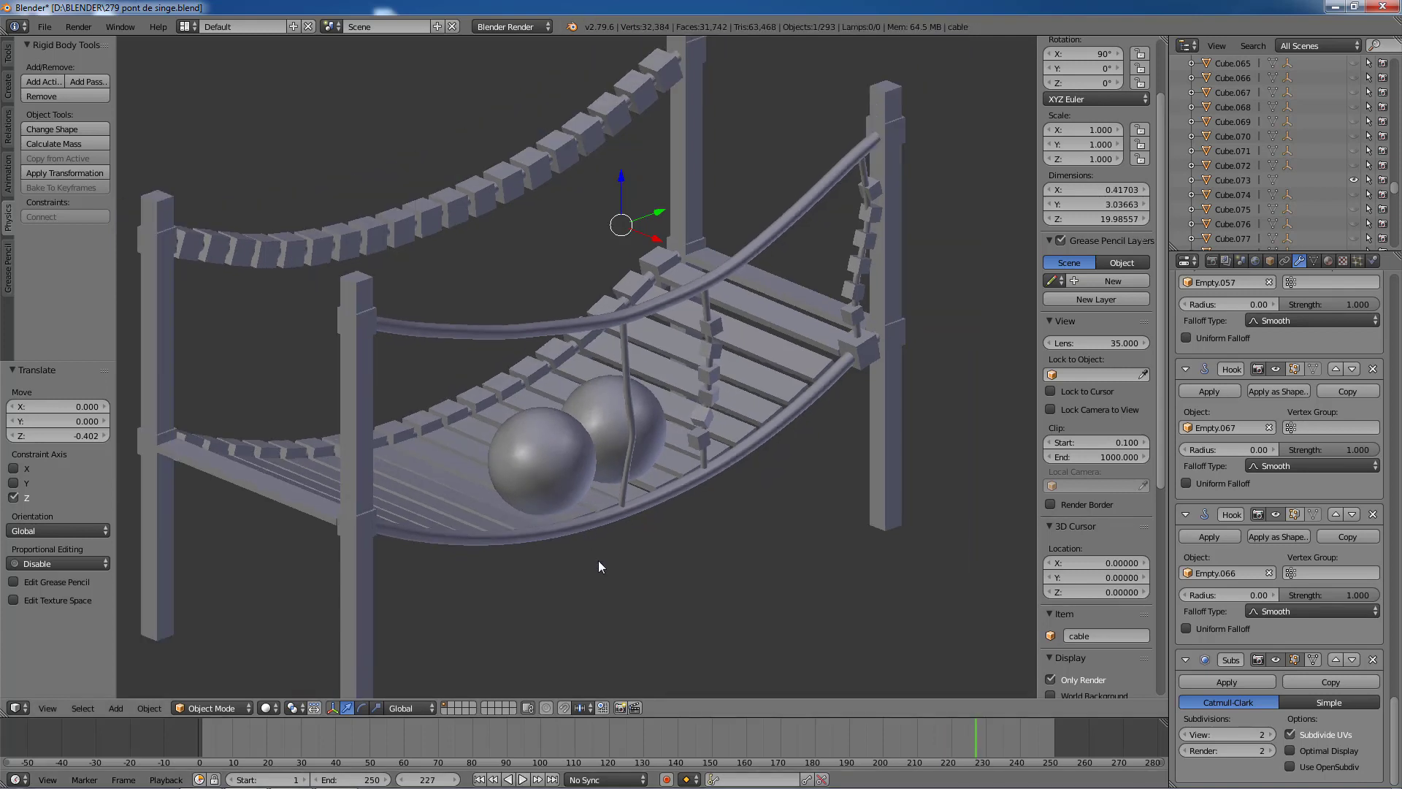
pyautogui.click(479, 780)
pyautogui.click(522, 780)
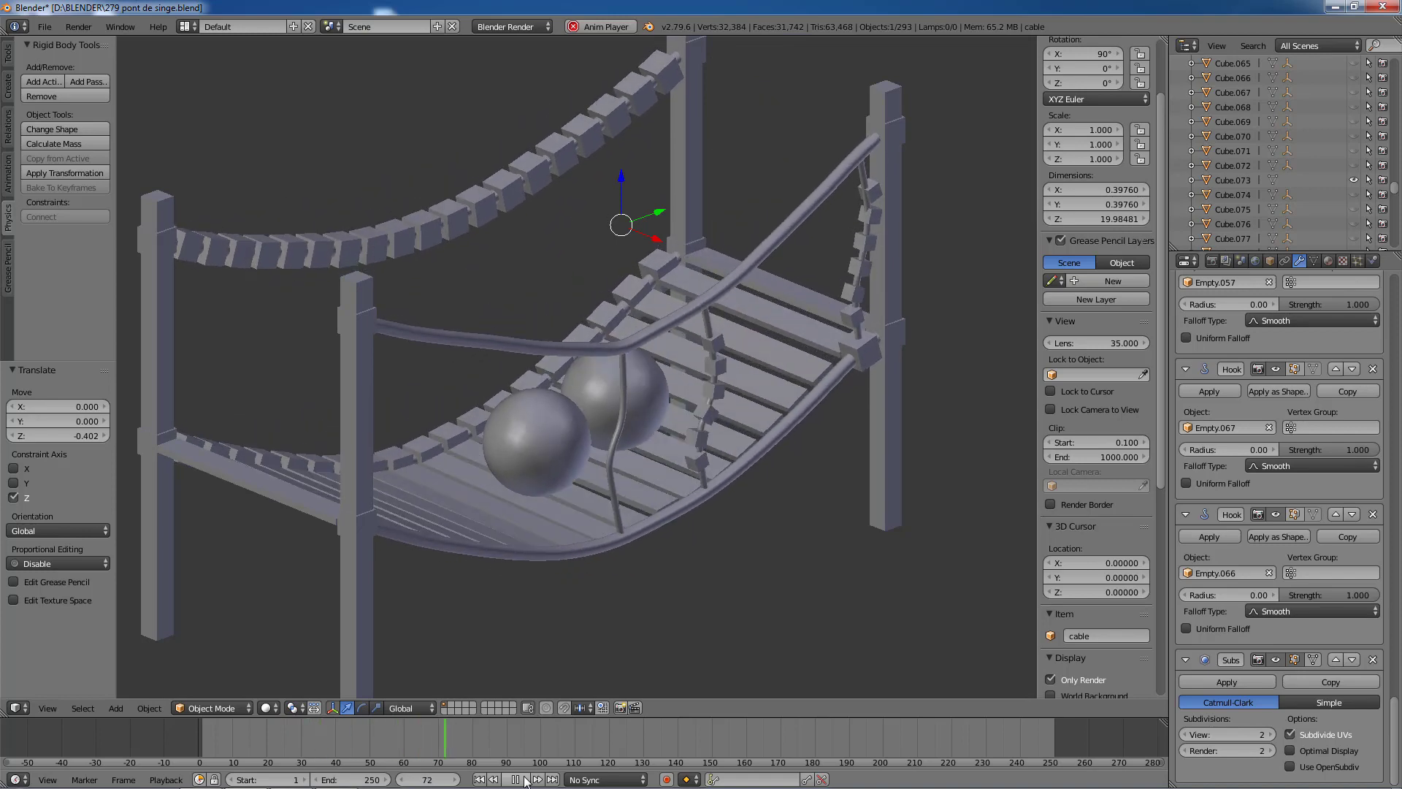
pyautogui.click(517, 780)
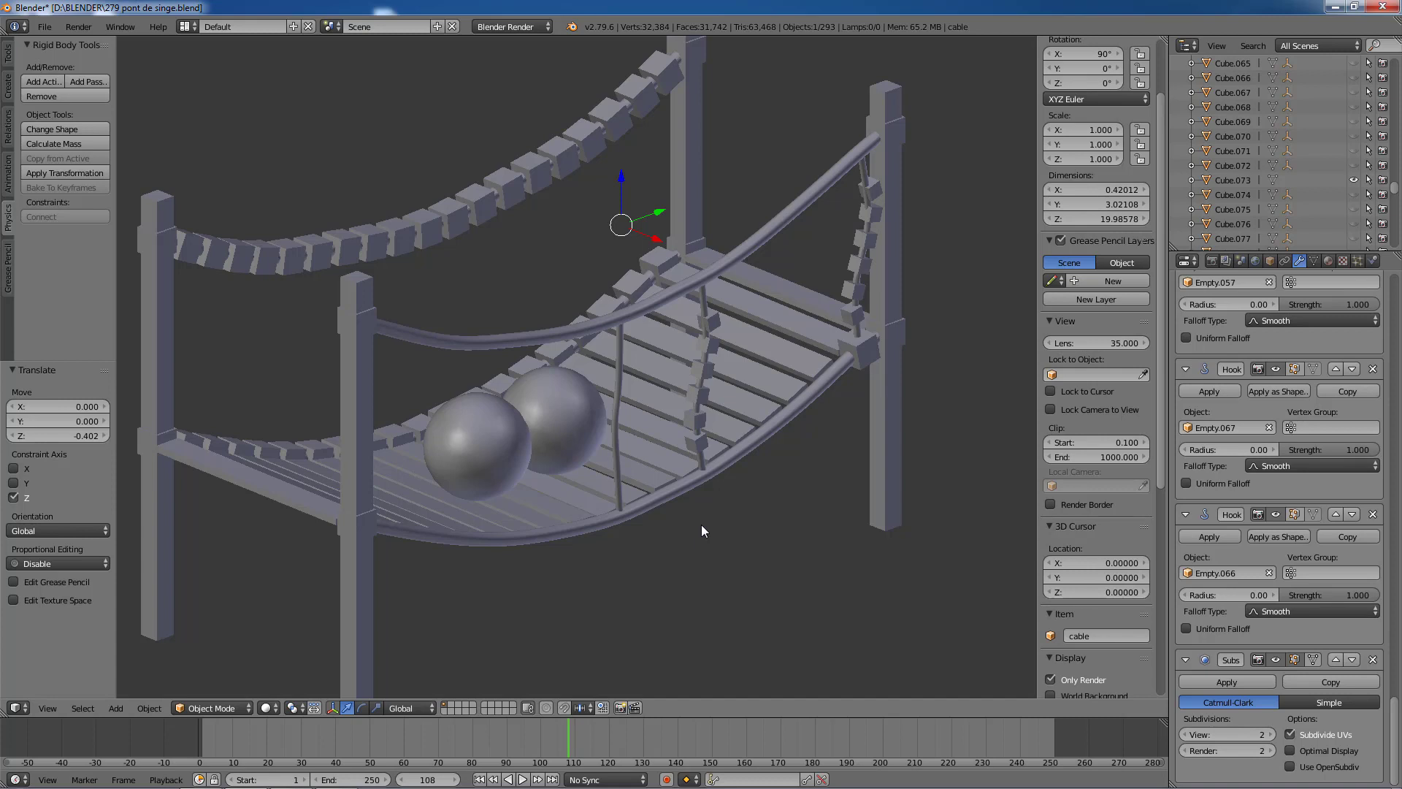
pyautogui.scroll(-2, 701, 525)
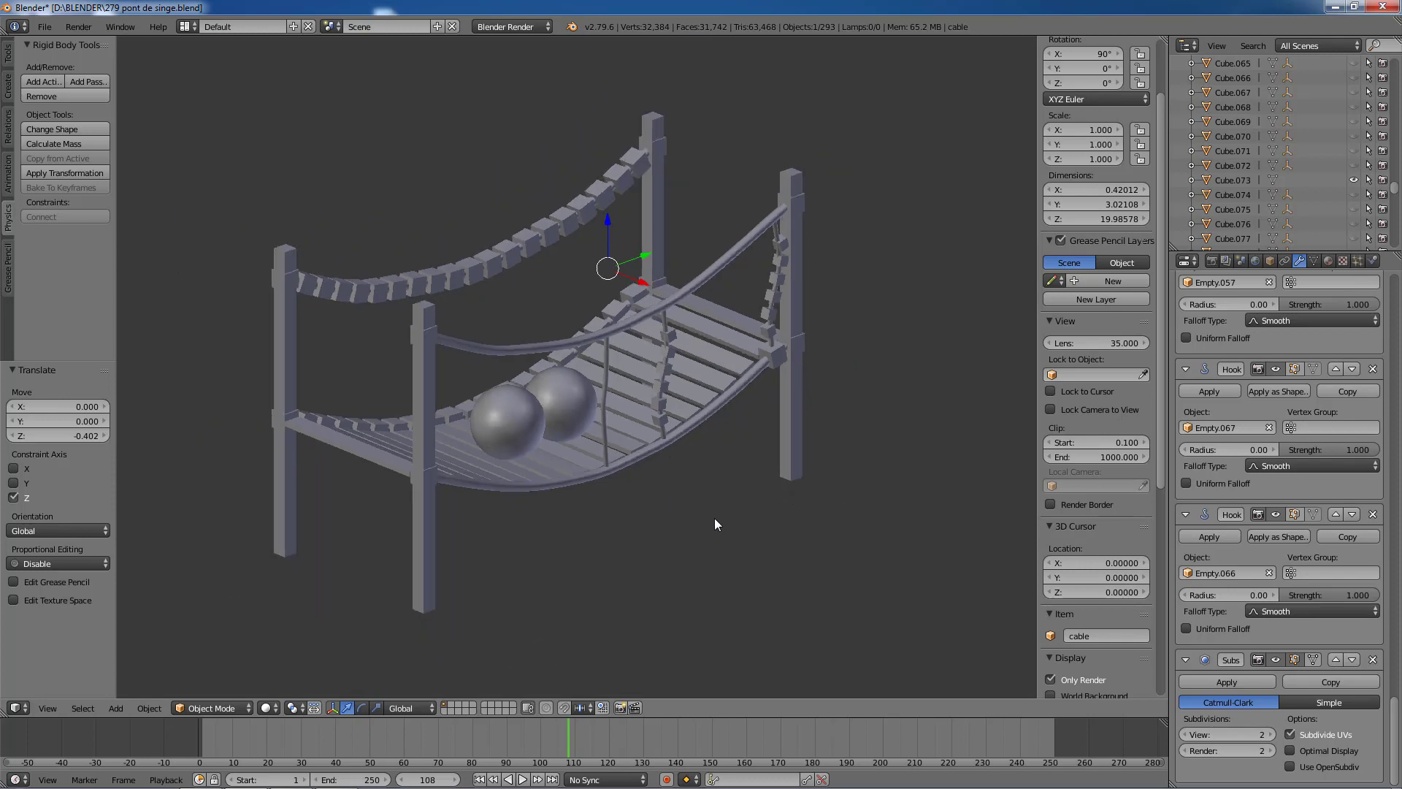
pyautogui.moveTo(744, 492)
pyautogui.mouseDown(button='middle')
pyautogui.moveTo(698, 479)
pyautogui.moveTo(750, 482)
pyautogui.moveTo(699, 537)
pyautogui.moveTo(743, 526)
pyautogui.moveTo(759, 480)
pyautogui.mouseUp(button='middle')
pyautogui.scroll(2, 760, 503)
pyautogui.scroll(-2, 726, 501)
pyautogui.scroll(3, 761, 481)
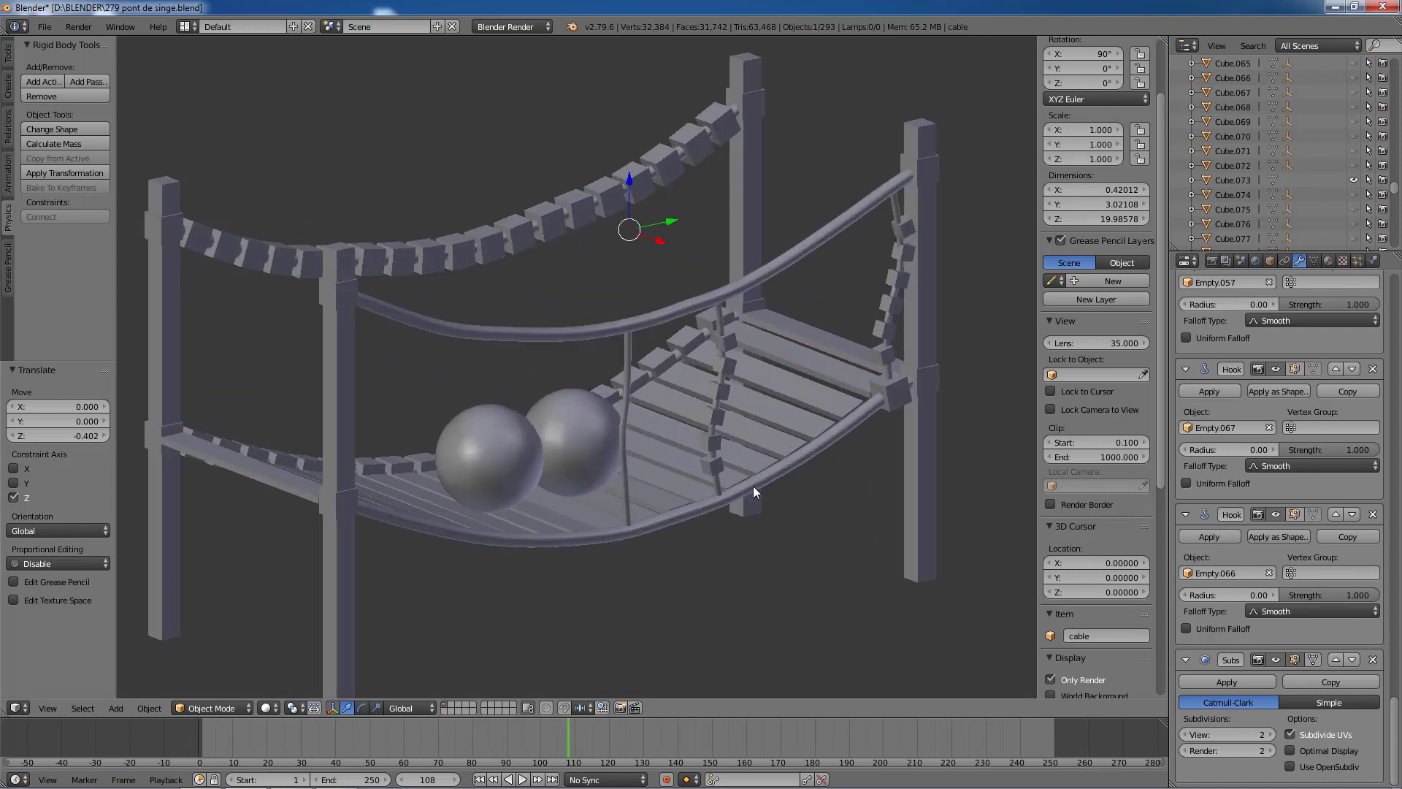
pyautogui.scroll(-1, 752, 486)
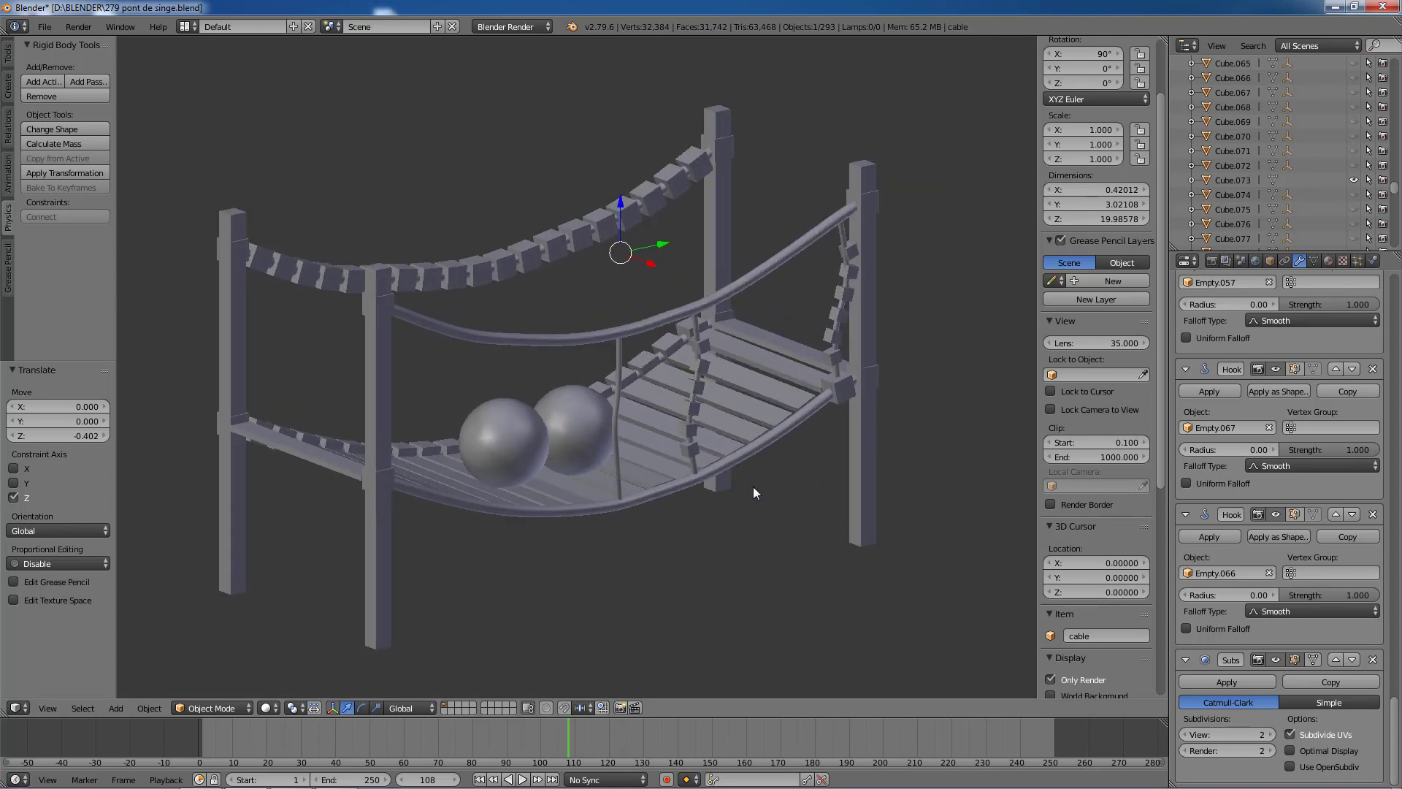